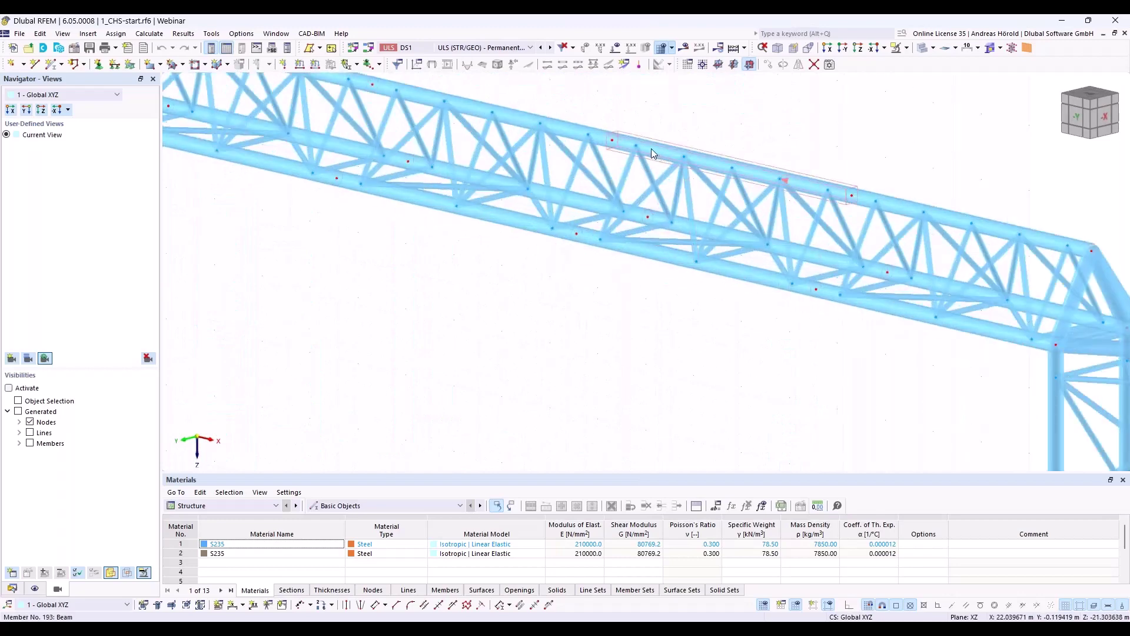
# - Inspect the truss girder's chord and diagonal members and display the axial forces N for design situation DS1
pyautogui.moveTo(653, 154)
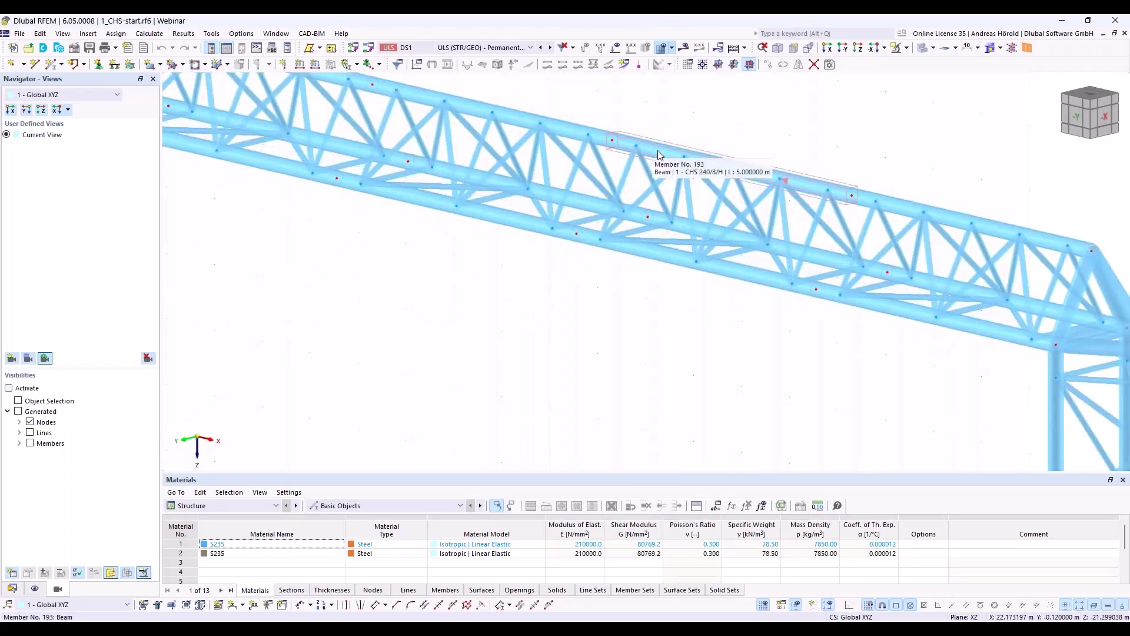
pyautogui.moveTo(618, 186)
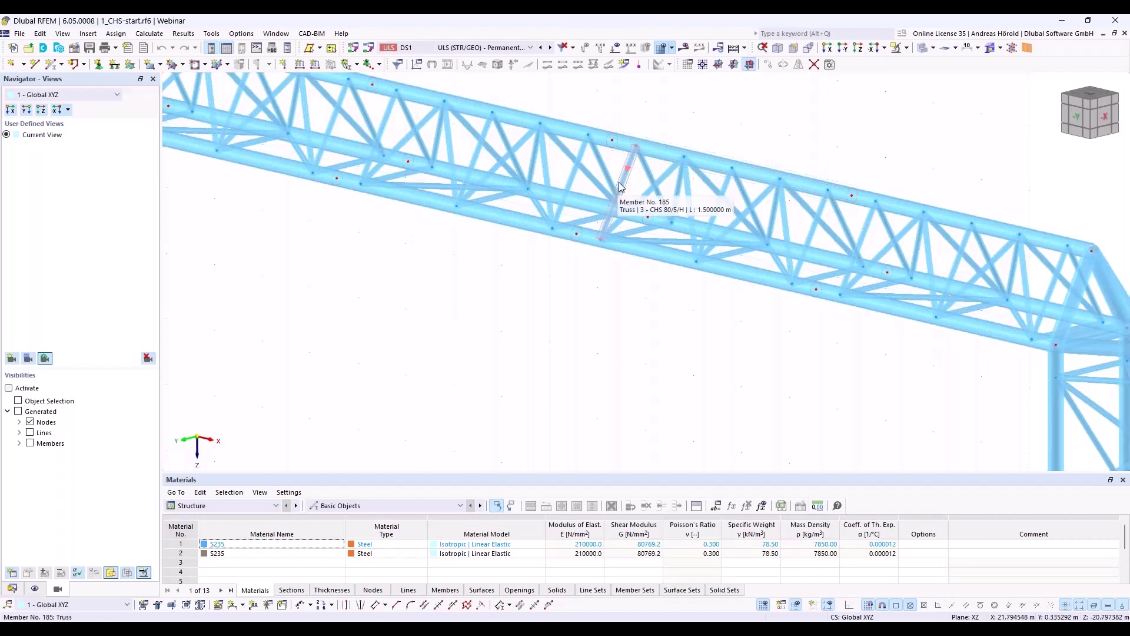
pyautogui.scroll(-4, 604, 293)
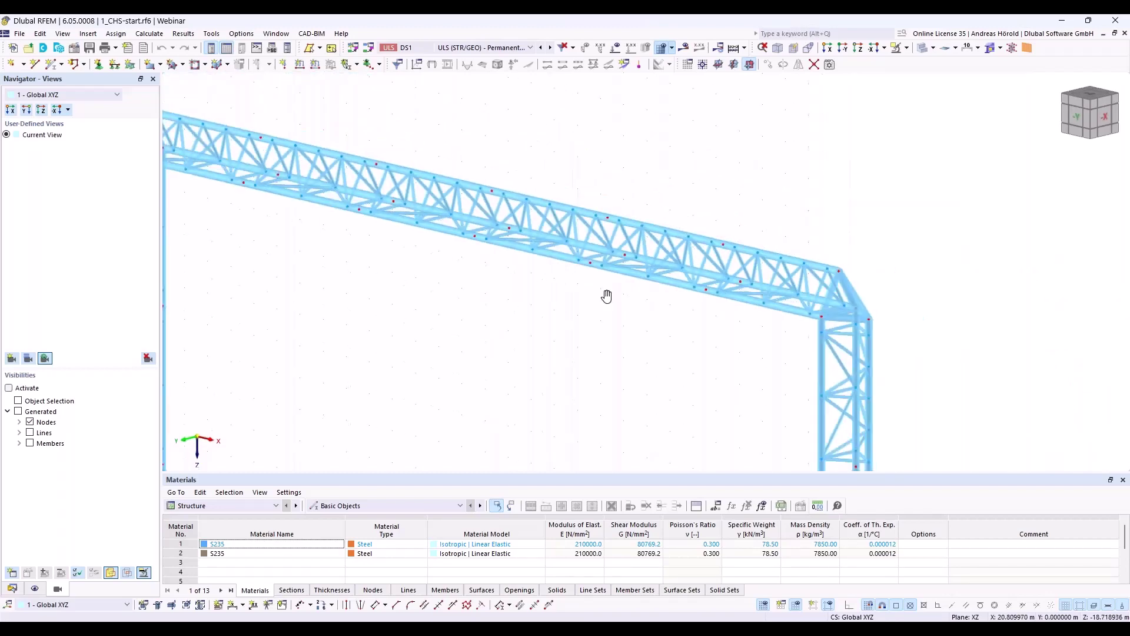
pyautogui.moveTo(607, 296); pyautogui.dragTo(678, 275, button='middle')
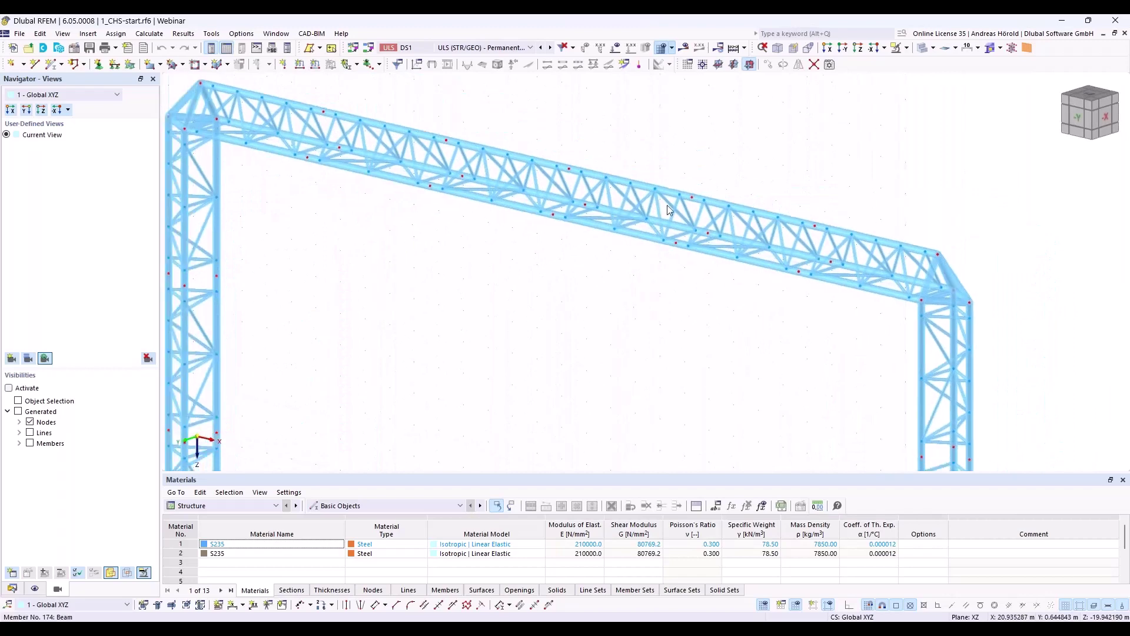
pyautogui.click(683, 50)
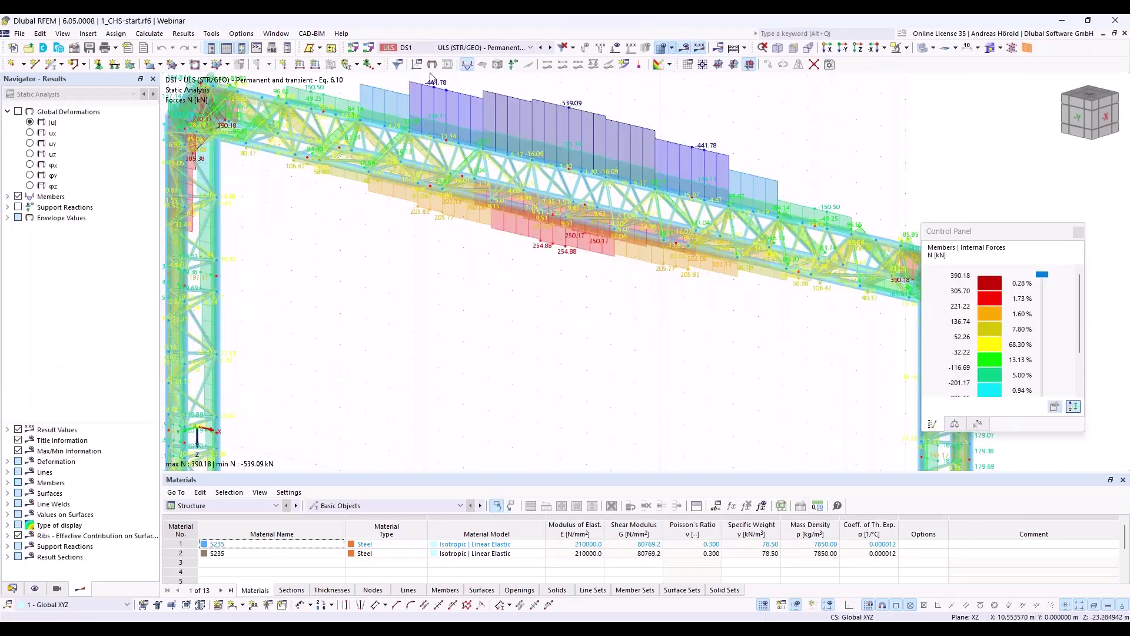
pyautogui.moveTo(463, 286); pyautogui.dragTo(554, 334, button='middle')
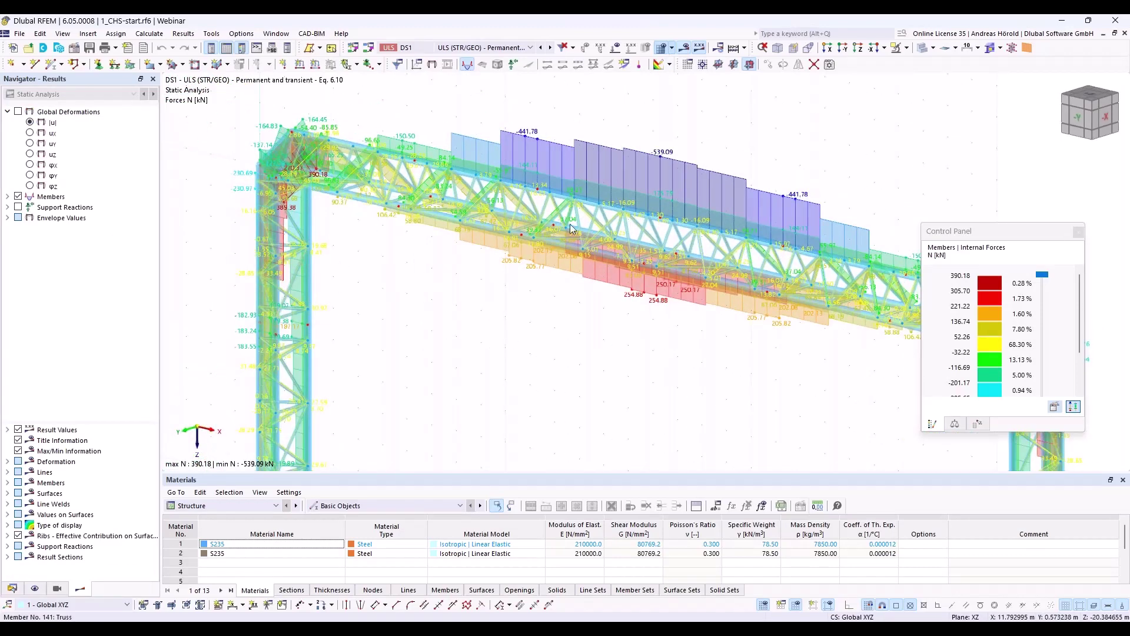
# - Examine the member bending moments My and Mz along the truss girder and hide the results
pyautogui.click(8, 197)
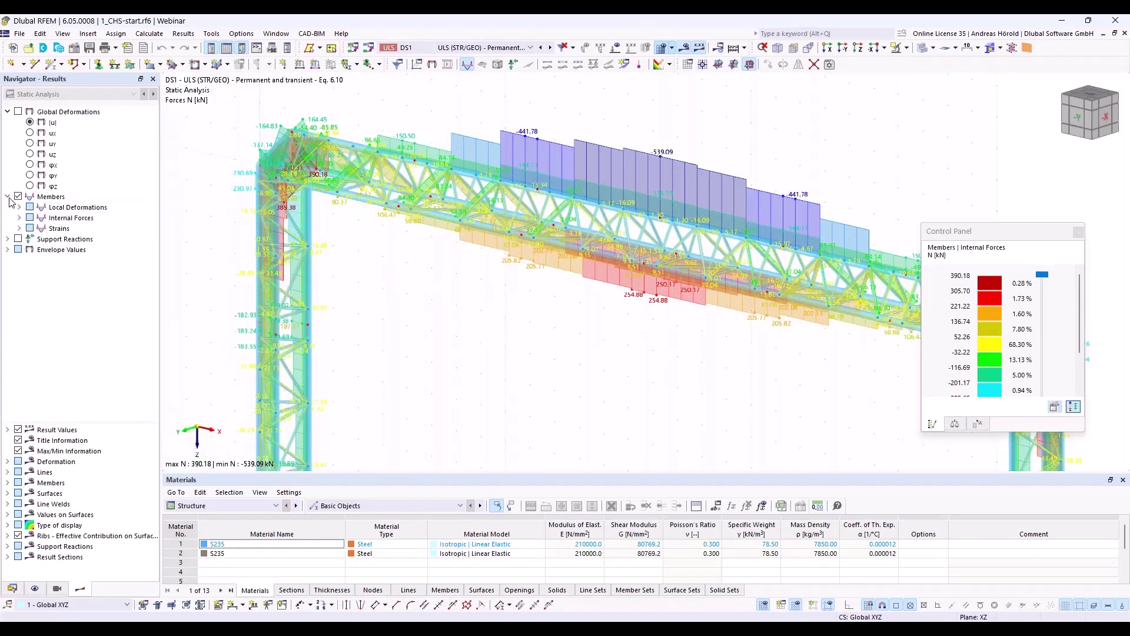
pyautogui.click(20, 217)
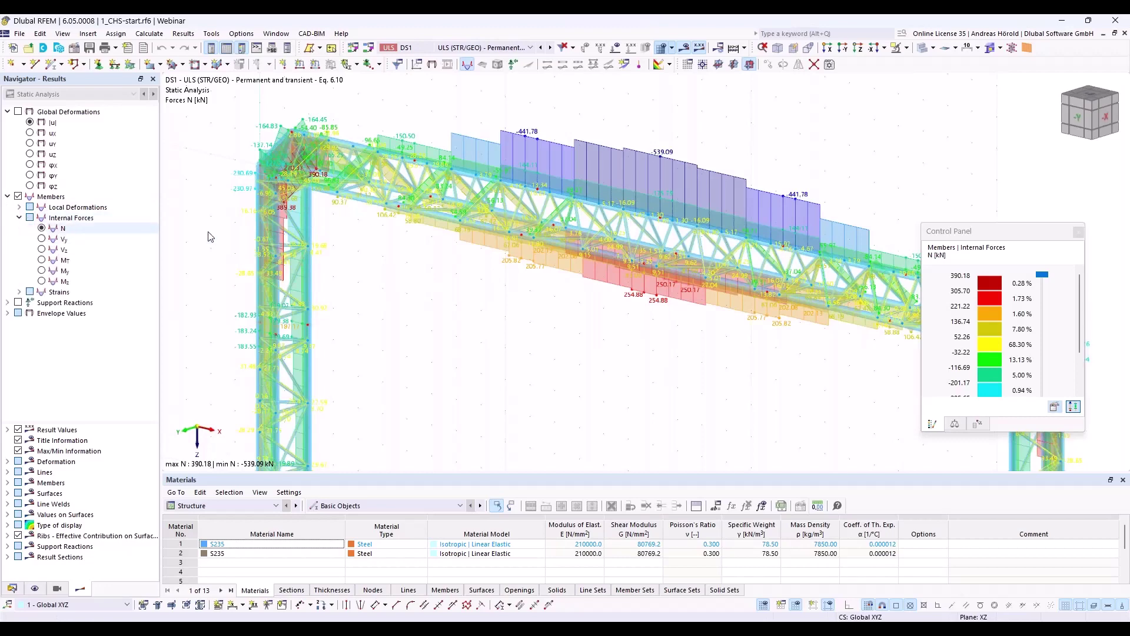
pyautogui.click(41, 270)
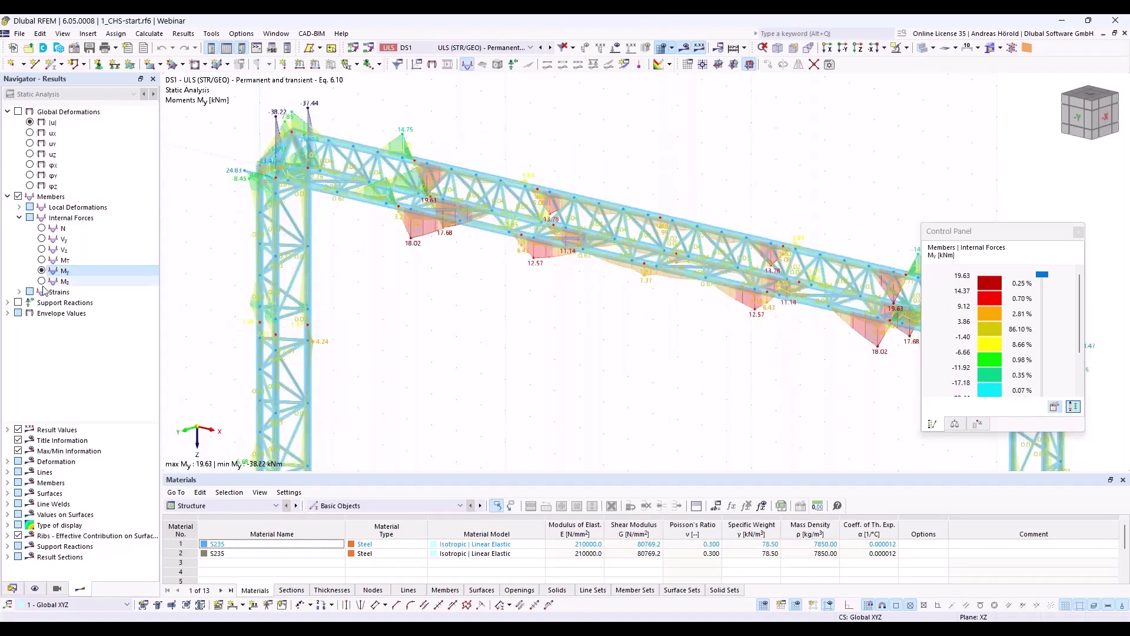
pyautogui.click(45, 284)
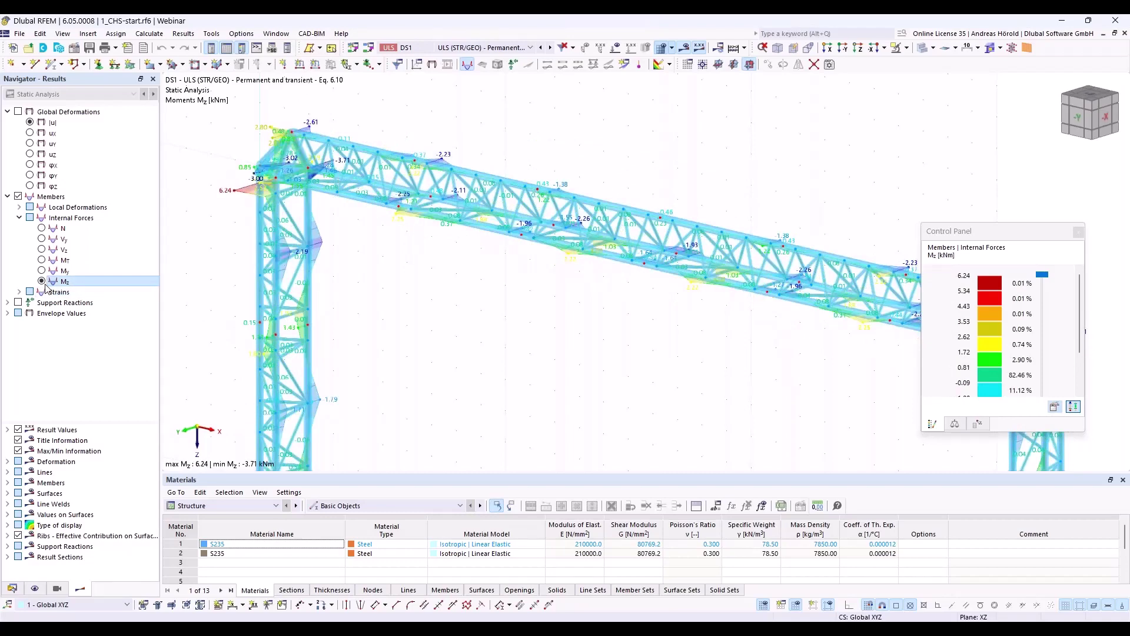
pyautogui.scroll(3, 681, 287)
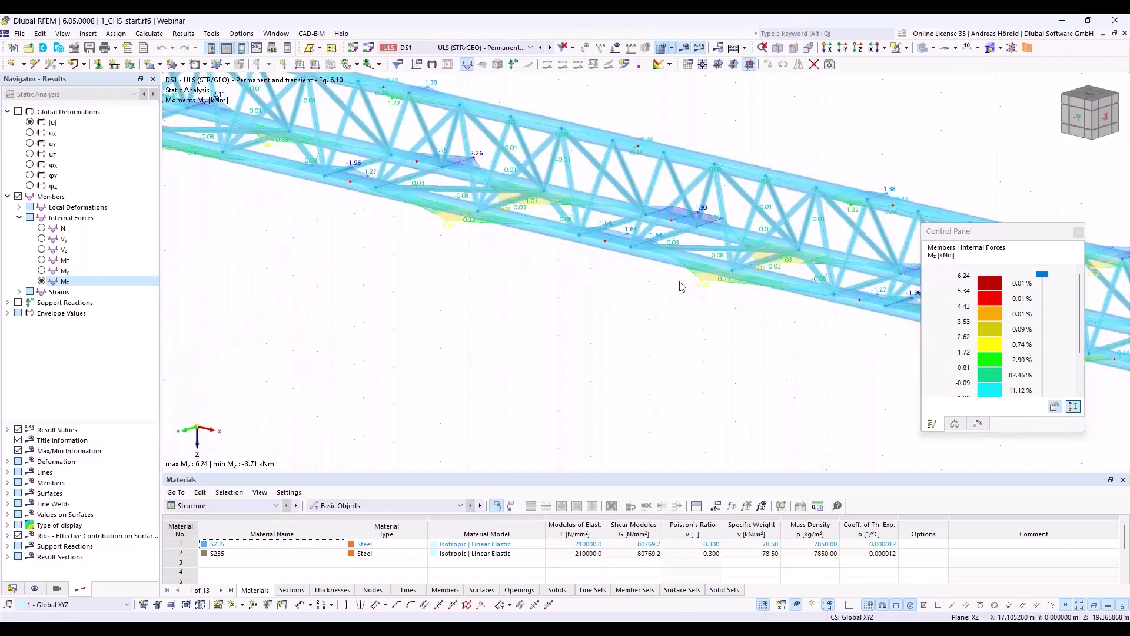
pyautogui.scroll(-2, 681, 287)
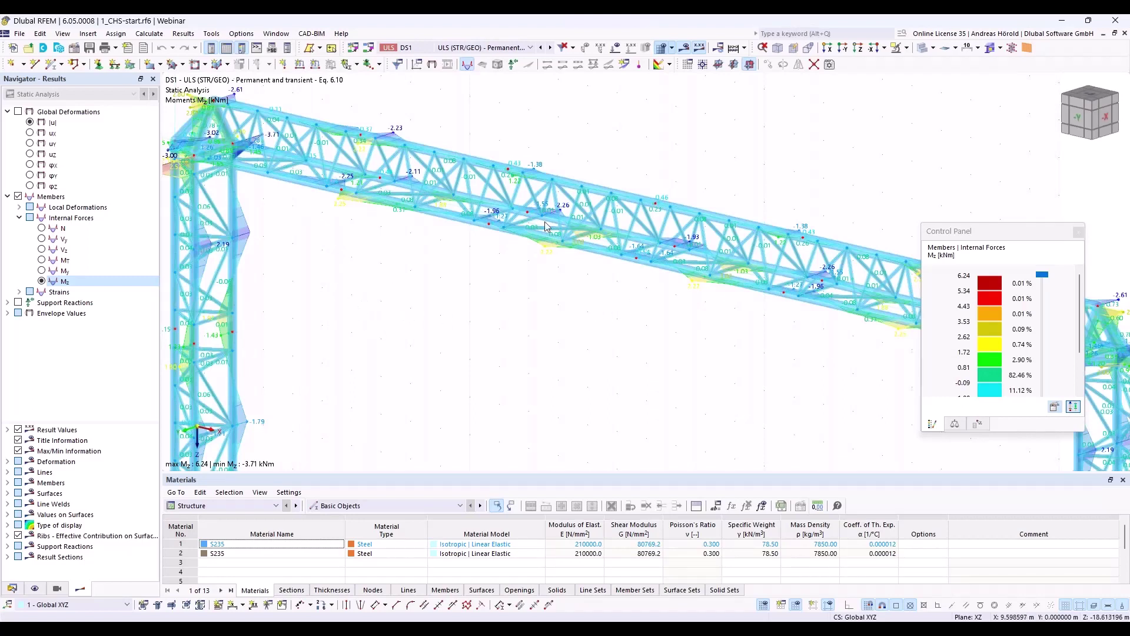
pyautogui.click(686, 51)
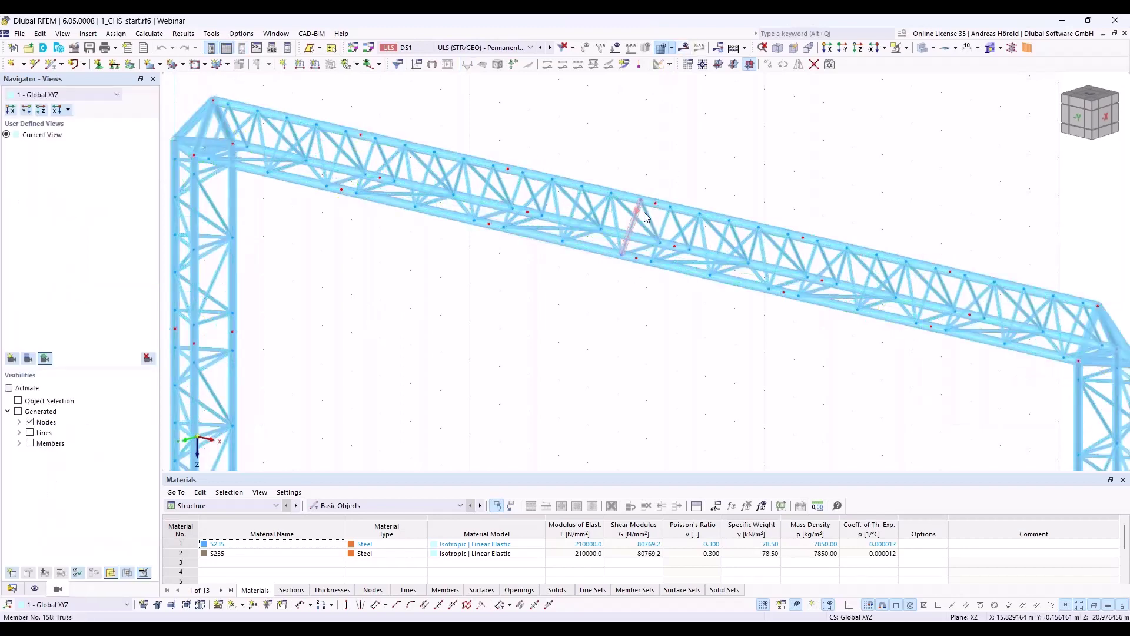
# - Start a new steel joint under the types for steel joints
pyautogui.moveTo(656, 208)
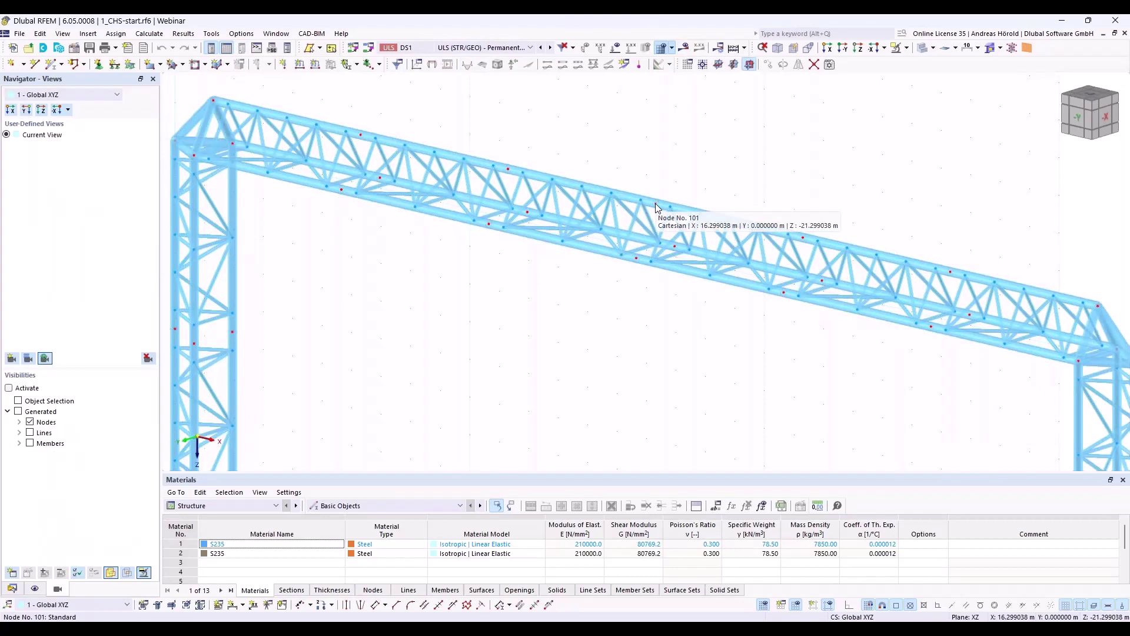
pyautogui.rightClick(656, 208)
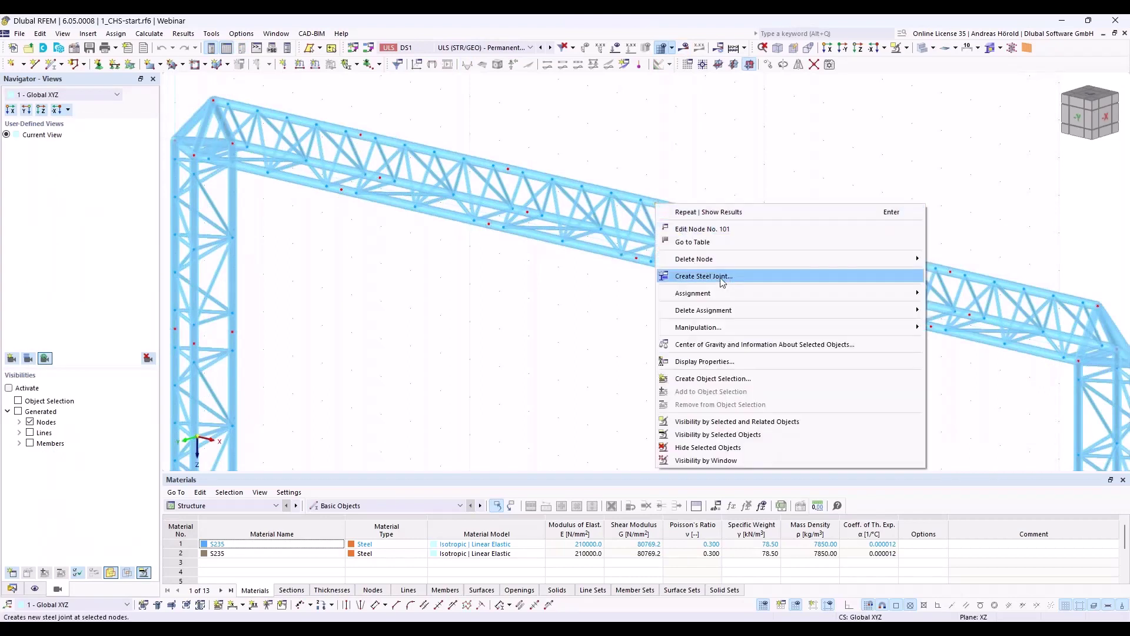
pyautogui.click(12, 588)
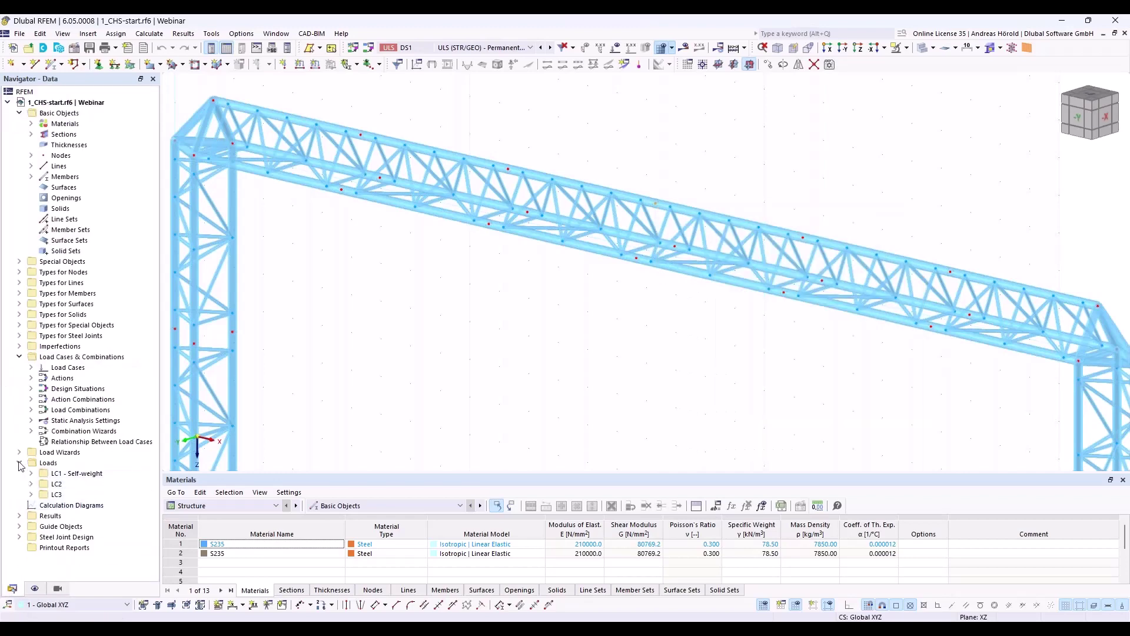
pyautogui.click(19, 336)
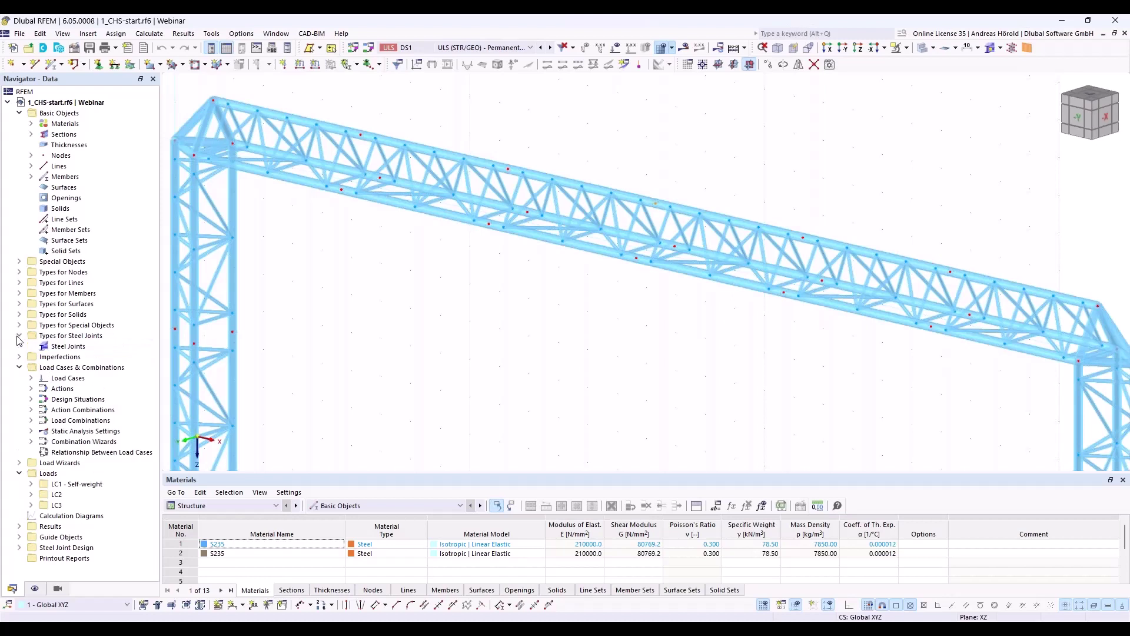
pyautogui.rightClick(71, 348)
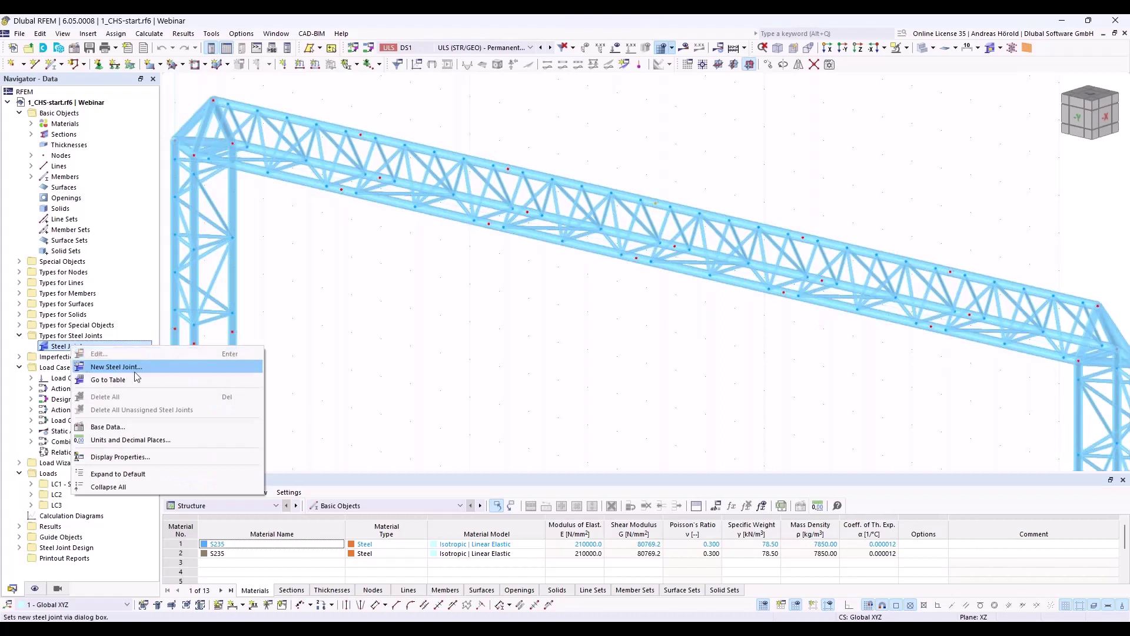
pyautogui.click(118, 368)
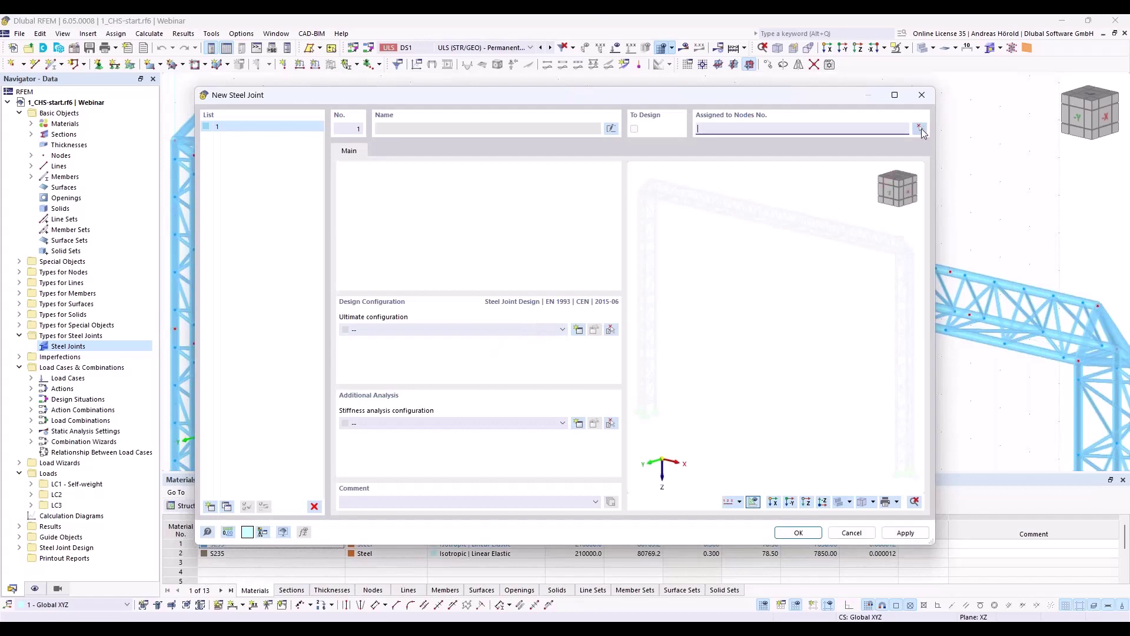
# - Assign the new steel joint to node 101 on the upper chord of the truss girder
pyautogui.click(919, 129)
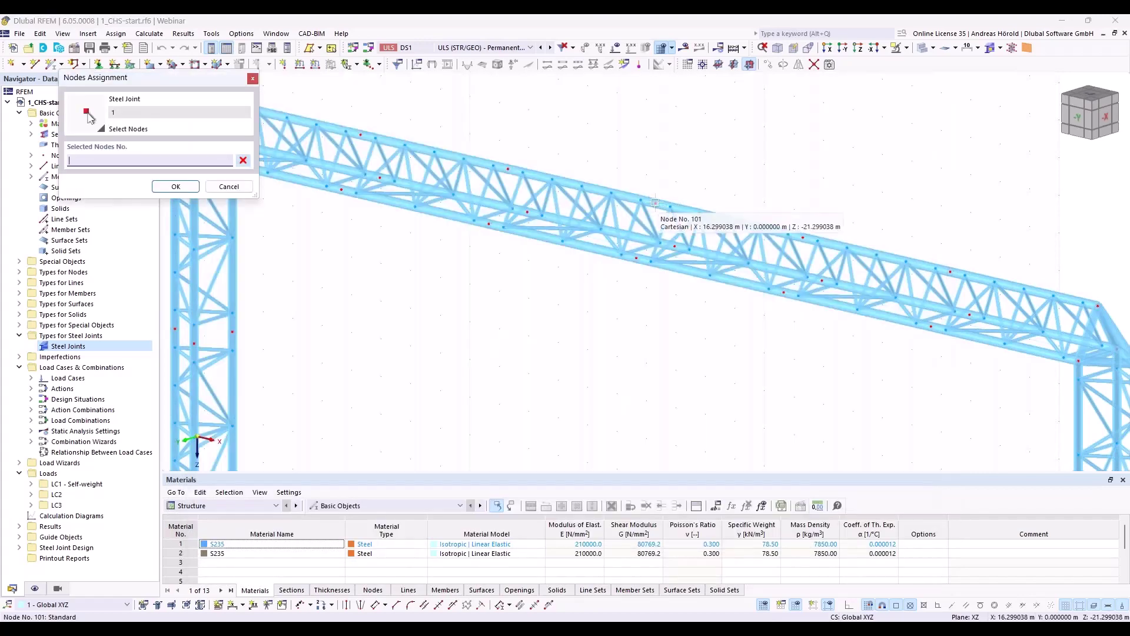
pyautogui.click(655, 202)
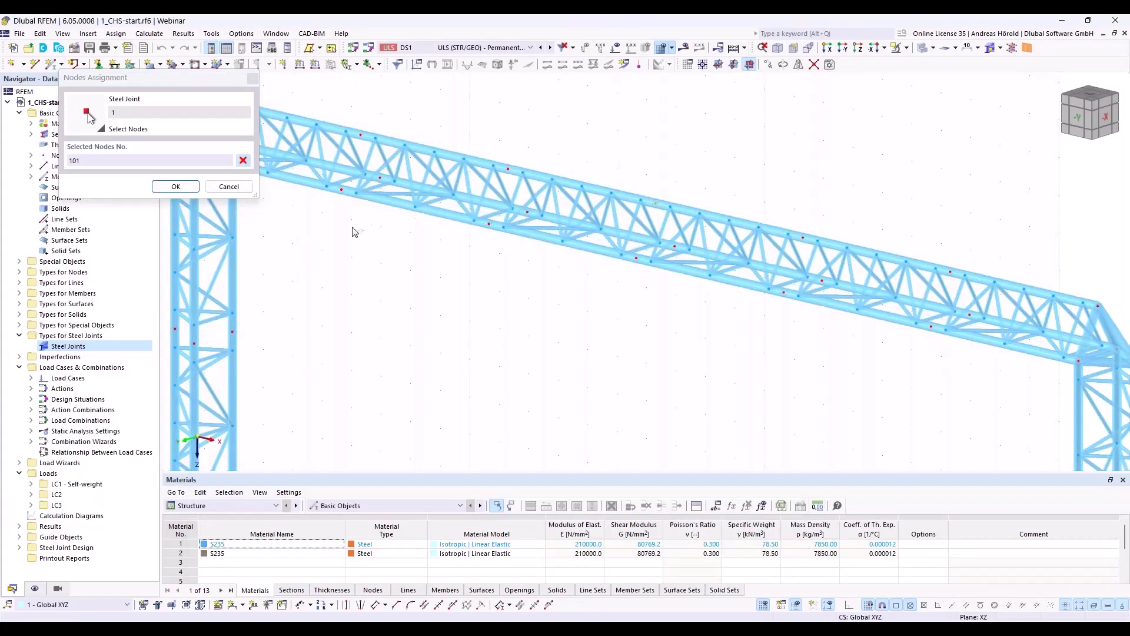
pyautogui.click(176, 186)
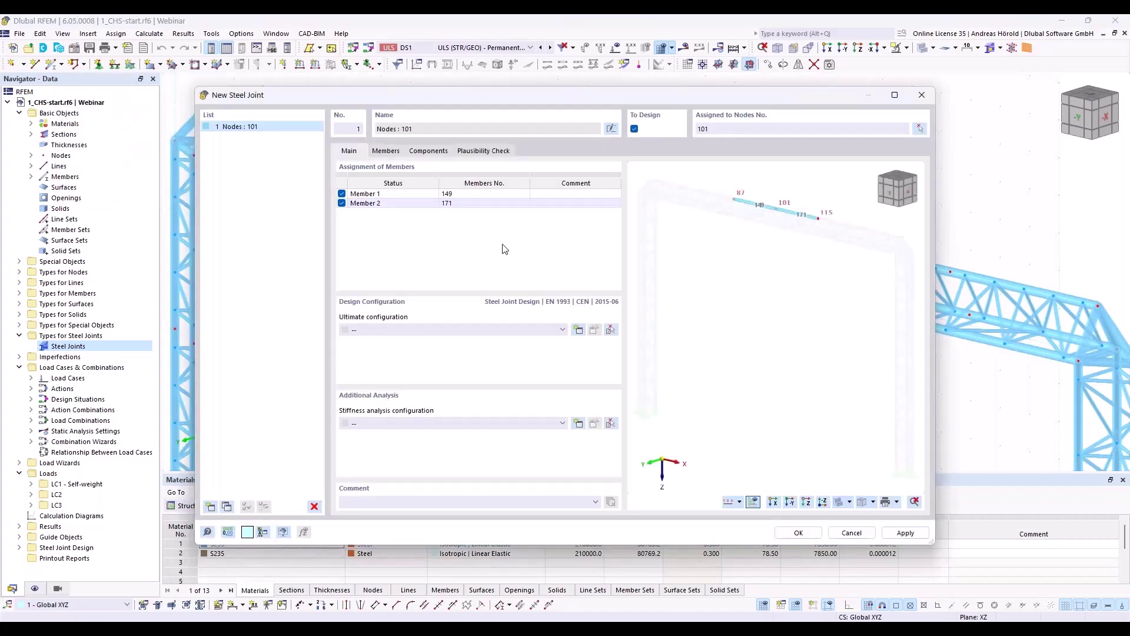
# - Set the joint's ultimate configuration to 1 - Standard and check the supported ends of its members
pyautogui.click(450, 330)
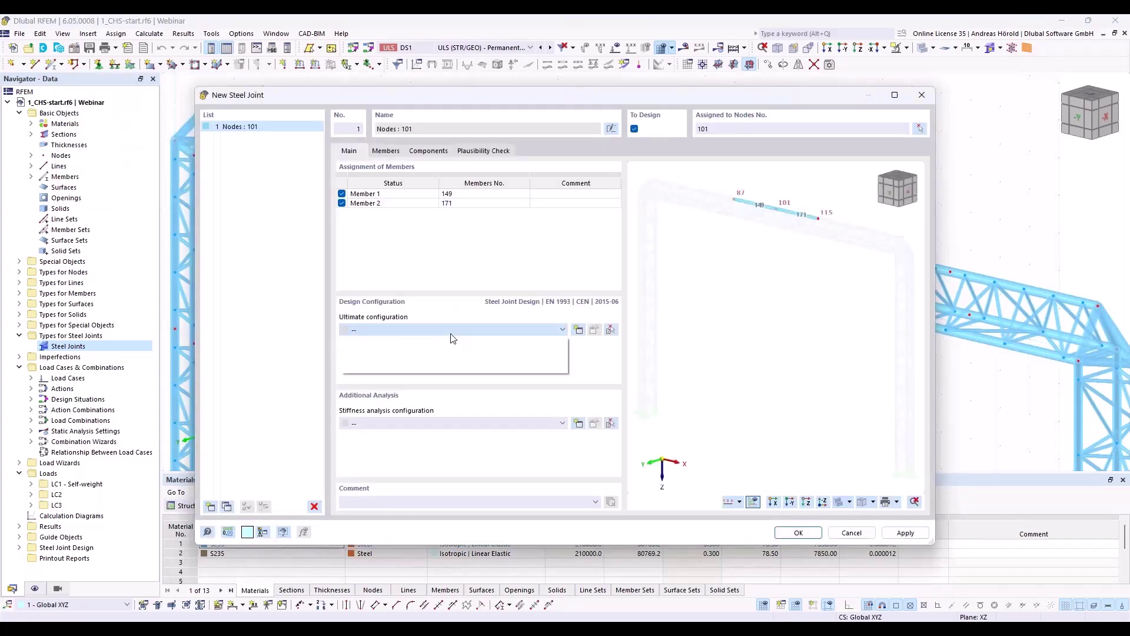
pyautogui.click(448, 350)
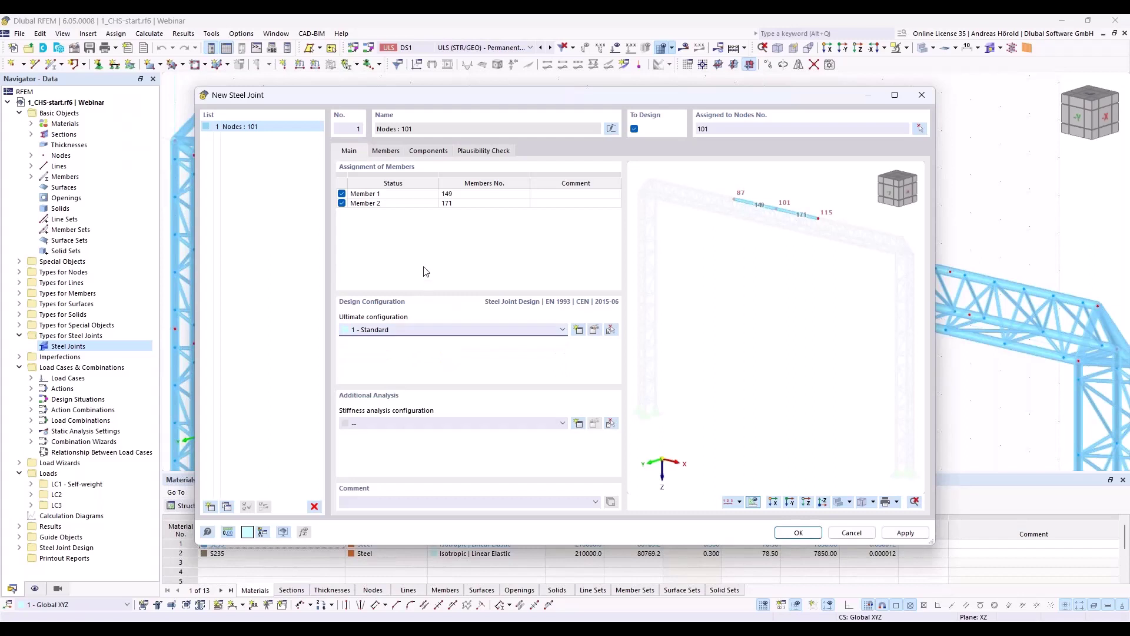
pyautogui.click(385, 151)
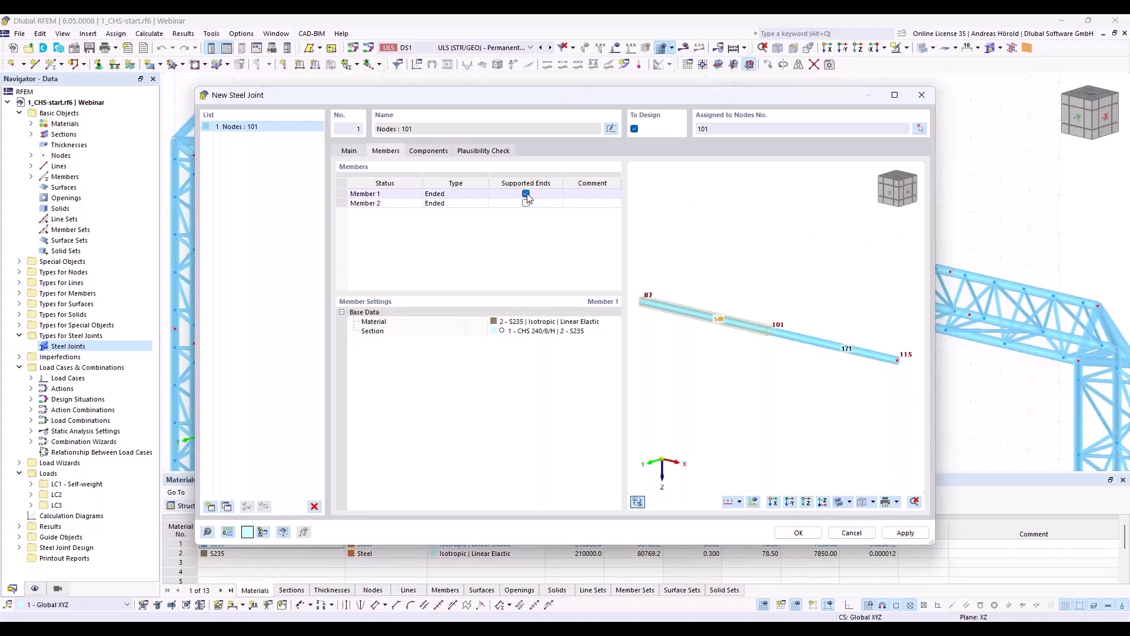
# - Add a Plate to Plate component to the steel joint from the connection elements
pyautogui.click(425, 152)
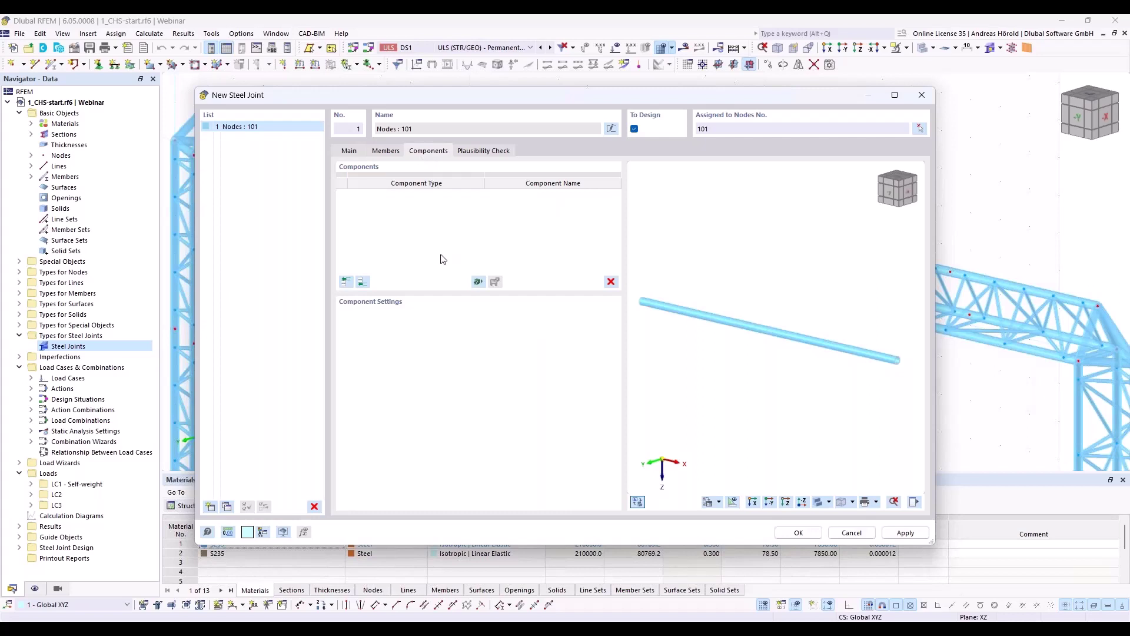
pyautogui.click(363, 282)
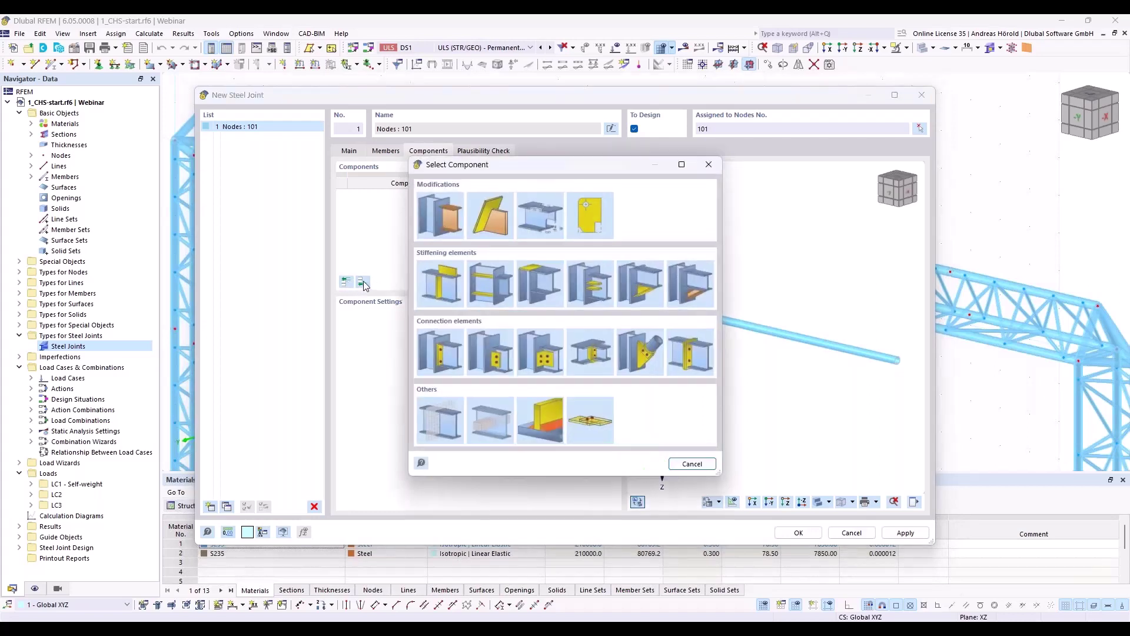
pyautogui.click(691, 358)
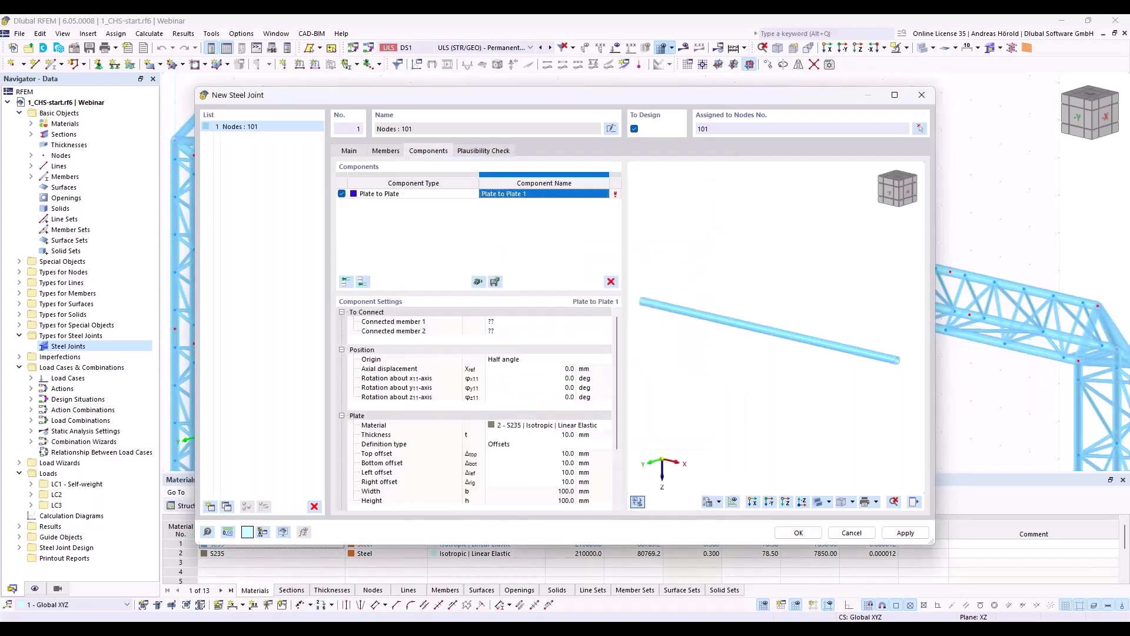
# - Set Member 1 as the first connected member of the Plate to Plate component, joining it to Member 2, and inspect the plates
pyautogui.click(528, 323)
pyautogui.click(527, 322)
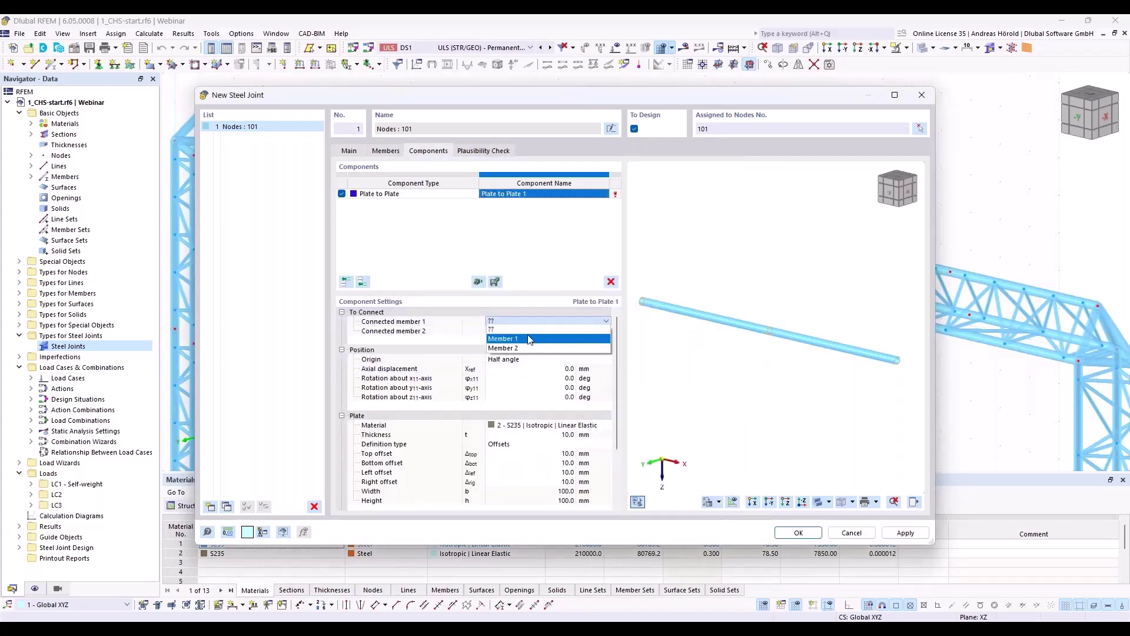
pyautogui.click(530, 340)
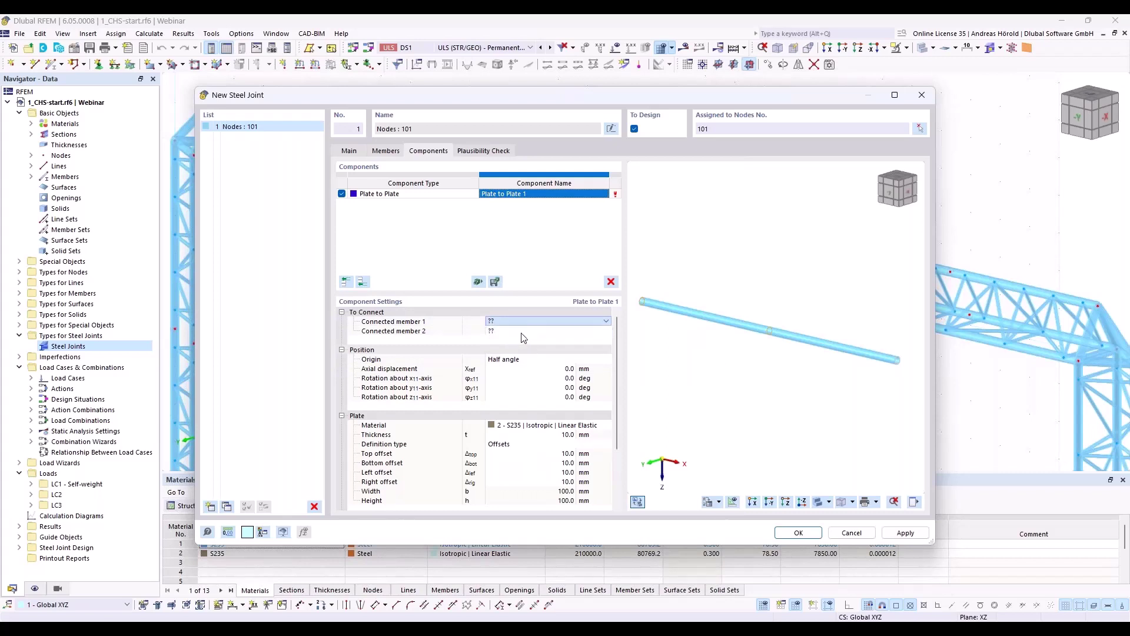
pyautogui.scroll(5, 780, 326)
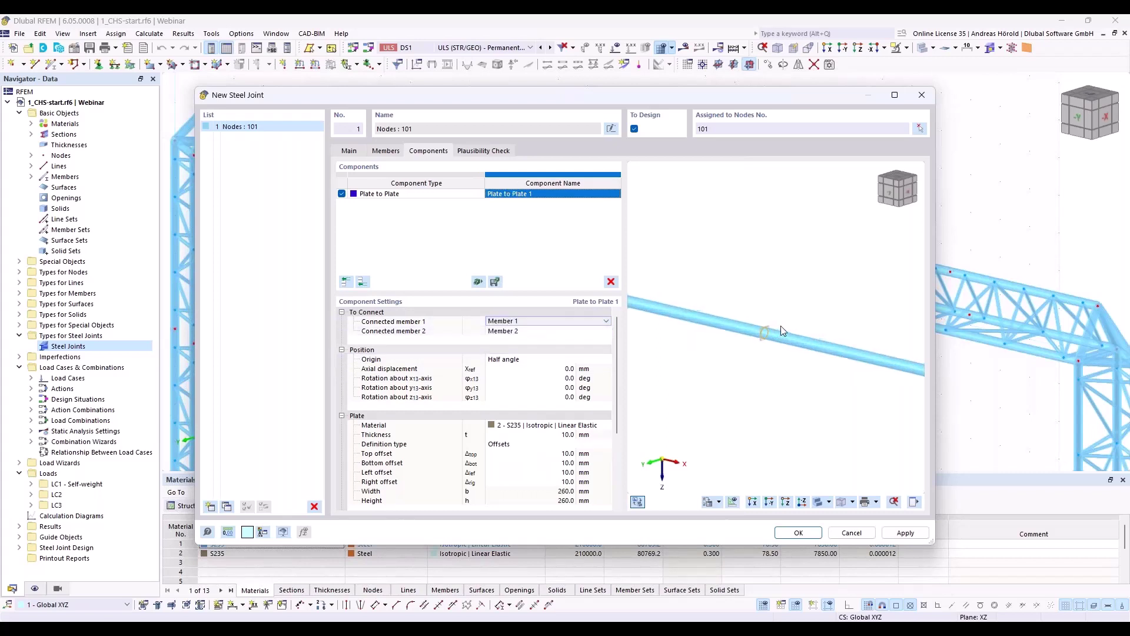
pyautogui.scroll(5, 759, 364)
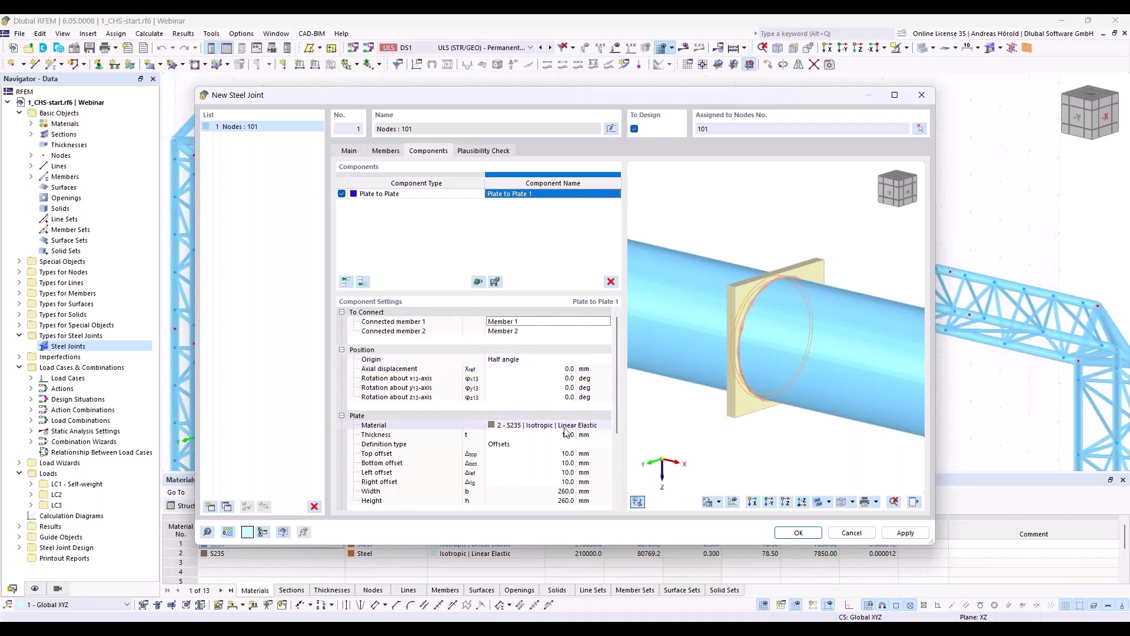
# - Set the plate's top, bottom, left and right offsets to 80 mm each in the Plate to Plate component
pyautogui.scroll(-2, 569, 390)
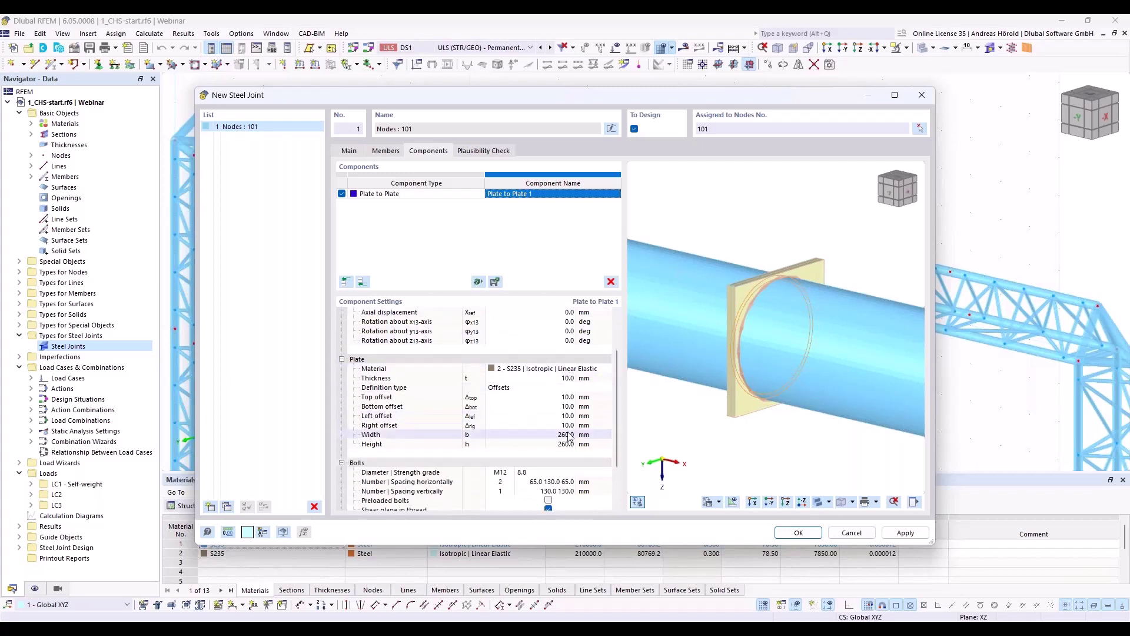
pyautogui.click(569, 400)
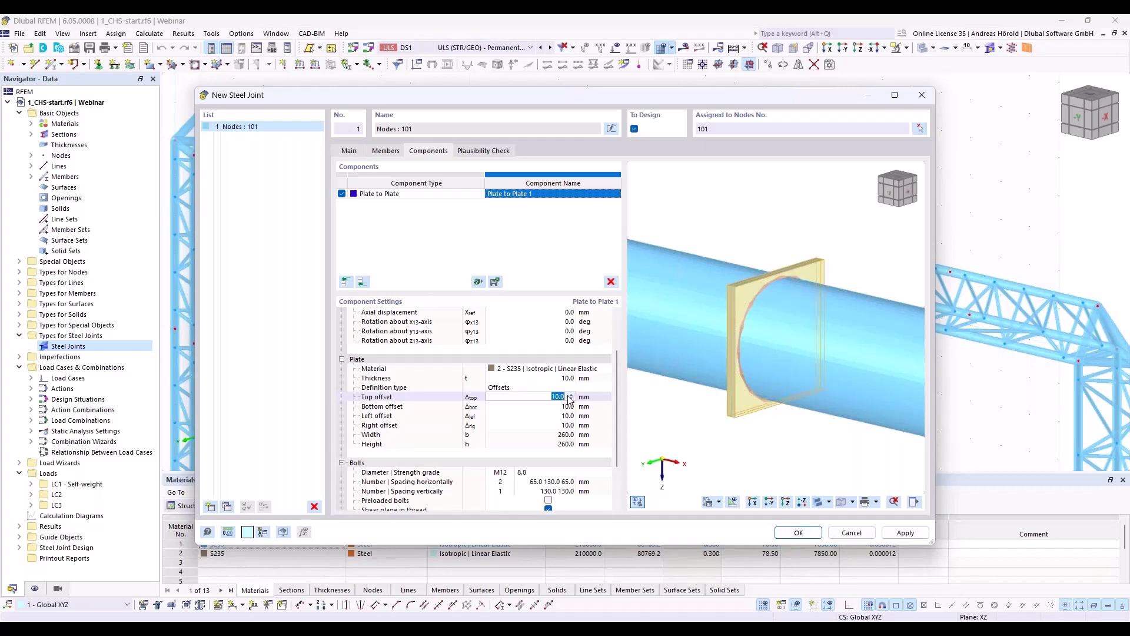
pyautogui.write('80')
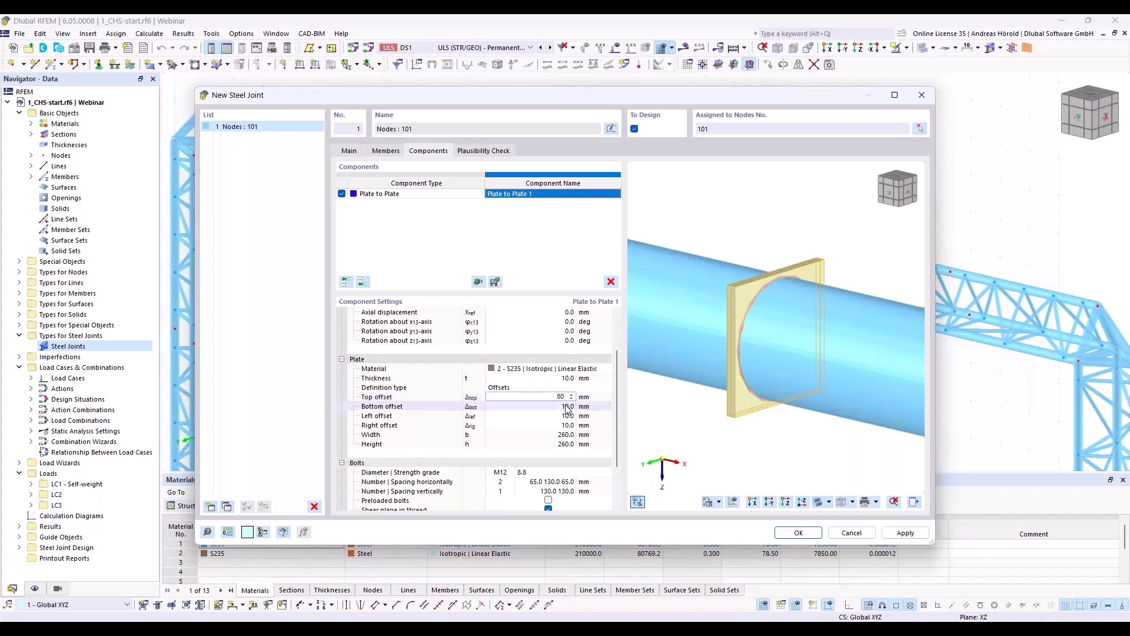
pyautogui.click(567, 406)
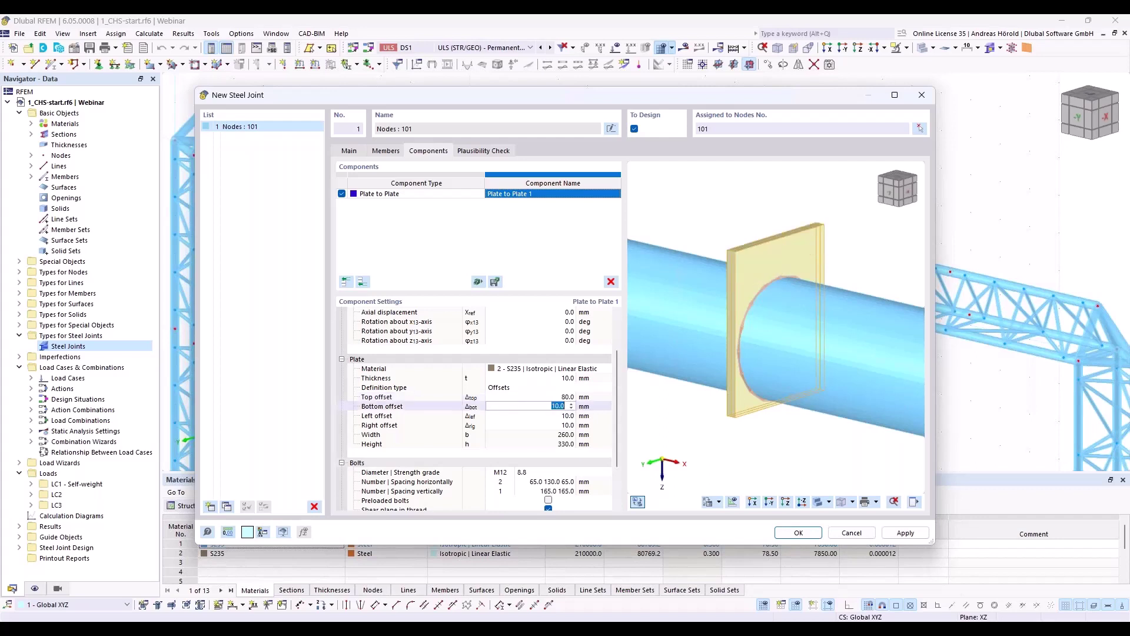
pyautogui.write('80')
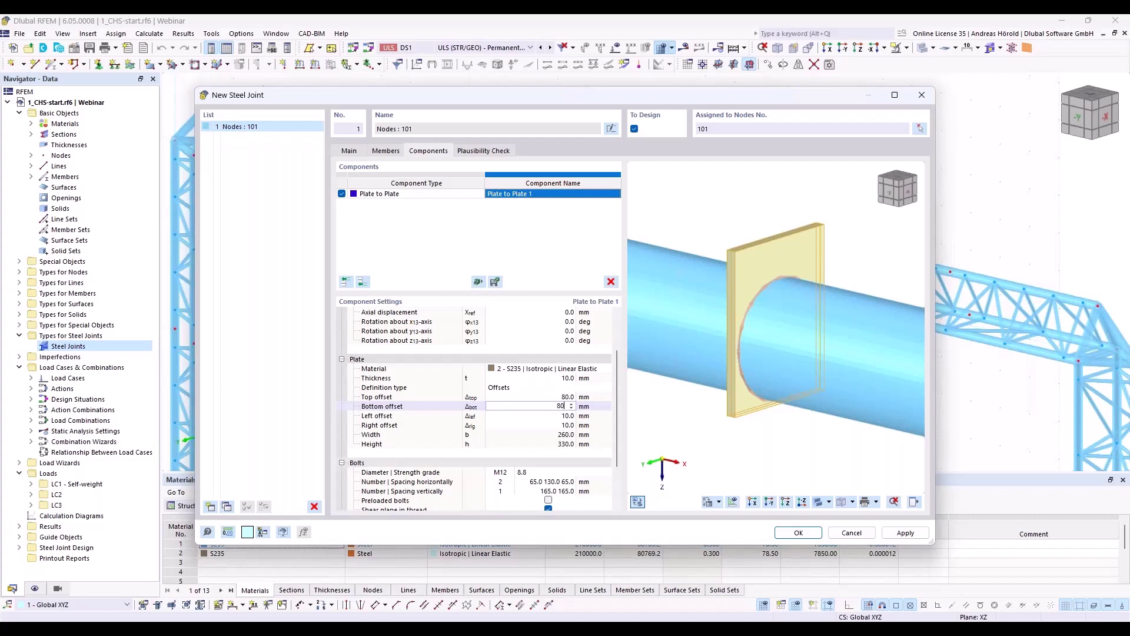
pyautogui.click(569, 416)
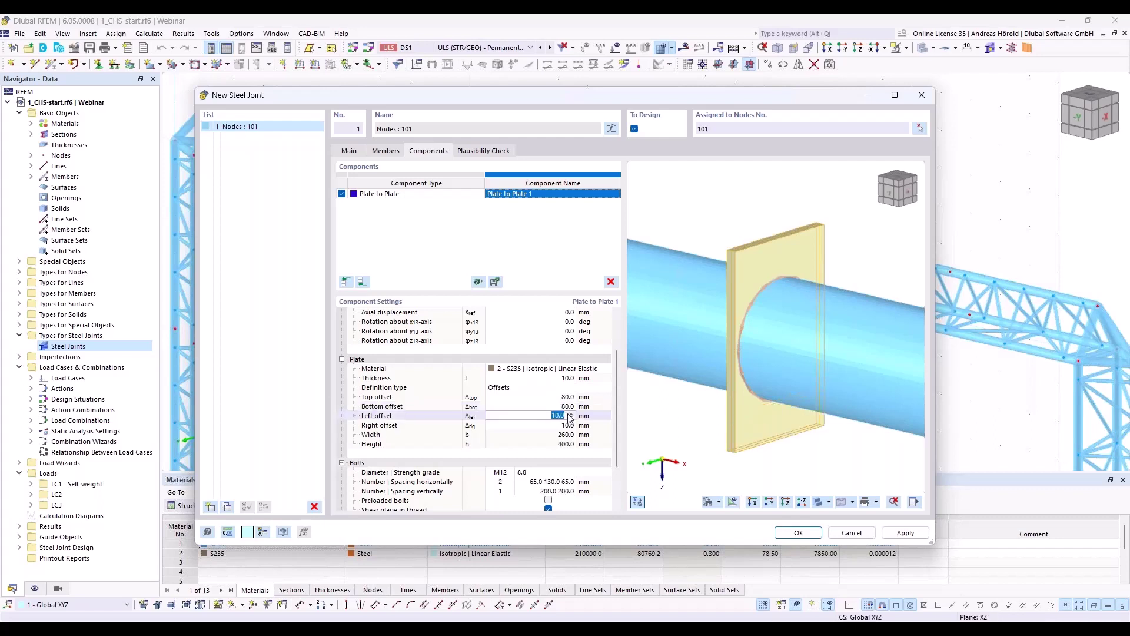
pyautogui.write('80')
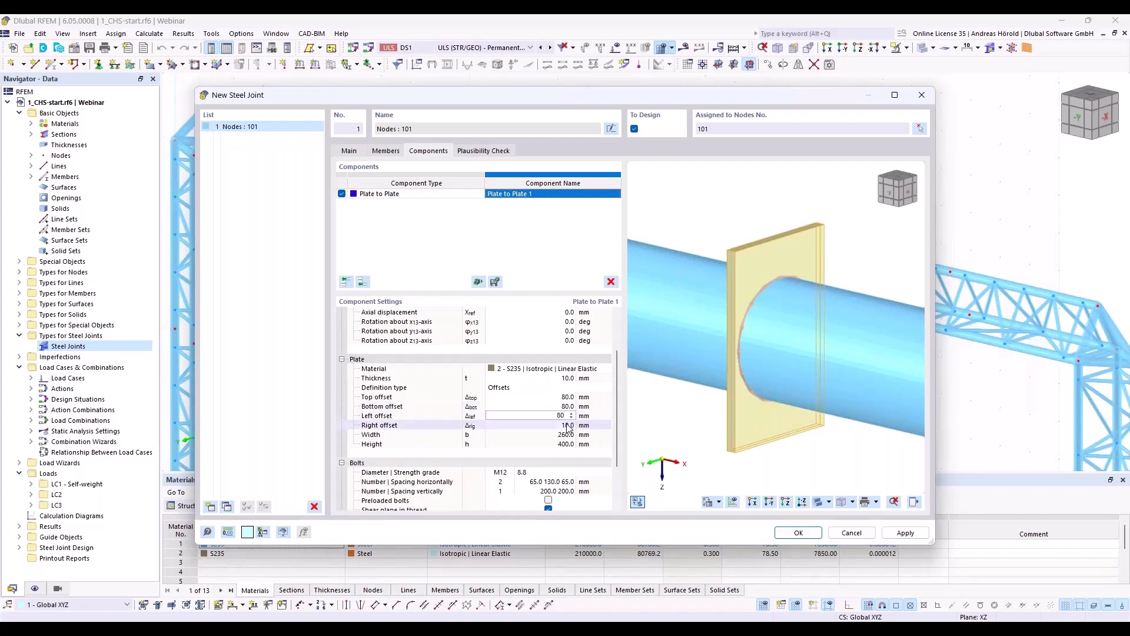
pyautogui.click(568, 425)
pyautogui.write('80')
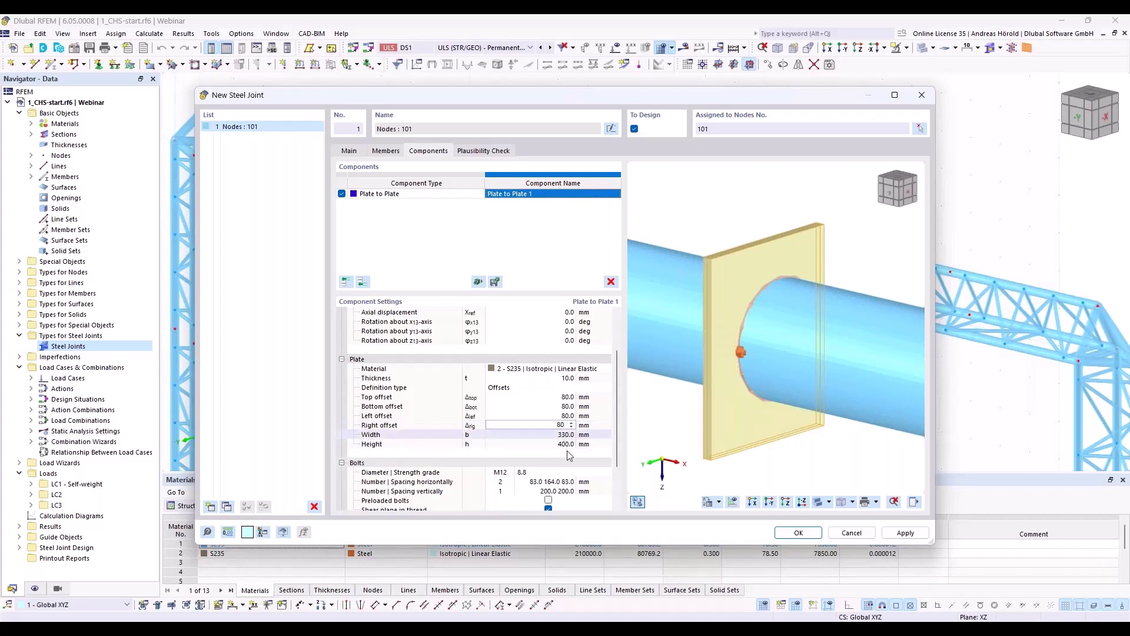
pyautogui.click(568, 438)
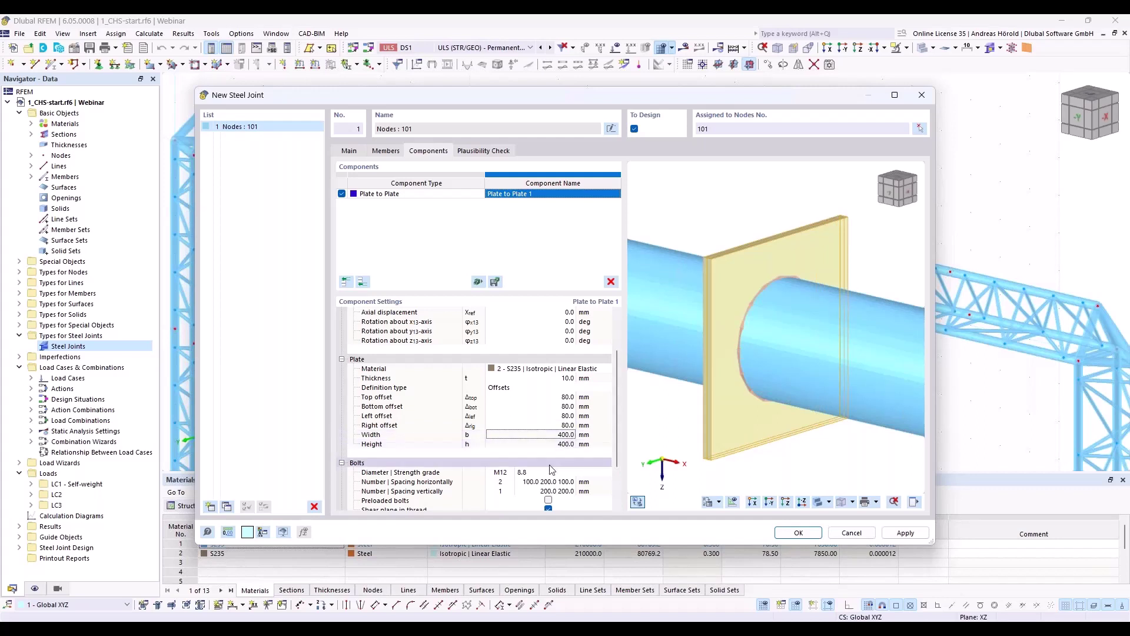
# - Remove the bolts from the Plate to Plate component by setting the horizontal bolt number to 0
pyautogui.scroll(-2, 577, 454)
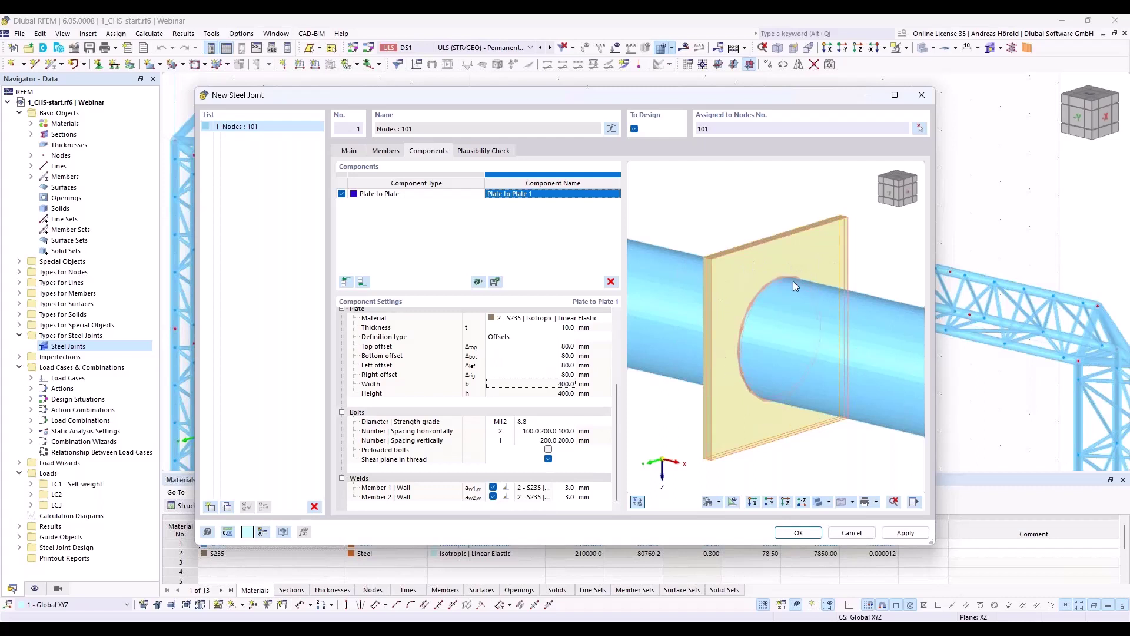
pyautogui.click(501, 431)
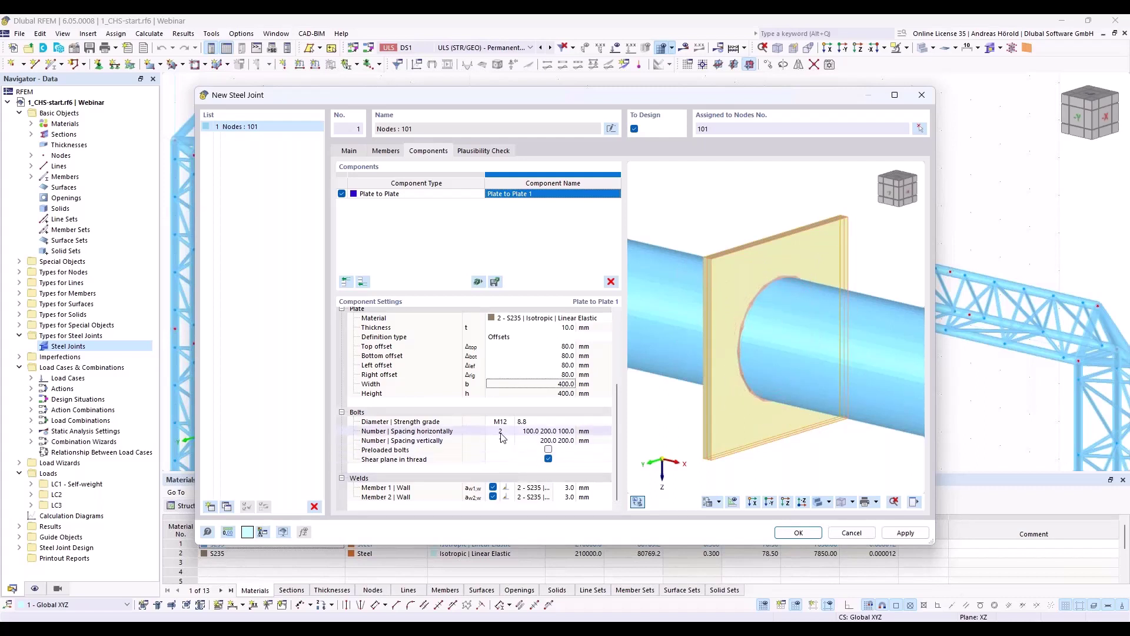
pyautogui.write('0')
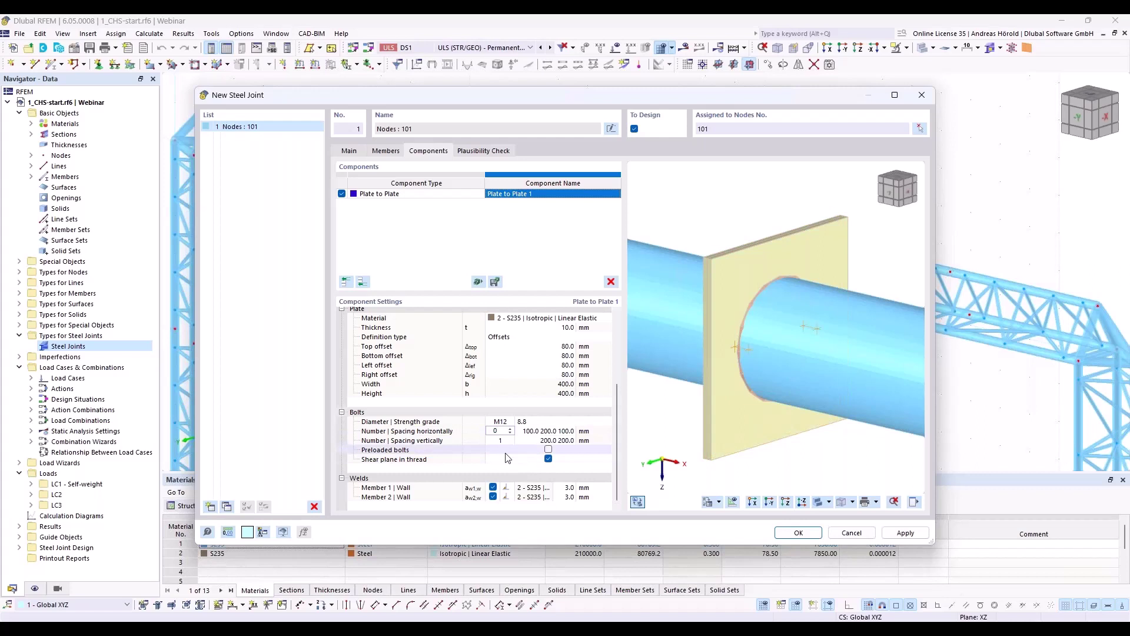
pyautogui.press('Return')
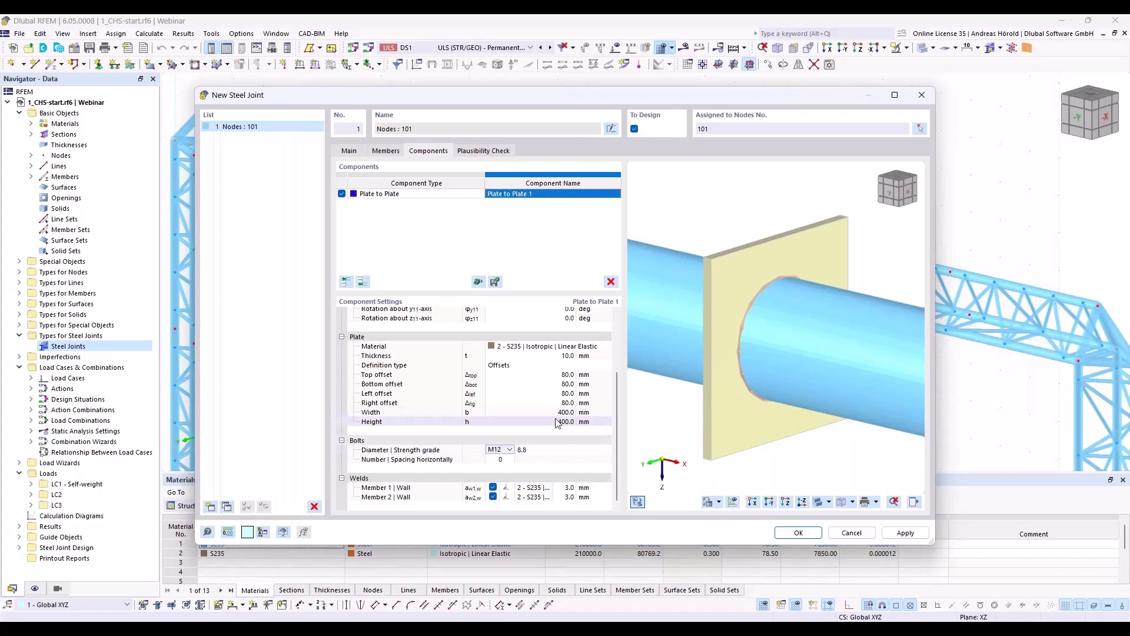
# - Keep the Member 1 wall weld as Fillet weld - front side and set both member wall welds to 5 mm
pyautogui.click(510, 490)
pyautogui.click(509, 490)
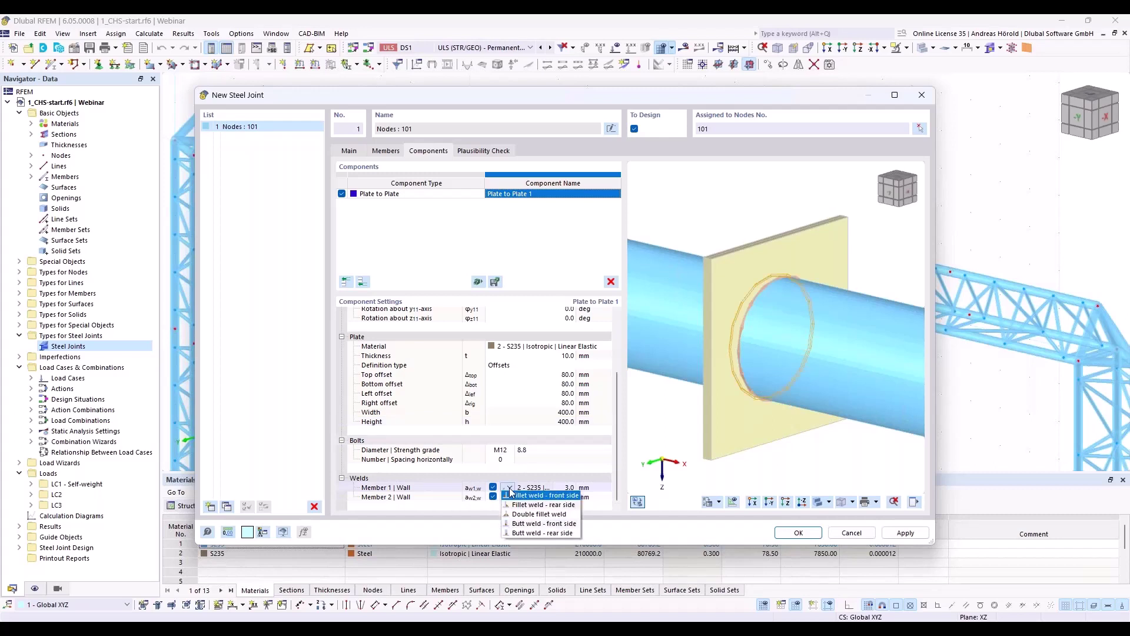
pyautogui.click(559, 495)
pyautogui.click(570, 488)
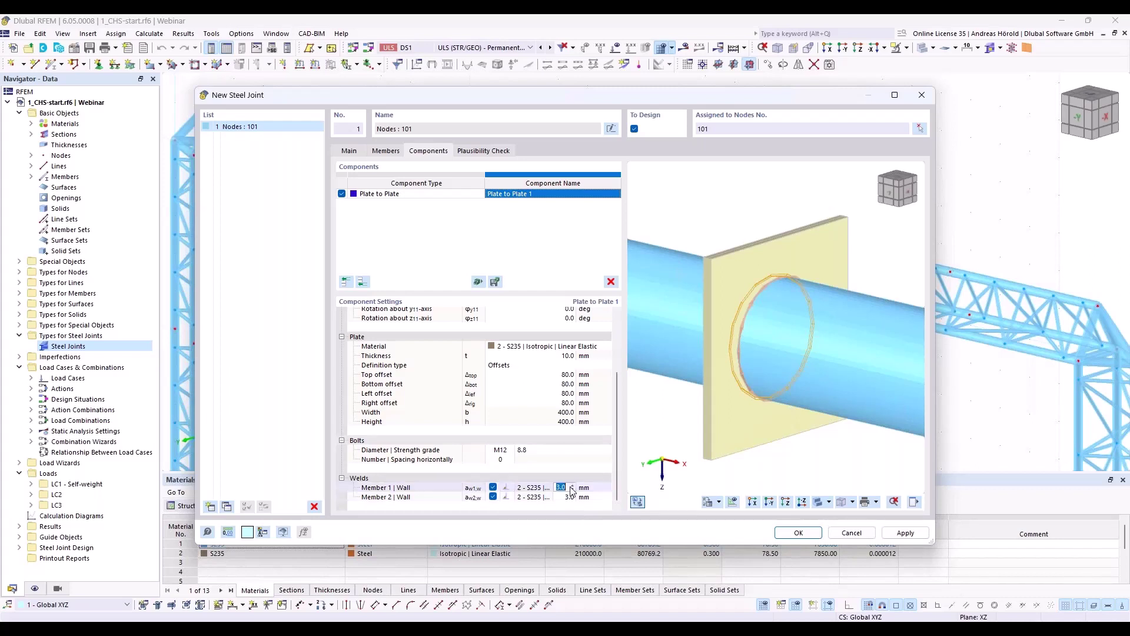
pyautogui.write('5')
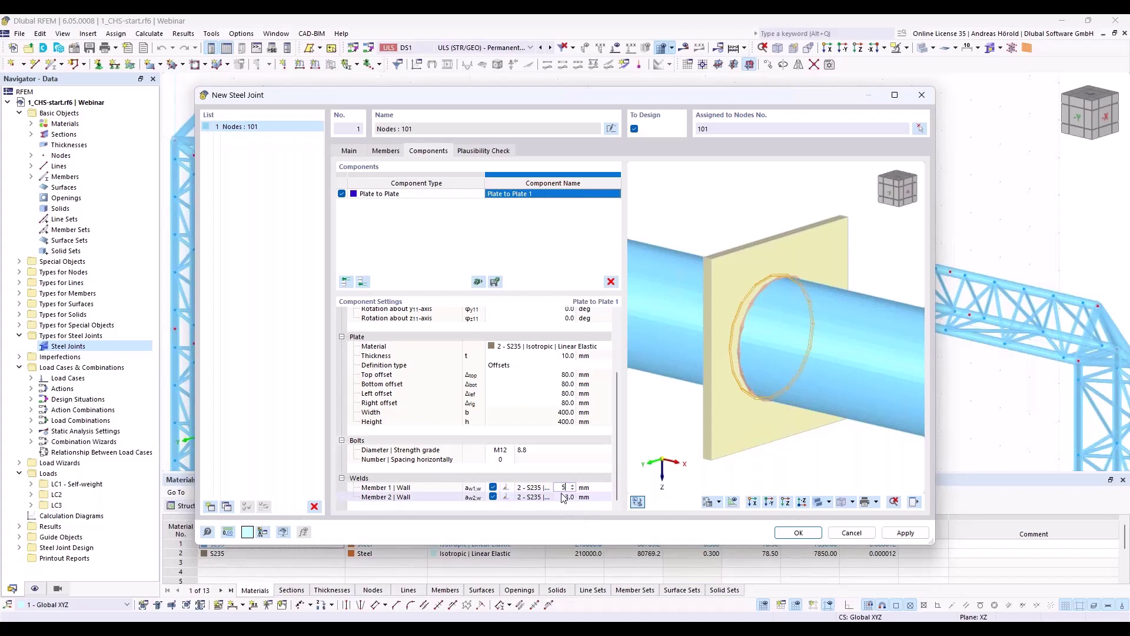
pyautogui.click(564, 497)
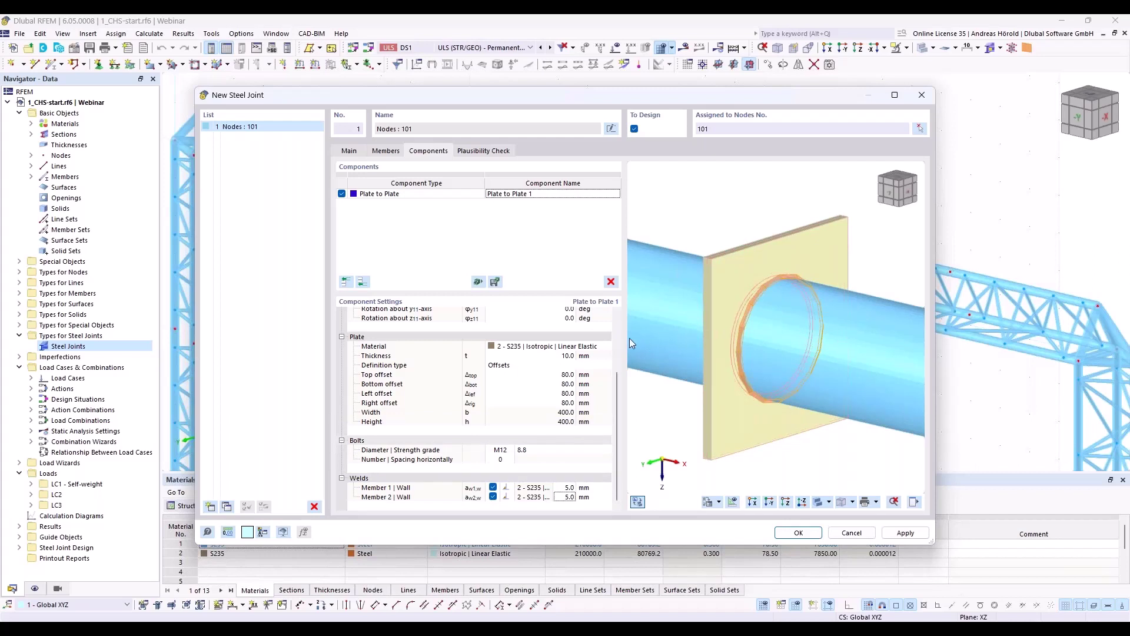
# - Add a Plate Editor component at the end and set Plate 1 of Plate to Plate 1 as the plate to modify
pyautogui.click(362, 281)
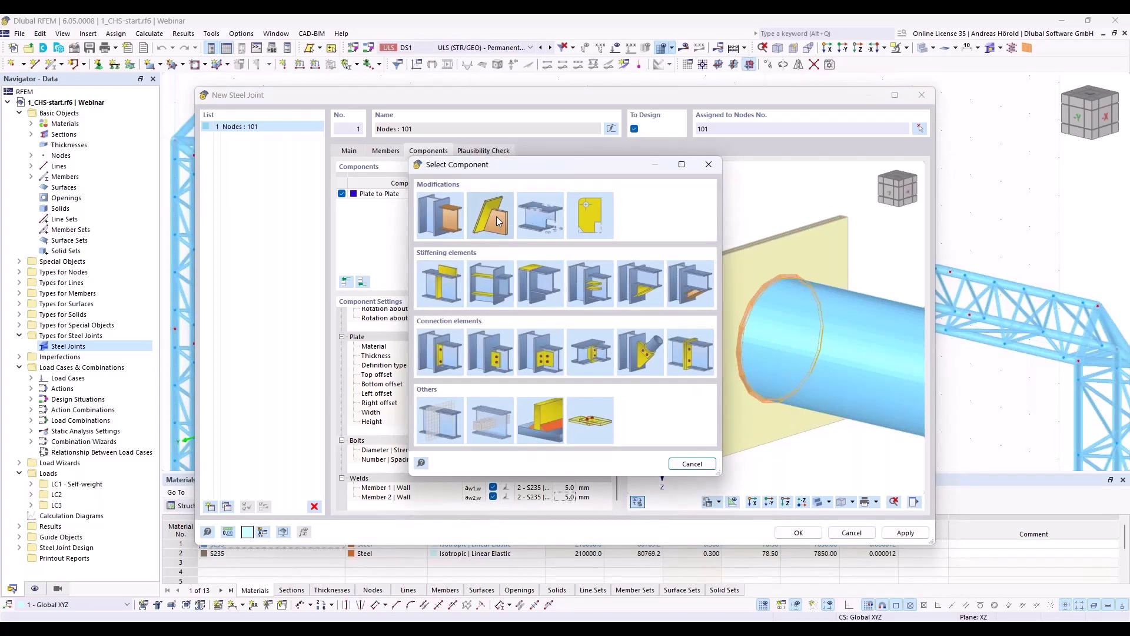
pyautogui.click(590, 219)
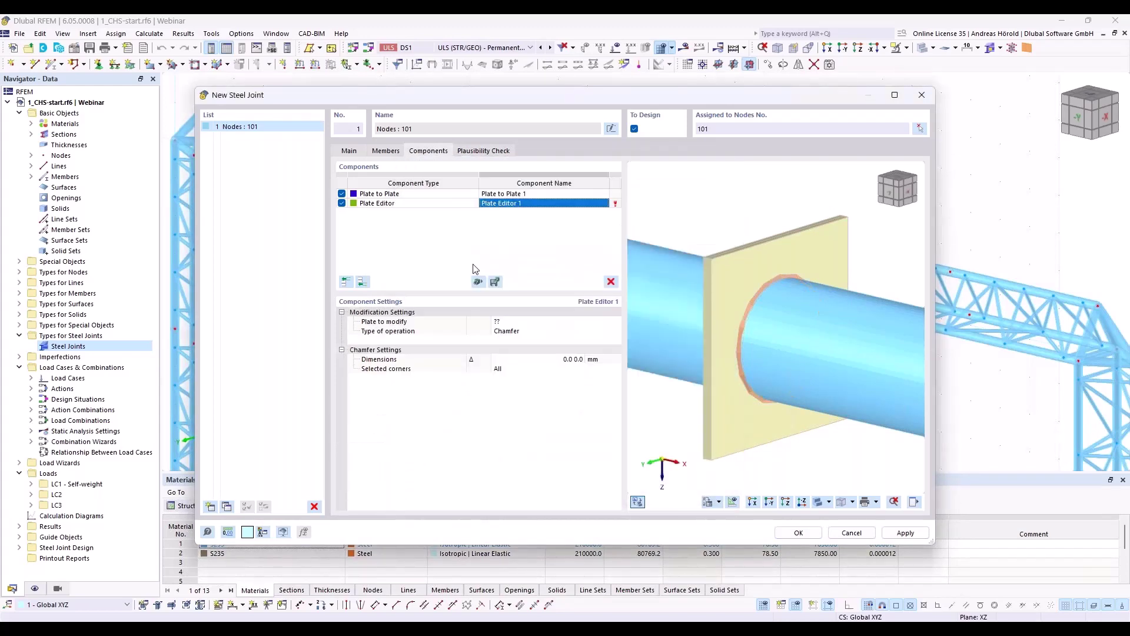
pyautogui.click(512, 322)
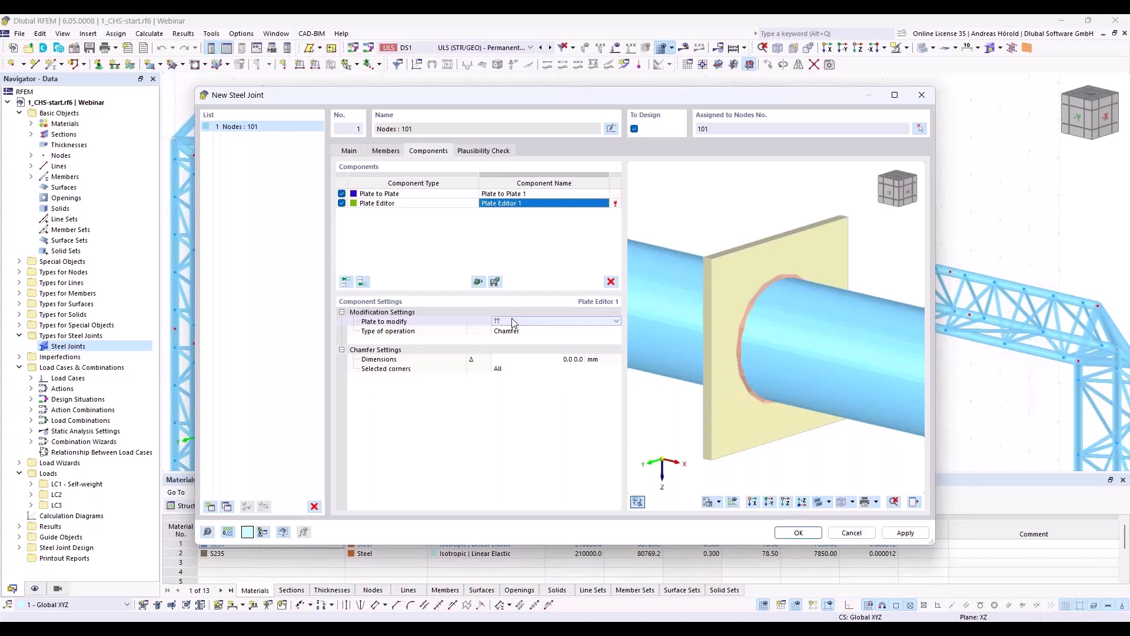
pyautogui.click(516, 323)
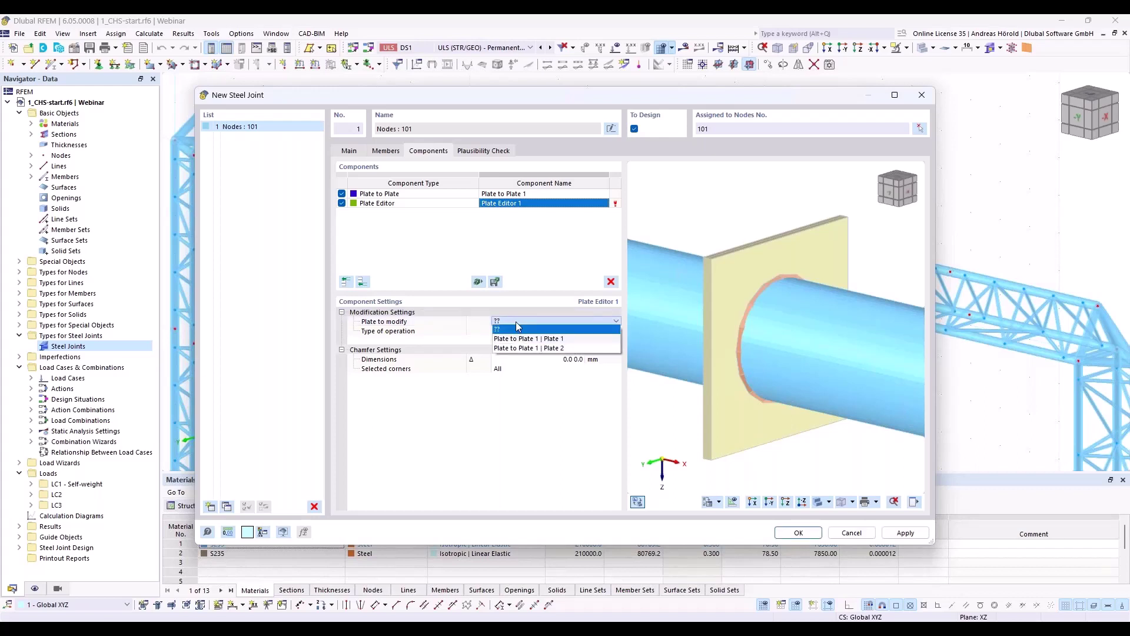
pyautogui.click(554, 347)
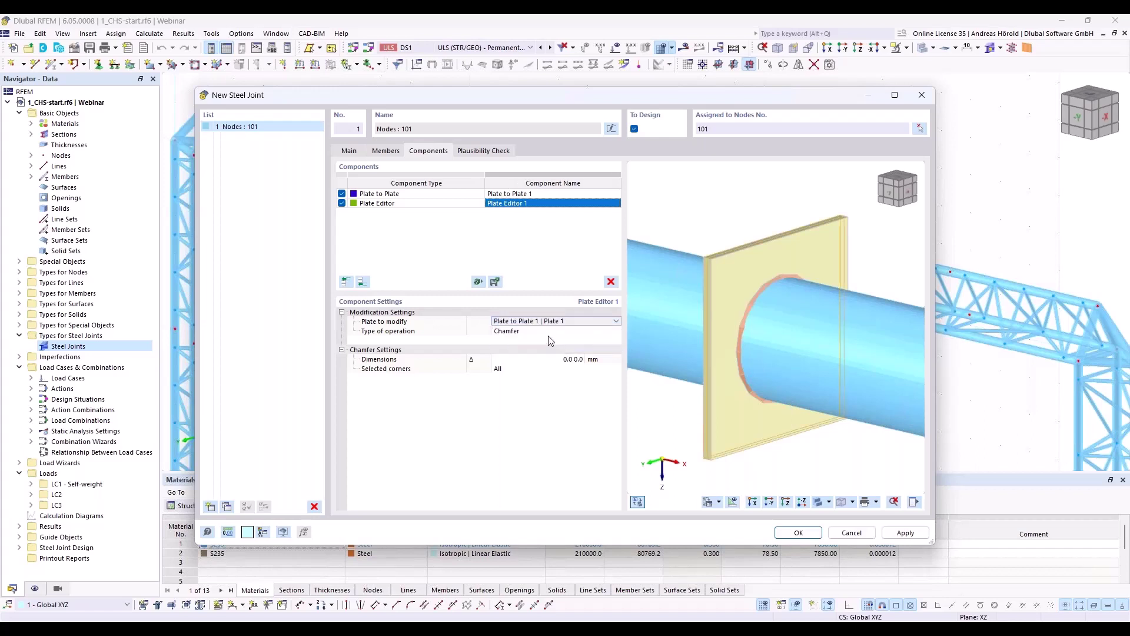
# - Change the Plate Editor operation to Rounding with a radius of 200 mm on all corners
pyautogui.click(544, 335)
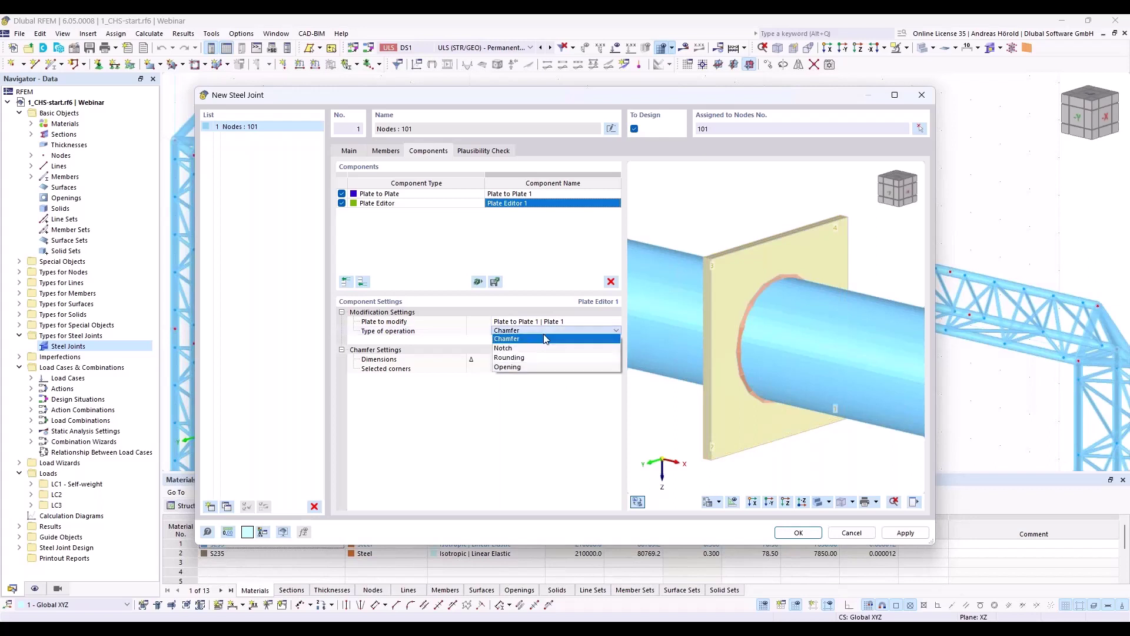
pyautogui.click(538, 357)
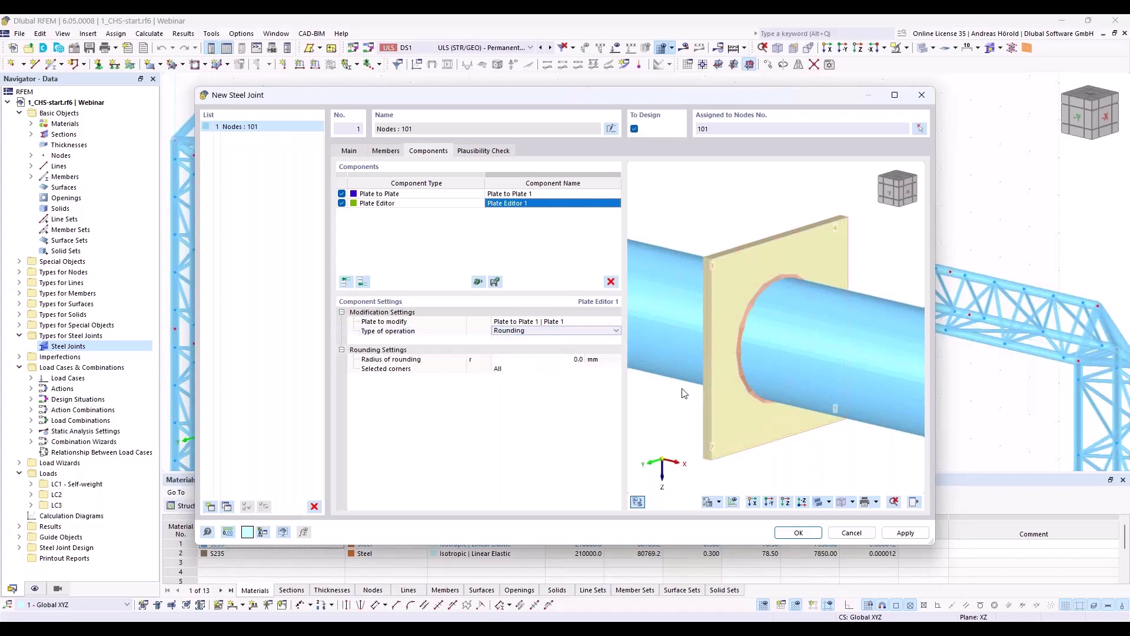
pyautogui.click(574, 359)
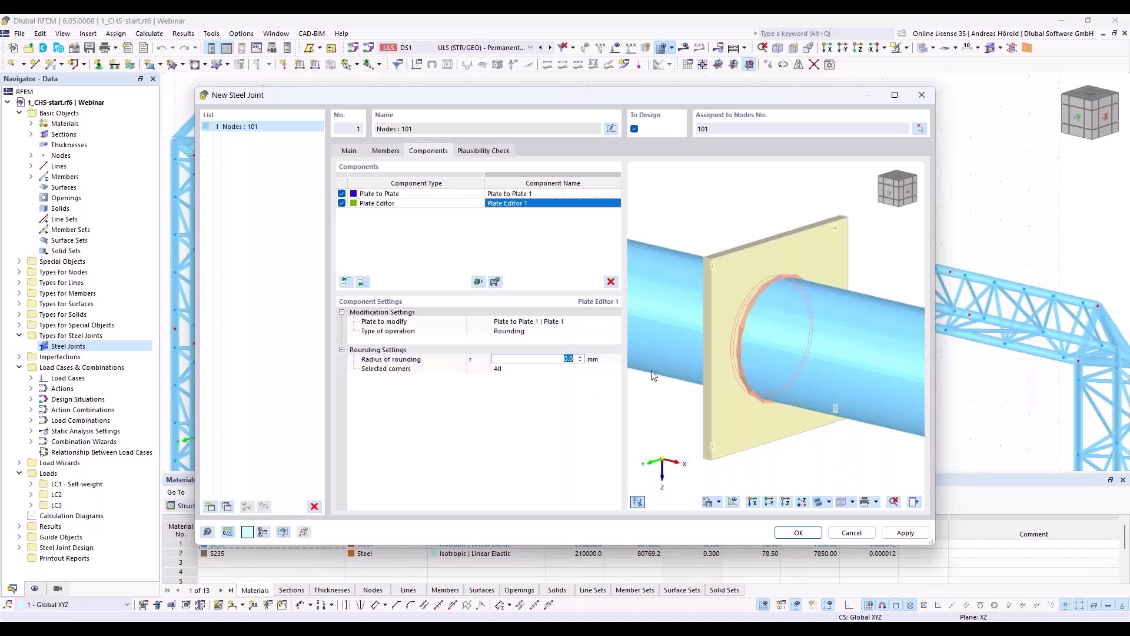
pyautogui.write('2')
pyautogui.press('Tab')
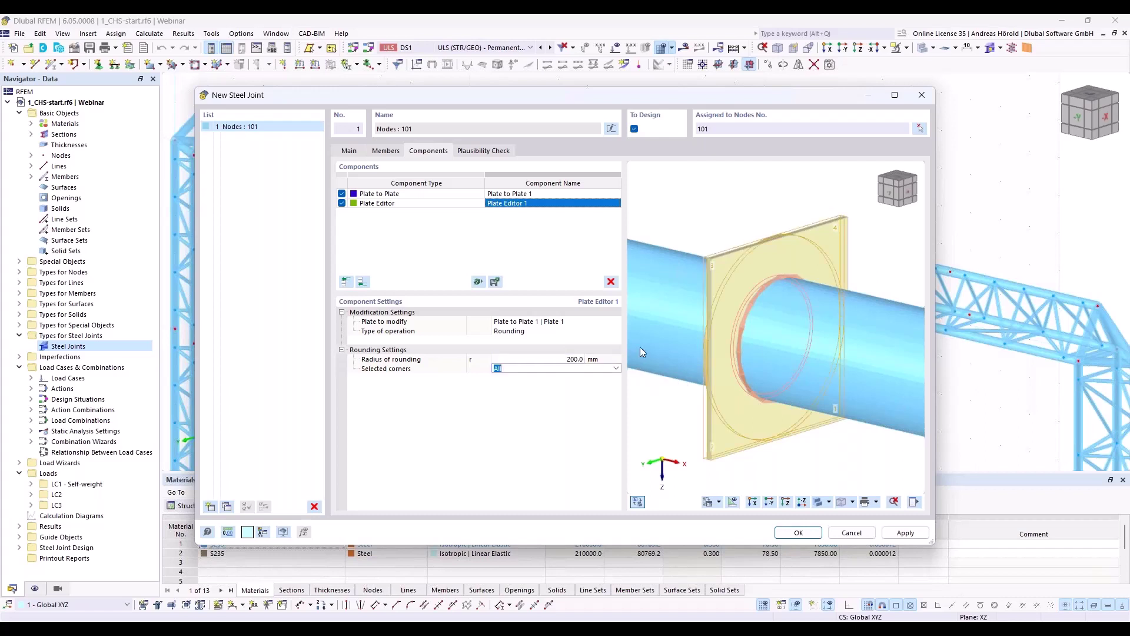
# - Copy the Plate Editor component to the end of the list and assign the copy to Plate to Plate 1 | Plate 2
pyautogui.moveTo(665, 427); pyautogui.dragTo(874, 421, button='middle')
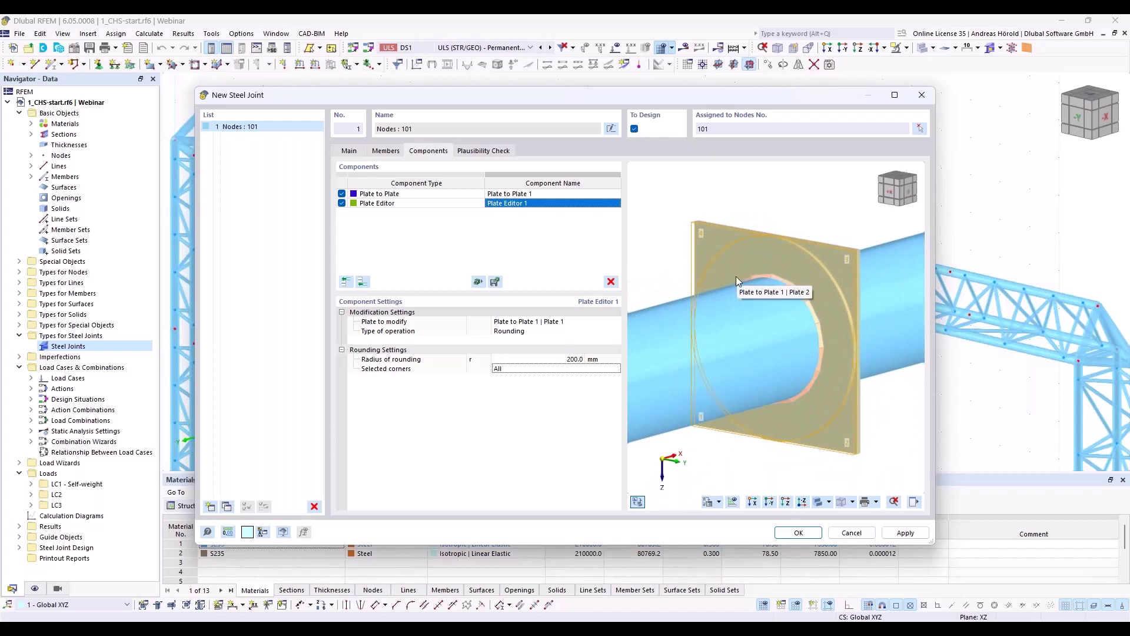
pyautogui.click(413, 203)
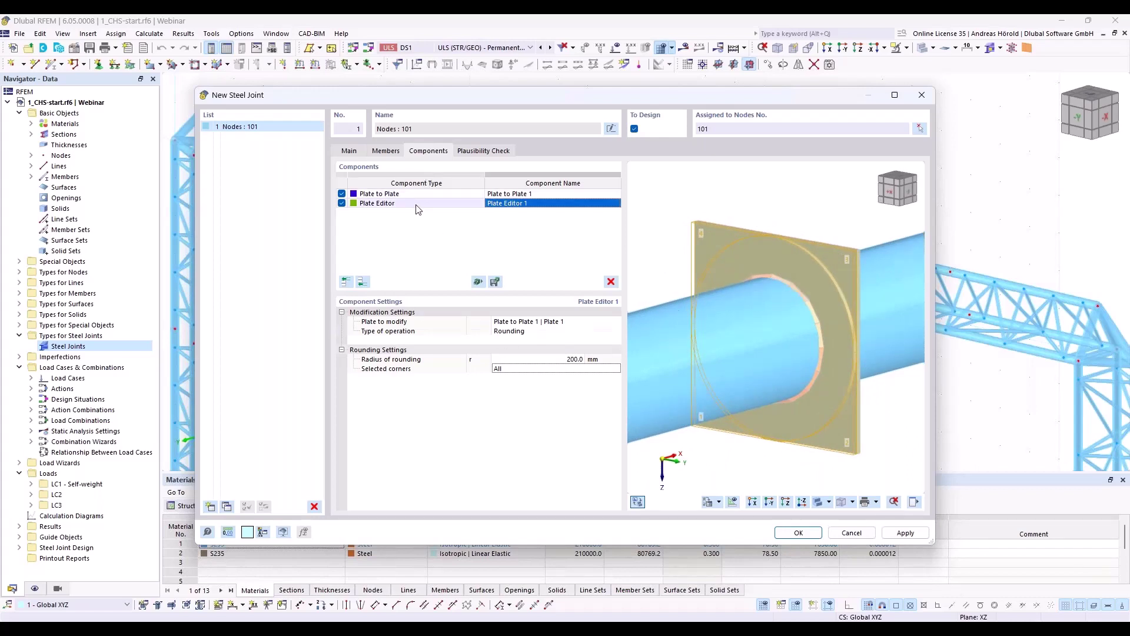
pyautogui.rightClick(417, 206)
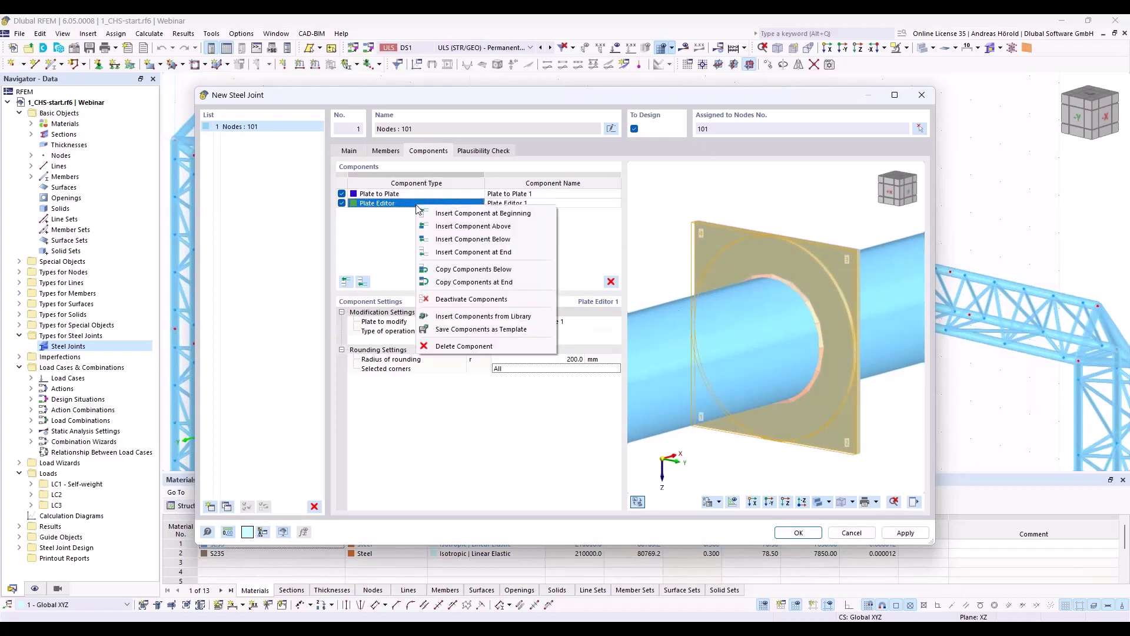
pyautogui.click(504, 283)
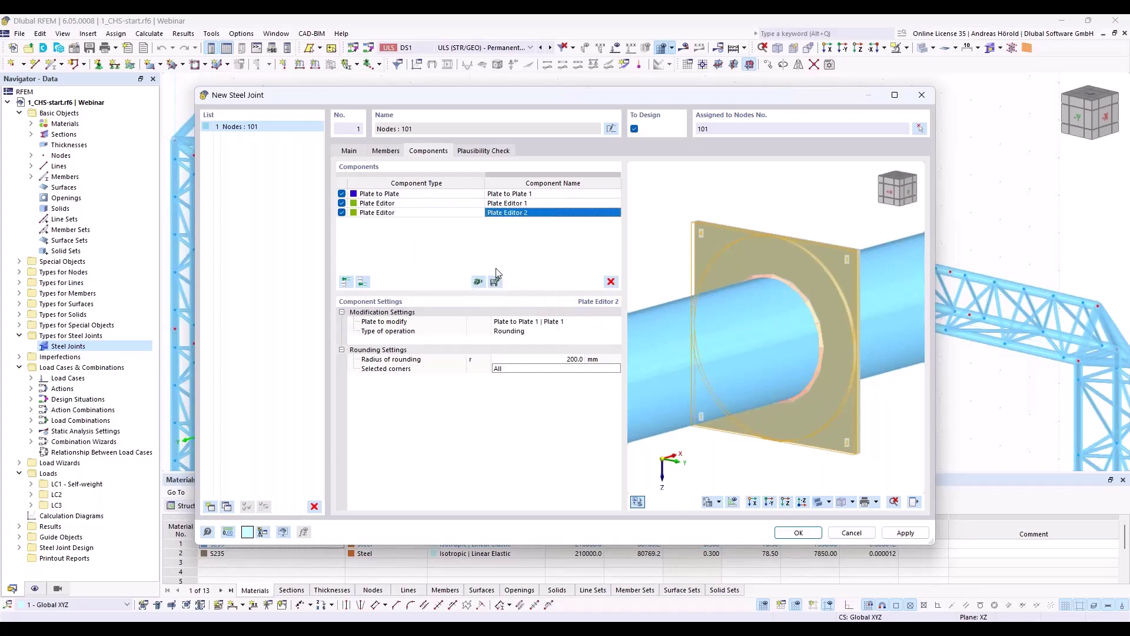
pyautogui.click(558, 325)
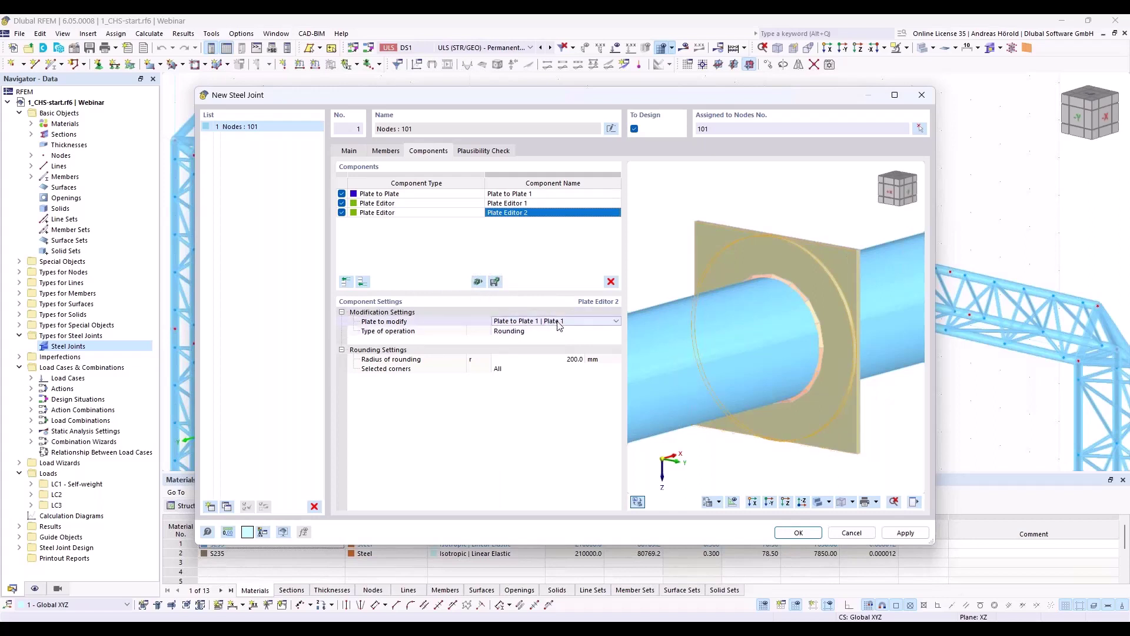
pyautogui.click(559, 326)
pyautogui.click(556, 339)
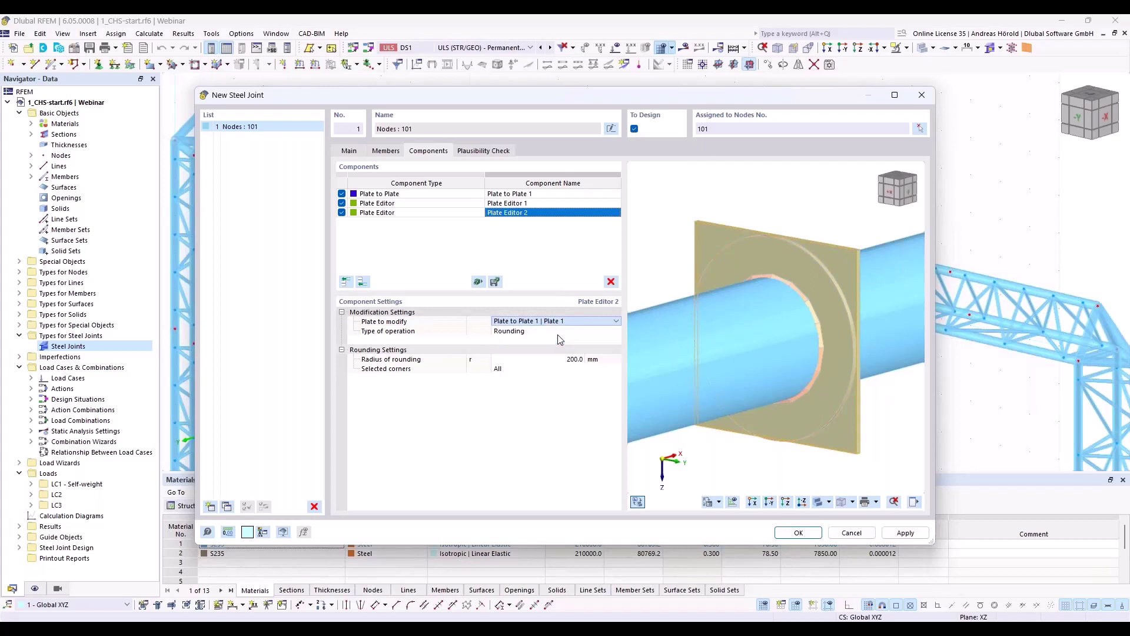
pyautogui.keyDown('ctrl'); pyautogui.moveTo(838, 439); pyautogui.dragTo(653, 426, button='middle'); pyautogui.keyUp('ctrl')
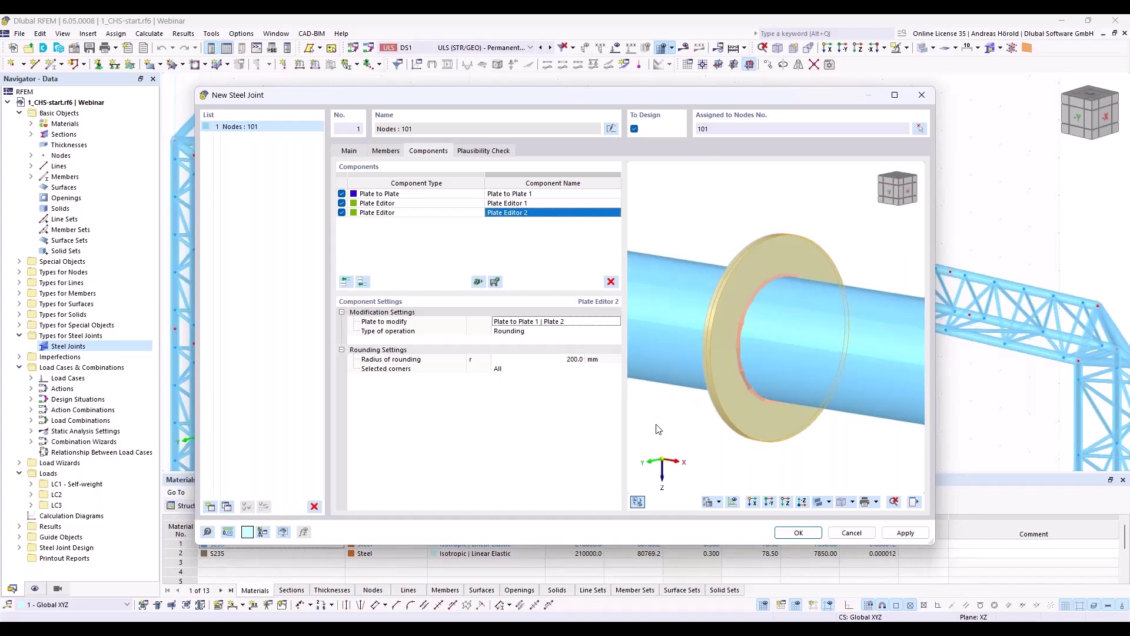
# - Add a Fasteners component at the end of the steel joint's component list
pyautogui.click(362, 283)
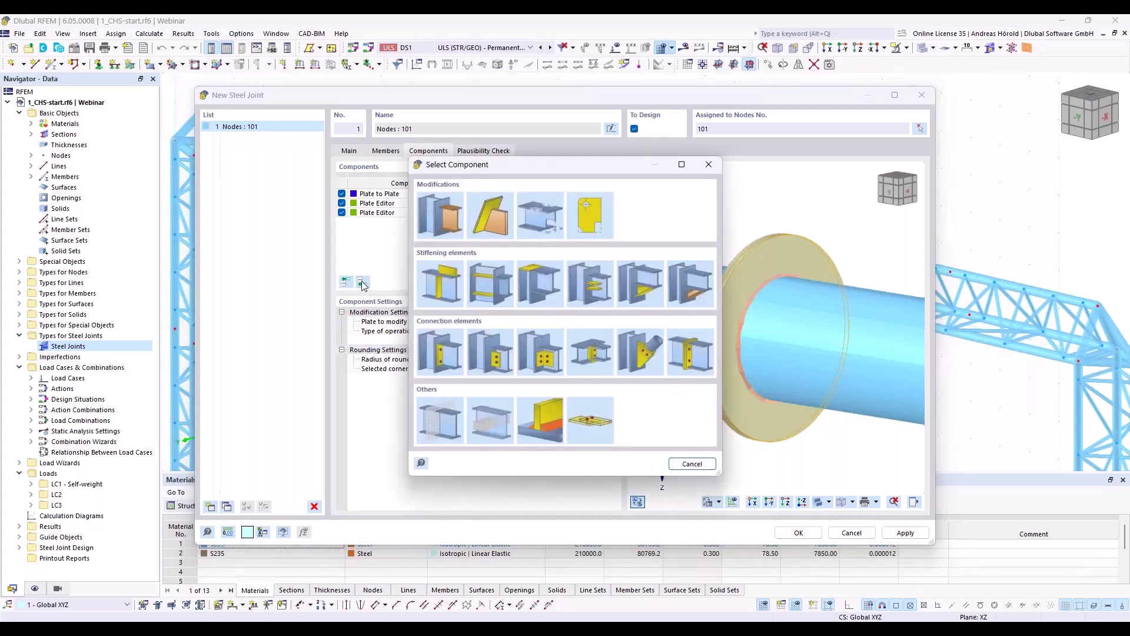
pyautogui.click(591, 420)
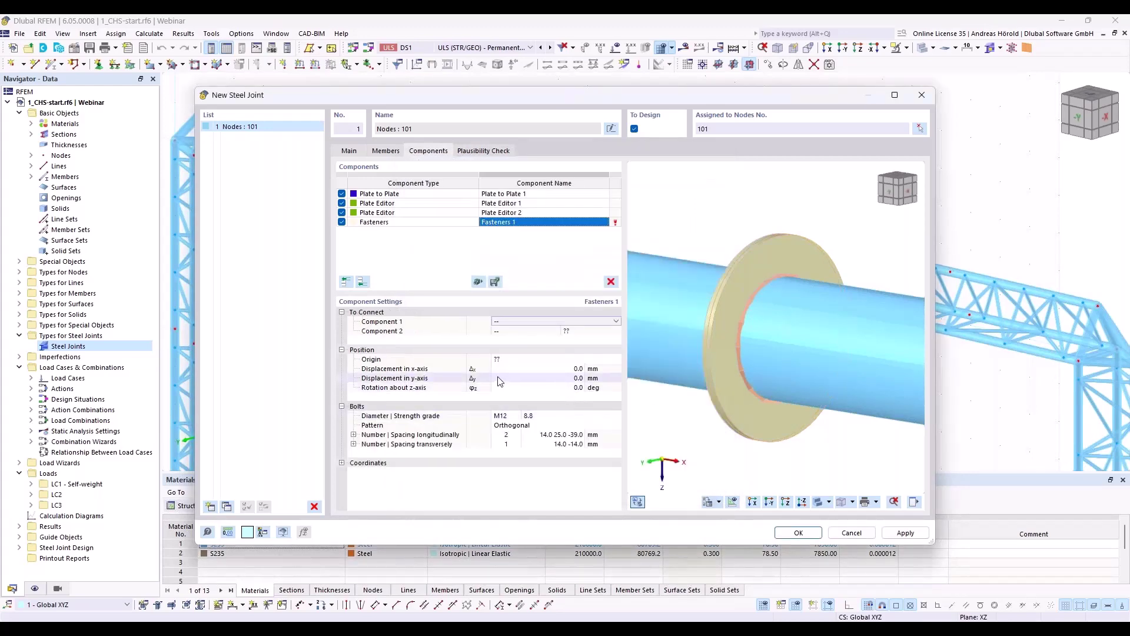
# - Set Component 1 of the Fasteners to the plate Plate to Plate 1 | Plate 1
pyautogui.click(512, 323)
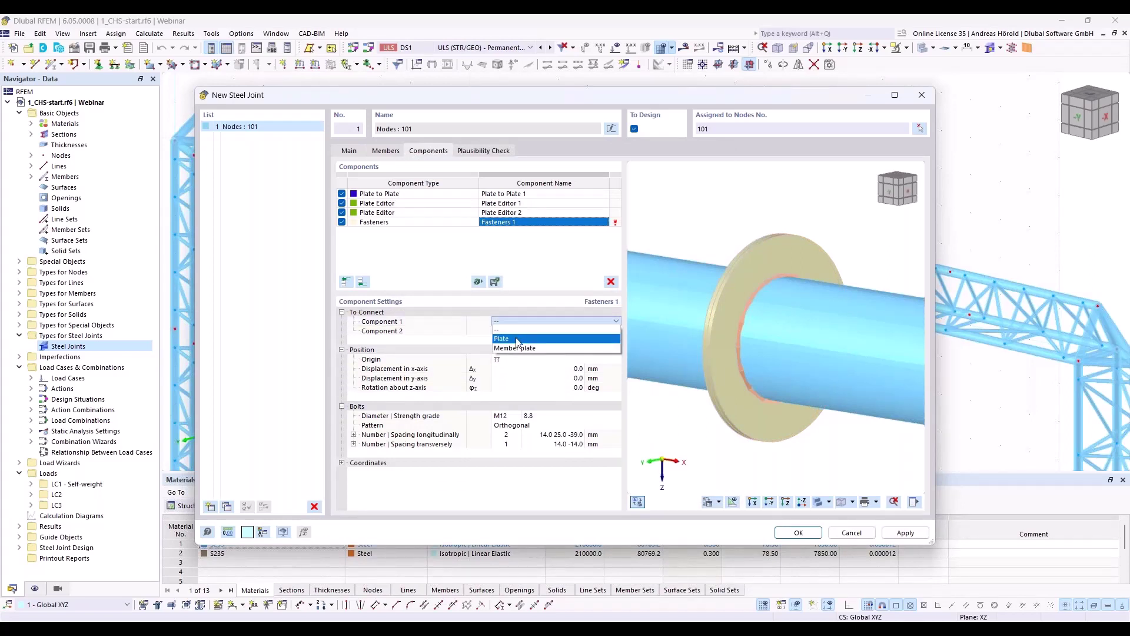
pyautogui.click(517, 340)
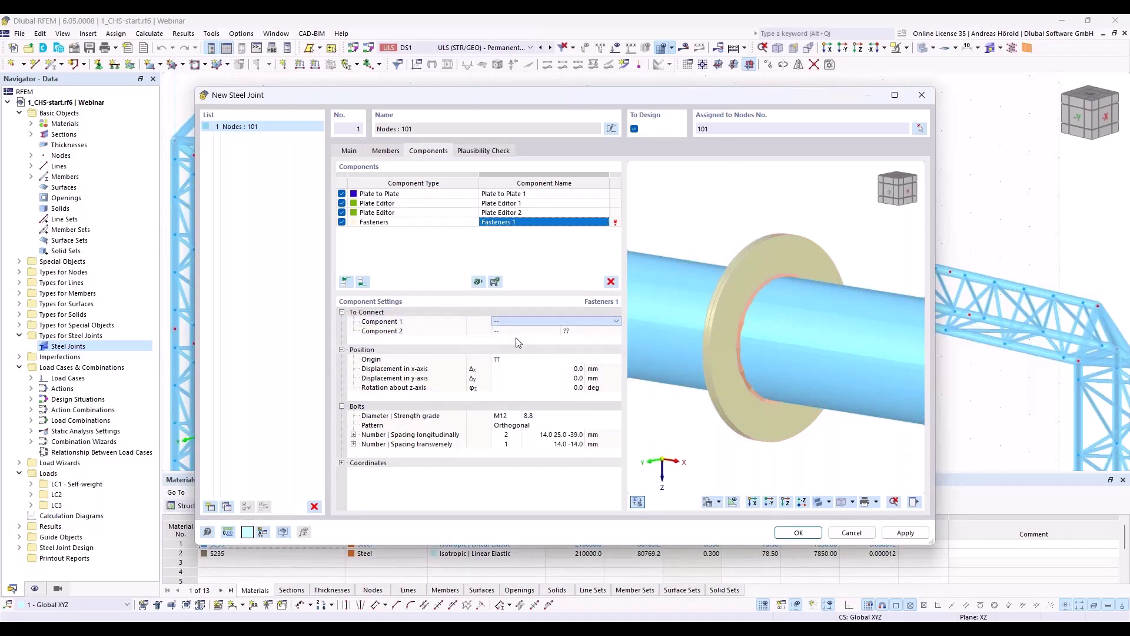
pyautogui.click(591, 321)
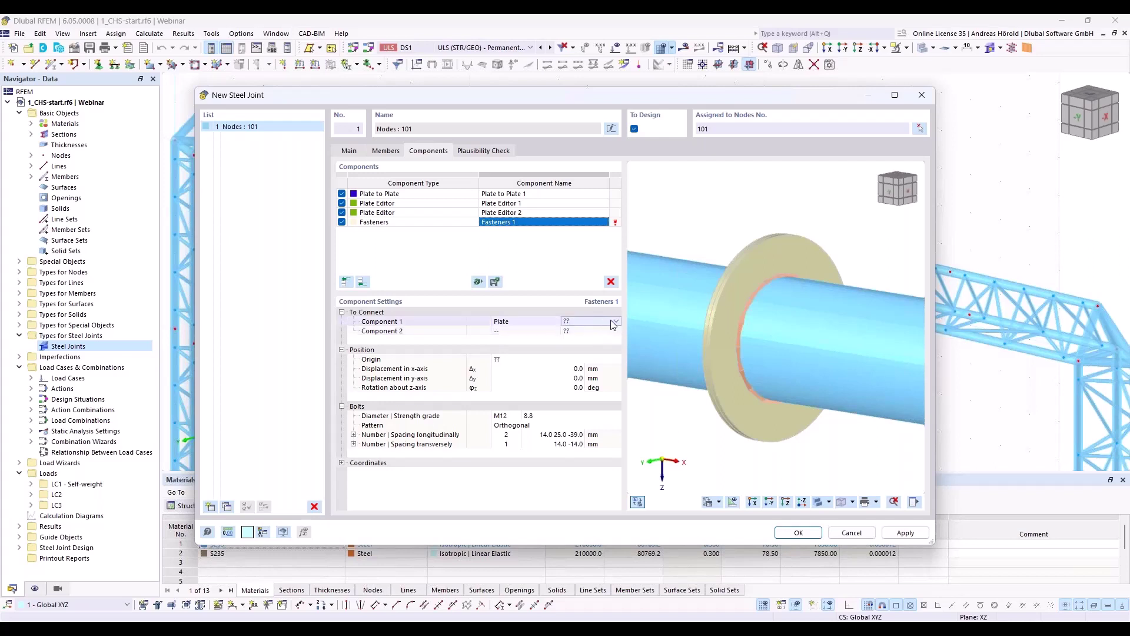
pyautogui.click(617, 321)
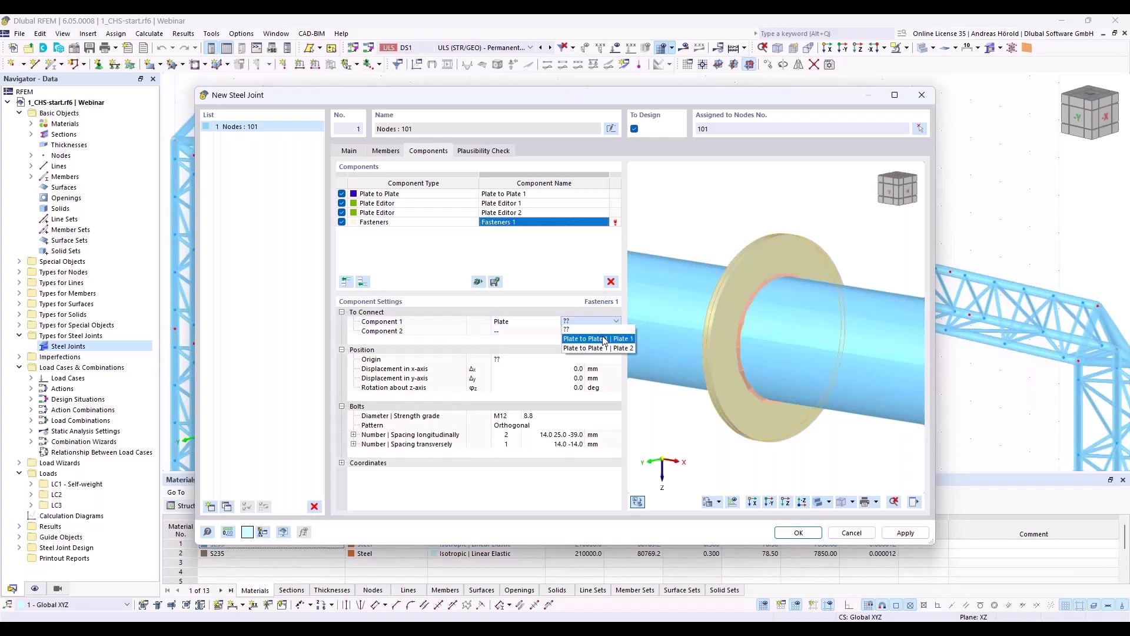
pyautogui.click(602, 339)
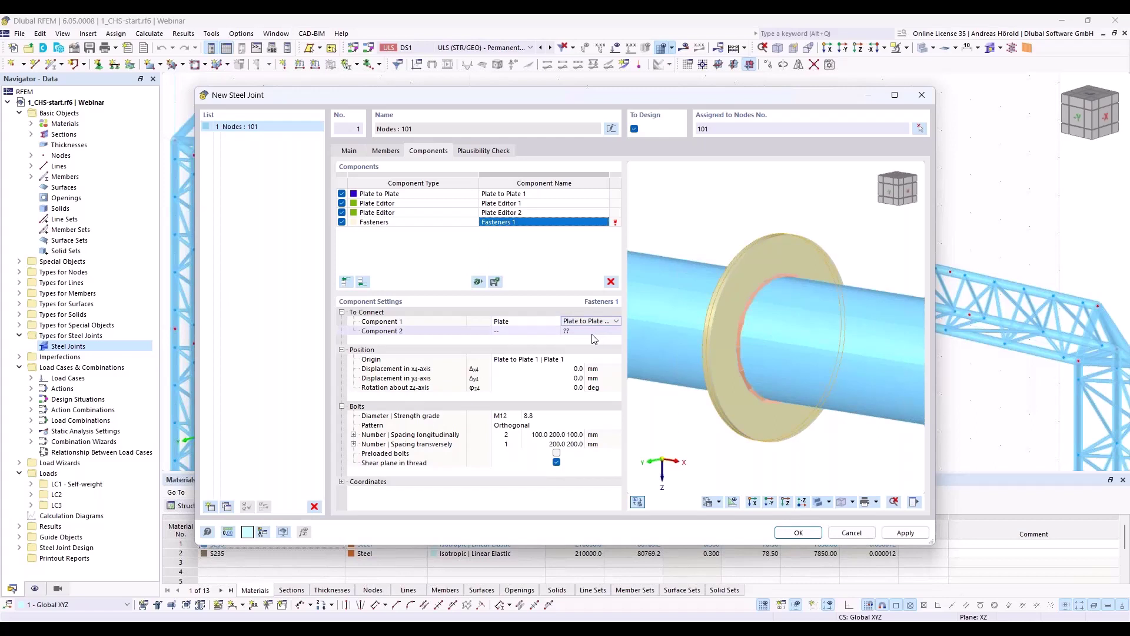
# - Set Component 2 of the Fasteners to the plate Plate to Plate 1 | Plate 2
pyautogui.click(525, 330)
pyautogui.click(533, 331)
pyautogui.click(535, 348)
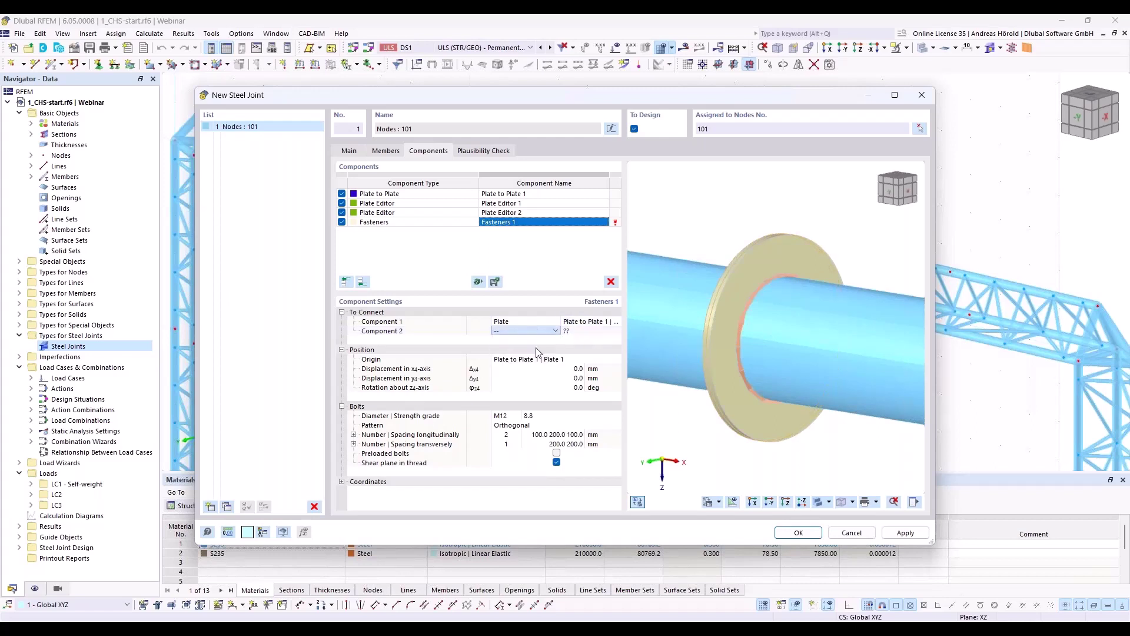
pyautogui.click(583, 331)
pyautogui.click(583, 332)
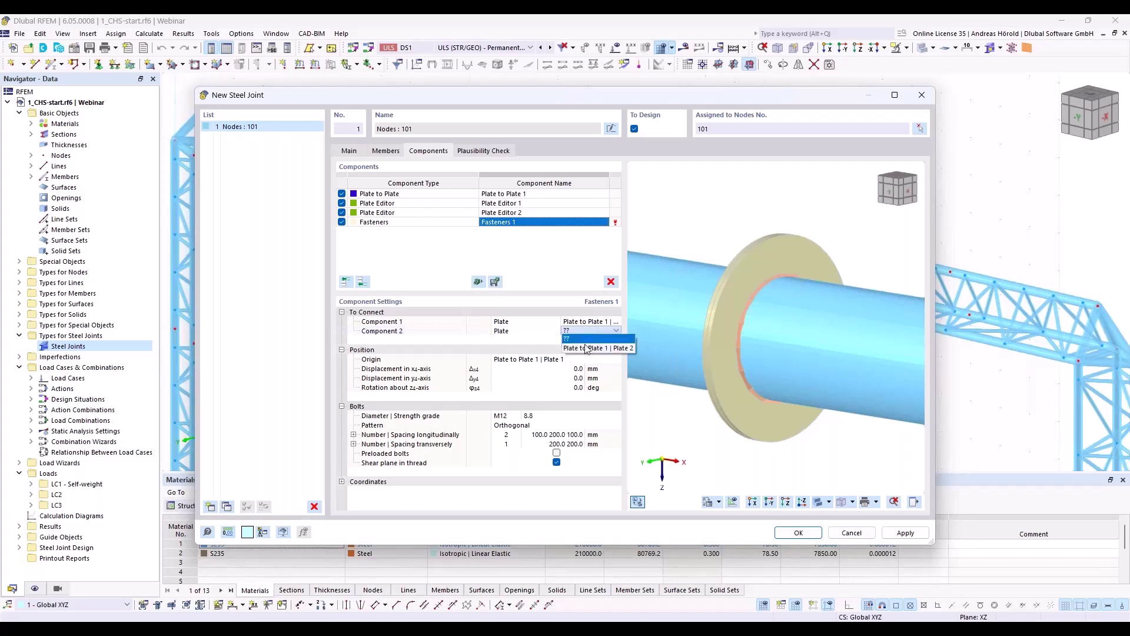
pyautogui.click(589, 351)
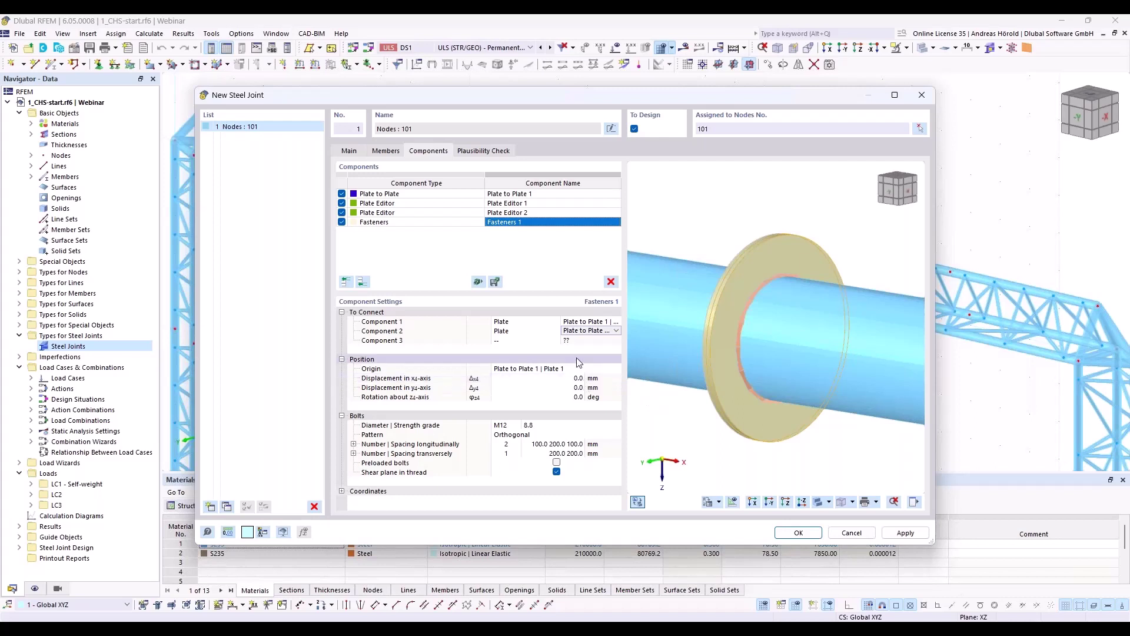
# - Set the bolt diameter of the Fasteners component to M16
pyautogui.click(510, 426)
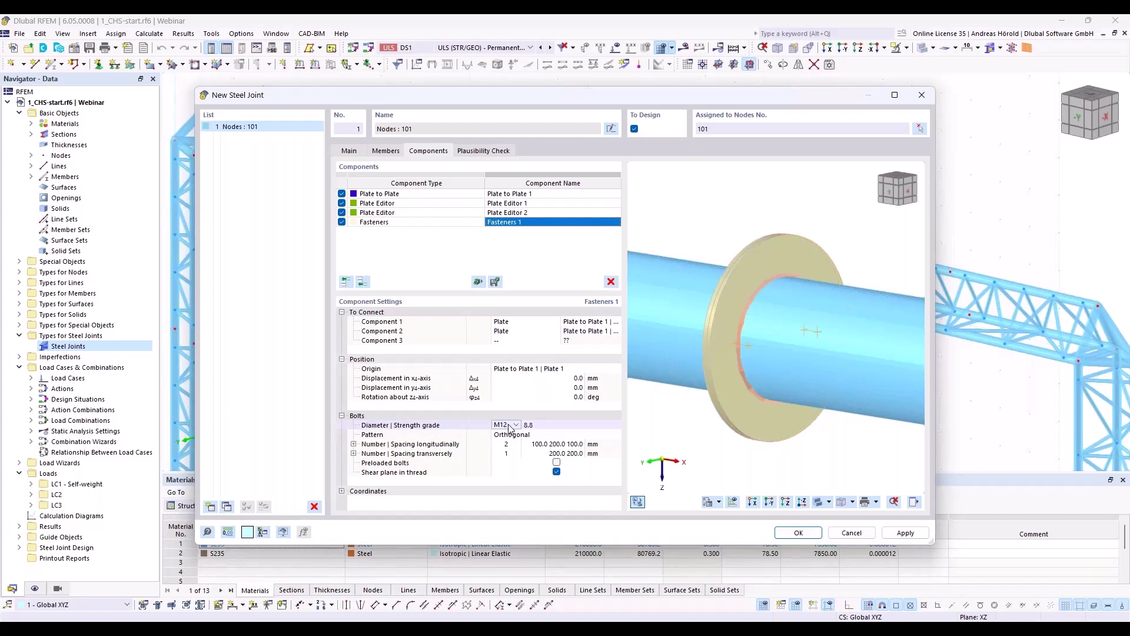
pyautogui.click(516, 425)
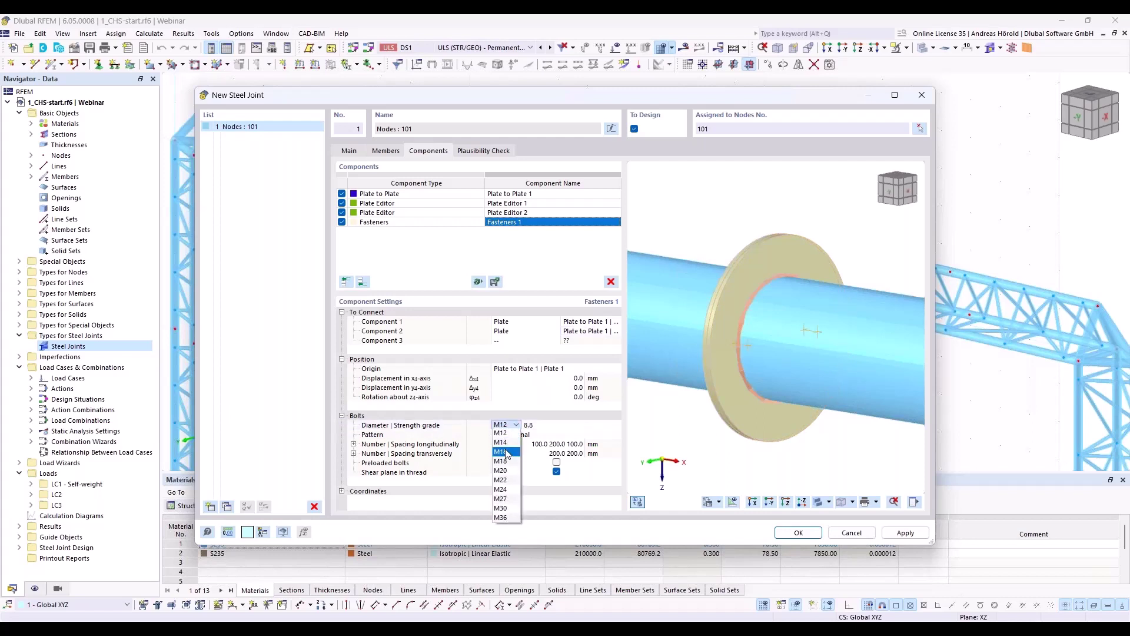
pyautogui.click(507, 451)
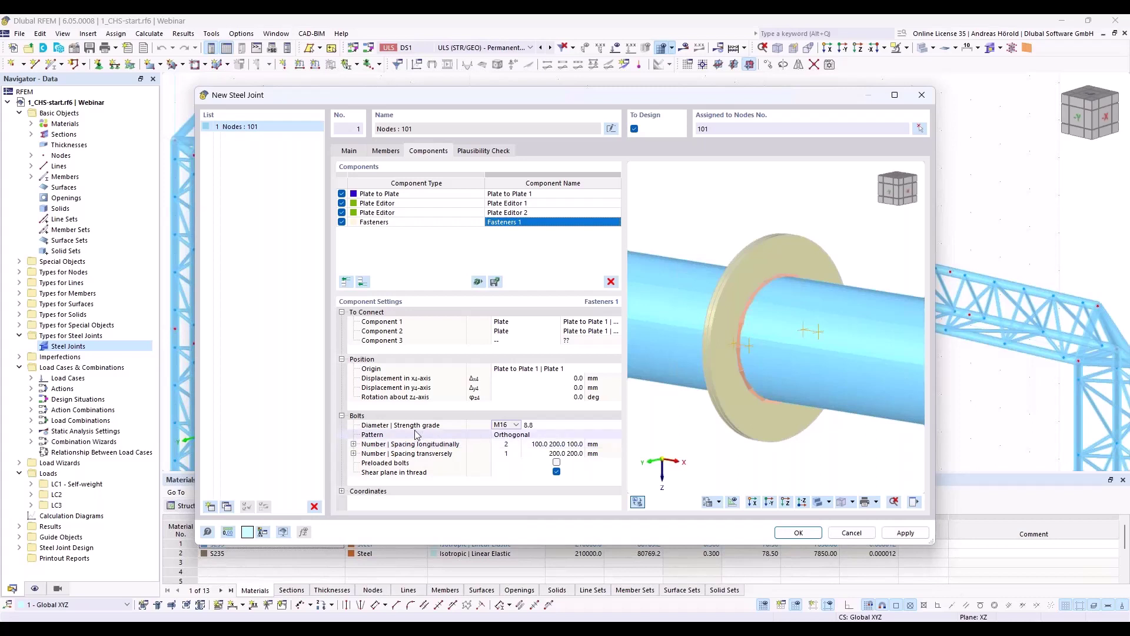
# - Change the bolt pattern to Polar and set the number of angles to 8
pyautogui.click(500, 436)
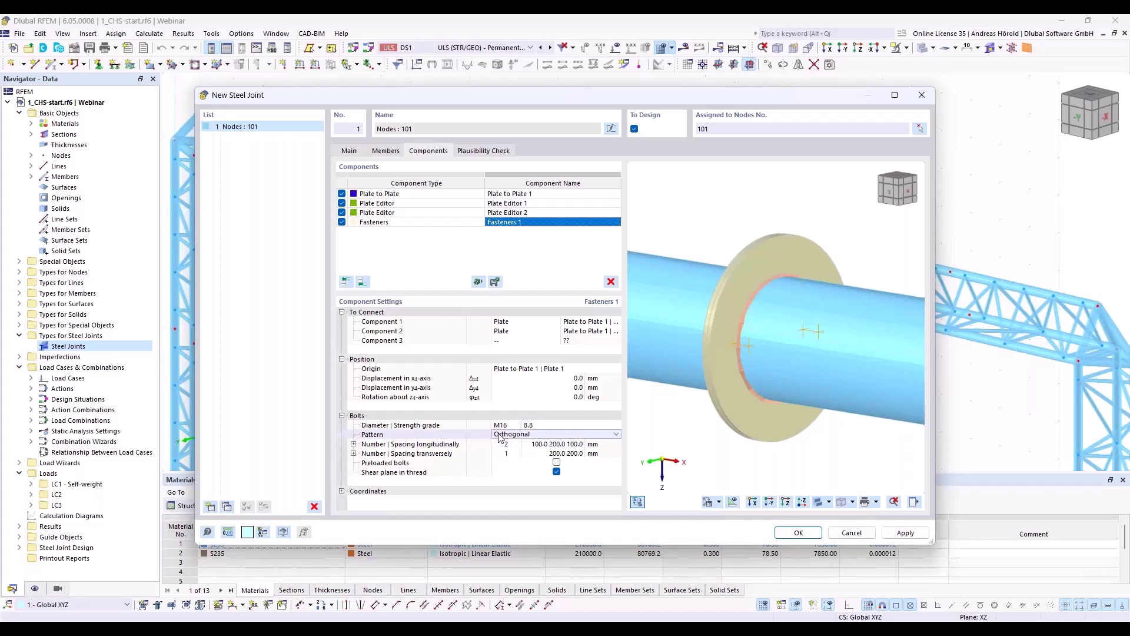
pyautogui.click(511, 435)
pyautogui.click(519, 451)
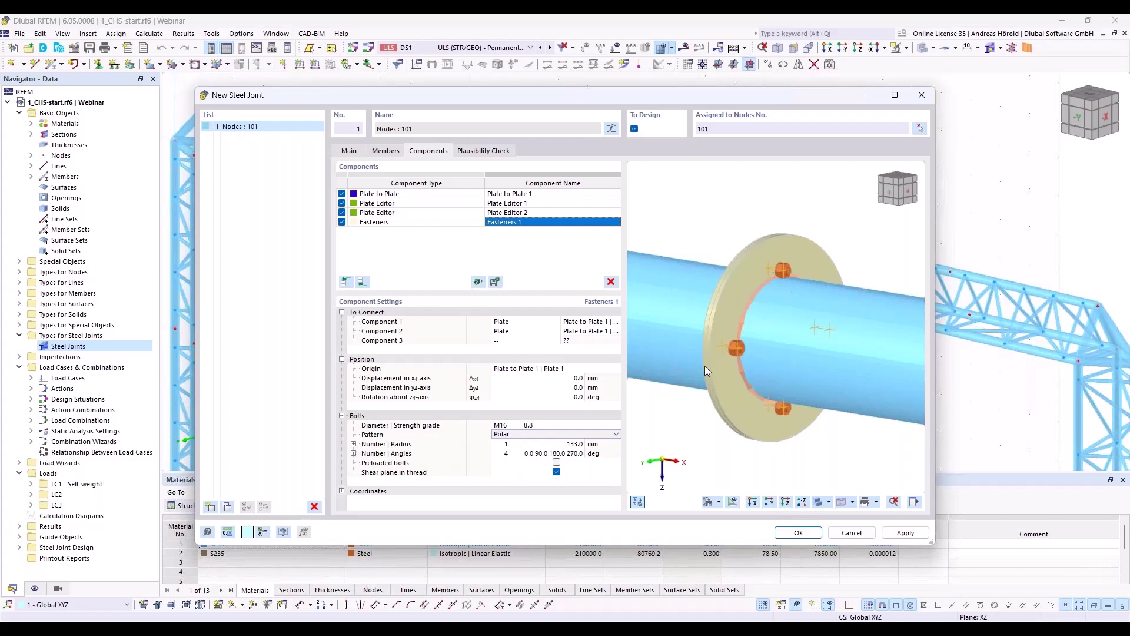
pyautogui.click(506, 453)
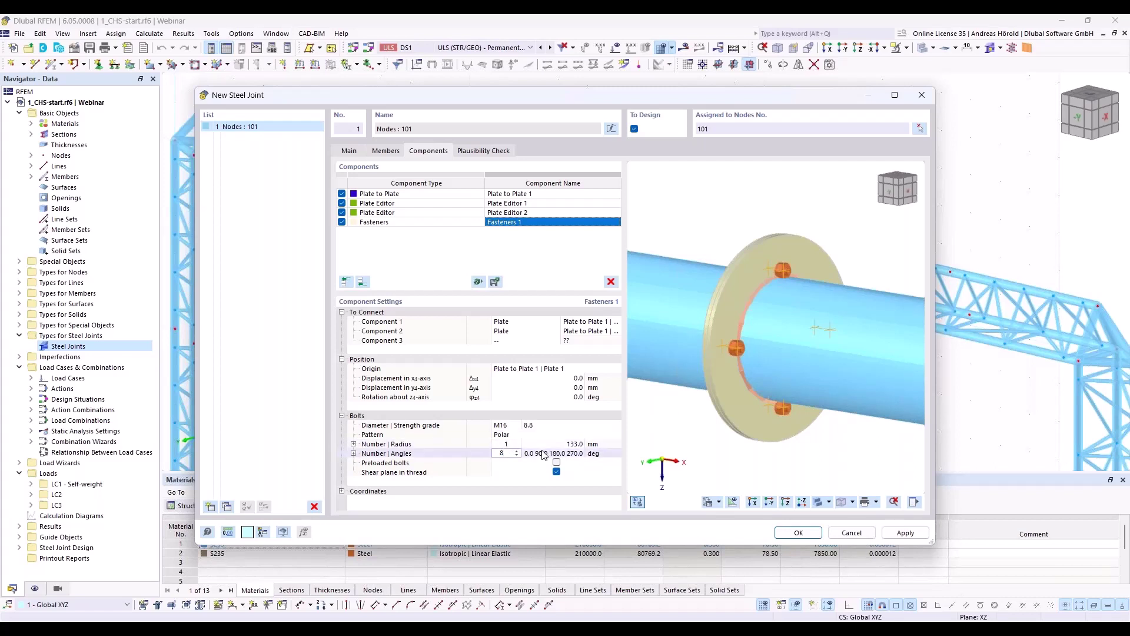
pyautogui.click(507, 465)
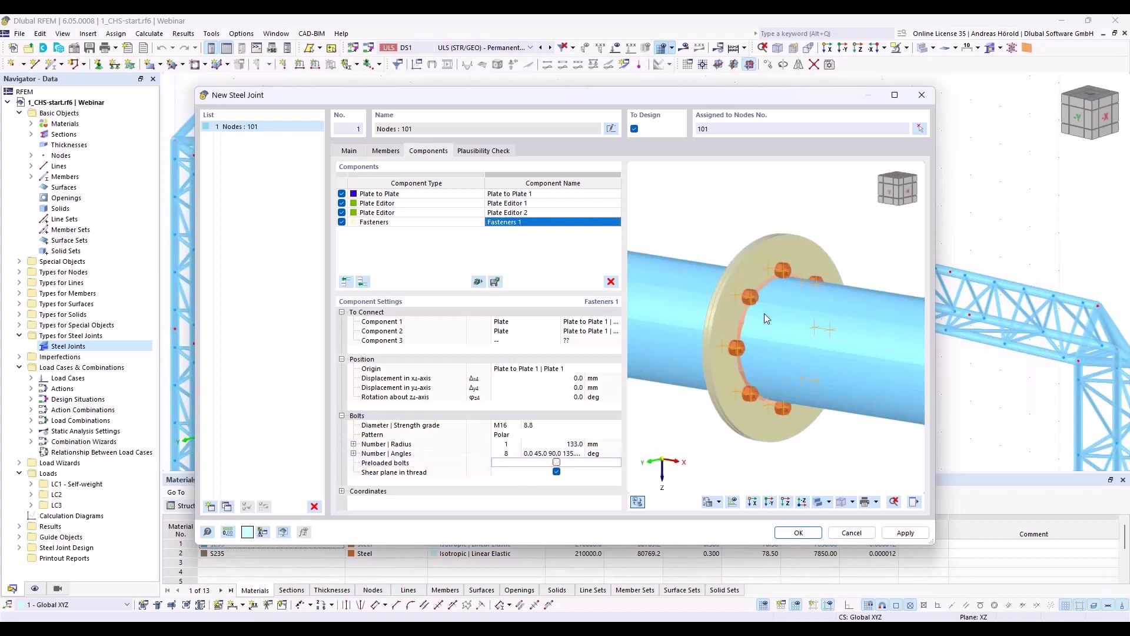
pyautogui.rightClick(744, 322)
pyautogui.click(756, 328)
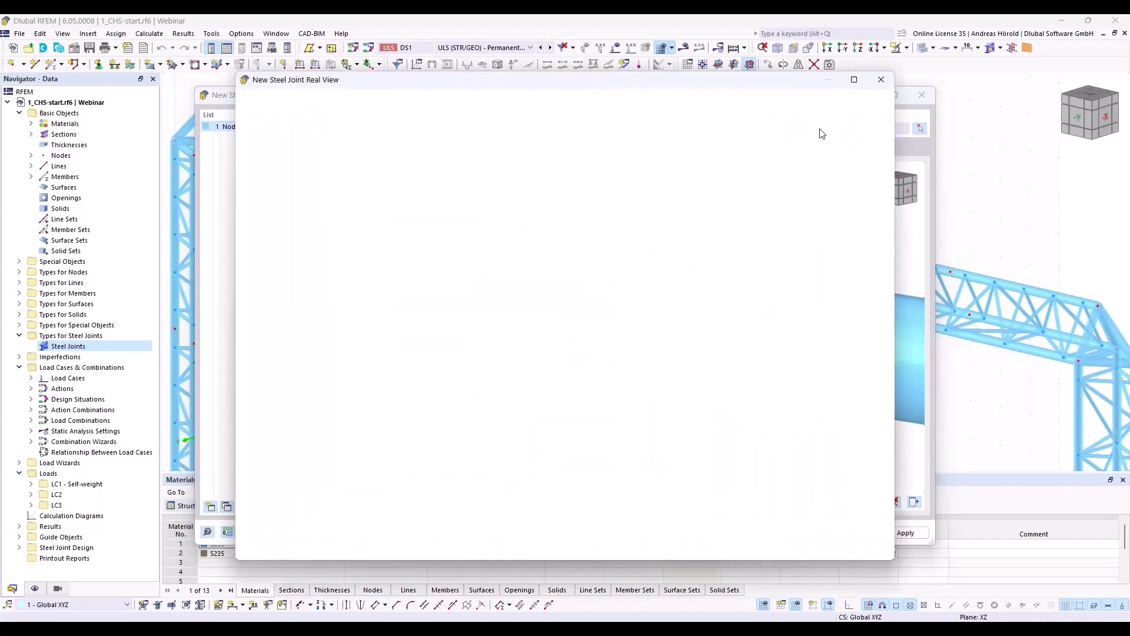
pyautogui.click(879, 80)
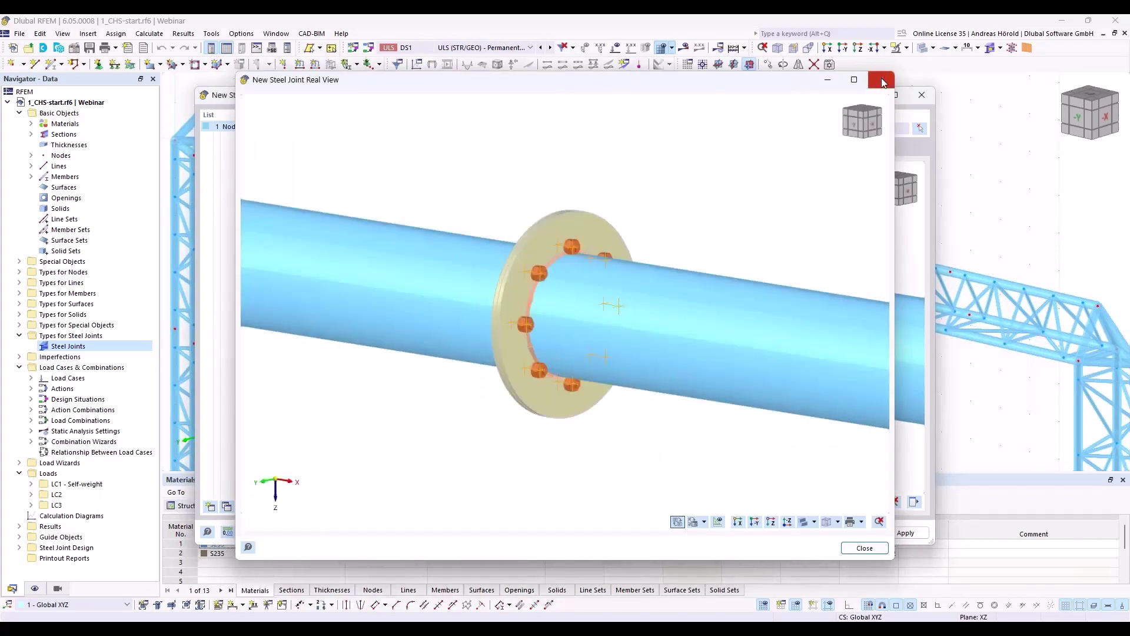
# - Set the radius of the polar bolt pattern to 160 mm and deactivate the shear plane in thread option
pyautogui.keyDown('ctrl'); pyautogui.moveTo(835, 453); pyautogui.dragTo(703, 435, button='middle'); pyautogui.keyUp('ctrl')
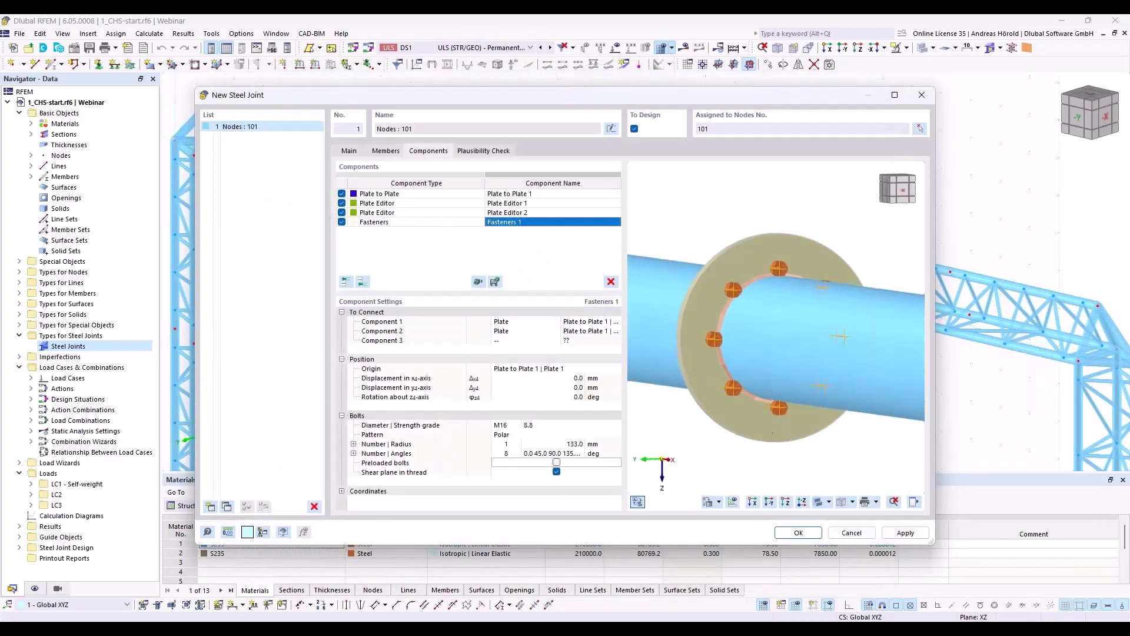
pyautogui.scroll(2, 772, 386)
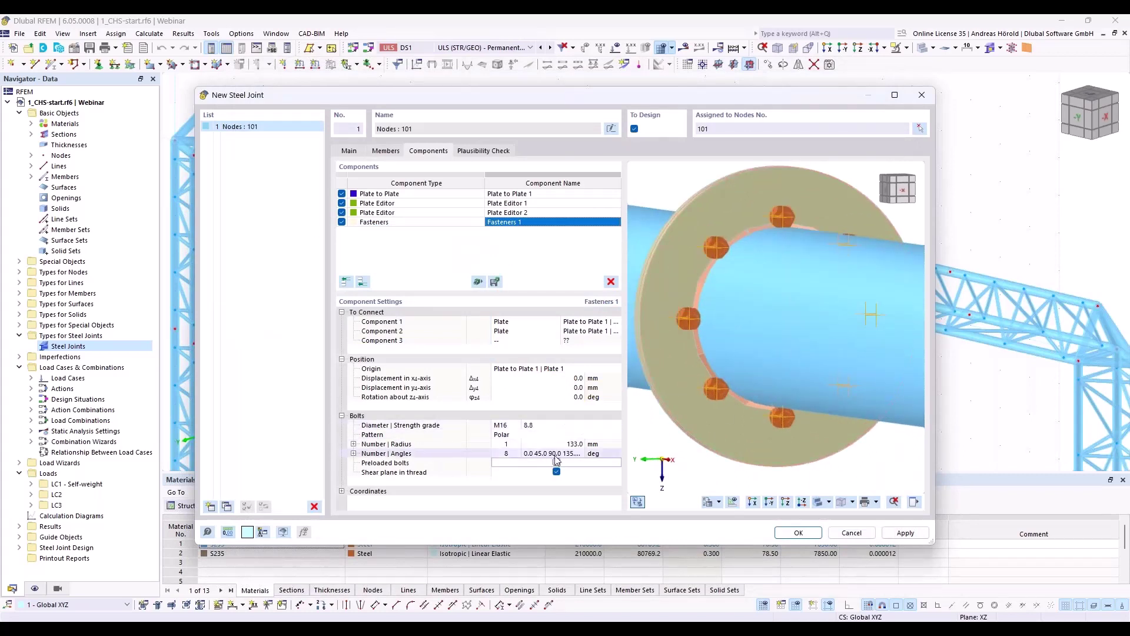
pyautogui.click(574, 445)
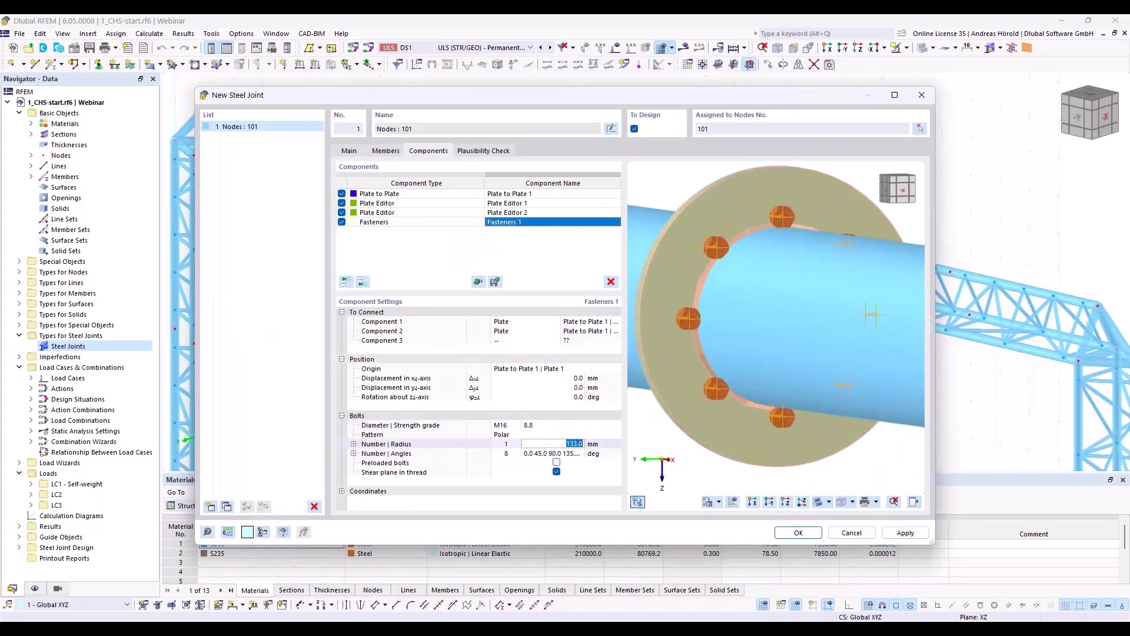
pyautogui.write('160')
pyautogui.press('Tab')
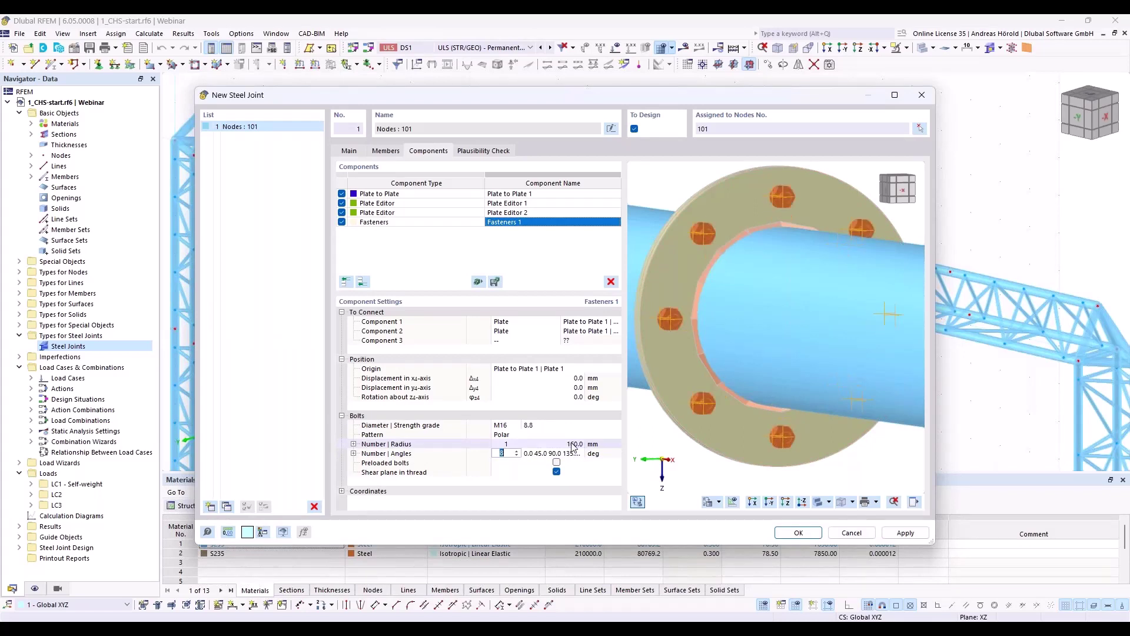
pyautogui.click(556, 472)
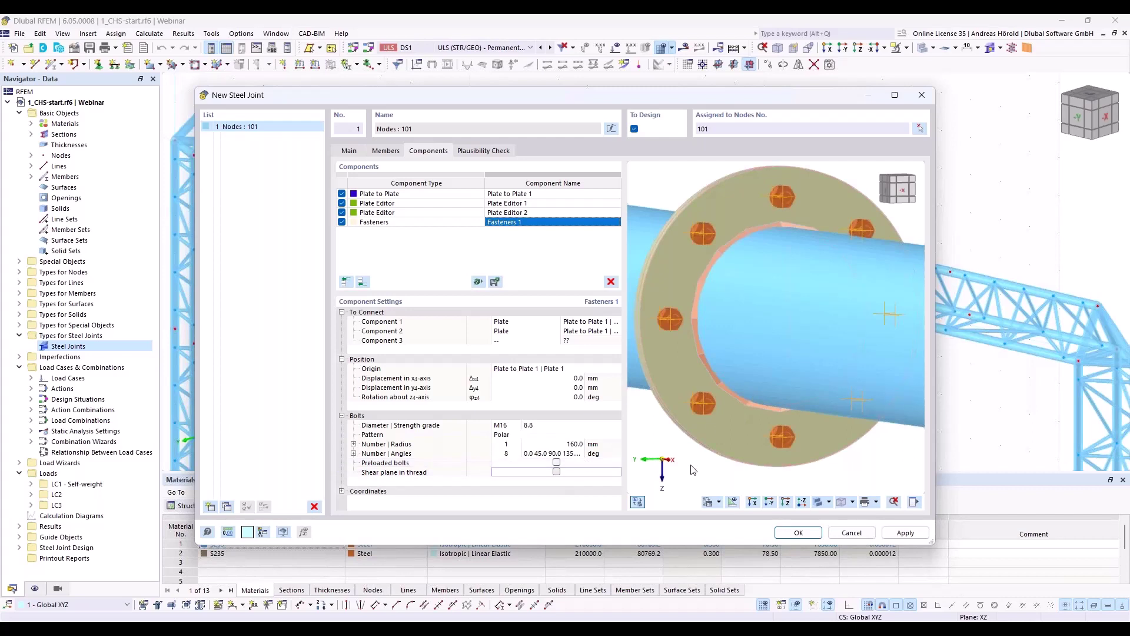
pyautogui.keyDown('ctrl'); pyautogui.moveTo(697, 467); pyautogui.dragTo(759, 441, button='middle'); pyautogui.keyUp('ctrl')
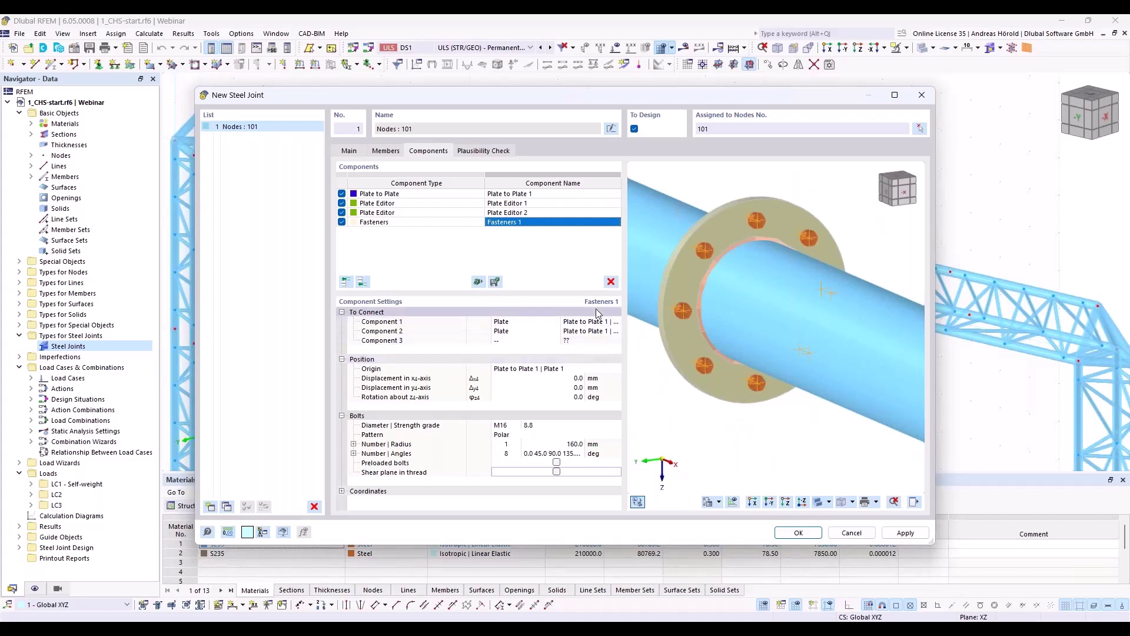
# - Create a second steel joint and assign it to node 74 on the truss's lower chord
pyautogui.click(210, 507)
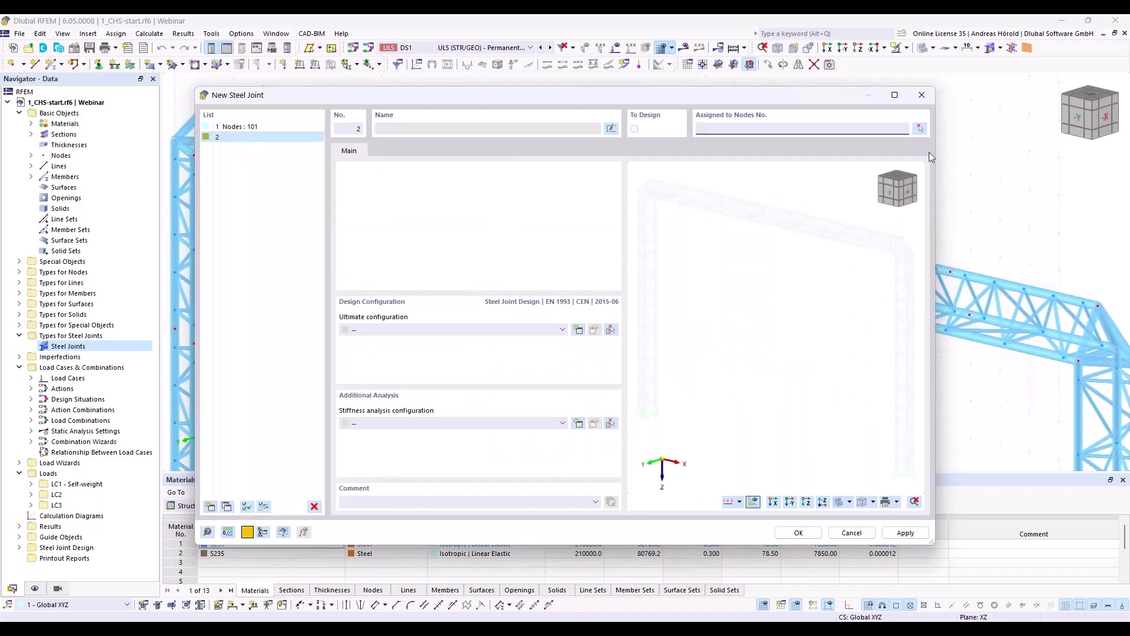
pyautogui.click(918, 127)
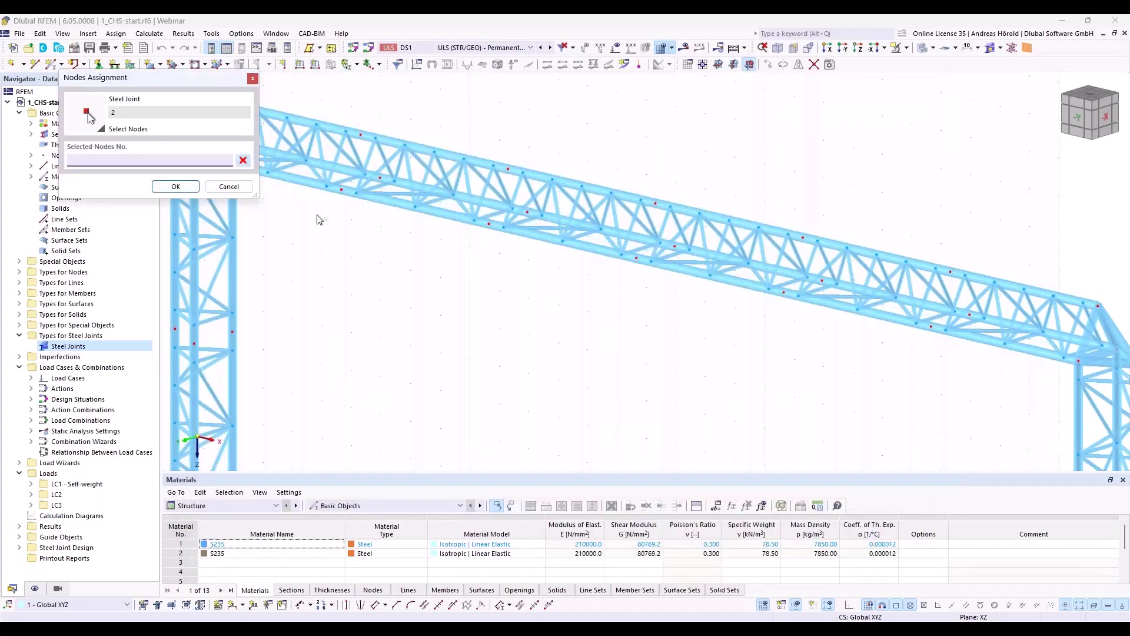
pyautogui.click(341, 188)
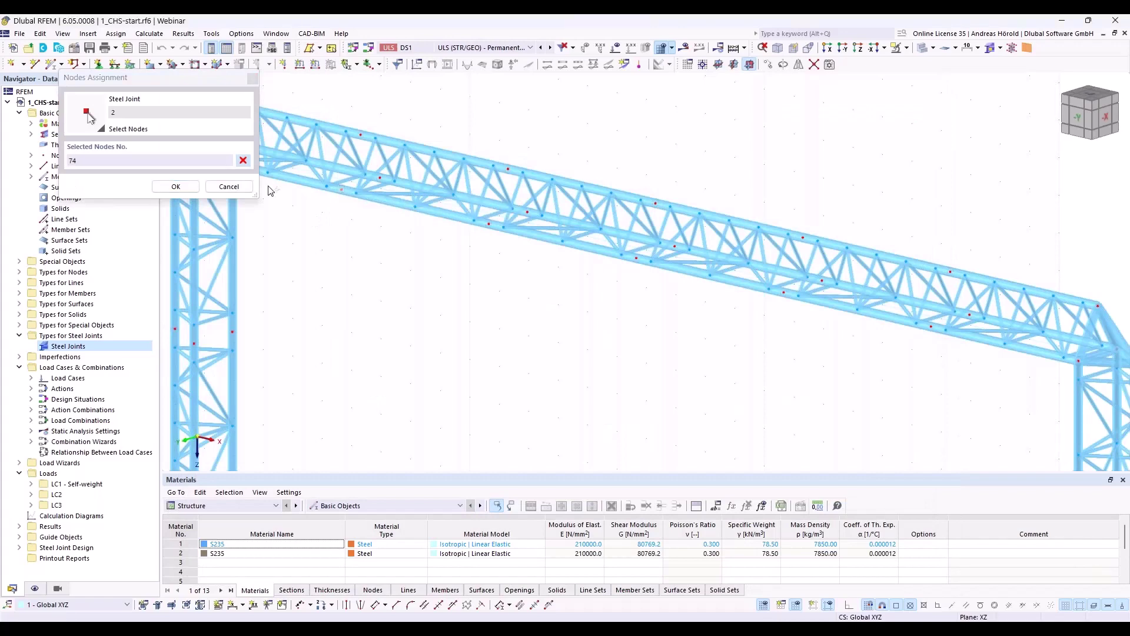
pyautogui.click(176, 186)
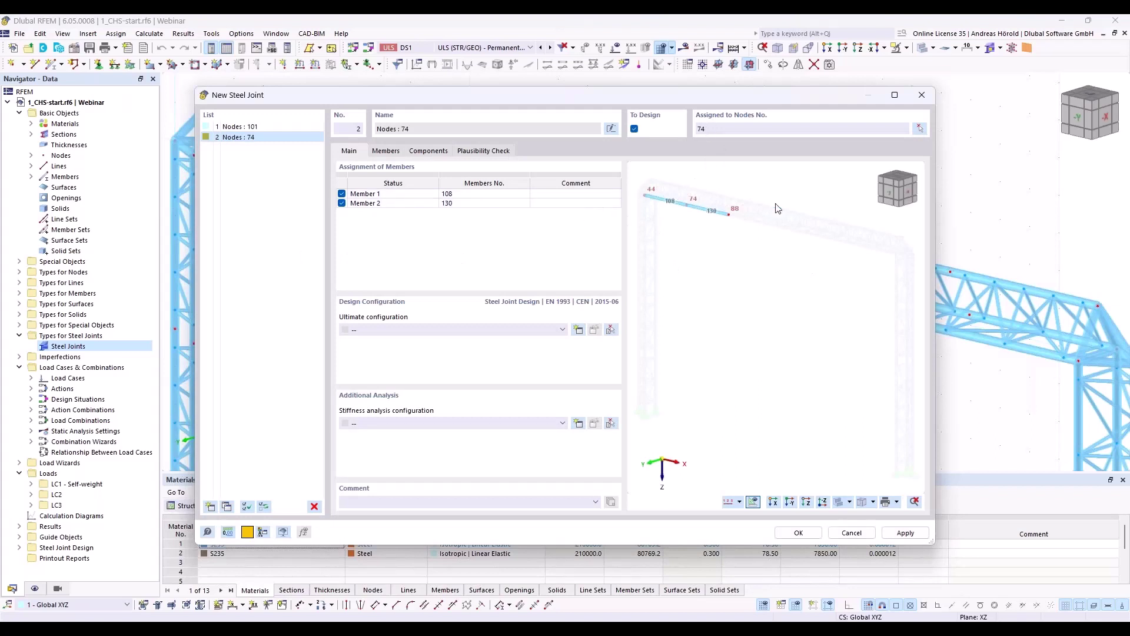
# - Assign the ultimate configuration 1 - Standard to the steel joint at node 74
pyautogui.scroll(5, 707, 231)
pyautogui.scroll(2, 711, 235)
pyautogui.moveTo(711, 237); pyautogui.dragTo(715, 315, button='middle')
pyautogui.click(385, 152)
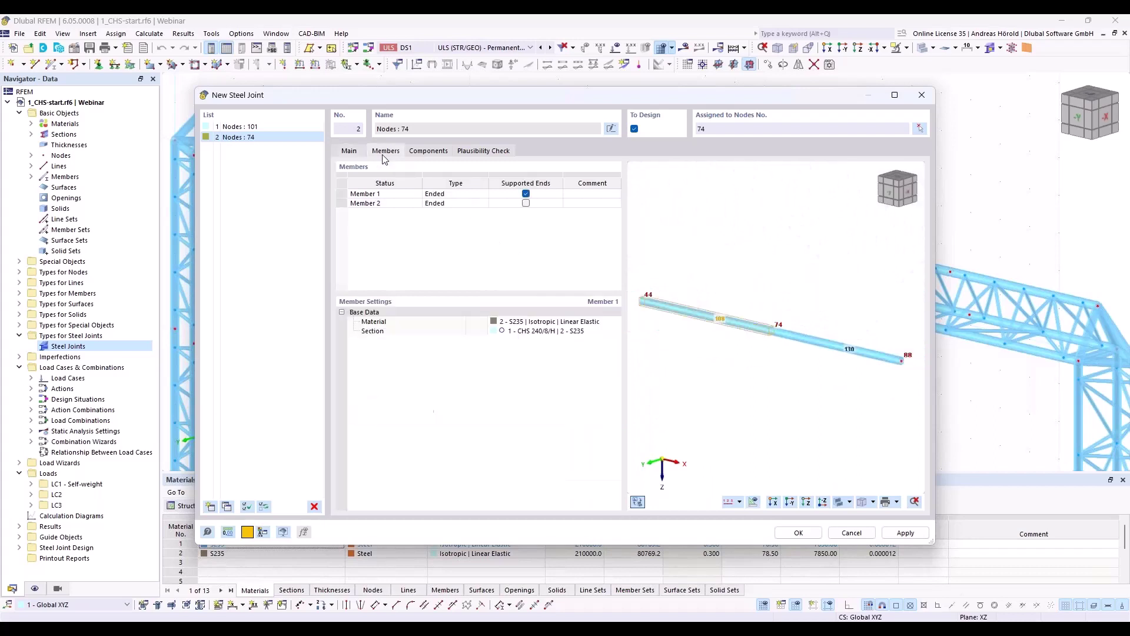
pyautogui.click(351, 151)
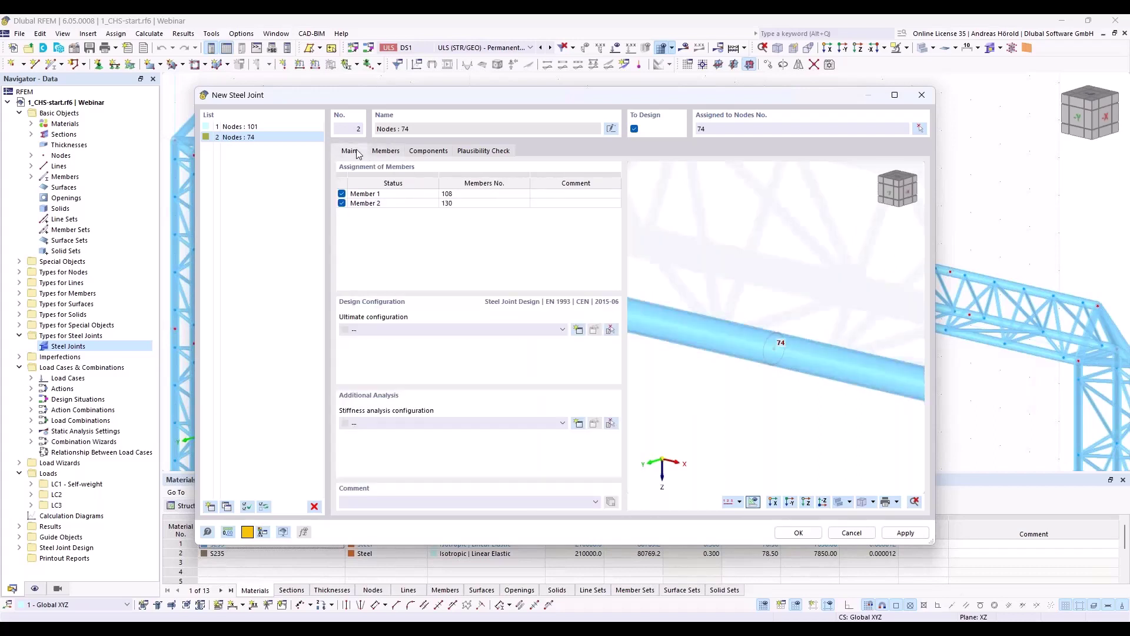
pyautogui.click(460, 330)
pyautogui.click(460, 350)
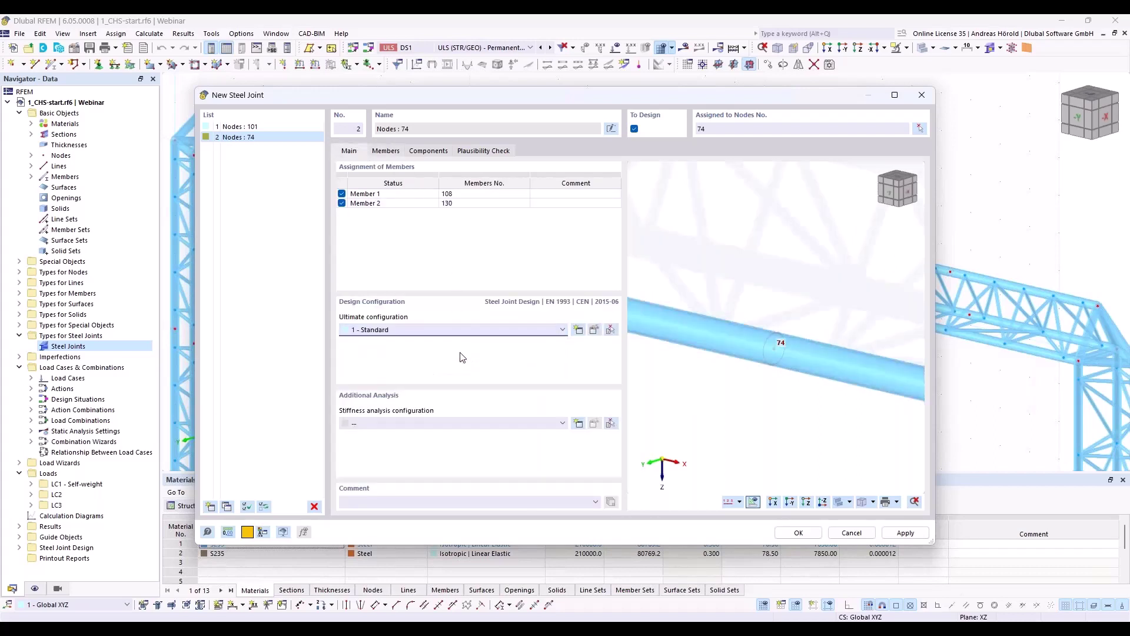
# - Add a Cap Plate component to the joint at node 74 and select Member 1 as its stiffened member
pyautogui.click(390, 152)
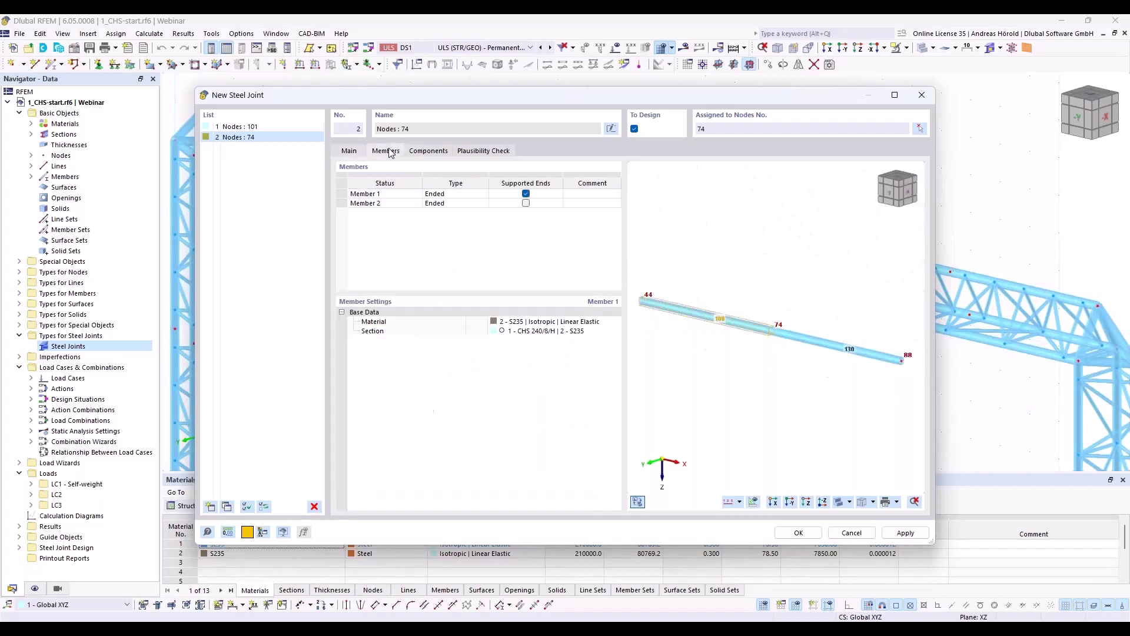
pyautogui.click(442, 153)
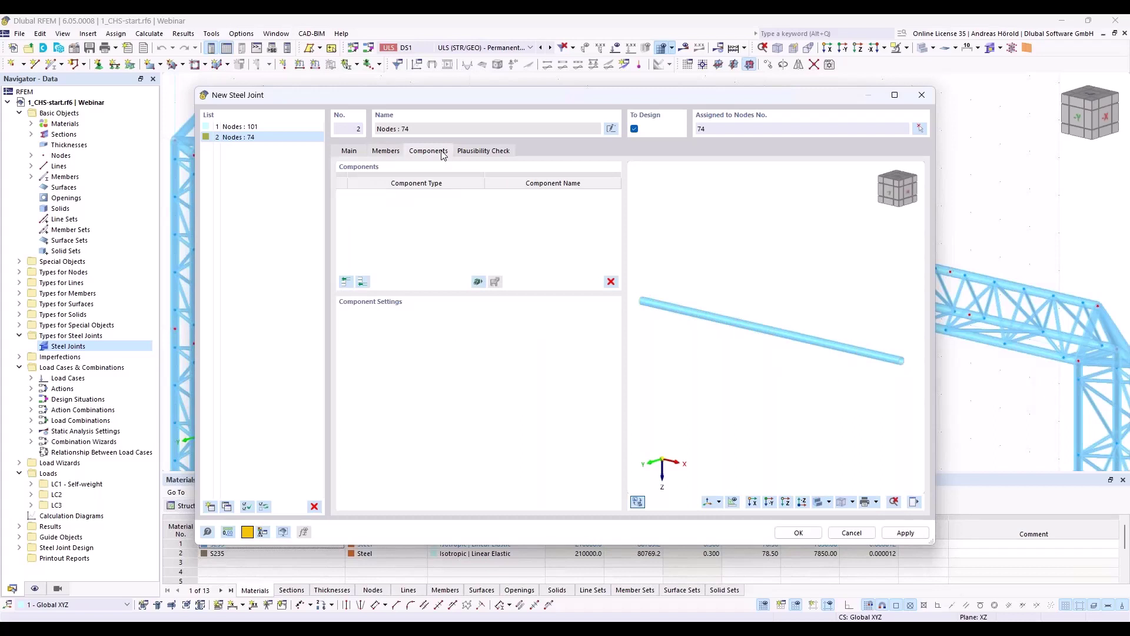
pyautogui.click(363, 282)
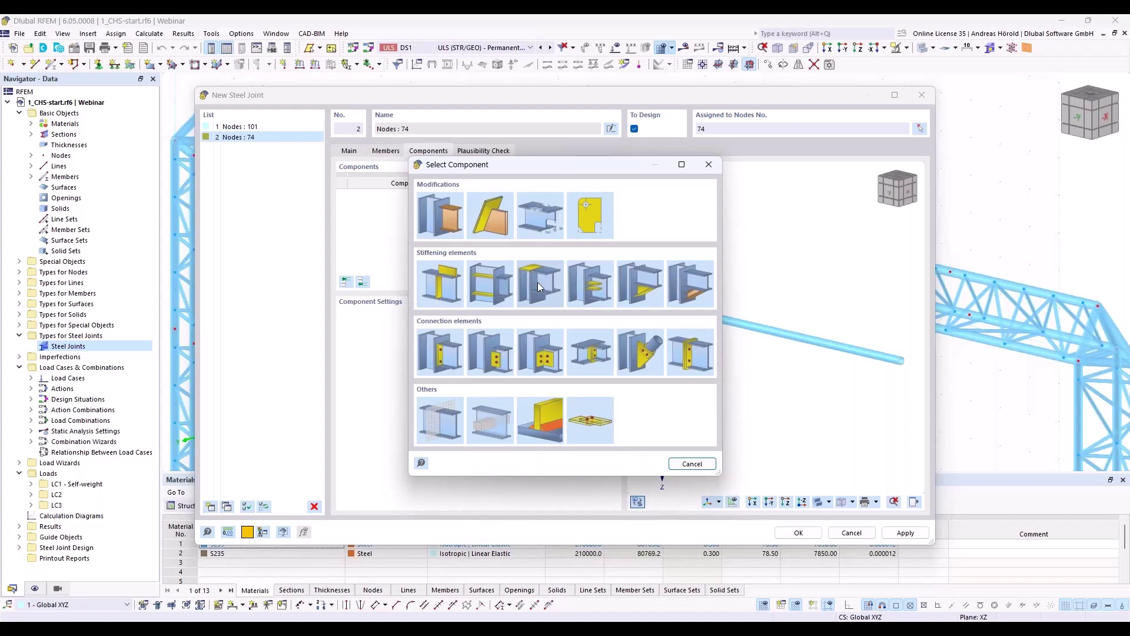
pyautogui.doubleClick(542, 279)
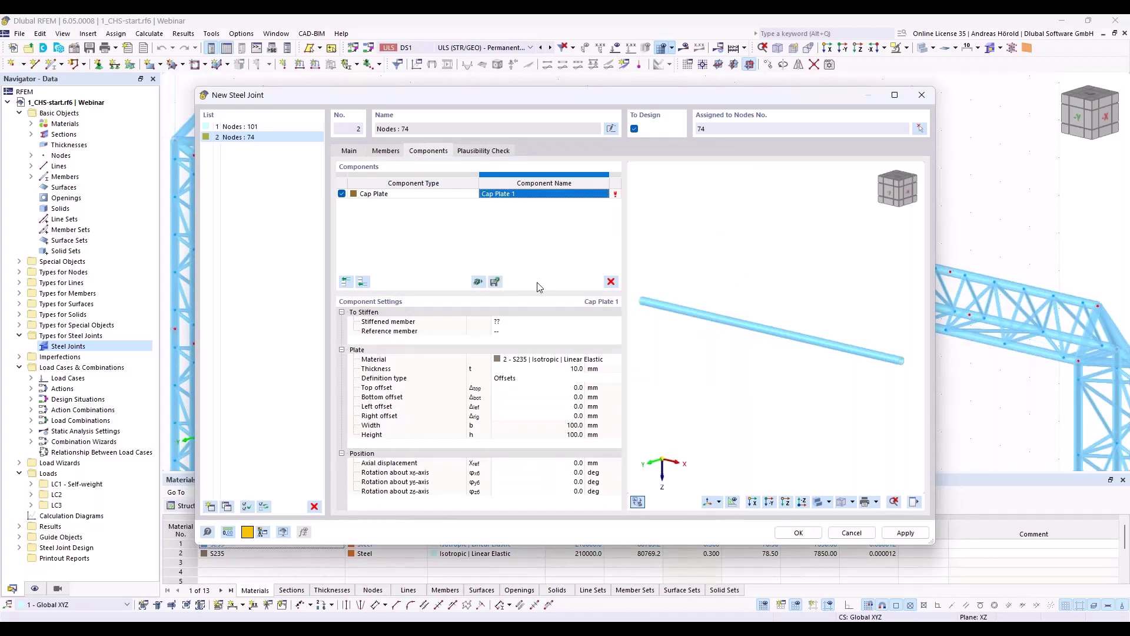
pyautogui.click(534, 323)
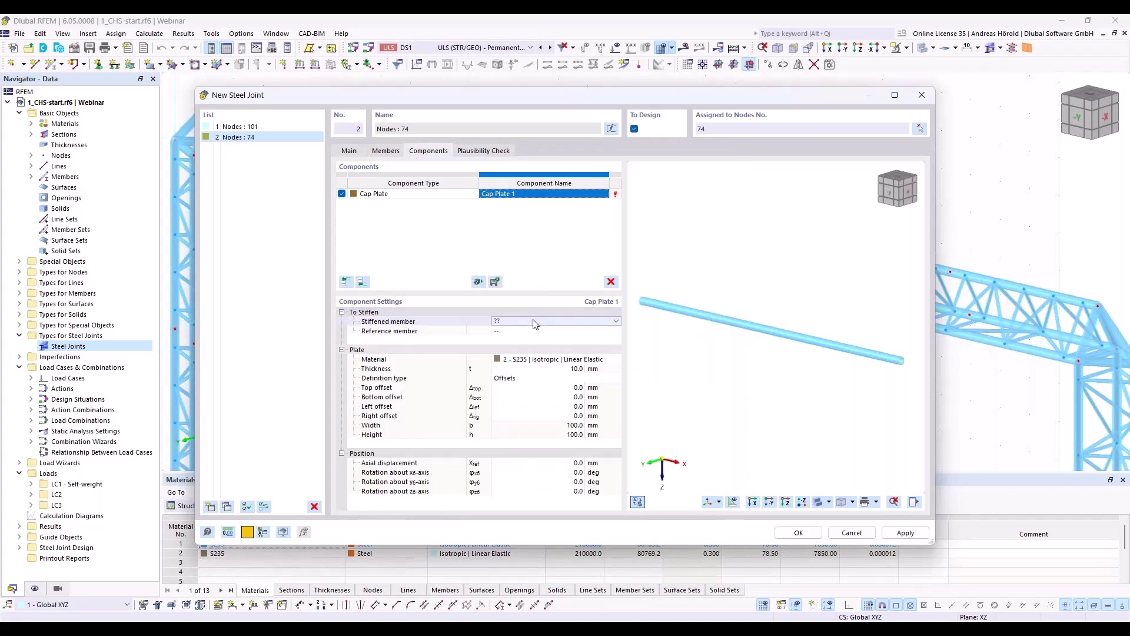
pyautogui.click(601, 323)
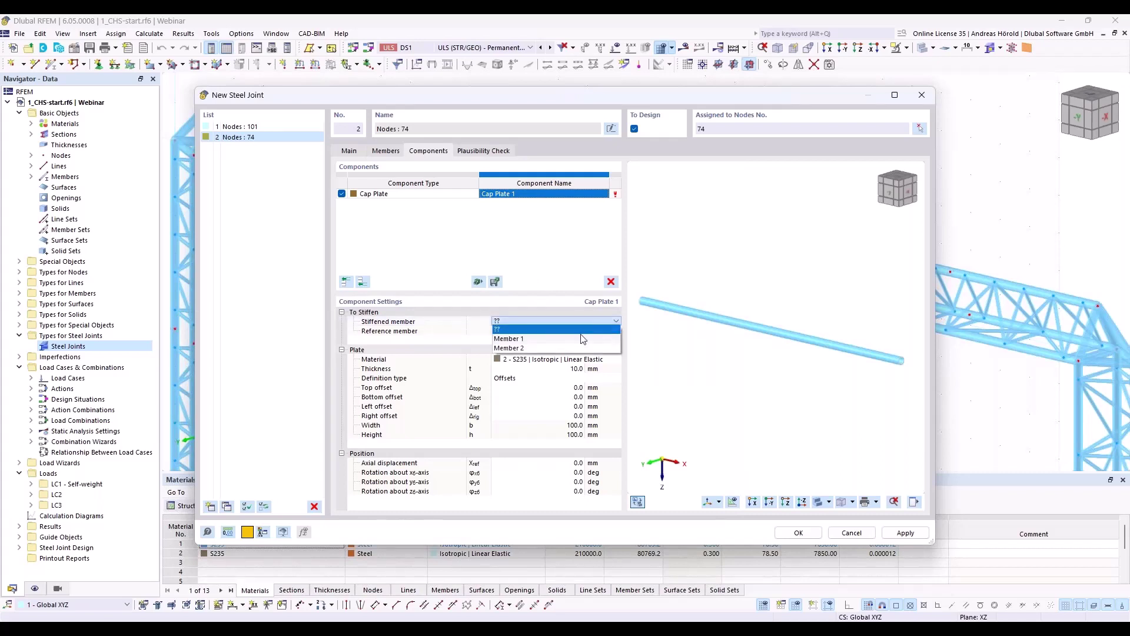
pyautogui.click(580, 339)
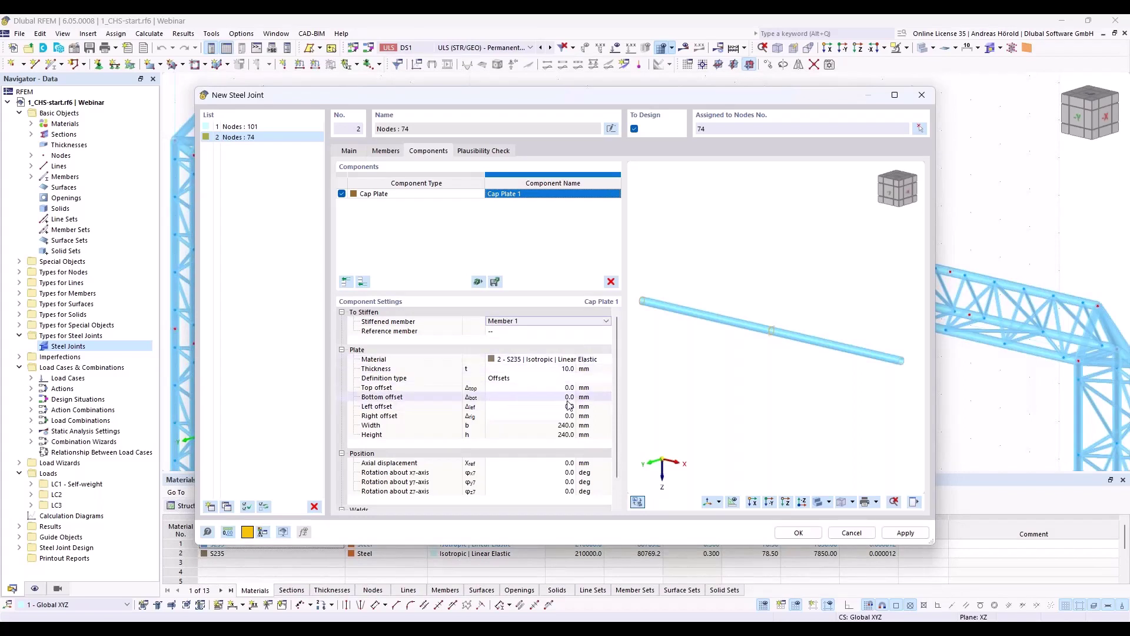
# - Set the axial displacement of the cap plate on Member 1 to -100 mm
pyautogui.scroll(8, 782, 321)
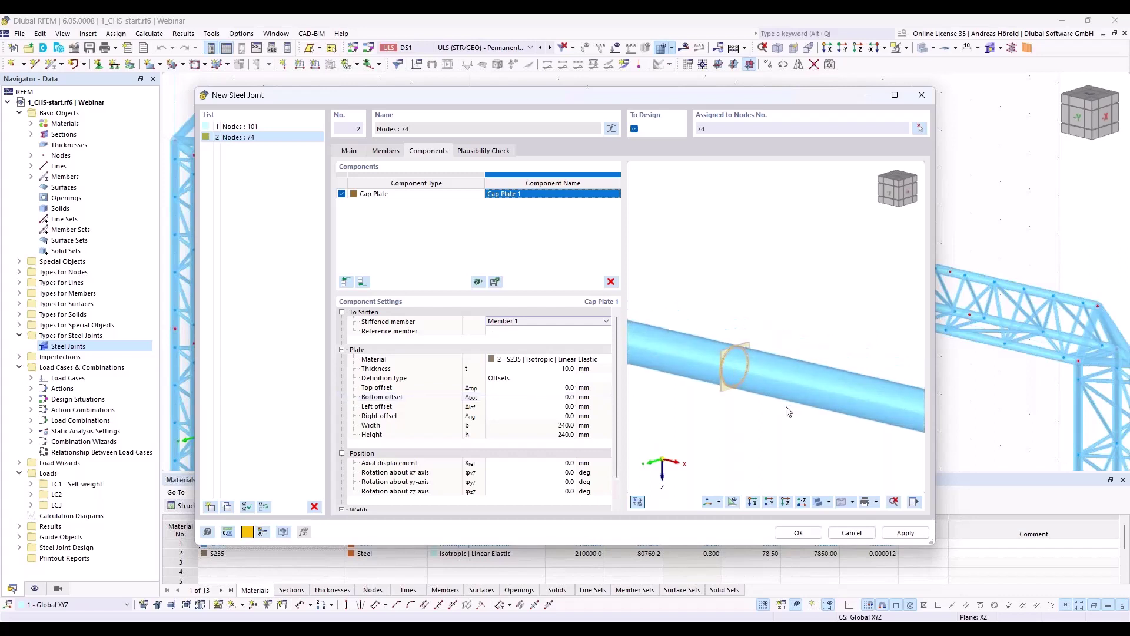
pyautogui.moveTo(721, 387); pyautogui.dragTo(812, 372, button='middle')
pyautogui.keyDown('ctrl'); pyautogui.moveTo(732, 382); pyautogui.dragTo(761, 422, button='middle'); pyautogui.keyUp('ctrl')
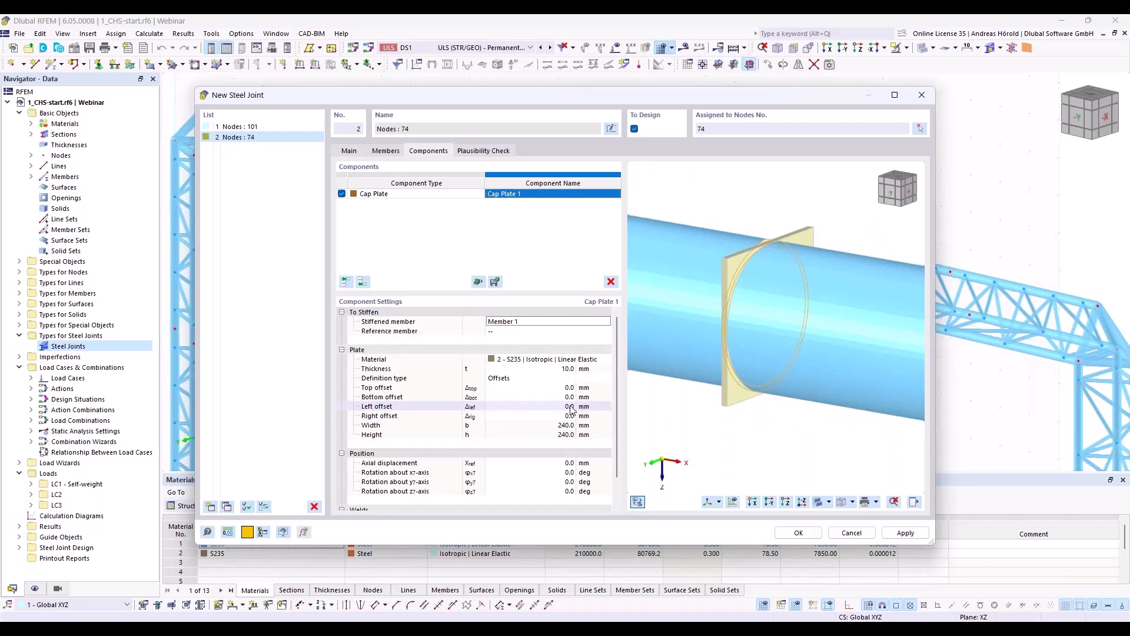
pyautogui.click(560, 462)
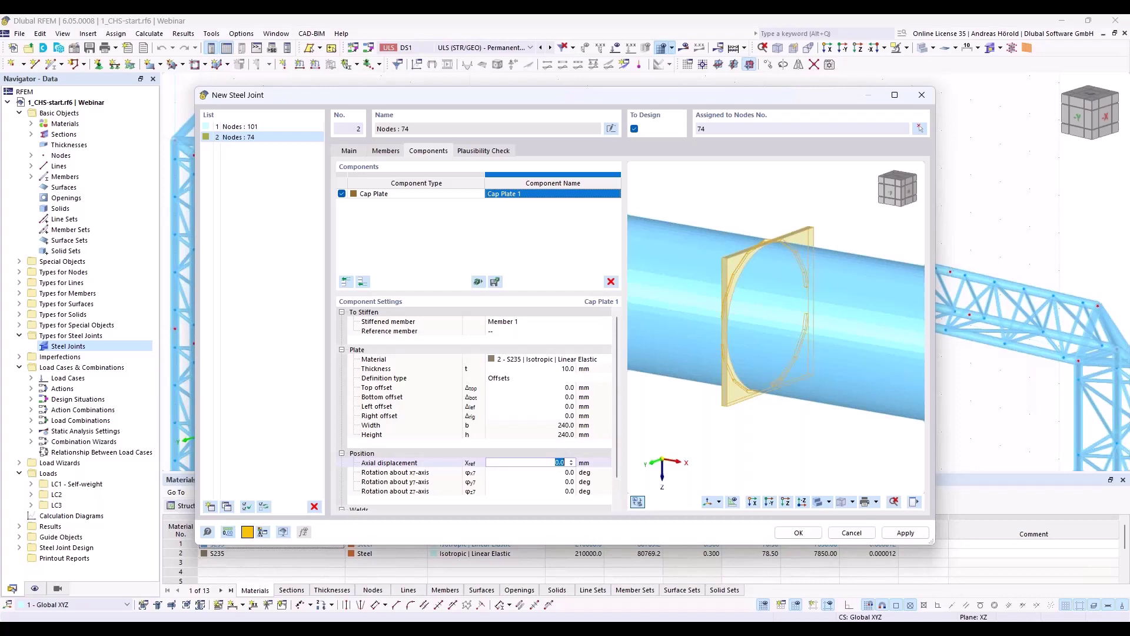
pyautogui.write('-1')
pyautogui.press('Tab')
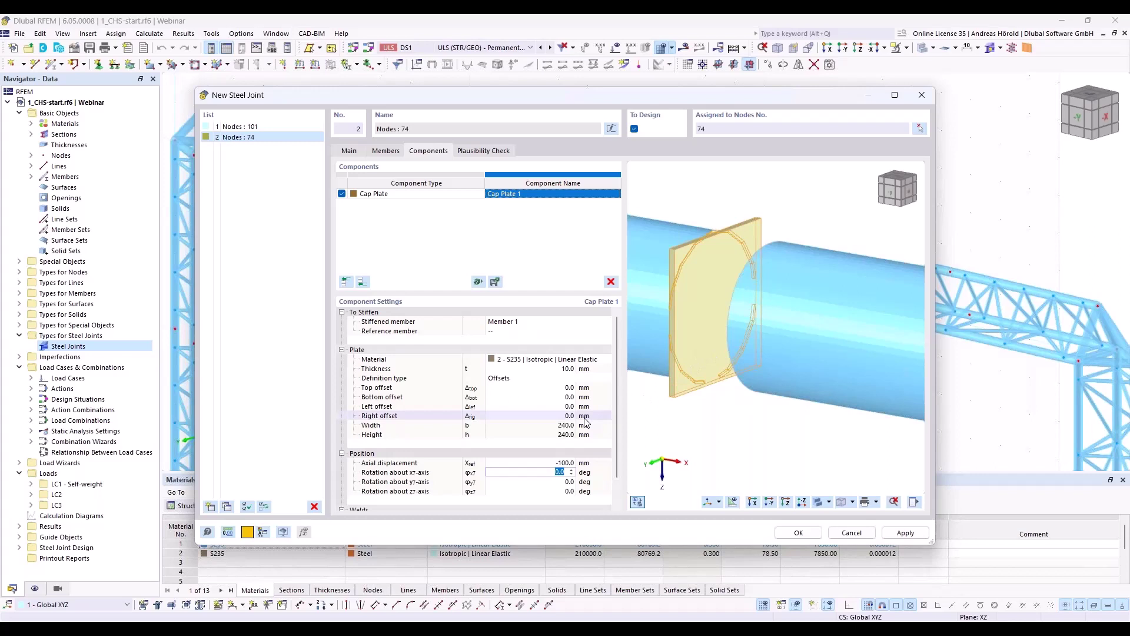
# - Set the rotation of Member 1's cap plate about its x-axis to -3 degrees
pyautogui.click(564, 472)
pyautogui.scroll(-1, 564, 450)
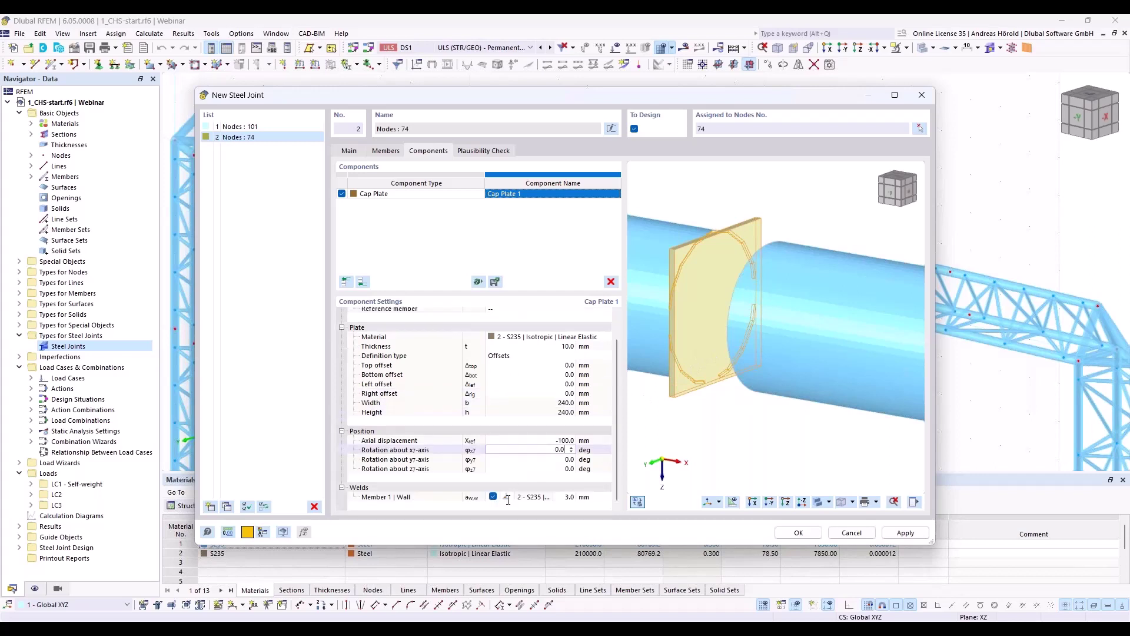
pyautogui.press('Down')
pyautogui.press('Down')
pyautogui.press('Down')
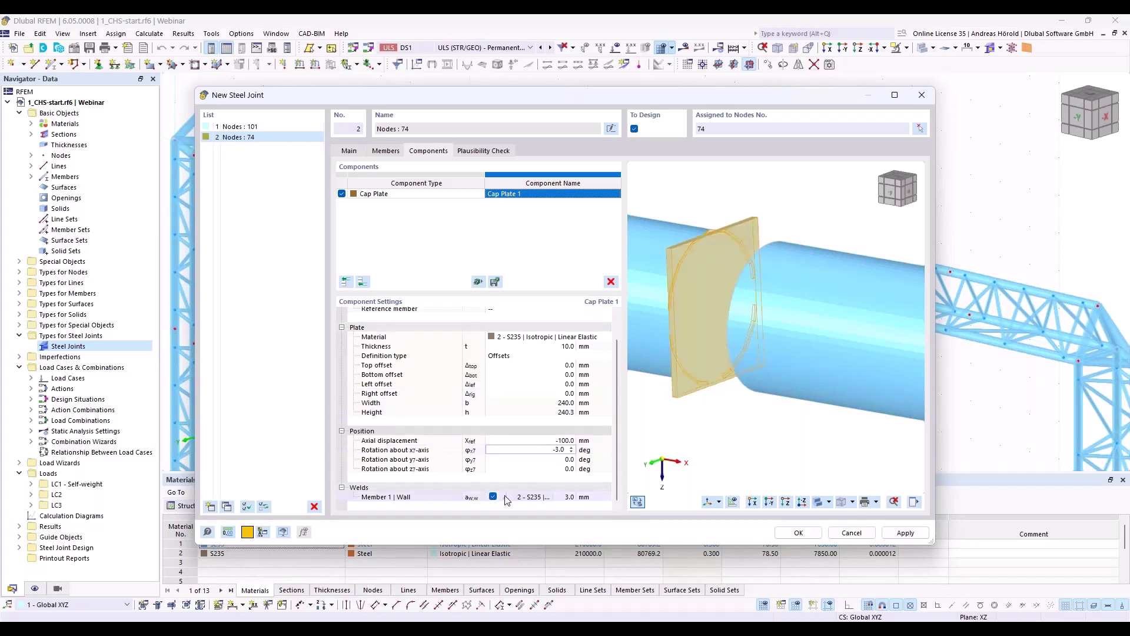
# - Change the weld between the cap plate and Member 1's wall to Butt weld - front side
pyautogui.click(507, 499)
pyautogui.click(510, 498)
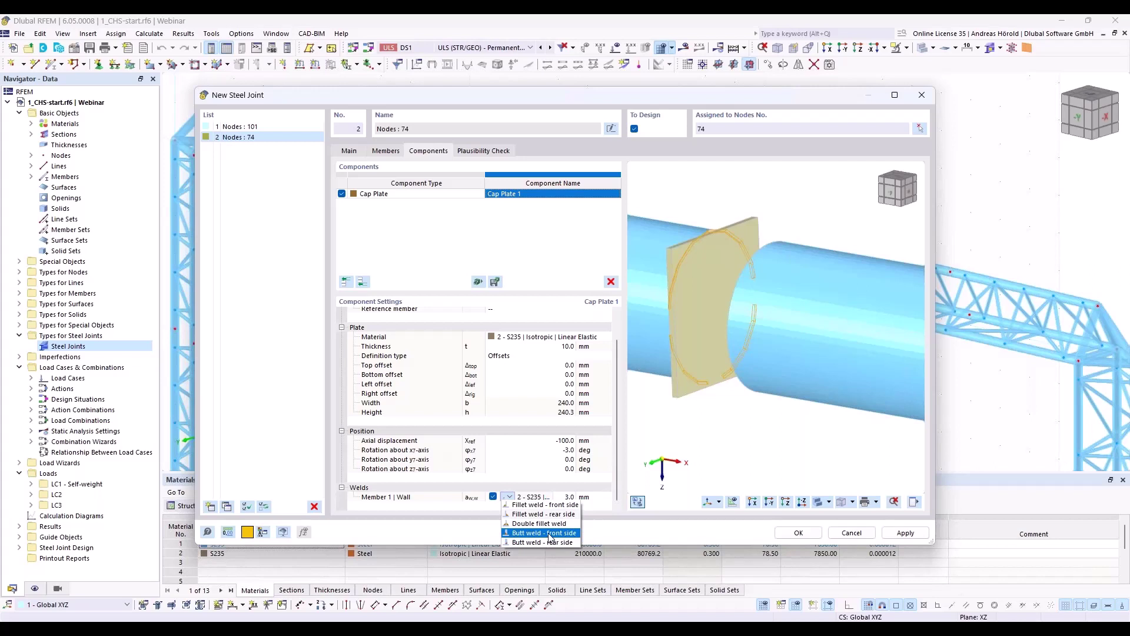
pyautogui.click(549, 533)
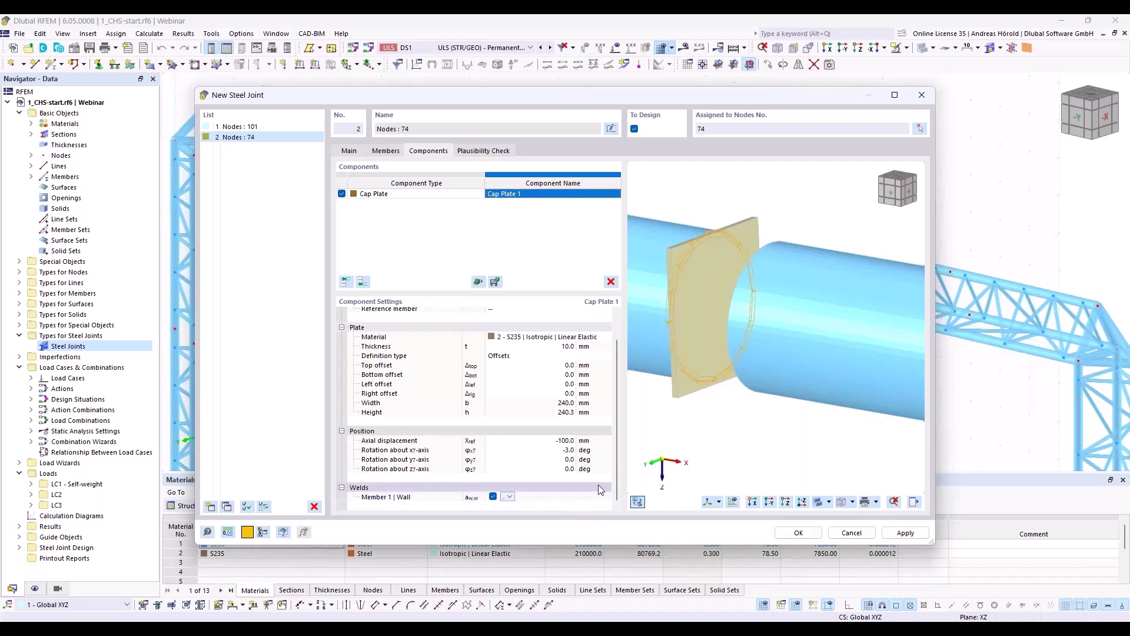
pyautogui.keyDown('ctrl'); pyautogui.moveTo(701, 385); pyautogui.dragTo(792, 390, button='middle'); pyautogui.keyUp('ctrl')
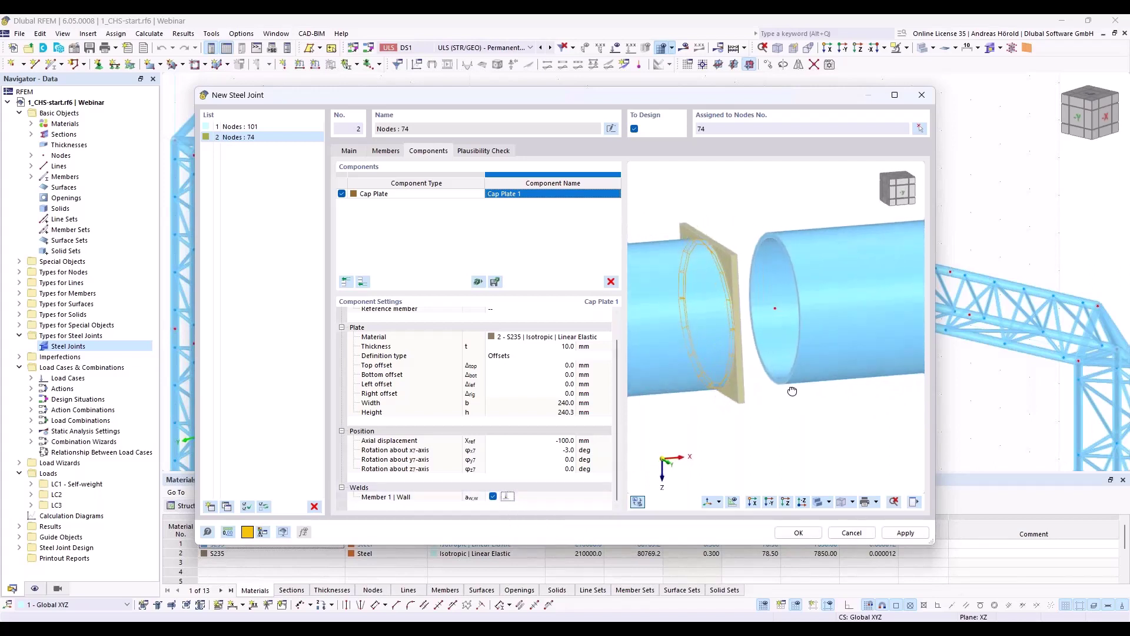
pyautogui.scroll(5, 689, 295)
pyautogui.scroll(-5, 716, 295)
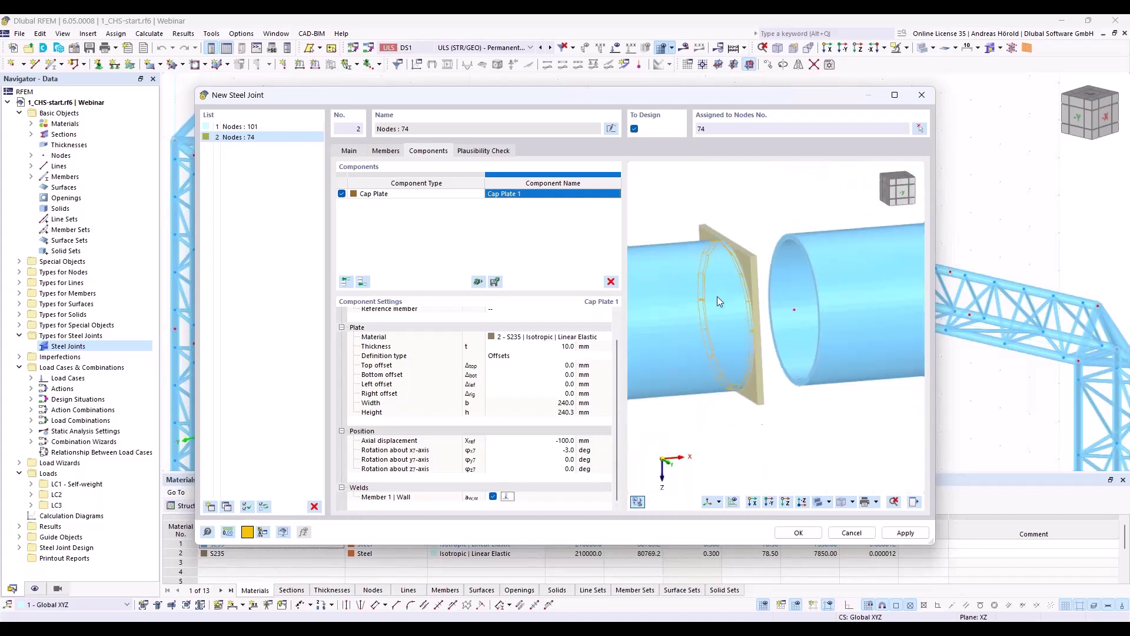
pyautogui.moveTo(813, 373); pyautogui.dragTo(747, 405, button='middle')
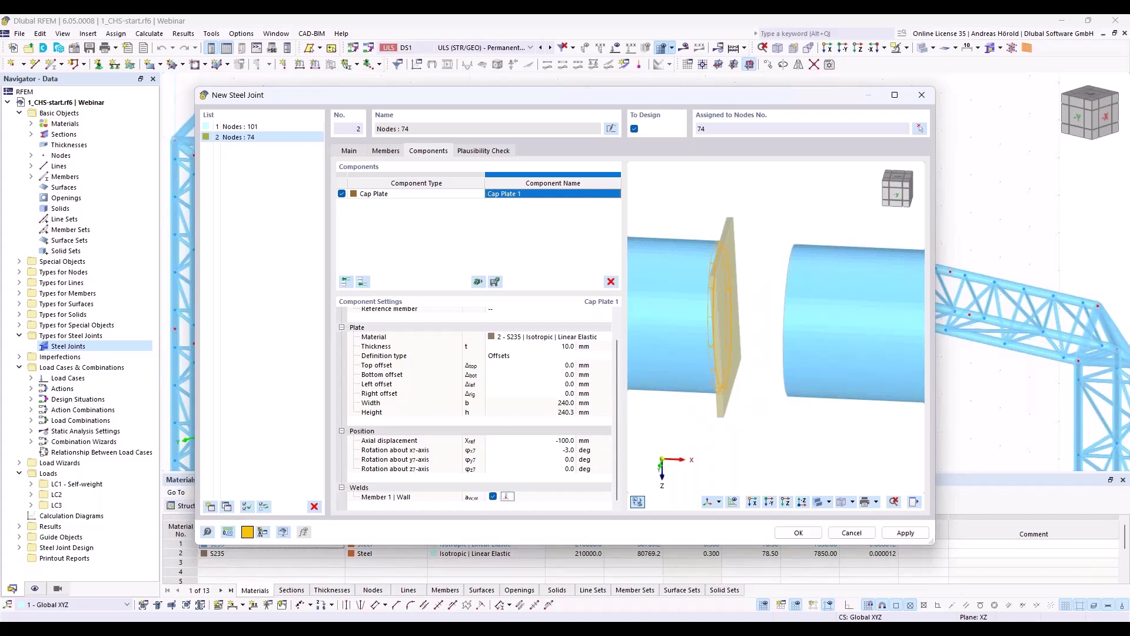
pyautogui.keyDown('ctrl'); pyautogui.moveTo(748, 386); pyautogui.dragTo(708, 428, button='middle'); pyautogui.keyUp('ctrl')
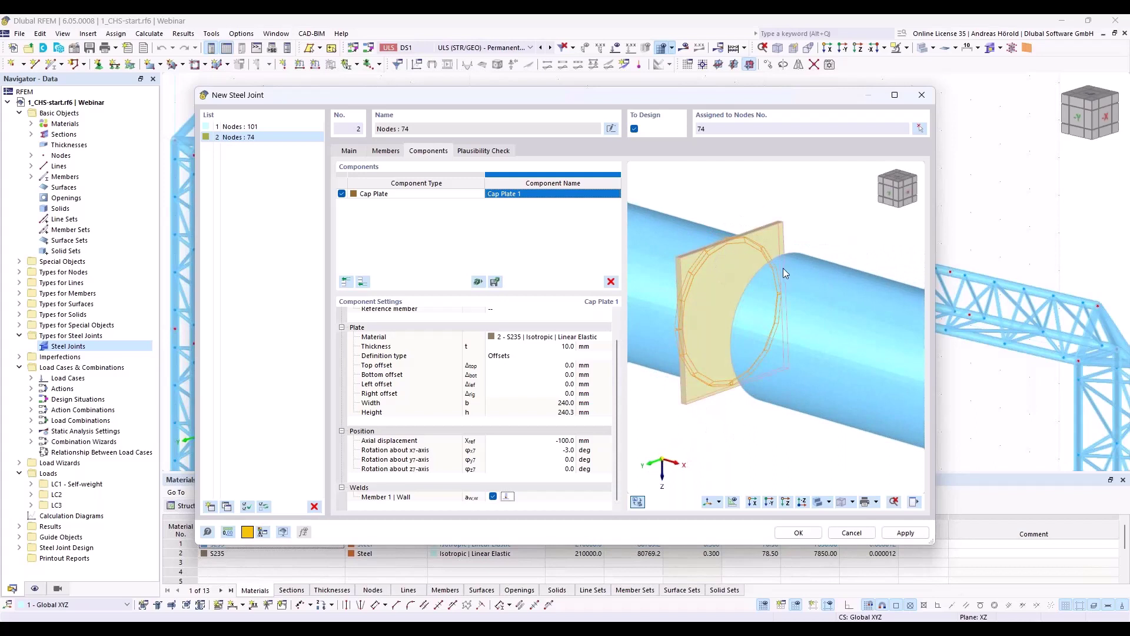
# - Add a Plate Editor component for the cap plate and choose Rounding as its type of operation
pyautogui.click(362, 282)
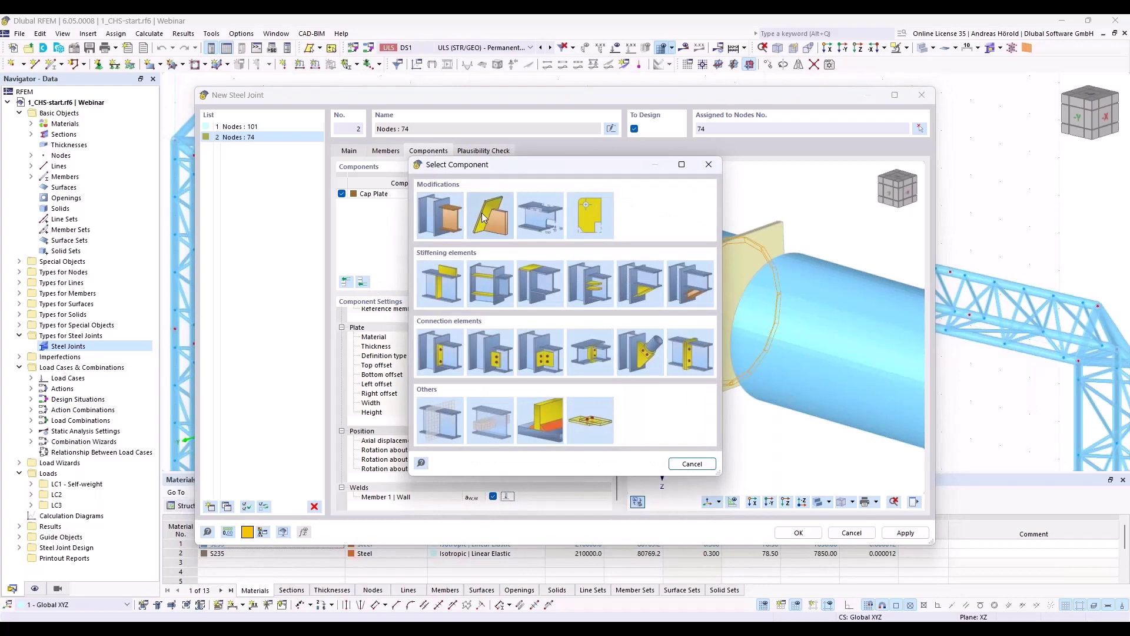
pyautogui.click(595, 214)
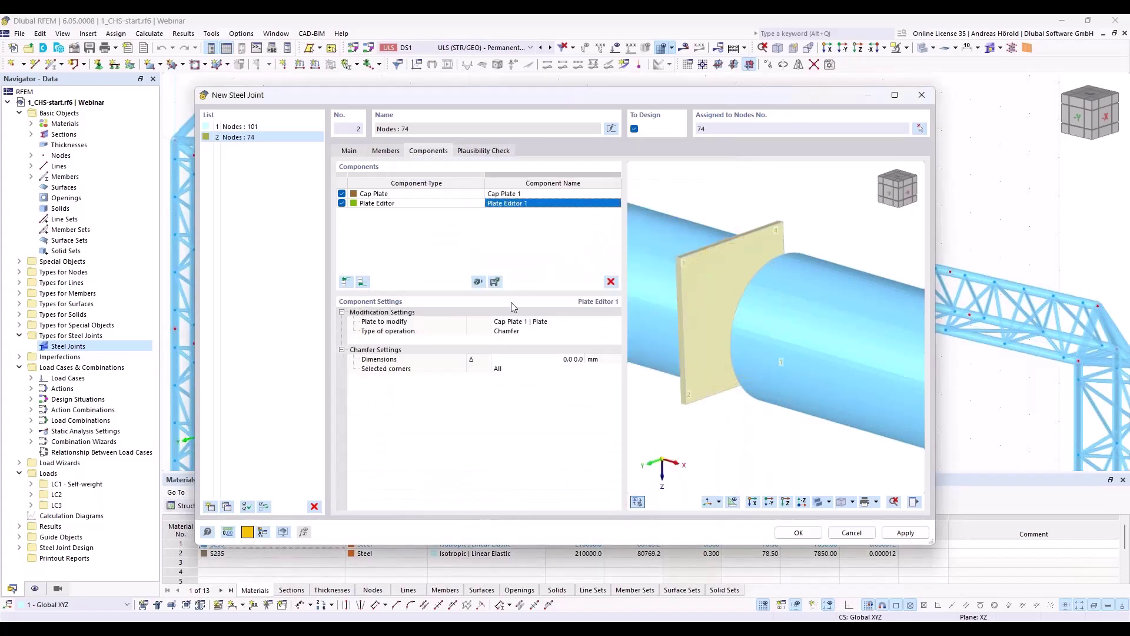
pyautogui.click(545, 331)
pyautogui.click(539, 331)
pyautogui.click(538, 337)
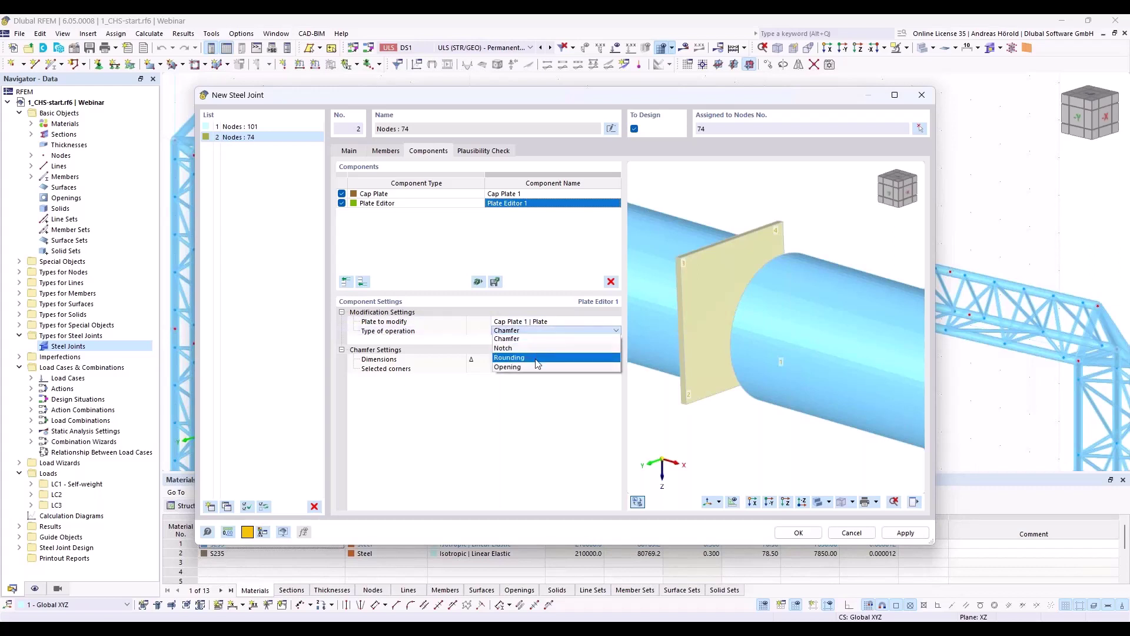
pyautogui.press('Down')
pyautogui.press('Down')
# - Set the radius of rounding to 120 mm for all corners of the cap plate
pyautogui.press('Tab')
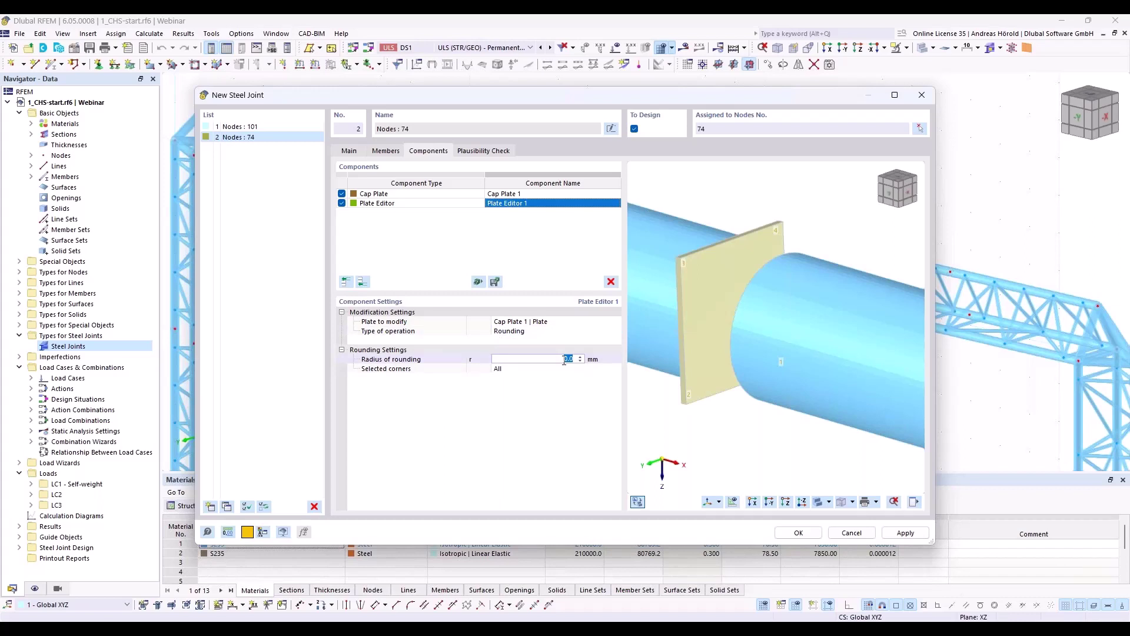
pyautogui.write('120')
pyautogui.press('Tab')
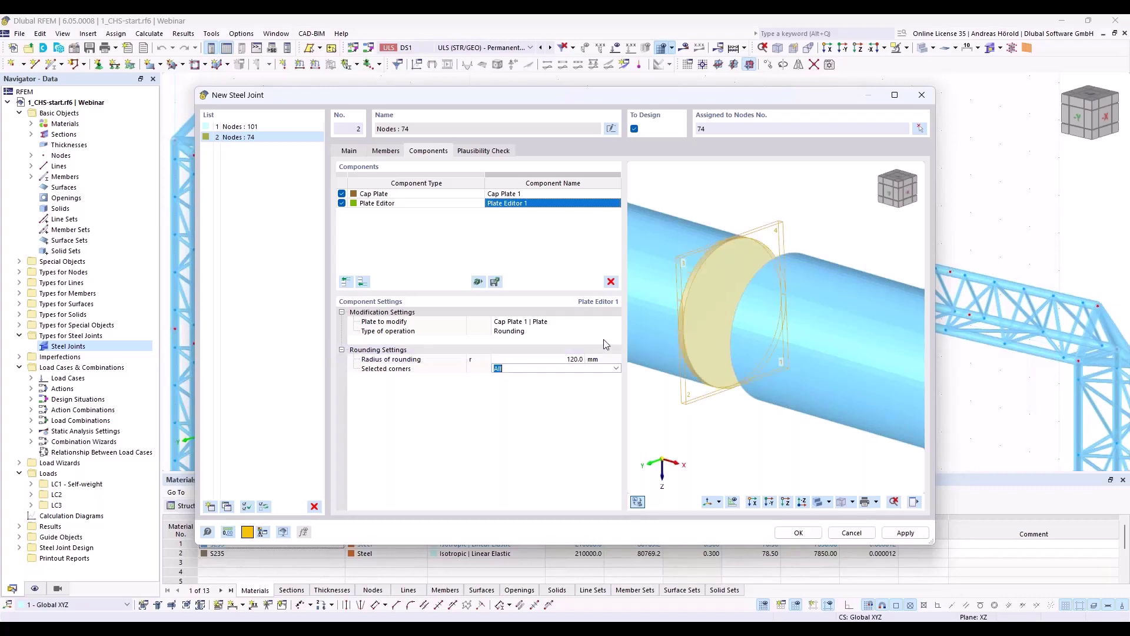
pyautogui.click(565, 394)
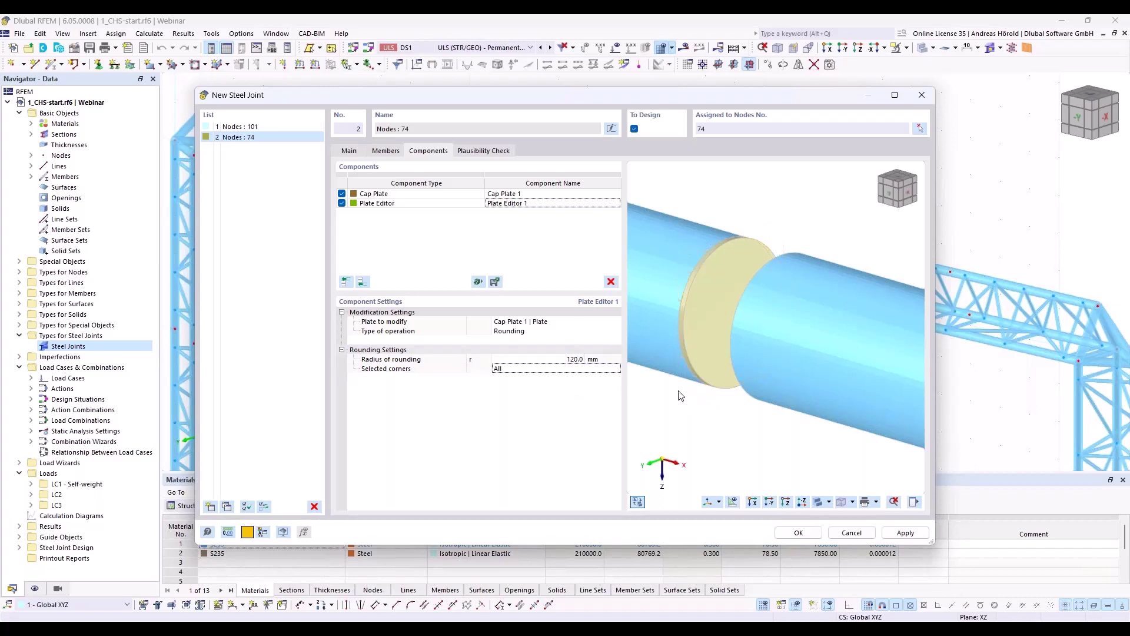
pyautogui.keyDown('ctrl'); pyautogui.moveTo(681, 395); pyautogui.dragTo(733, 392, button='middle'); pyautogui.keyUp('ctrl')
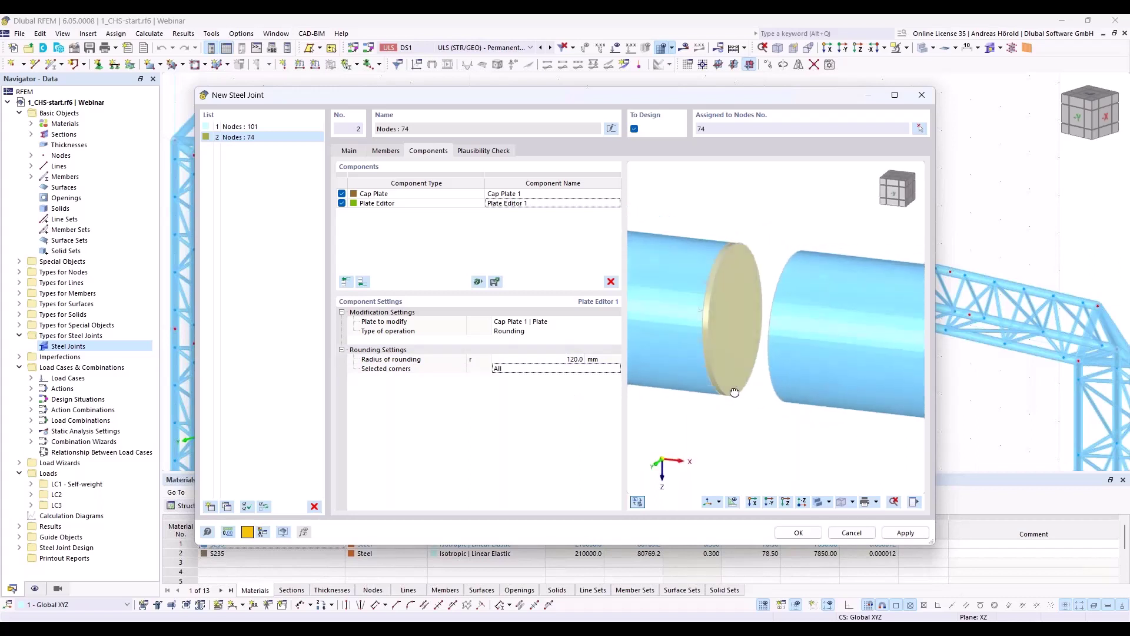
pyautogui.scroll(2, 734, 391)
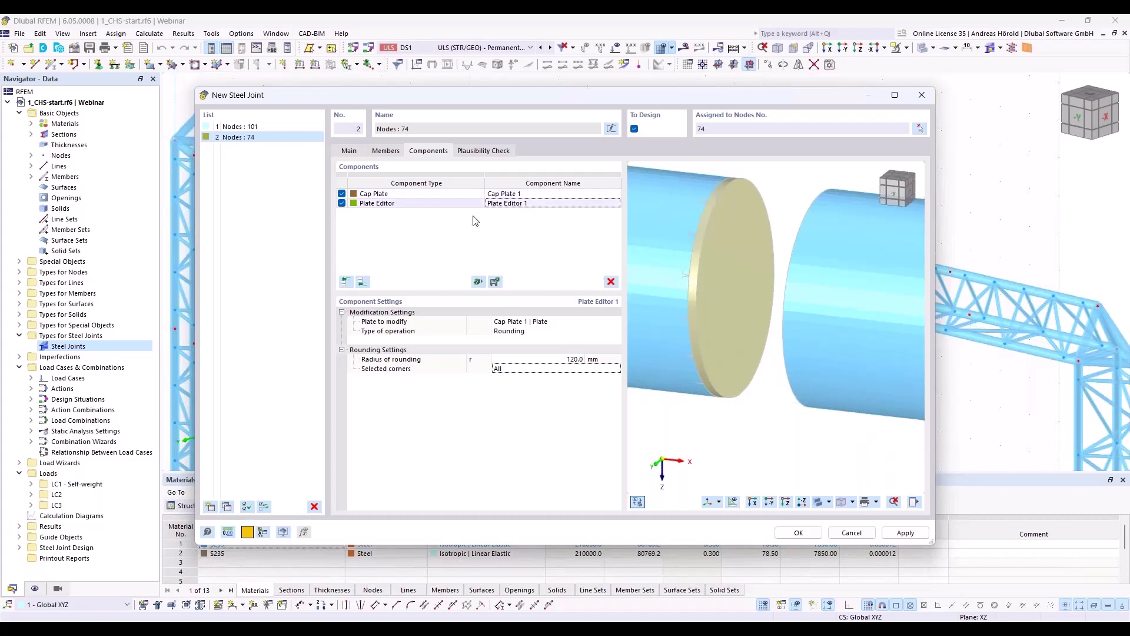
# - Copy the cap plate and plate editor components together to the end of the component list
pyautogui.click(429, 195)
pyautogui.keyDown('shift'); pyautogui.click(427, 204); pyautogui.keyUp('shift')
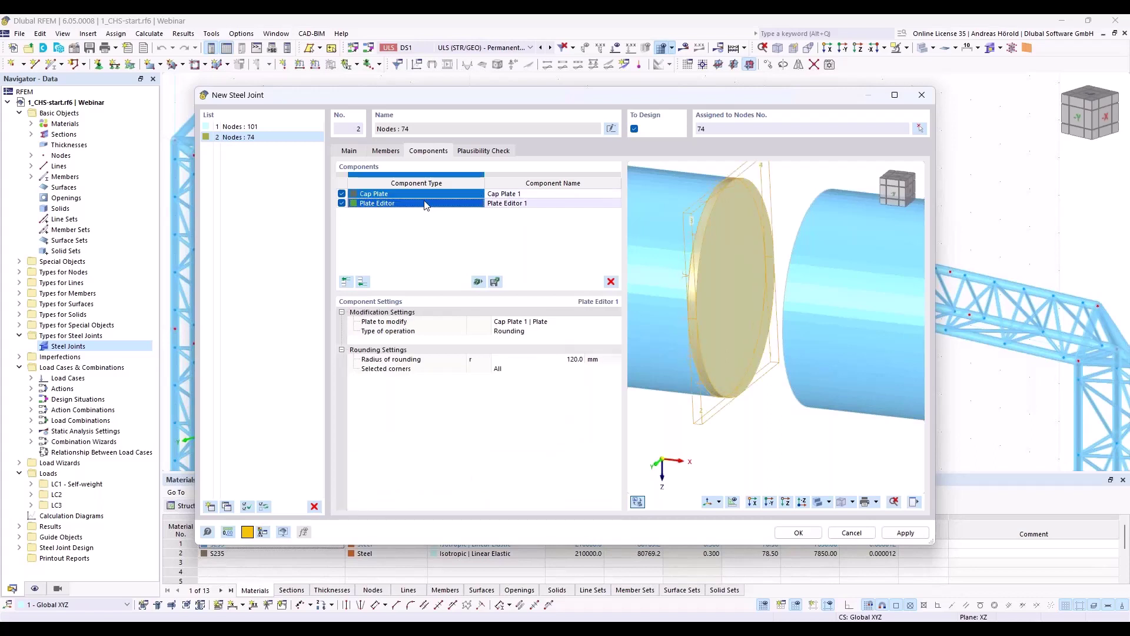
pyautogui.rightClick(455, 207)
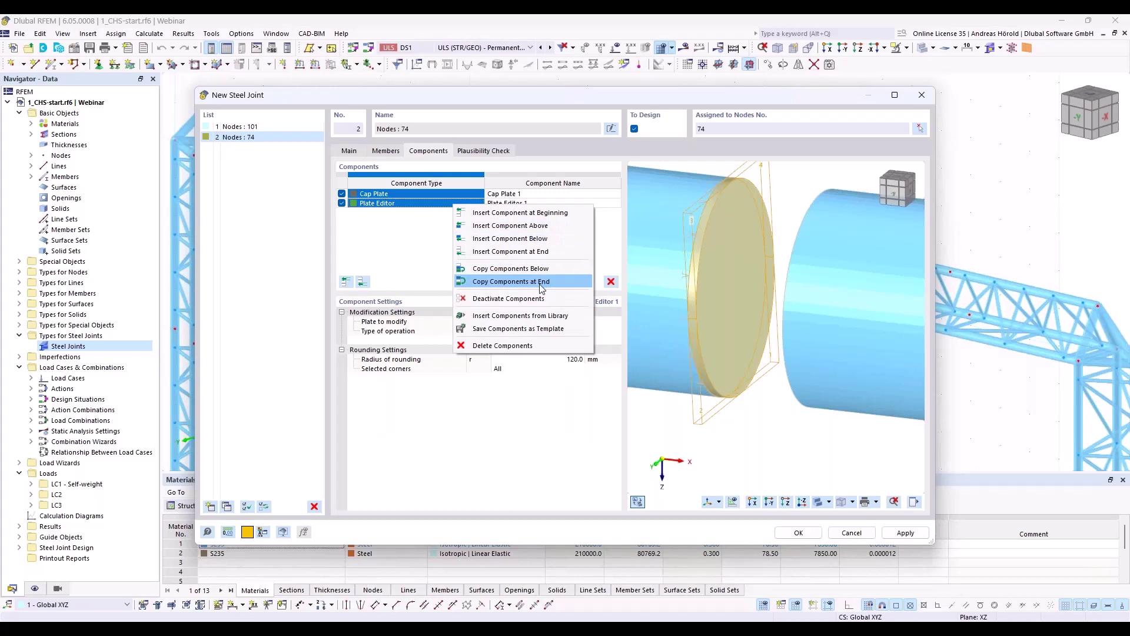
pyautogui.click(541, 283)
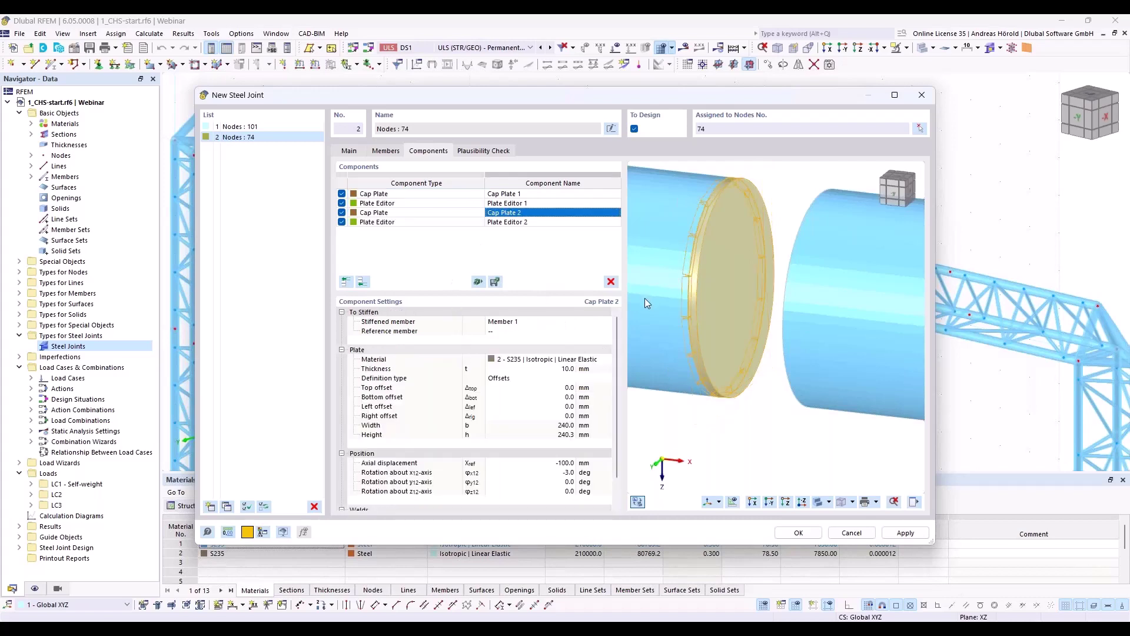
# - Change the stiffened member of the copied cap plate to Member 2
pyautogui.click(529, 323)
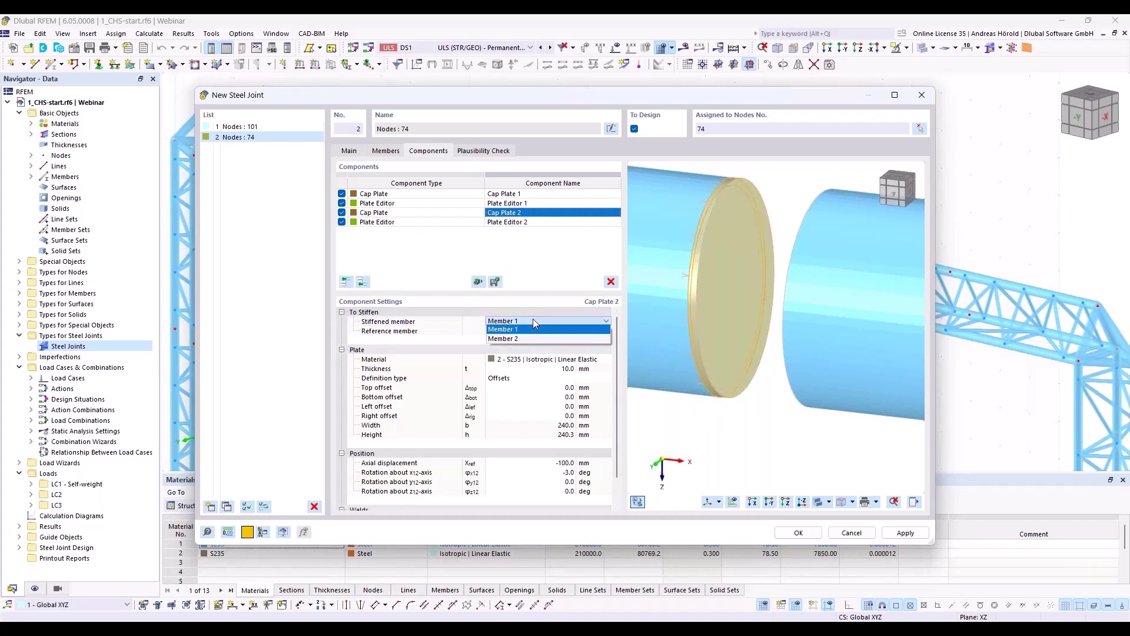
pyautogui.click(532, 319)
pyautogui.click(532, 338)
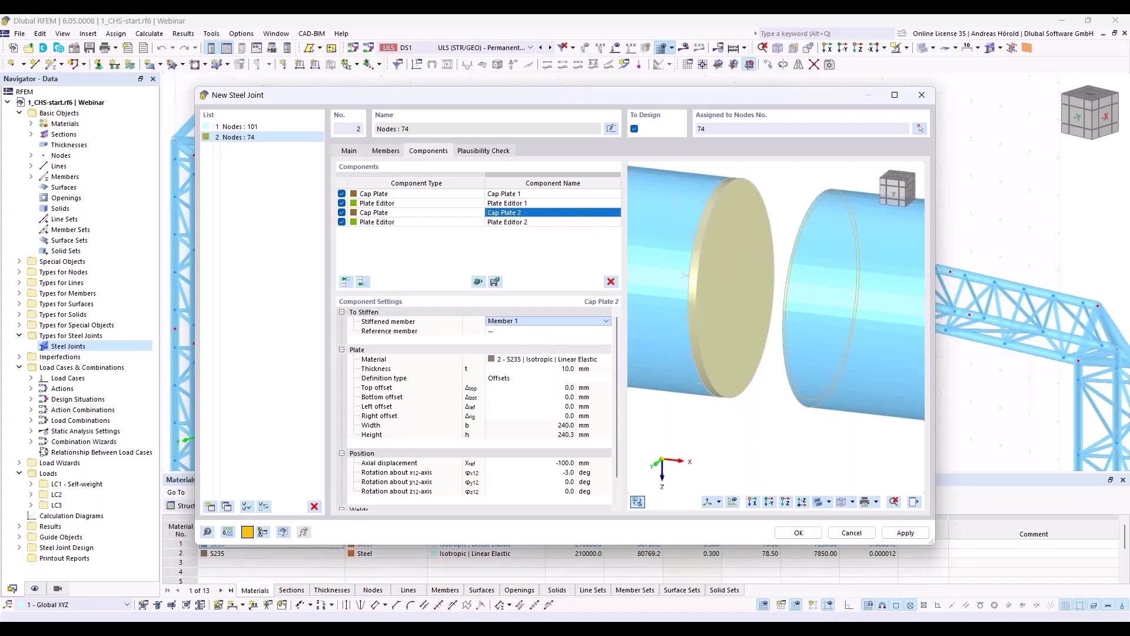
# - Activate the weld between the second cap plate and the Member 2 wall as a front-side butt weld
pyautogui.keyDown('ctrl'); pyautogui.moveTo(767, 437); pyautogui.dragTo(663, 433, button='middle'); pyautogui.keyUp('ctrl')
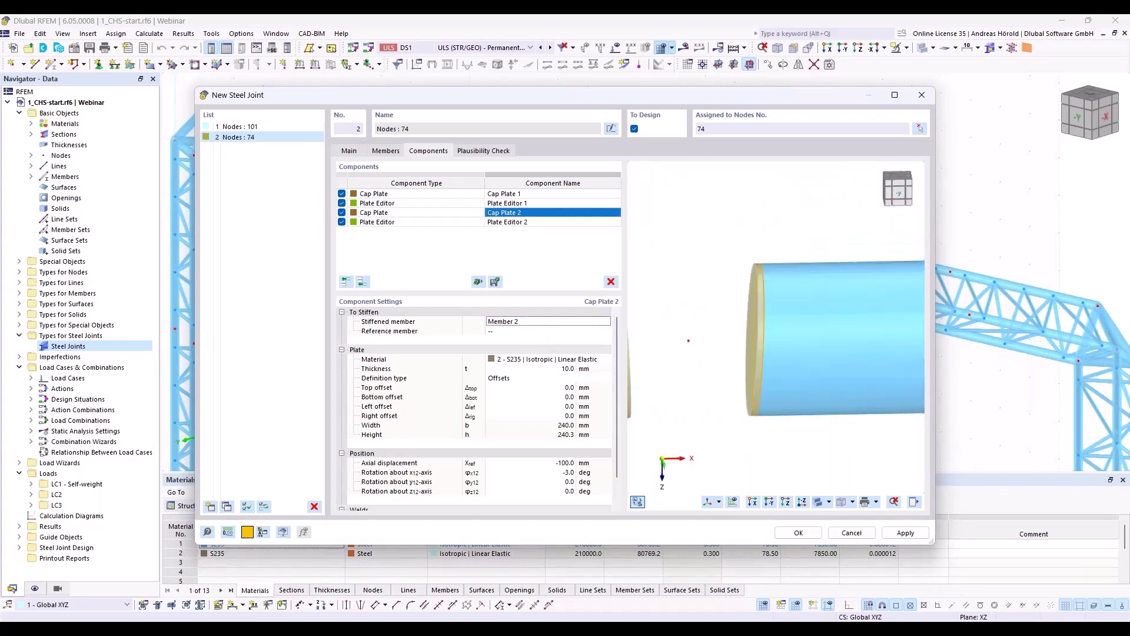
pyautogui.scroll(-1, 532, 407)
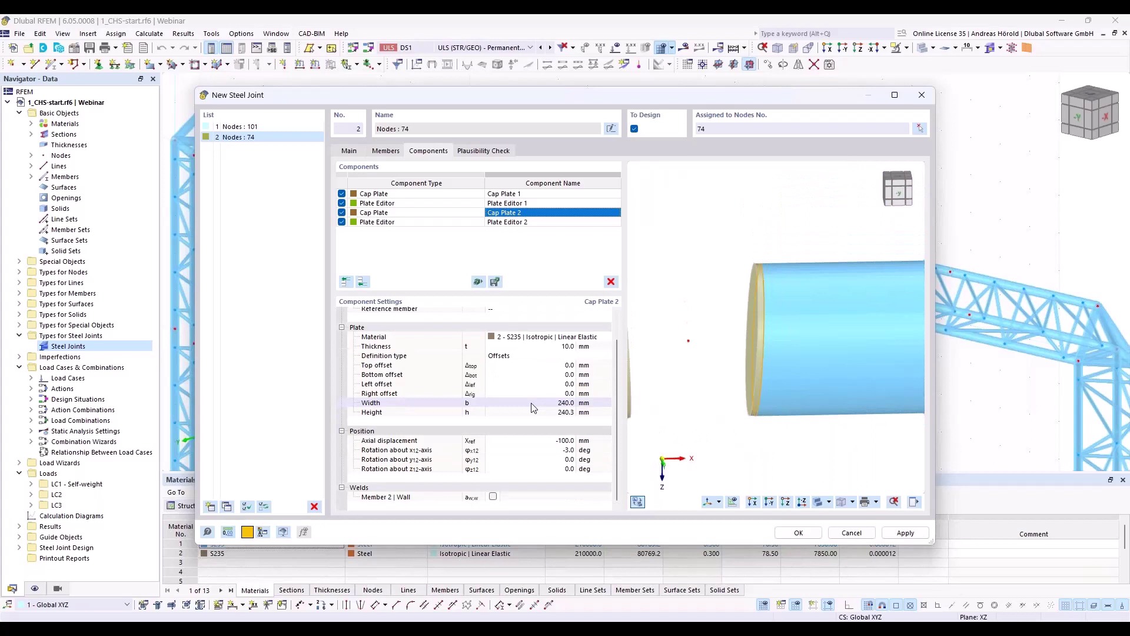
pyautogui.click(492, 497)
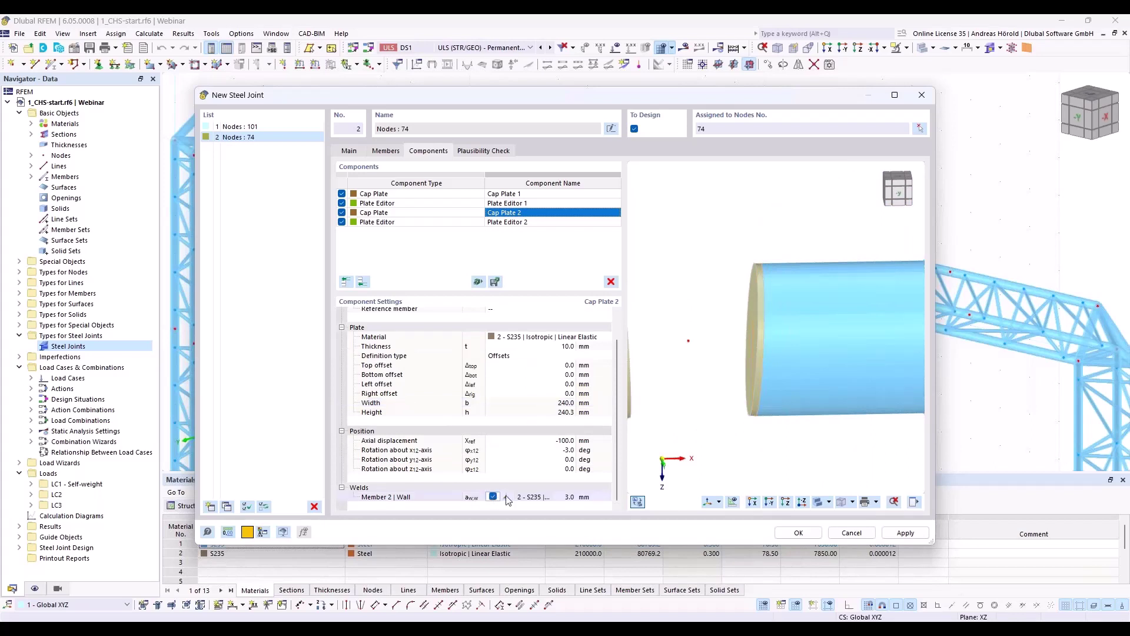
pyautogui.click(507, 497)
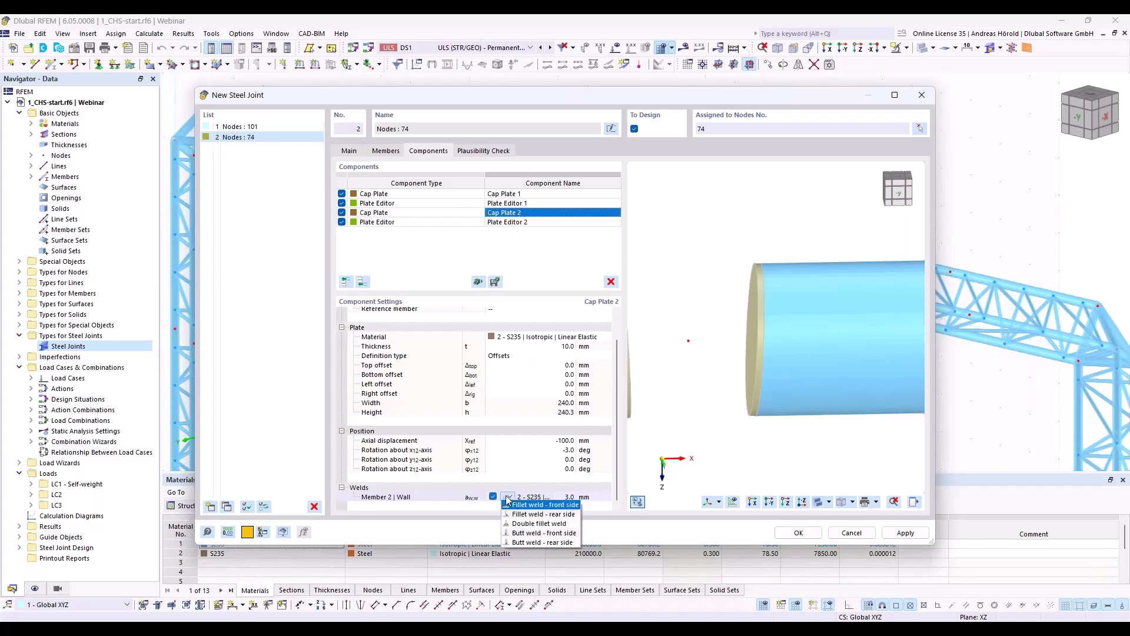
pyautogui.click(562, 533)
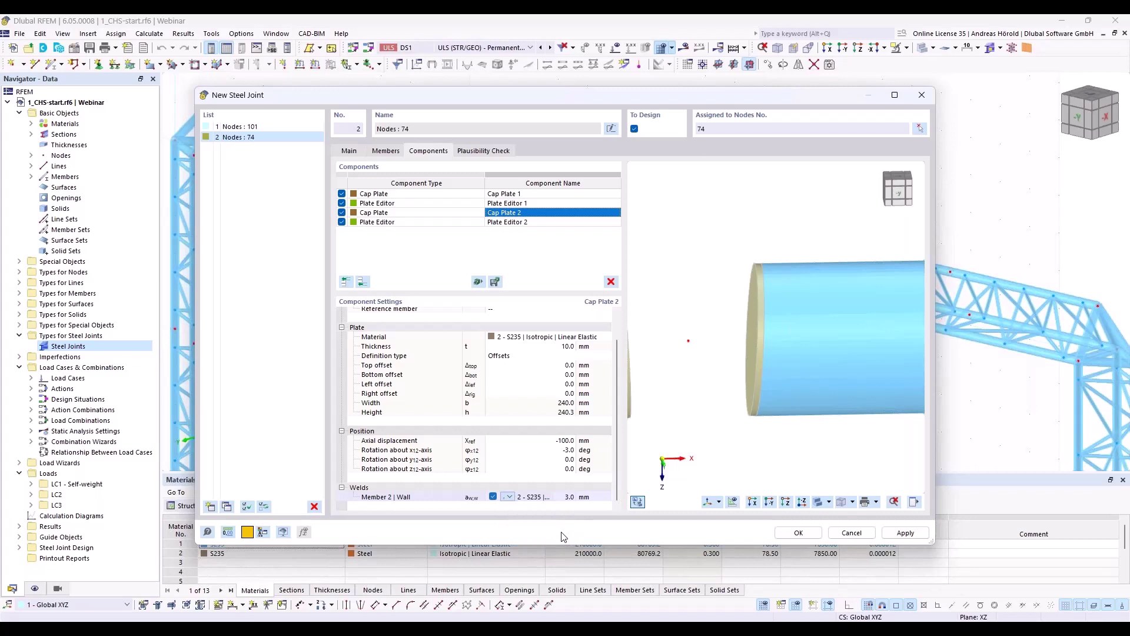
# - Set the rotation about the x-axis to 0 degrees for both cap plates
pyautogui.moveTo(739, 383)
pyautogui.keyDown('ctrl'); pyautogui.mouseDown(button='middle')
pyautogui.moveTo(700, 388)
pyautogui.moveTo(758, 401)
pyautogui.moveTo(739, 400)
pyautogui.moveTo(741, 383)
pyautogui.moveTo(736, 395)
pyautogui.mouseUp(button='middle'); pyautogui.keyUp('ctrl')
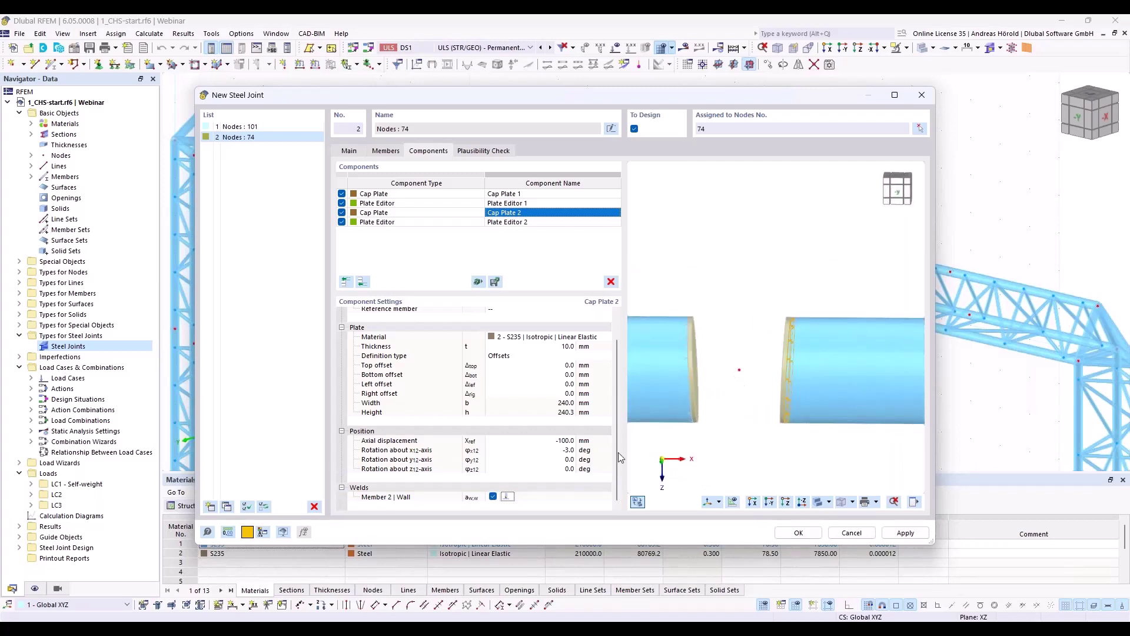
pyautogui.doubleClick(558, 449)
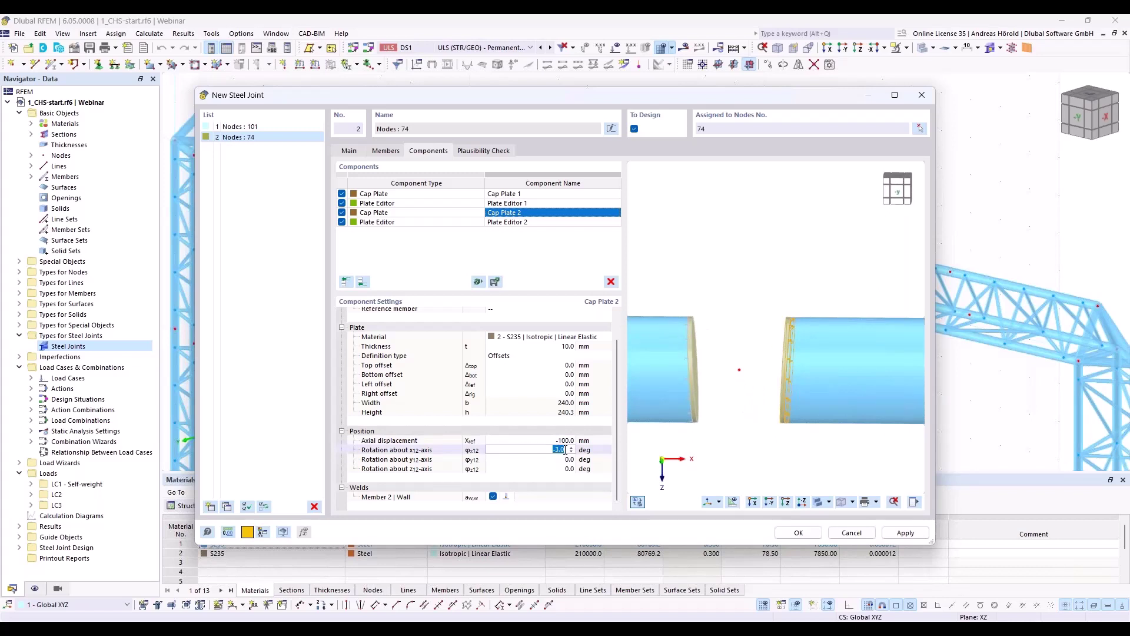
pyautogui.write('0')
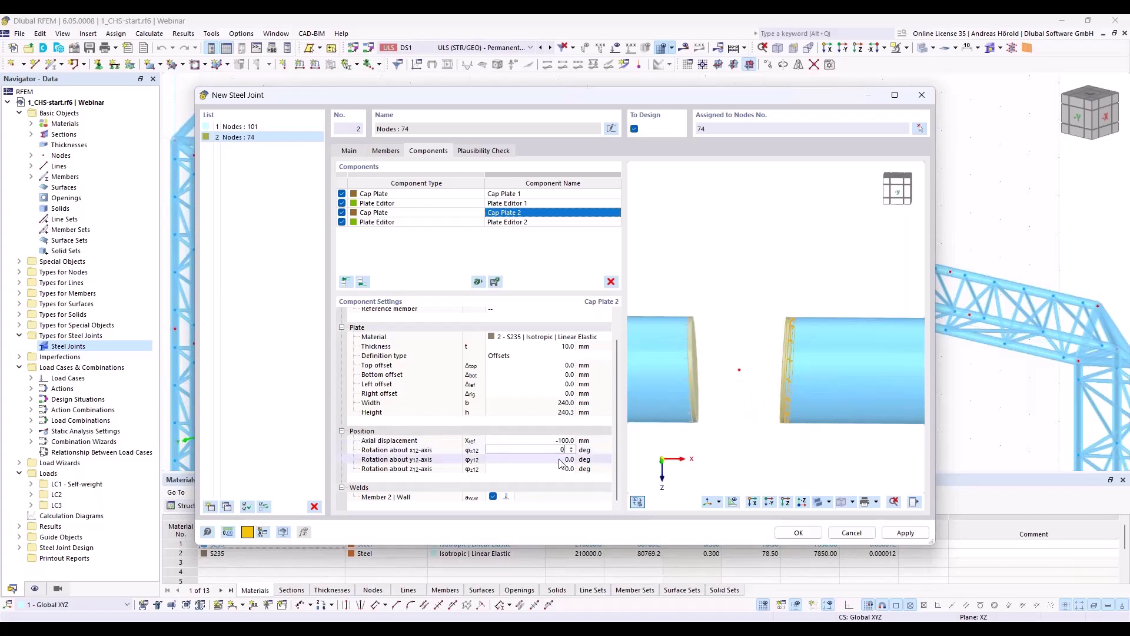
pyautogui.click(560, 459)
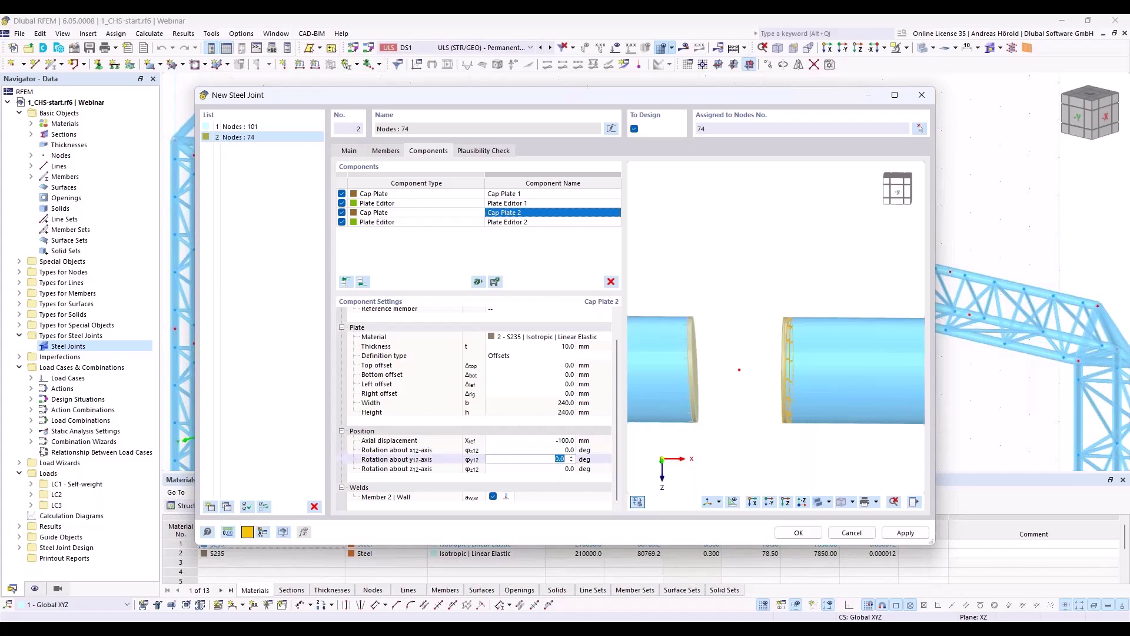
pyautogui.click(518, 194)
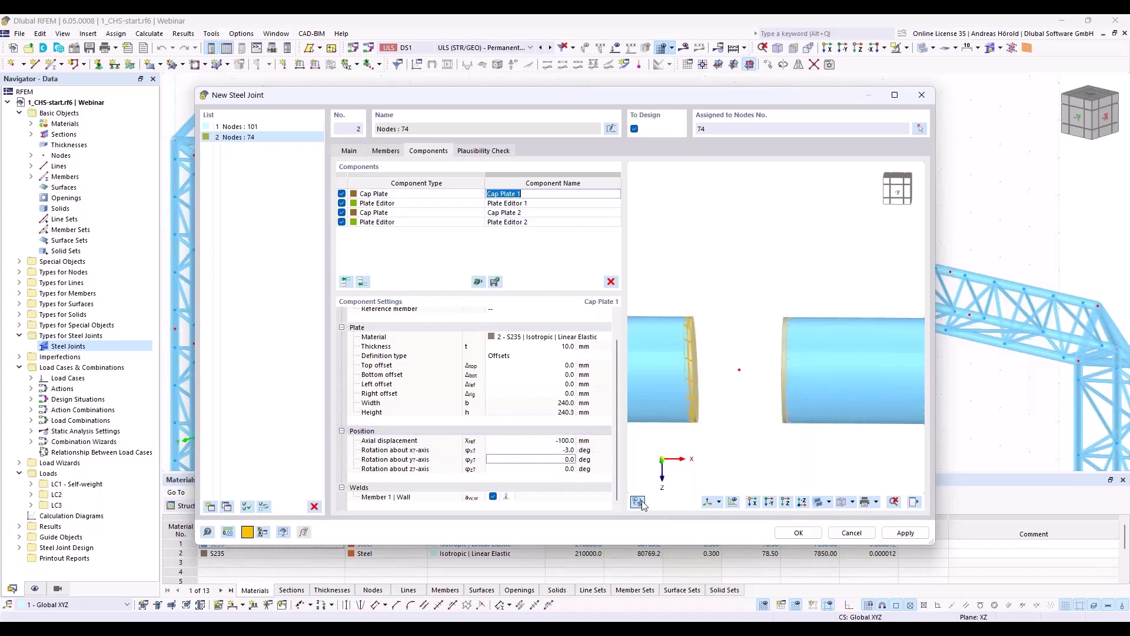
pyautogui.click(560, 449)
pyautogui.write('0')
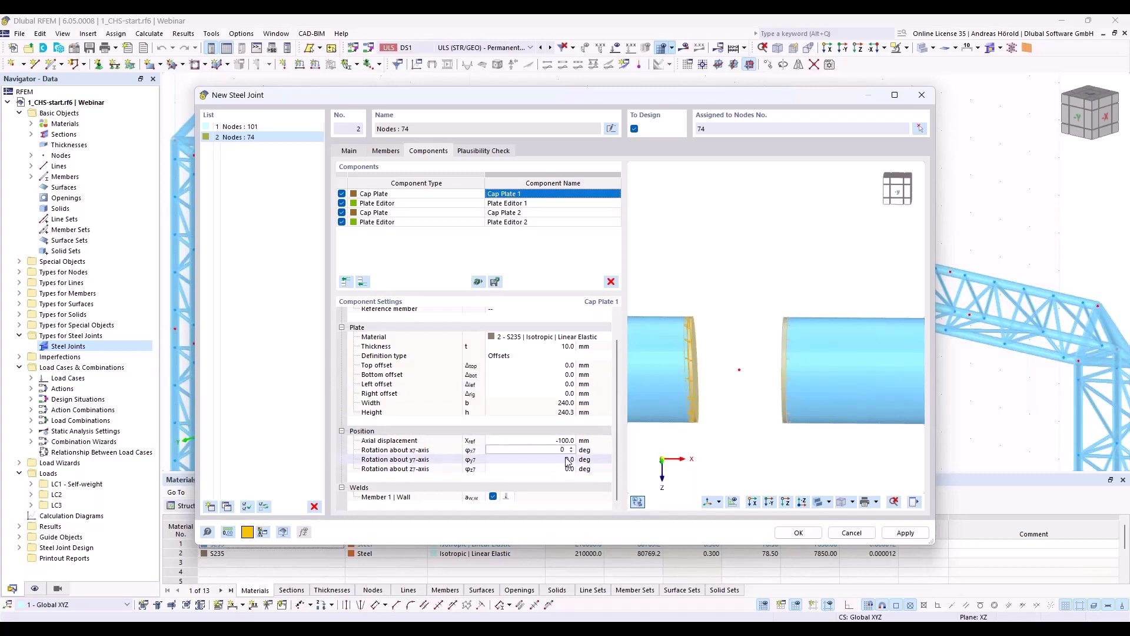
pyautogui.press('Tab')
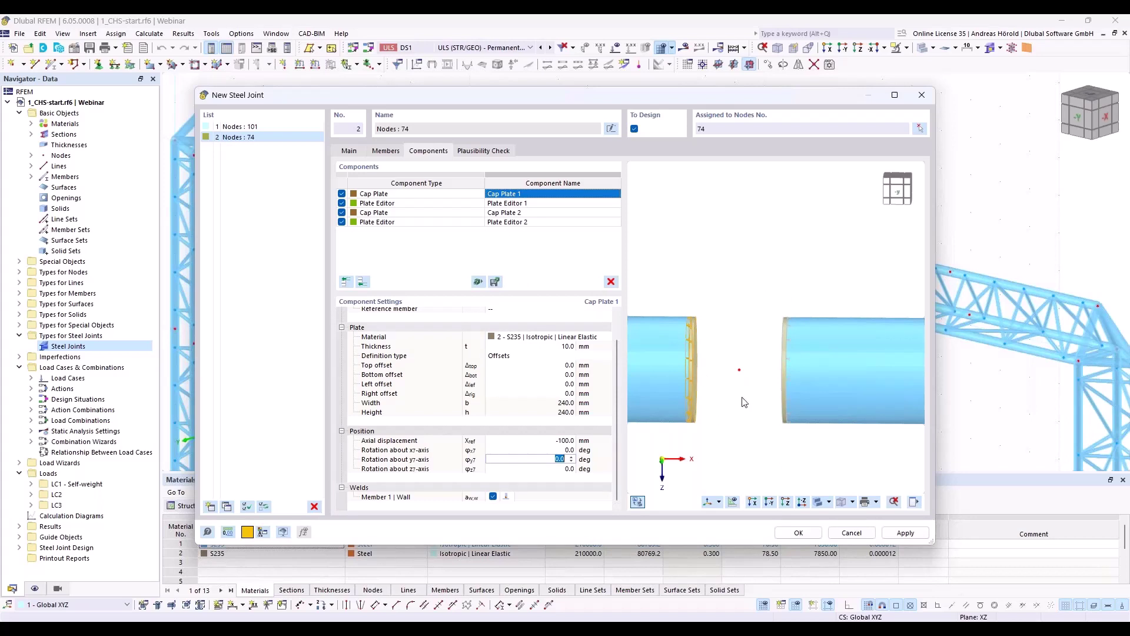
# - Add an Inserted Member component at the end and choose a thin-walled cross-shaped section for it
pyautogui.click(362, 283)
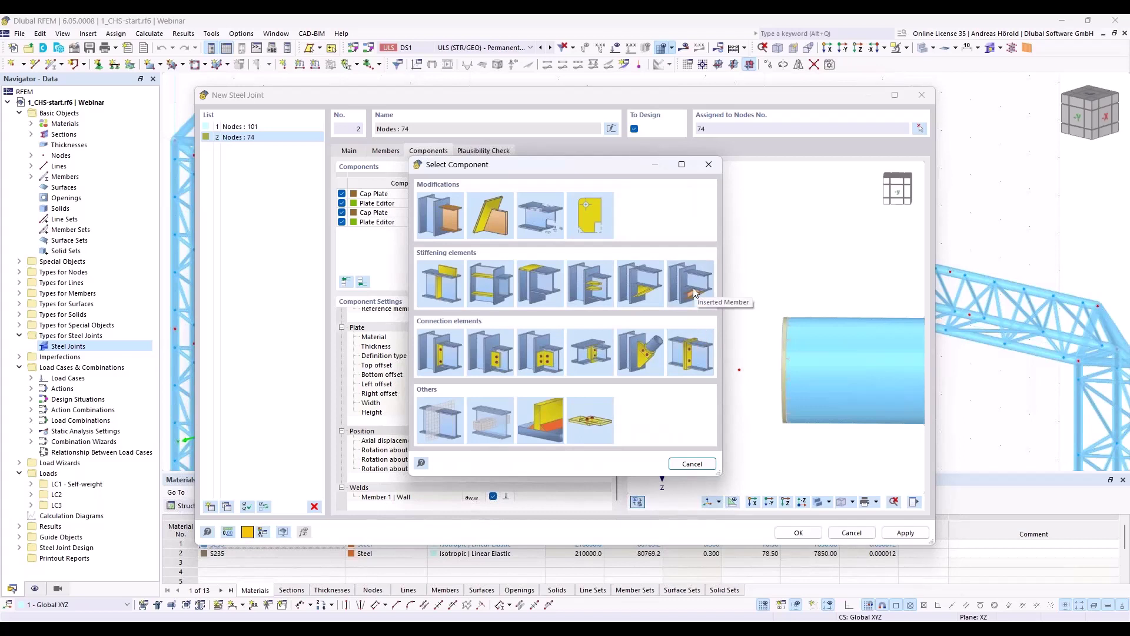
pyautogui.click(694, 291)
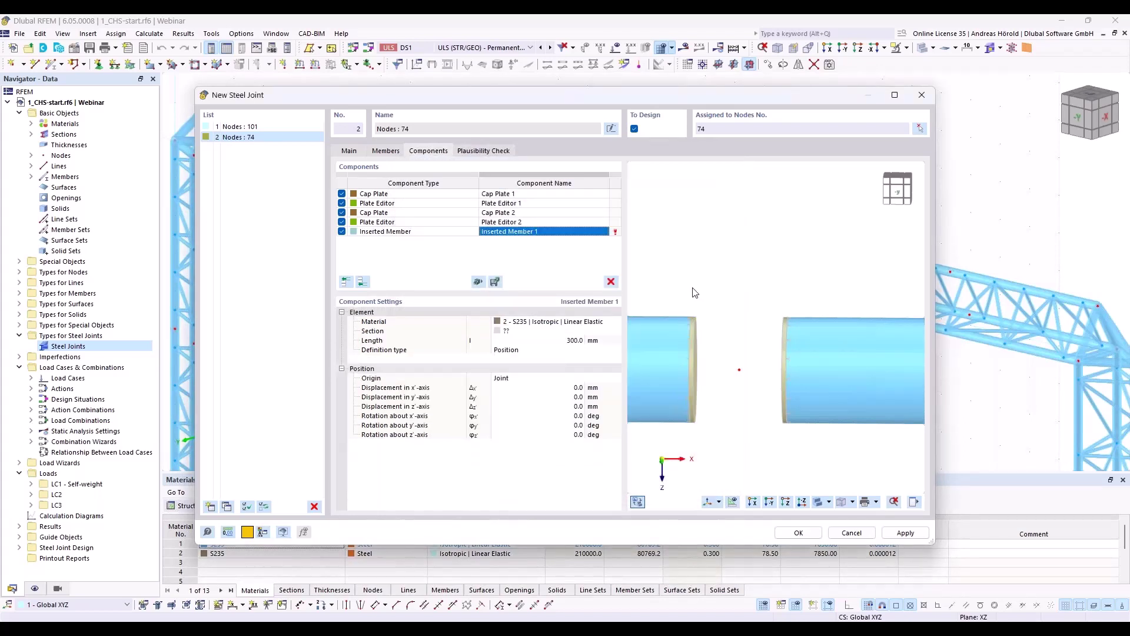
pyautogui.click(537, 333)
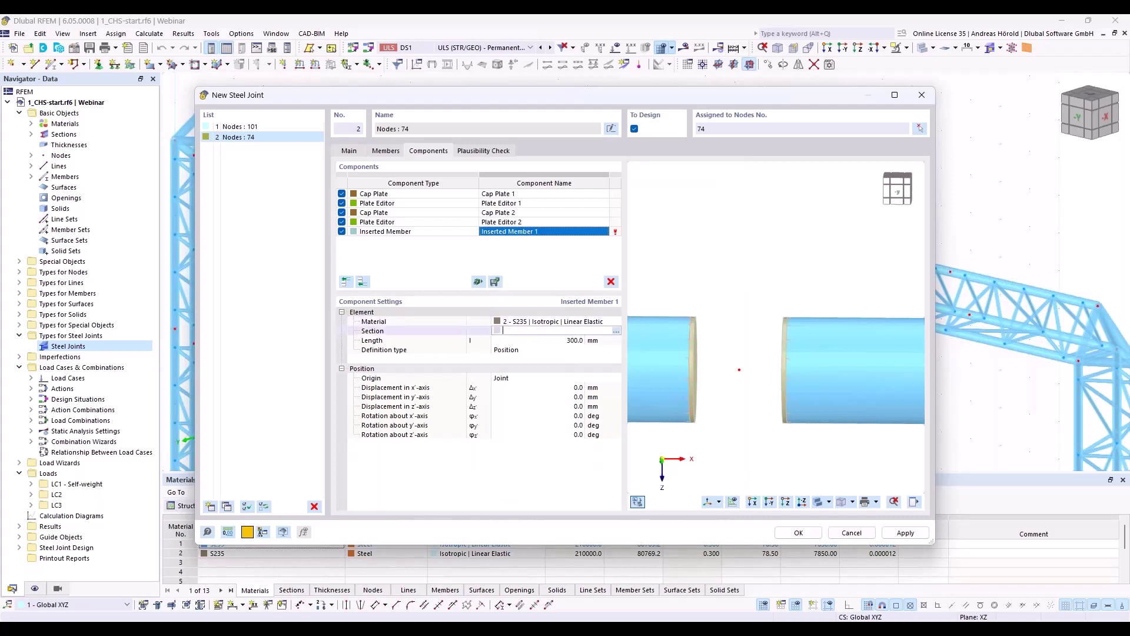
pyautogui.click(616, 333)
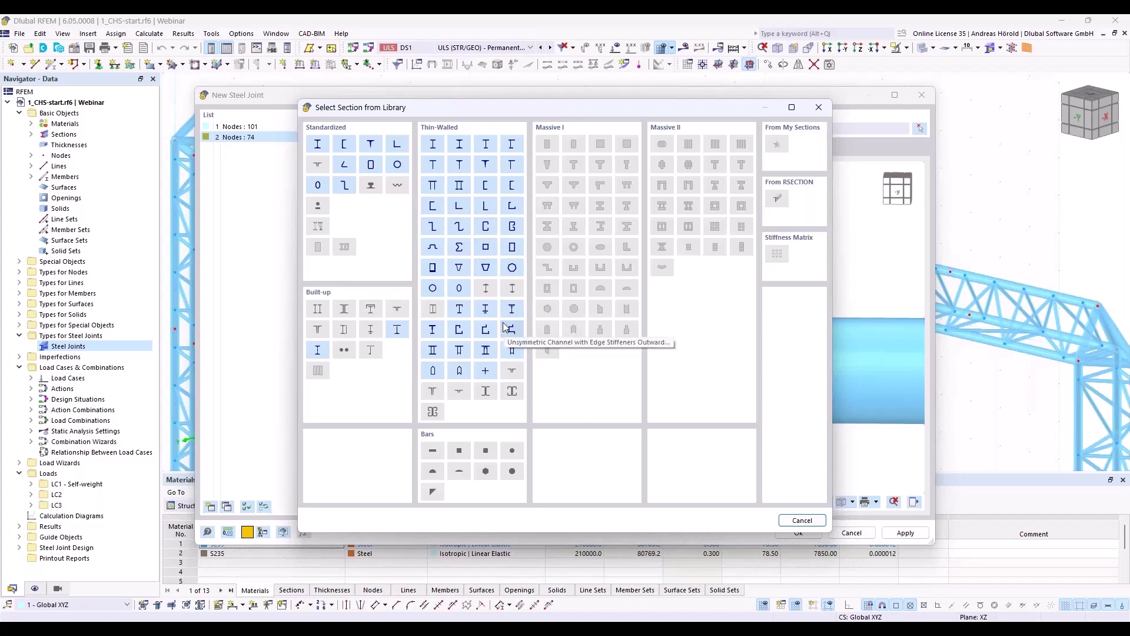
pyautogui.click(485, 371)
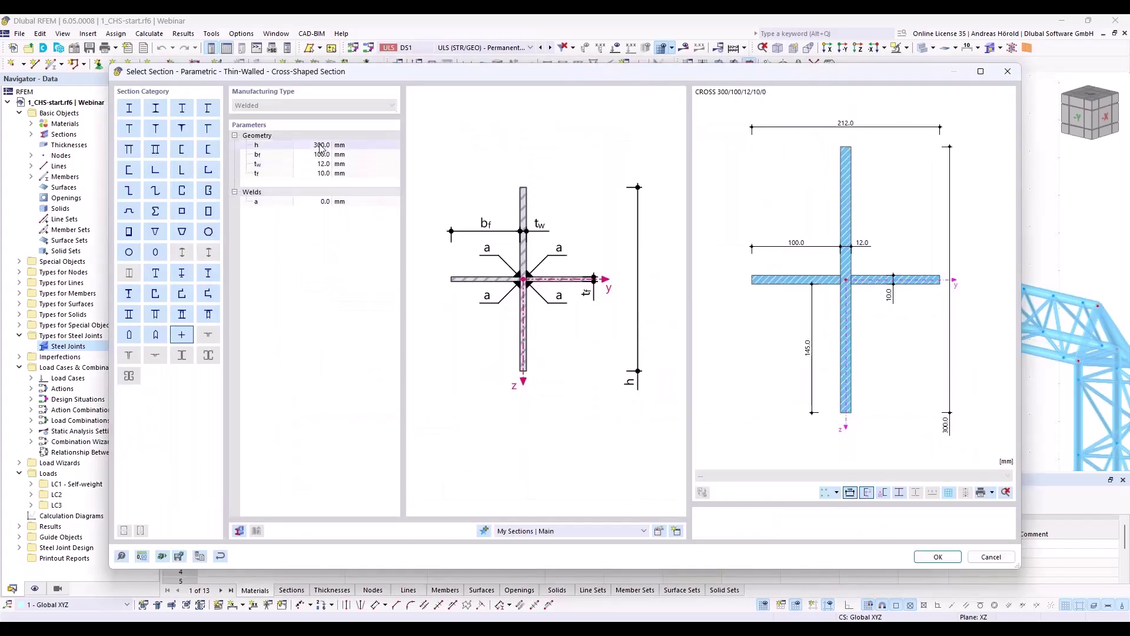
# - Set the height h of the cross-shaped section to 240 mm
pyautogui.click(321, 146)
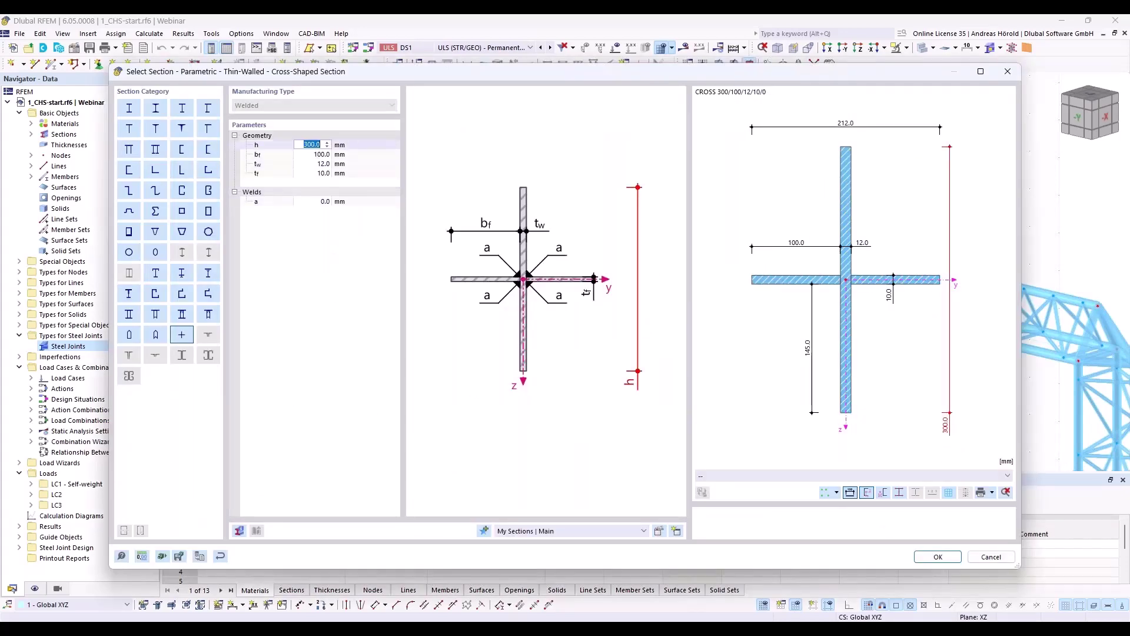
pyautogui.write('239')
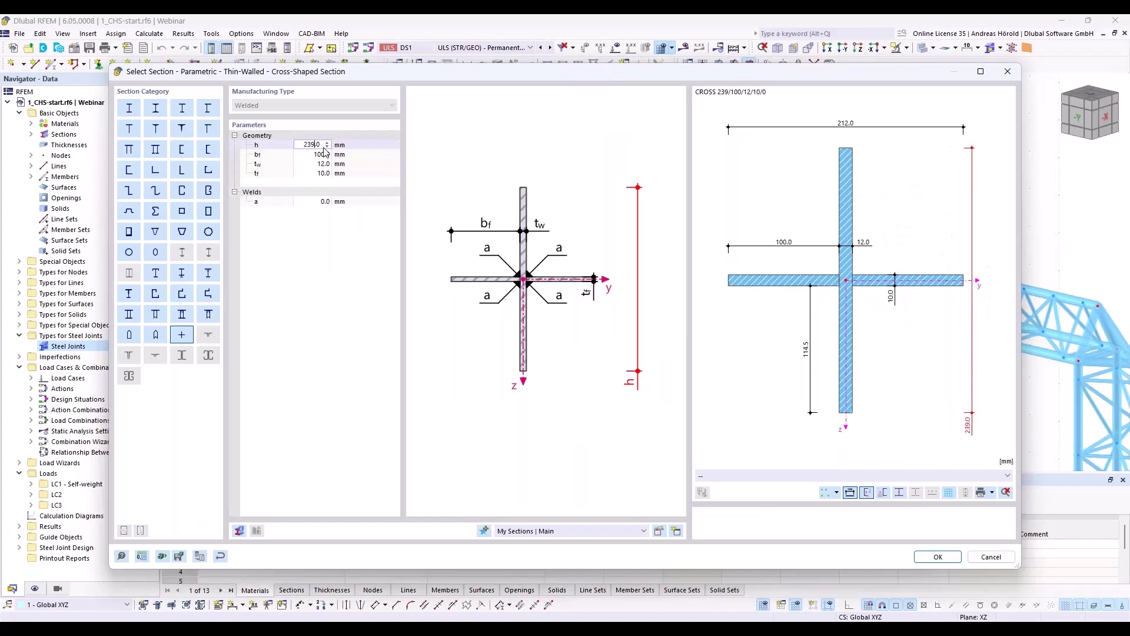
pyautogui.write('115')
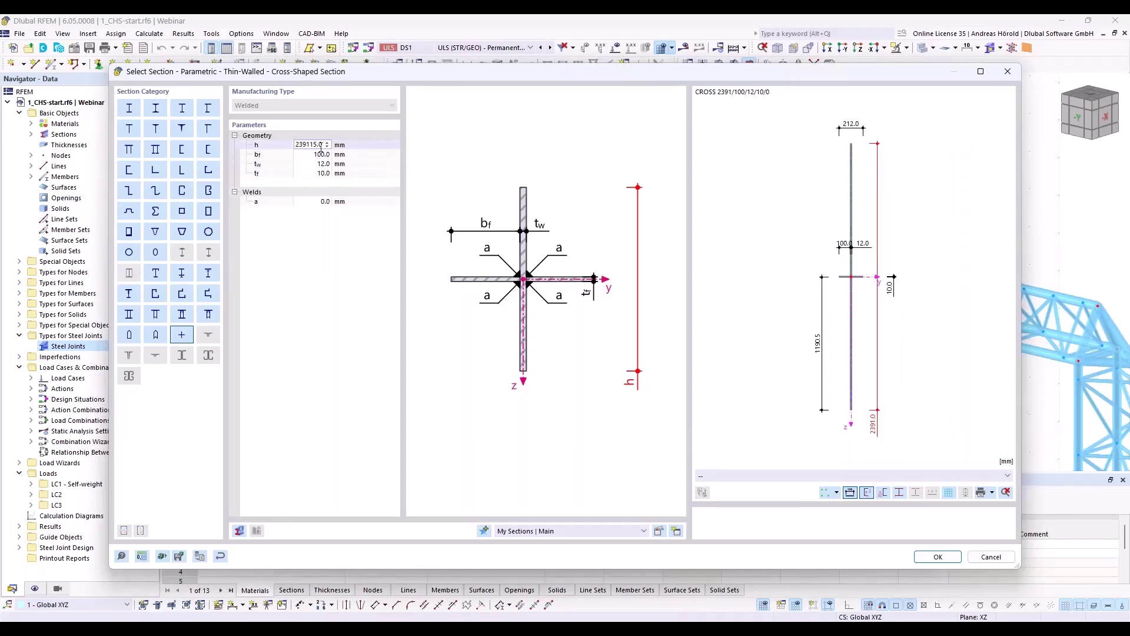
pyautogui.press('BackSpace')
pyautogui.press('BackSpace')
pyautogui.press('BackSpace')
pyautogui.press('BackSpace')
pyautogui.press('BackSpace')
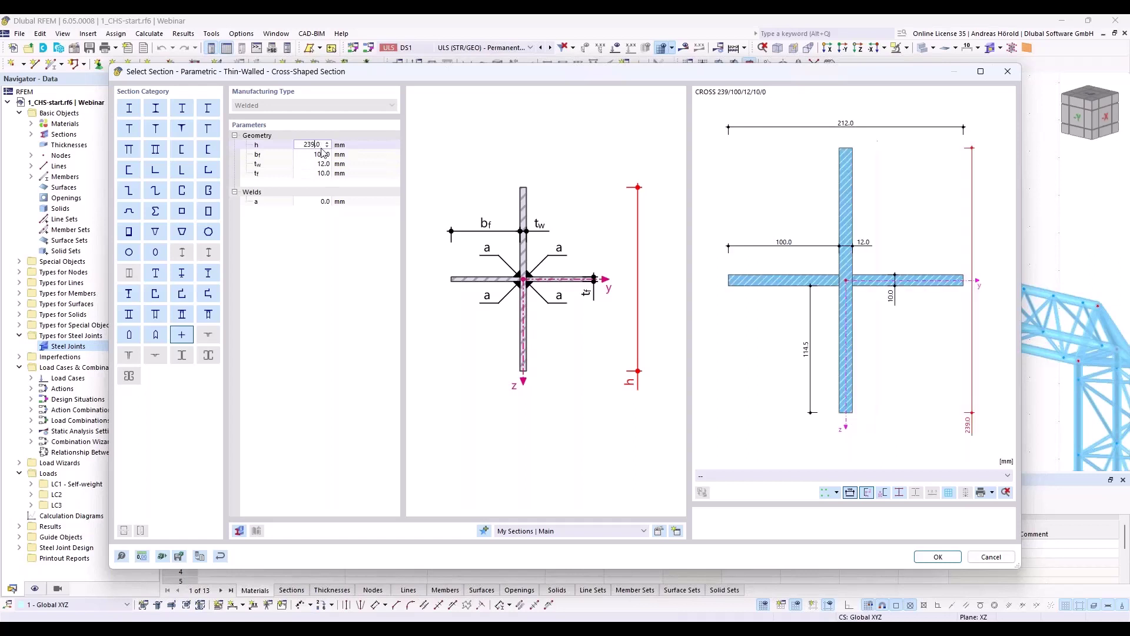
pyautogui.write('40')
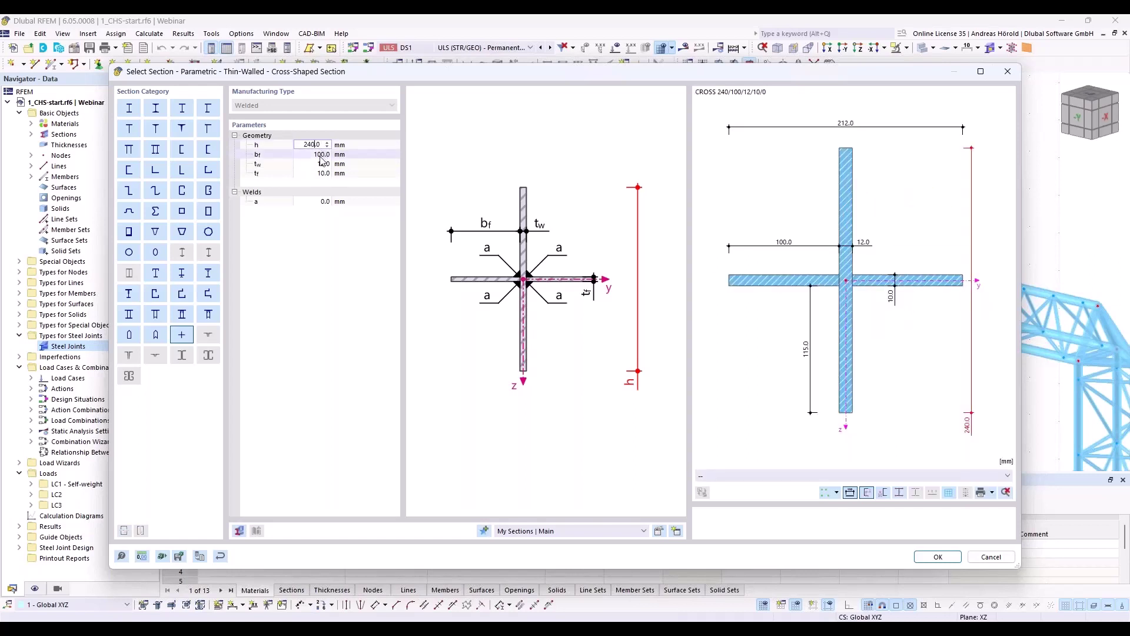
pyautogui.press('Tab')
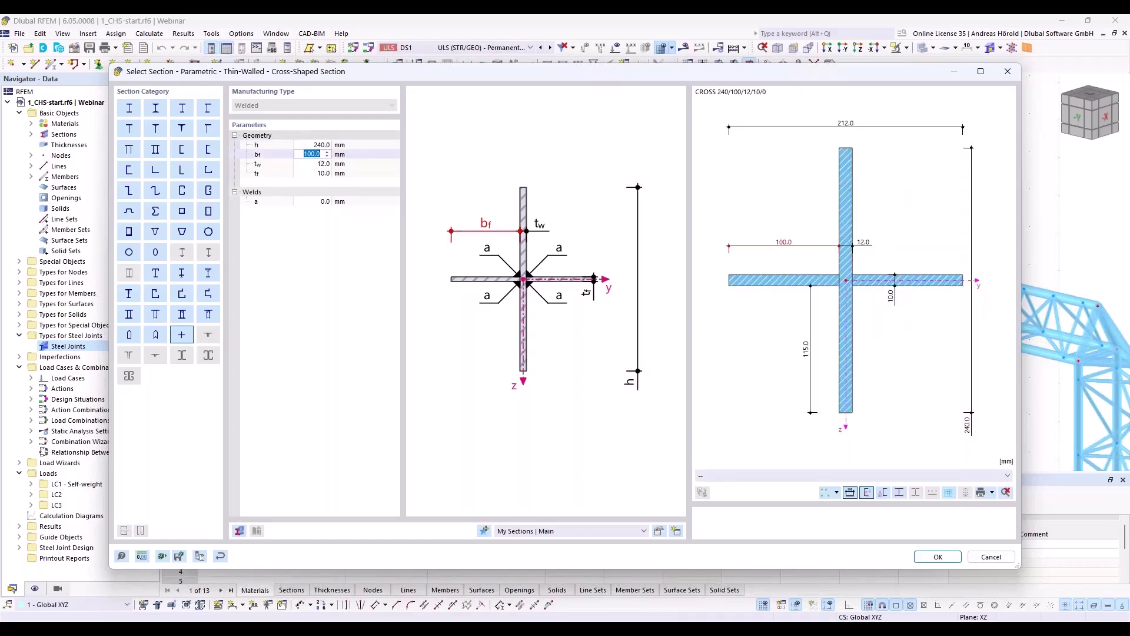
# - Set the cross section's flange width to 115 mm and web thickness to 10 mm, and assign it to the inserted member
pyautogui.write('115')
pyautogui.press('Tab')
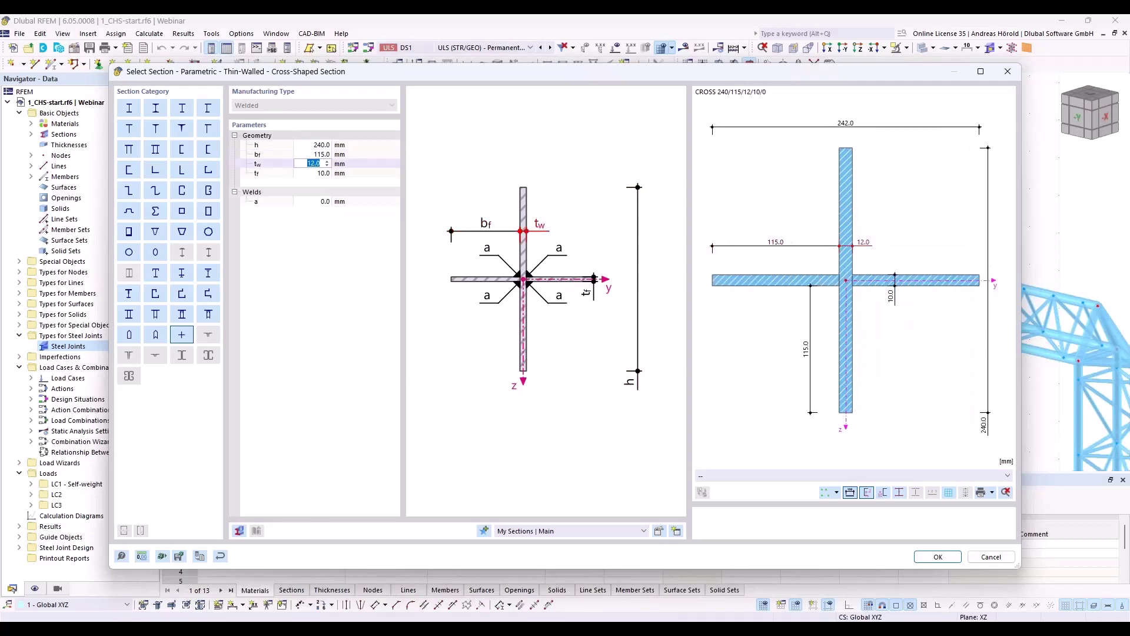
pyautogui.write('10')
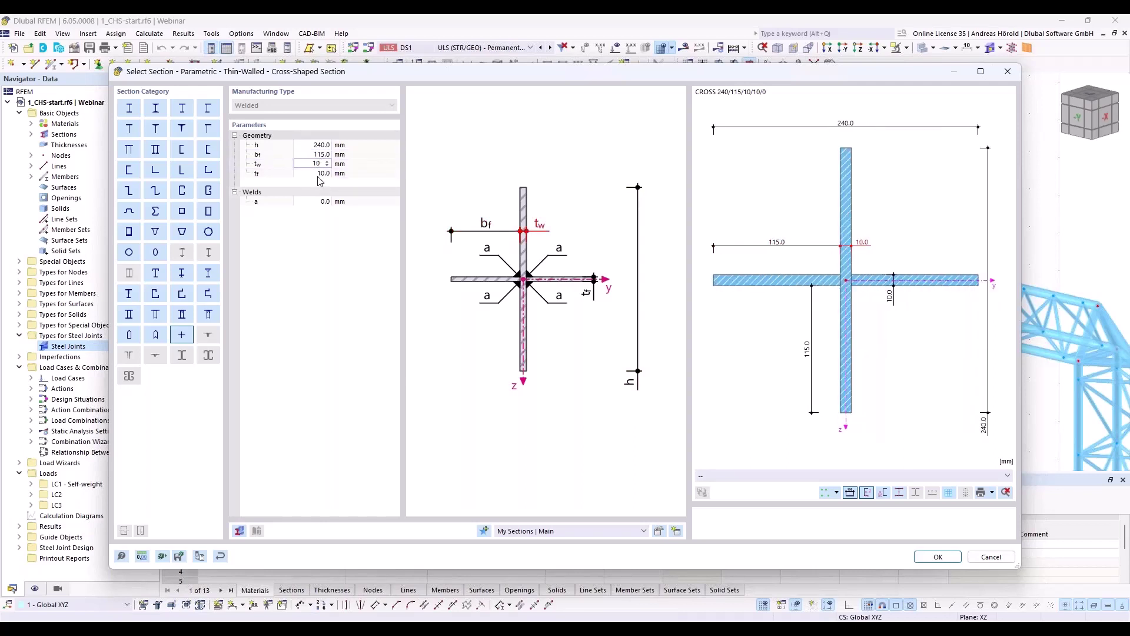
pyautogui.press('Tab')
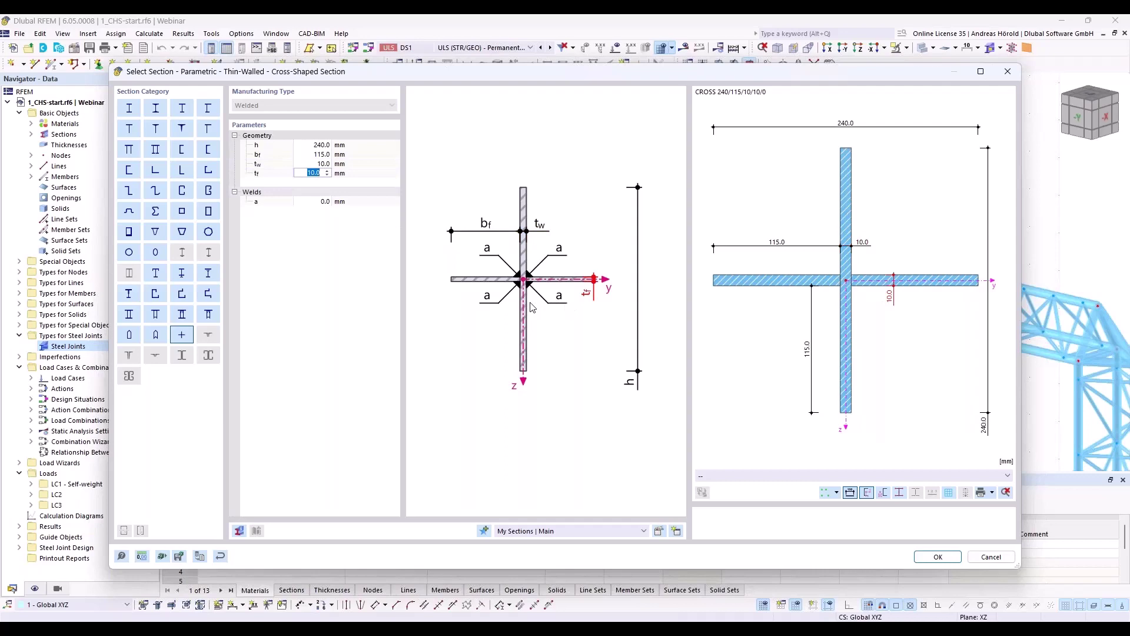
pyautogui.click(931, 560)
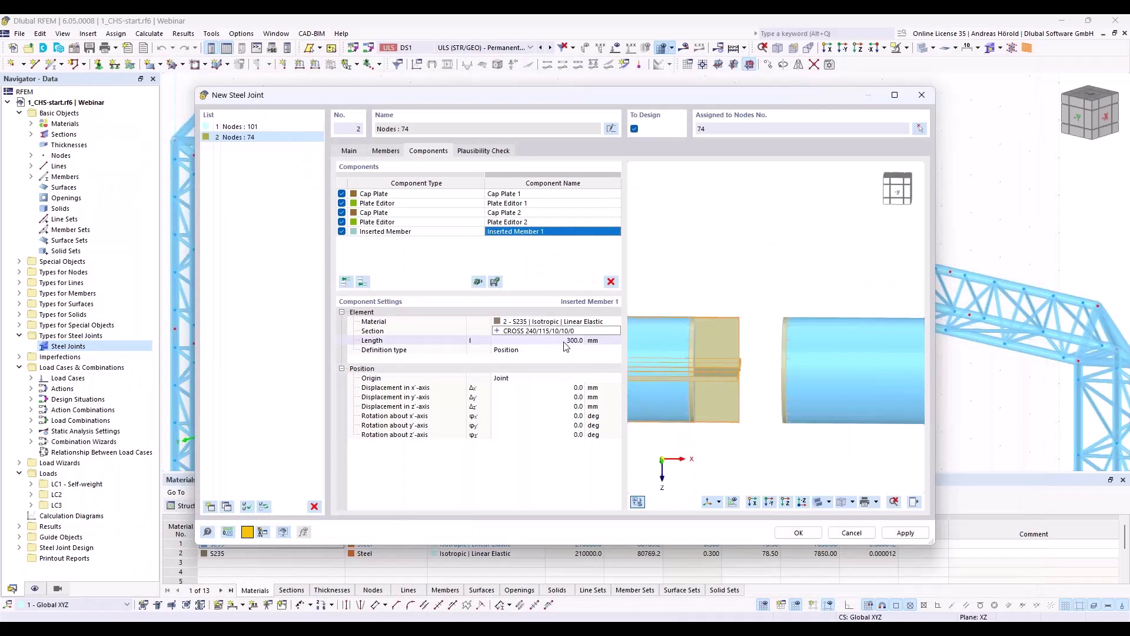
# - Set the length of the inserted cross-shaped member to 100 mm
pyautogui.click(562, 340)
pyautogui.write('1')
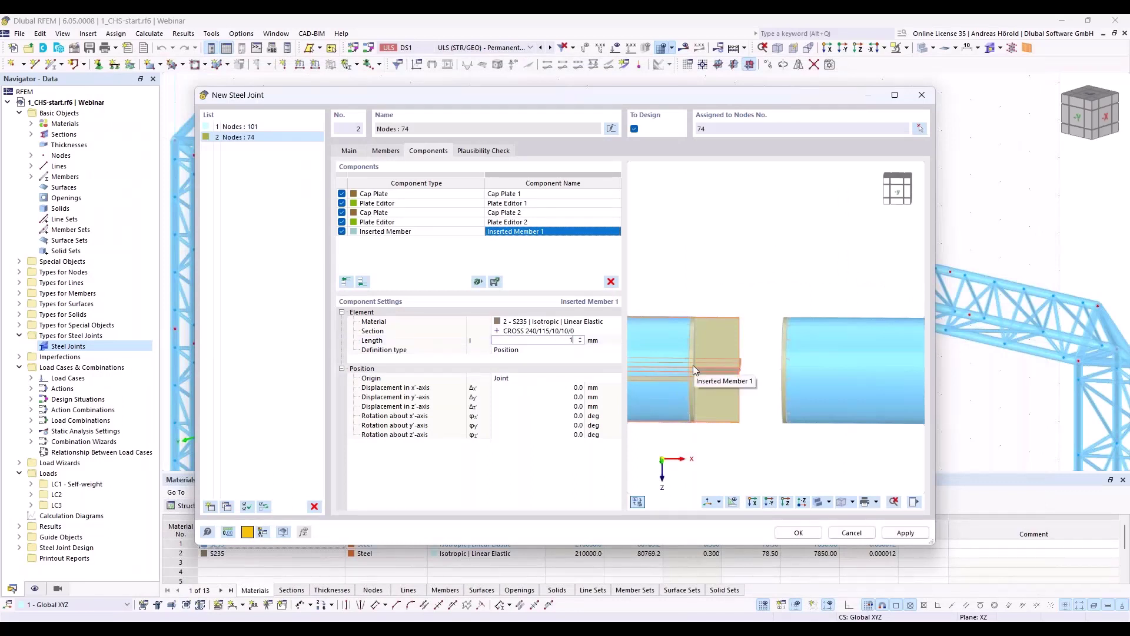
pyautogui.write('00')
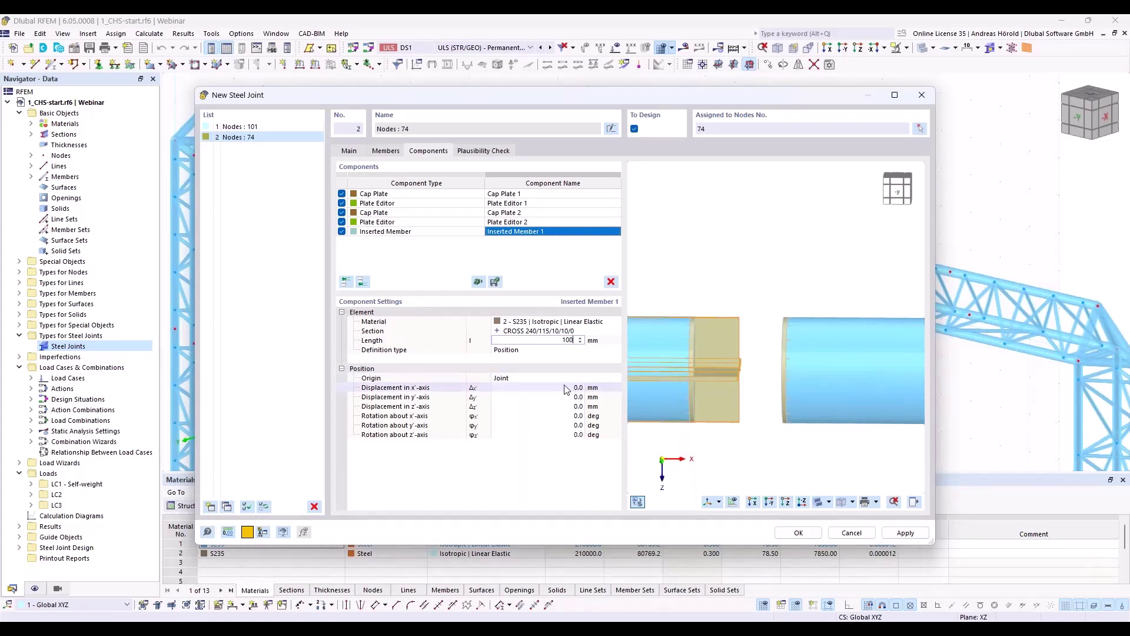
# - Change the position origin of the inserted member from the joint to Member 1
pyautogui.click(535, 378)
pyautogui.click(536, 378)
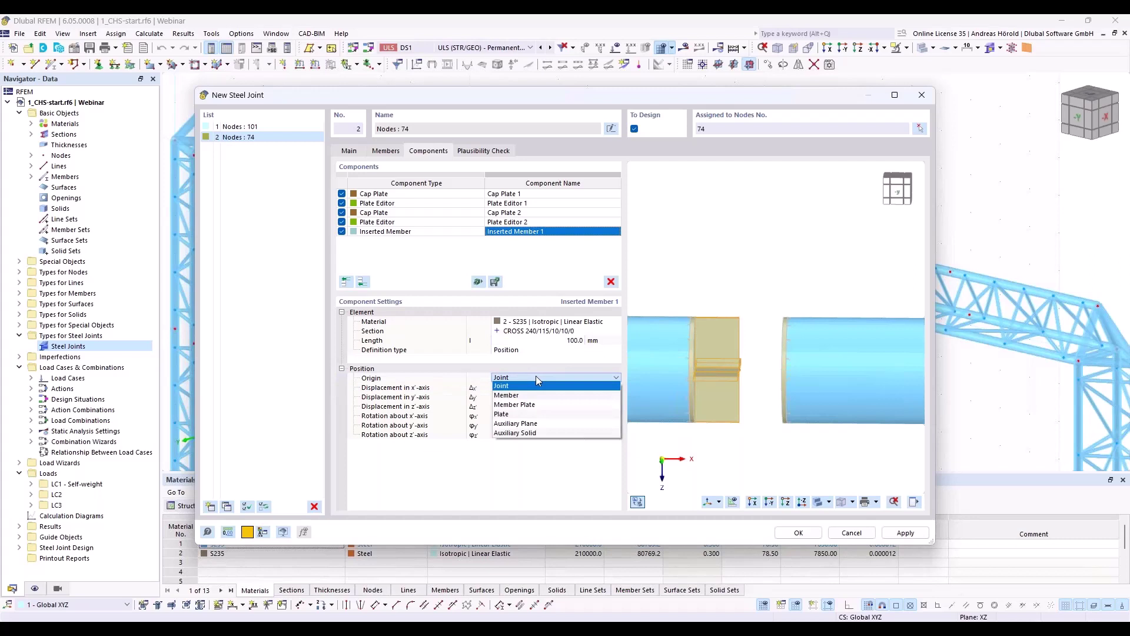
pyautogui.click(535, 378)
pyautogui.click(537, 378)
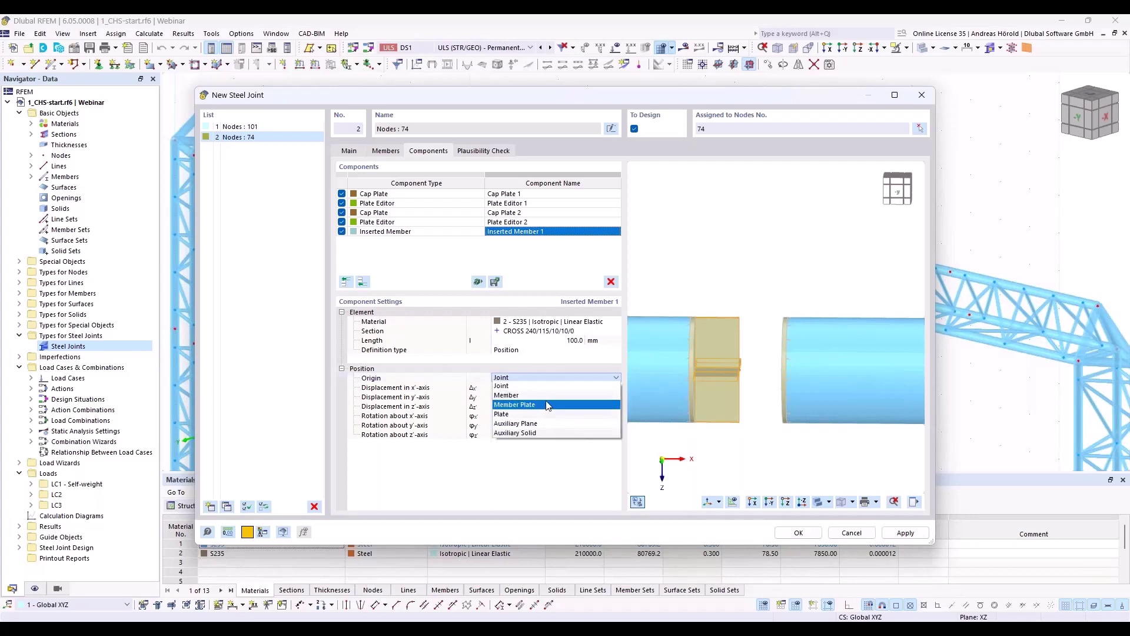
pyautogui.click(549, 398)
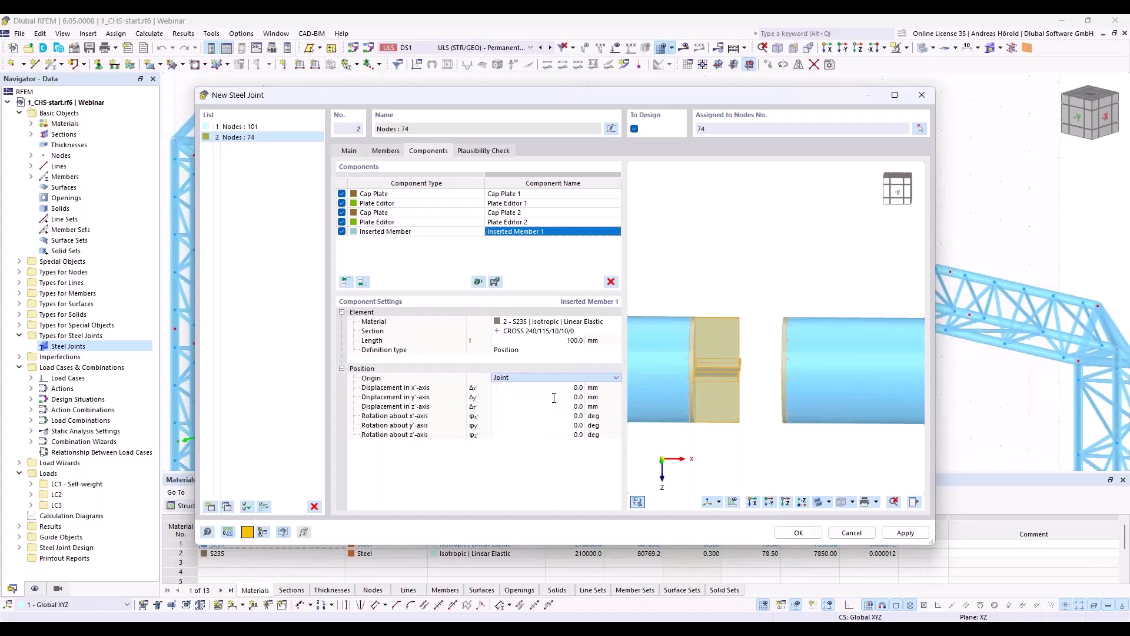
pyautogui.click(595, 379)
pyautogui.click(591, 396)
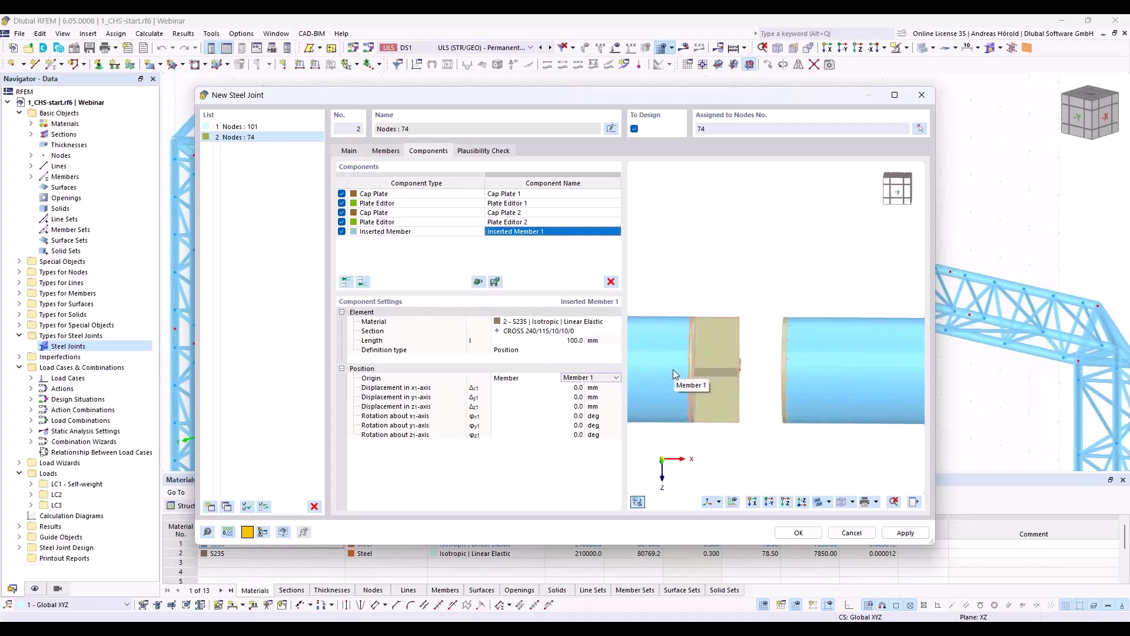
# - Copy the inserted member component to the end of the component list
pyautogui.rightClick(519, 232)
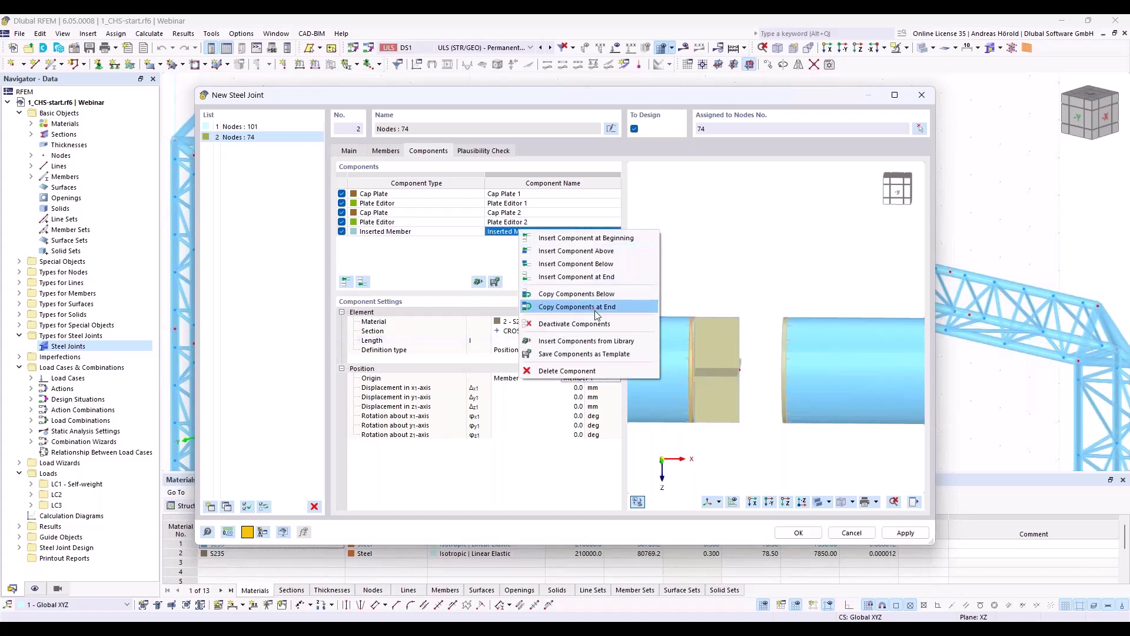
pyautogui.click(595, 309)
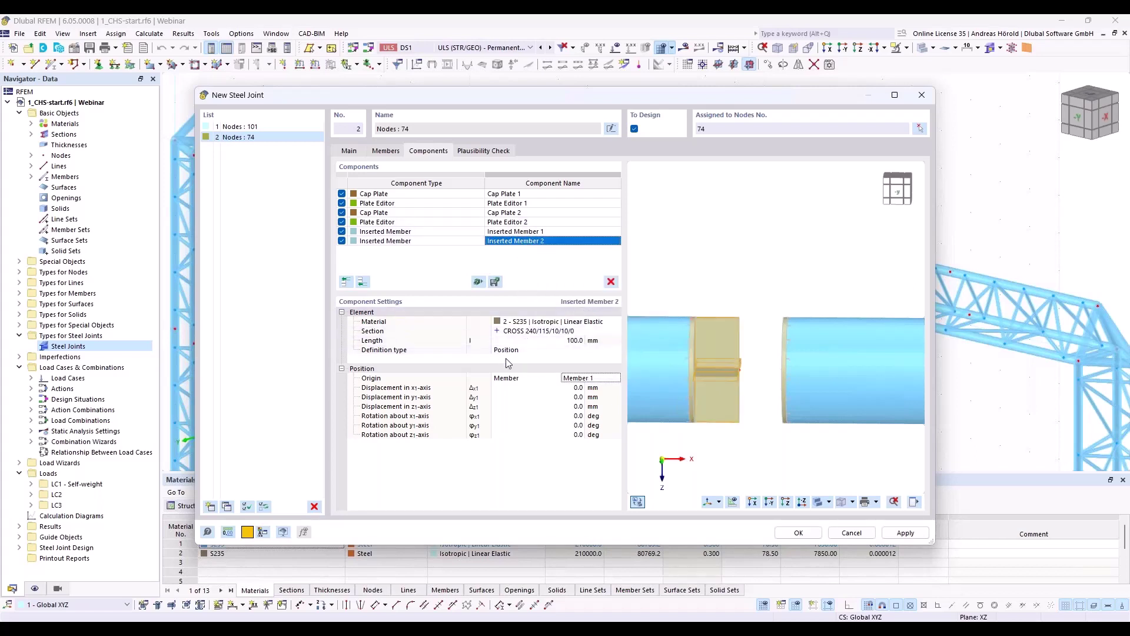
# - Set the position origin of the copied inserted member to Member 2
pyautogui.click(585, 380)
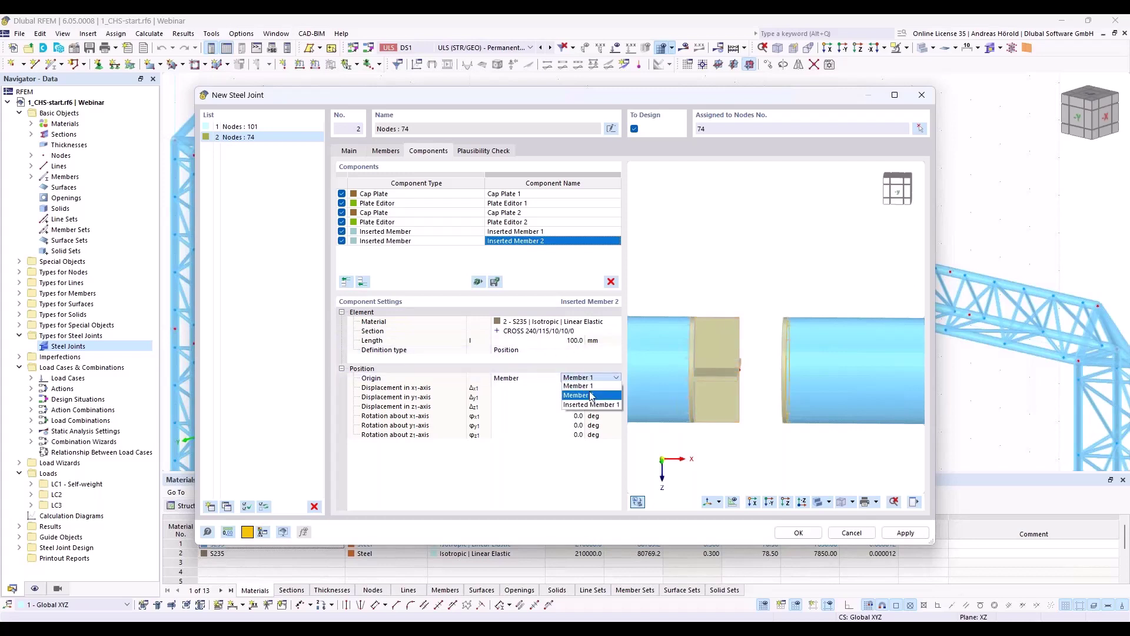
pyautogui.click(592, 398)
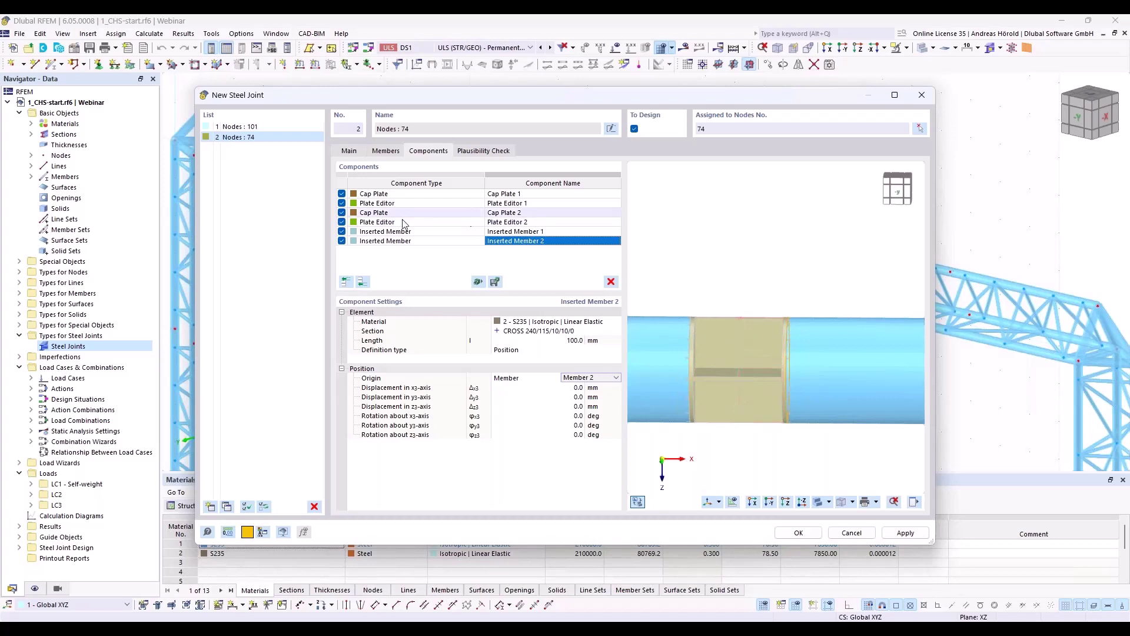
# - Add a plate component at the end of the list with width and height both 240 mm
pyautogui.click(362, 283)
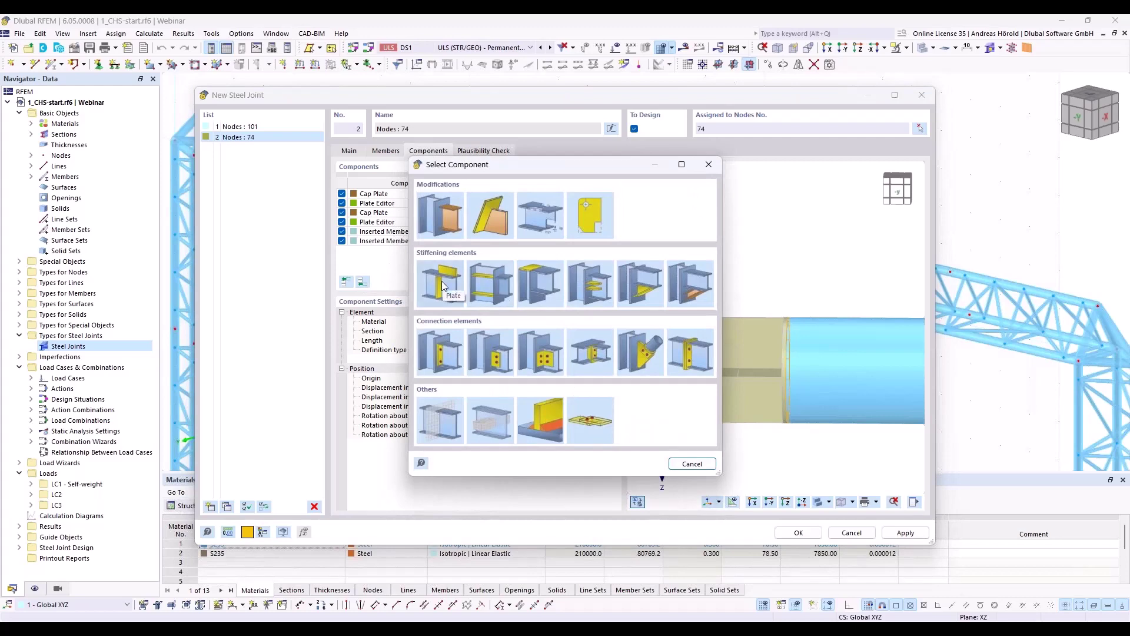
pyautogui.click(442, 284)
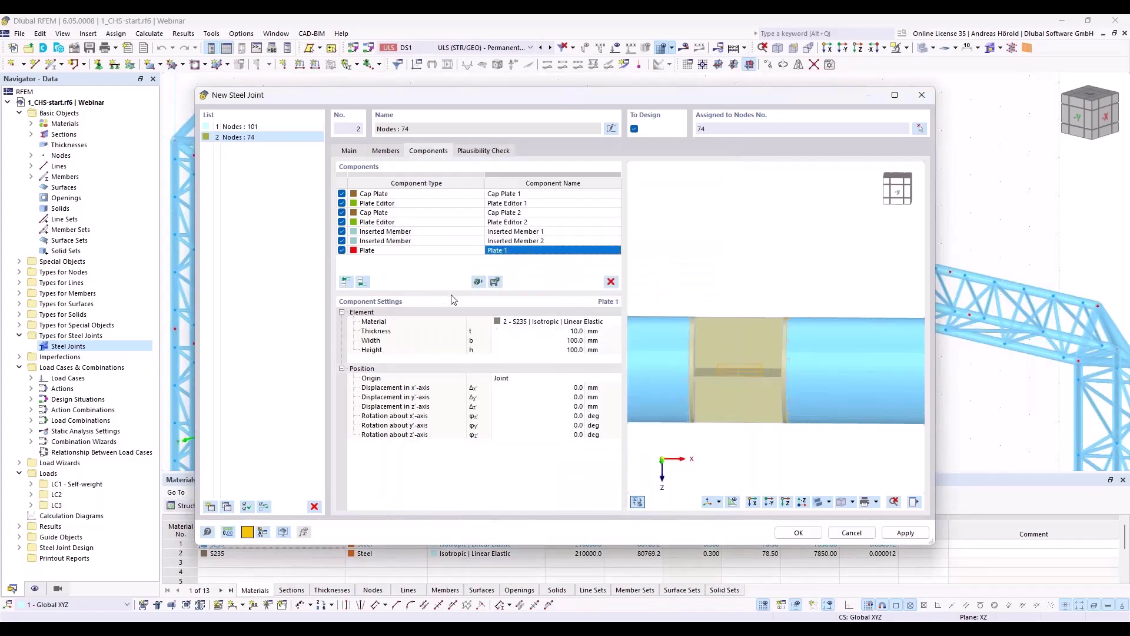
pyautogui.click(575, 341)
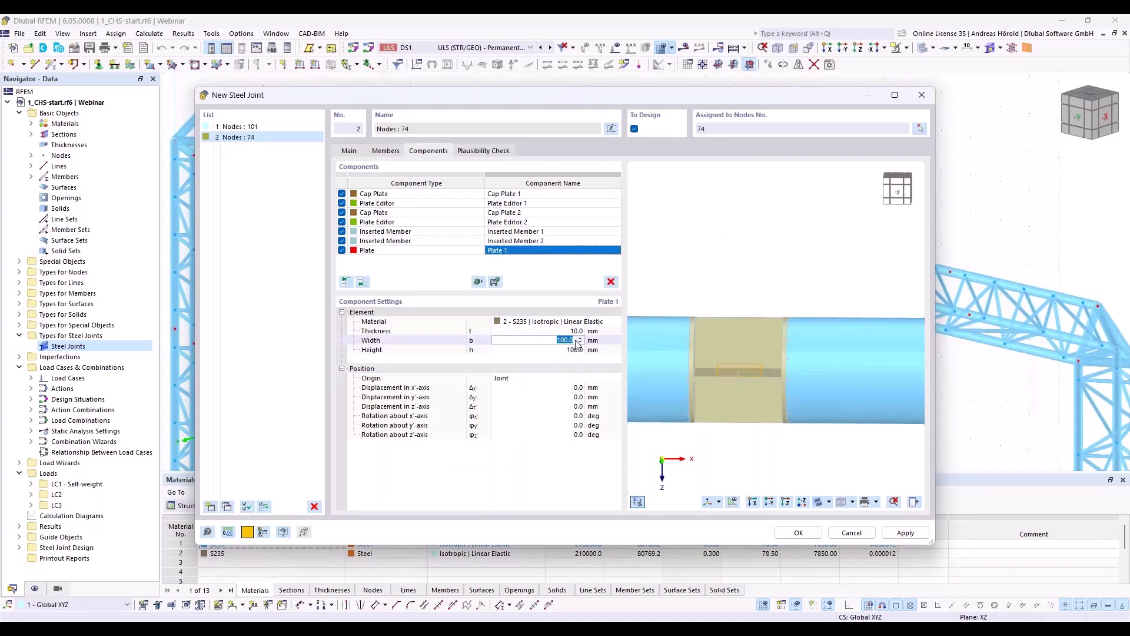
pyautogui.write('240')
pyautogui.press('Tab')
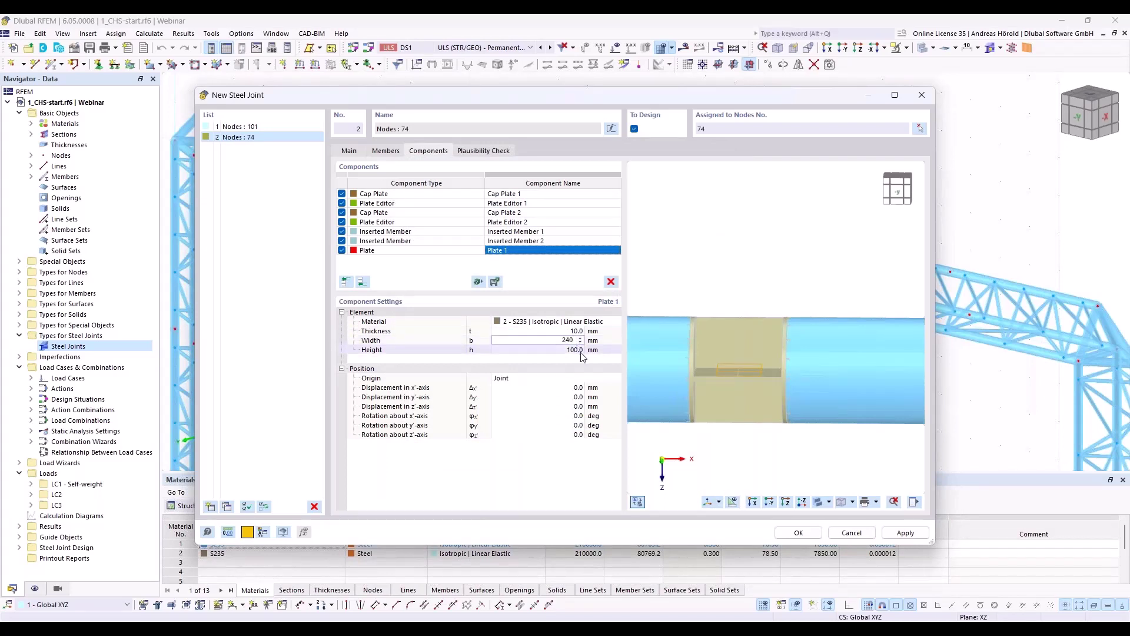
pyautogui.write('240')
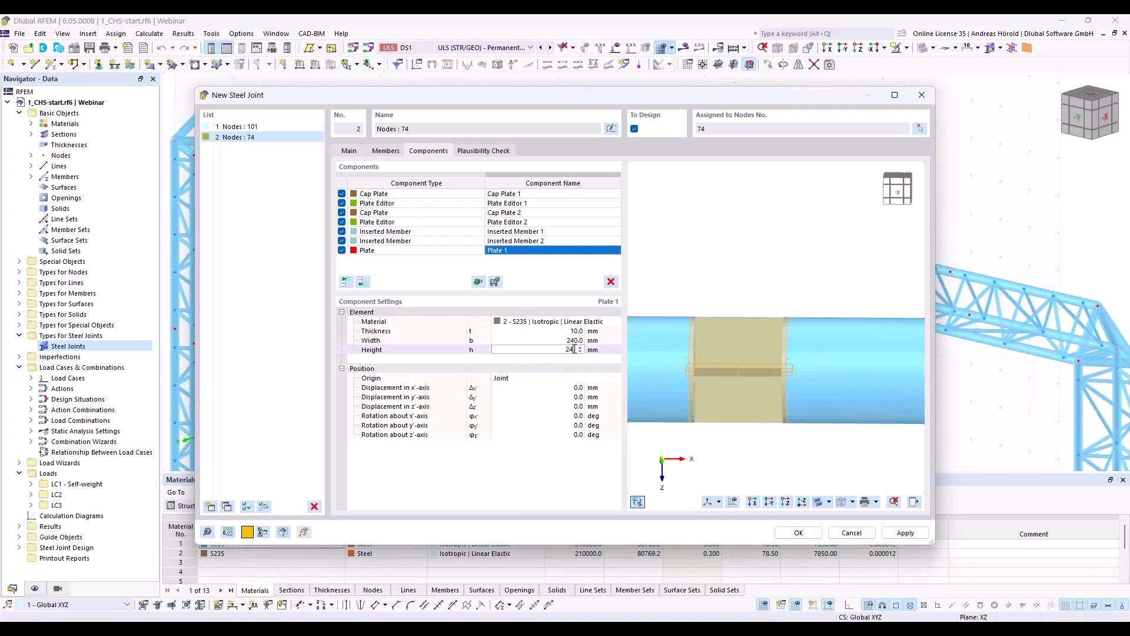
# - Rotate the new plate 90° about its y'-axis so that it stands across the chord between the inserted members
pyautogui.click(579, 389)
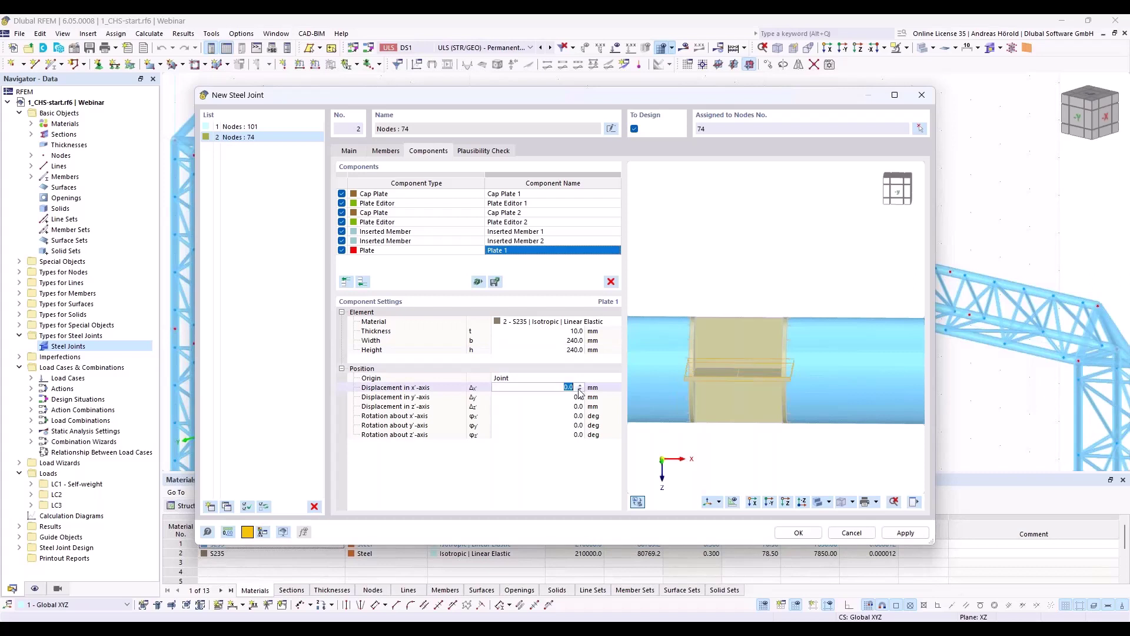
pyautogui.click(580, 425)
pyautogui.write('90')
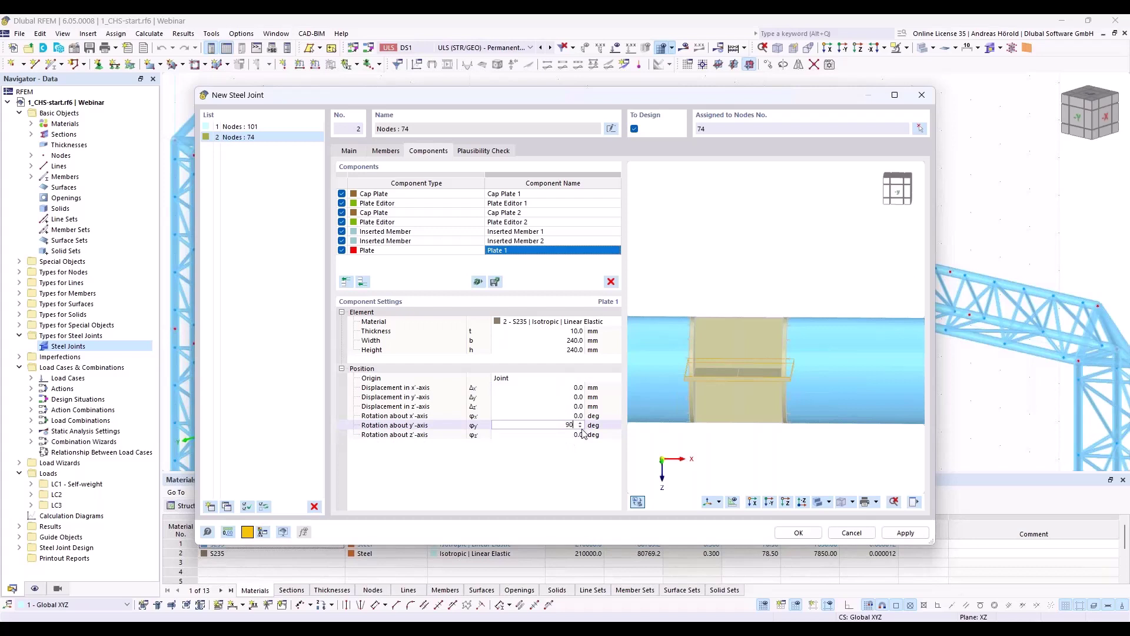
pyautogui.press('Tab')
pyautogui.keyDown('ctrl'); pyautogui.moveTo(820, 483); pyautogui.dragTo(748, 474, button='middle'); pyautogui.keyUp('ctrl')
pyautogui.scroll(5, 741, 441)
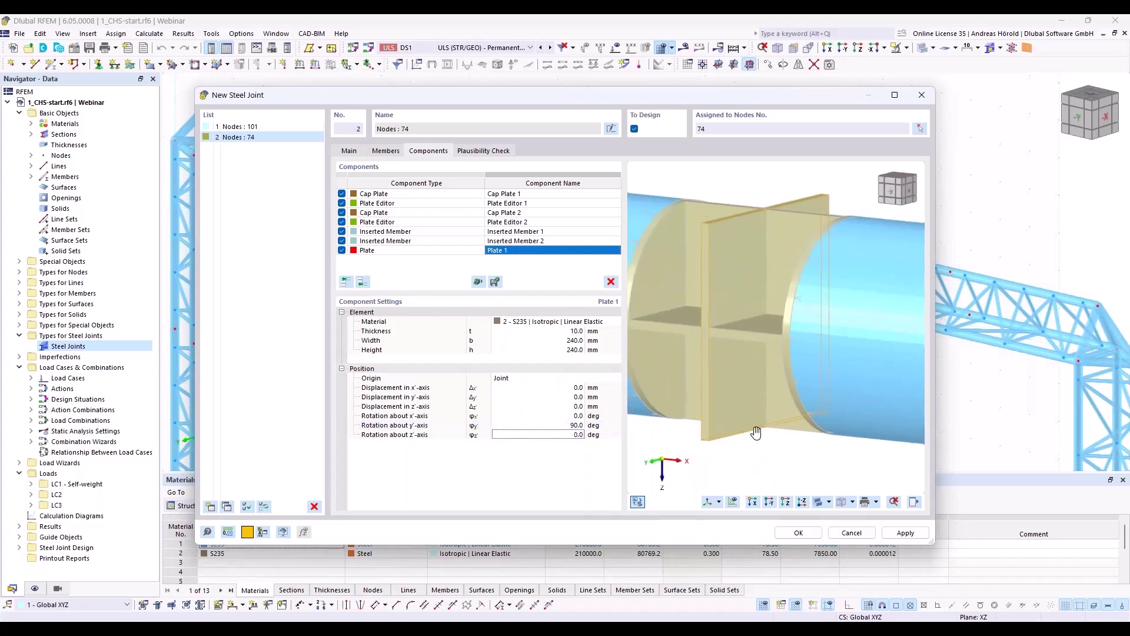
pyautogui.keyDown('ctrl'); pyautogui.moveTo(776, 434); pyautogui.dragTo(740, 450, button='middle'); pyautogui.keyUp('ctrl')
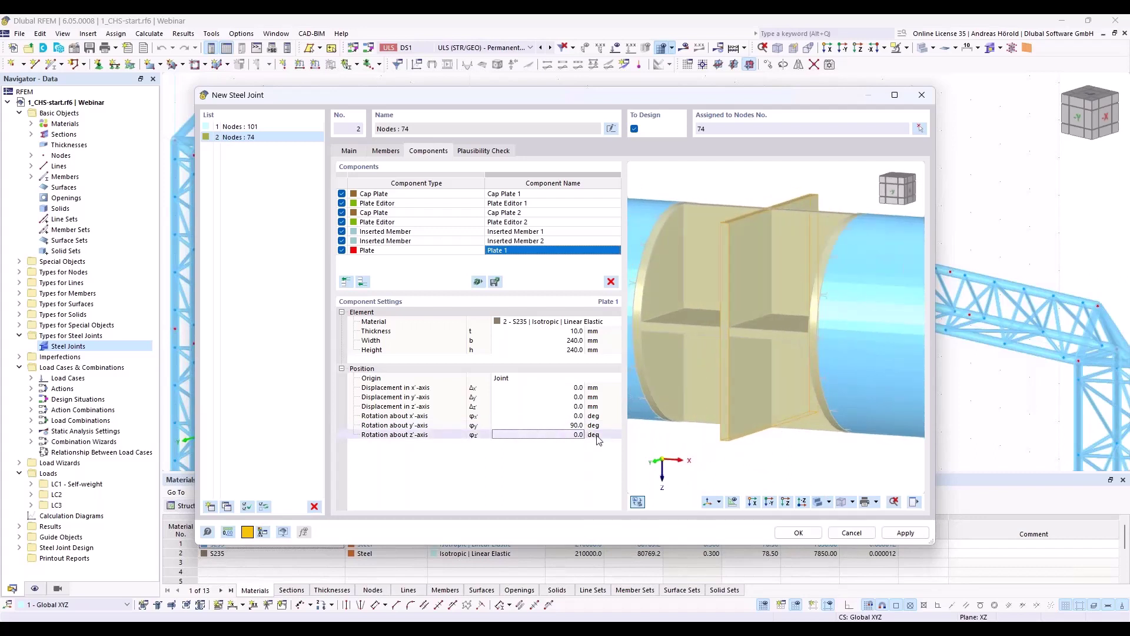
# - Set the plate's displacement in the x'-axis to 5 mm
pyautogui.click(577, 388)
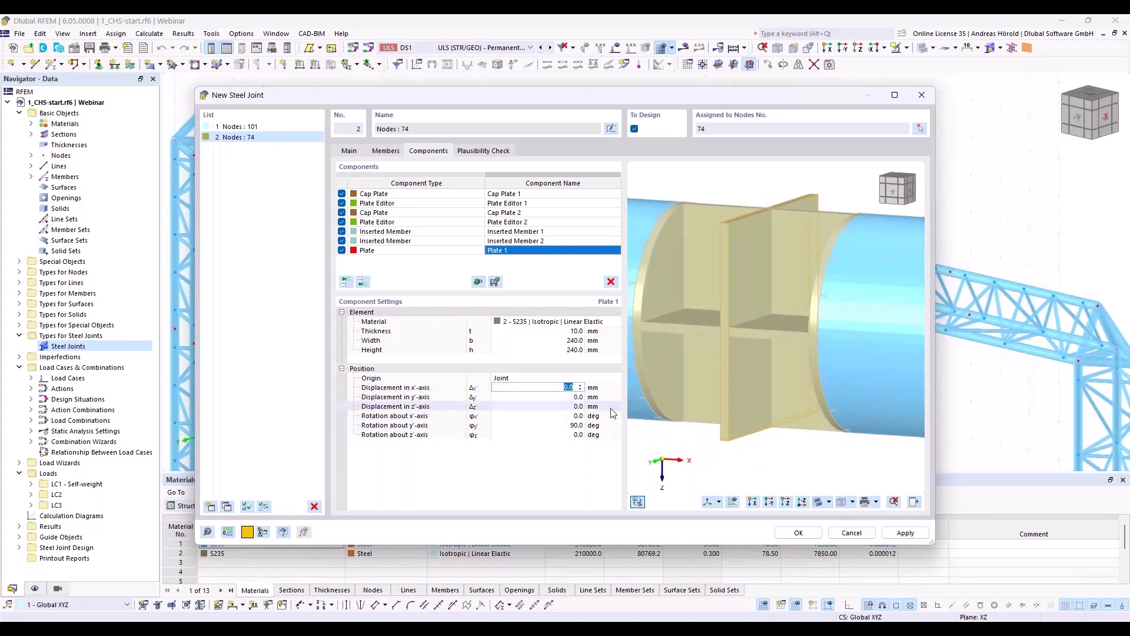
pyautogui.write('5')
pyautogui.press('Tab')
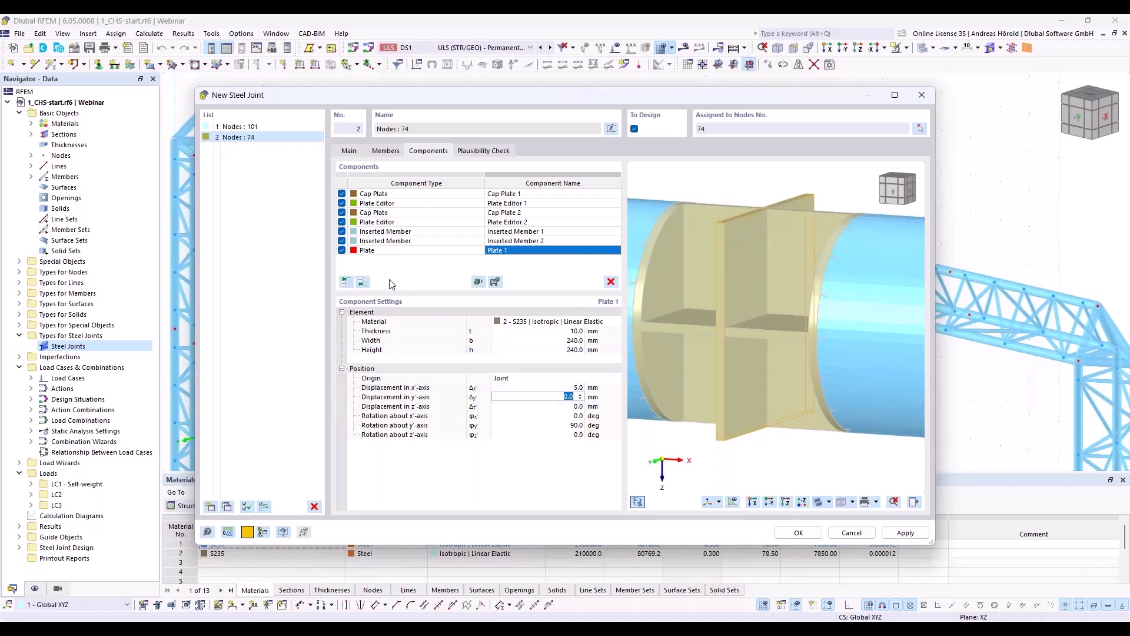
# - Add a plate editor component at the end of the list and choose Plate 1 as the plate to modify
pyautogui.click(362, 281)
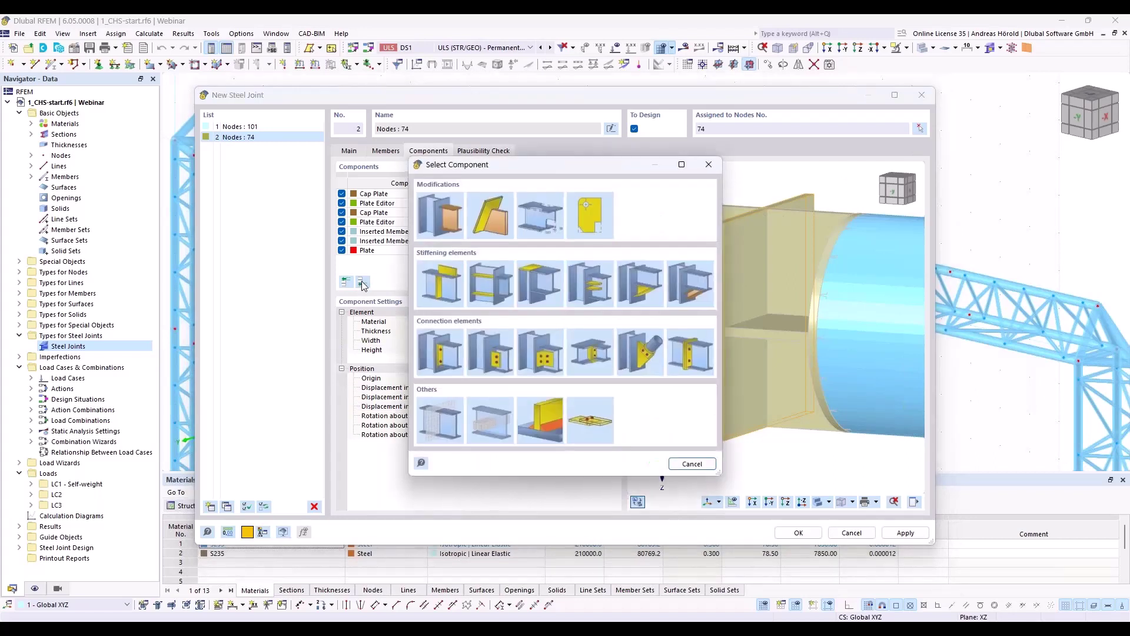
pyautogui.click(595, 217)
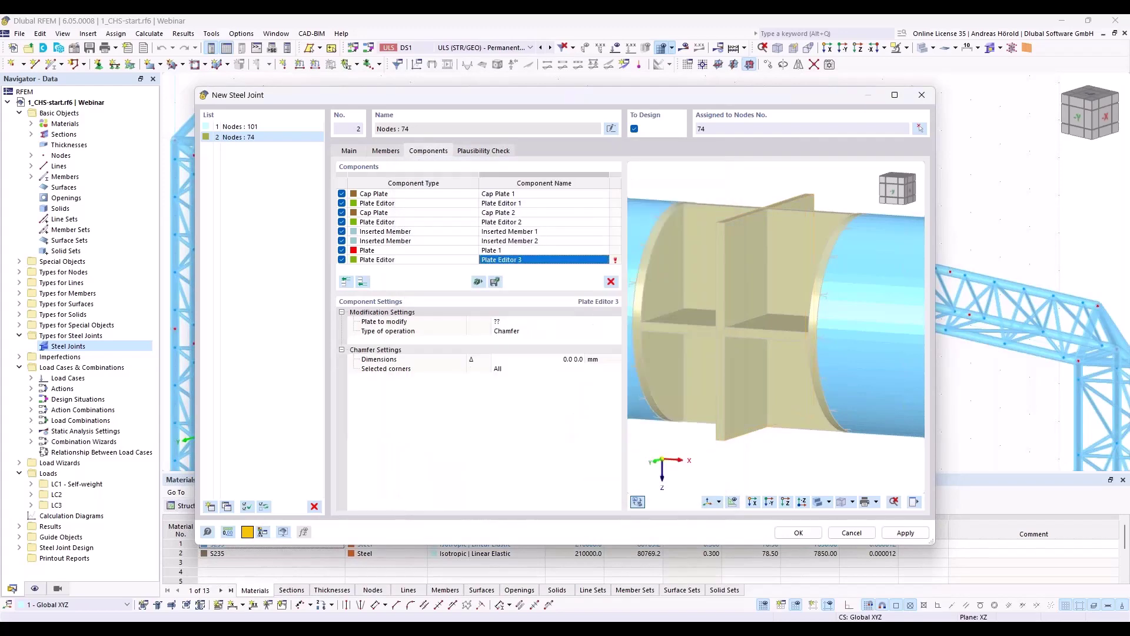
pyautogui.click(513, 324)
pyautogui.click(515, 325)
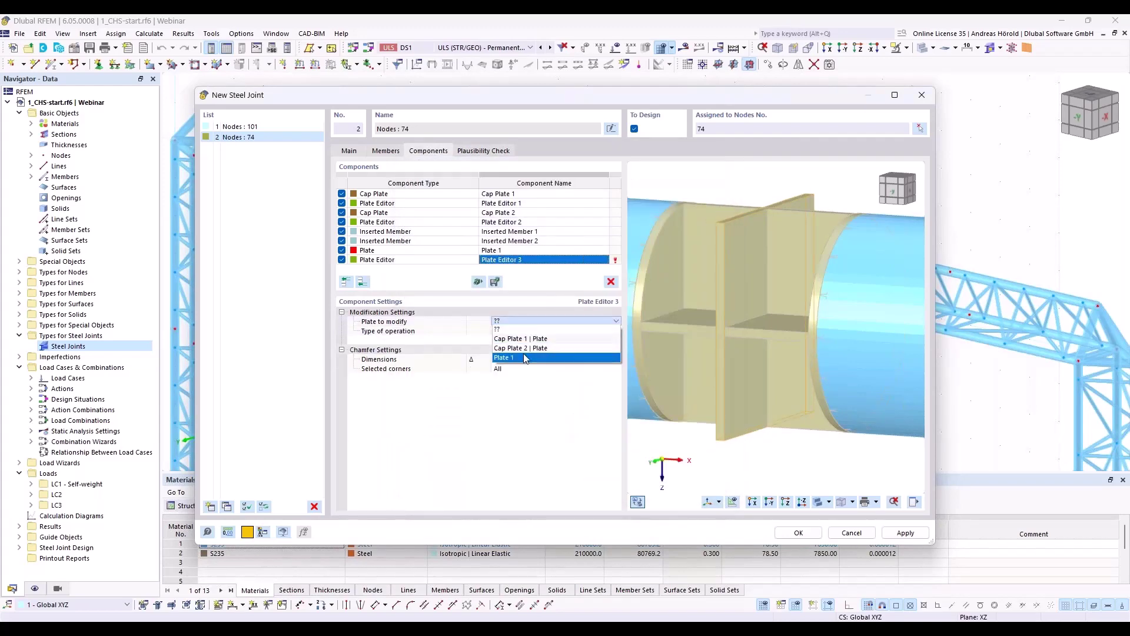
pyautogui.click(526, 359)
# - Change the plate editor's operation to Rounding with a 120 mm radius on all corners
pyautogui.click(533, 332)
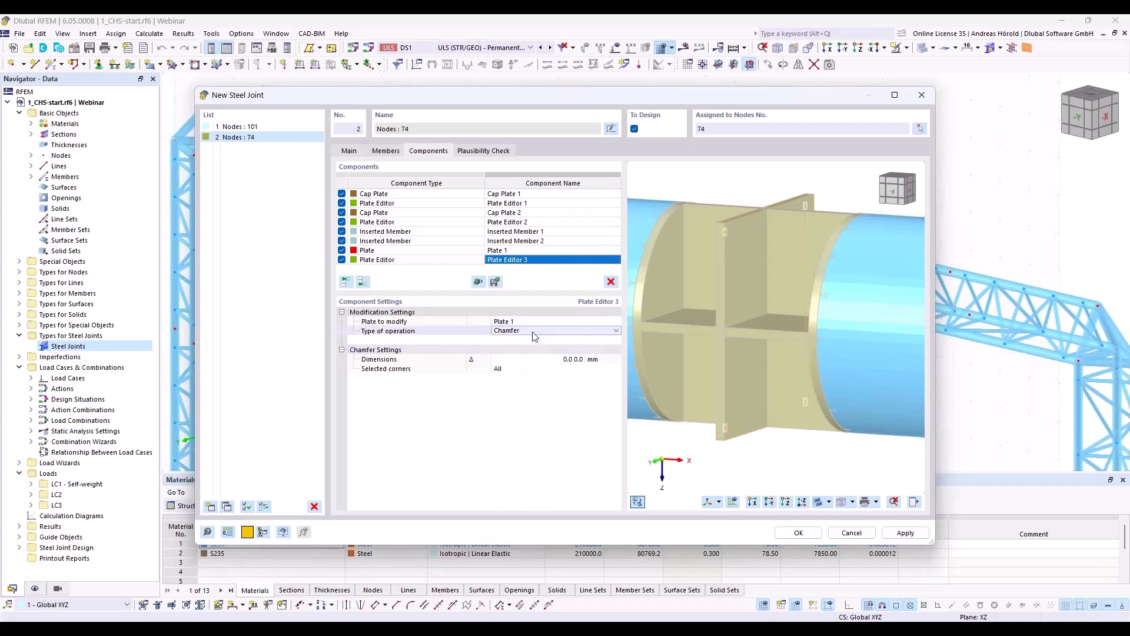
pyautogui.click(534, 333)
pyautogui.click(533, 356)
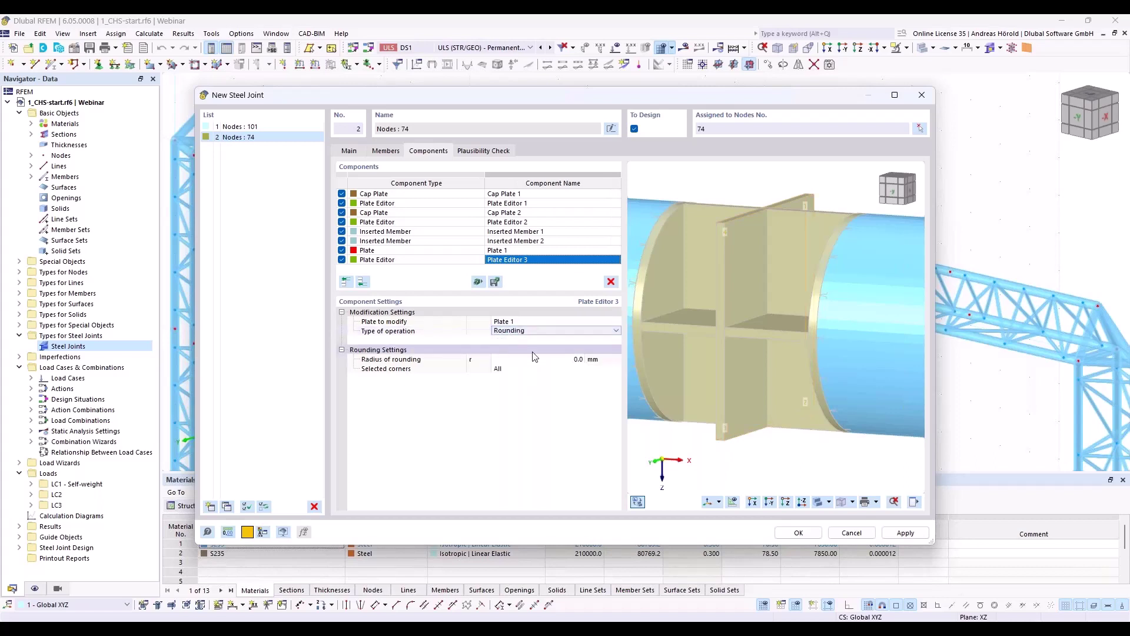
pyautogui.click(564, 359)
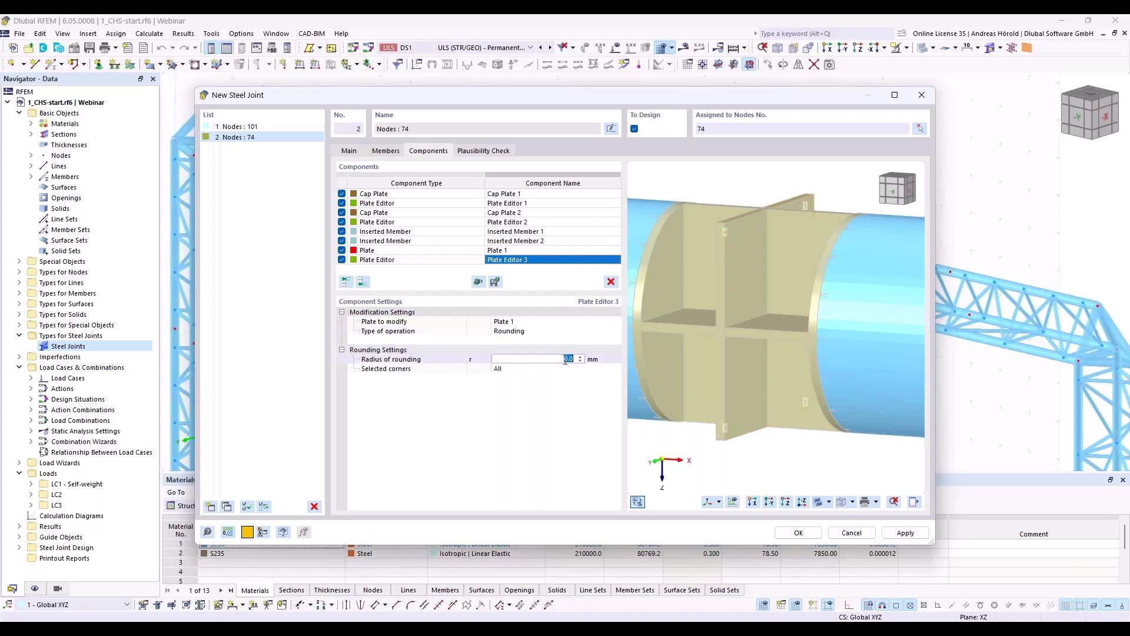
pyautogui.write('120')
pyautogui.press('Tab')
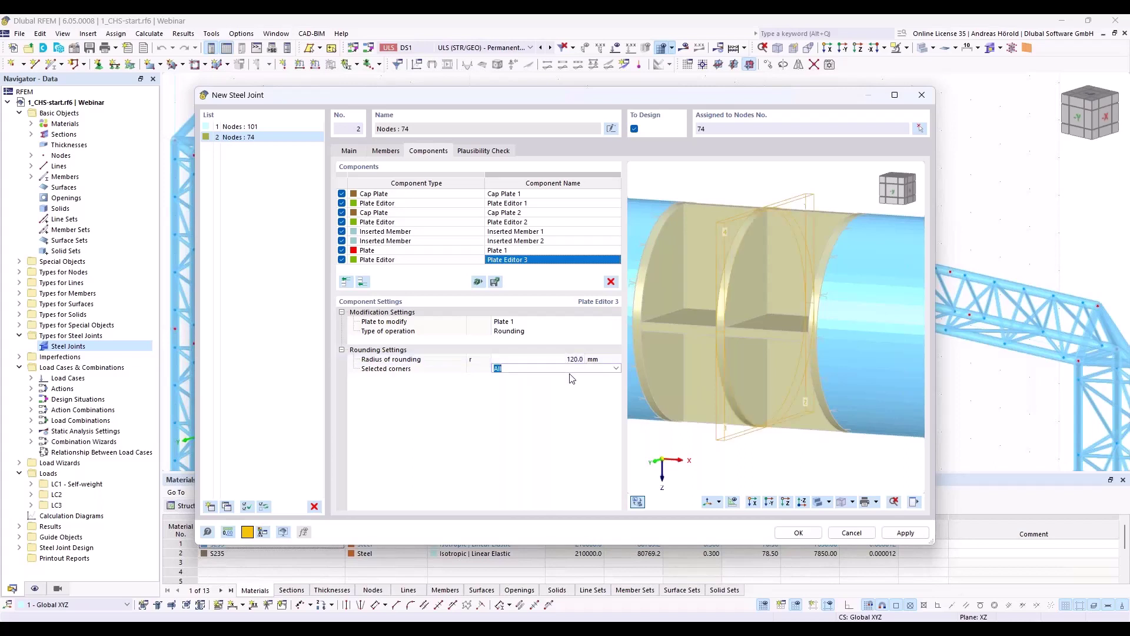
pyautogui.click(556, 384)
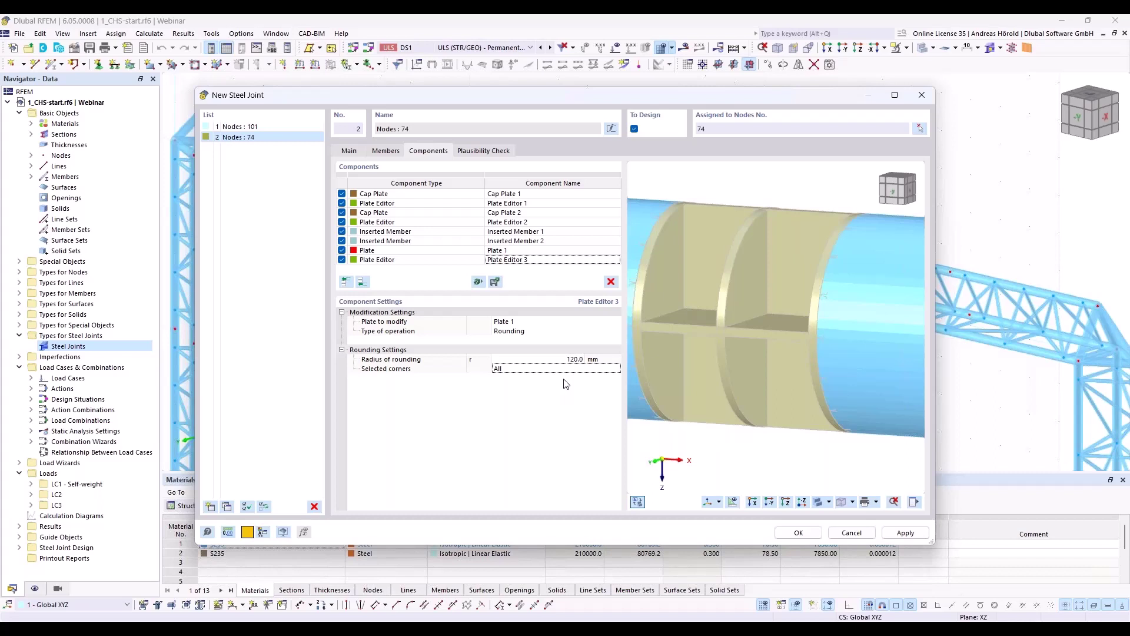
# - Copy Plate 1 together with its rounding plate editor to the end of the component list
pyautogui.click(451, 252)
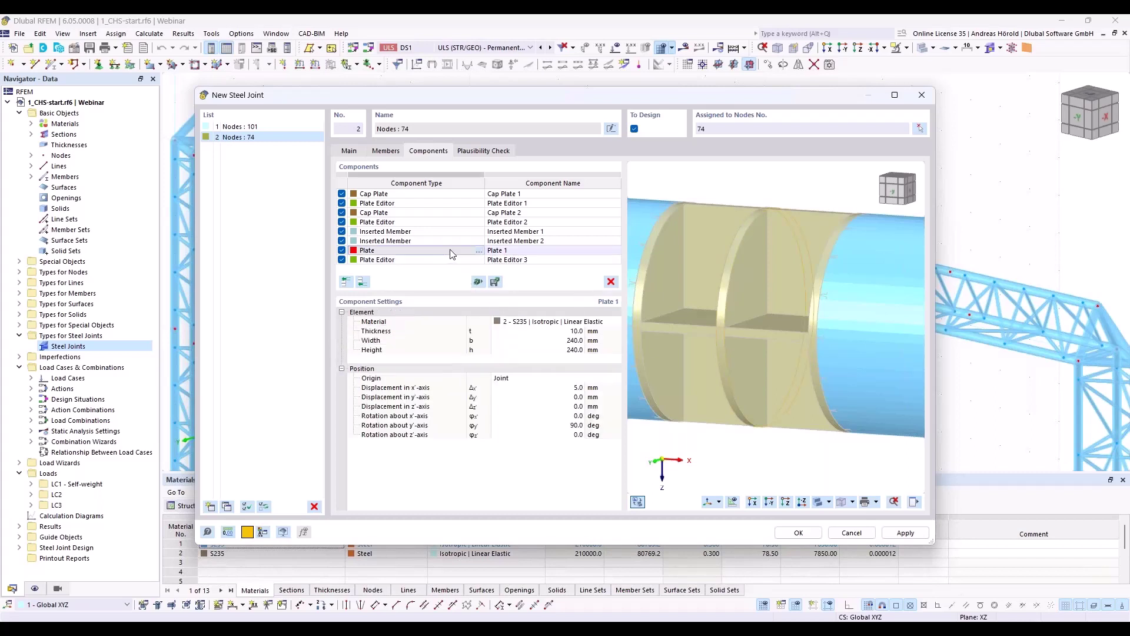
pyautogui.keyDown('shift'); pyautogui.click(444, 260); pyautogui.keyUp('shift')
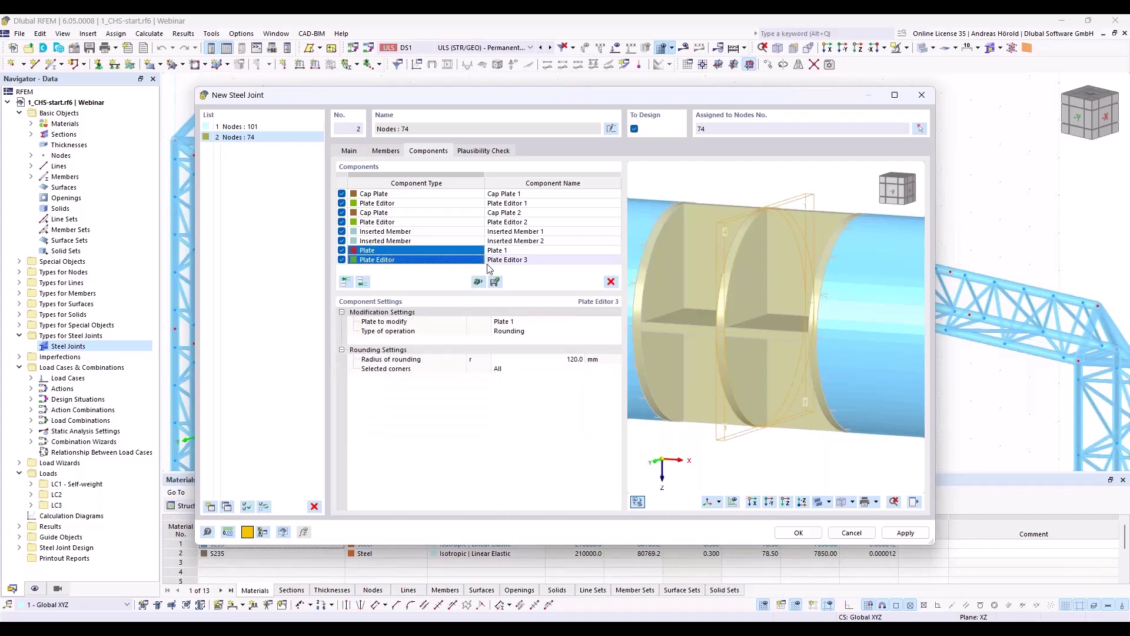
pyautogui.rightClick(384, 260)
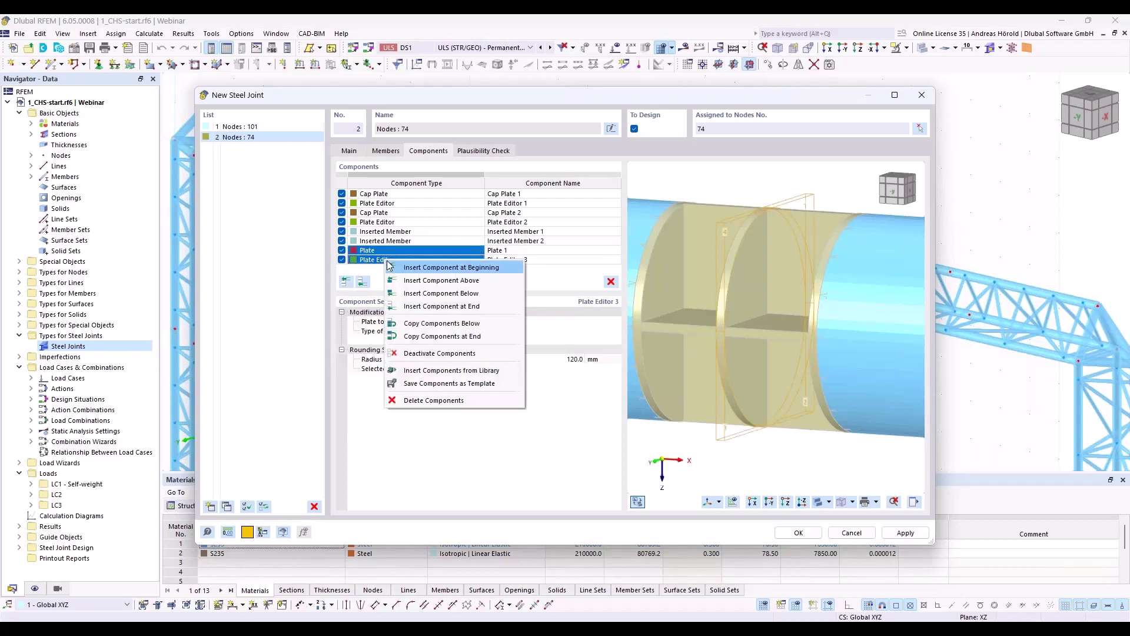
pyautogui.click(475, 337)
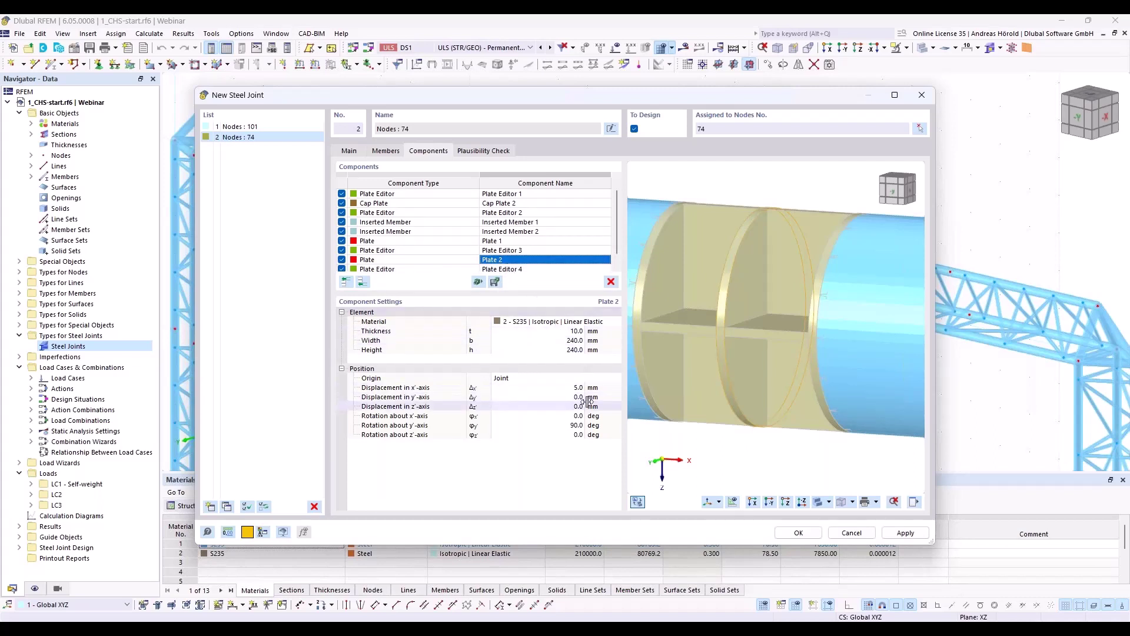
# - Set the copied plate's displacement in the x'-axis to -5 mm and check the rounding settings of its plate editor
pyautogui.click(568, 387)
pyautogui.write('-5')
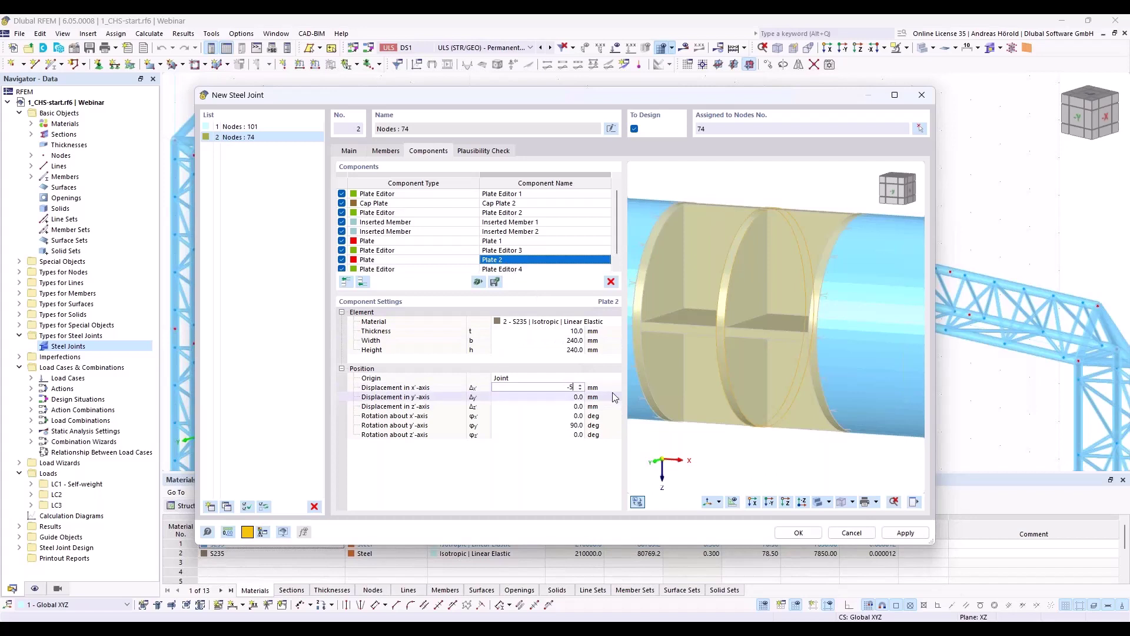
pyautogui.press('Tab')
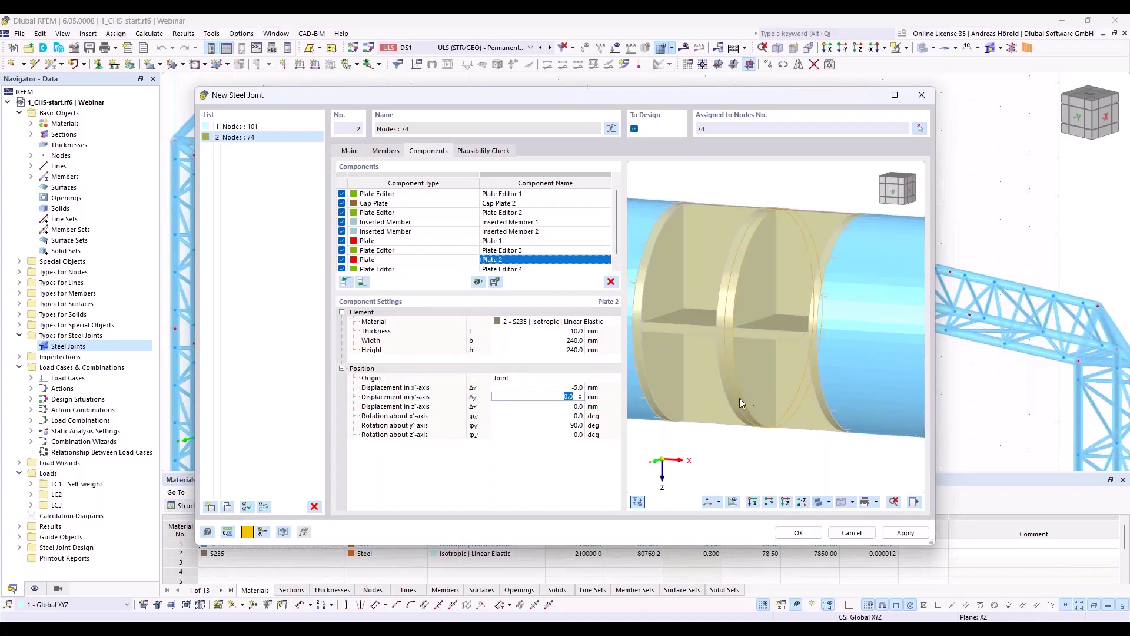
pyautogui.keyDown('ctrl'); pyautogui.moveTo(739, 398); pyautogui.dragTo(761, 417, button='middle'); pyautogui.keyUp('ctrl')
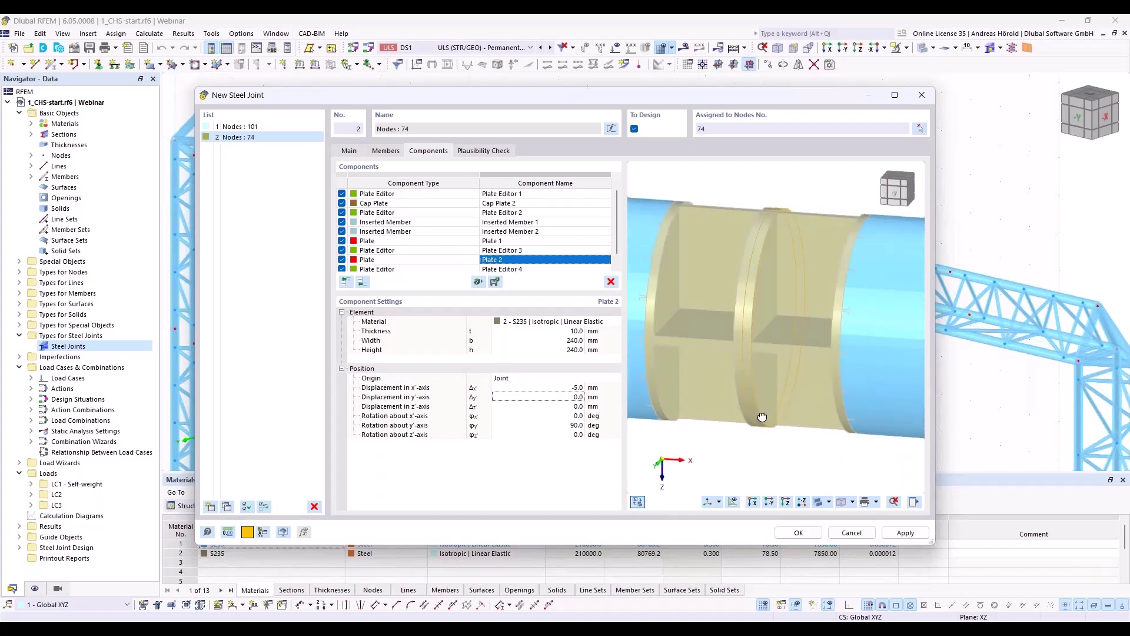
pyautogui.scroll(4, 739, 347)
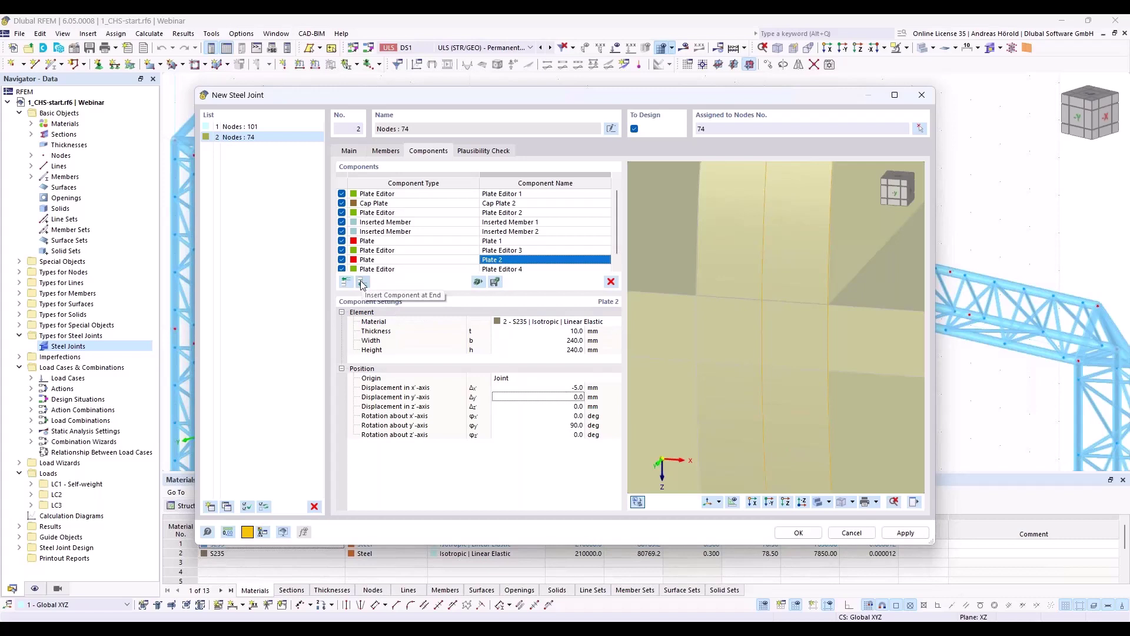
pyautogui.click(508, 268)
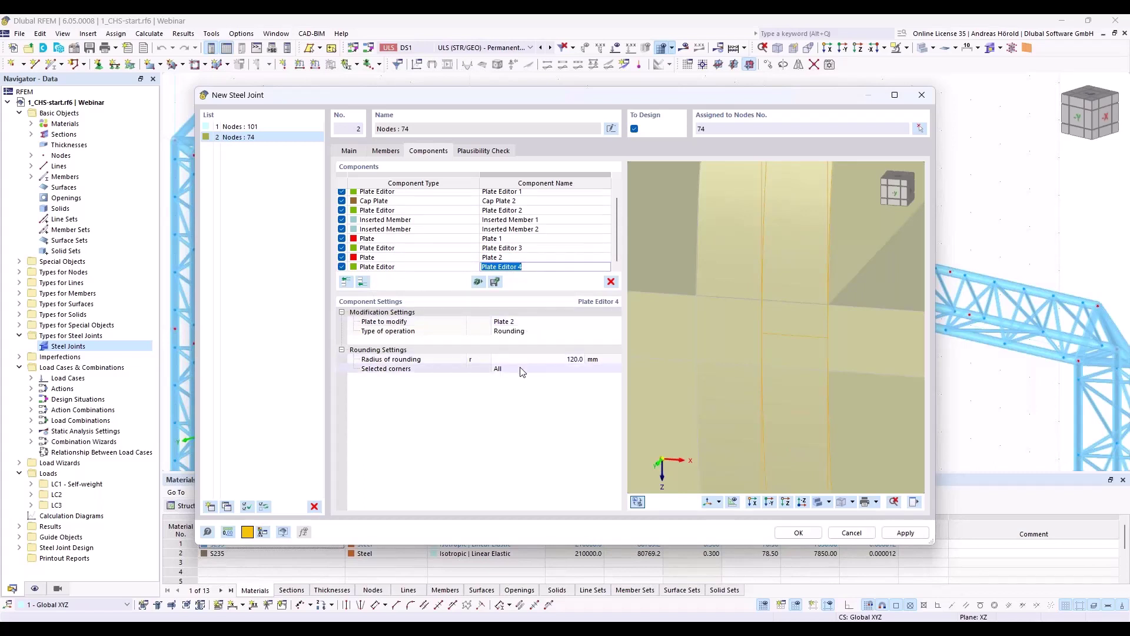
# - Add a member cut component at the end of the list and choose Inserted Member 1 as the member to cut
pyautogui.click(363, 282)
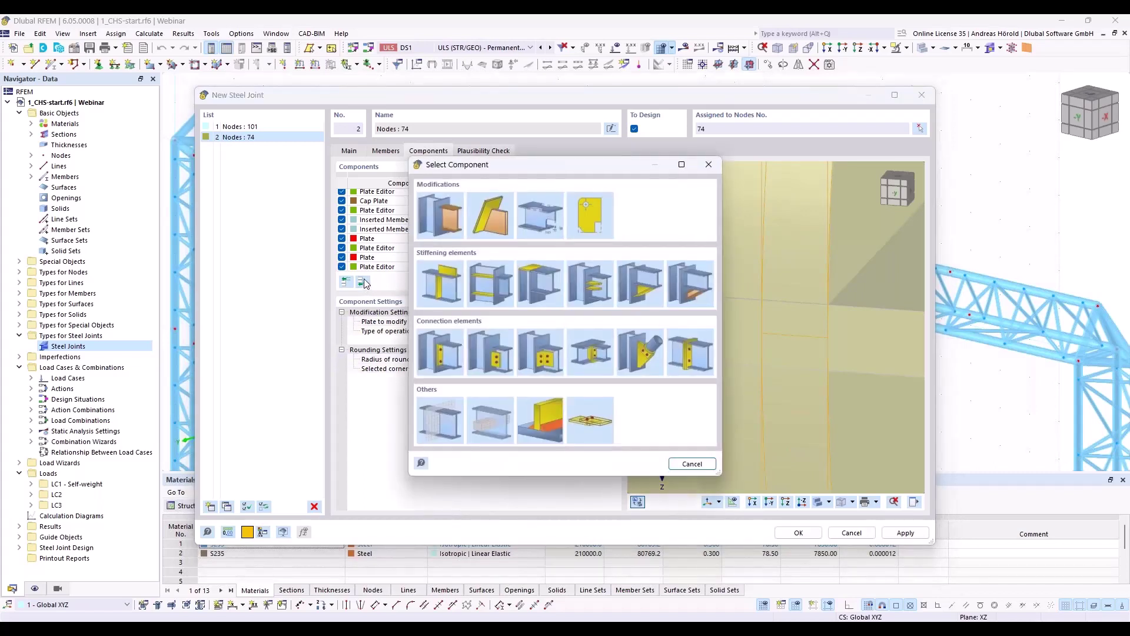
pyautogui.doubleClick(437, 217)
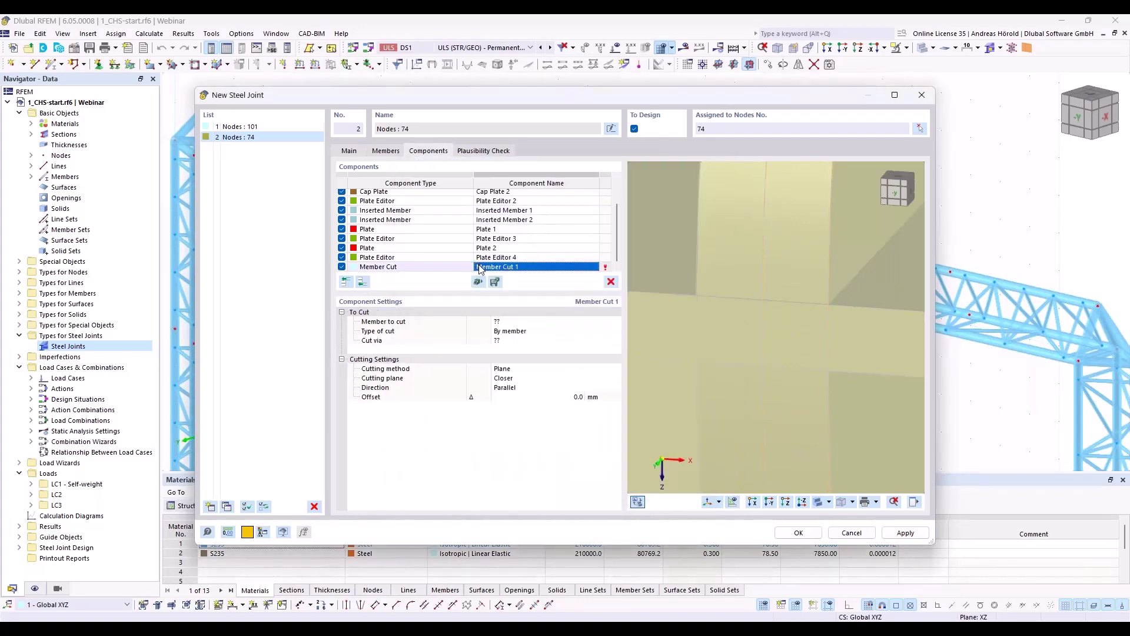
pyautogui.click(518, 323)
pyautogui.click(517, 323)
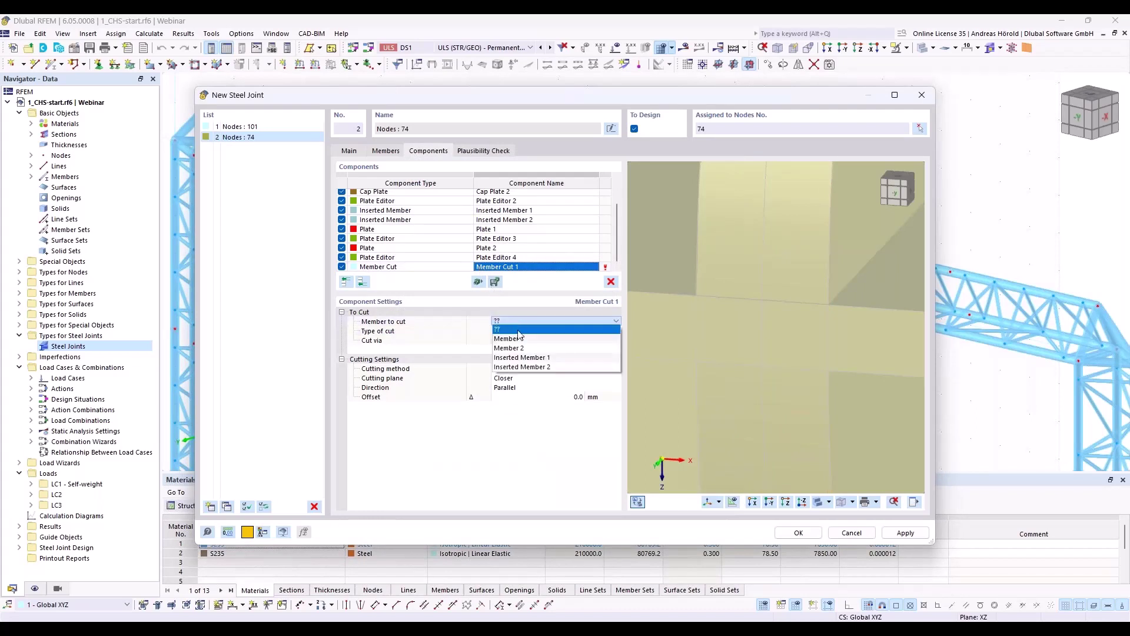
pyautogui.click(531, 358)
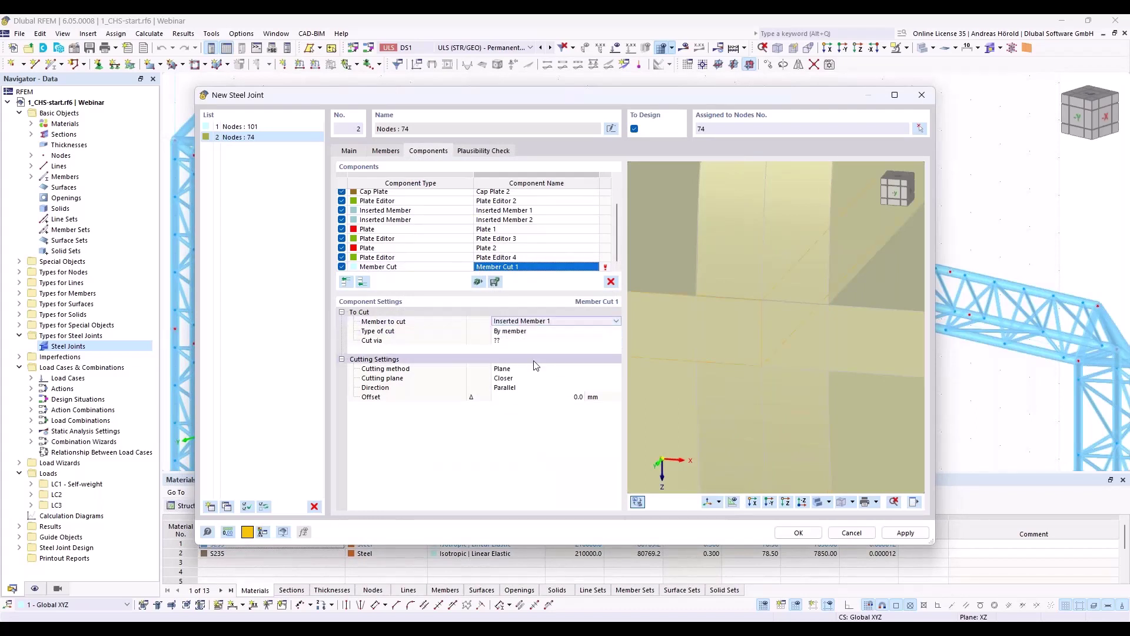
# - Set the member cut's type to By plate and cut Inserted Member 1 via Plate 1
pyautogui.click(520, 333)
pyautogui.click(521, 333)
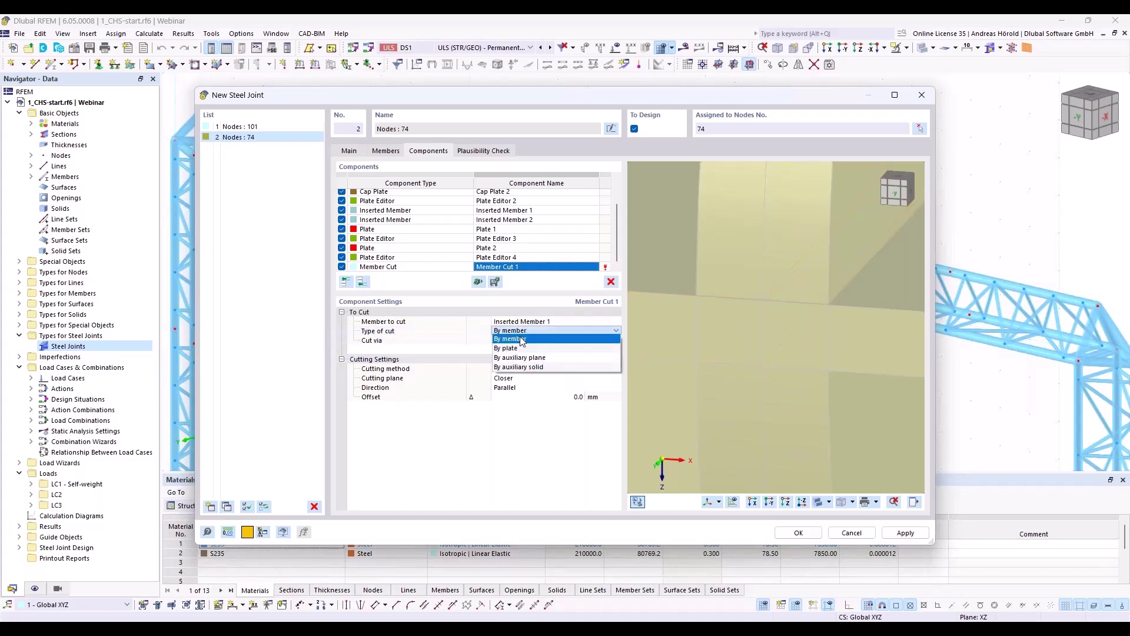
pyautogui.click(522, 352)
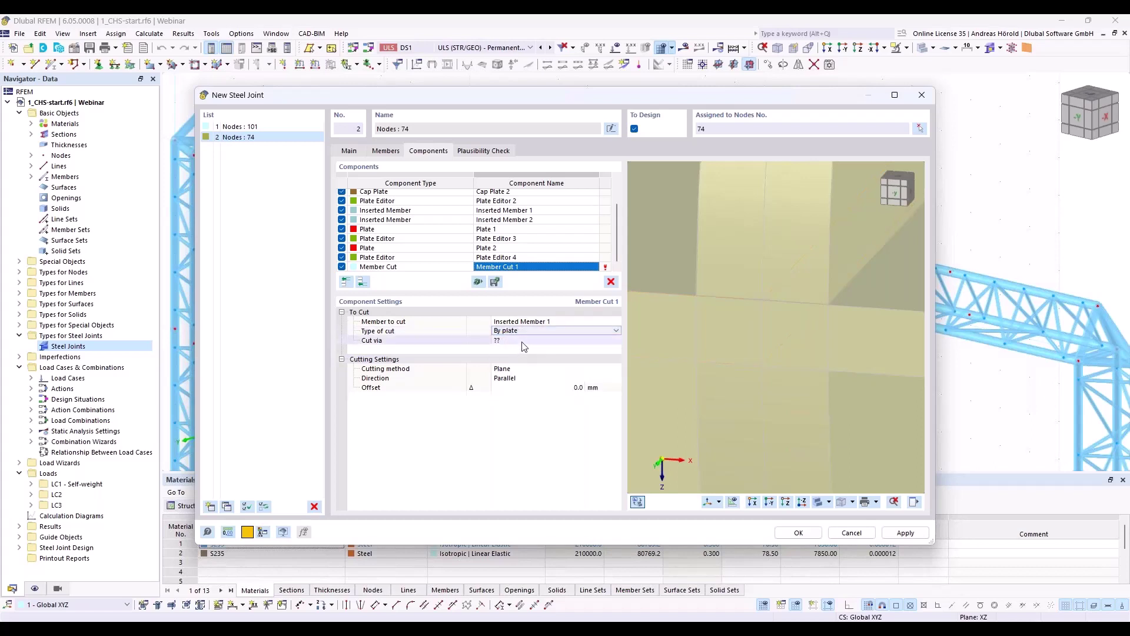
pyautogui.click(523, 341)
pyautogui.click(525, 341)
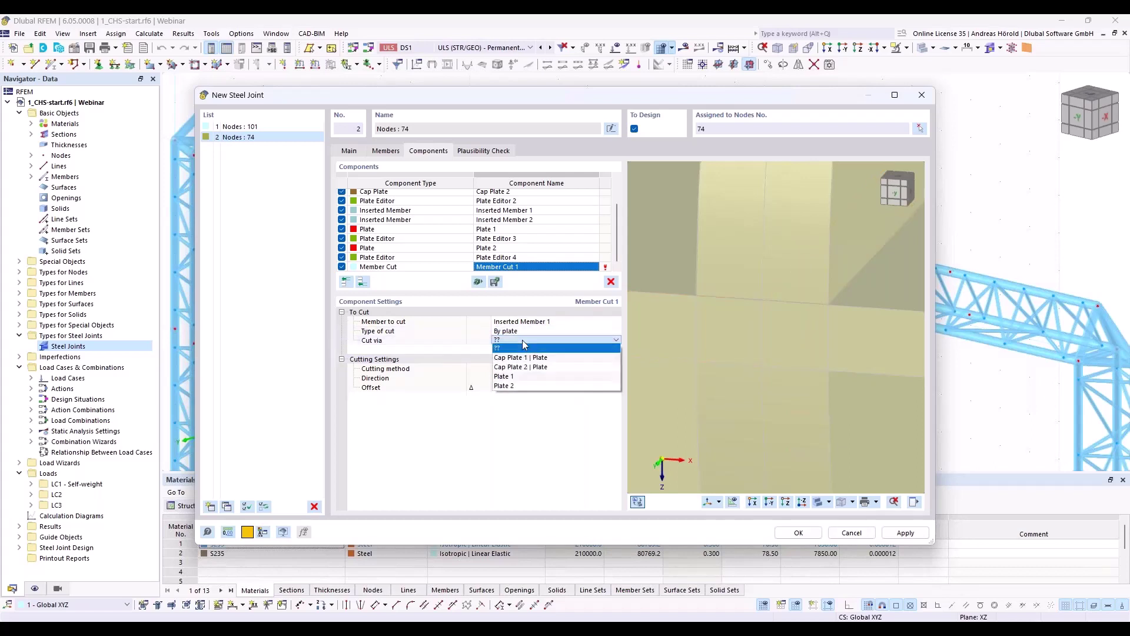
pyautogui.click(522, 378)
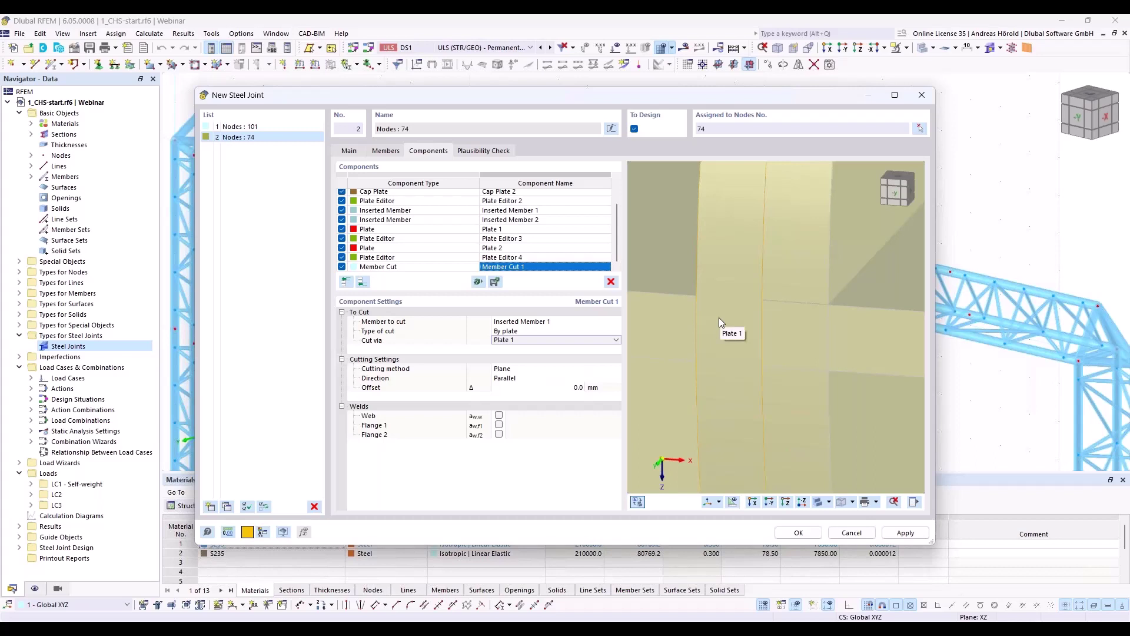
# - Examine in the preview how Inserted Member 1 meets Plate 1 between the cap plates
pyautogui.keyDown('ctrl'); pyautogui.moveTo(718, 322); pyautogui.dragTo(717, 326, button='middle'); pyautogui.keyUp('ctrl')
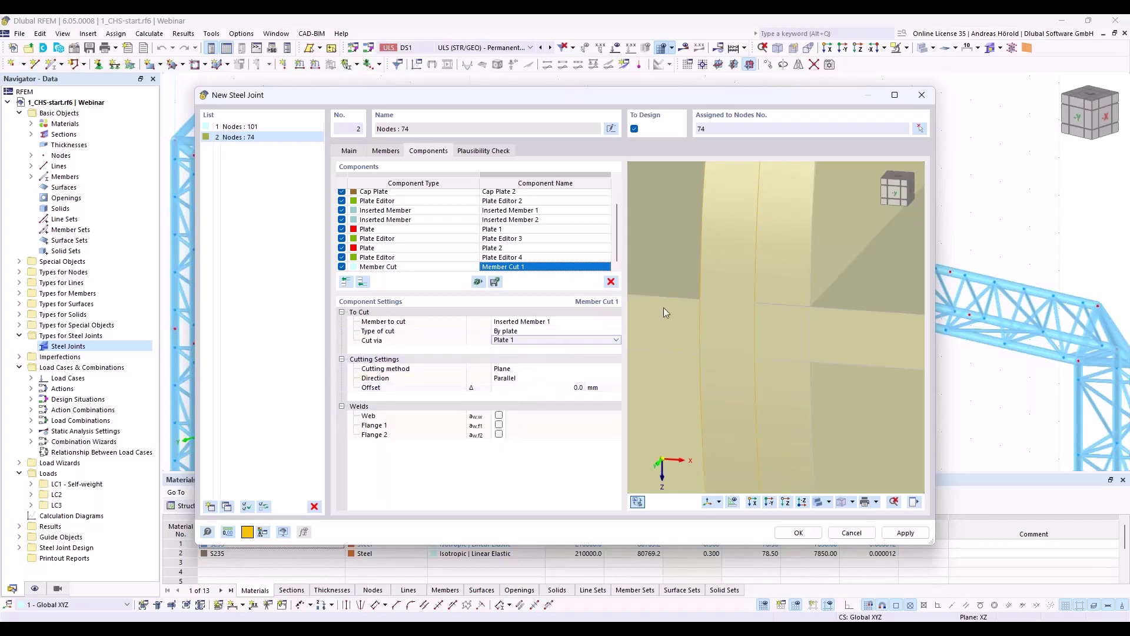
pyautogui.scroll(-4, 664, 307)
pyautogui.moveTo(663, 308); pyautogui.dragTo(772, 347, button='middle')
pyautogui.scroll(-5, 797, 330)
pyautogui.scroll(2, 797, 329)
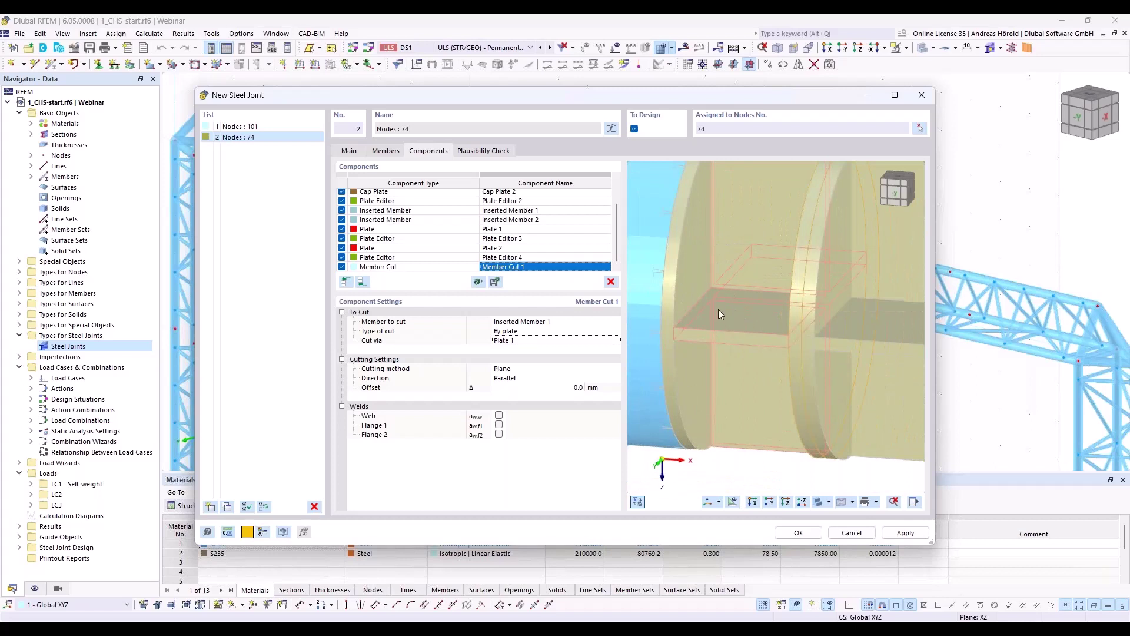
pyautogui.scroll(5, 718, 309)
pyautogui.scroll(2, 772, 364)
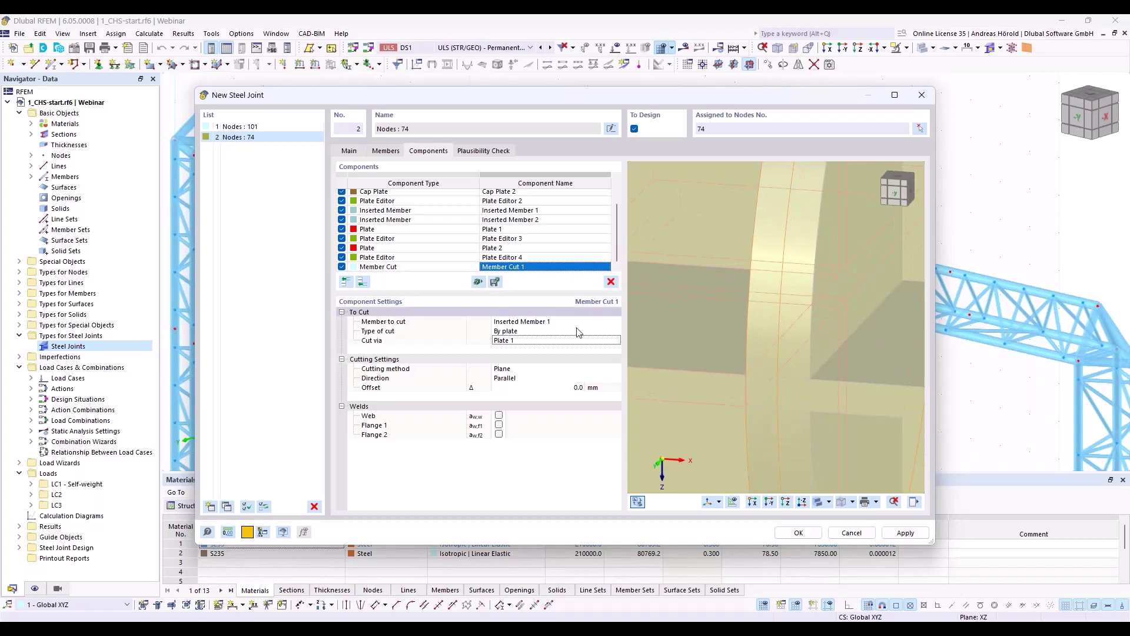
# - Copy the member cut to the end of the component list and set the copy to cut Inserted Member 2 via Plate 2
pyautogui.rightClick(429, 270)
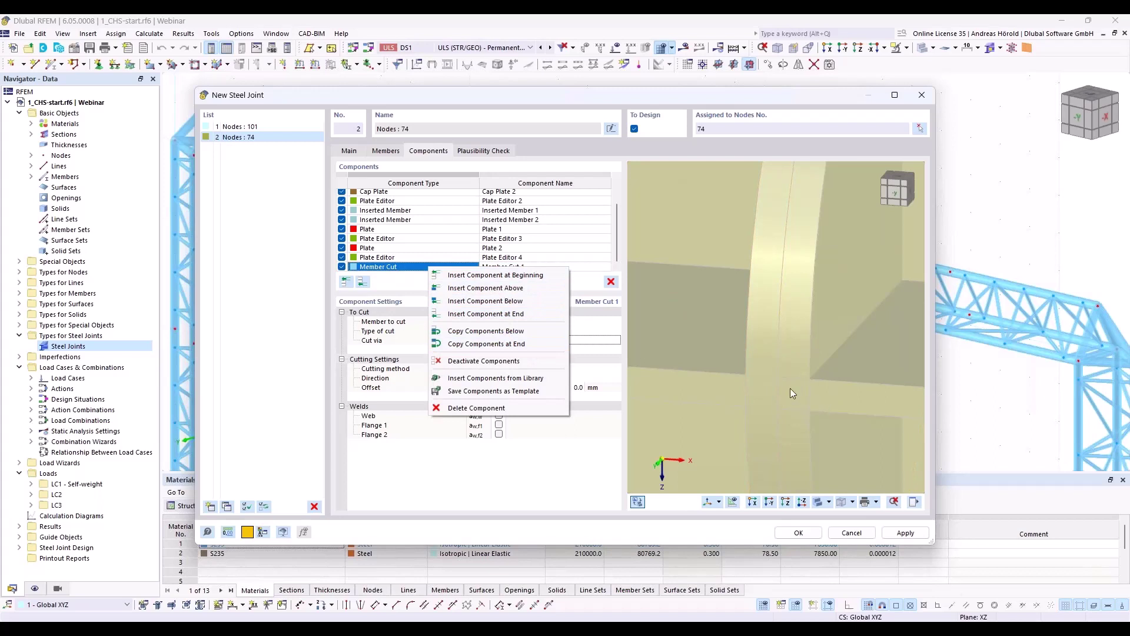
pyautogui.click(486, 345)
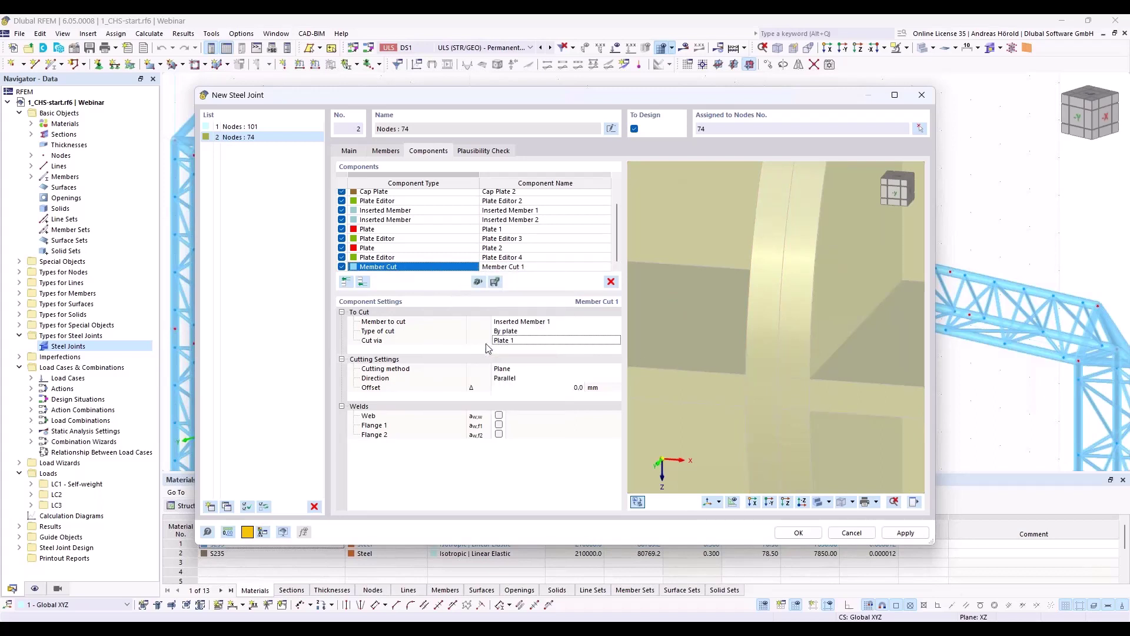
pyautogui.click(551, 322)
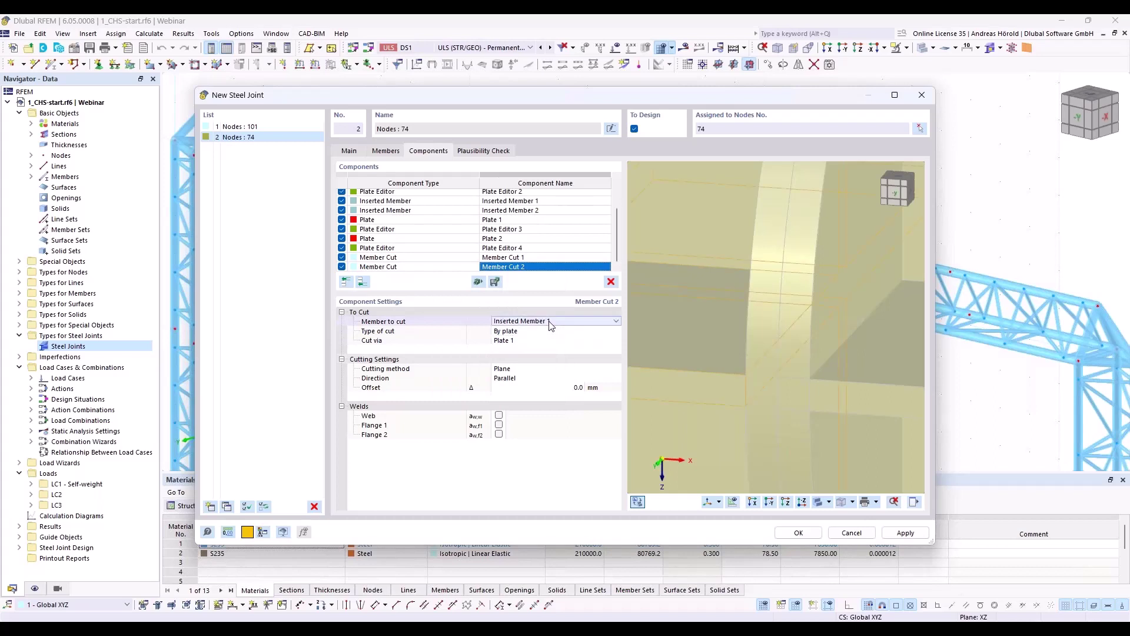
pyautogui.click(550, 322)
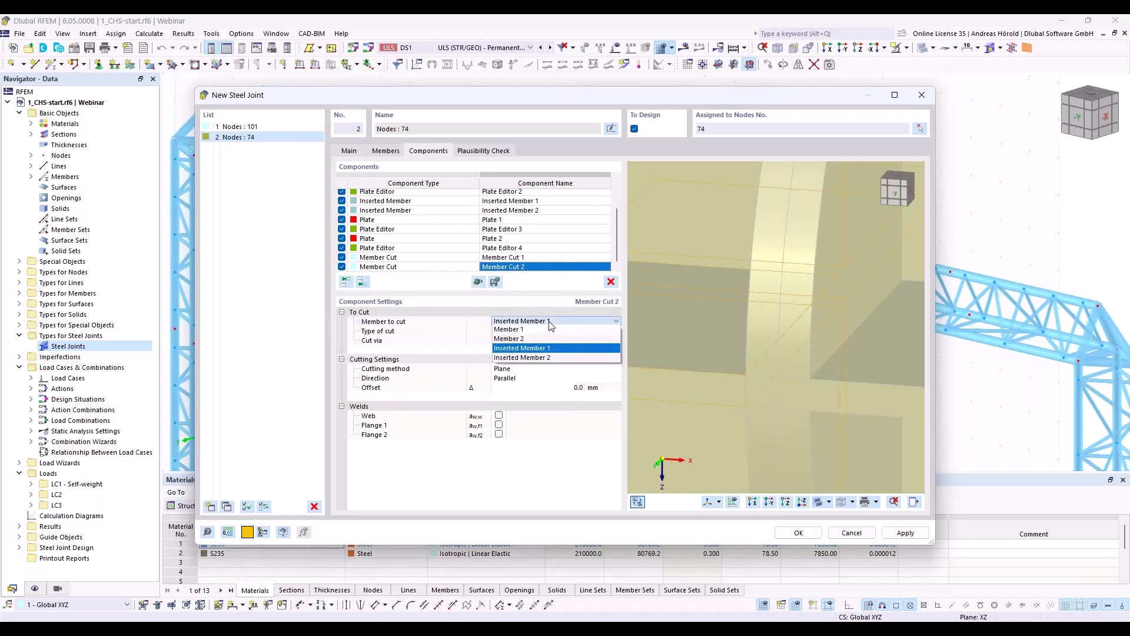
pyautogui.click(549, 355)
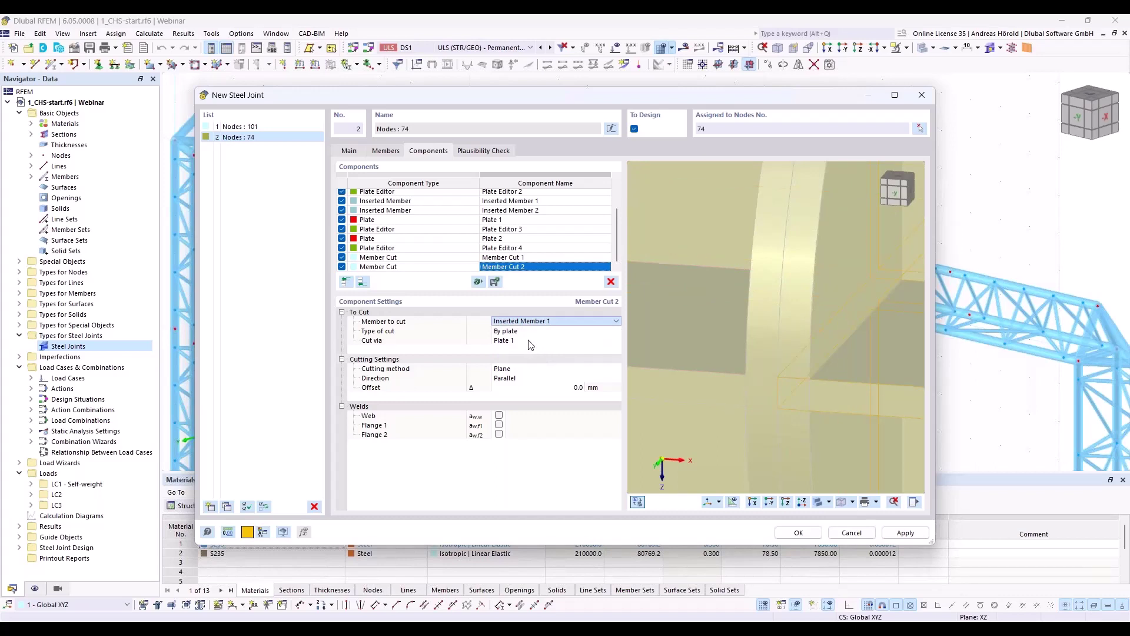
pyautogui.click(532, 343)
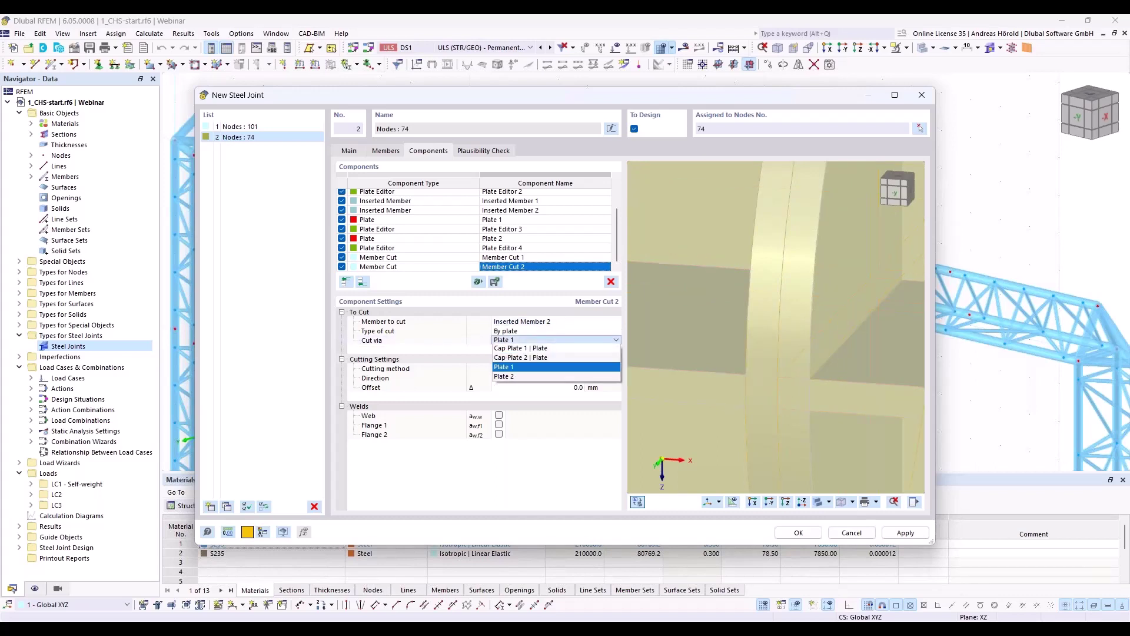
pyautogui.click(527, 380)
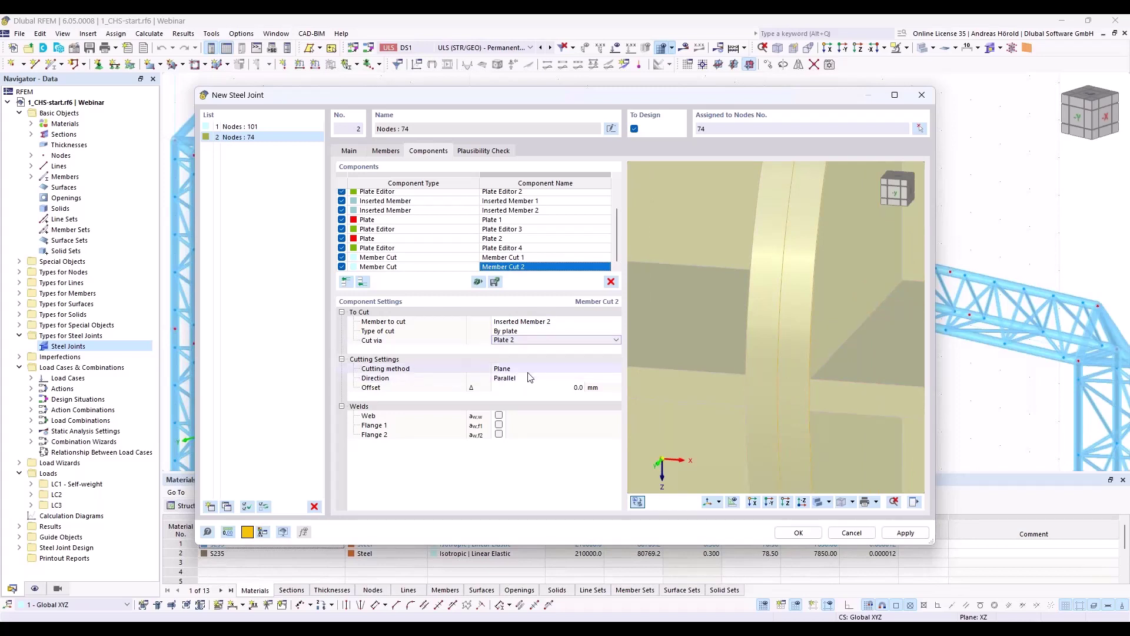
pyautogui.click(538, 387)
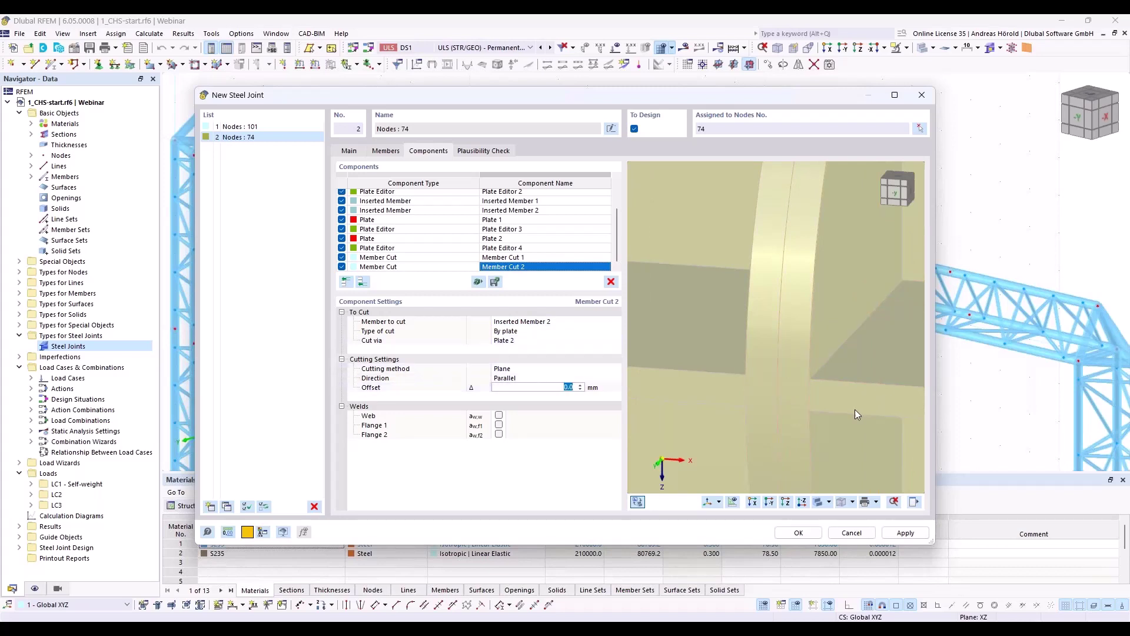
pyautogui.scroll(2, 759, 400)
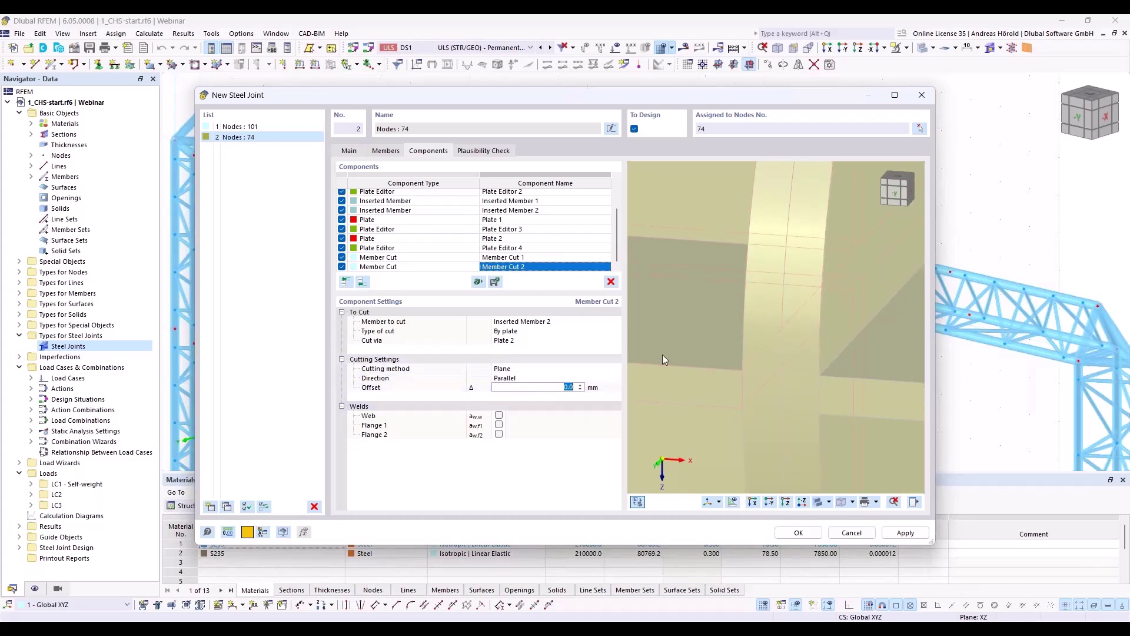
pyautogui.scroll(-4, 662, 354)
pyautogui.moveTo(662, 354); pyautogui.dragTo(741, 349, button='middle')
pyautogui.scroll(-3, 766, 345)
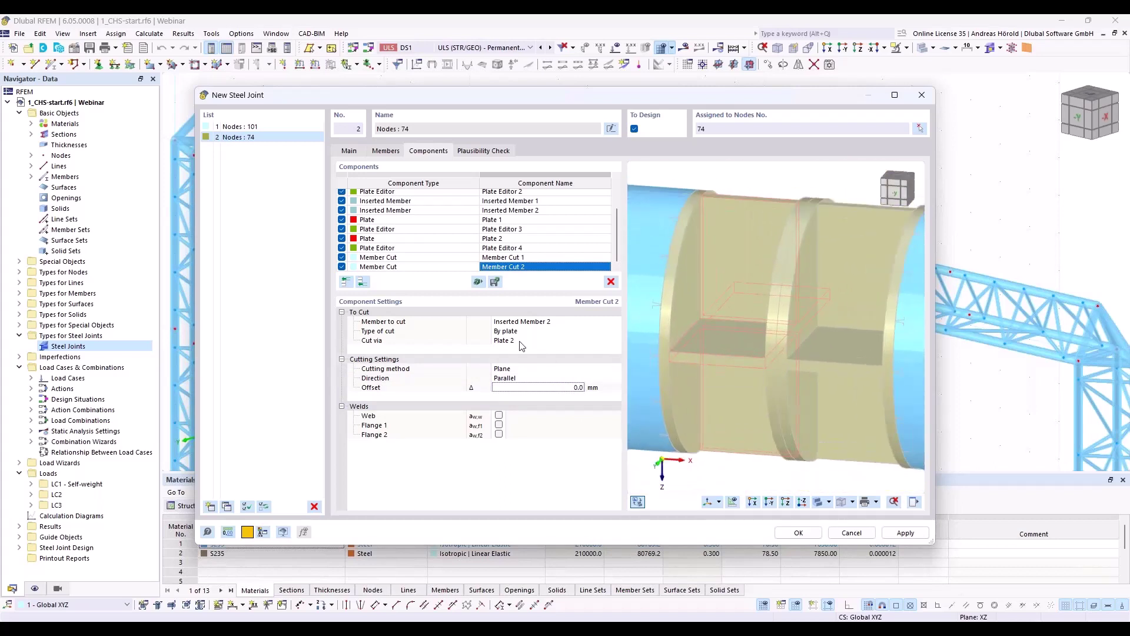
# - Add a weld component at the end of the list and set its connected plate type to Member plate
pyautogui.click(362, 282)
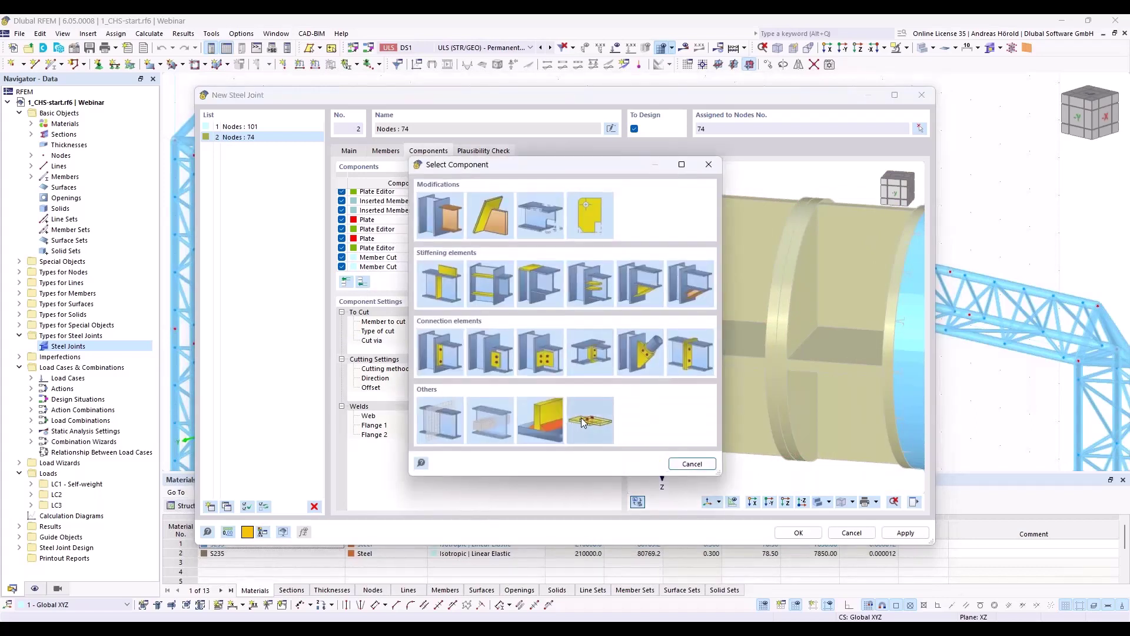
pyautogui.click(542, 418)
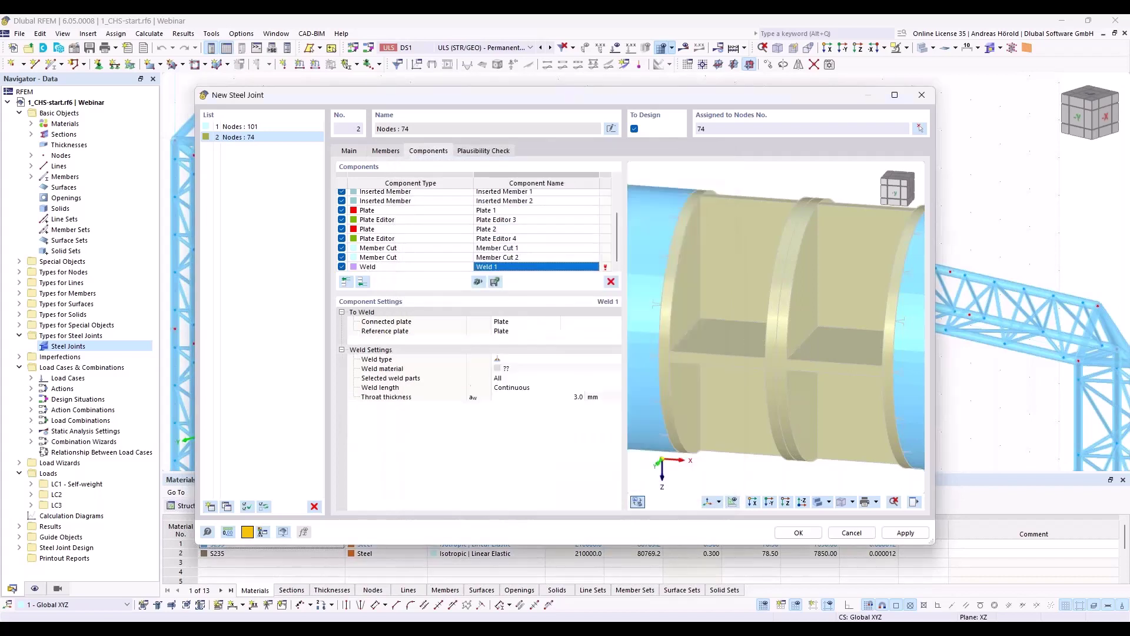
pyautogui.click(518, 322)
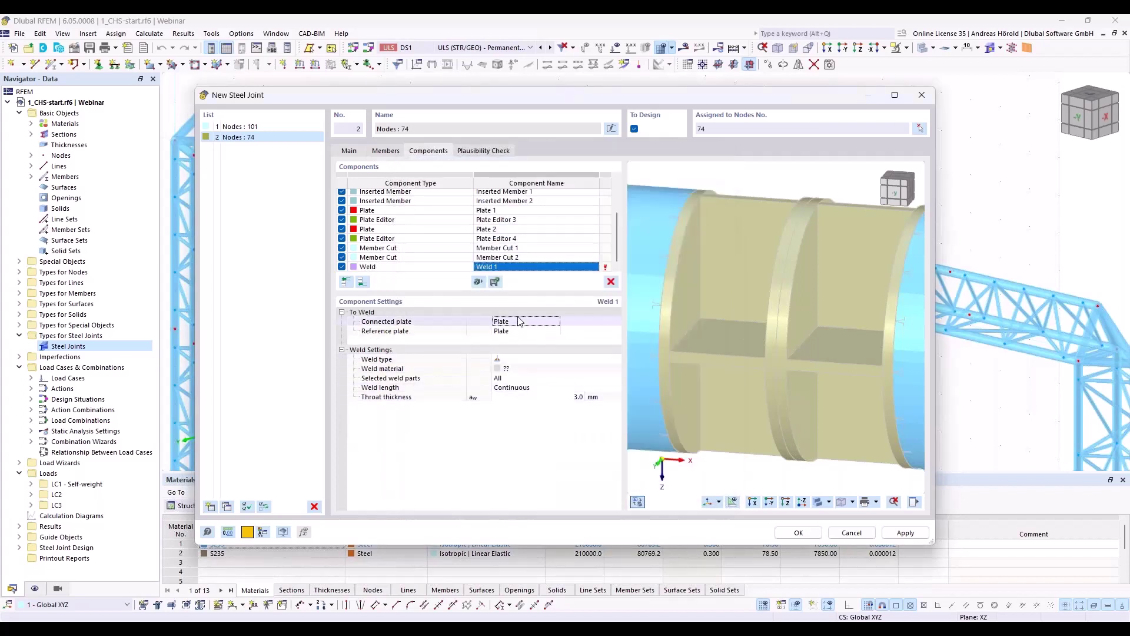
pyautogui.click(520, 323)
pyautogui.click(515, 328)
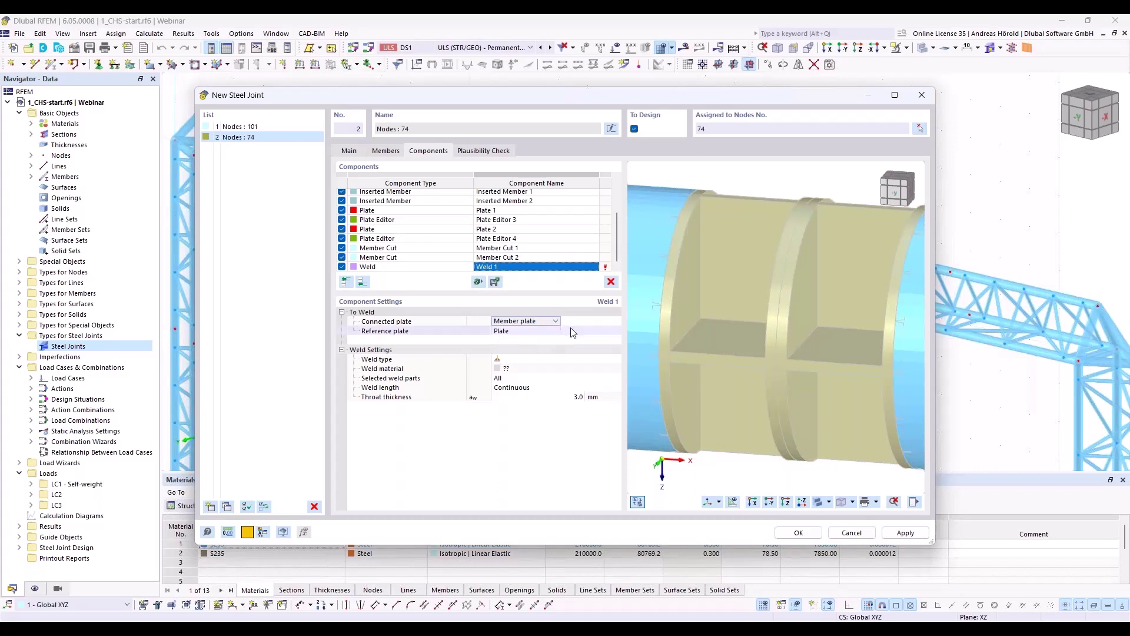
# - Choose the web, Flange 1 and Flange 2 of both Inserted Member 1 and Inserted Member 2 as the weld's connected plates
pyautogui.click(588, 322)
pyautogui.click(591, 323)
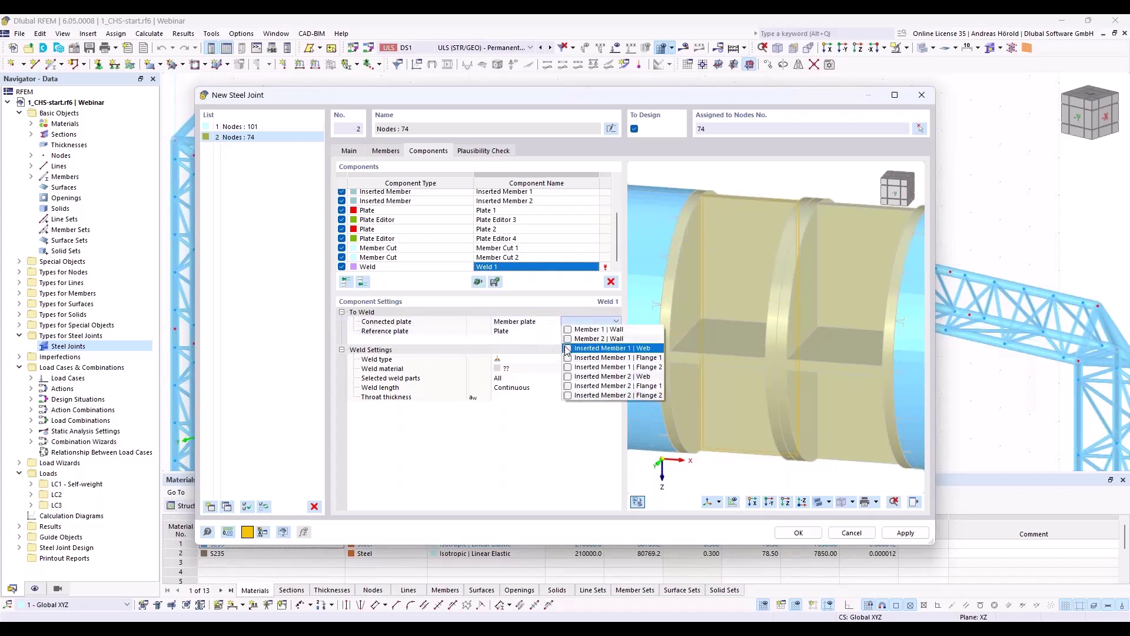
pyautogui.click(567, 348)
pyautogui.click(567, 357)
pyautogui.click(567, 367)
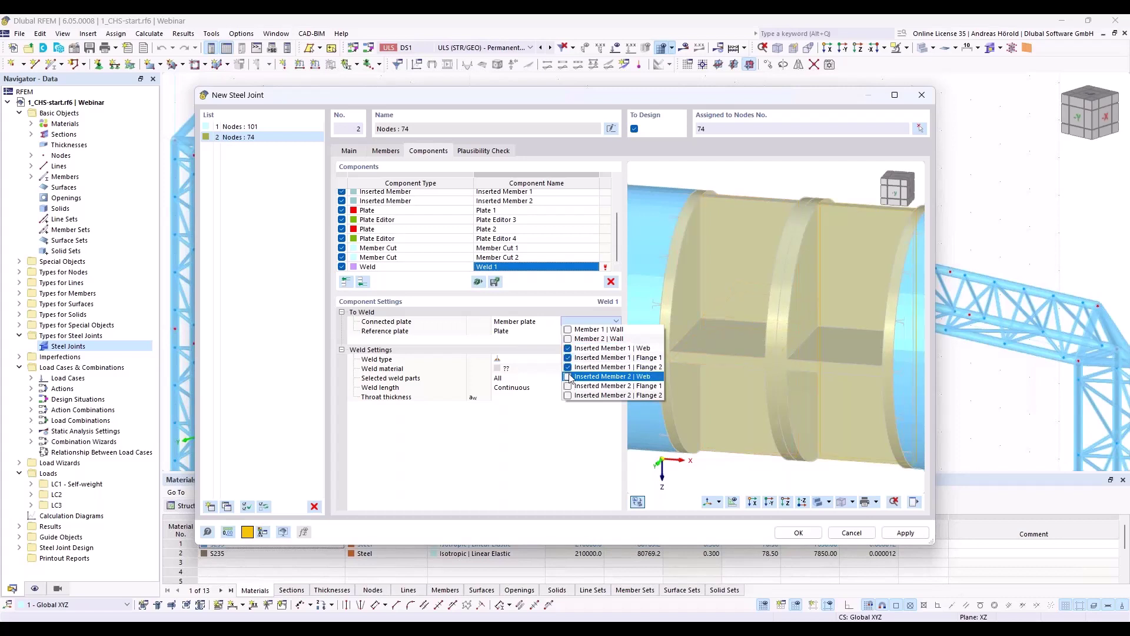
pyautogui.click(568, 376)
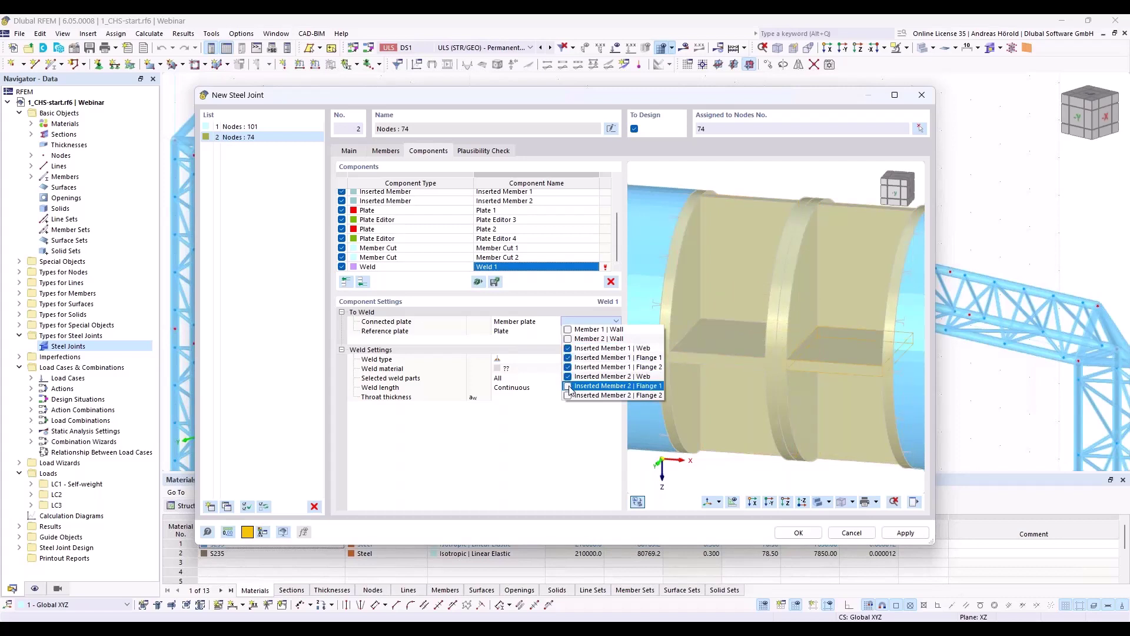
pyautogui.click(567, 386)
pyautogui.click(568, 395)
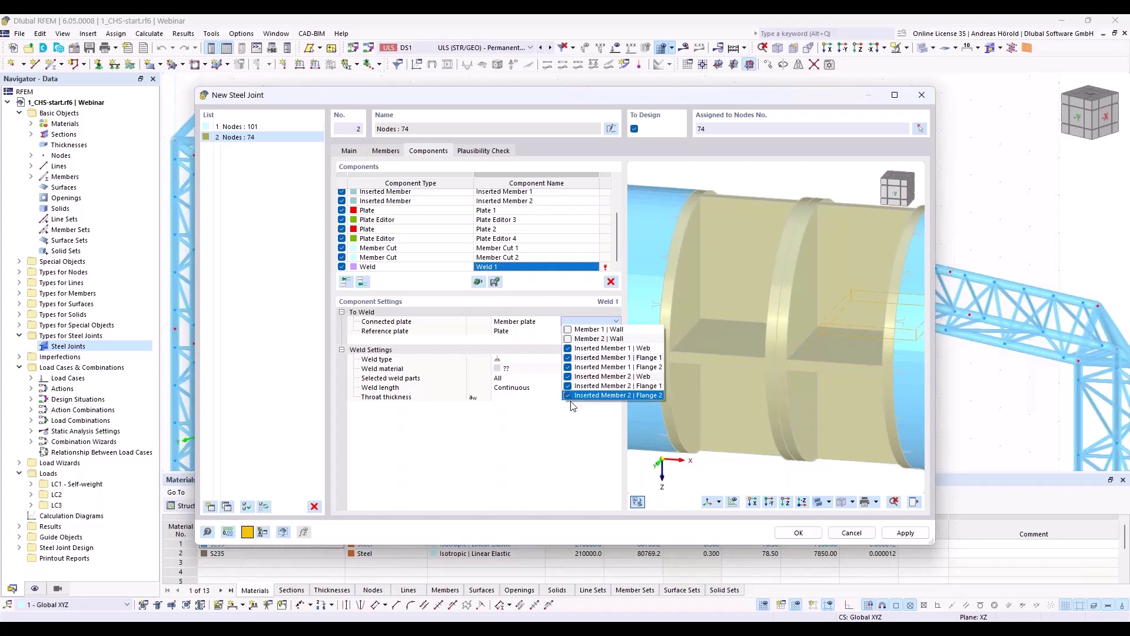
pyautogui.click(570, 434)
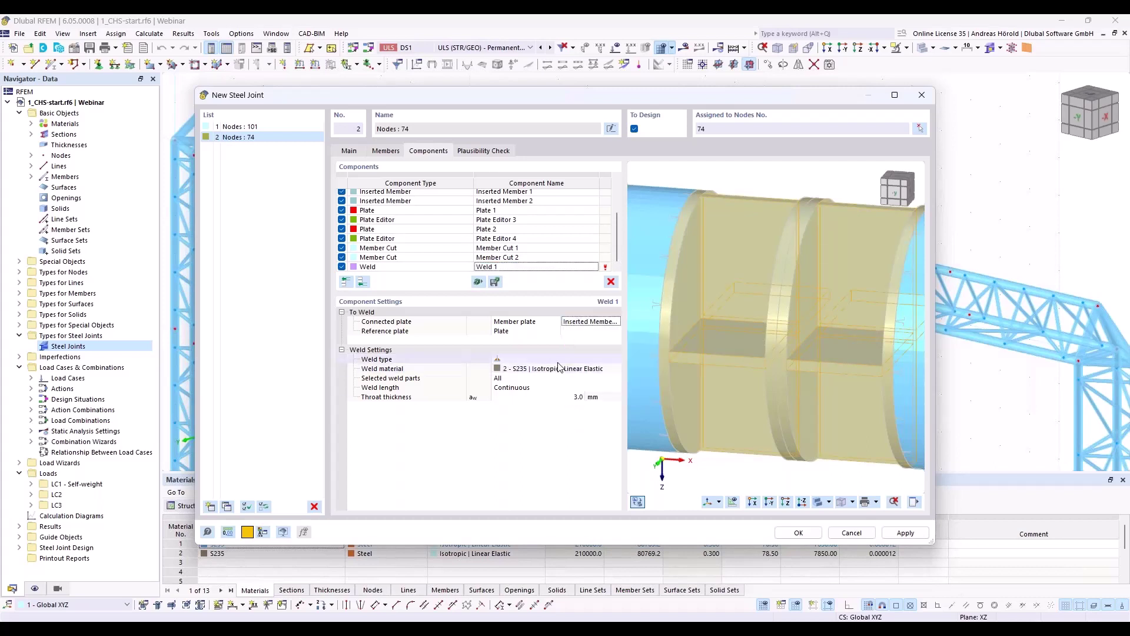
# - Choose Cap Plate 1, Cap Plate 2, Plate 1 and Plate 2 as the weld's reference plates
pyautogui.click(591, 331)
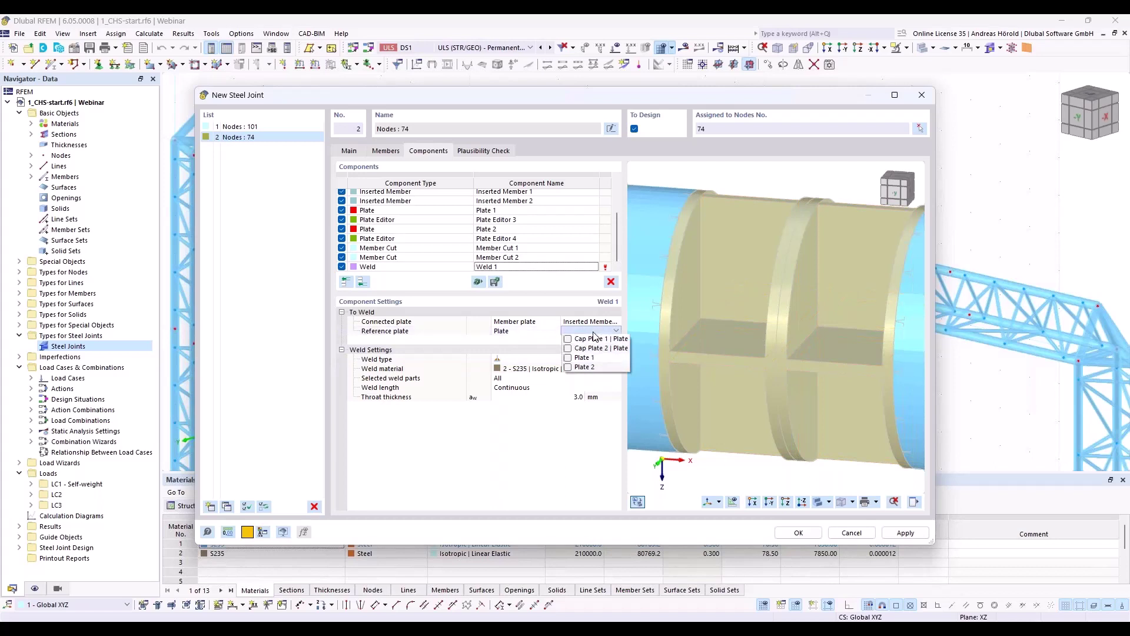
pyautogui.click(568, 339)
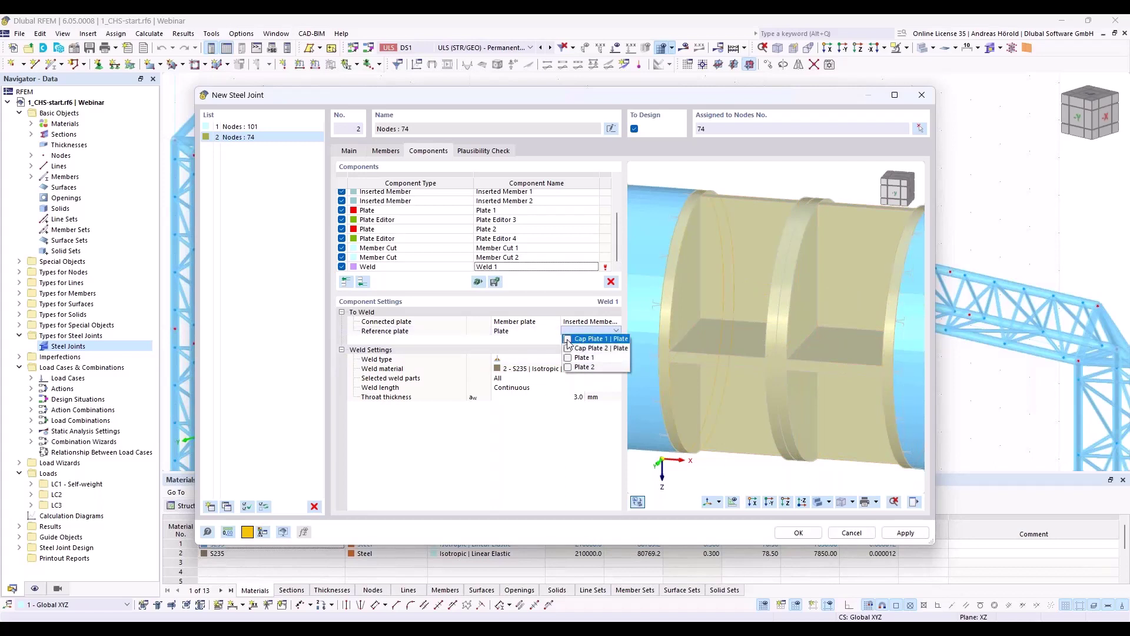
pyautogui.click(568, 348)
pyautogui.click(568, 358)
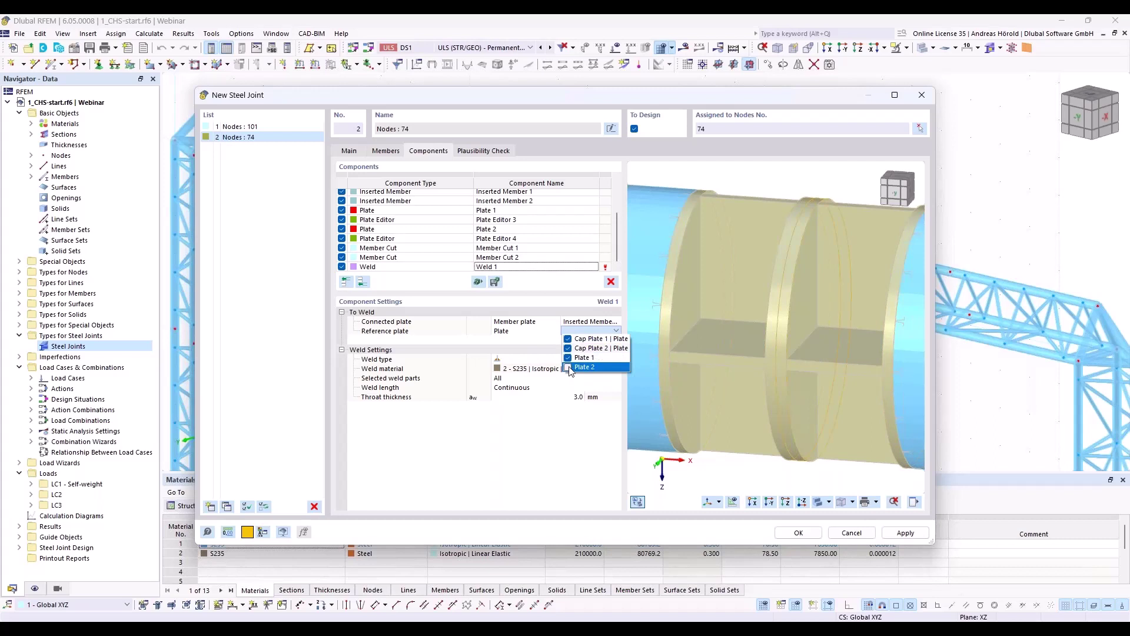
pyautogui.click(568, 367)
pyautogui.click(563, 427)
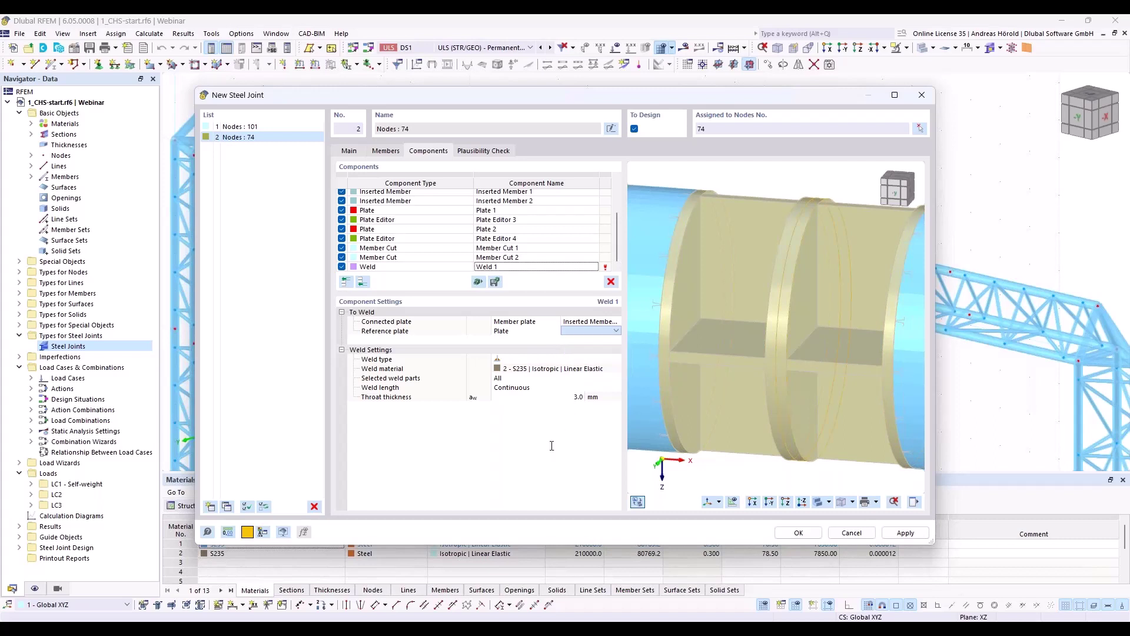
# - Keep the weld type as double fillet weld and set its throat thickness to 5 mm
pyautogui.click(532, 358)
pyautogui.click(536, 360)
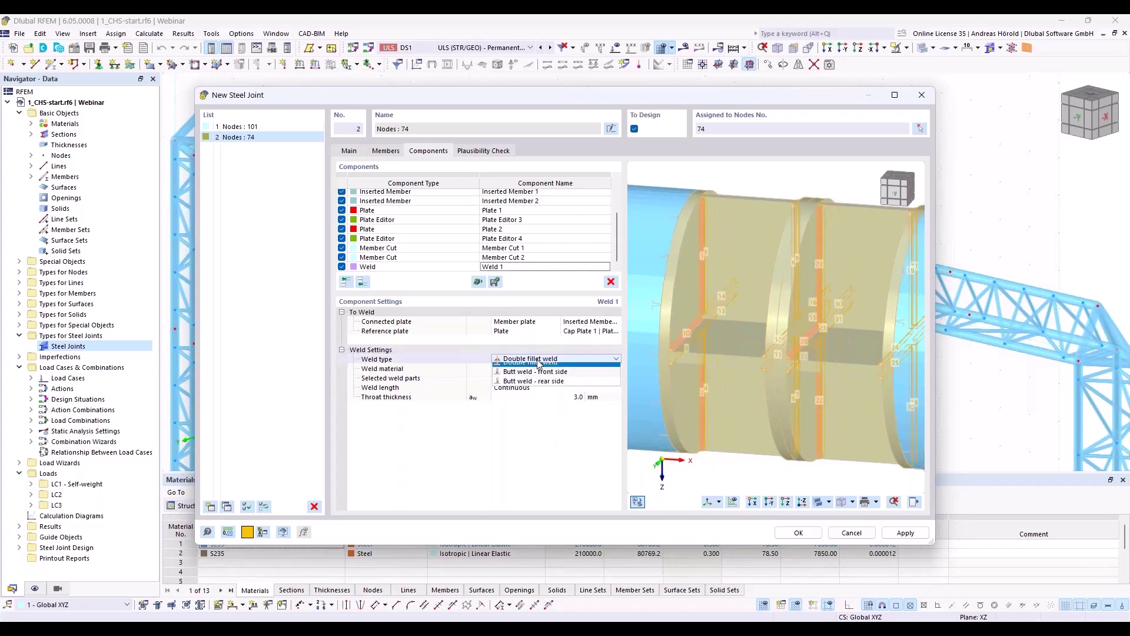
pyautogui.click(538, 363)
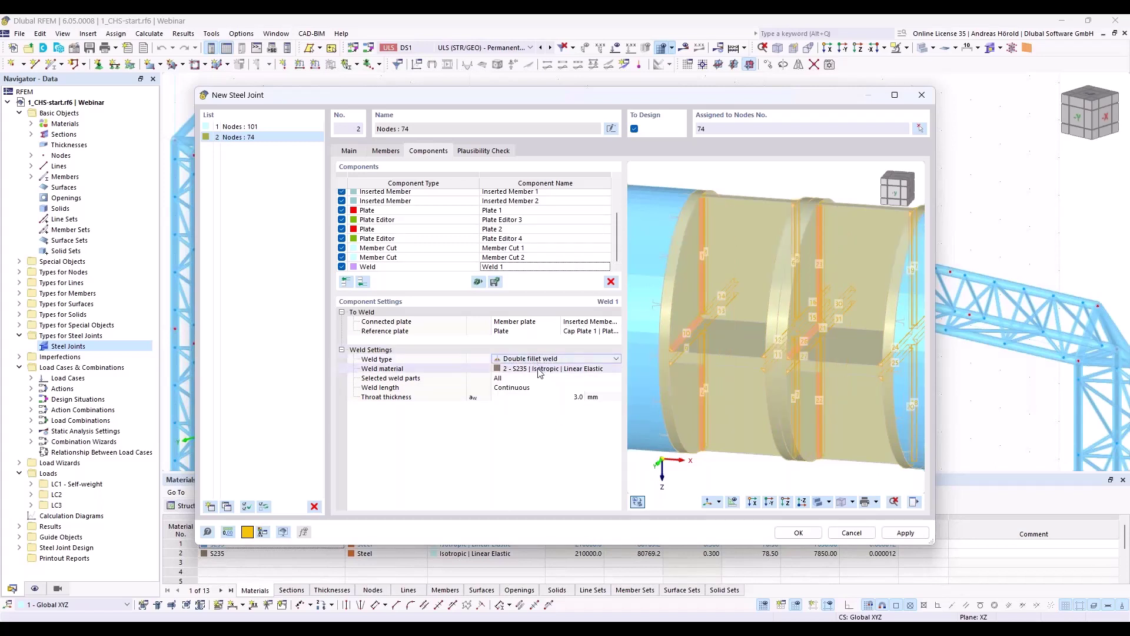
pyautogui.click(578, 398)
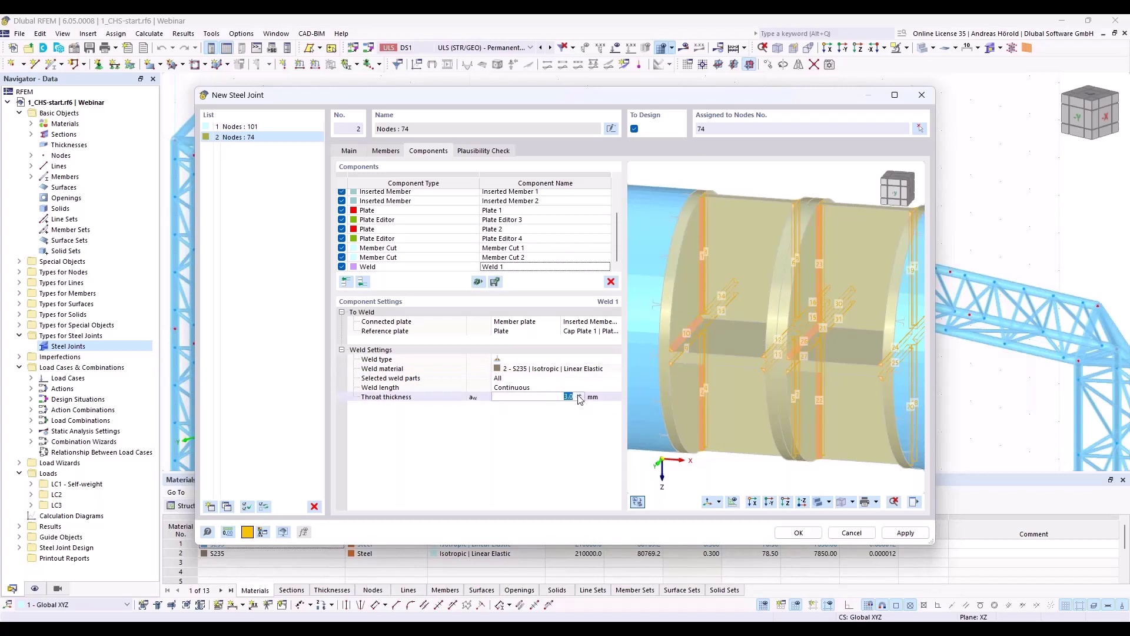
pyautogui.write('5')
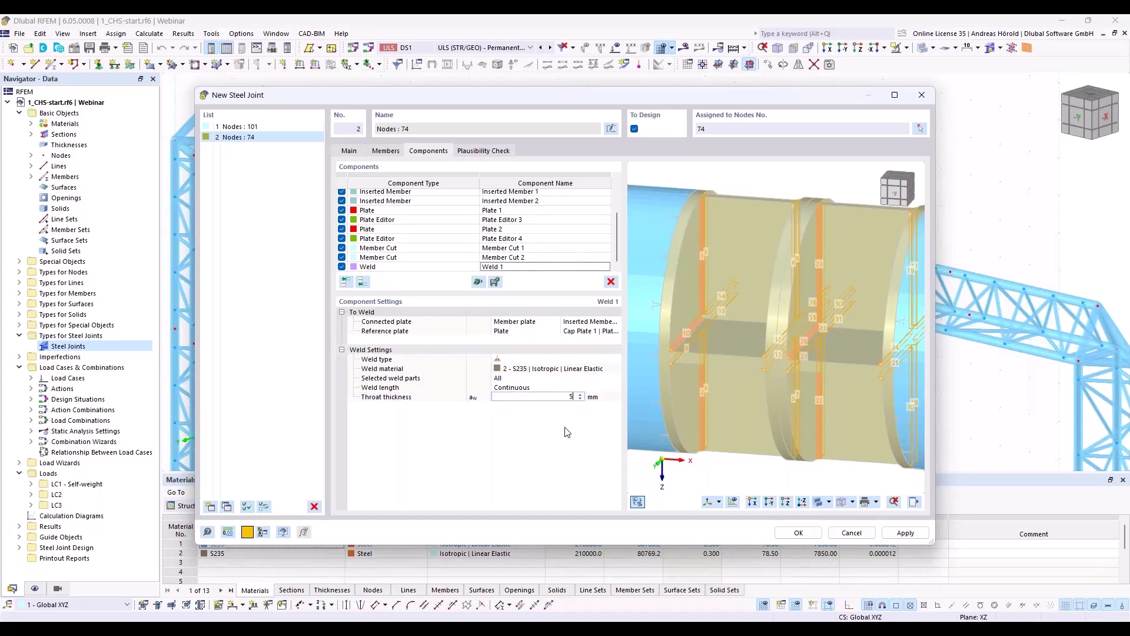
pyautogui.press('Return')
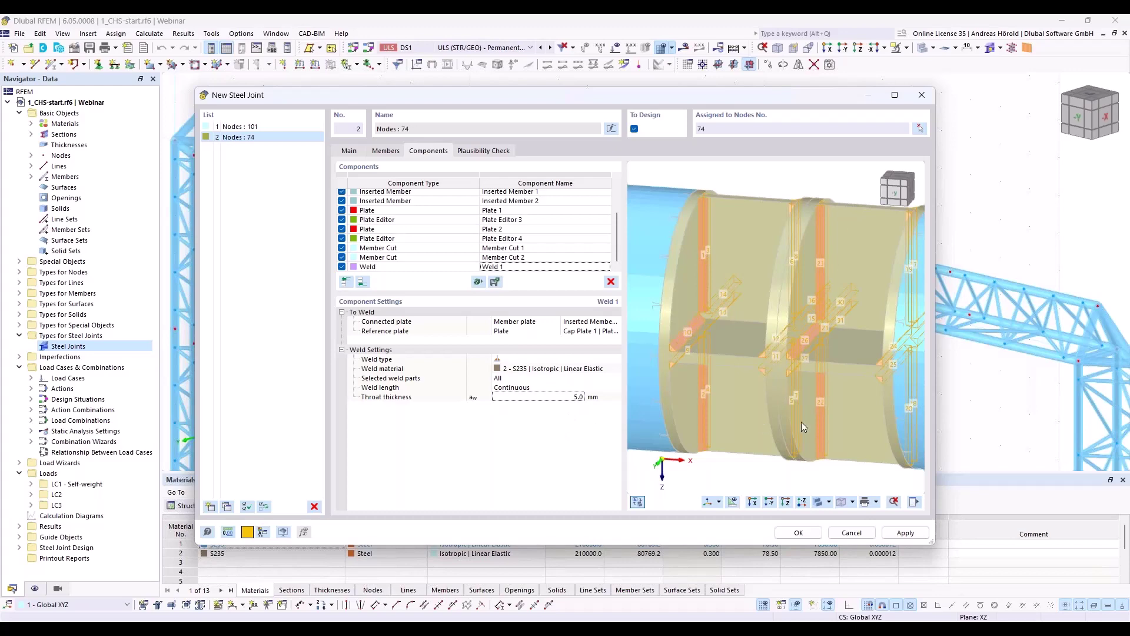
pyautogui.scroll(-1, 758, 472)
pyautogui.scroll(2, 829, 444)
pyautogui.scroll(-2, 828, 444)
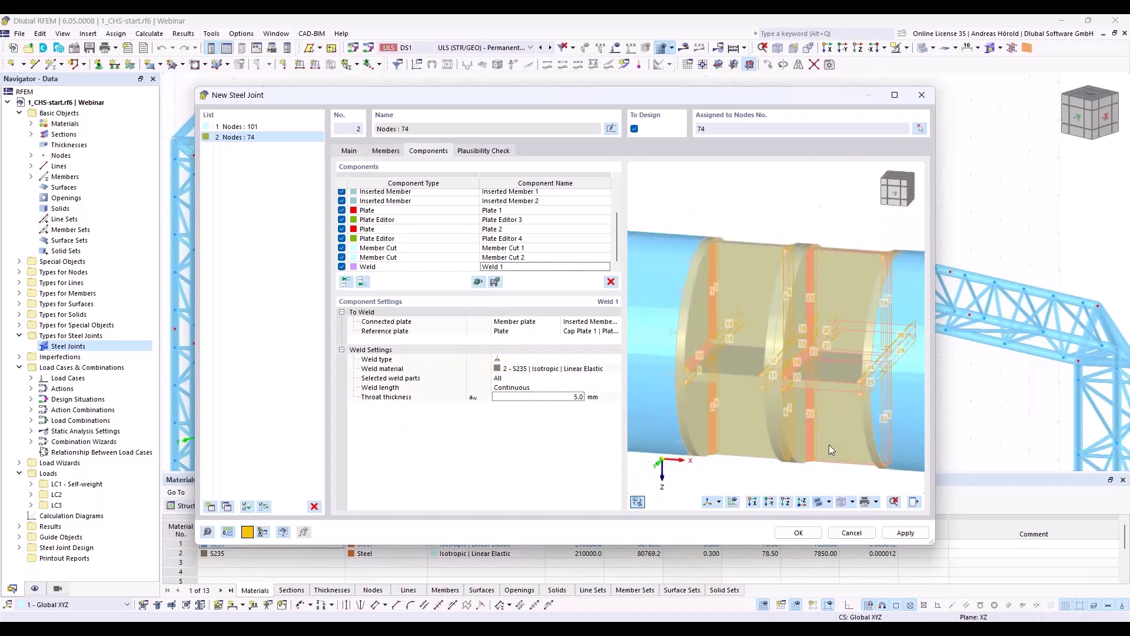
pyautogui.scroll(-1, 829, 447)
pyautogui.keyDown('ctrl'); pyautogui.moveTo(829, 447); pyautogui.dragTo(752, 391, button='middle'); pyautogui.keyUp('ctrl')
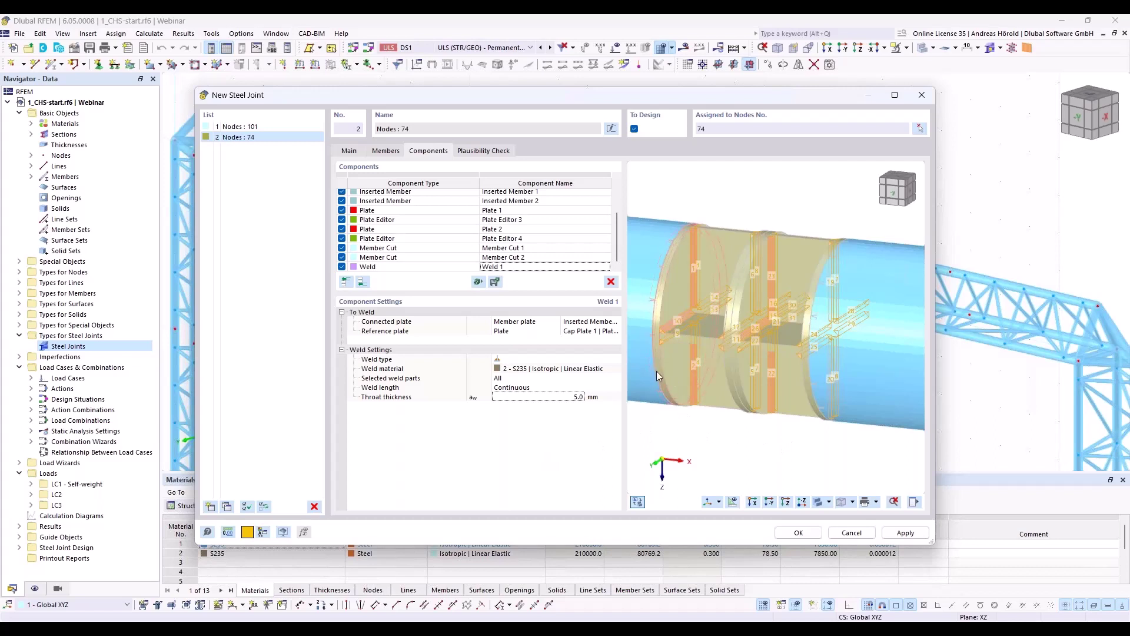
# - Add a fasteners component at the end of the list and set its first component to connect to Plate 1
pyautogui.click(363, 283)
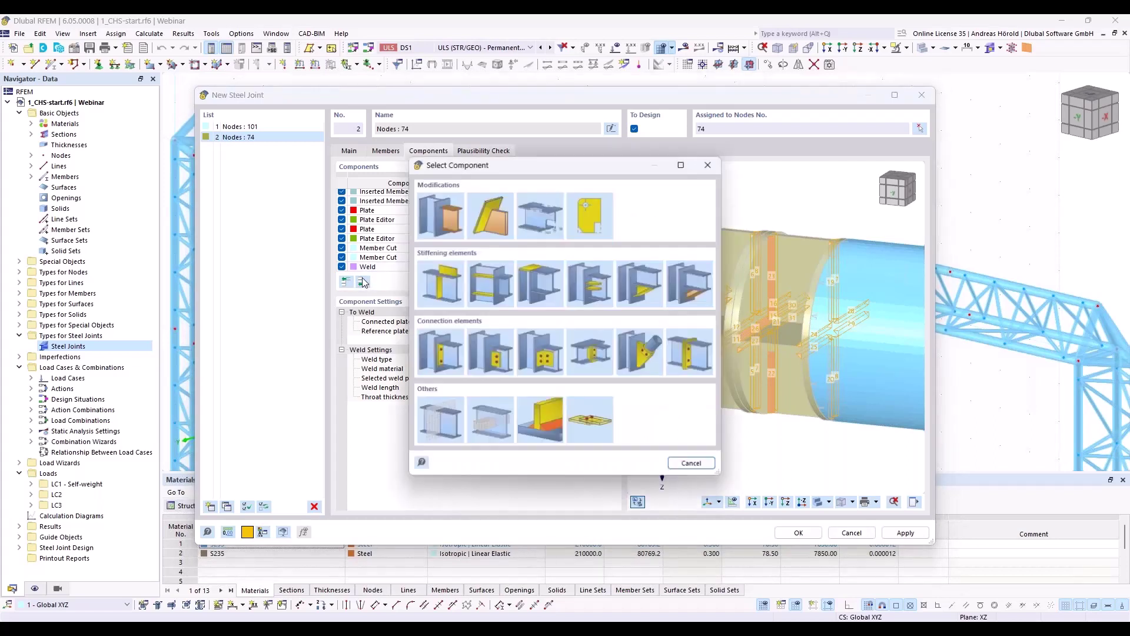
pyautogui.click(591, 420)
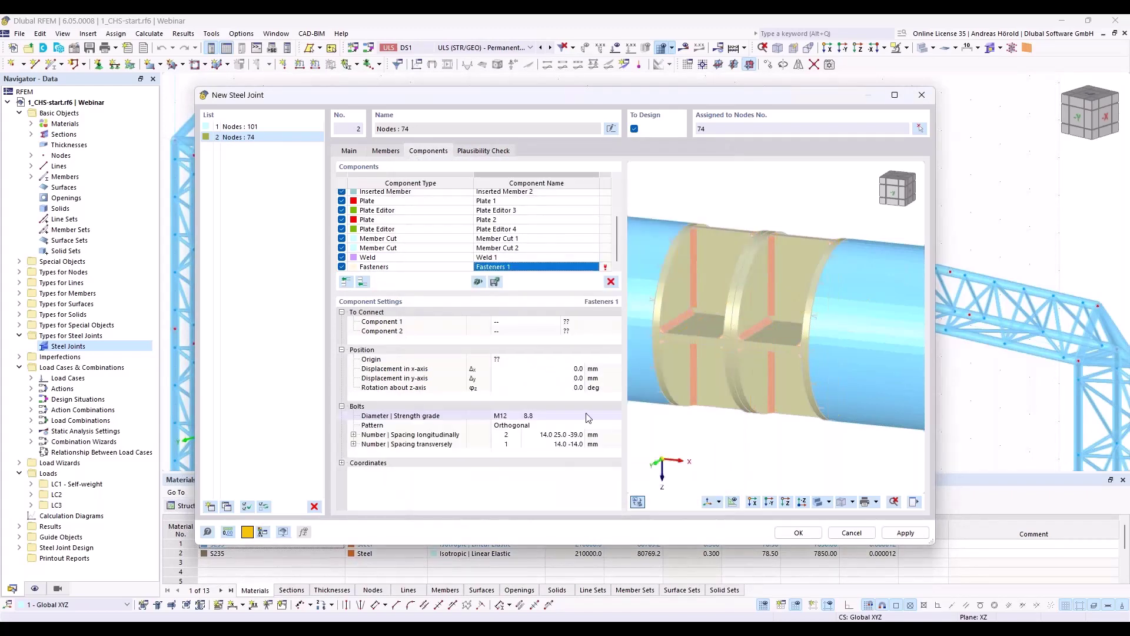
pyautogui.click(542, 324)
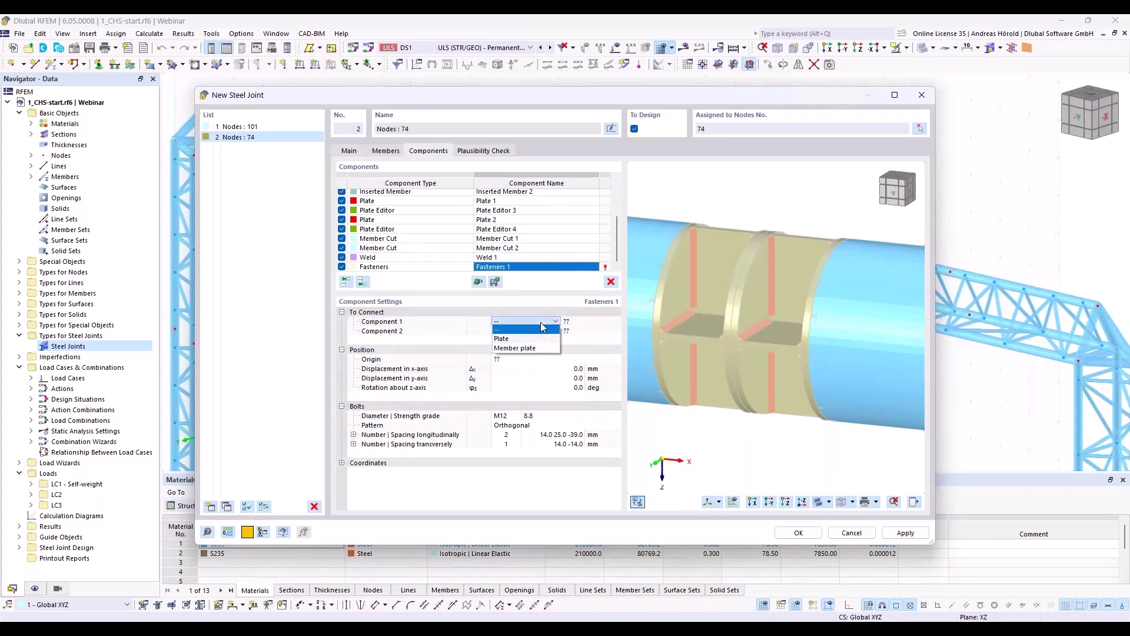
pyautogui.click(537, 338)
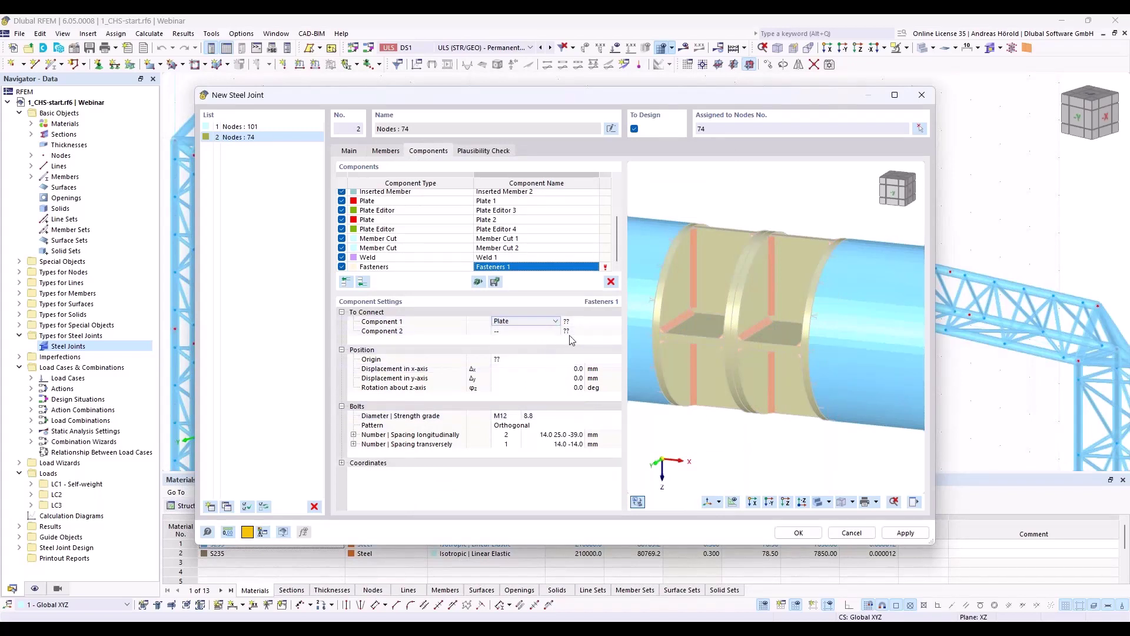
pyautogui.click(583, 321)
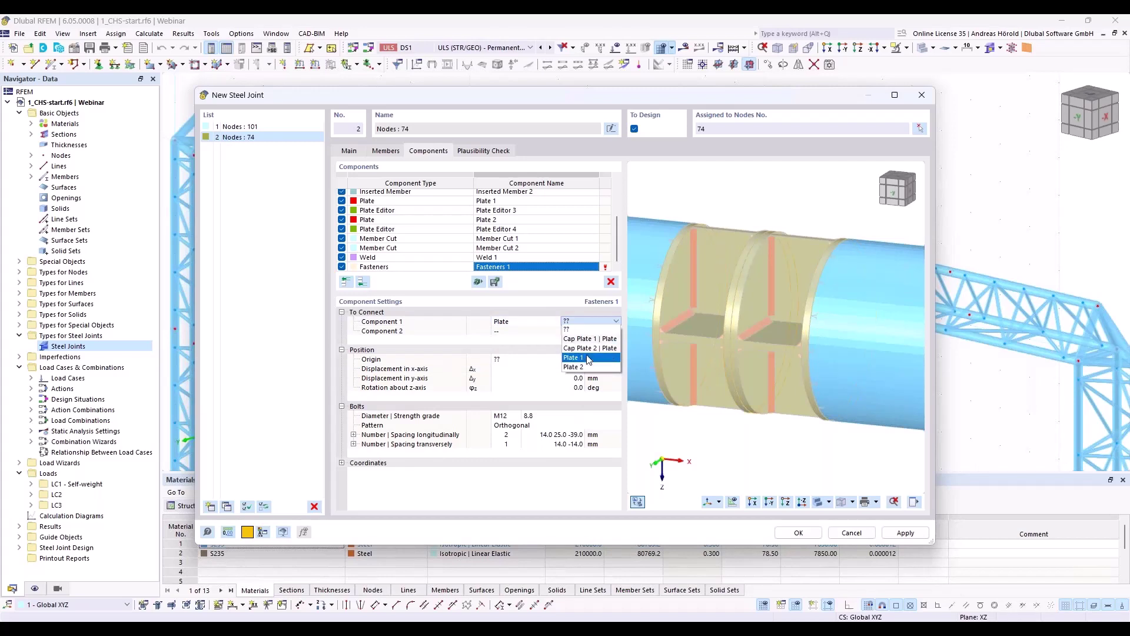
pyautogui.click(588, 357)
# - Set the second component connected by the fasteners to type Plate and choose Plate 2
pyautogui.click(525, 331)
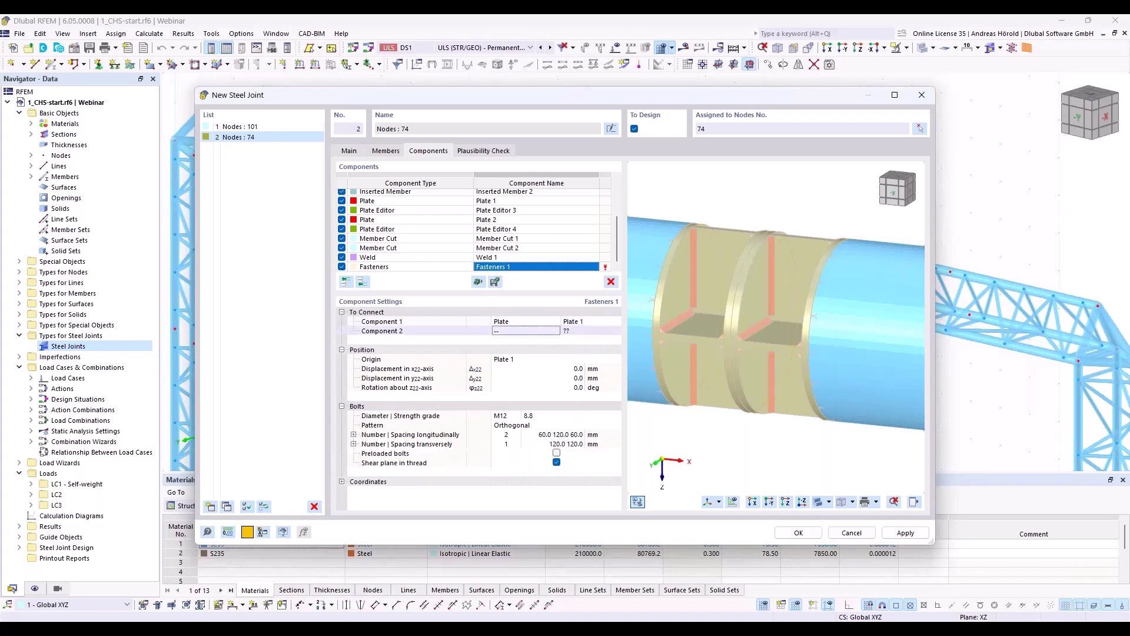
pyautogui.click(530, 332)
pyautogui.click(546, 342)
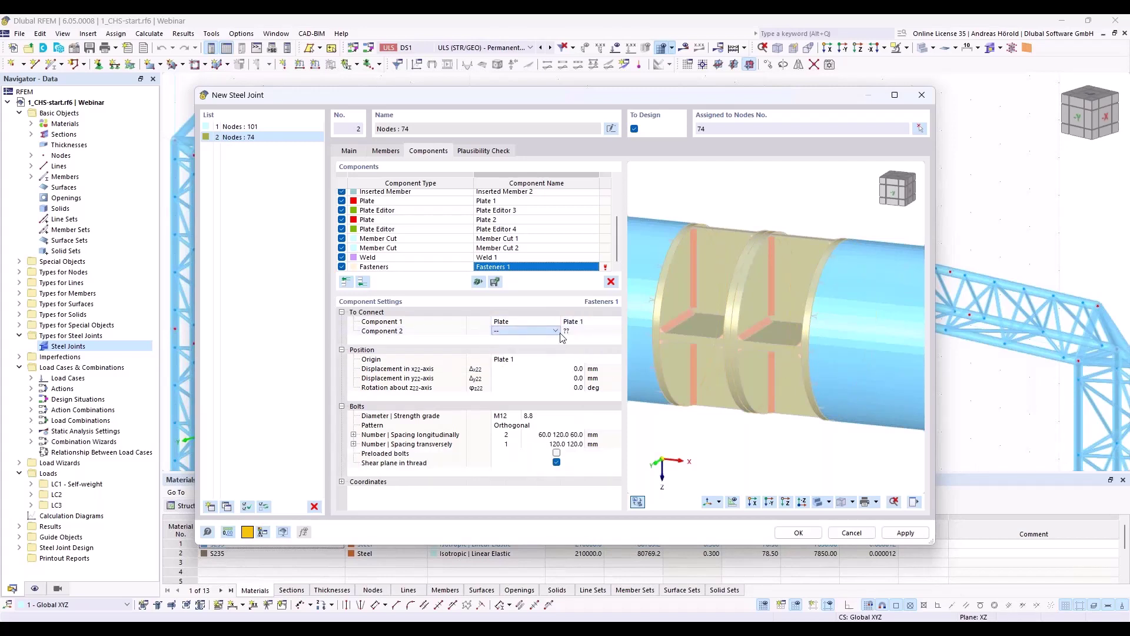
pyautogui.click(581, 333)
pyautogui.click(583, 334)
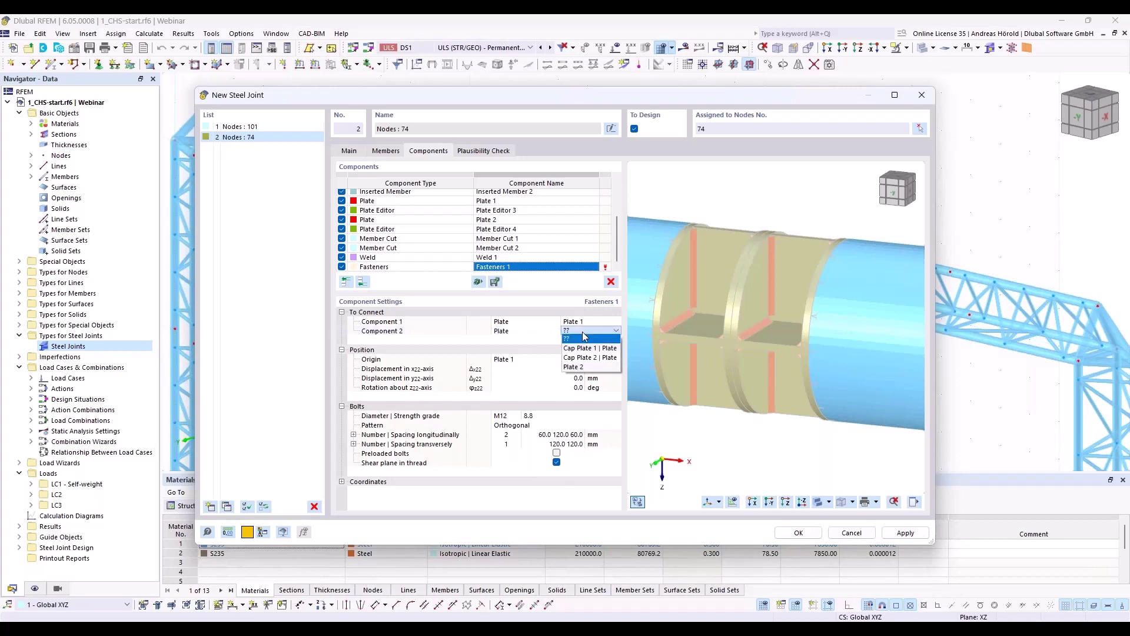
pyautogui.click(585, 366)
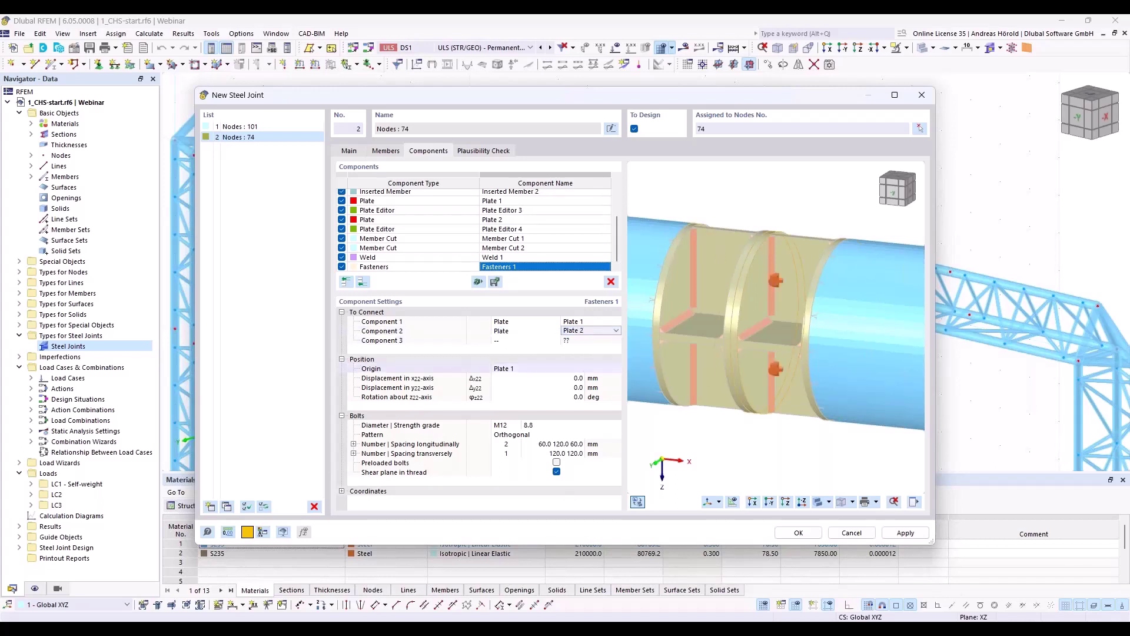
# - Set the bolt diameter to M14 with 2 bolts transversely, and turn off the shear plane in thread option
pyautogui.click(514, 427)
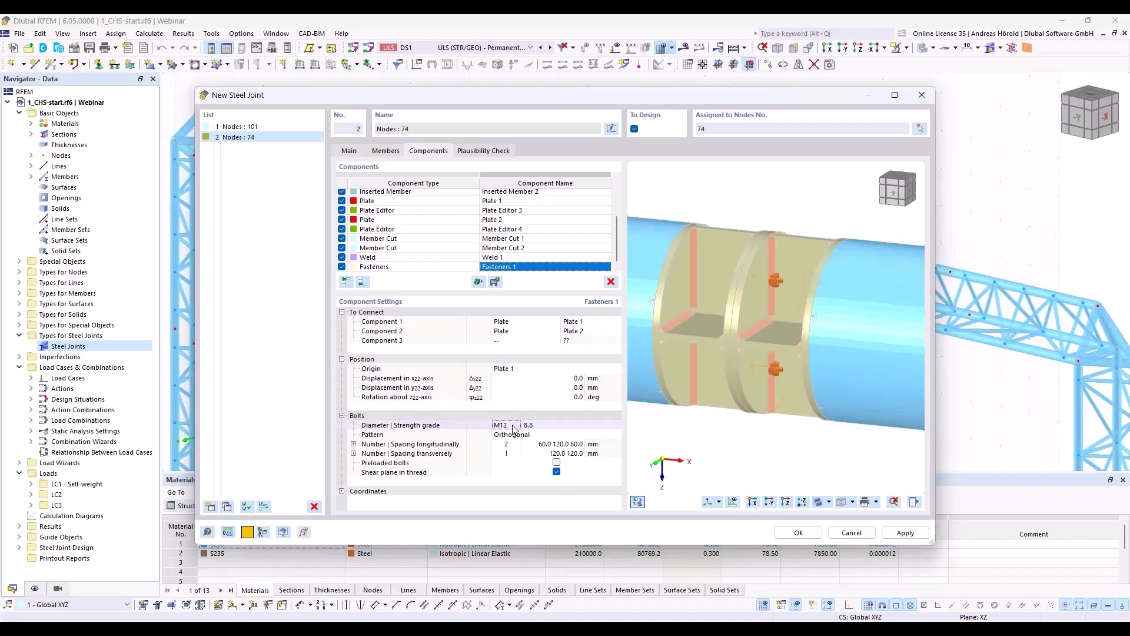
pyautogui.click(516, 425)
pyautogui.click(508, 447)
pyautogui.click(509, 453)
pyautogui.click(512, 454)
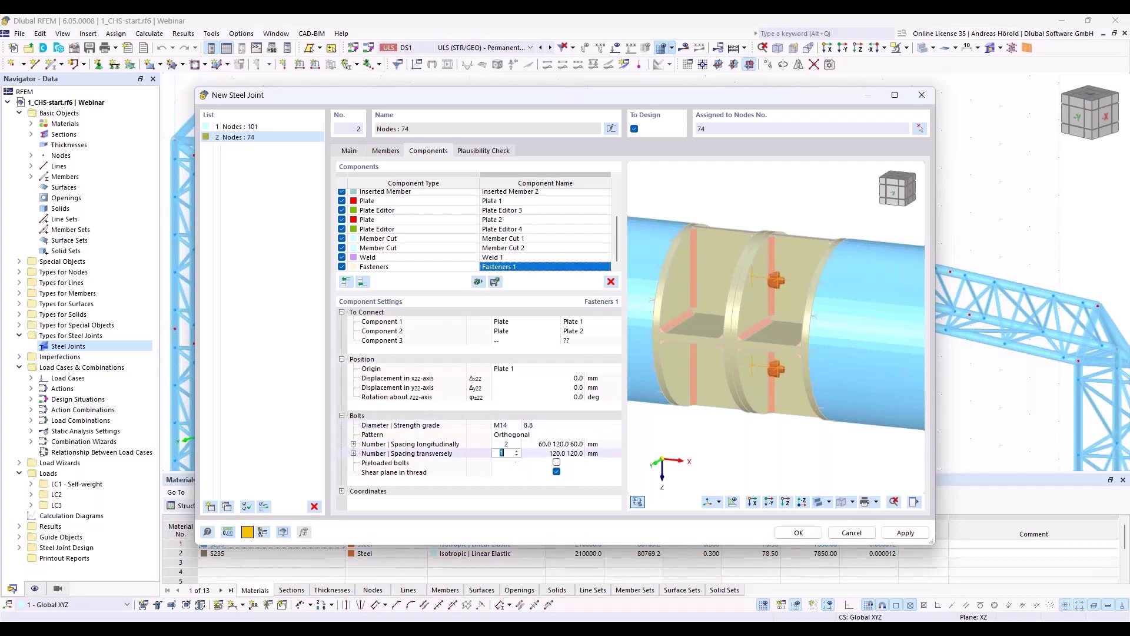
pyautogui.click(517, 452)
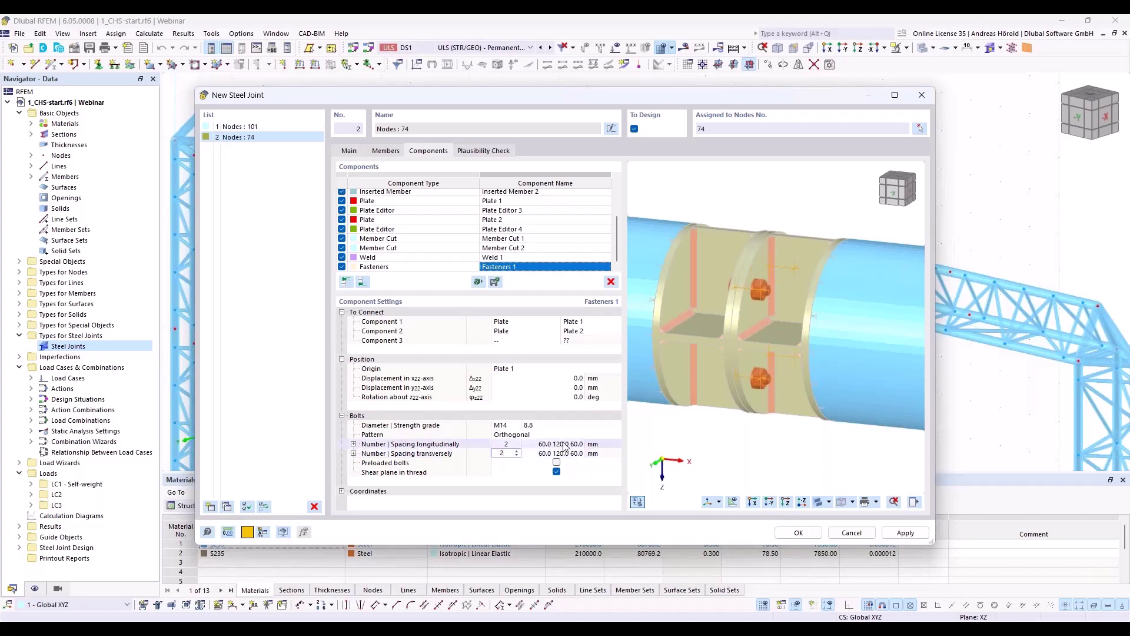
pyautogui.keyDown('ctrl'); pyautogui.moveTo(709, 431); pyautogui.dragTo(670, 433, button='middle'); pyautogui.keyUp('ctrl')
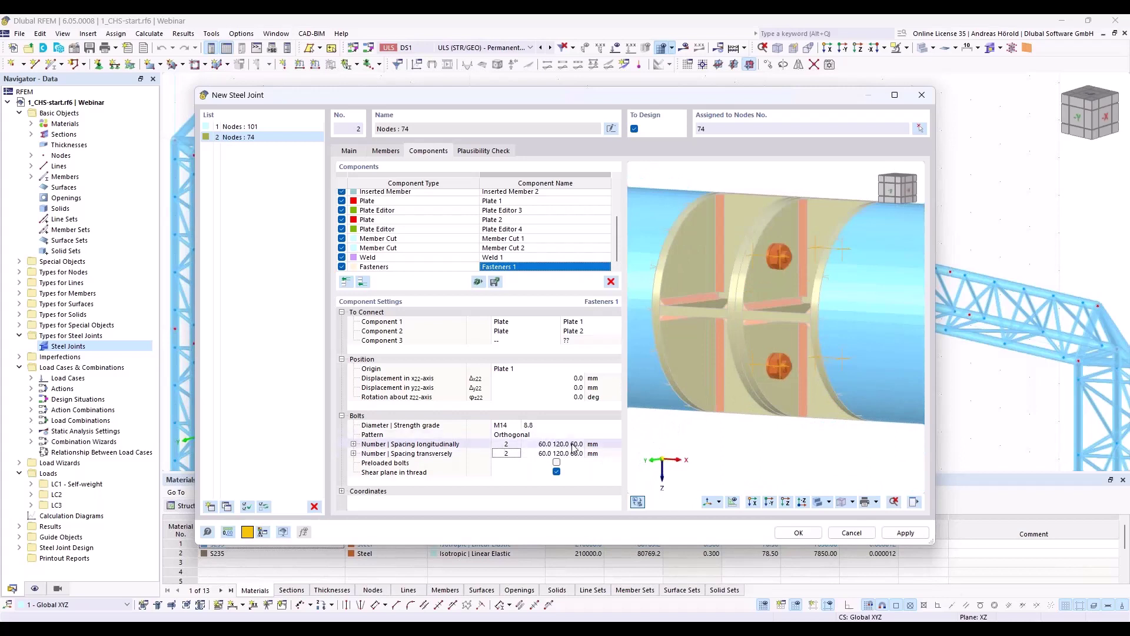
pyautogui.click(556, 471)
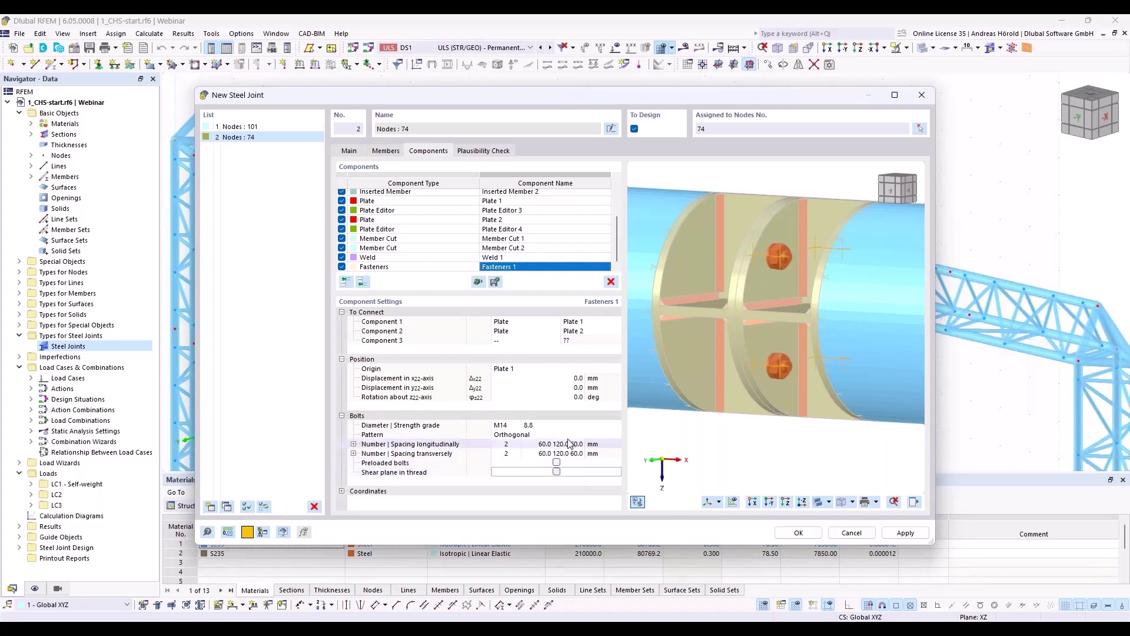
# - Examine the bolted middle plates and inserted cross members of the node 74 joint from different angles and distances
pyautogui.scroll(-5, 679, 347)
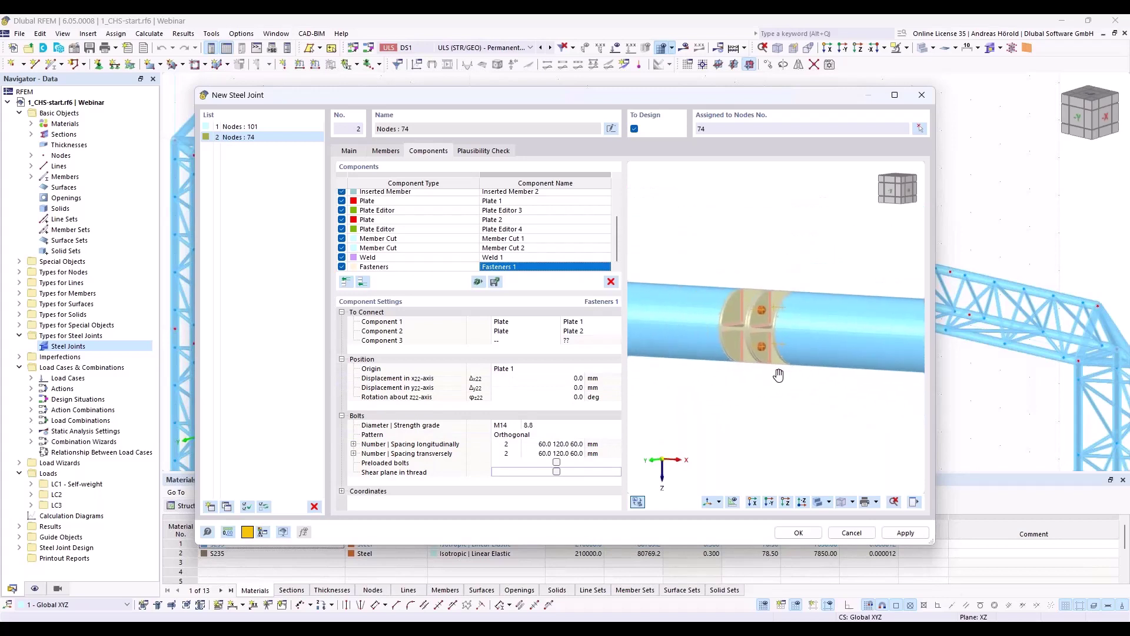
pyautogui.keyDown('ctrl'); pyautogui.moveTo(778, 375); pyautogui.dragTo(803, 404, button='middle'); pyautogui.keyUp('ctrl')
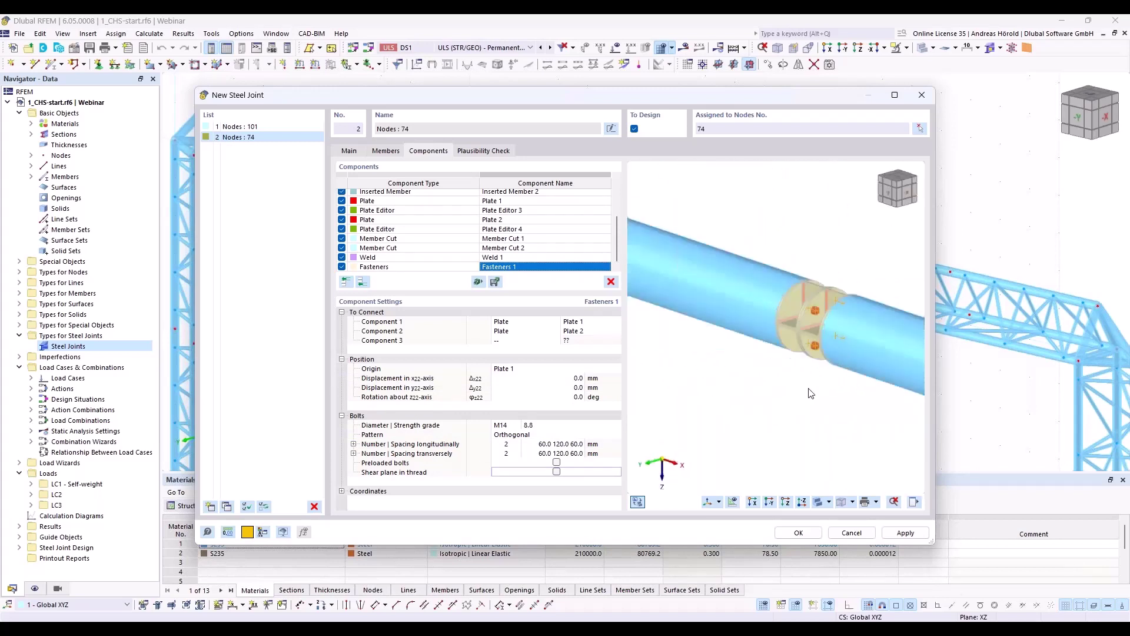
pyautogui.scroll(5, 774, 405)
pyautogui.scroll(-5, 775, 405)
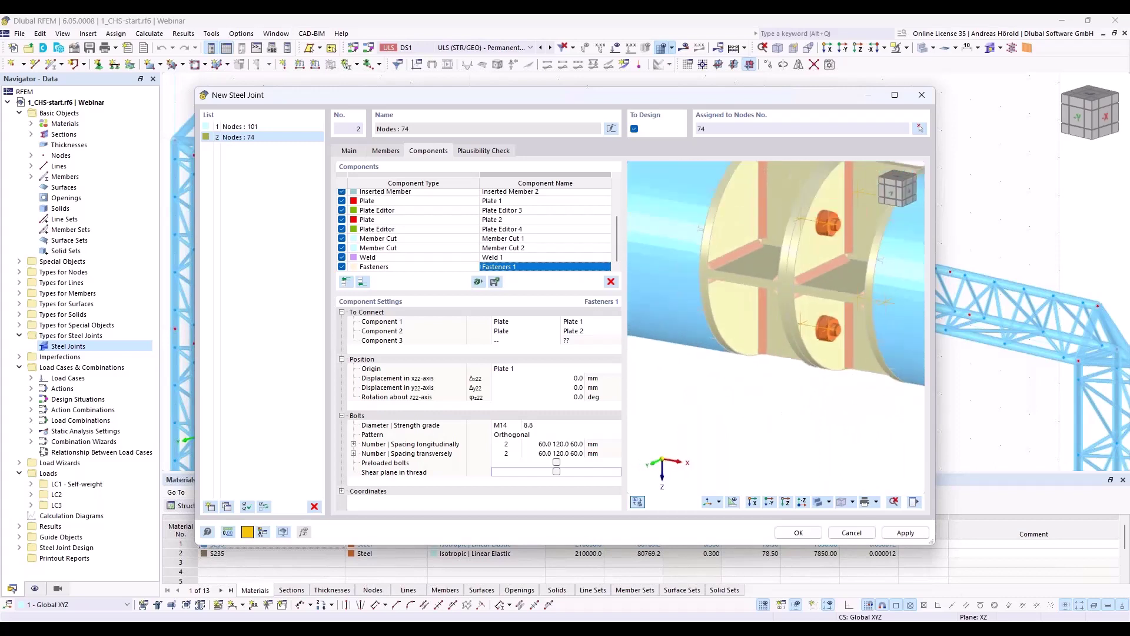
pyautogui.moveTo(767, 412); pyautogui.dragTo(735, 426, button='middle')
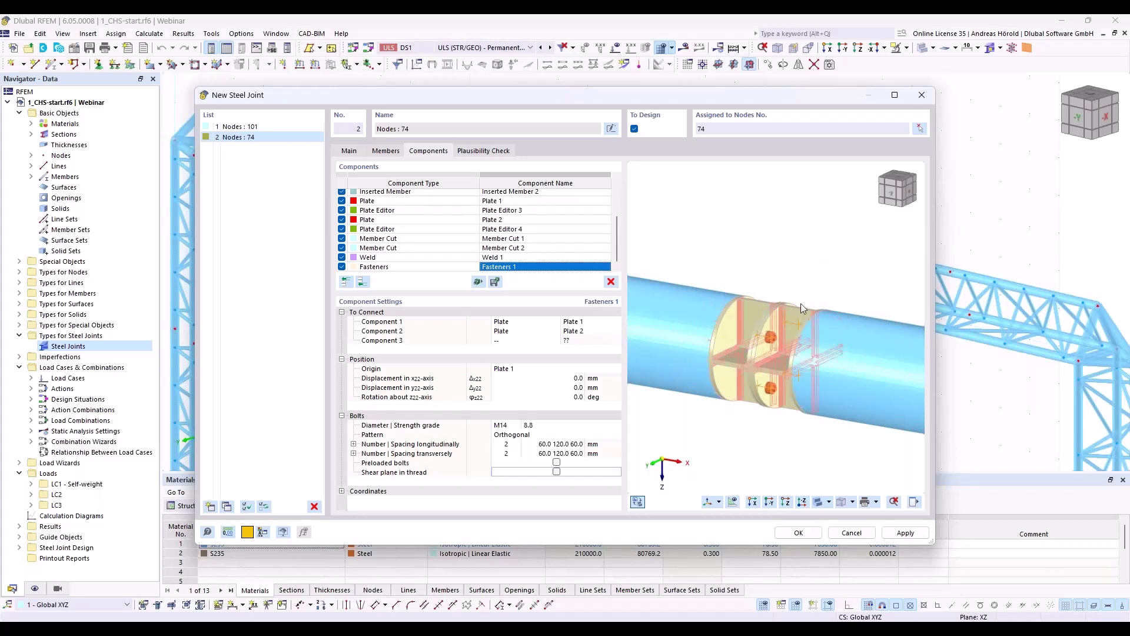
pyautogui.scroll(-1, 730, 341)
pyautogui.scroll(-2, 729, 341)
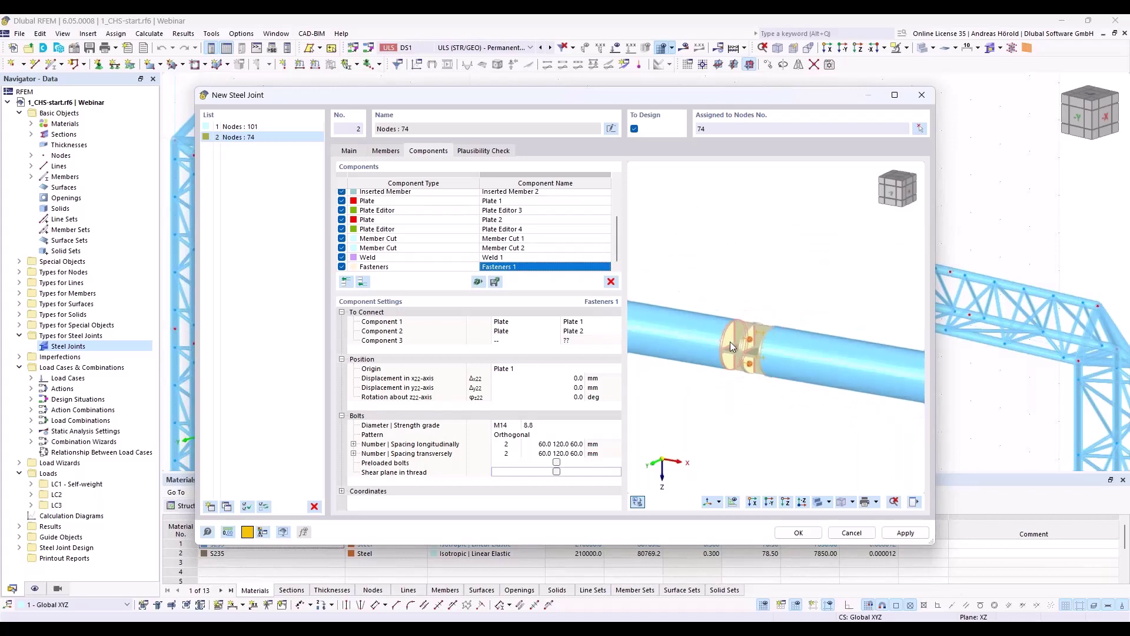
pyautogui.scroll(2, 729, 346)
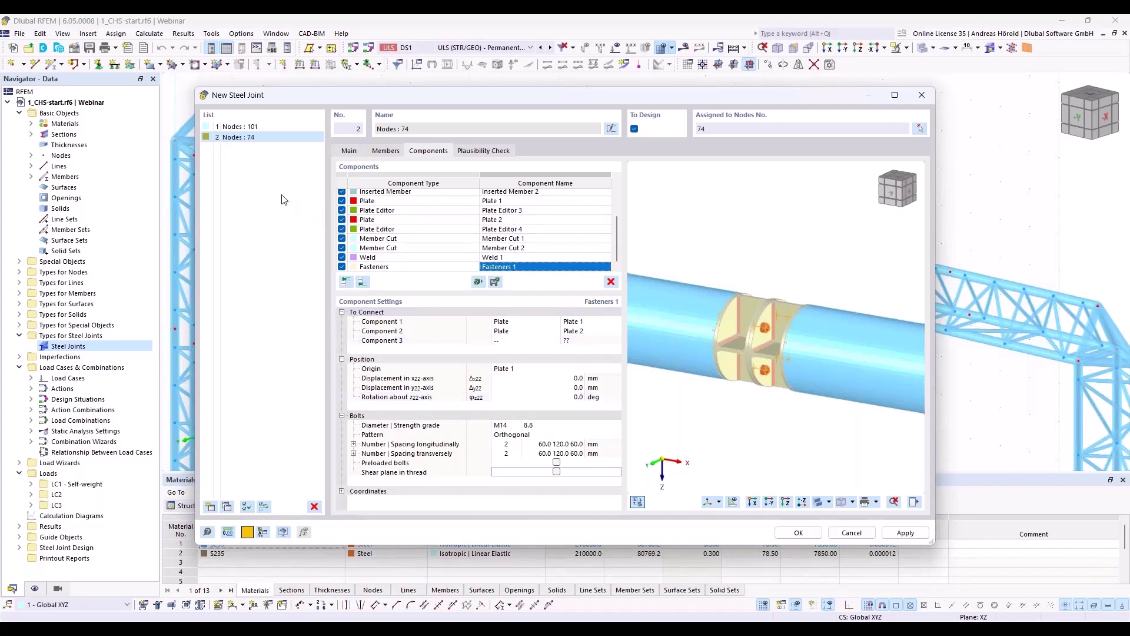
# - Copy the steel joint of node 101 and assign the copy to node 102 instead of node 101
pyautogui.click(239, 127)
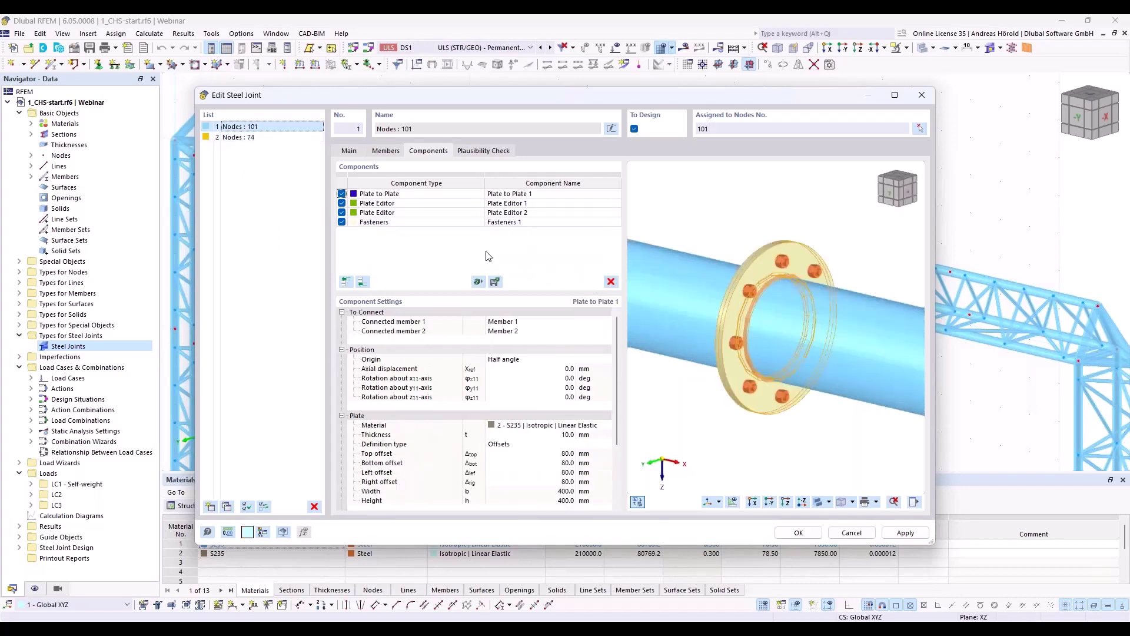
pyautogui.click(227, 507)
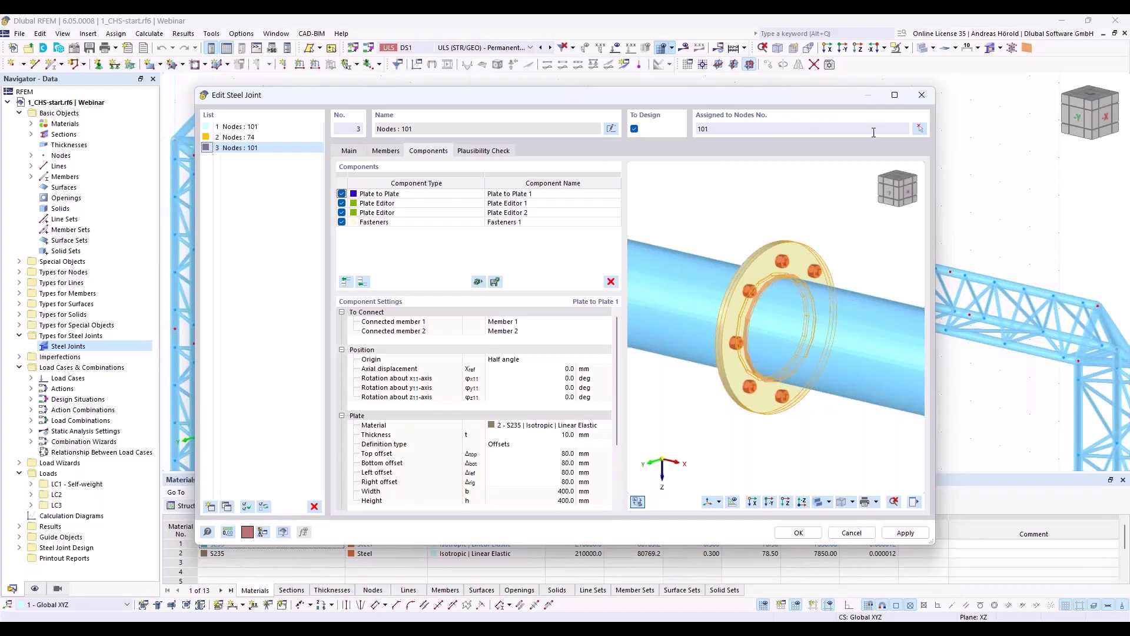
pyautogui.click(920, 130)
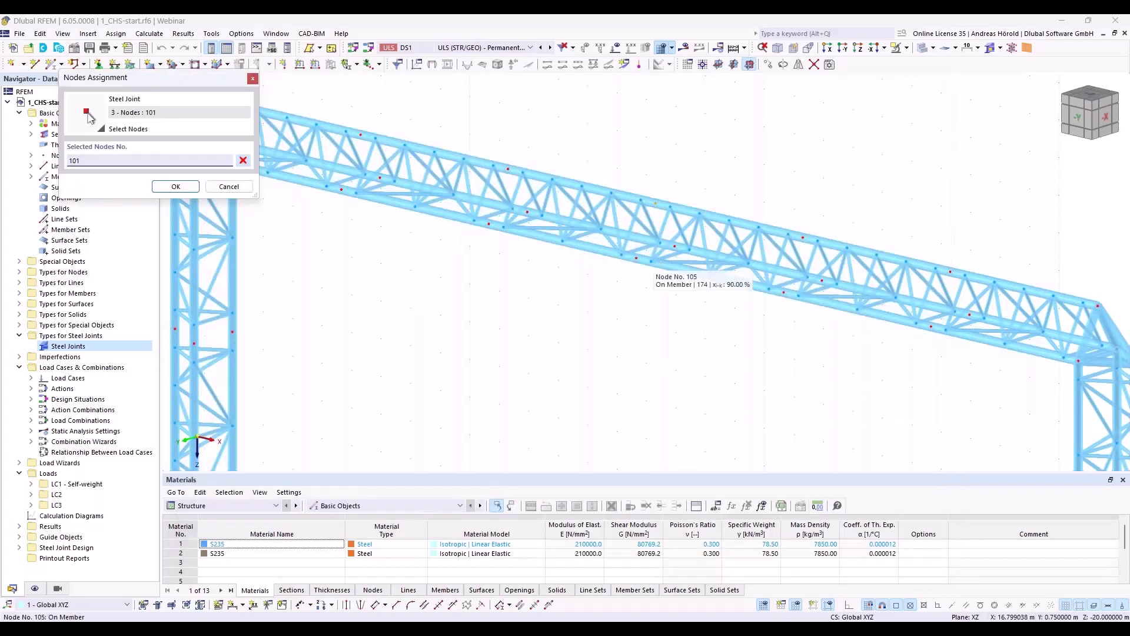
pyautogui.click(636, 258)
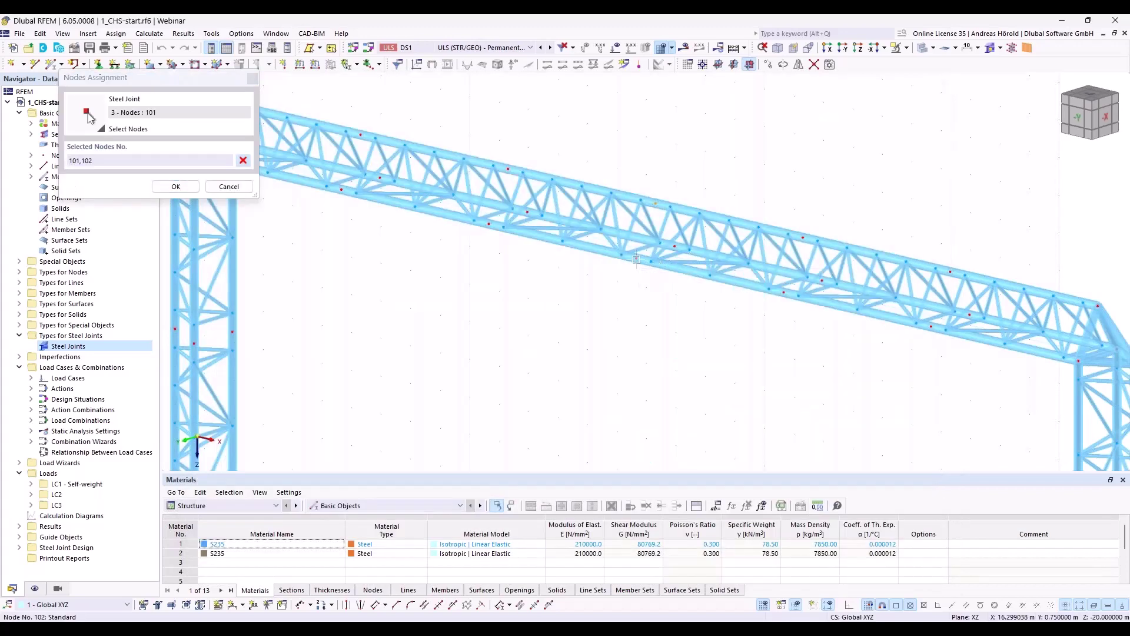
pyautogui.doubleClick(75, 160)
pyautogui.press('Delete')
pyautogui.press('Delete')
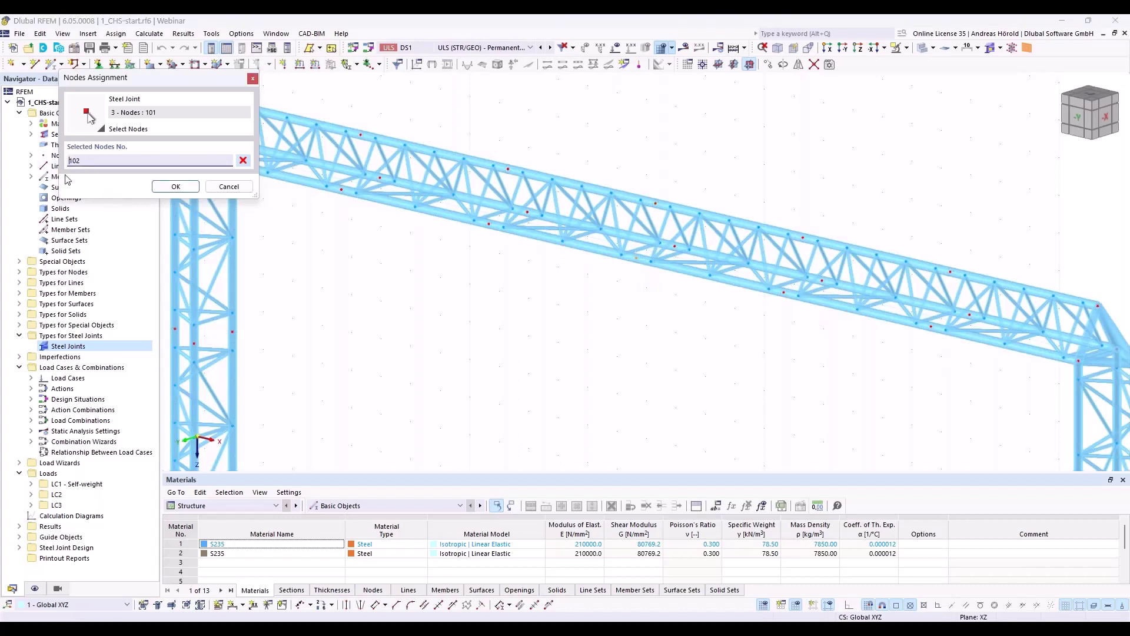
pyautogui.click(177, 187)
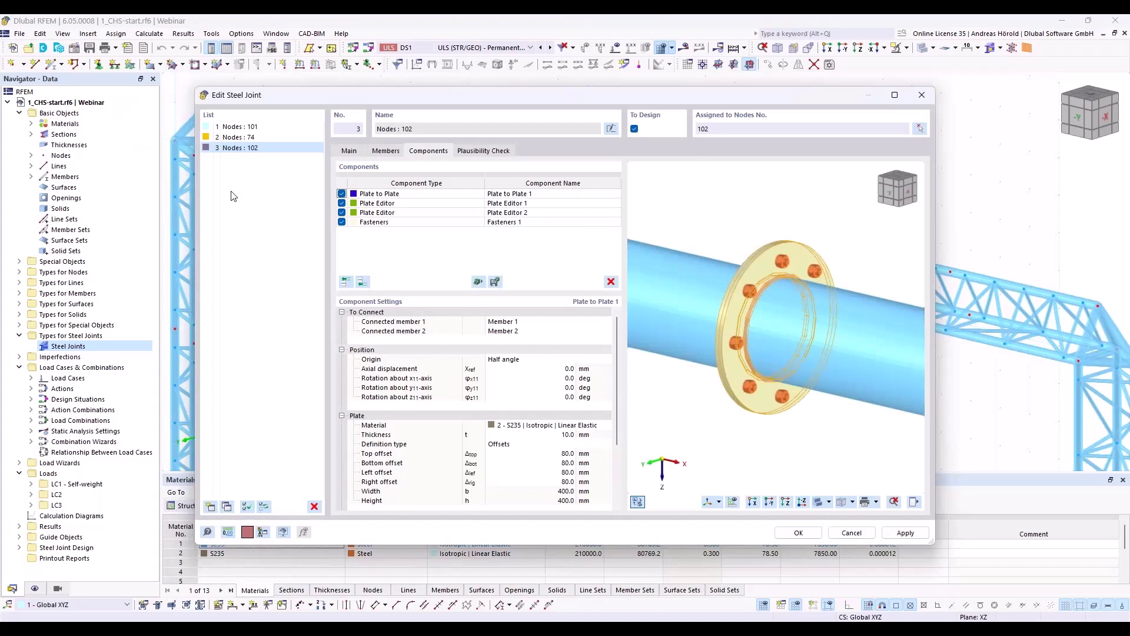
# - Set the top, bottom, left and right offsets of the copied joint's plate-to-plate component to 100 mm each
pyautogui.click(422, 195)
pyautogui.scroll(-1, 614, 409)
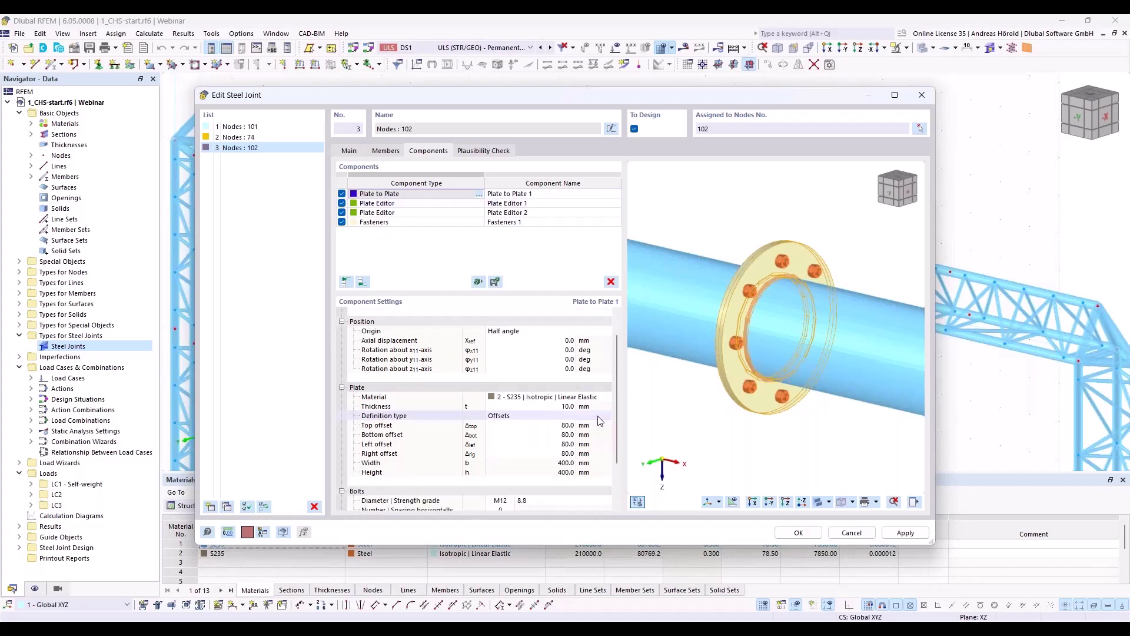
pyautogui.click(556, 424)
pyautogui.write('100')
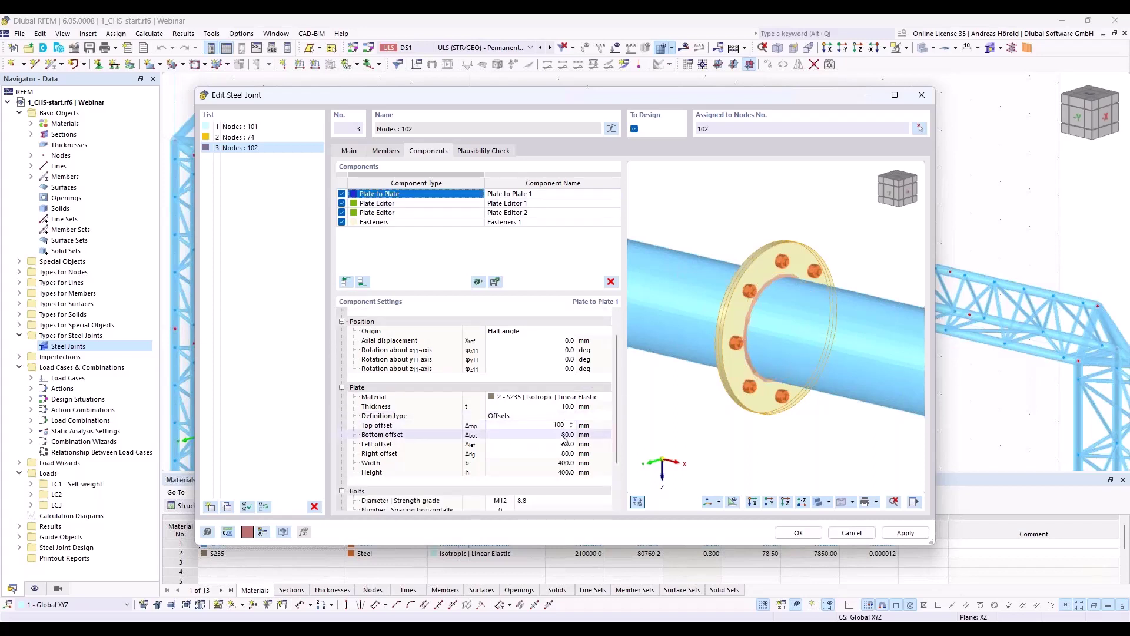
pyautogui.click(562, 435)
pyautogui.write('100')
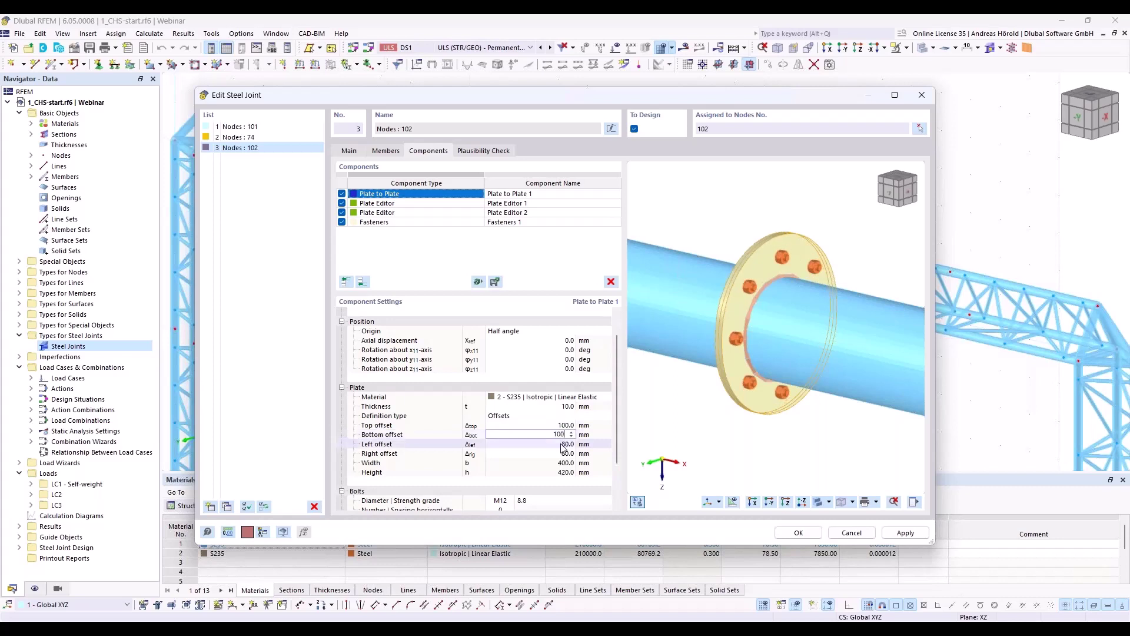
pyautogui.click(562, 444)
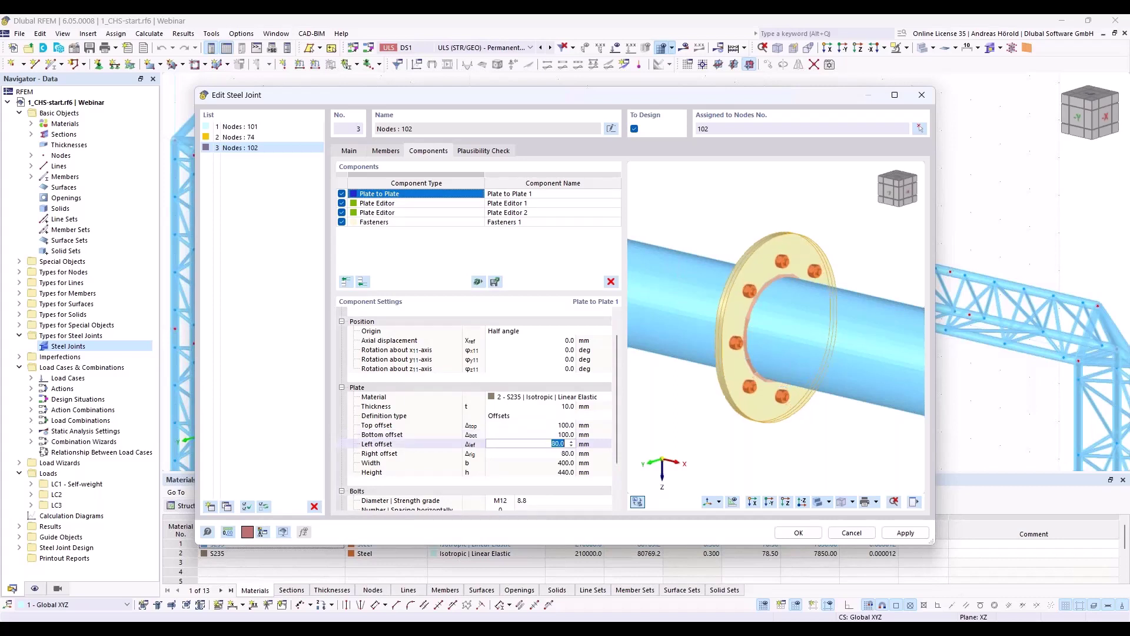
pyautogui.write('100')
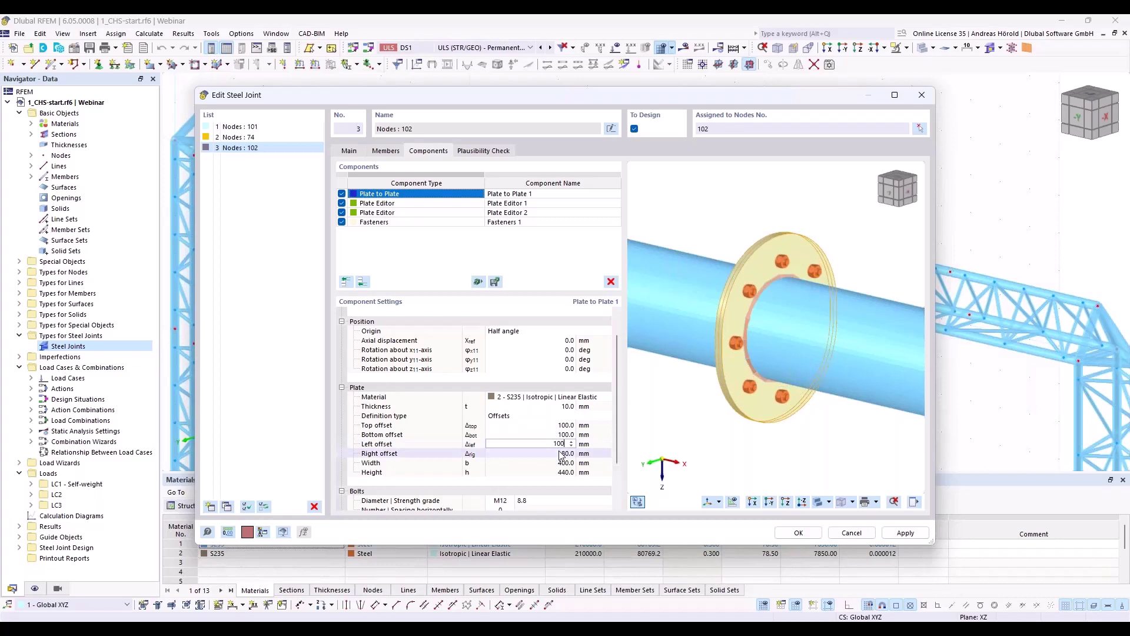
pyautogui.click(561, 454)
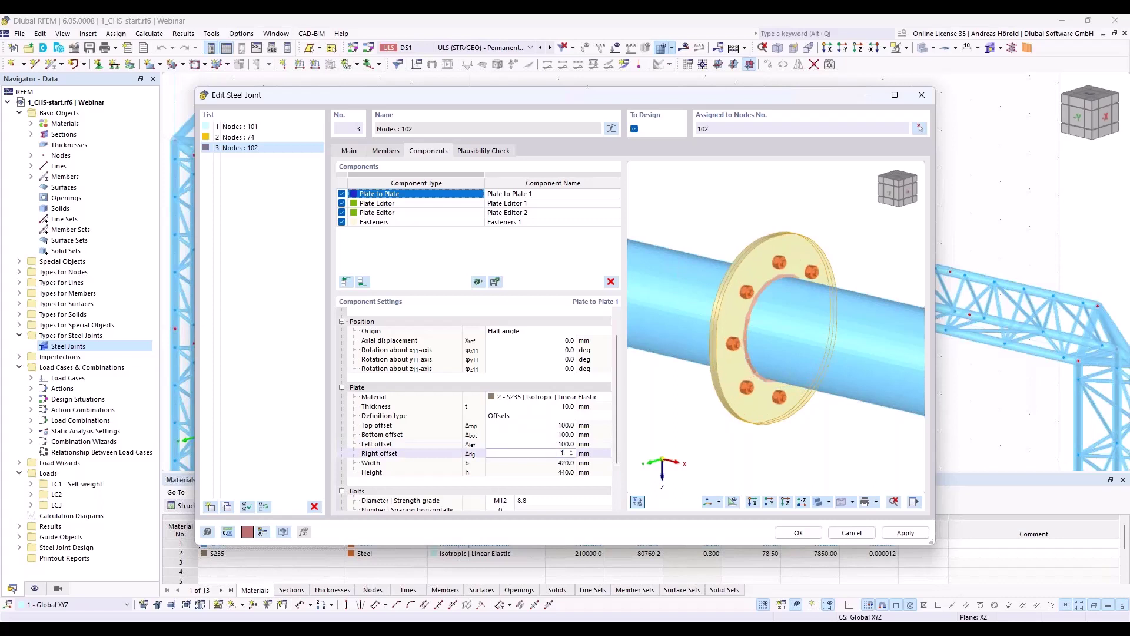
pyautogui.write('100')
pyautogui.press('BackSpace')
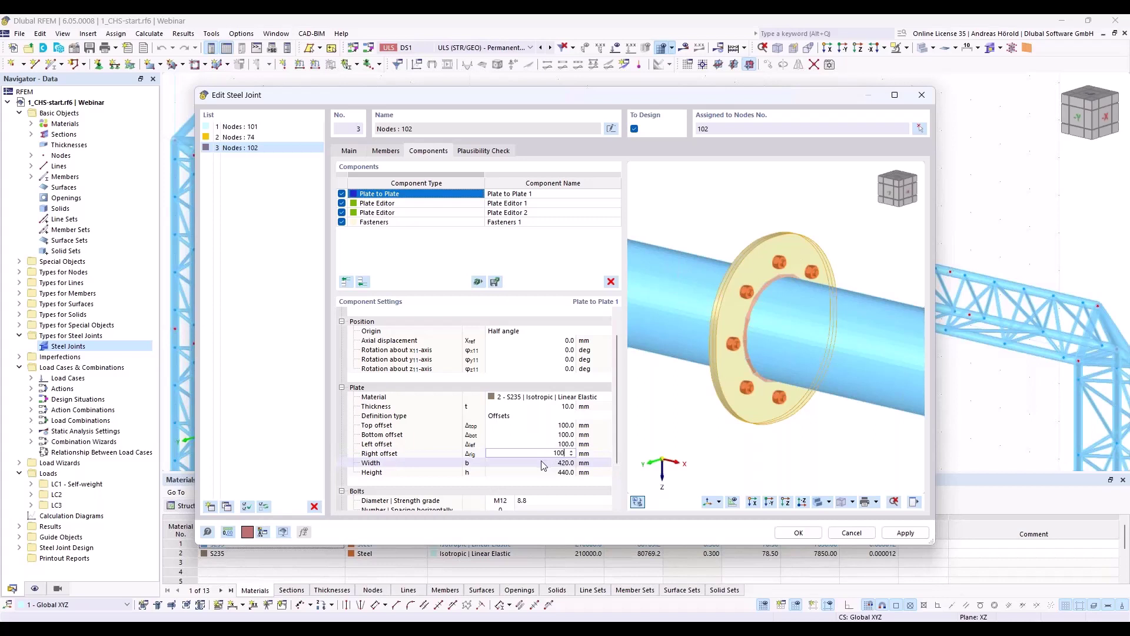
# - Commit the right plate offset of 100 mm and set the first flange plate's corner rounding radius to 220 mm
pyautogui.click(542, 464)
pyautogui.click(551, 471)
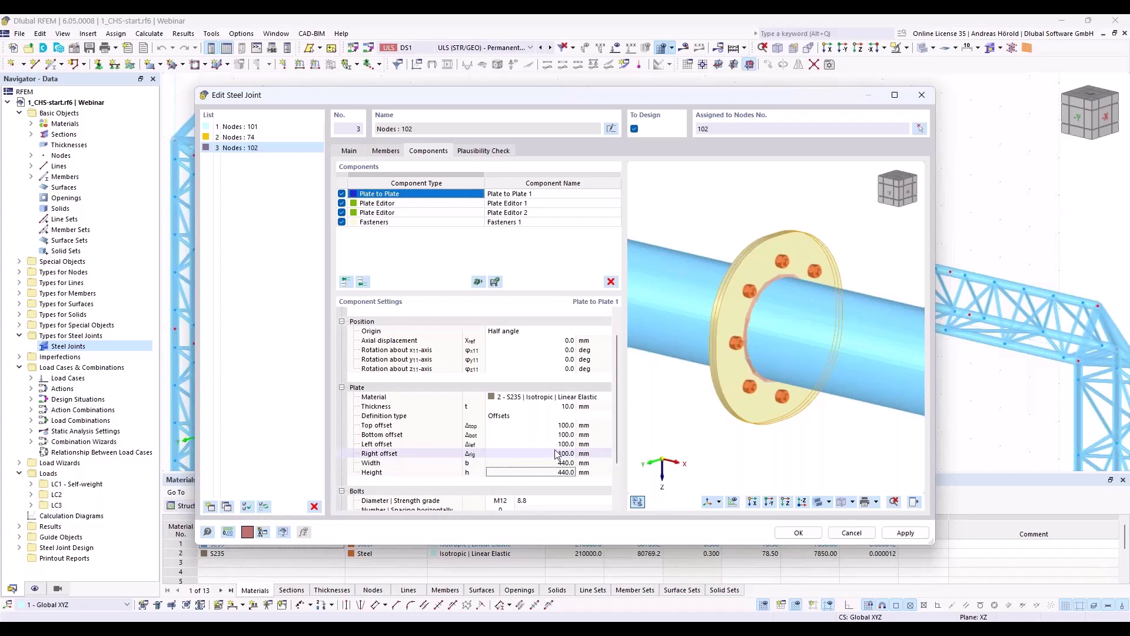
pyautogui.click(415, 207)
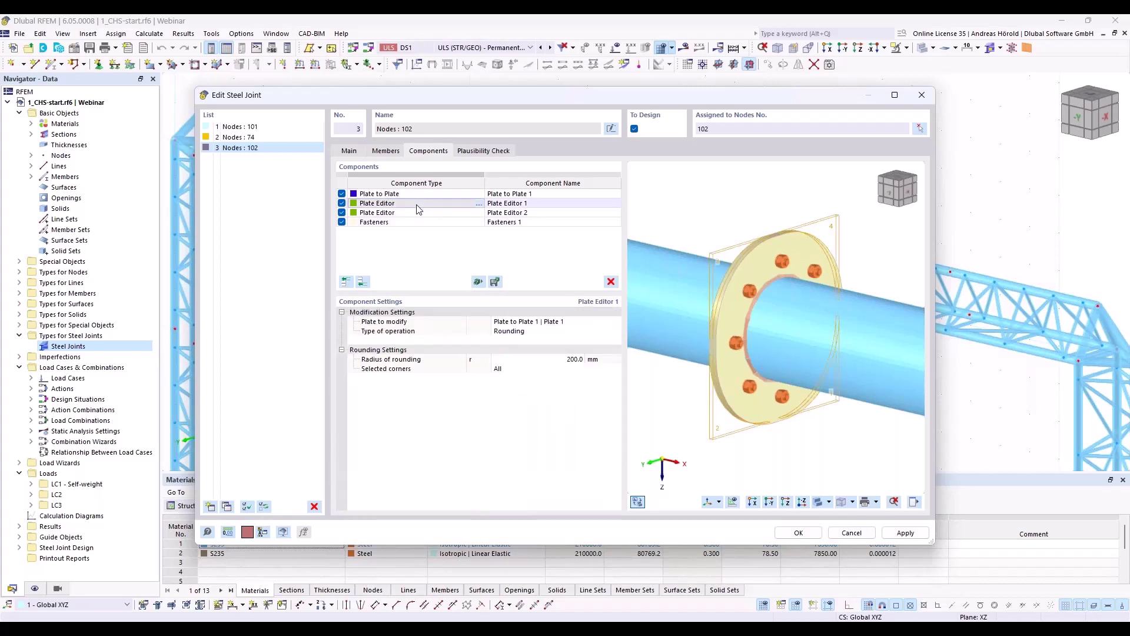
pyautogui.click(572, 360)
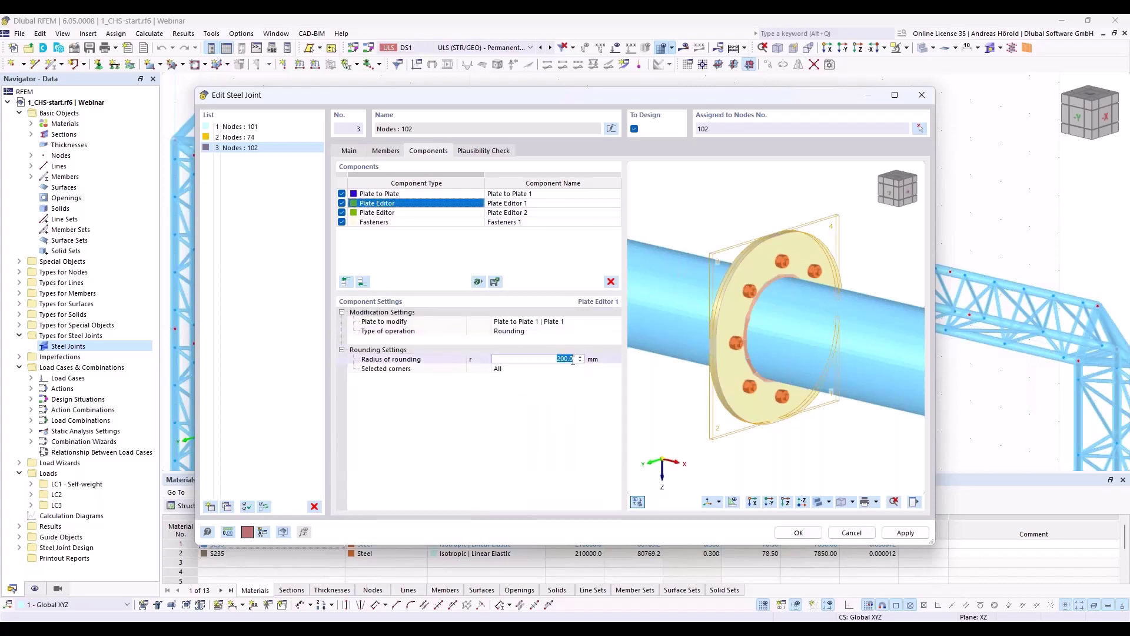
pyautogui.write('220')
pyautogui.press('Return')
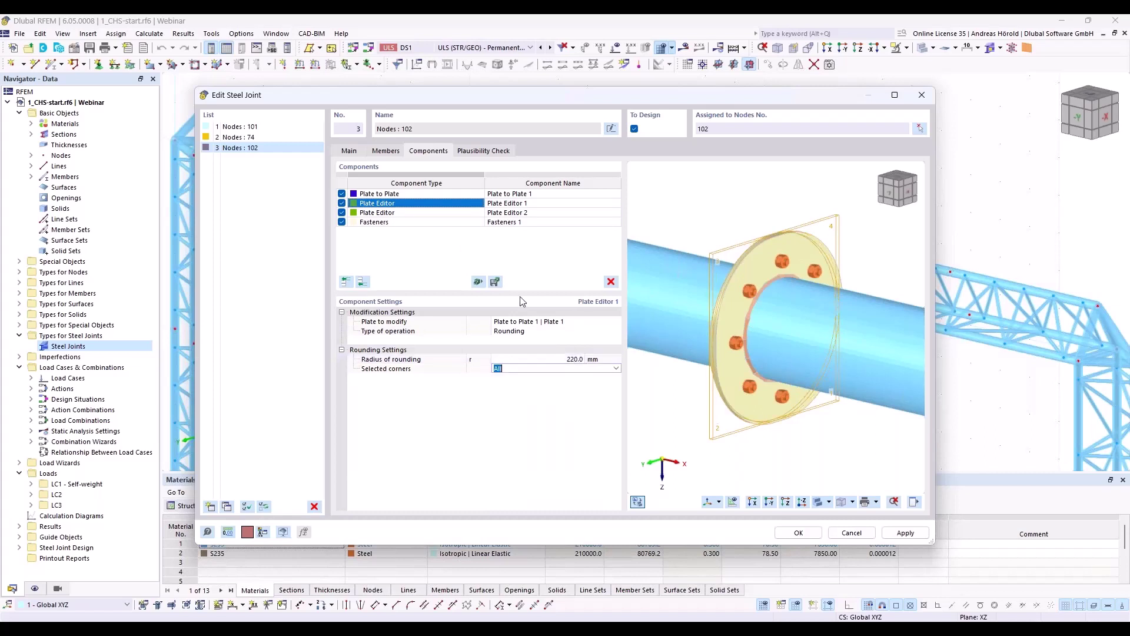
# - Set the rounding radius of the second flange plate to 220 mm in its plate editor component
pyautogui.click(500, 214)
pyautogui.click(568, 359)
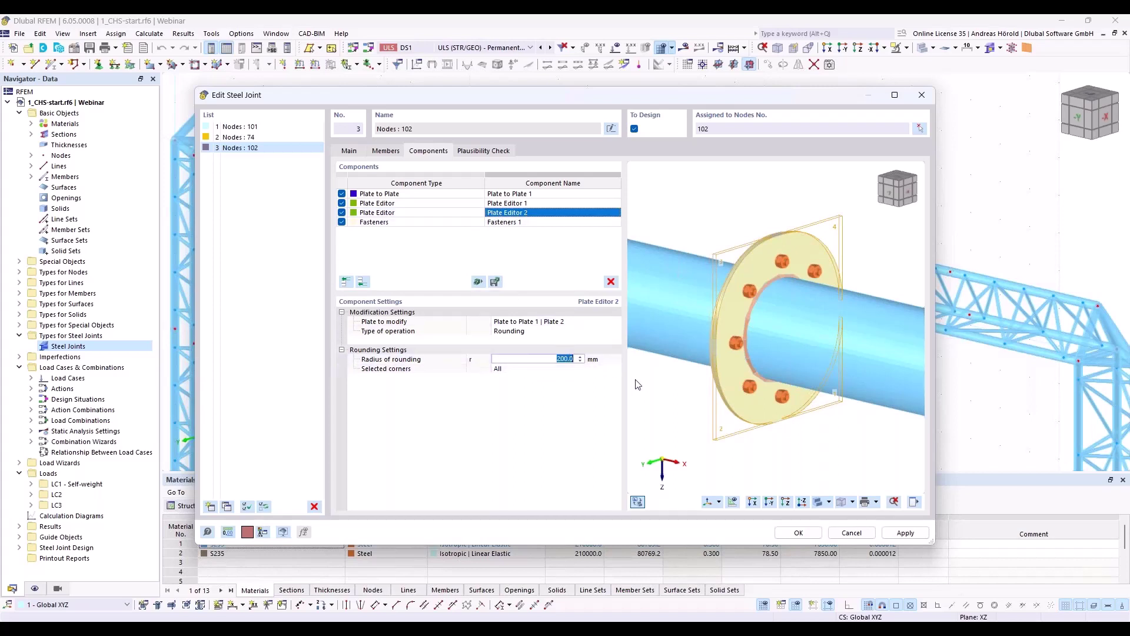
pyautogui.write('220')
pyautogui.press('Return')
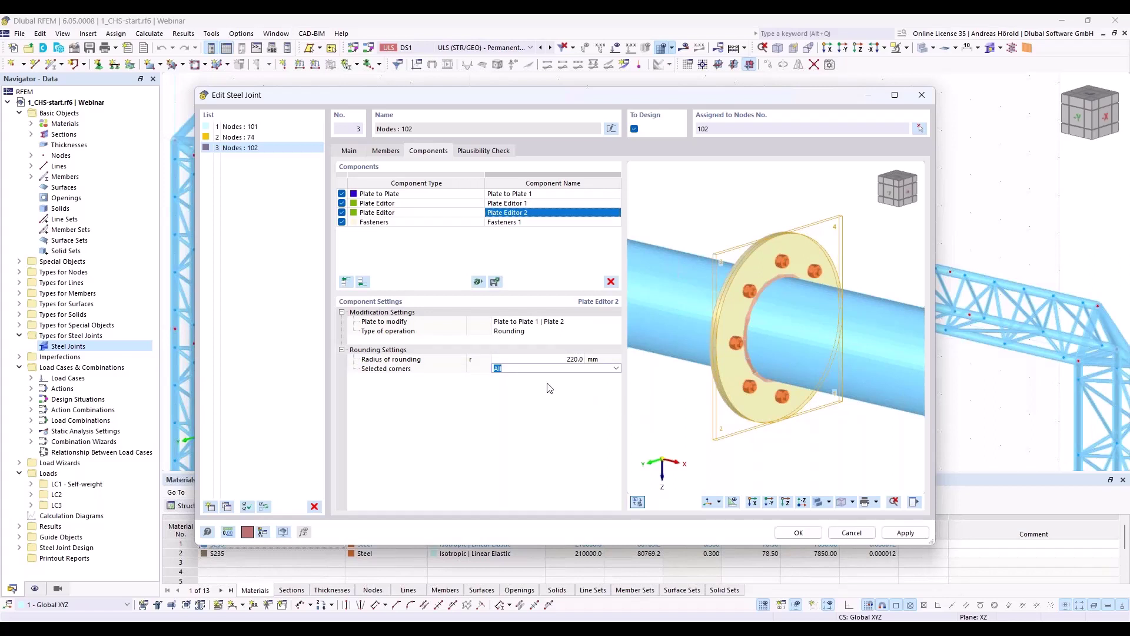
# - Open the settings of the Fasteners component and examine the bolt positions between the pipe and the flange edge
pyautogui.click(441, 224)
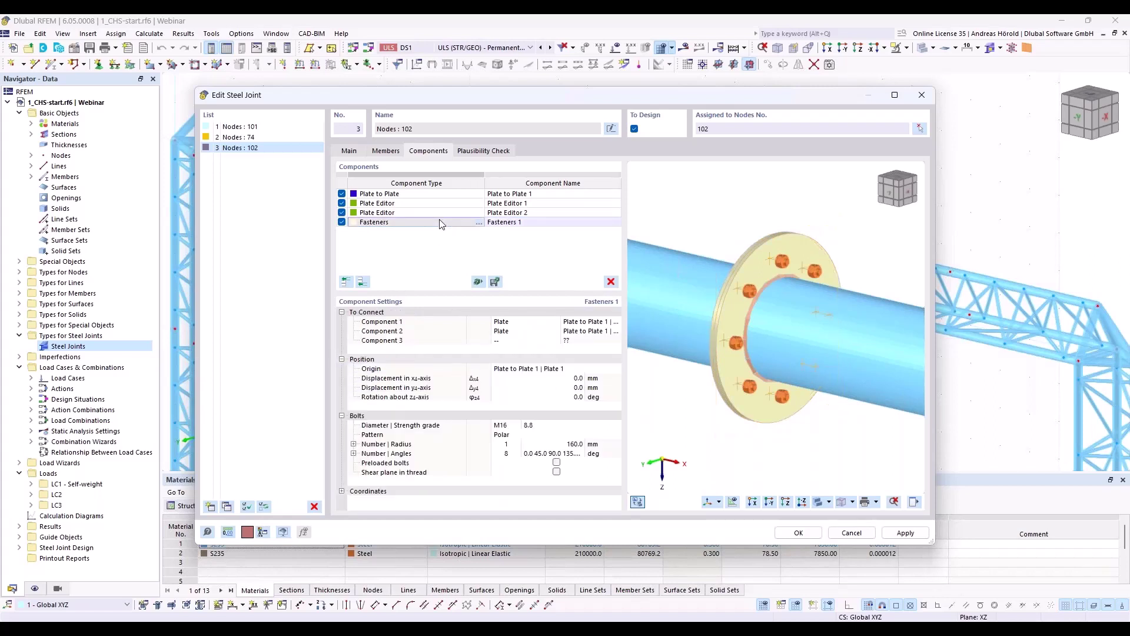
pyautogui.keyDown('ctrl'); pyautogui.moveTo(883, 421); pyautogui.dragTo(780, 372, button='middle'); pyautogui.keyUp('ctrl')
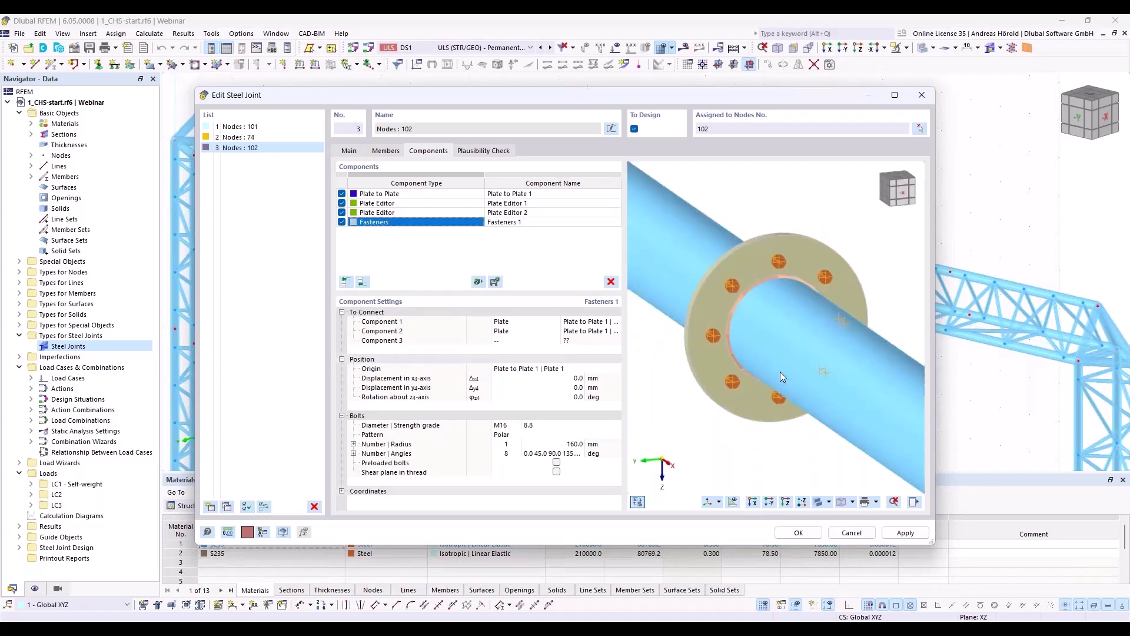
pyautogui.scroll(4, 771, 273)
pyautogui.moveTo(778, 215); pyautogui.dragTo(792, 338, button='middle')
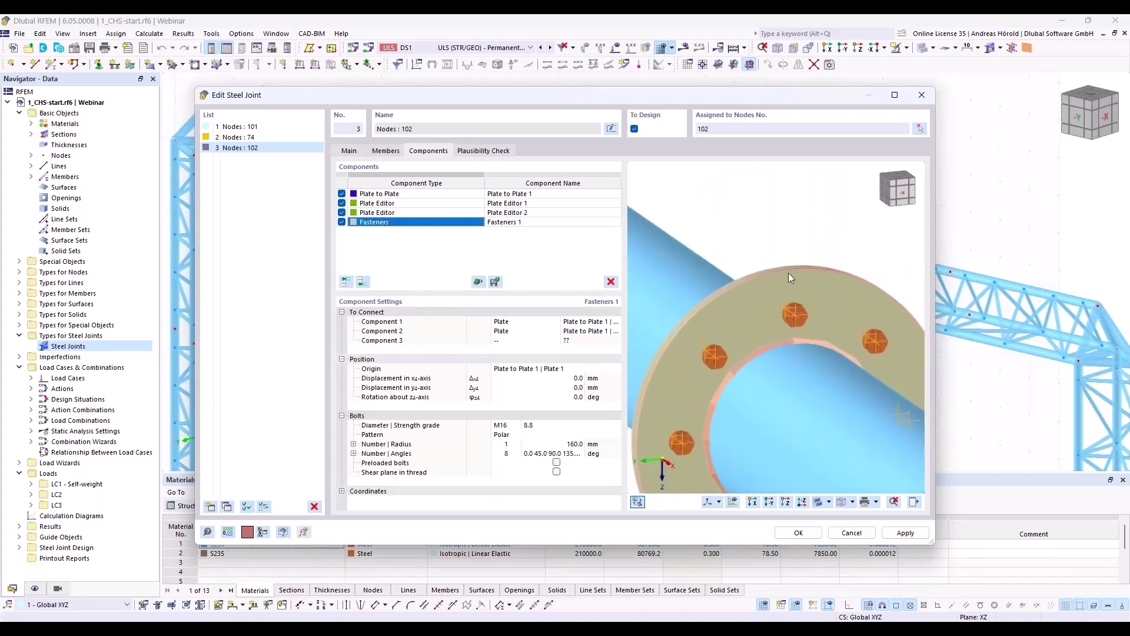
pyautogui.scroll(-3, 796, 323)
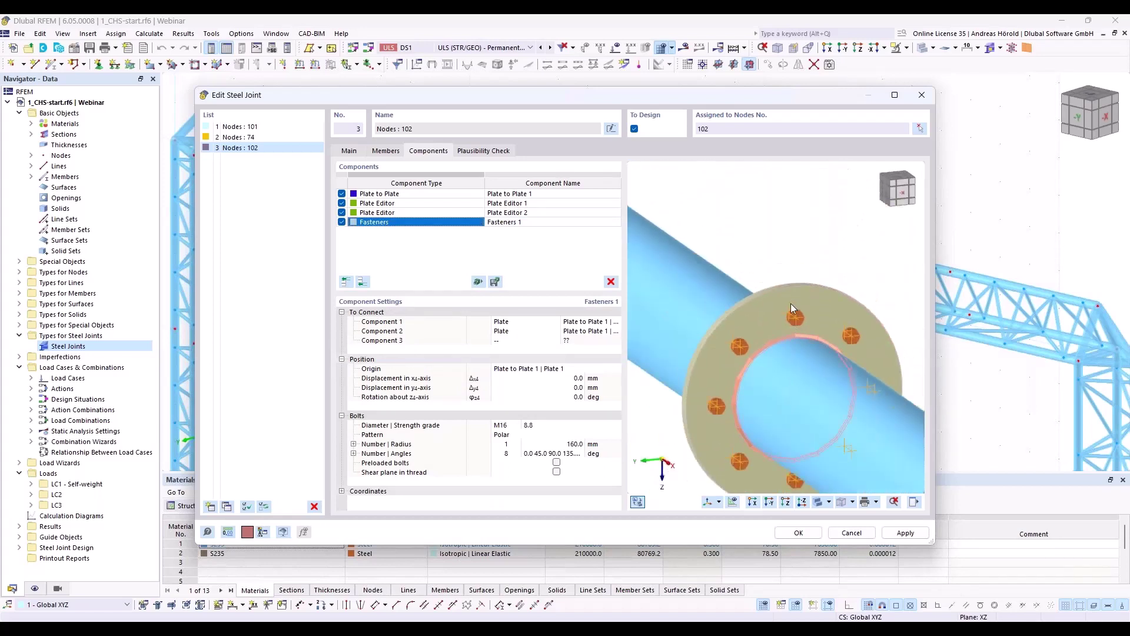
# - Set the flange bolt pattern's rotation about the z-axis to 22.5 deg in Fasteners 1
pyautogui.scroll(-1, 789, 300)
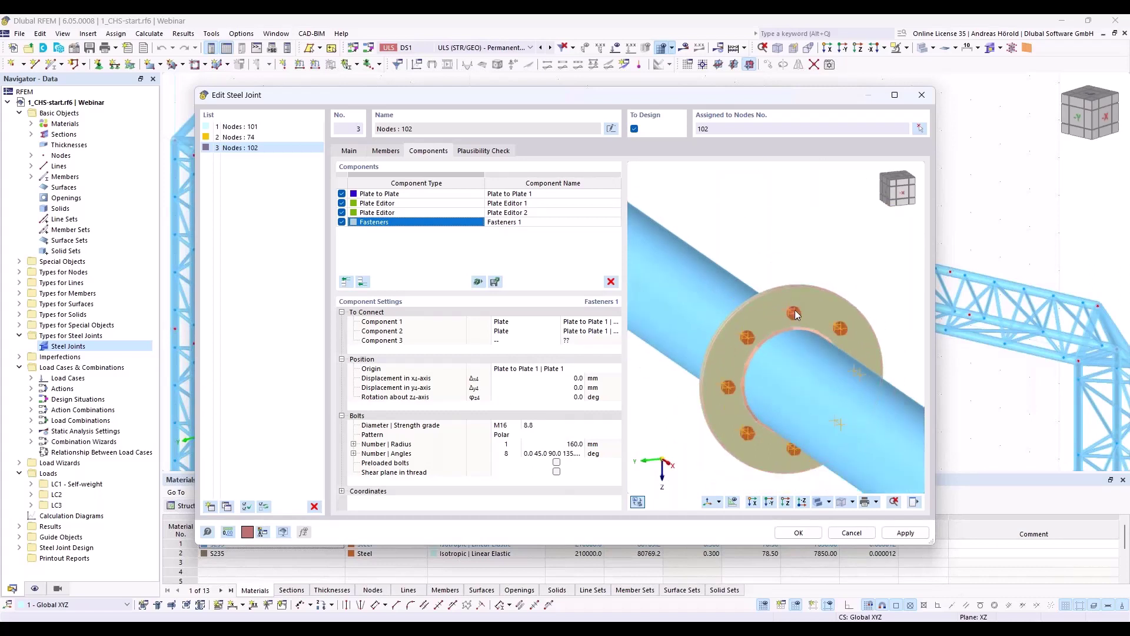
pyautogui.keyDown('ctrl'); pyautogui.moveTo(796, 315); pyautogui.dragTo(834, 310, button='middle'); pyautogui.keyUp('ctrl')
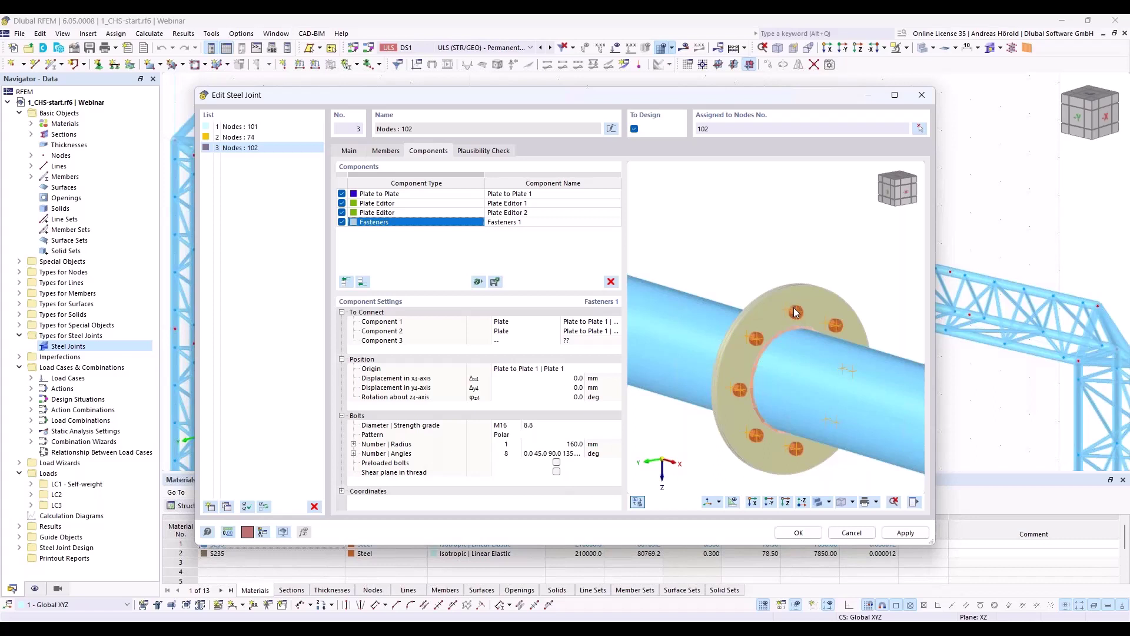
pyautogui.scroll(-1, 776, 334)
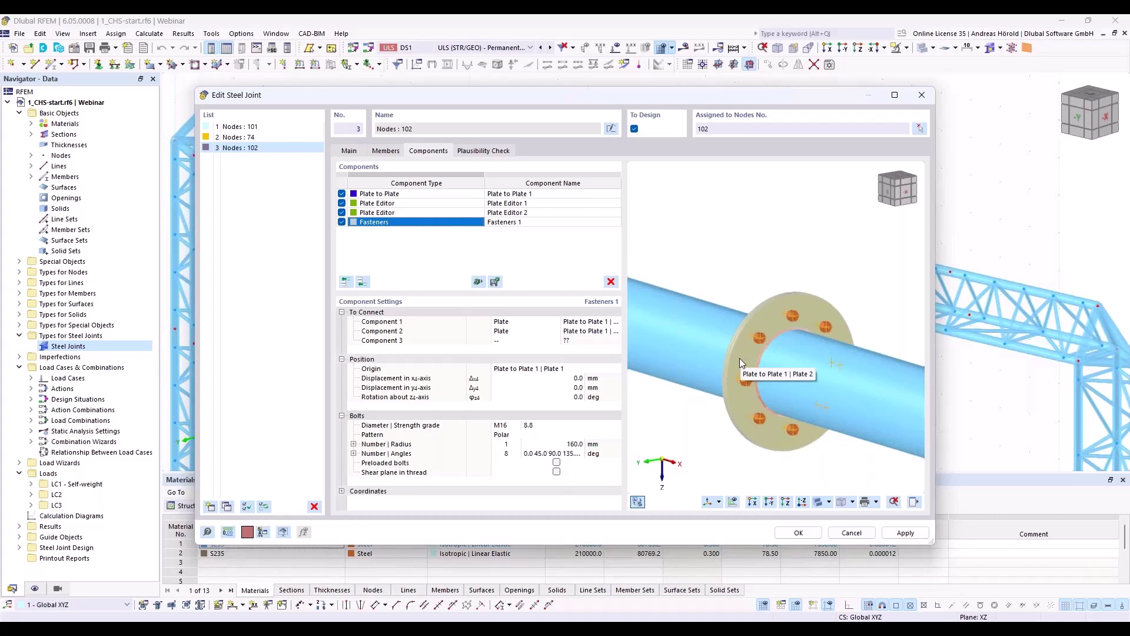
pyautogui.click(571, 398)
pyautogui.write('2')
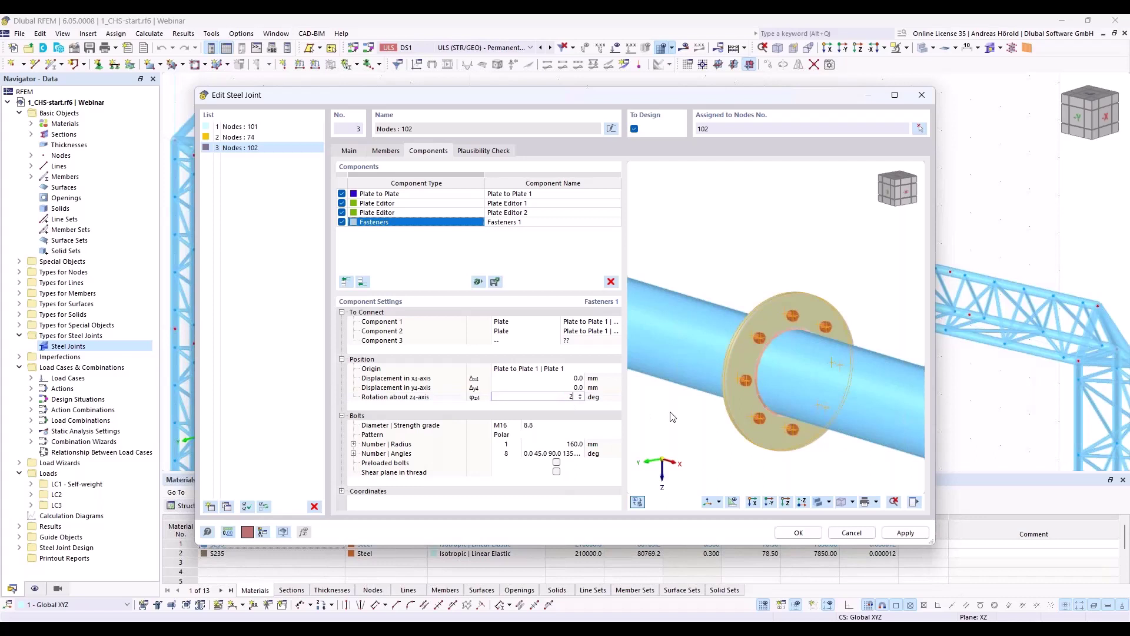
pyautogui.write('2,5')
pyautogui.press('Tab')
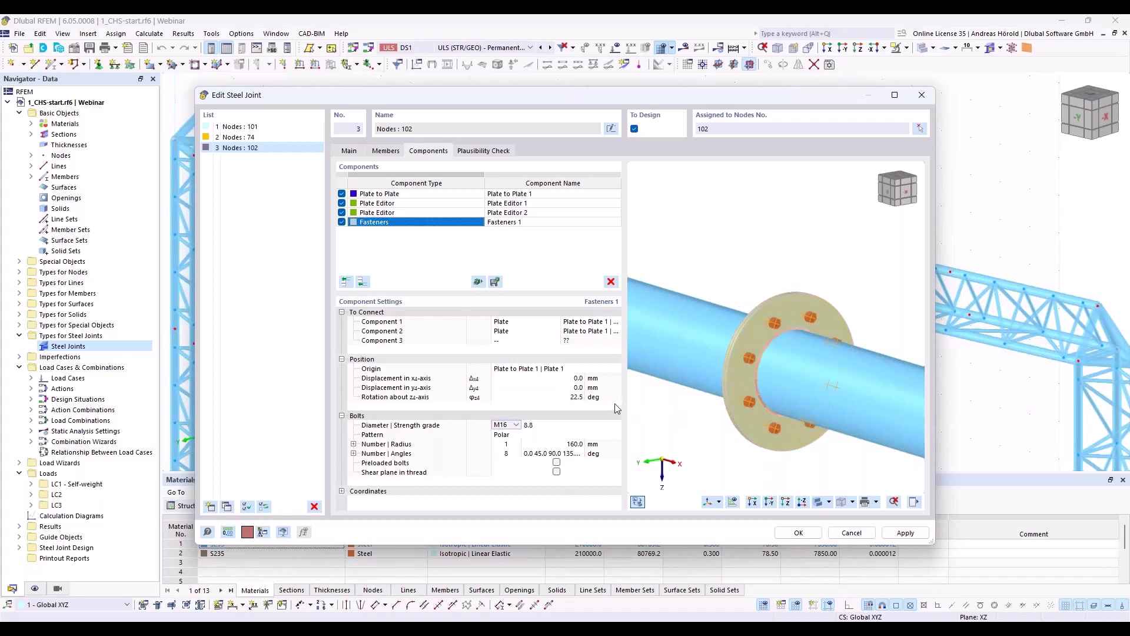
# - Set the radius of the flange's polar bolt pattern to 170 mm
pyautogui.click(565, 446)
pyautogui.write('1700')
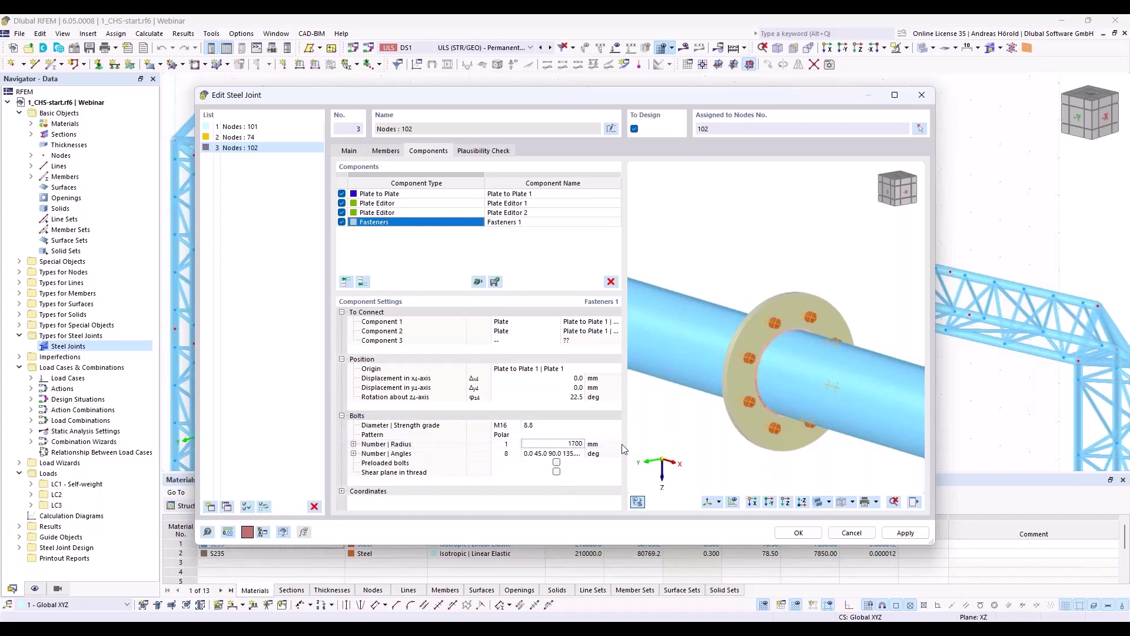
pyautogui.press('BackSpace')
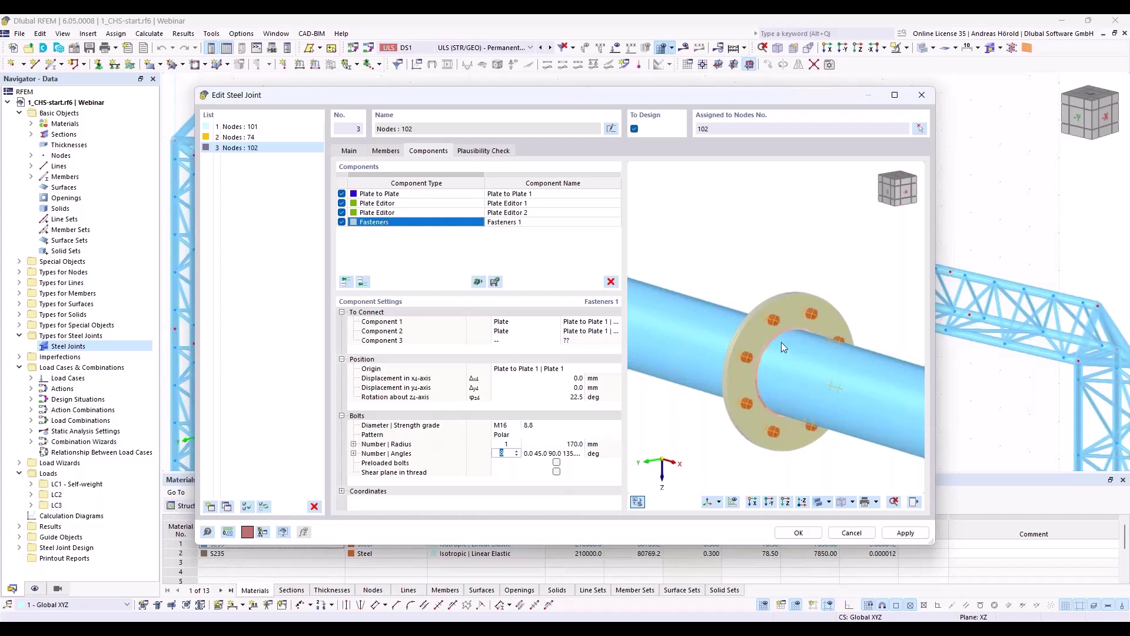
pyautogui.keyDown('ctrl'); pyautogui.moveTo(781, 342); pyautogui.dragTo(727, 318, button='middle'); pyautogui.keyUp('ctrl')
pyautogui.scroll(2, 770, 313)
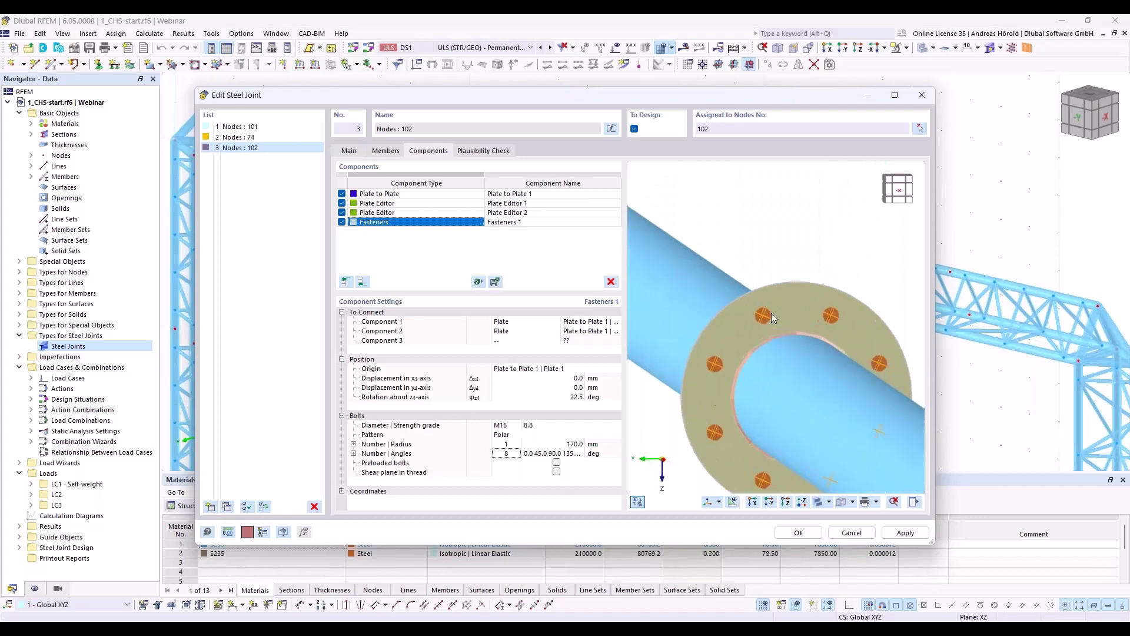
pyautogui.scroll(-2, 753, 314)
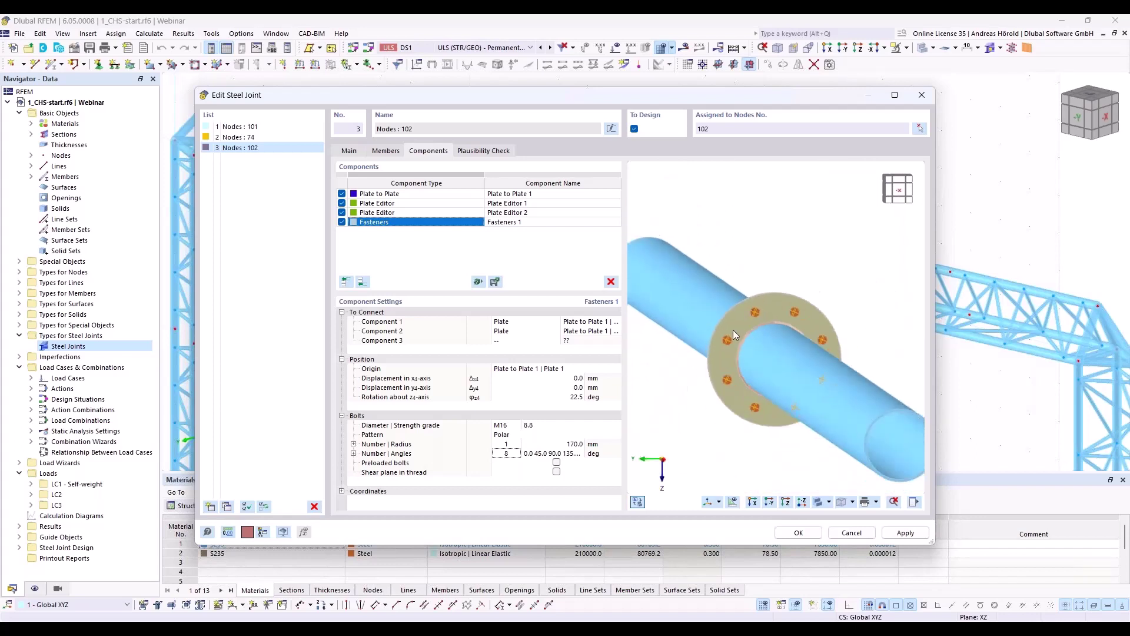
pyautogui.keyDown('ctrl'); pyautogui.moveTo(702, 390); pyautogui.dragTo(771, 394, button='middle'); pyautogui.keyUp('ctrl')
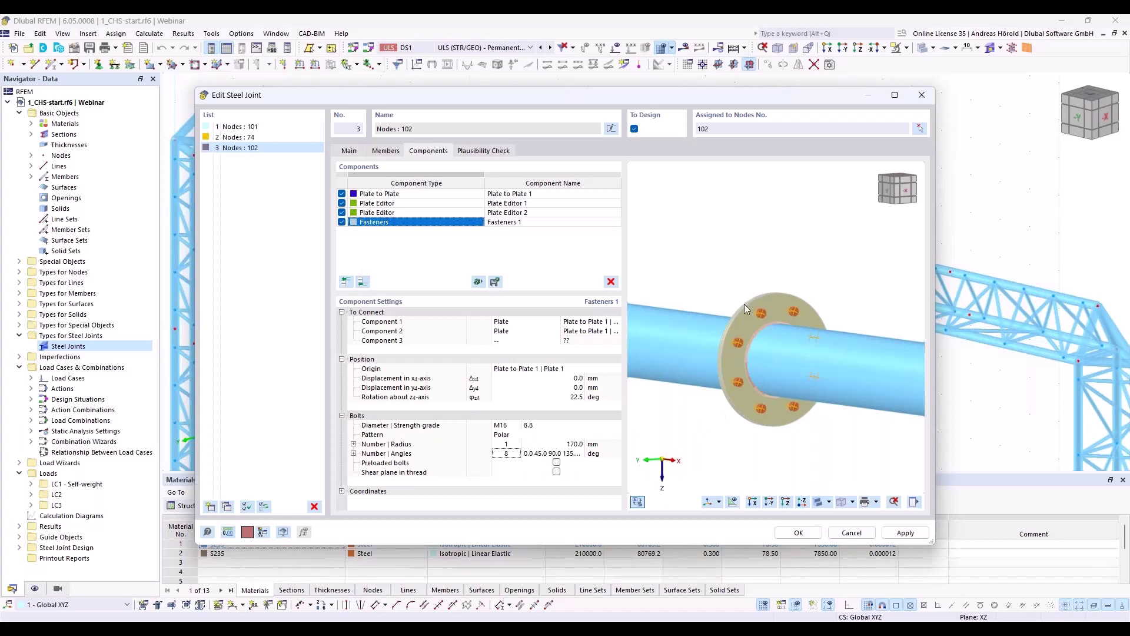
# - Add a Plate component to the joint and set its width to 150 mm and height to 90 mm
pyautogui.click(362, 281)
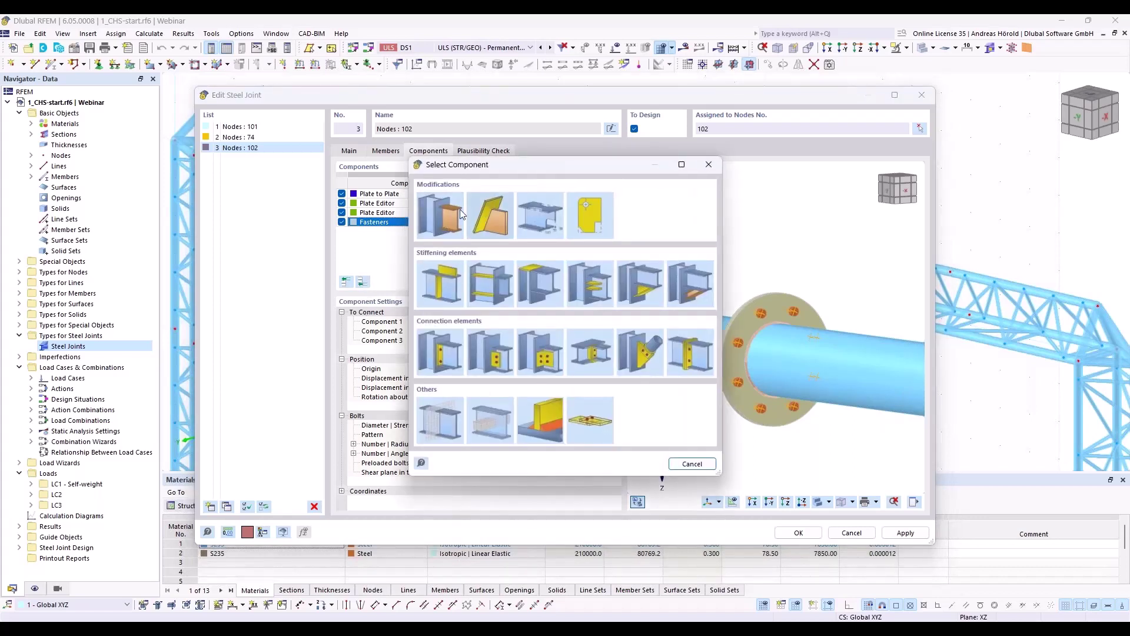
pyautogui.click(438, 281)
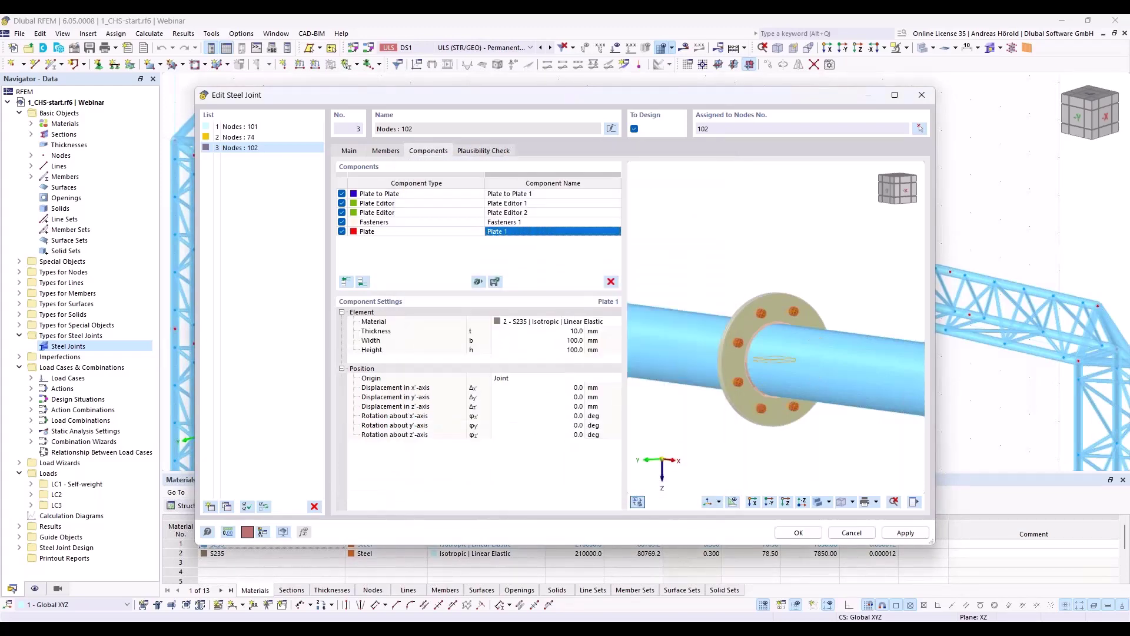
pyautogui.click(565, 340)
pyautogui.write('1500')
pyautogui.click(566, 350)
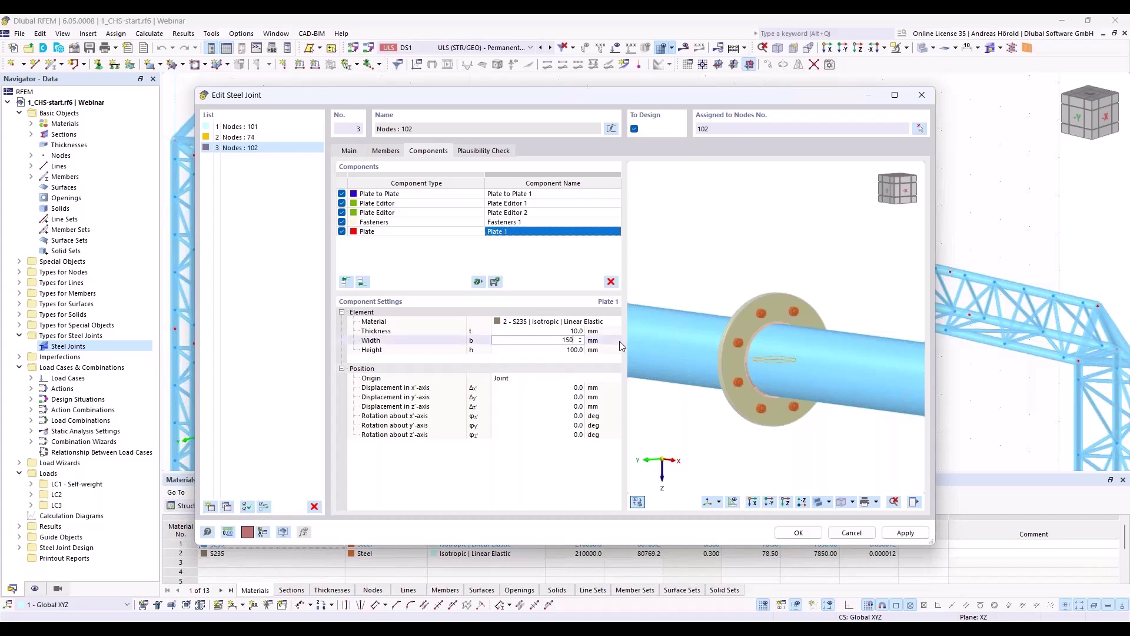
pyautogui.write('90')
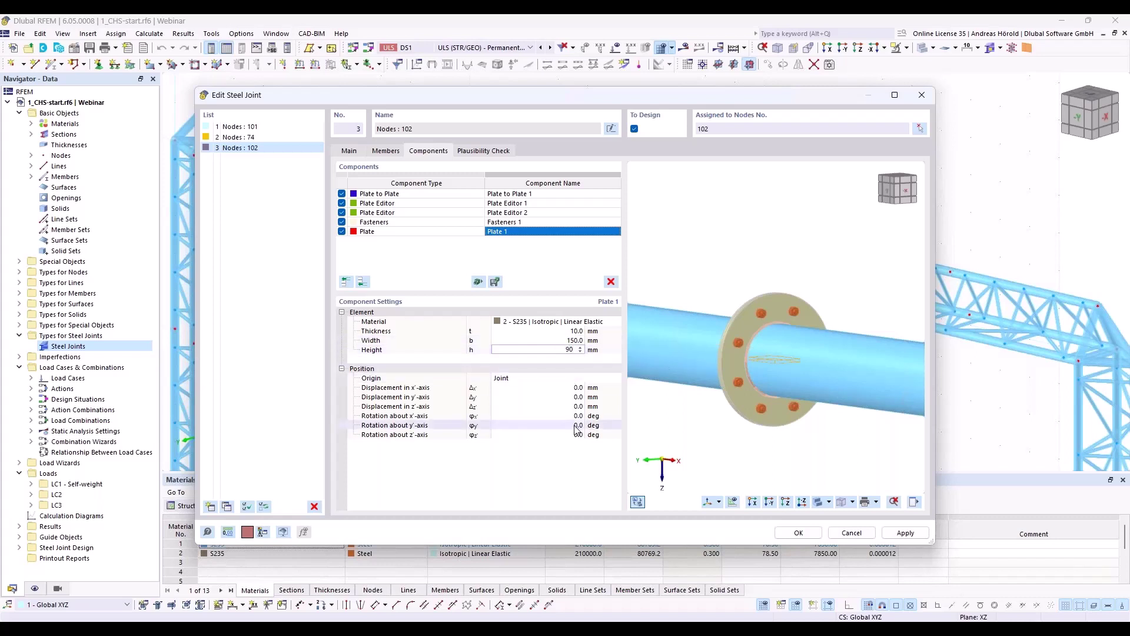
# - Set the origin of Plate 1's position to Member, referencing Member 1
pyautogui.click(524, 378)
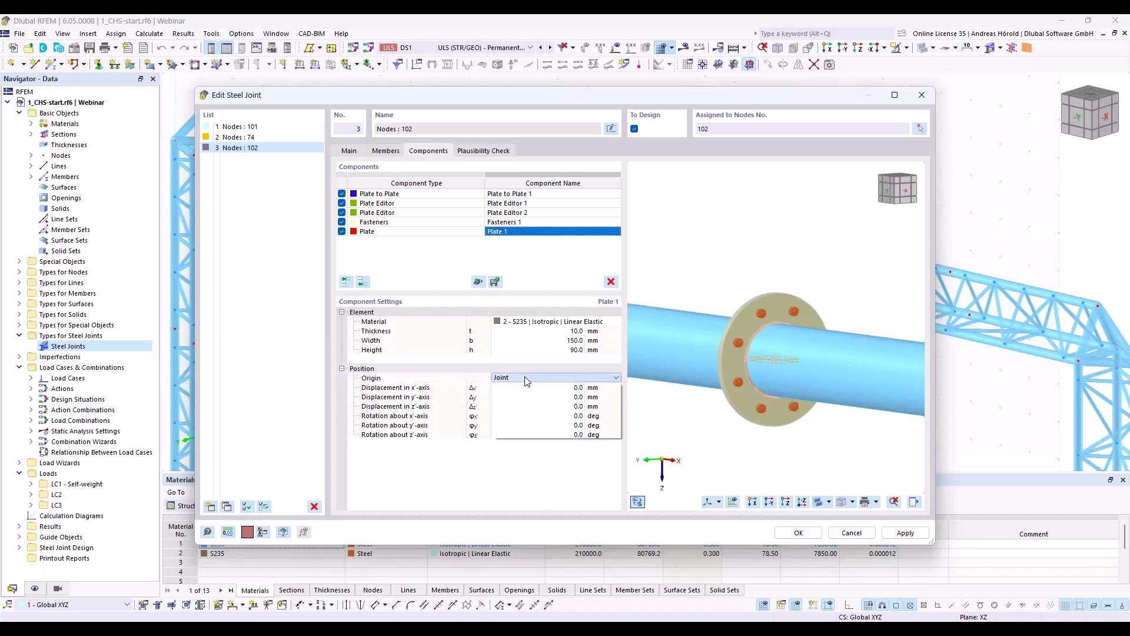
pyautogui.click(524, 377)
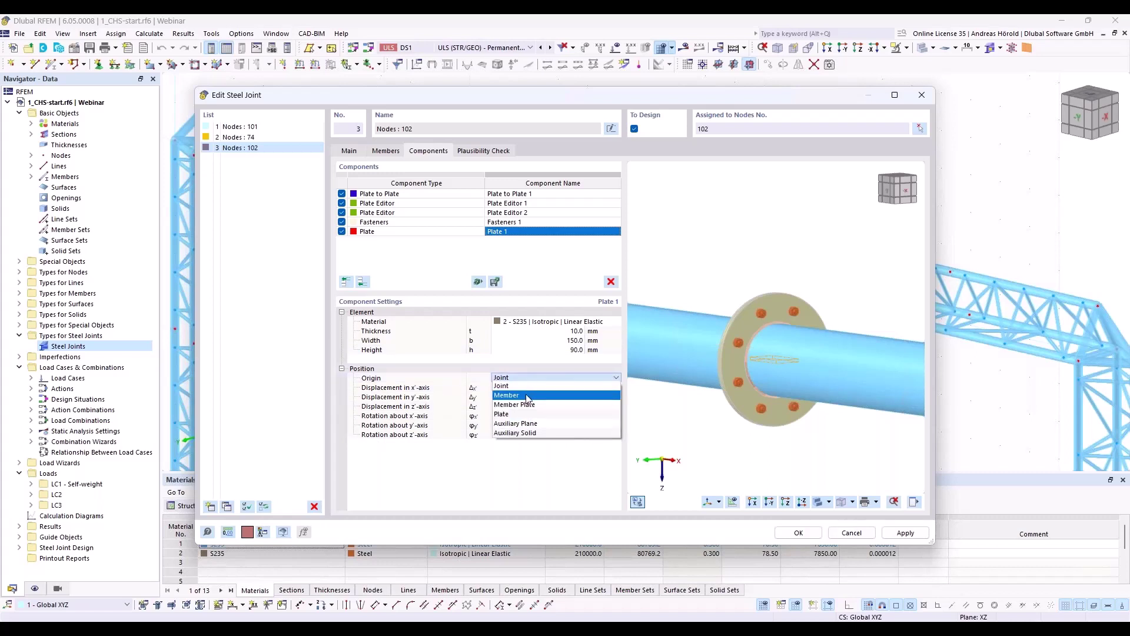
pyautogui.click(528, 395)
pyautogui.click(603, 381)
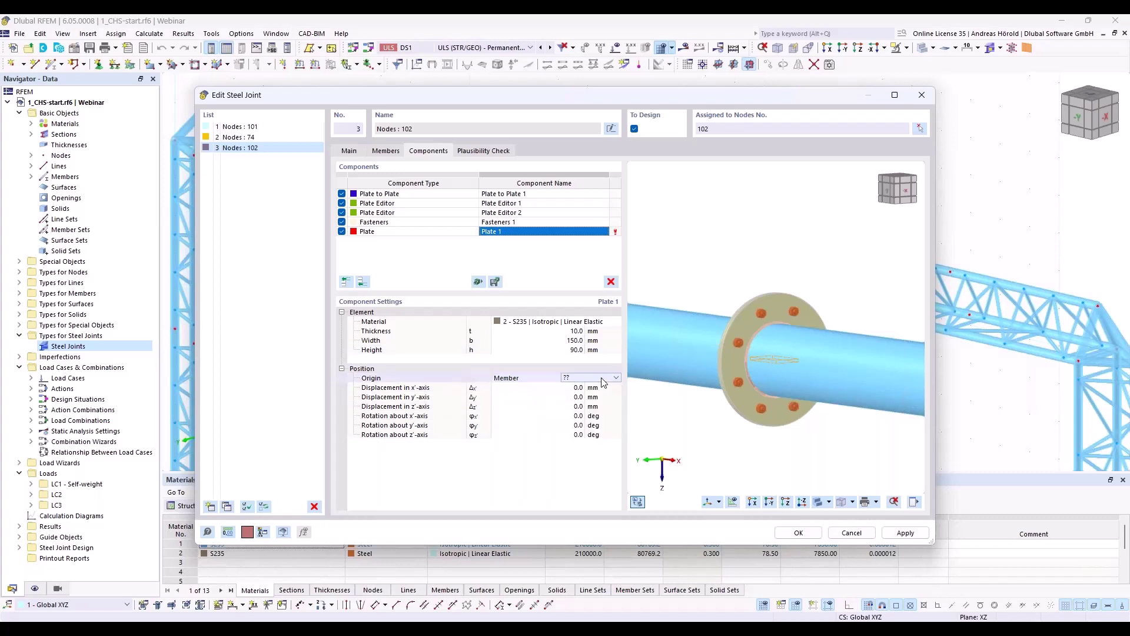
pyautogui.click(604, 380)
pyautogui.click(589, 396)
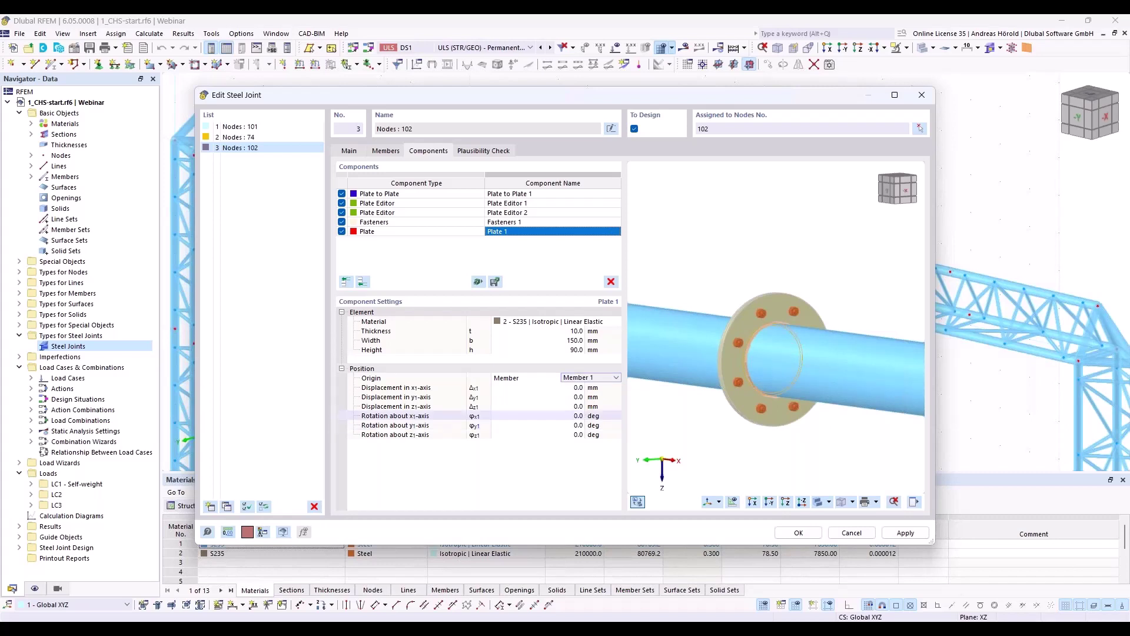
# - Rotate Plate 1 by 90 deg about the member's x-axis
pyautogui.click(583, 415)
pyautogui.write('90')
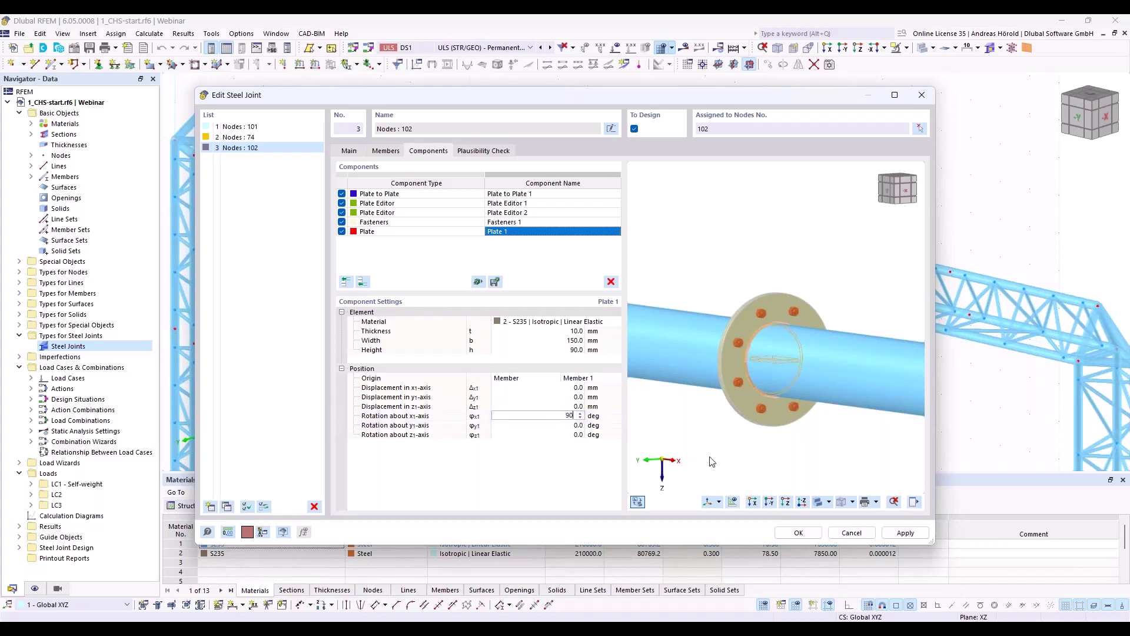
pyautogui.press('Tab')
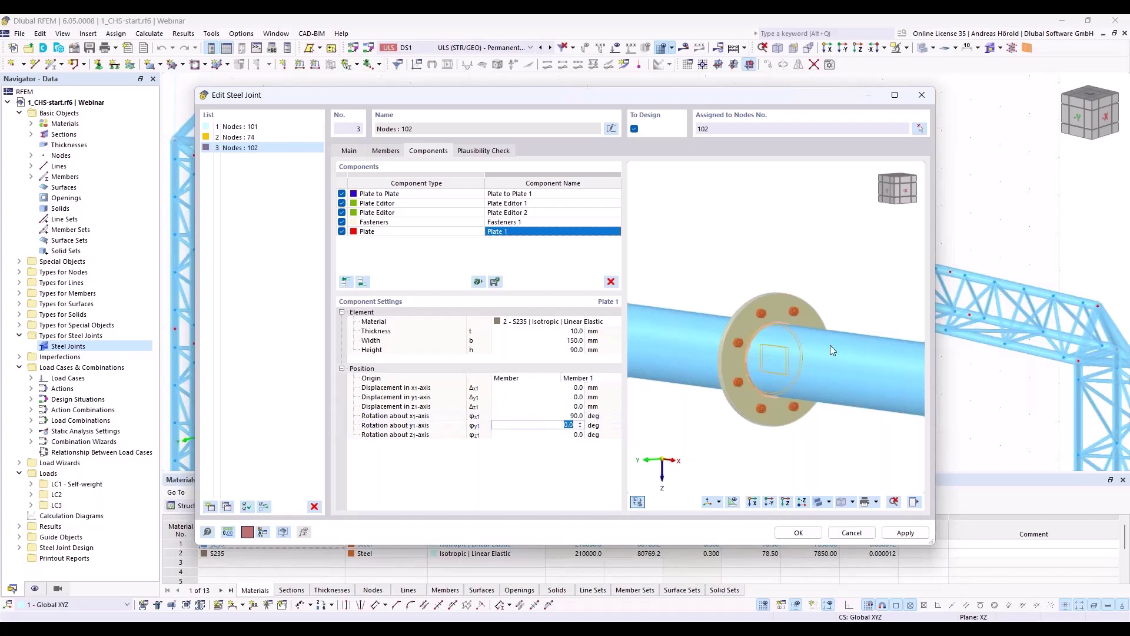
pyautogui.scroll(5, 765, 356)
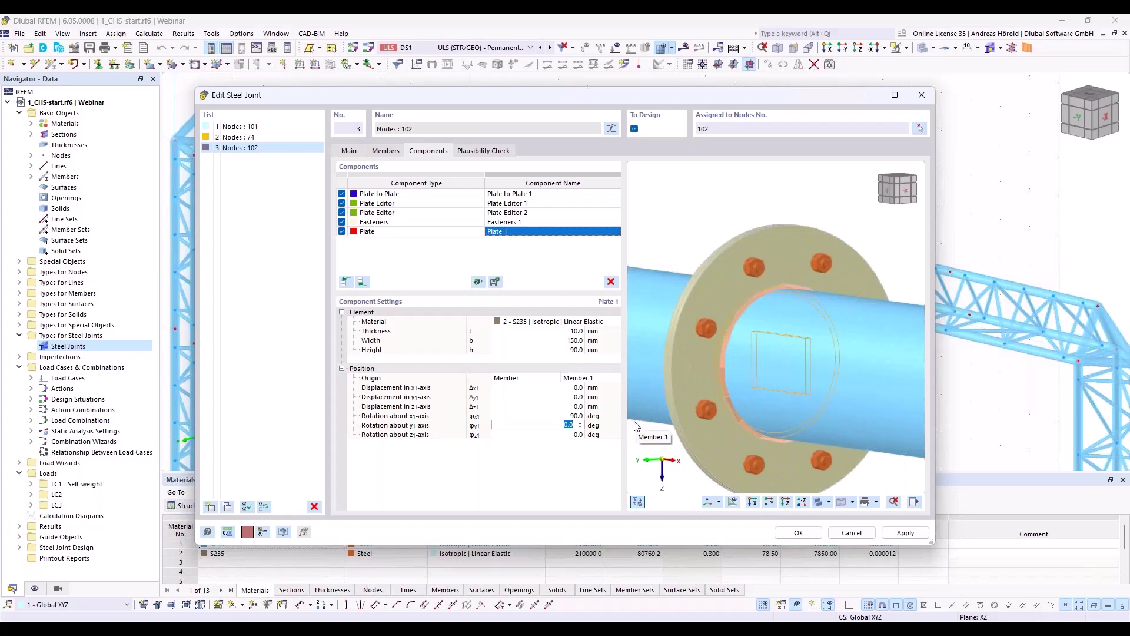
# - Set Plate 1's displacement along the member's x-axis to 85 mm
pyautogui.hotkey('shift', 'Tab')
pyautogui.hotkey('shift', 'Tab')
pyautogui.hotkey('shift', 'Tab')
pyautogui.hotkey('shift', 'Tab')
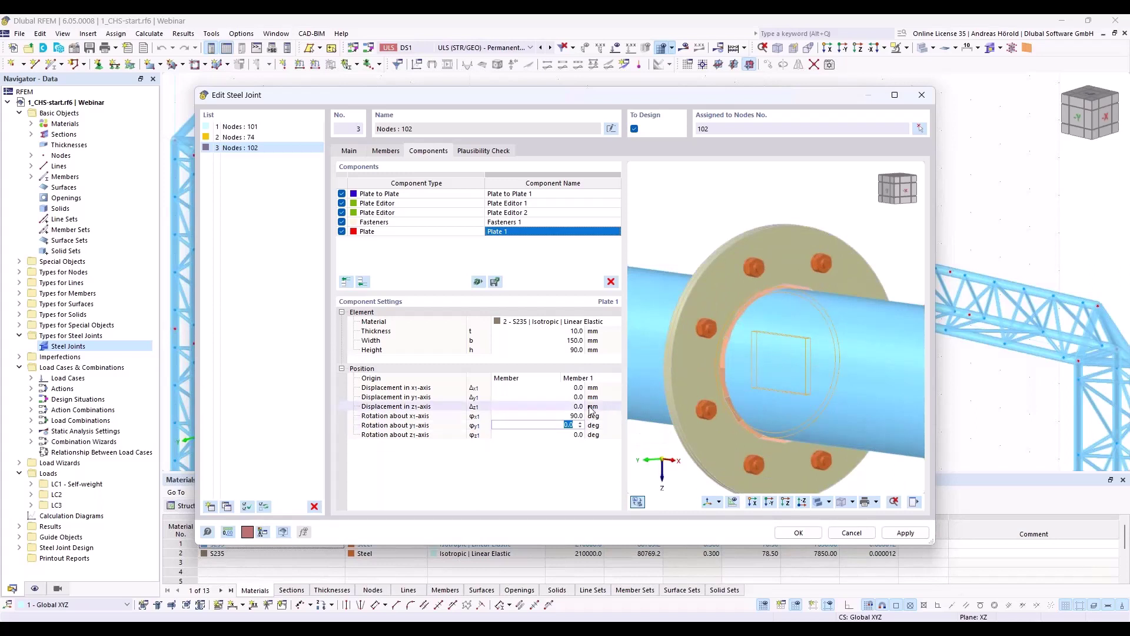
pyautogui.write('85')
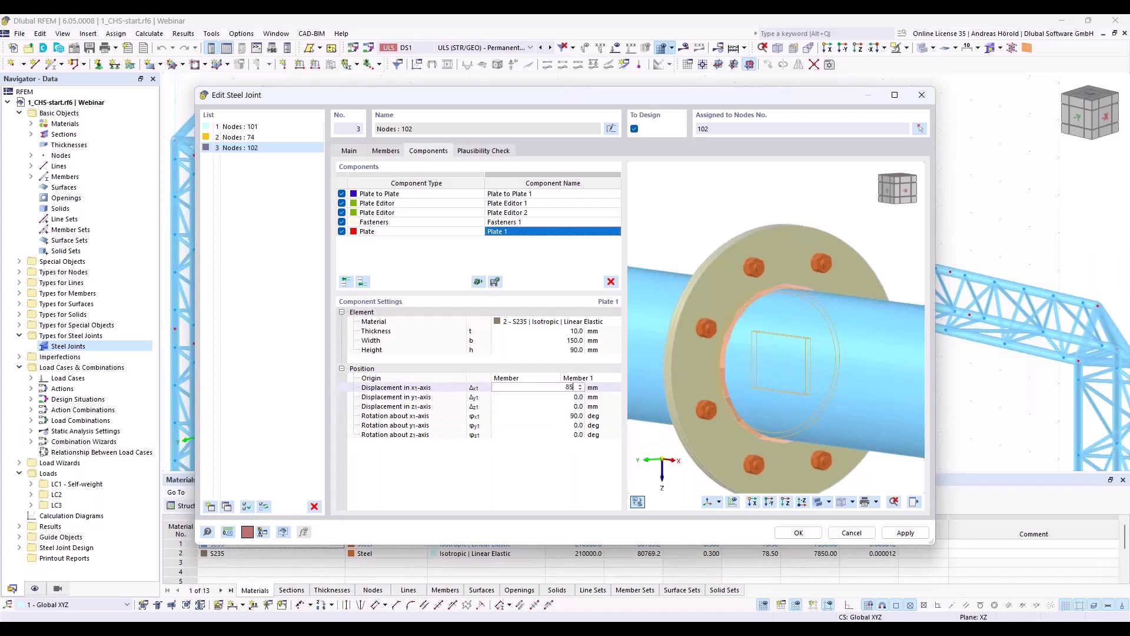
pyautogui.press('Tab')
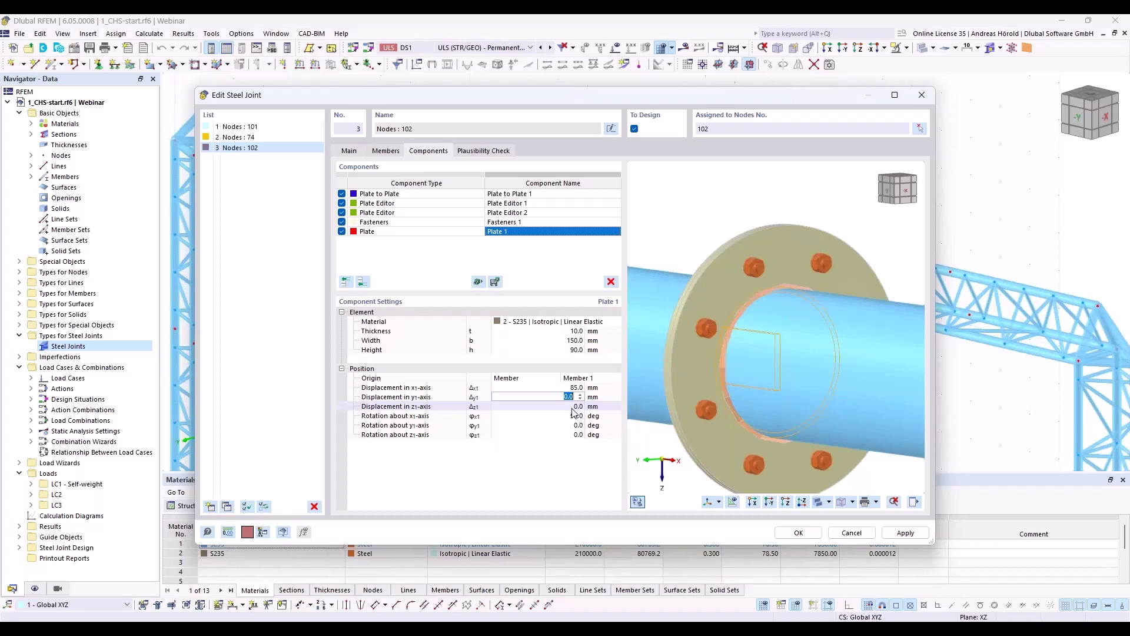
# - Set Plate 1's displacement along the member's z-axis to -160 mm so it sits on top of the tube
pyautogui.press('Tab')
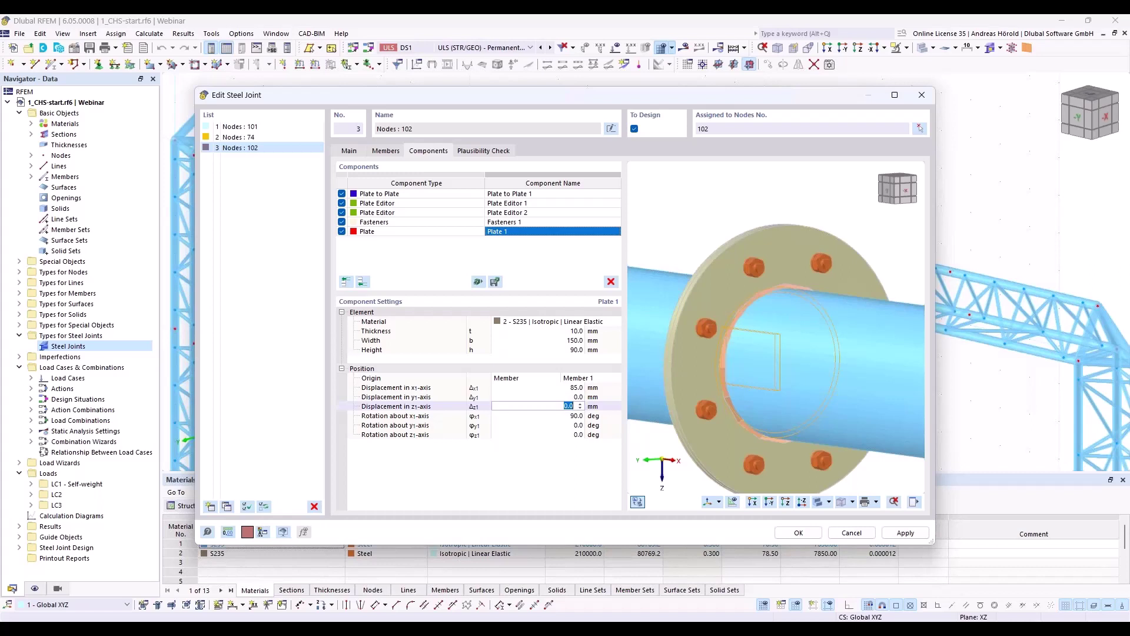
pyautogui.write('160')
pyautogui.press('Tab')
pyautogui.keyDown('ctrl'); pyautogui.moveTo(666, 435); pyautogui.dragTo(838, 425, button='middle'); pyautogui.keyUp('ctrl')
pyautogui.scroll(5, 734, 298)
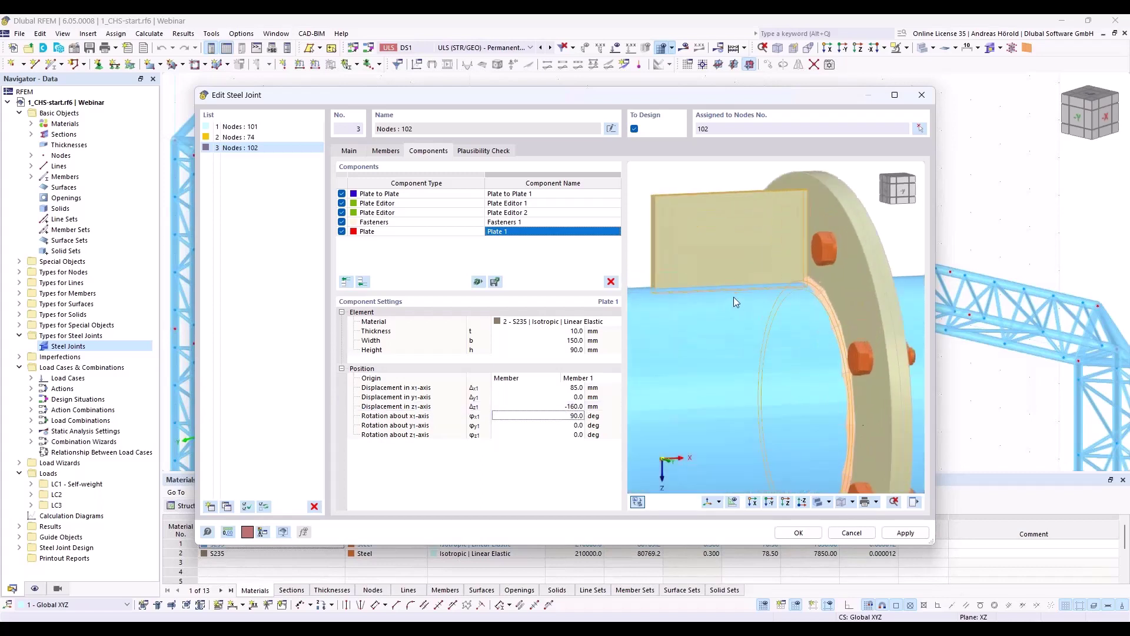
pyautogui.scroll(-5, 733, 296)
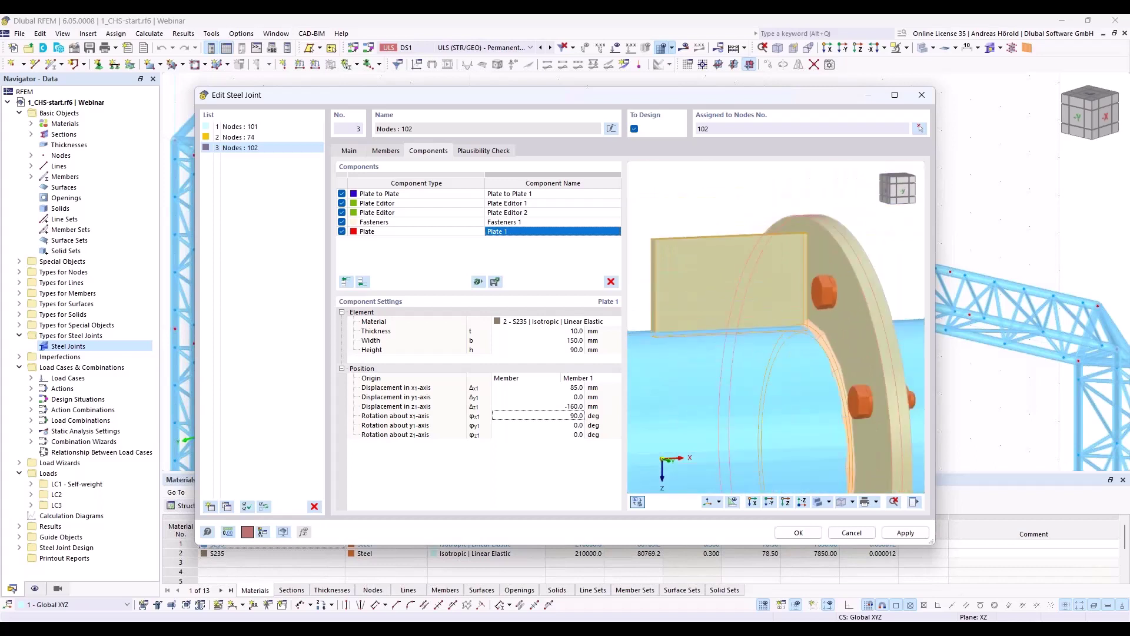
pyautogui.scroll(-2, 733, 296)
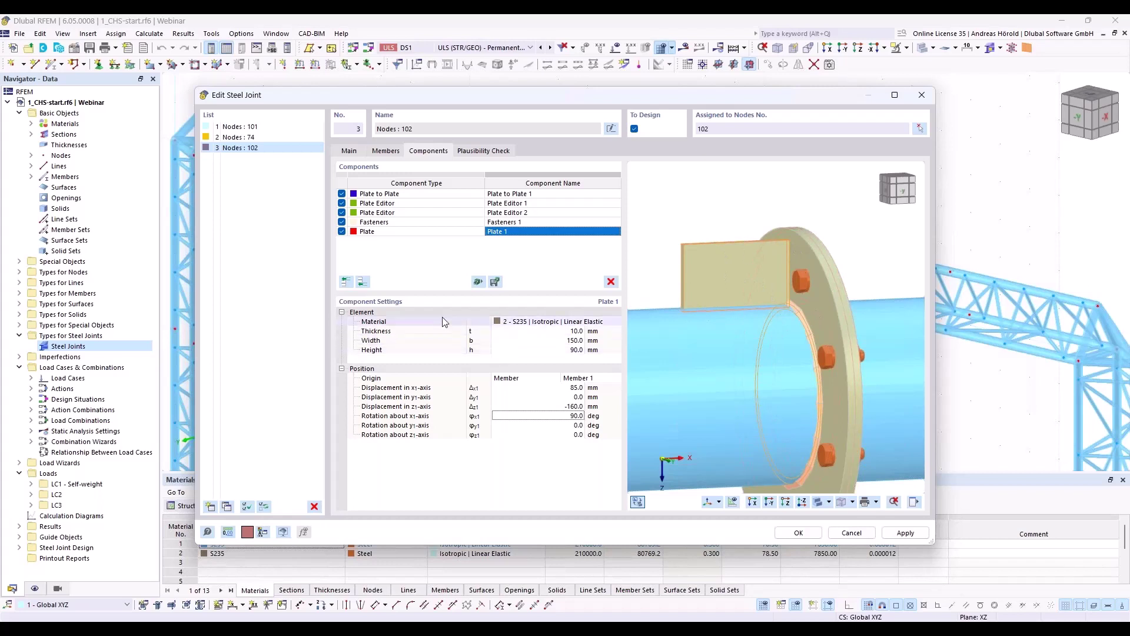
# - Add a Plate Cut component to the joint with Plate 1 as the plate to cut
pyautogui.click(362, 283)
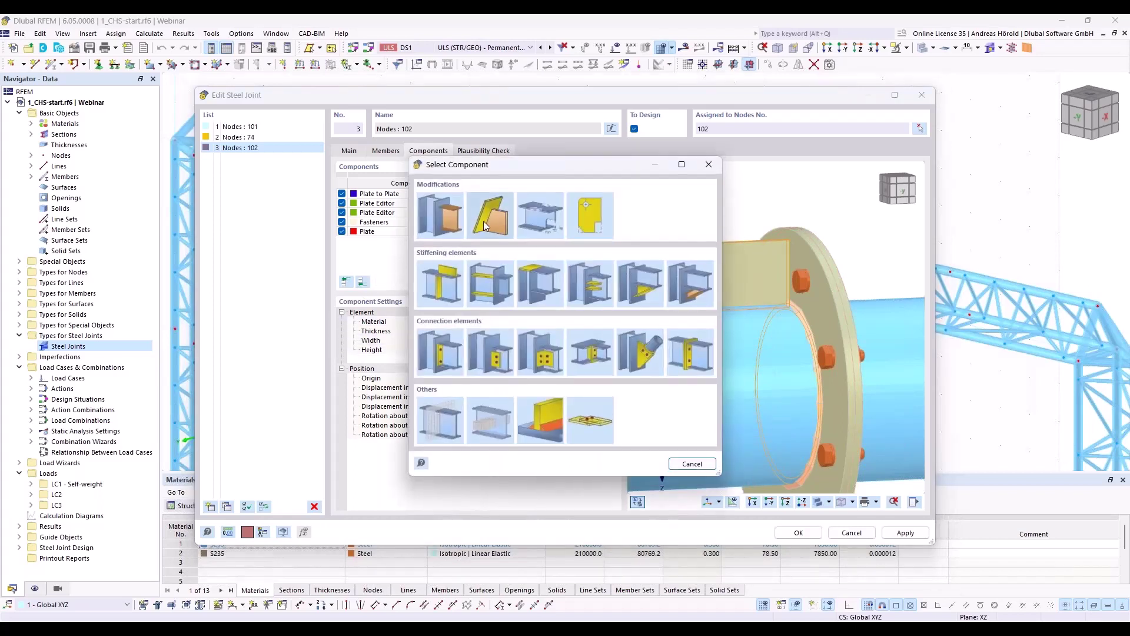
pyautogui.click(486, 222)
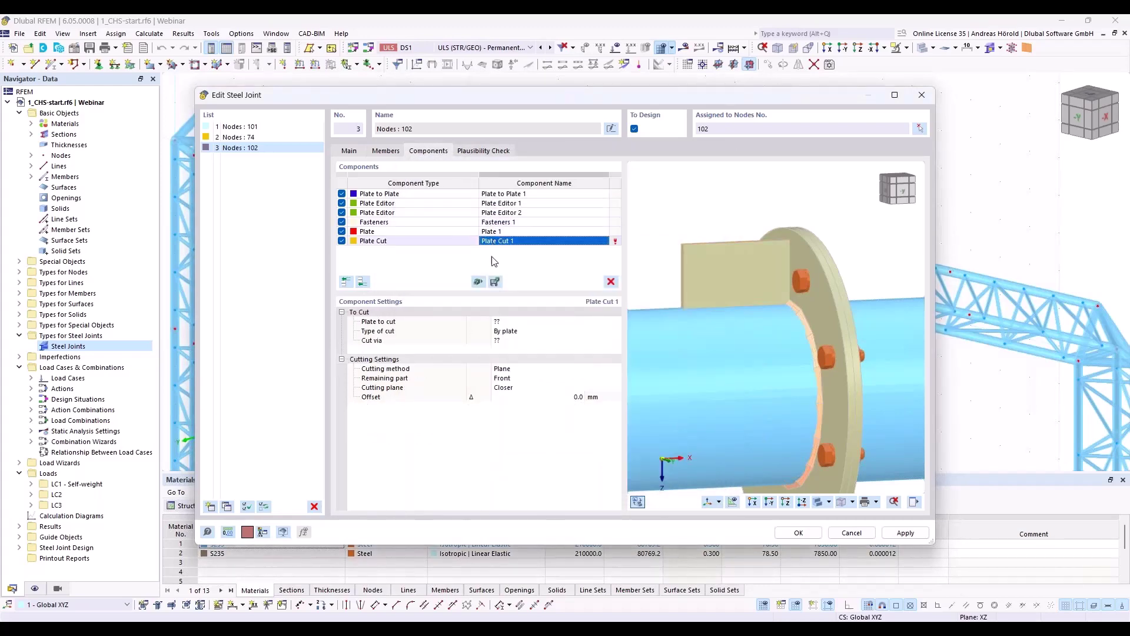
pyautogui.click(529, 323)
pyautogui.click(530, 322)
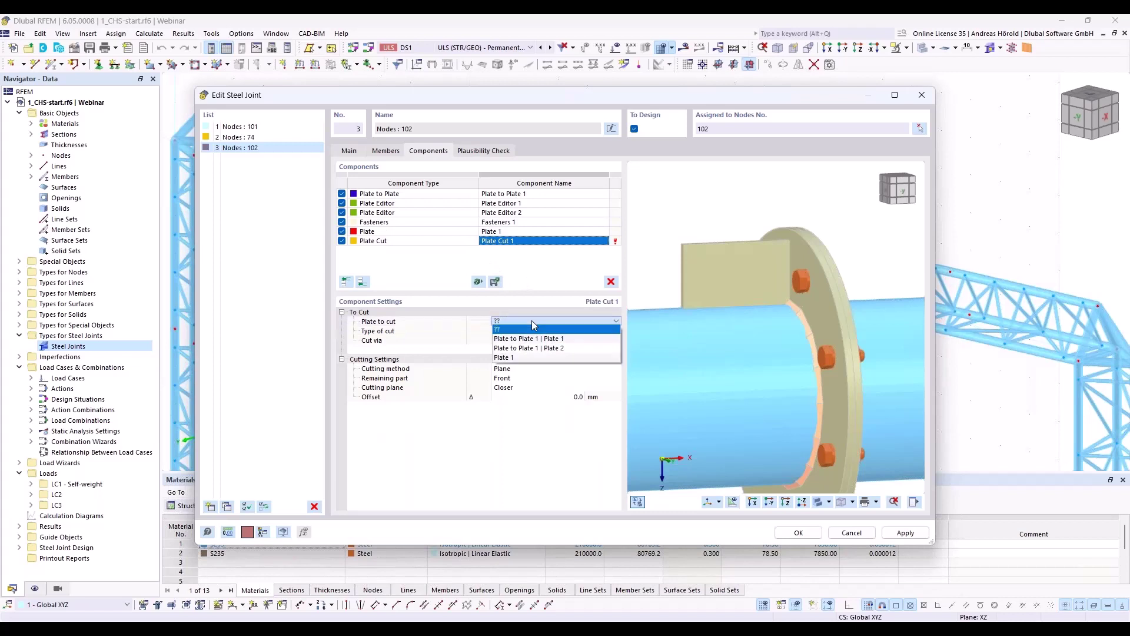
pyautogui.click(518, 355)
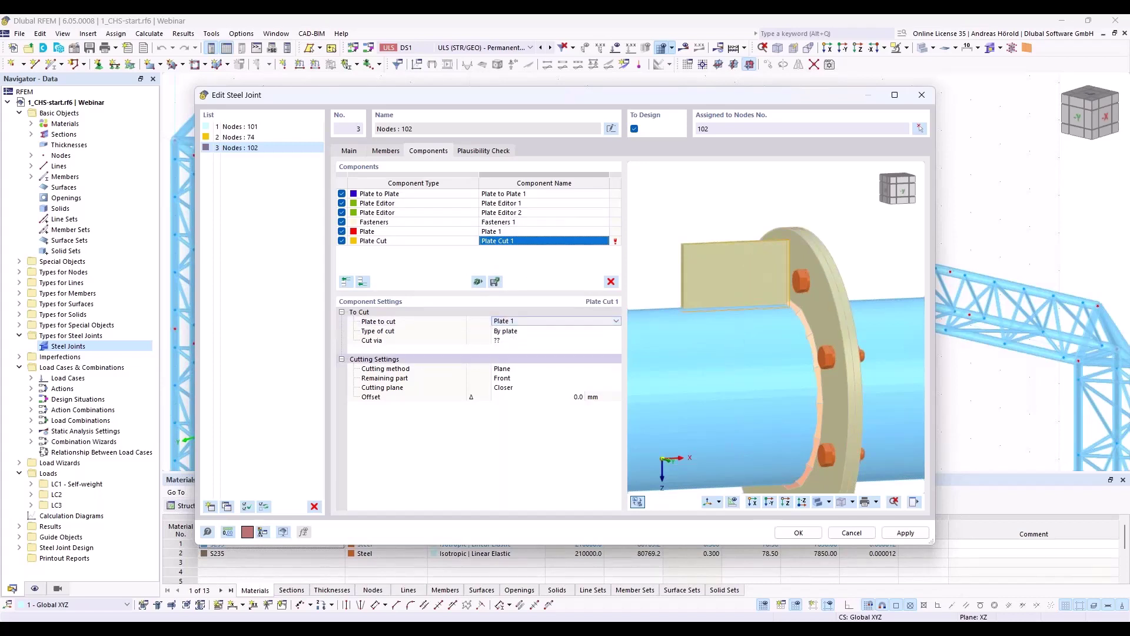
# - Cut Plate 1 via the flange plate "Plate to Plate 1 | Plate 1" and enable the weld between them
pyautogui.click(529, 340)
pyautogui.click(529, 342)
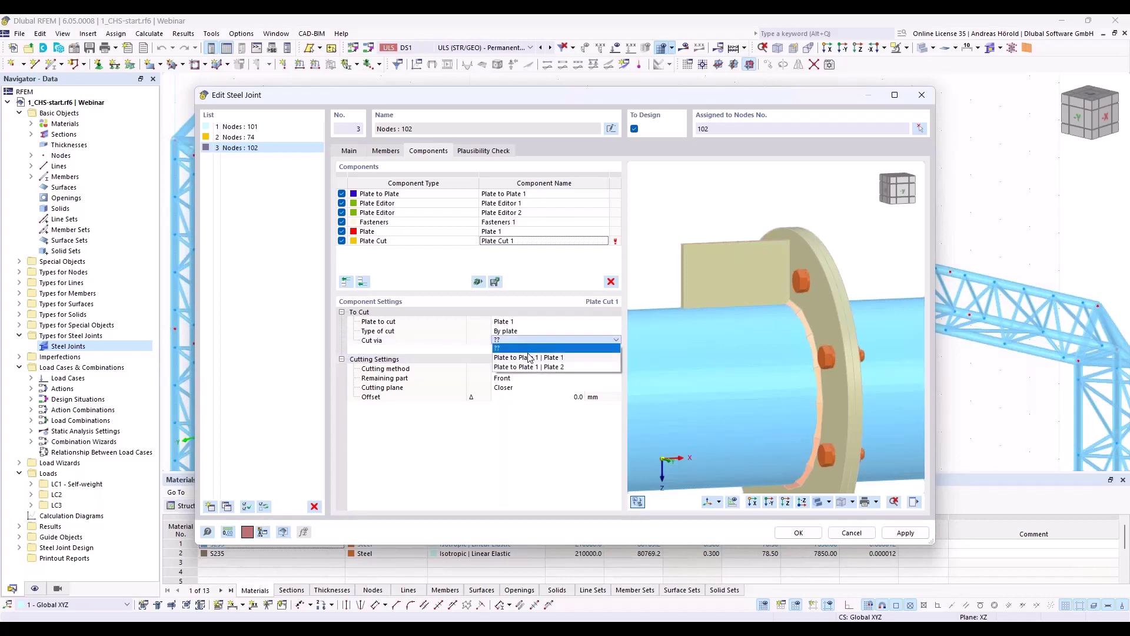
pyautogui.click(528, 357)
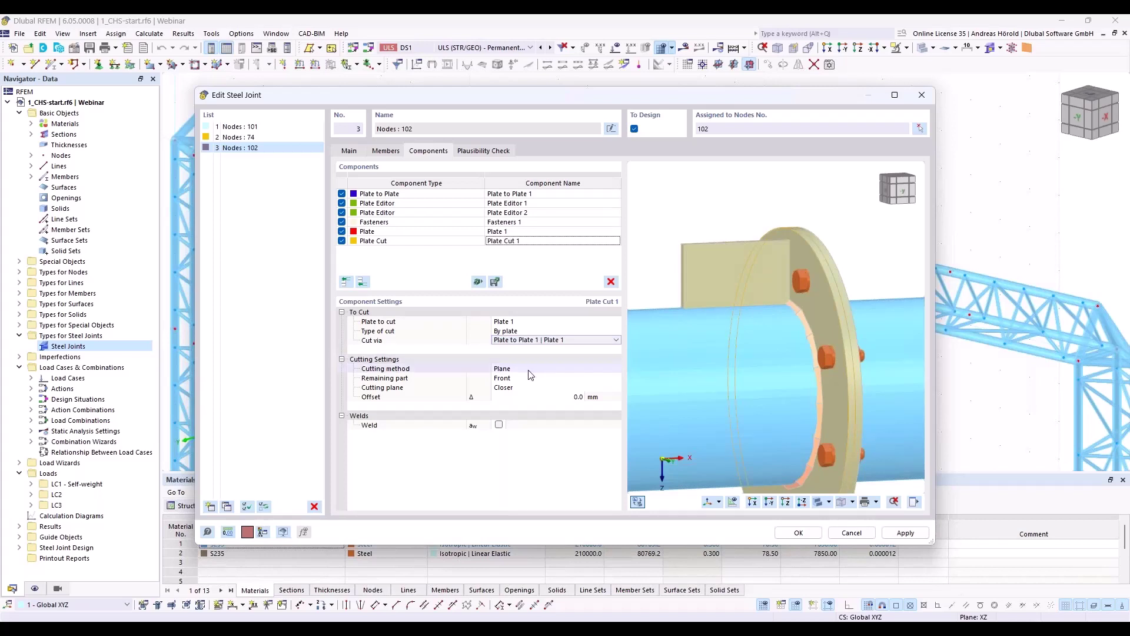
pyautogui.click(501, 425)
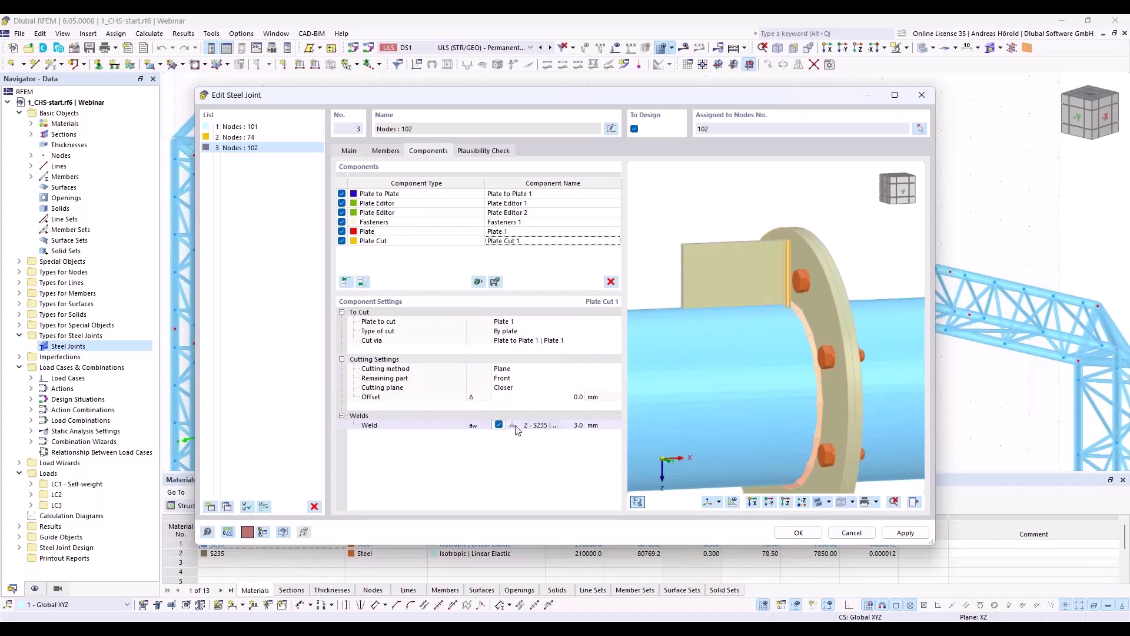
# - Set the weld thickness of Plate Cut 1 between Plate 1 and the flange to 4 mm
pyautogui.click(582, 426)
pyautogui.write('4')
pyautogui.press('Tab')
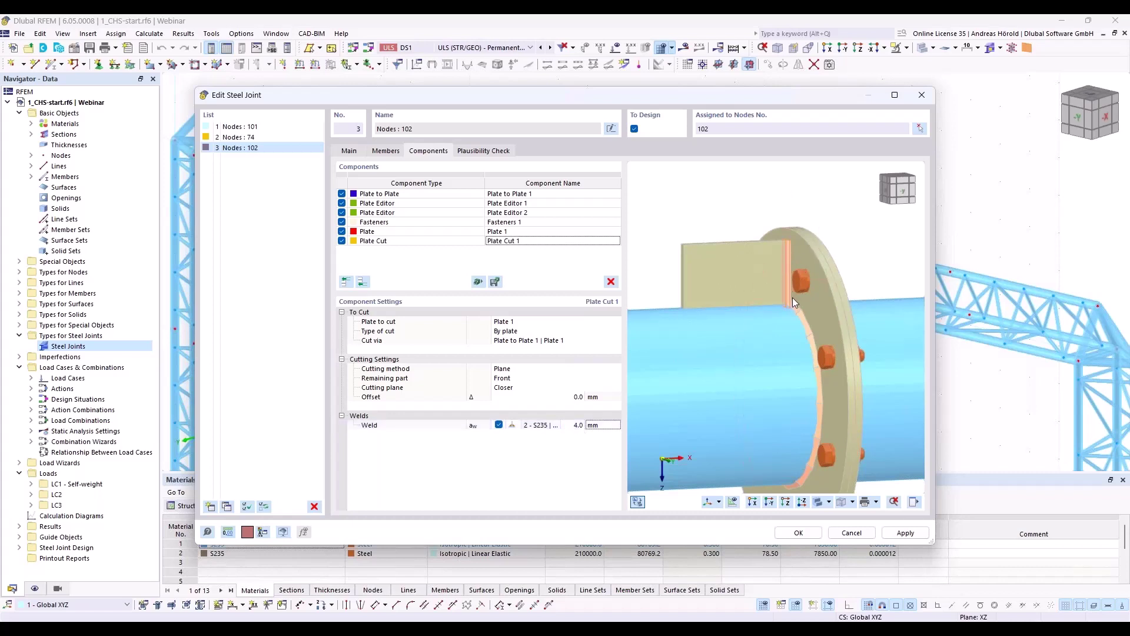
pyautogui.scroll(5, 787, 265)
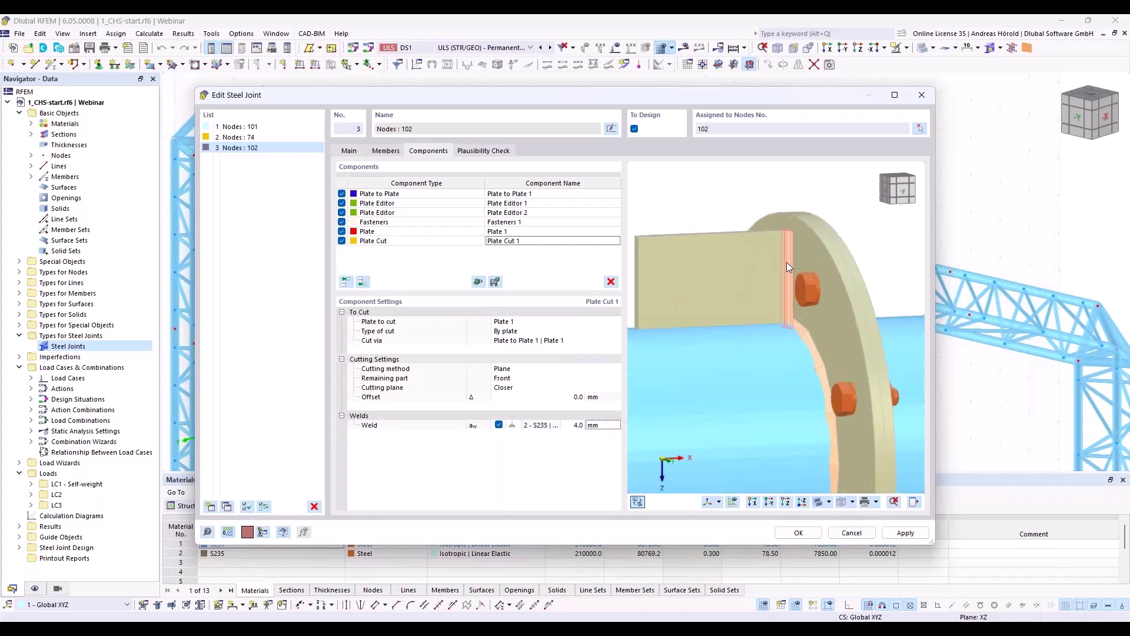
pyautogui.keyDown('ctrl'); pyautogui.moveTo(780, 252); pyautogui.dragTo(810, 263, button='middle'); pyautogui.keyUp('ctrl')
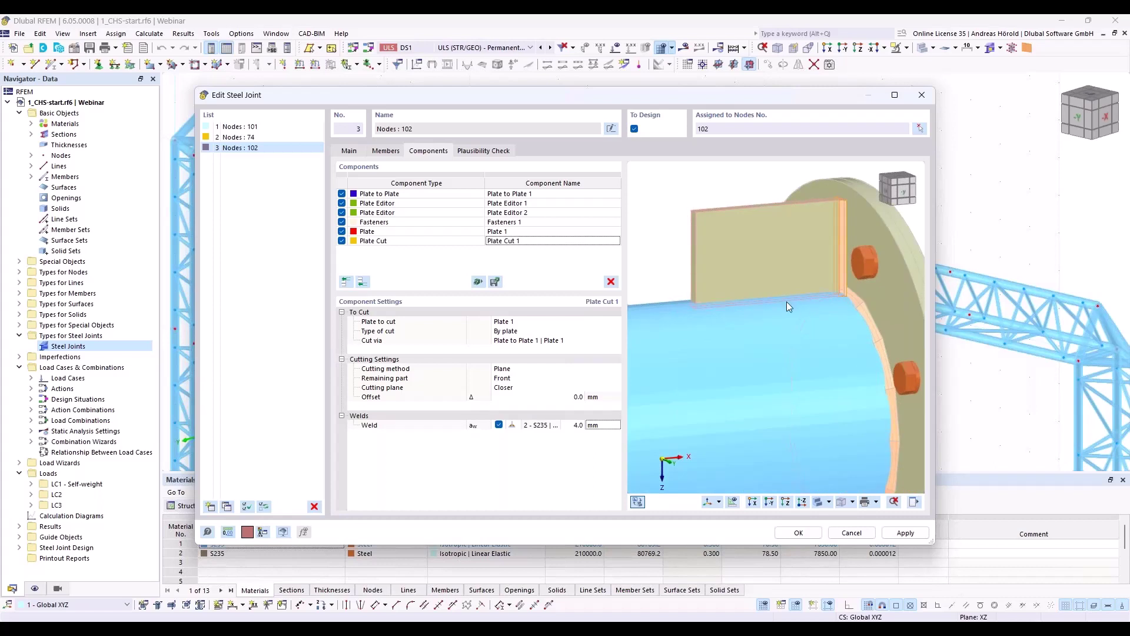
# - Add a second Plate Cut component at the end of the list with Plate 1 as the plate to cut
pyautogui.click(362, 282)
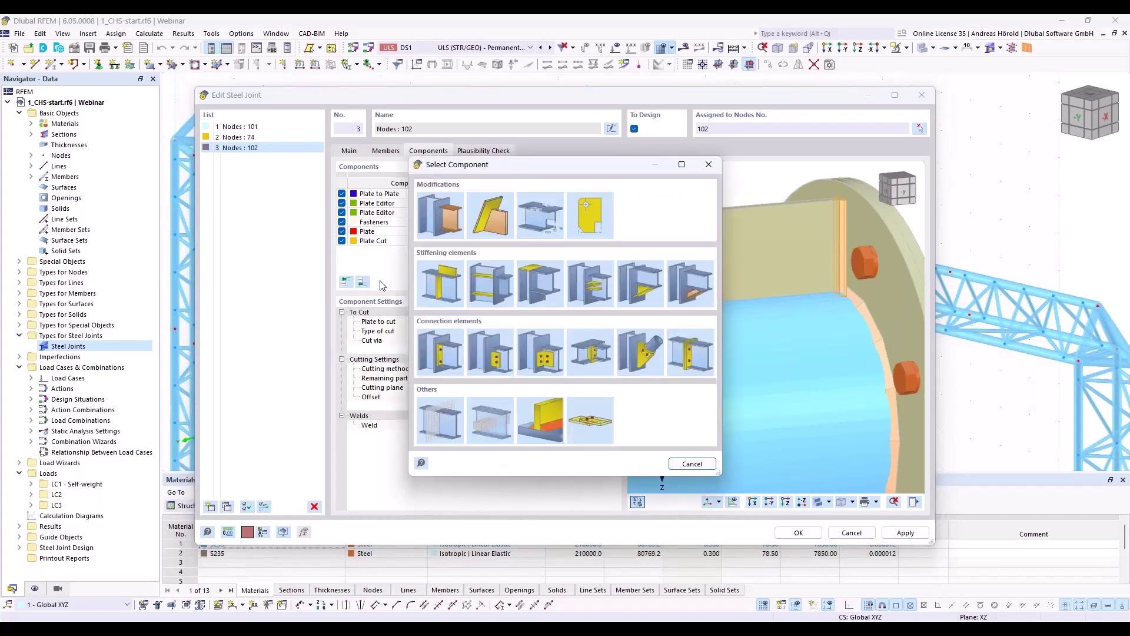
pyautogui.click(500, 210)
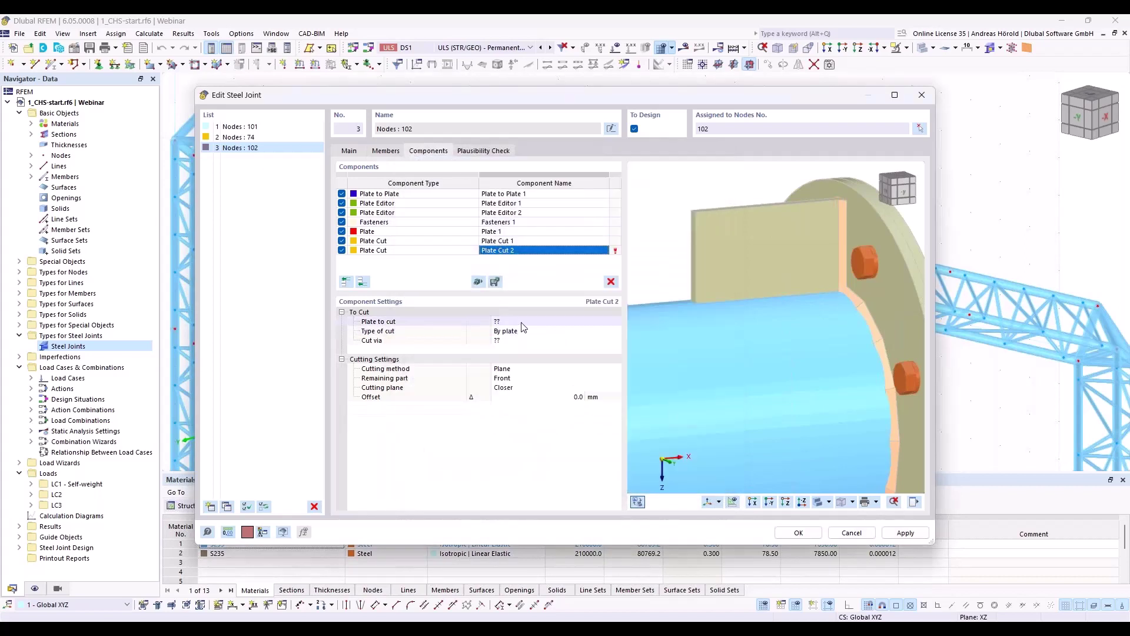
pyautogui.click(522, 322)
pyautogui.click(524, 322)
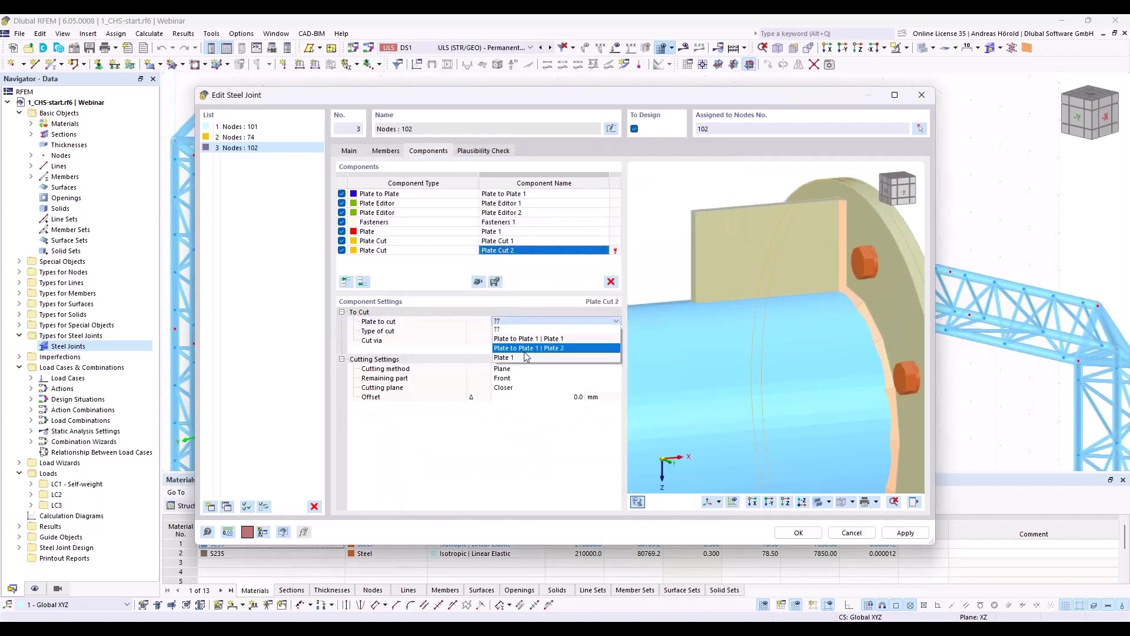
pyautogui.click(526, 358)
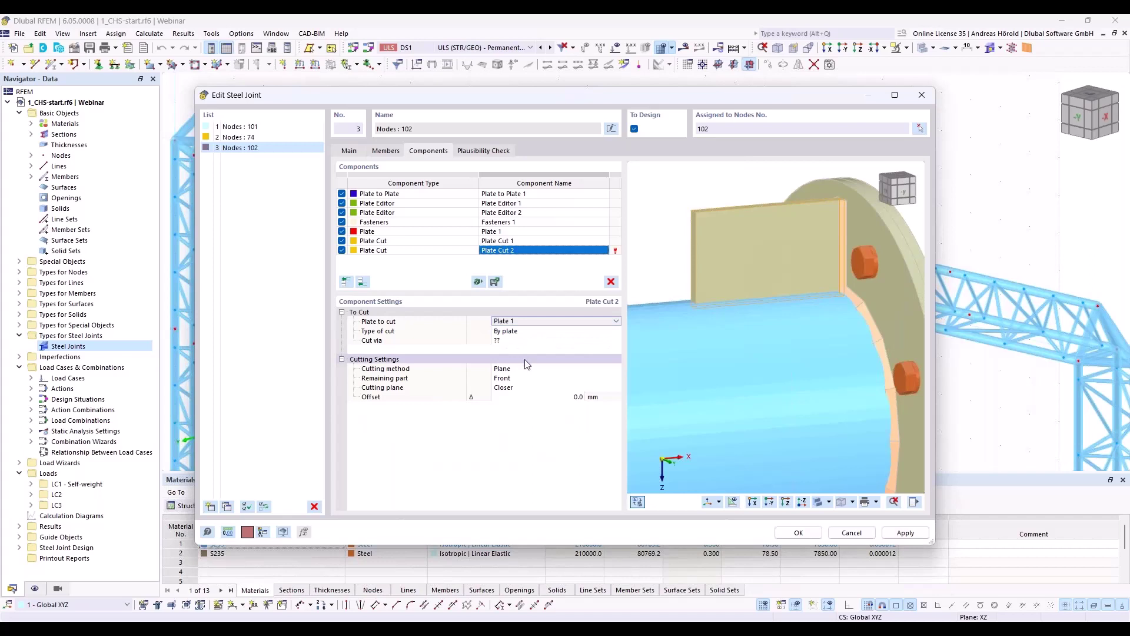
# - Define Plate Cut 2 as a cut by member via Member 1, using the Surface cutting method
pyautogui.click(530, 331)
pyautogui.click(533, 333)
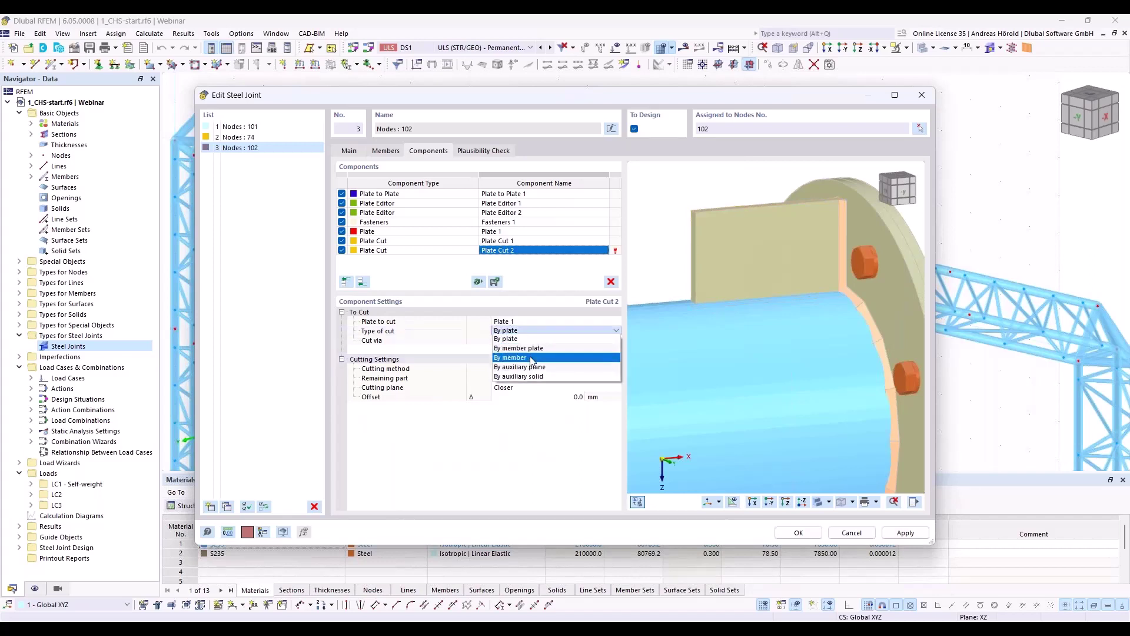
pyautogui.click(532, 358)
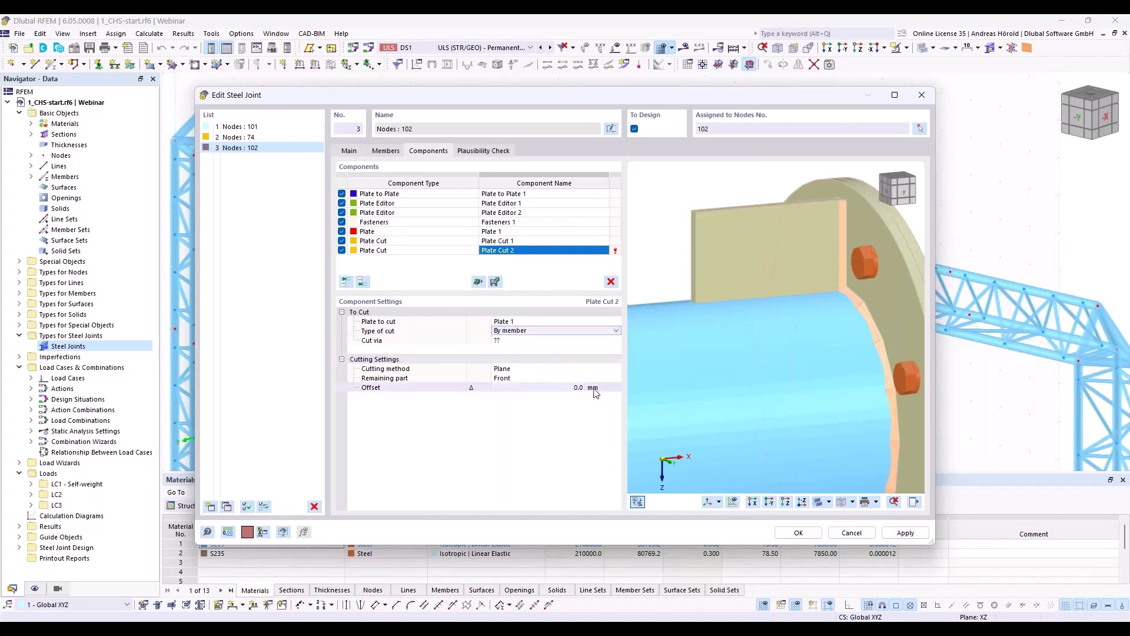
pyautogui.click(530, 341)
pyautogui.click(535, 340)
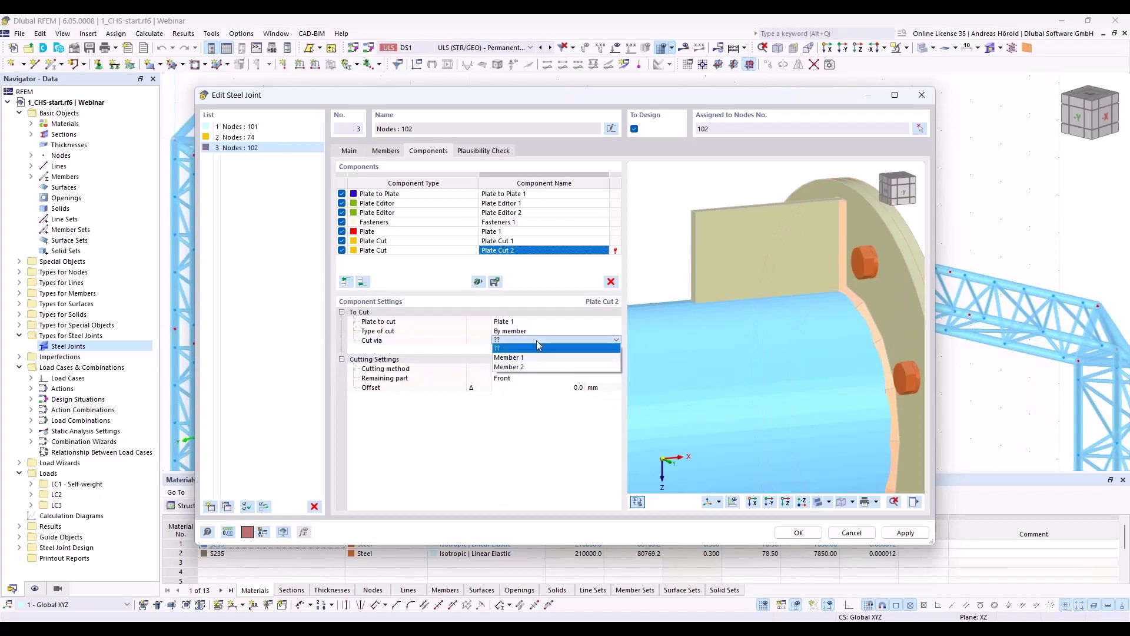
pyautogui.click(534, 356)
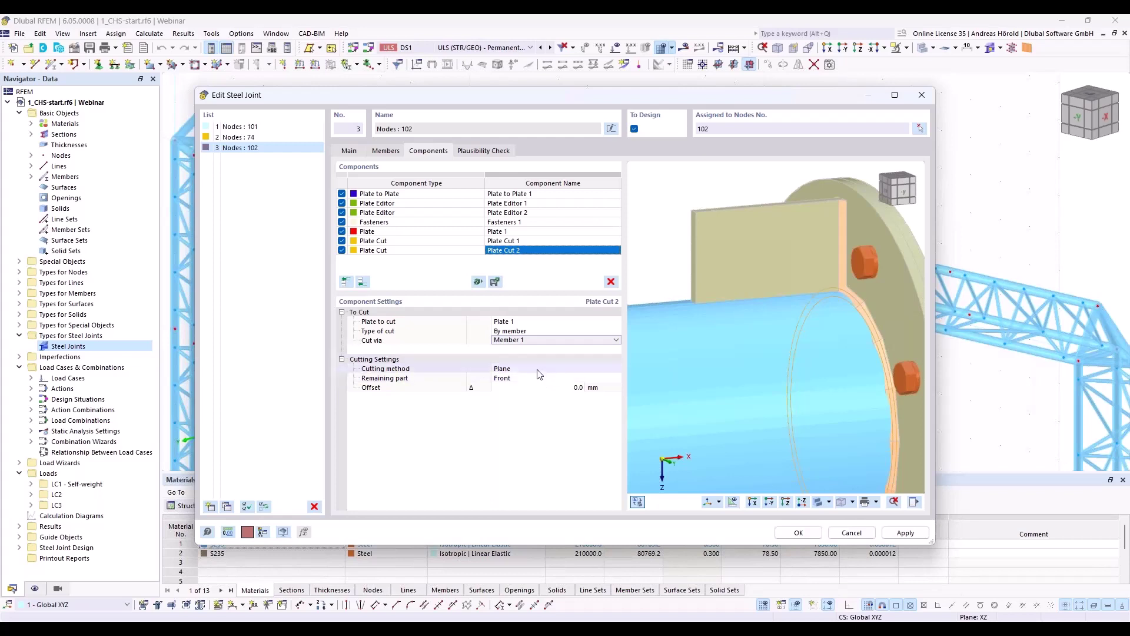
pyautogui.click(540, 369)
pyautogui.click(539, 369)
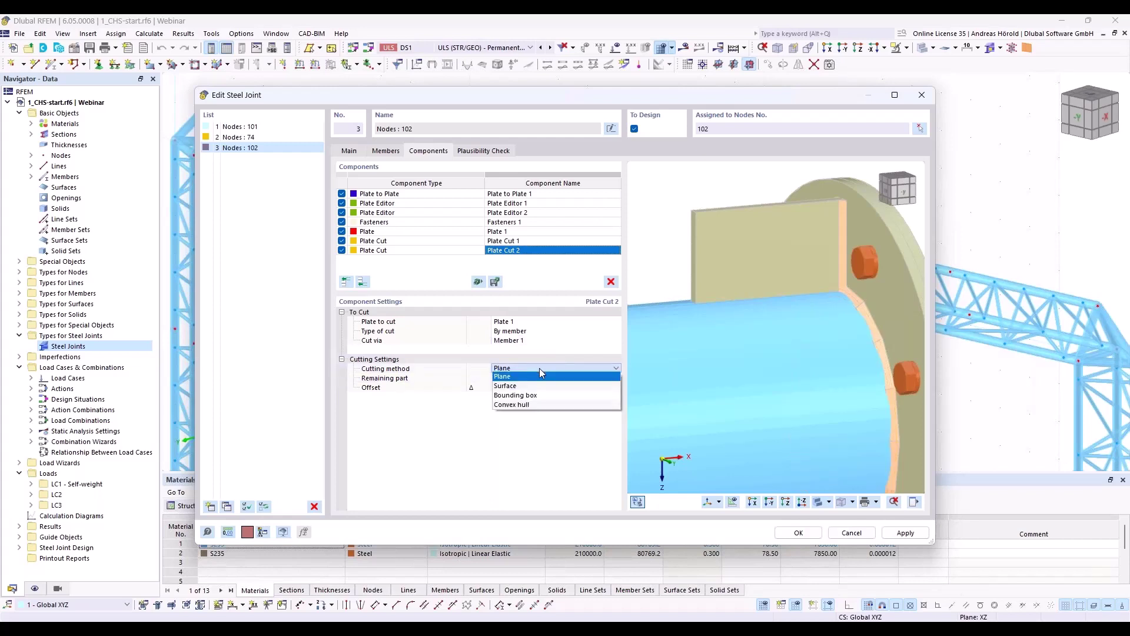
pyautogui.click(541, 388)
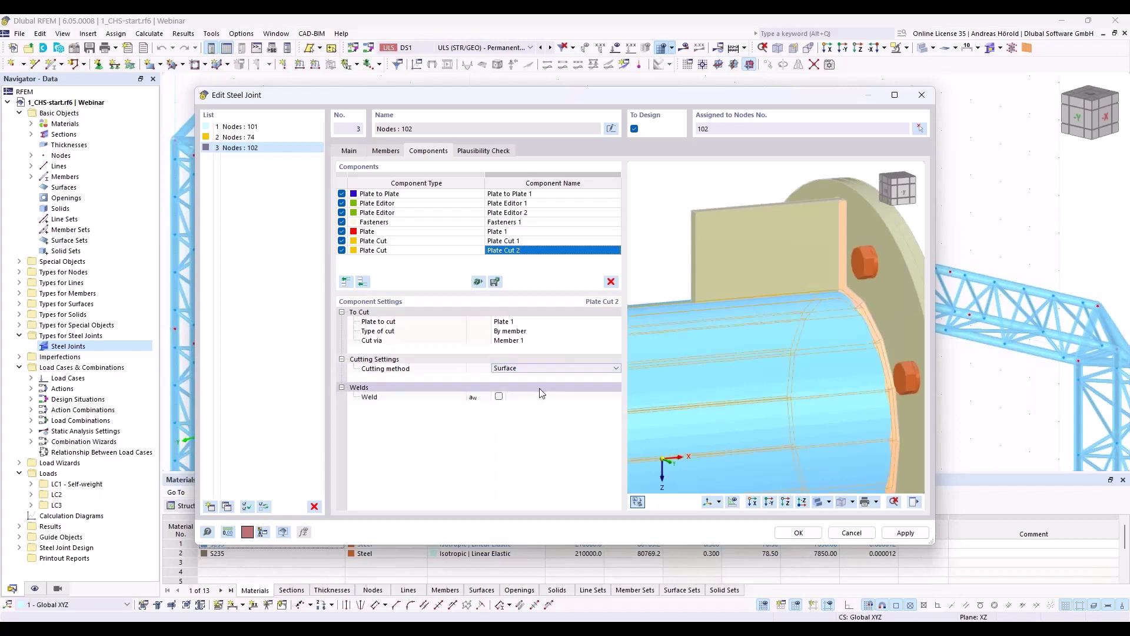
# - Enable the weld between Plate 1 and the tube in Plate Cut 2 and set its thickness to 4 mm
pyautogui.click(500, 396)
pyautogui.click(499, 397)
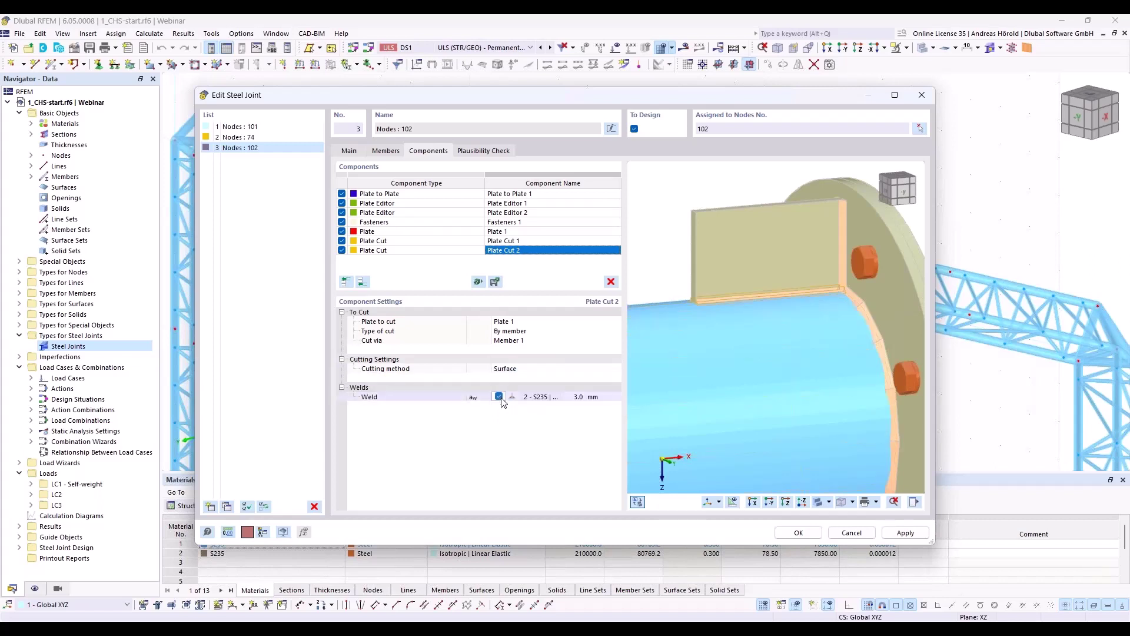
pyautogui.click(575, 397)
pyautogui.write('4')
pyautogui.click(557, 408)
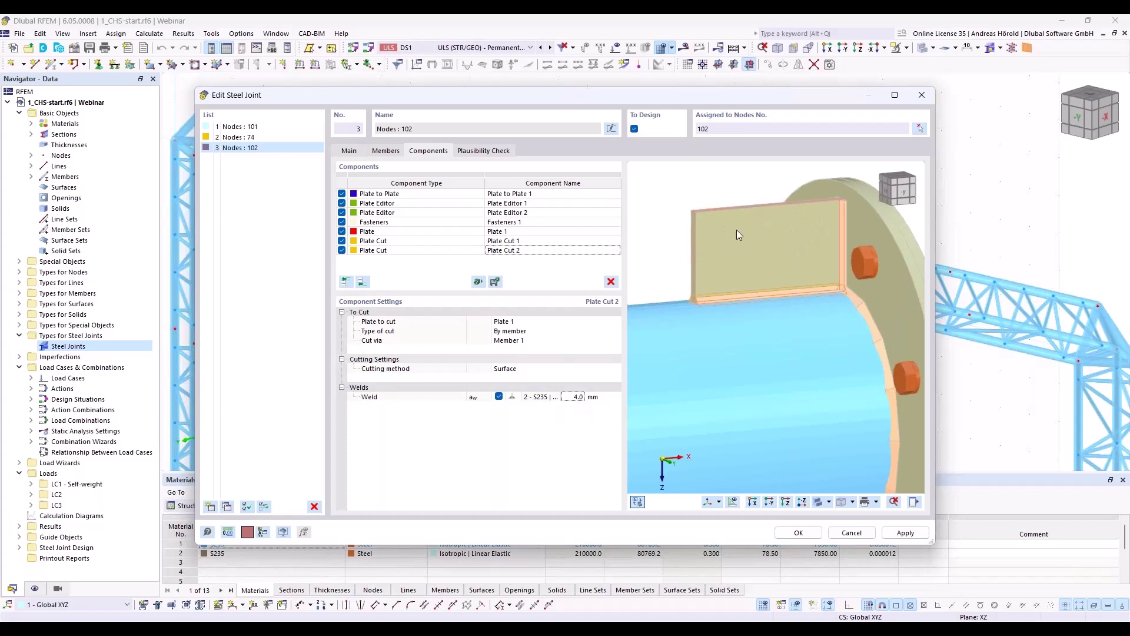
pyautogui.scroll(3, 729, 241)
pyautogui.scroll(-3, 807, 210)
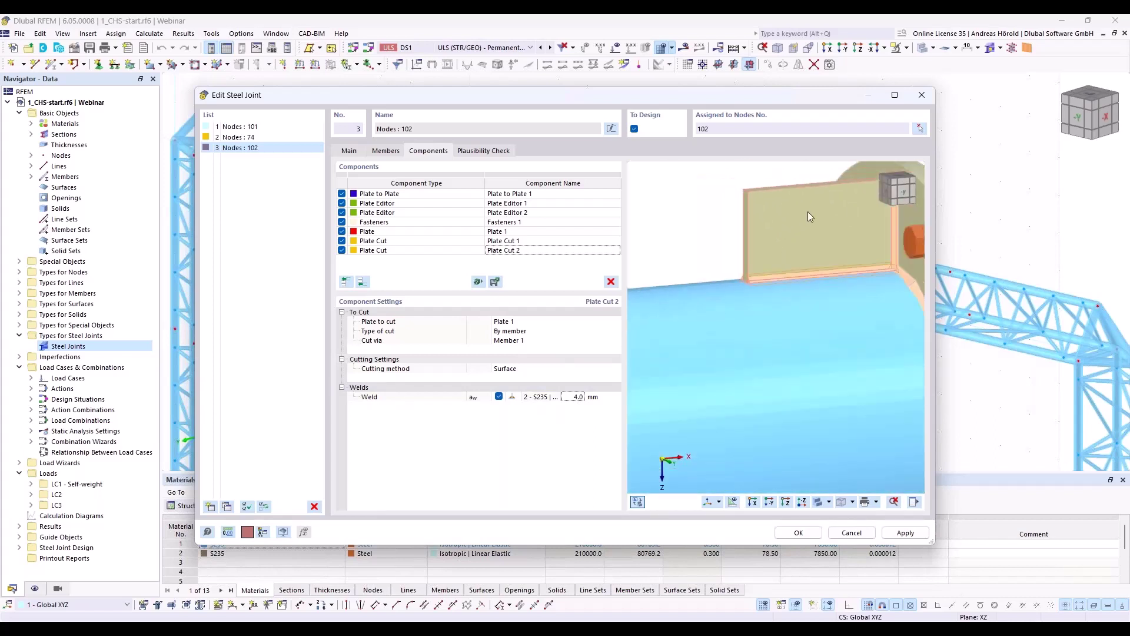
pyautogui.moveTo(857, 195); pyautogui.dragTo(751, 222, button='middle')
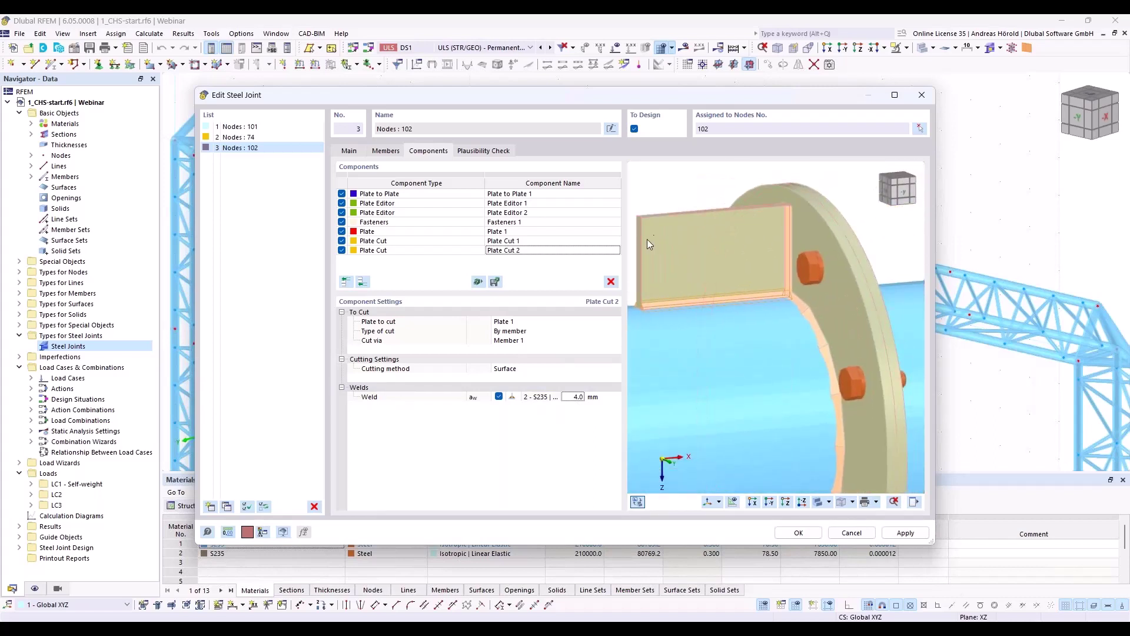
pyautogui.moveTo(672, 195); pyautogui.dragTo(813, 200, button='middle')
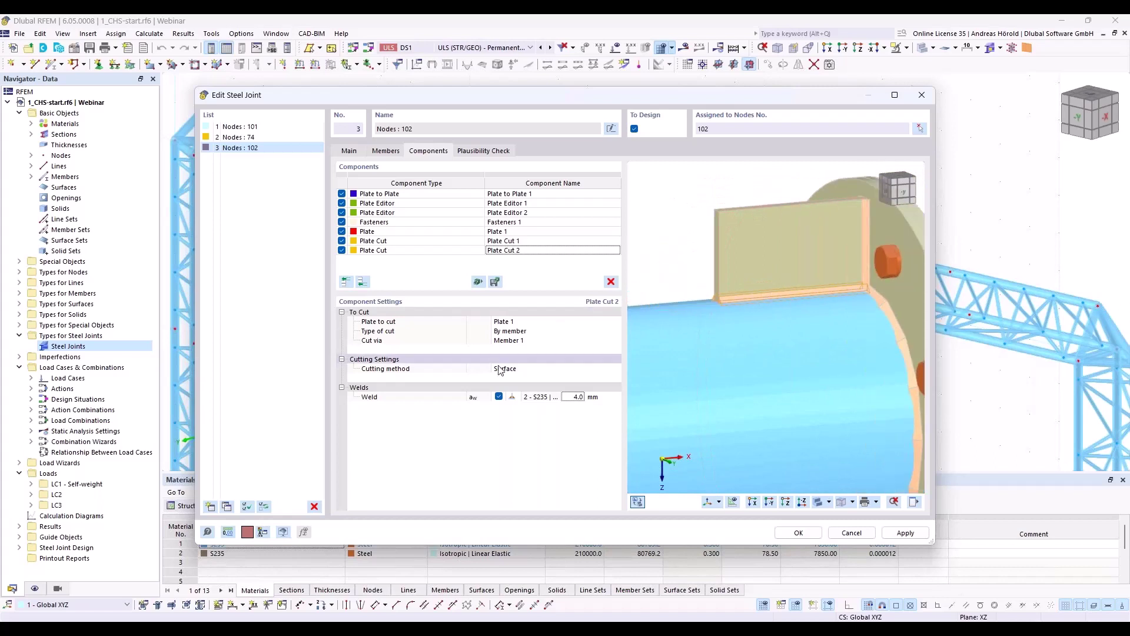
pyautogui.click(363, 283)
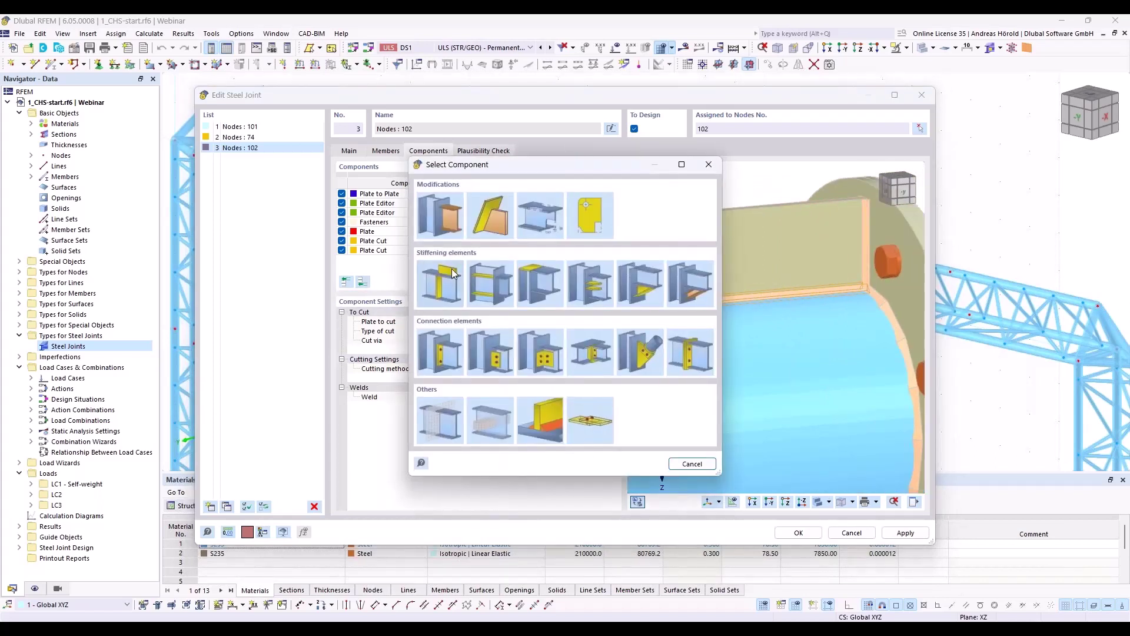
pyautogui.click(490, 215)
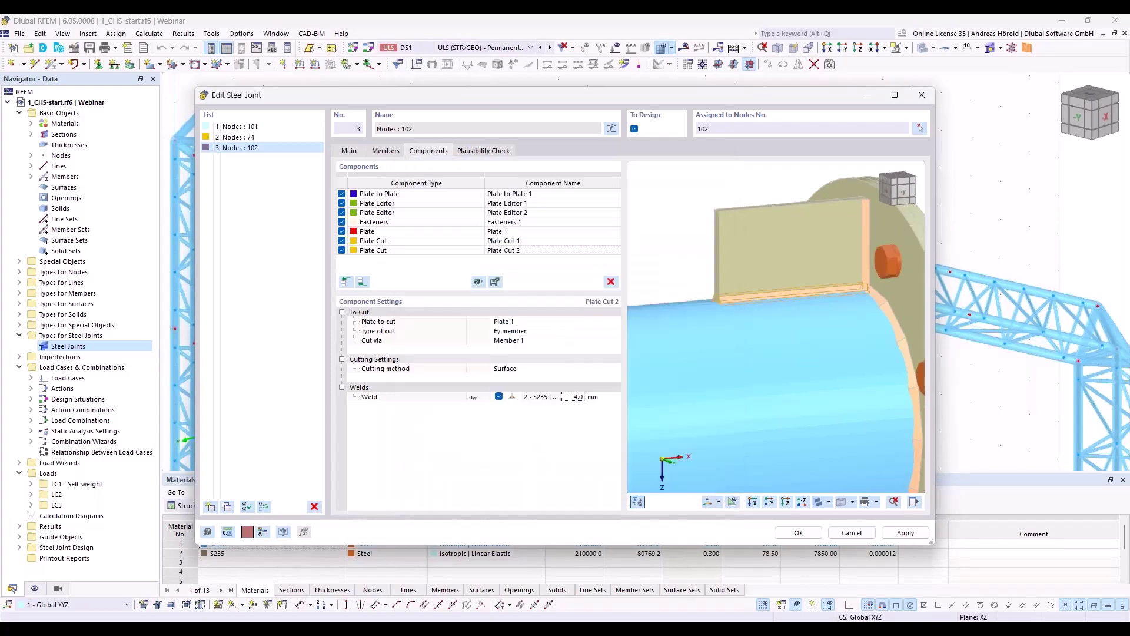
pyautogui.click(533, 327)
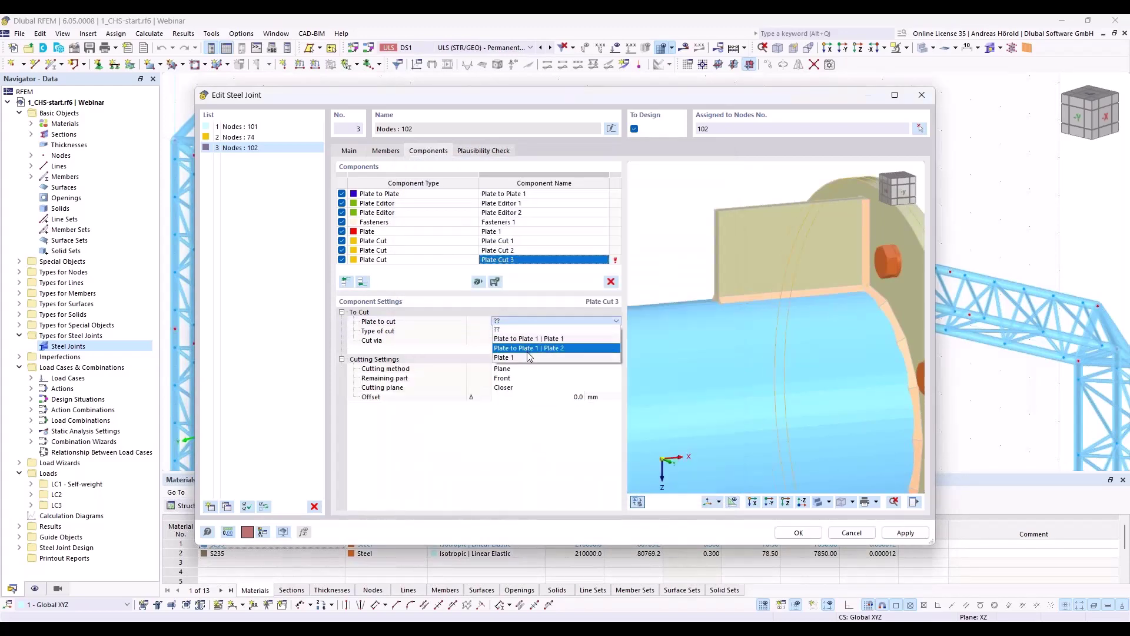
pyautogui.click(527, 353)
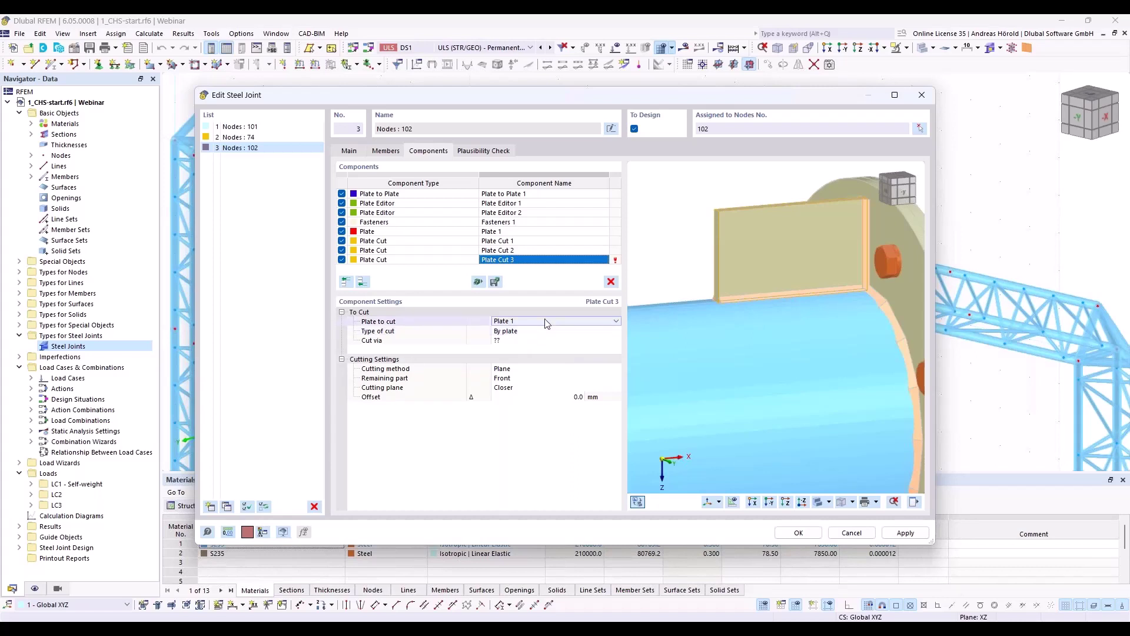
pyautogui.click(609, 283)
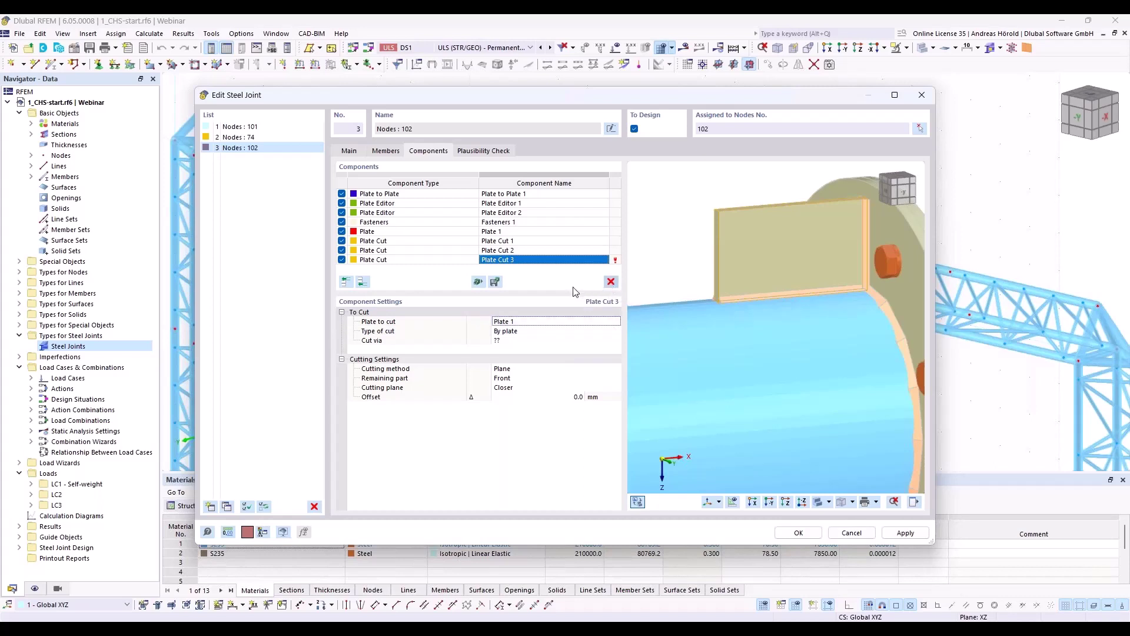
# - Add a Plate Editor component at the end of the list with Plate 1 as the plate to modify
pyautogui.click(362, 281)
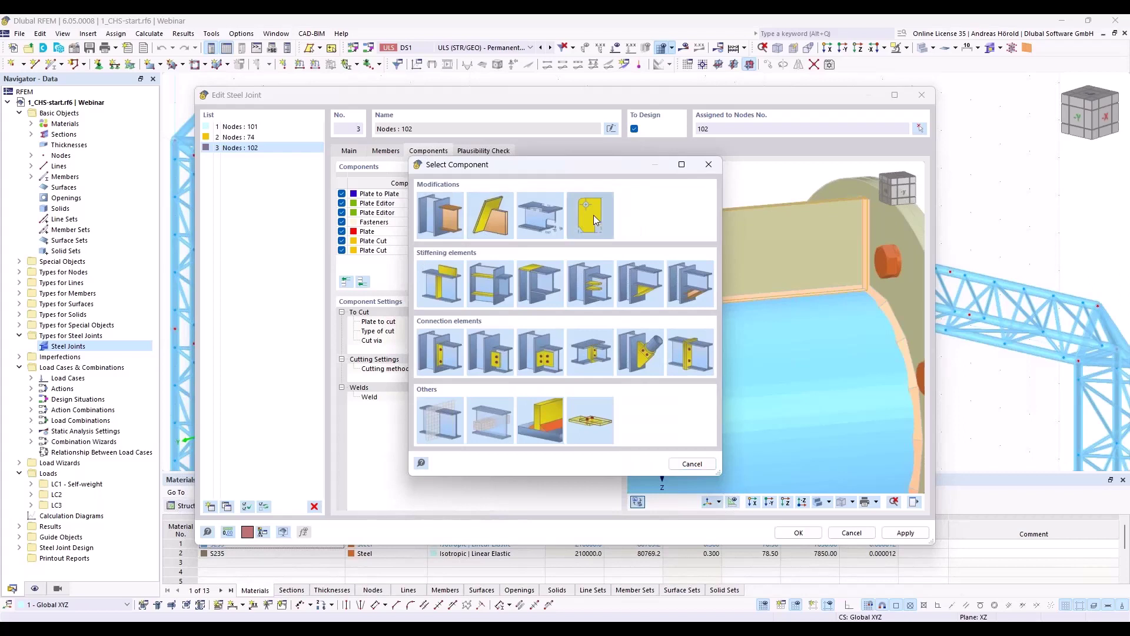
pyautogui.click(593, 215)
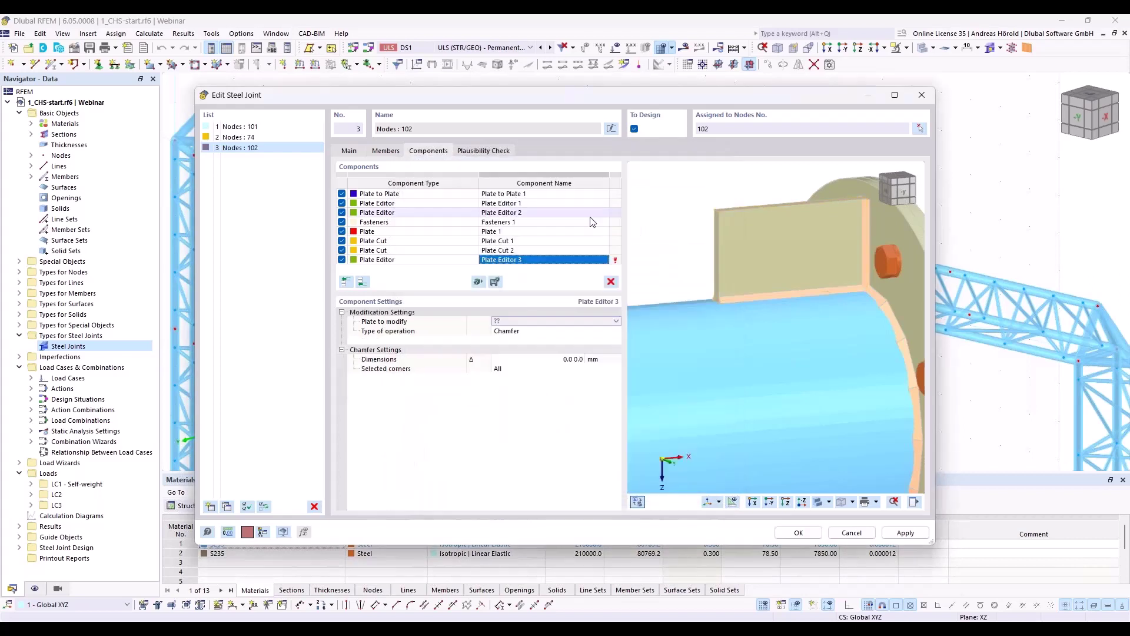
pyautogui.click(511, 321)
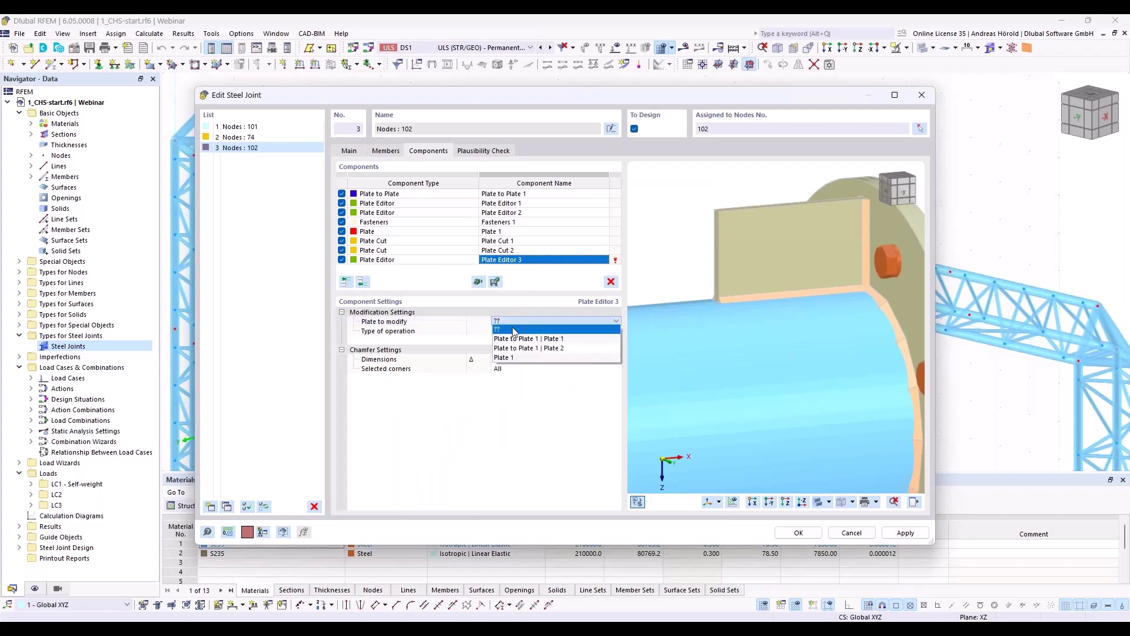
pyautogui.click(517, 357)
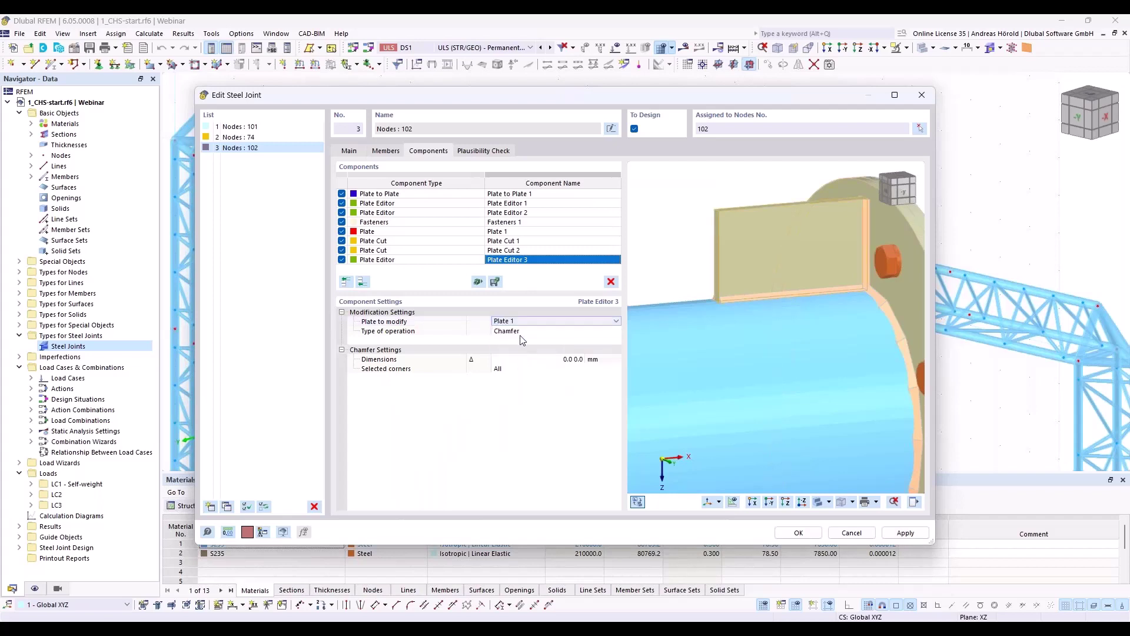
# - Chamfer only corner 4 of Plate 1 with dimensions of 130 and 70 mm
pyautogui.click(561, 359)
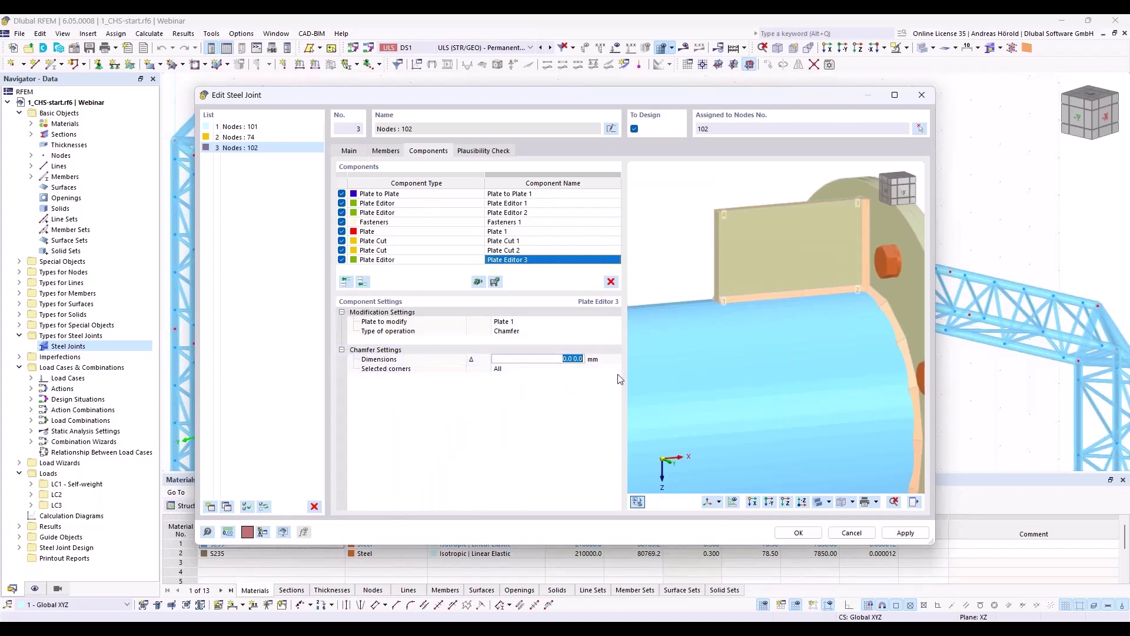
pyautogui.write('130 70')
pyautogui.click(536, 369)
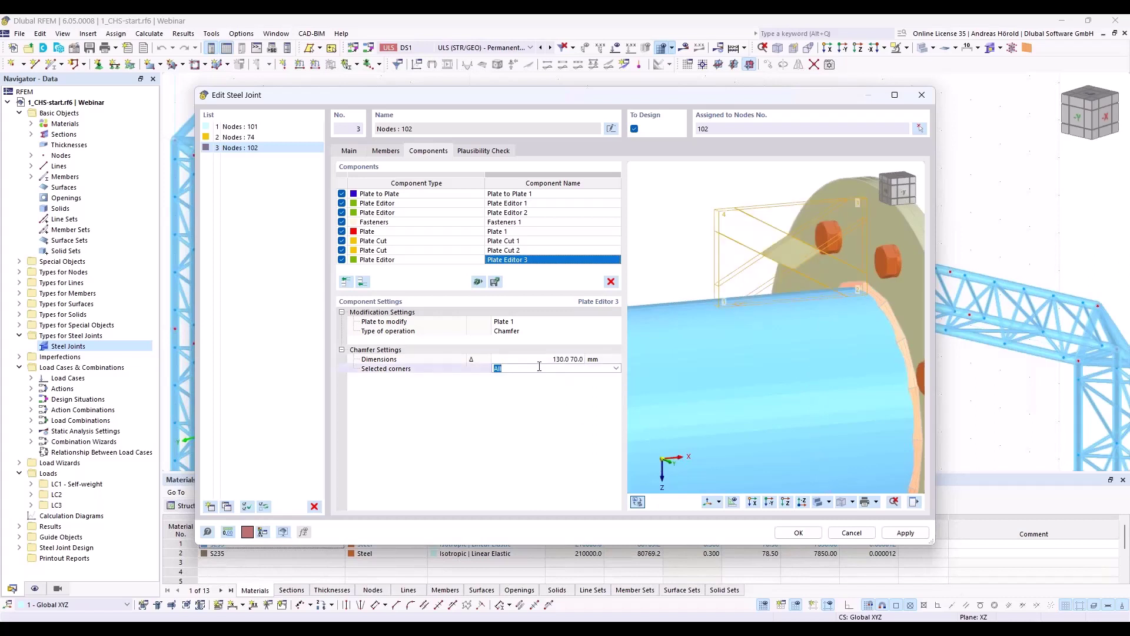
pyautogui.write('4')
pyautogui.press('Return')
pyautogui.scroll(-1, 815, 312)
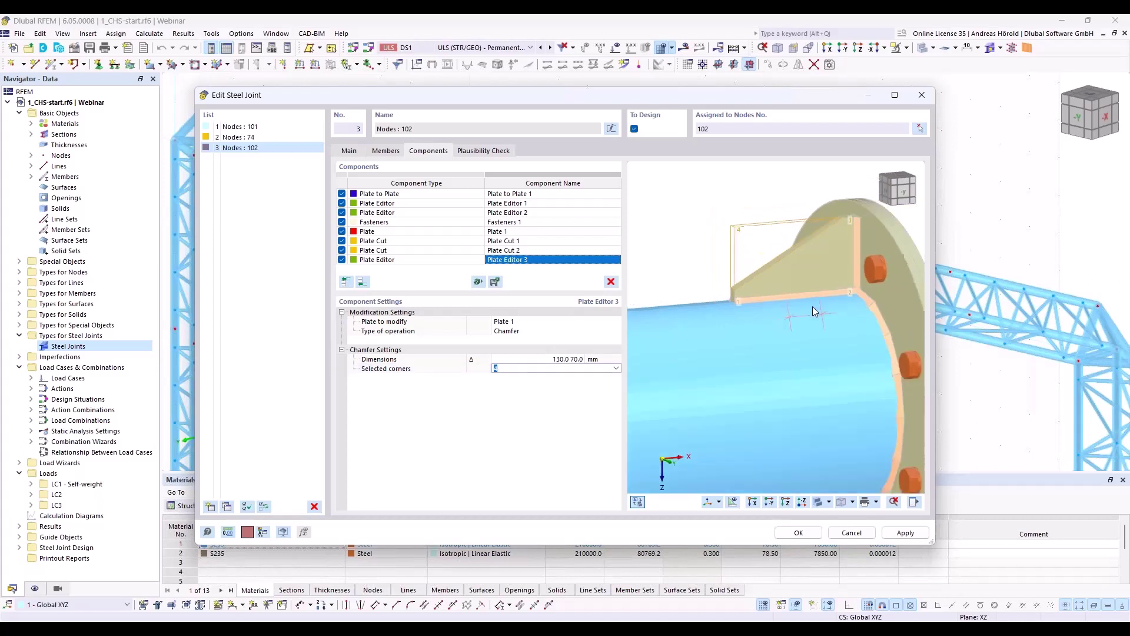
pyautogui.scroll(-2, 813, 307)
pyautogui.keyDown('ctrl'); pyautogui.moveTo(812, 307); pyautogui.dragTo(836, 341, button='middle'); pyautogui.keyUp('ctrl')
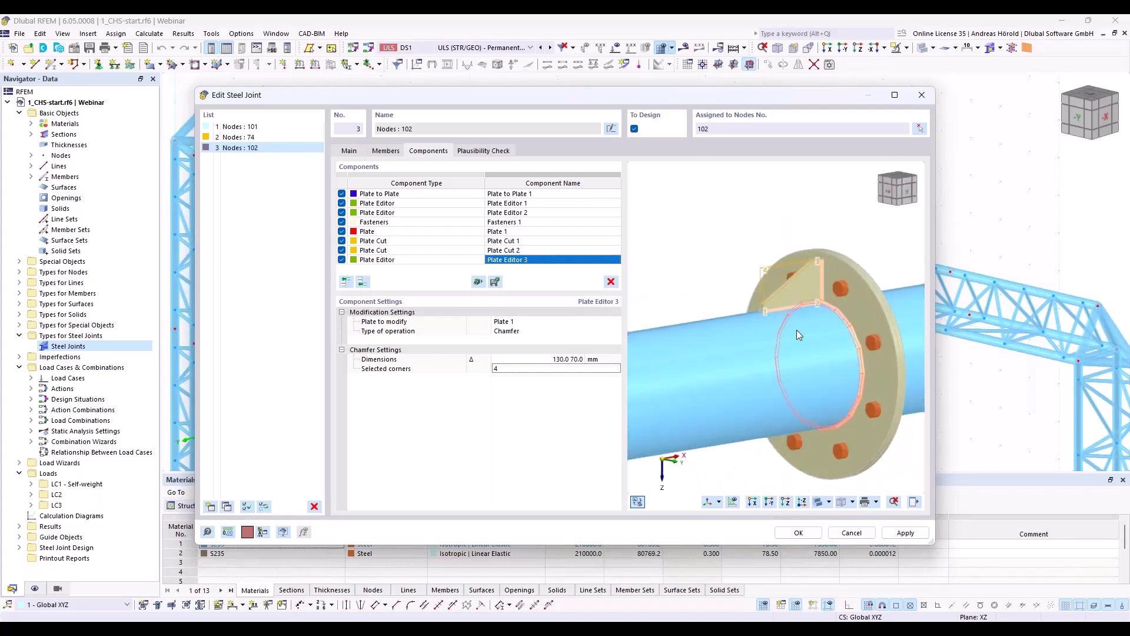
# - Copy Plate 1, Plate Cut 1, Plate Cut 2 and Plate Editor 3 together to the end of the component list
pyautogui.click(409, 234)
pyautogui.moveTo(410, 235); pyautogui.dragTo(417, 262)
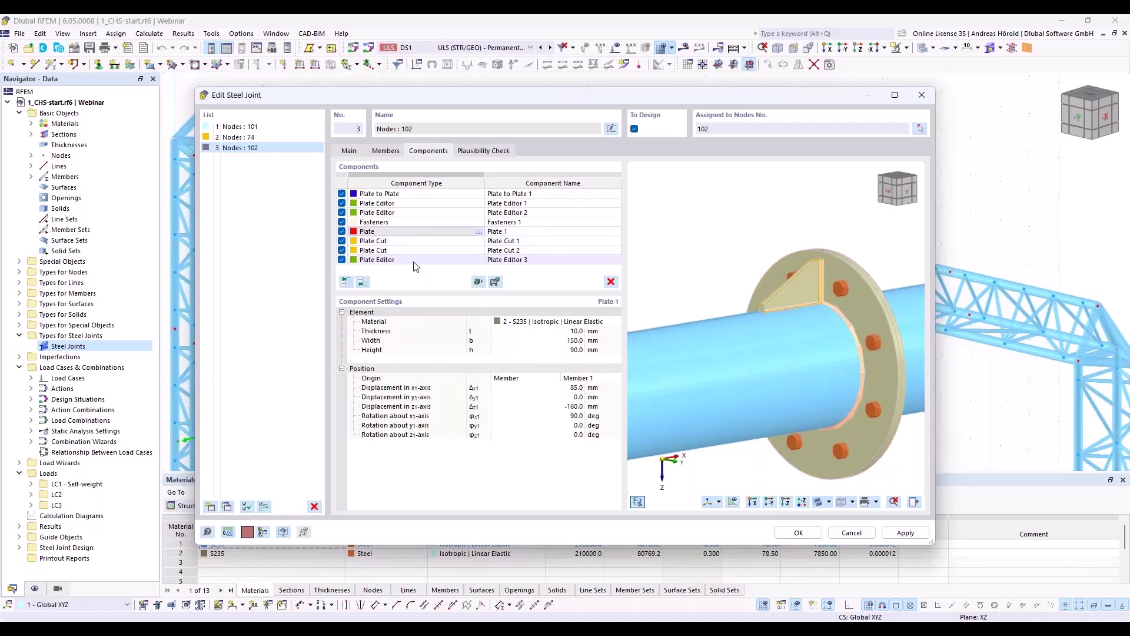
pyautogui.rightClick(435, 234)
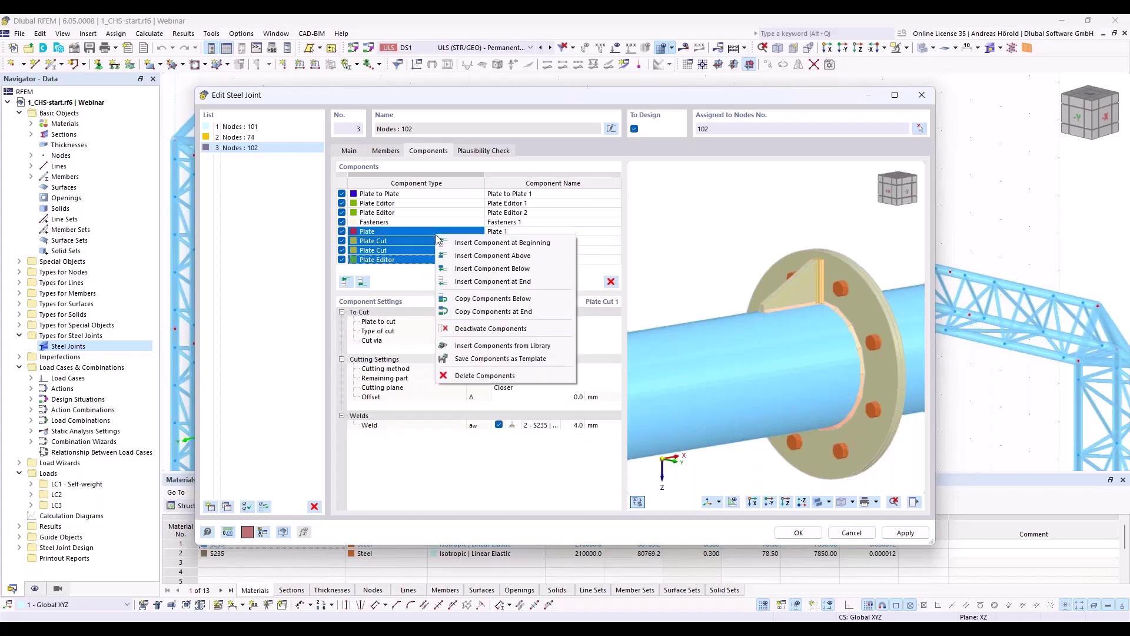
pyautogui.click(496, 311)
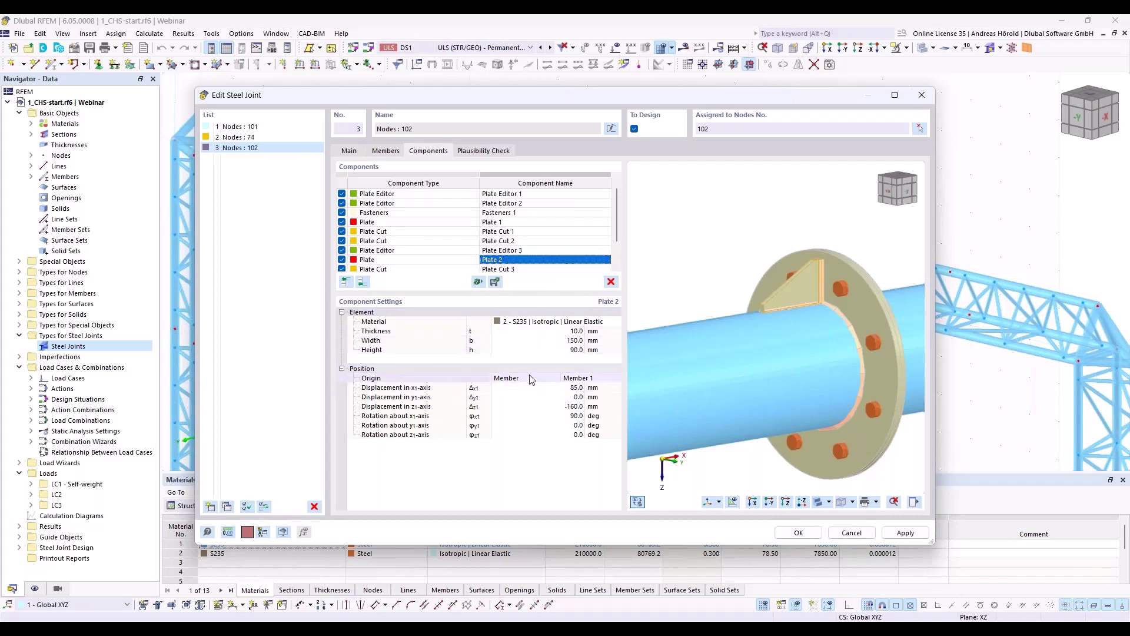
# - Set Plate 2's displacement along the z-axis to 160 mm and its rotation about the x-axis to 270 degrees
pyautogui.doubleClick(572, 406)
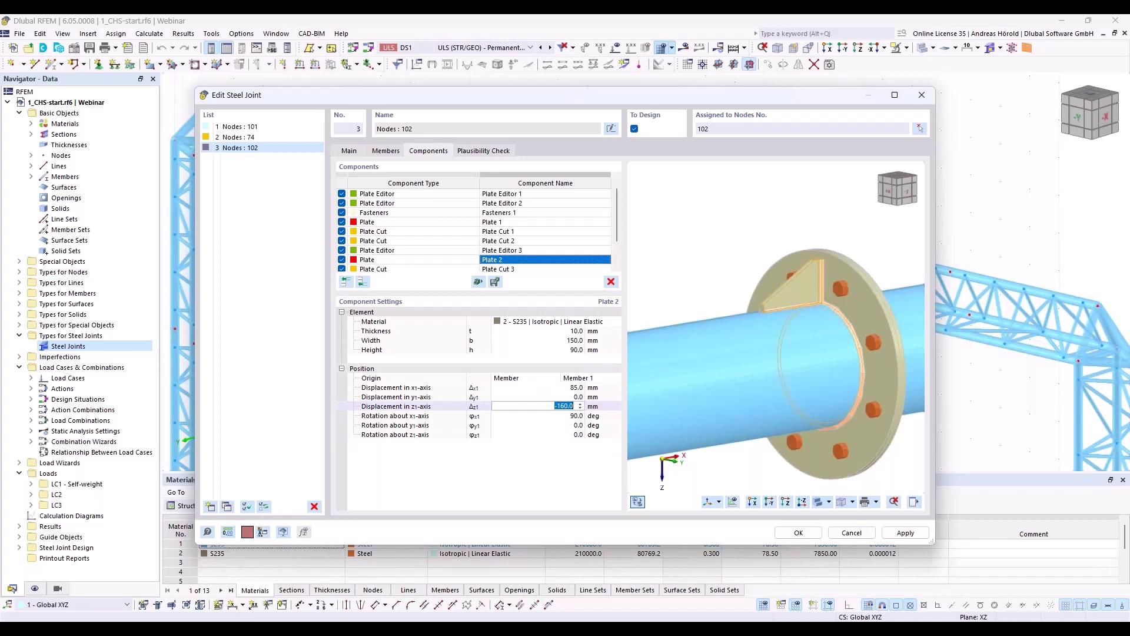
pyautogui.write('160')
pyautogui.press('Tab')
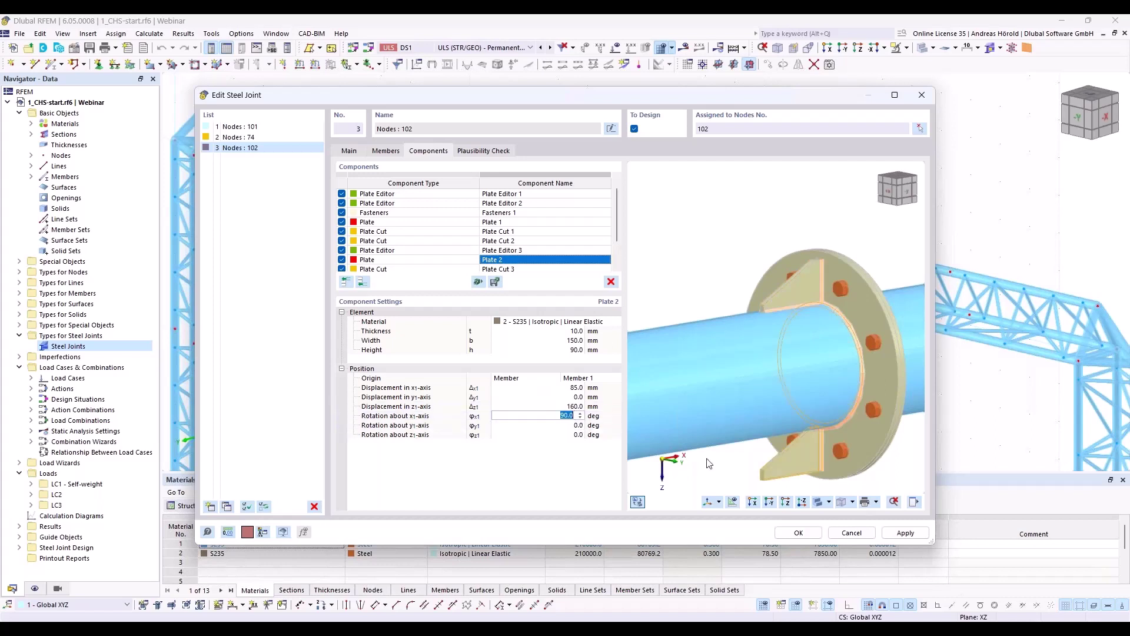
pyautogui.write('270')
pyautogui.press('Tab')
pyautogui.scroll(8, 797, 448)
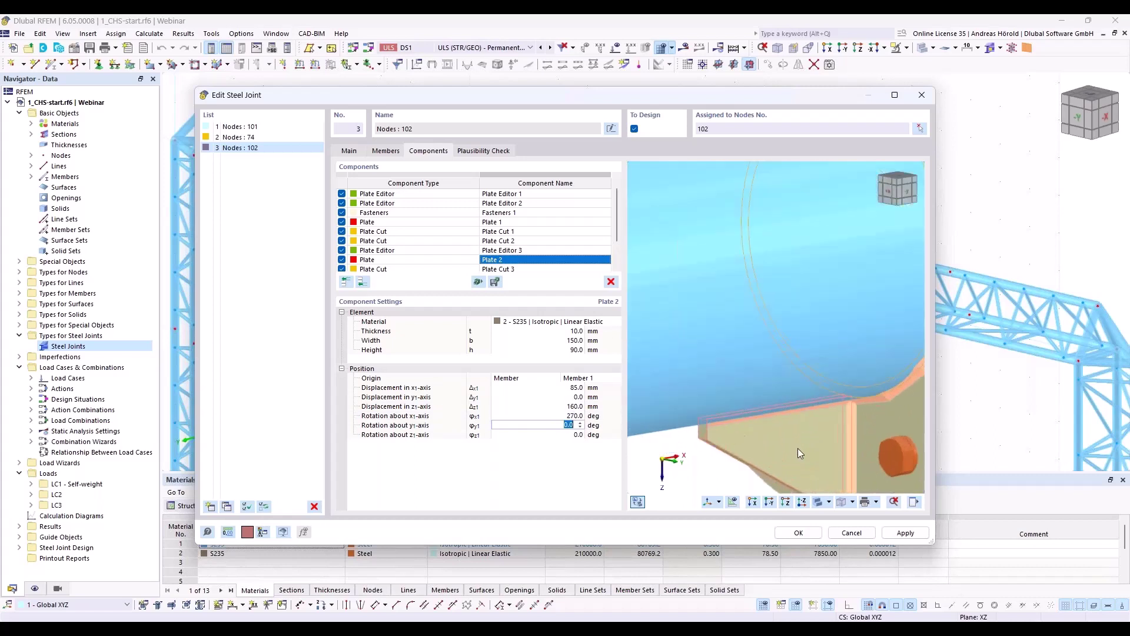
pyautogui.scroll(-2, 722, 340)
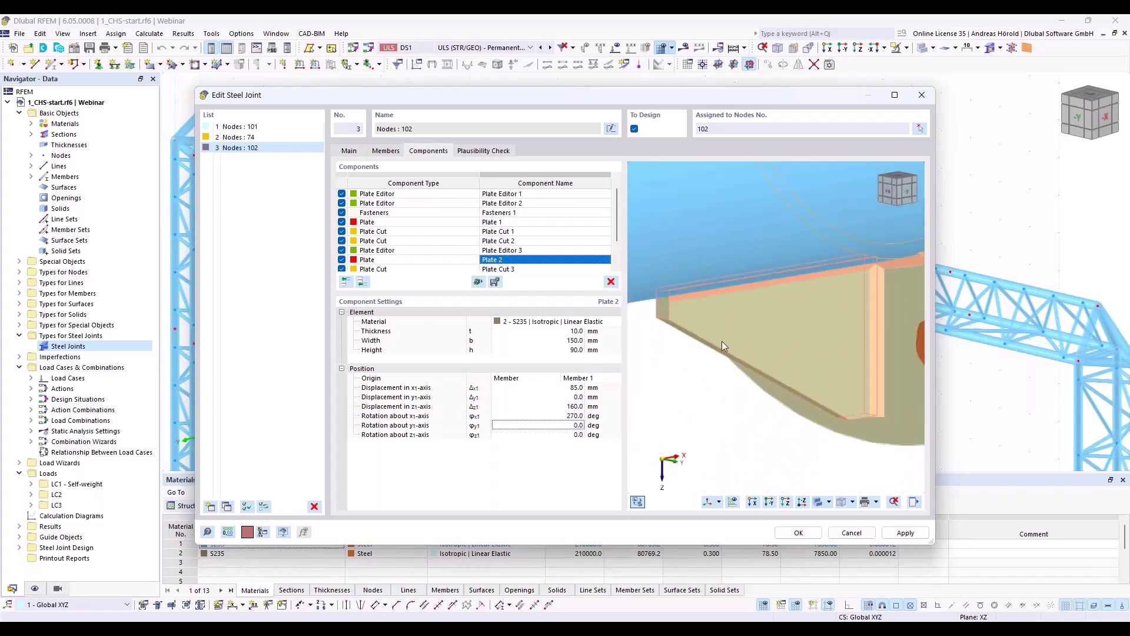
pyautogui.scroll(-2, 792, 338)
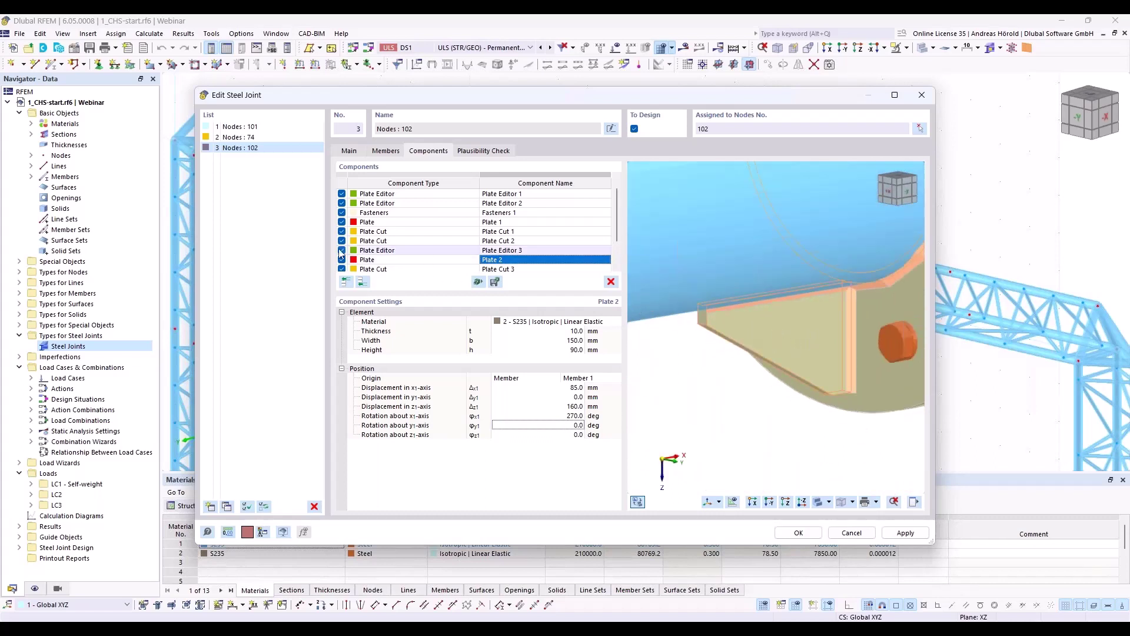
# - Copy Plate 2, Plate Cut 3, Plate Cut 4 and Plate Editor 4 together to the end of the component list
pyautogui.click(376, 260)
pyautogui.scroll(-1, 383, 266)
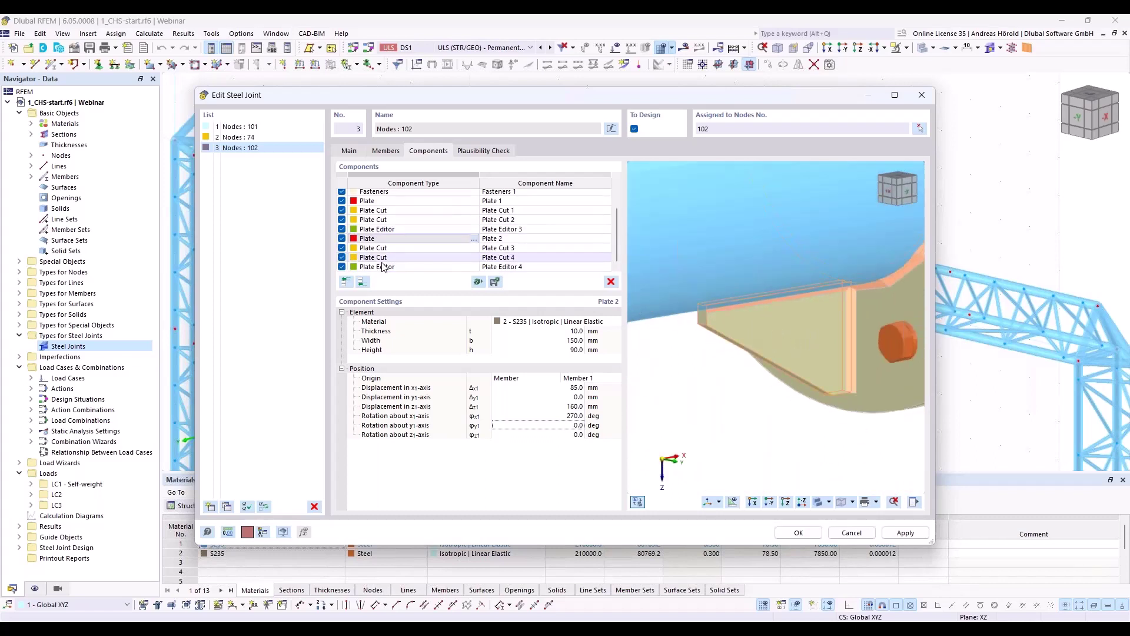
pyautogui.keyDown('shift'); pyautogui.click(383, 268); pyautogui.keyUp('shift')
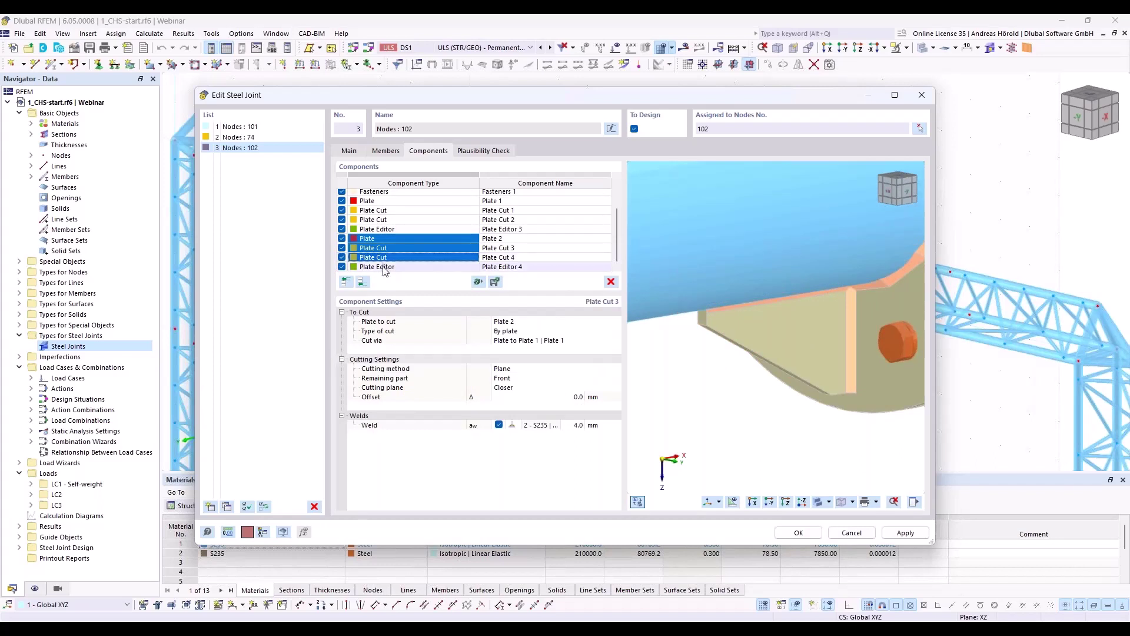
pyautogui.rightClick(401, 252)
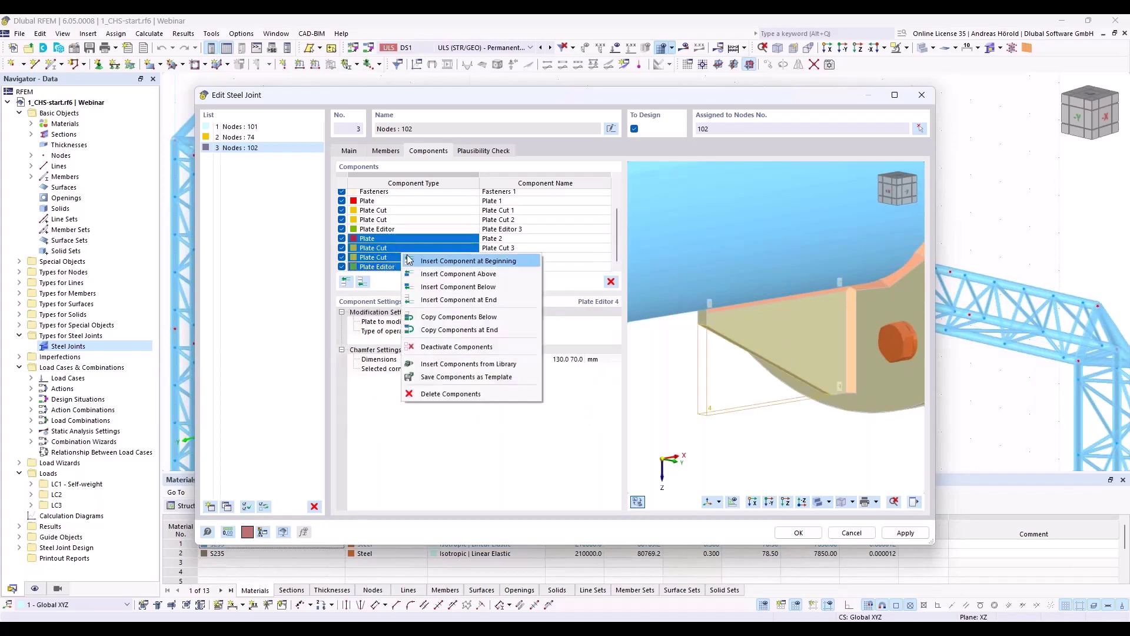
pyautogui.click(475, 330)
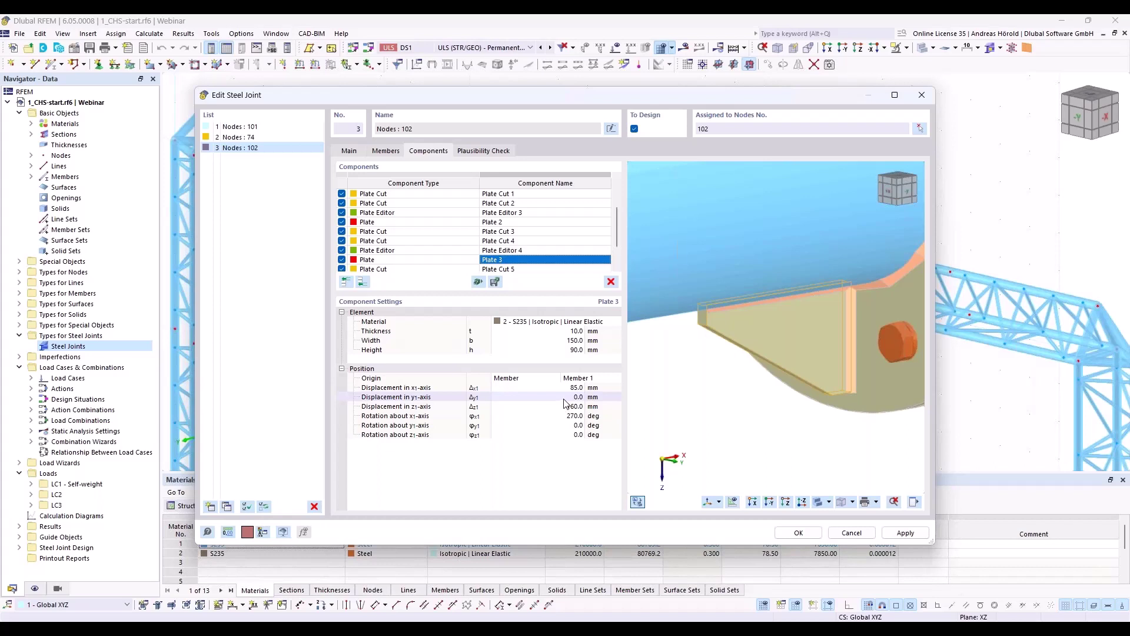
# - Position Plate 3 with a y-displacement of -160 mm, a z-displacement of 0 mm and an x-axis rotation of 0 degrees
pyautogui.click(569, 397)
pyautogui.write('-')
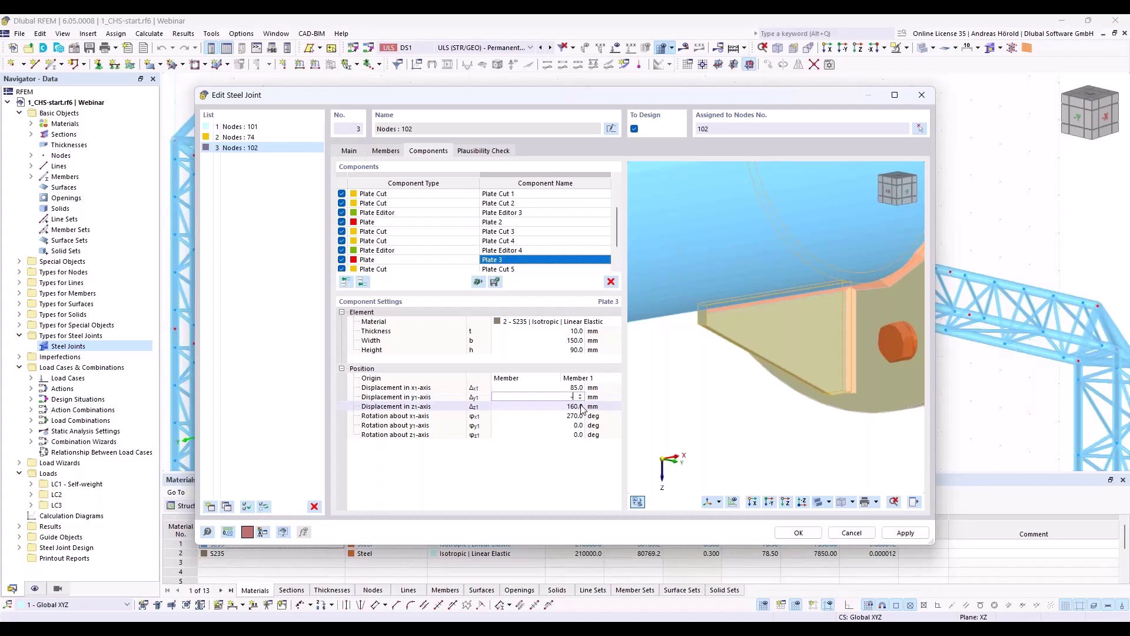
pyautogui.write('160')
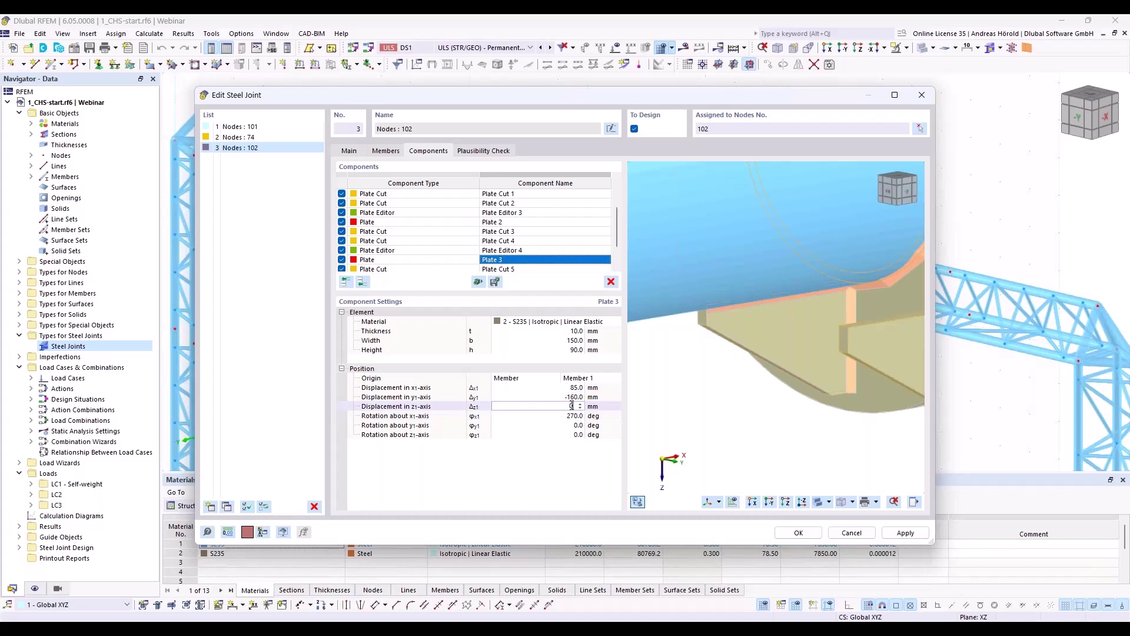
pyautogui.press('Tab')
pyautogui.press('Tab')
pyautogui.write('0')
pyautogui.press('Tab')
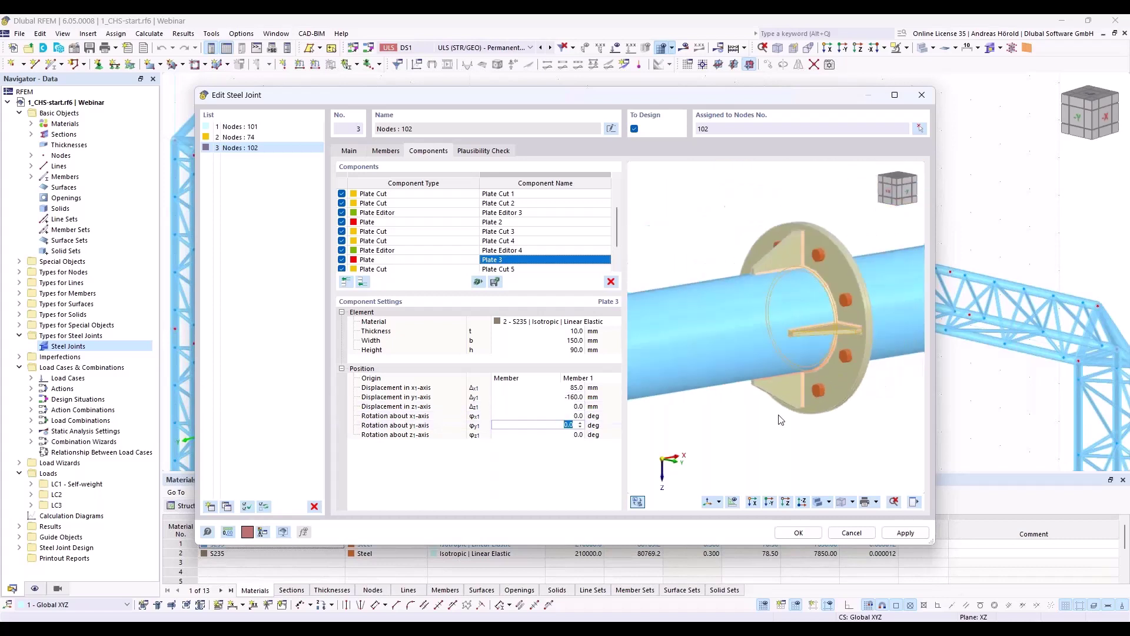
pyautogui.click(834, 346)
pyautogui.keyDown('ctrl'); pyautogui.moveTo(820, 442); pyautogui.dragTo(863, 387, button='middle'); pyautogui.keyUp('ctrl')
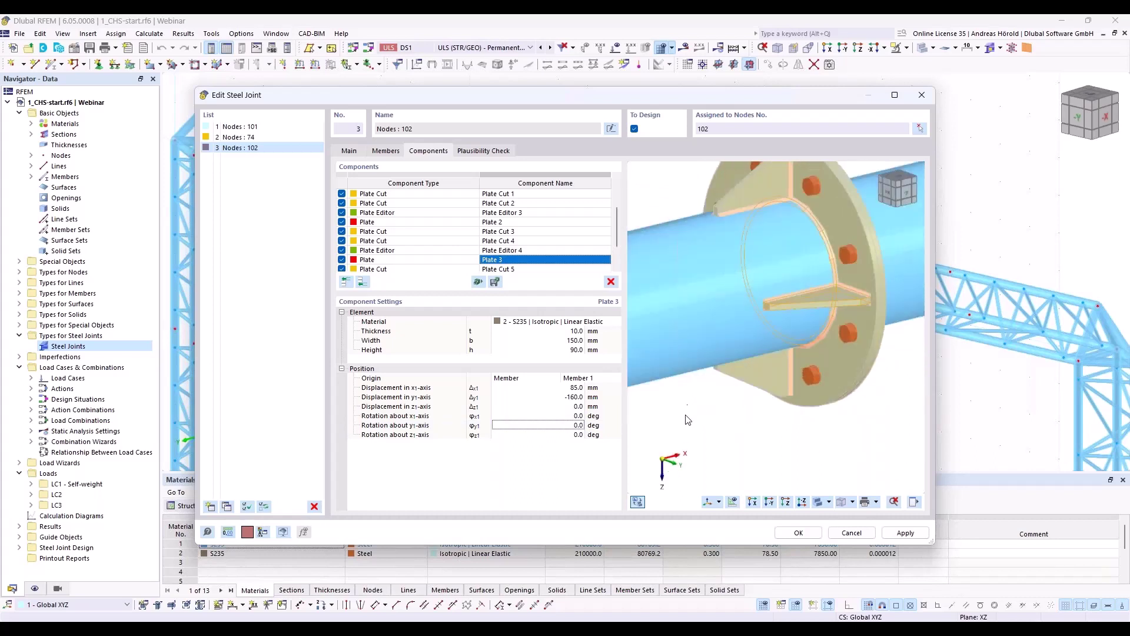
pyautogui.moveTo(688, 421); pyautogui.dragTo(737, 418, button='middle')
# - Copy Plate 3, Plate Cut 5, Plate Cut 6 and Plate Editor 5 together to the end of the component list
pyautogui.scroll(-1, 434, 241)
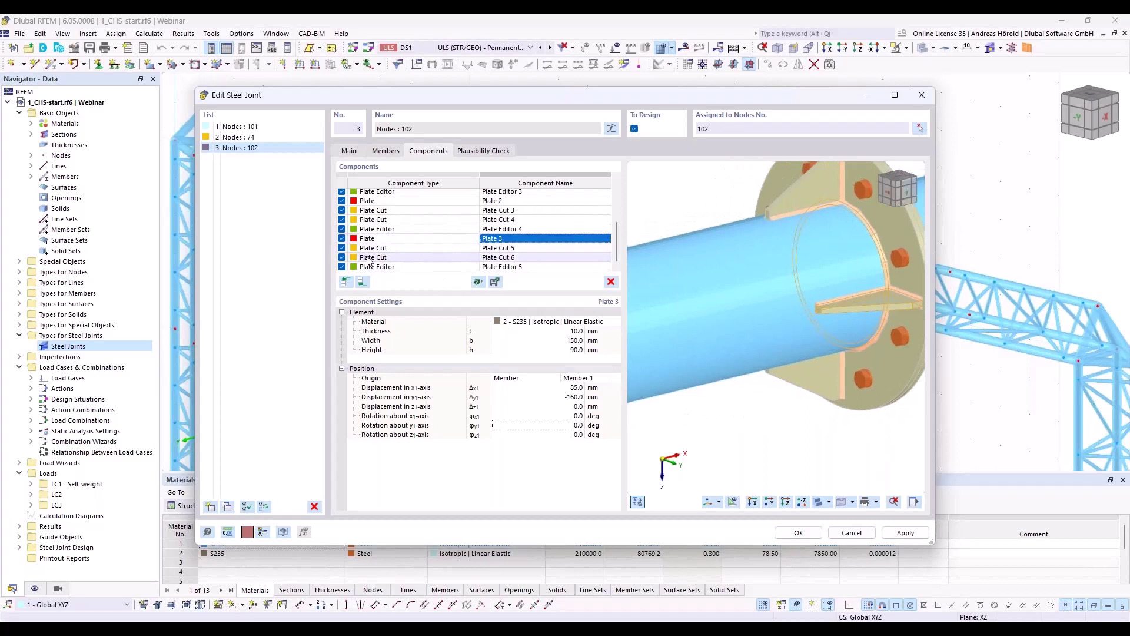
pyautogui.click(373, 239)
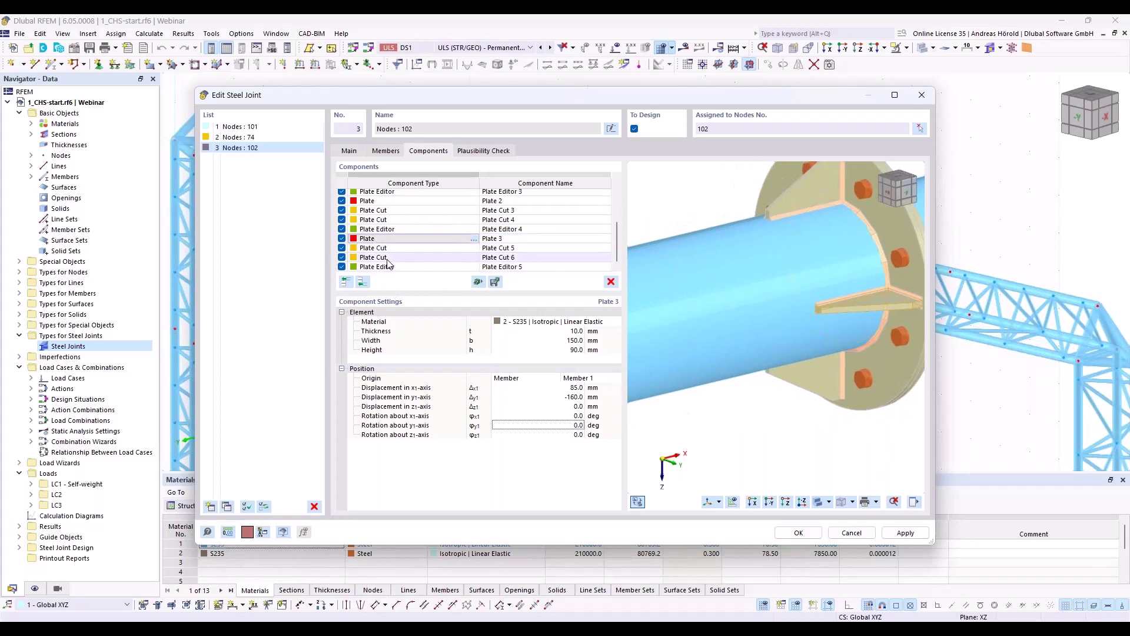
pyautogui.keyDown('shift'); pyautogui.click(386, 268); pyautogui.keyUp('shift')
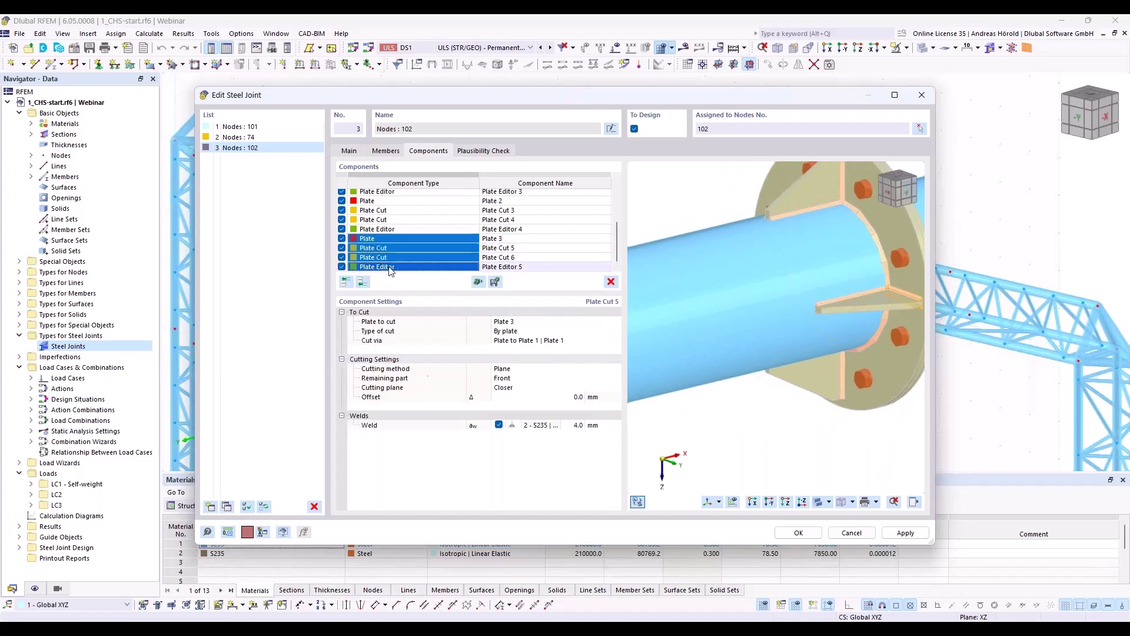
pyautogui.rightClick(450, 261)
pyautogui.click(508, 337)
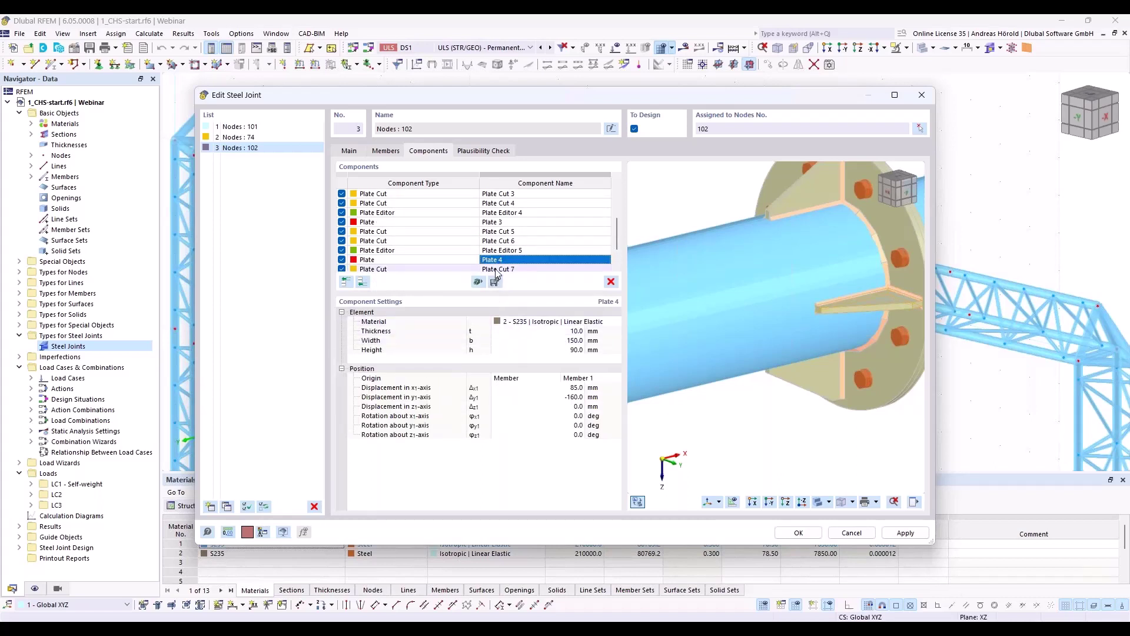
# - Set Plate 4's displacement along the y-axis to 160 mm and its rotation about the x-axis to 180 degrees
pyautogui.click(569, 398)
pyautogui.write('160')
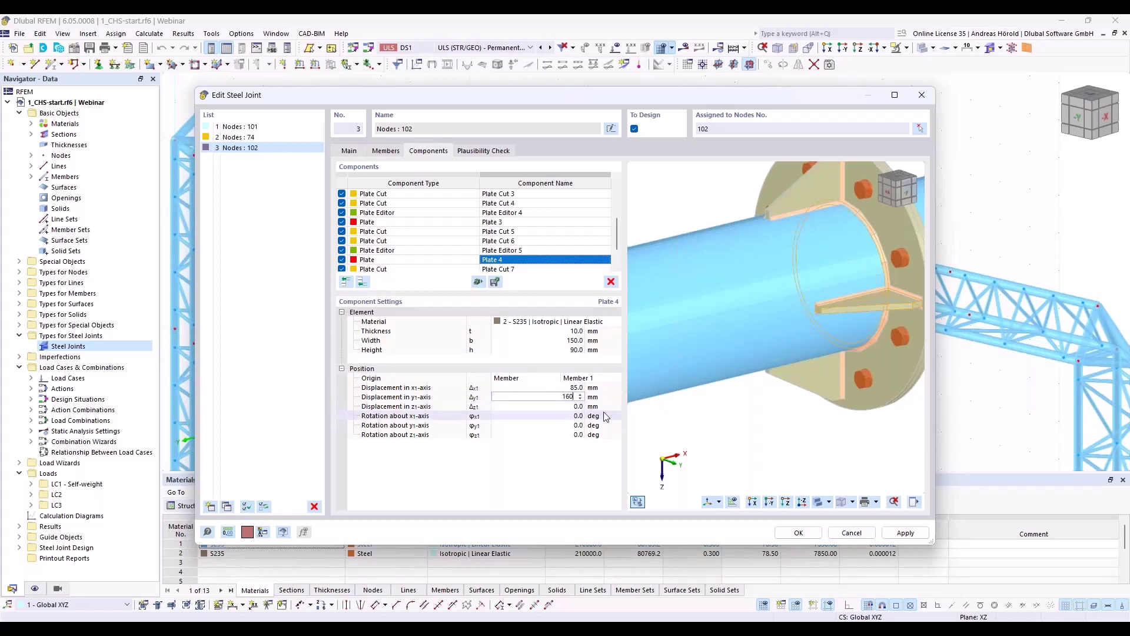
pyautogui.click(596, 418)
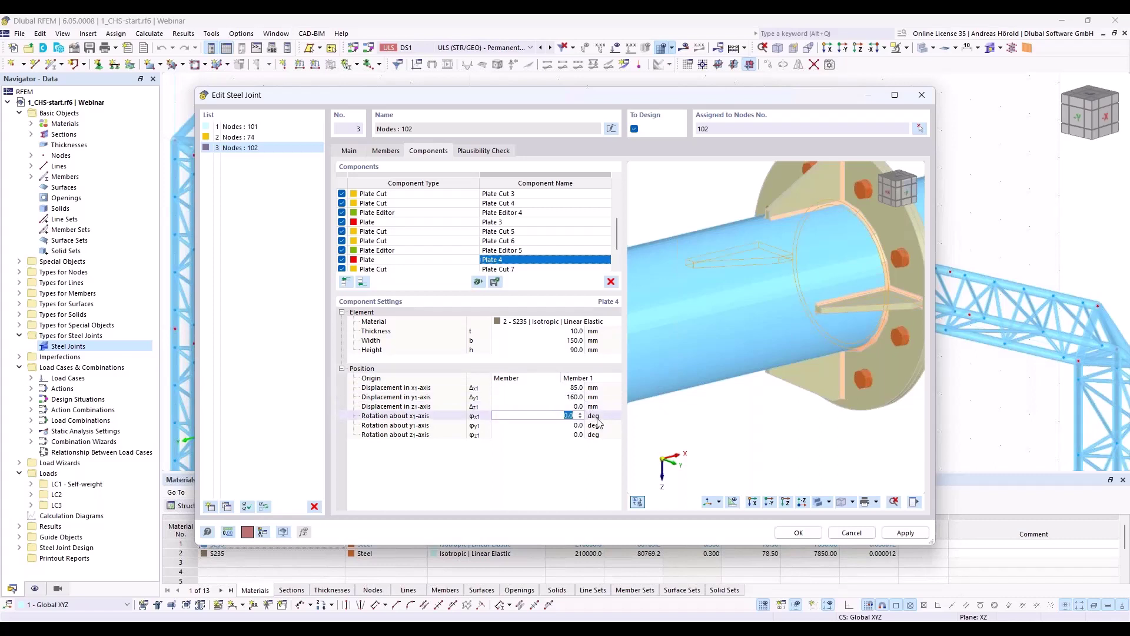
pyautogui.write('180')
pyautogui.press('Tab')
pyautogui.keyDown('ctrl'); pyautogui.moveTo(656, 406); pyautogui.dragTo(694, 412, button='middle'); pyautogui.keyUp('ctrl')
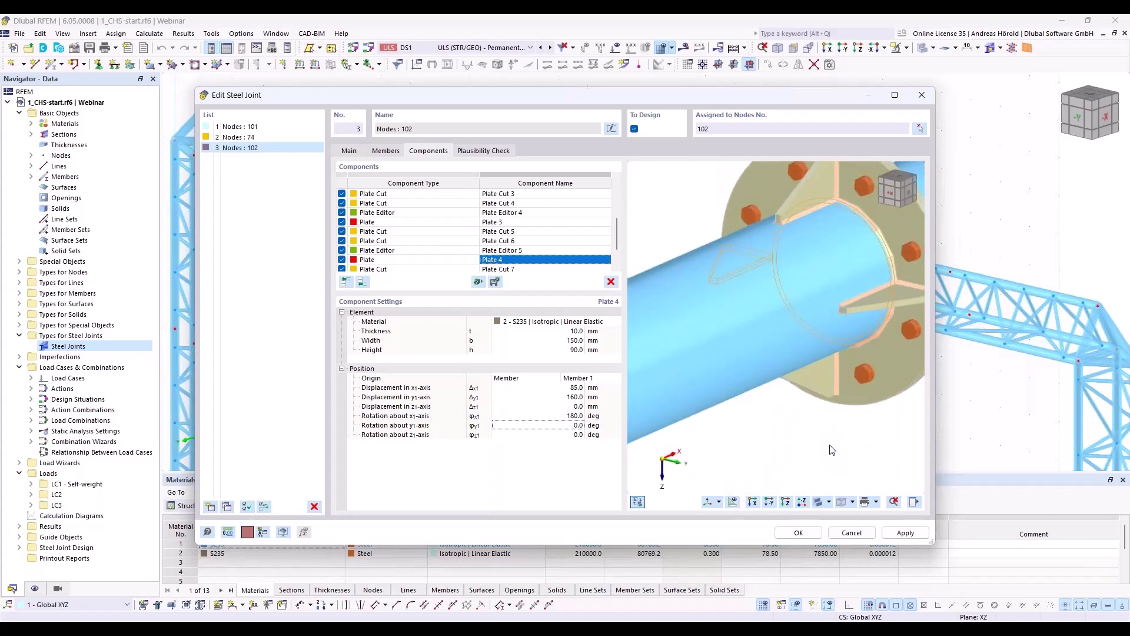
# - Copy all four stiffener groups, from Plate 1 through Plate Editor 6, together to the end of the component list
pyautogui.scroll(3, 528, 241)
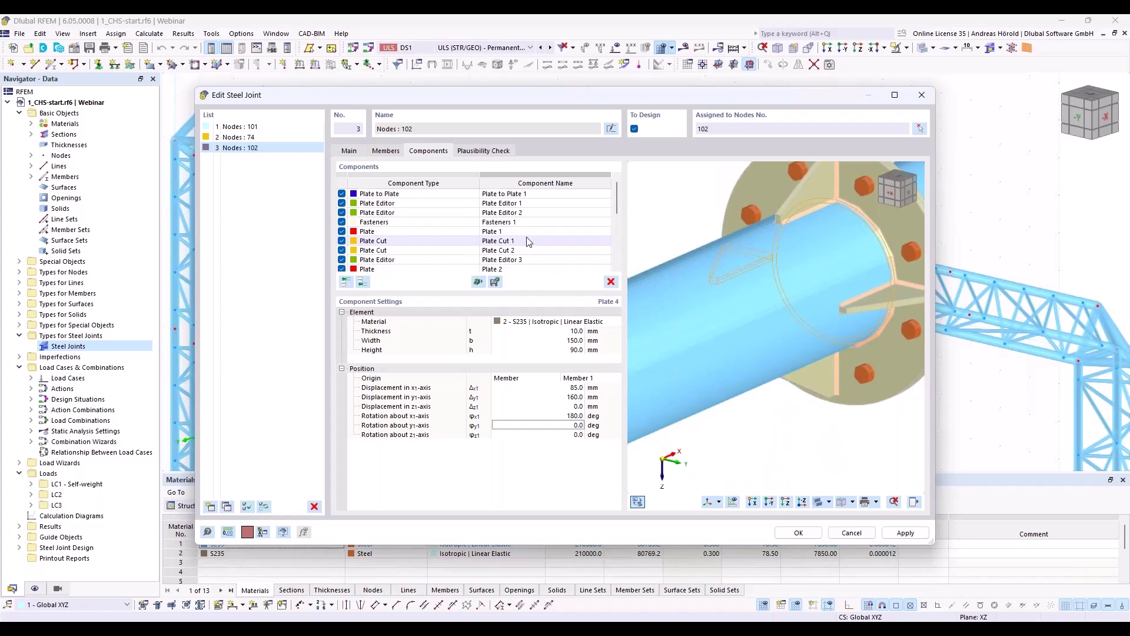
pyautogui.click(433, 236)
pyautogui.scroll(-4, 436, 253)
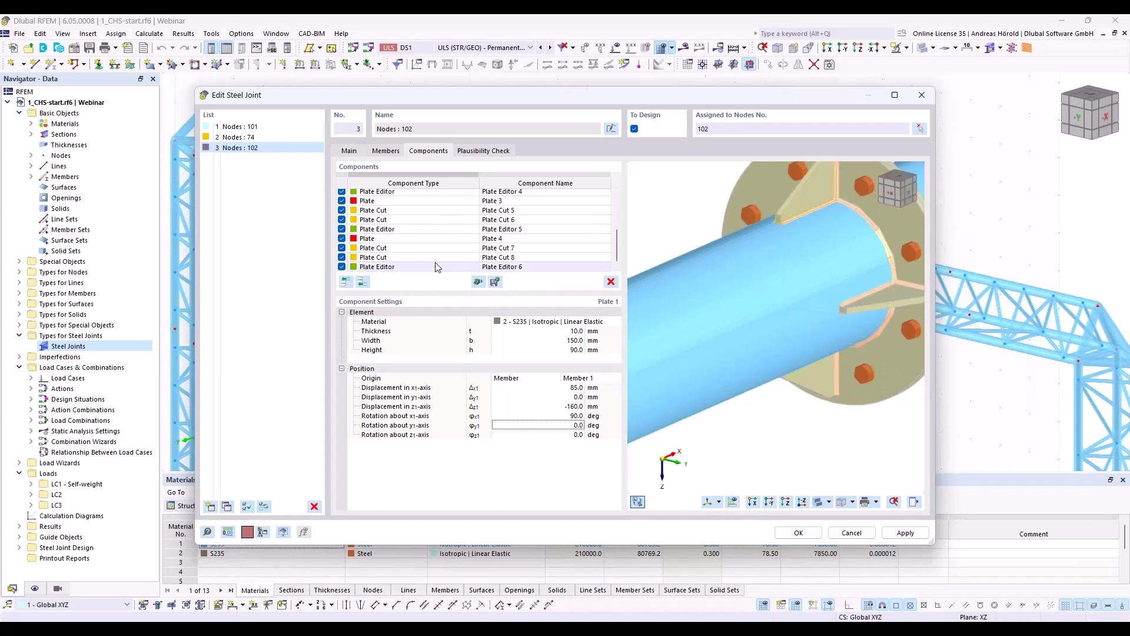
pyautogui.keyDown('shift'); pyautogui.click(418, 267); pyautogui.keyUp('shift')
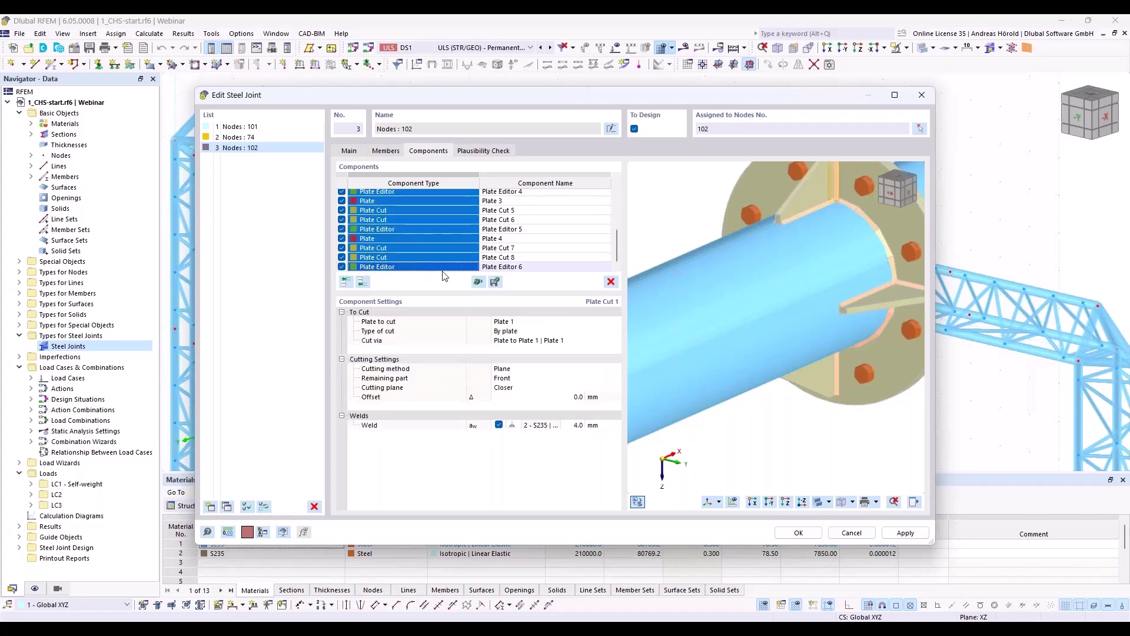
pyautogui.rightClick(408, 249)
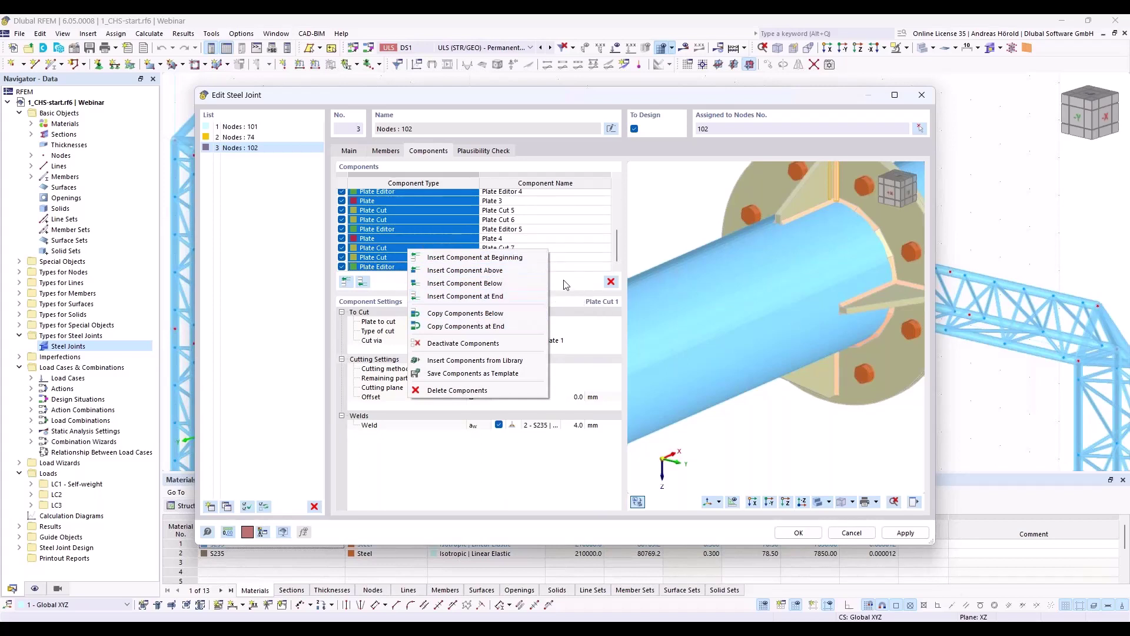
pyautogui.press('Escape')
pyautogui.scroll(4, 451, 242)
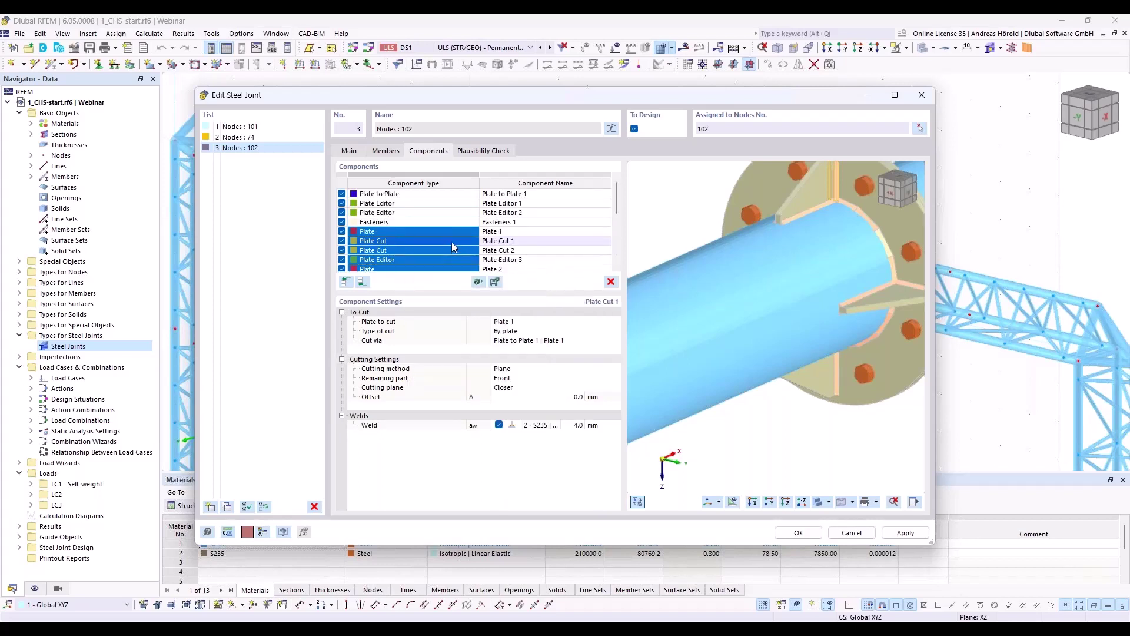
pyautogui.scroll(-4, 451, 242)
pyautogui.rightClick(436, 233)
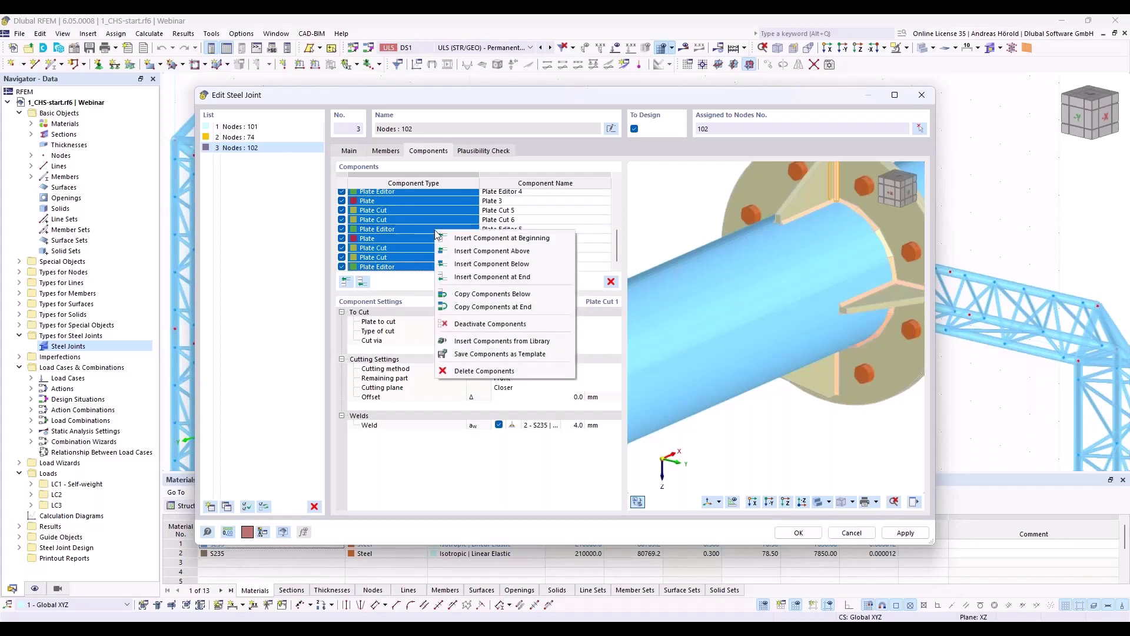
pyautogui.click(498, 307)
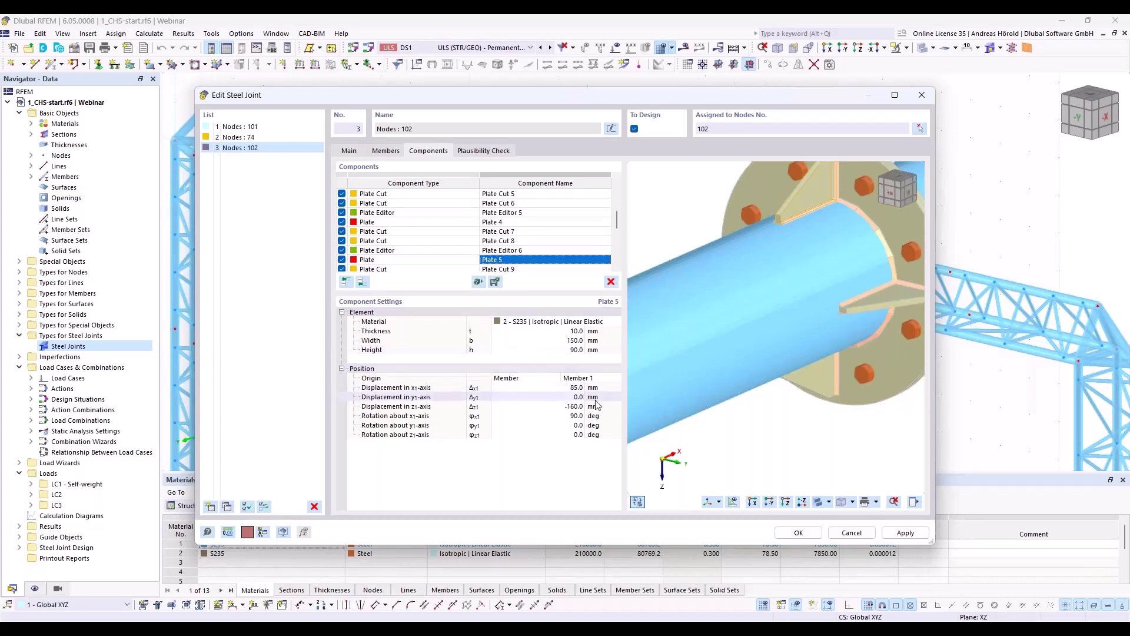
# - Position Plate 5 with a y-displacement of 113 mm, a z-displacement of -113 mm and an x-axis rotation of 135 degrees
pyautogui.click(576, 397)
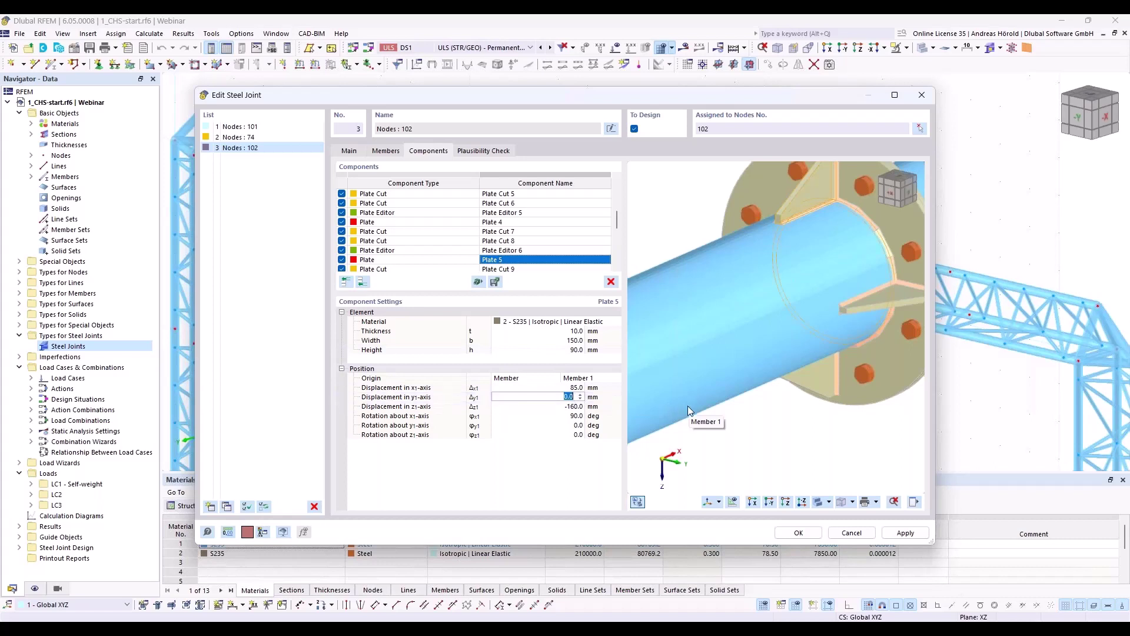
pyautogui.write('113')
pyautogui.press('Tab')
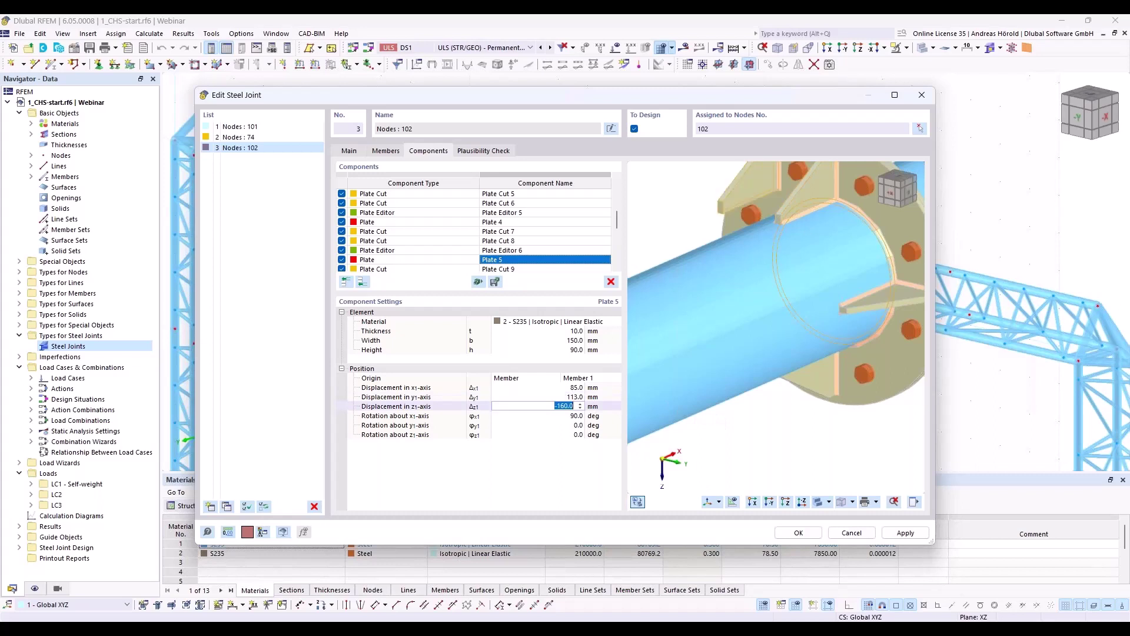
pyautogui.write('-113')
pyautogui.press('Tab')
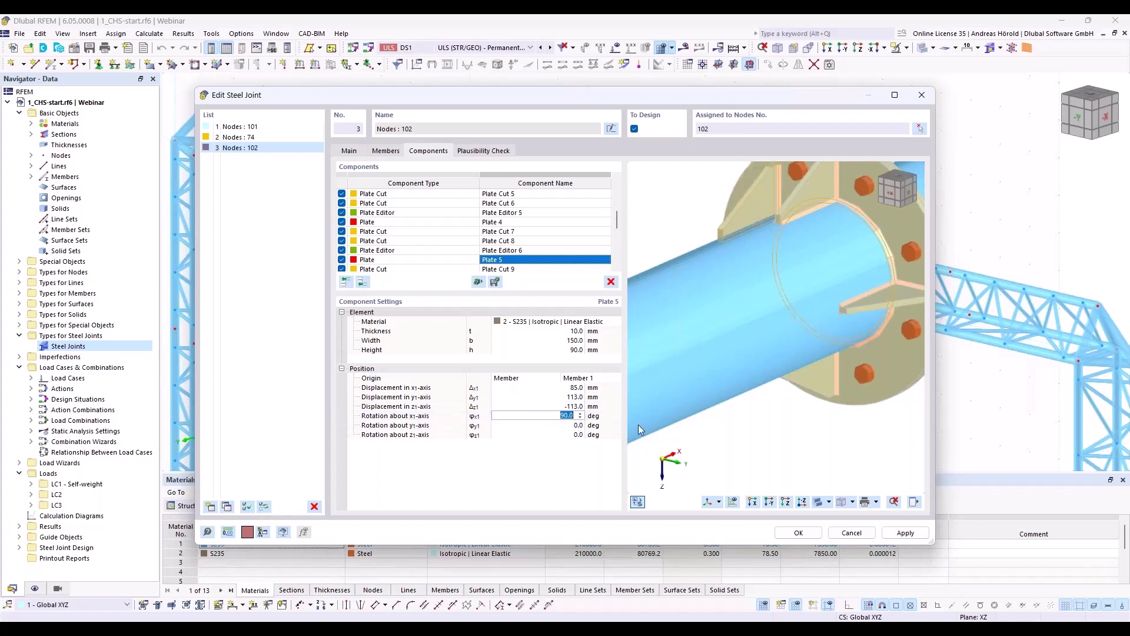
pyautogui.write('135')
pyautogui.press('Tab')
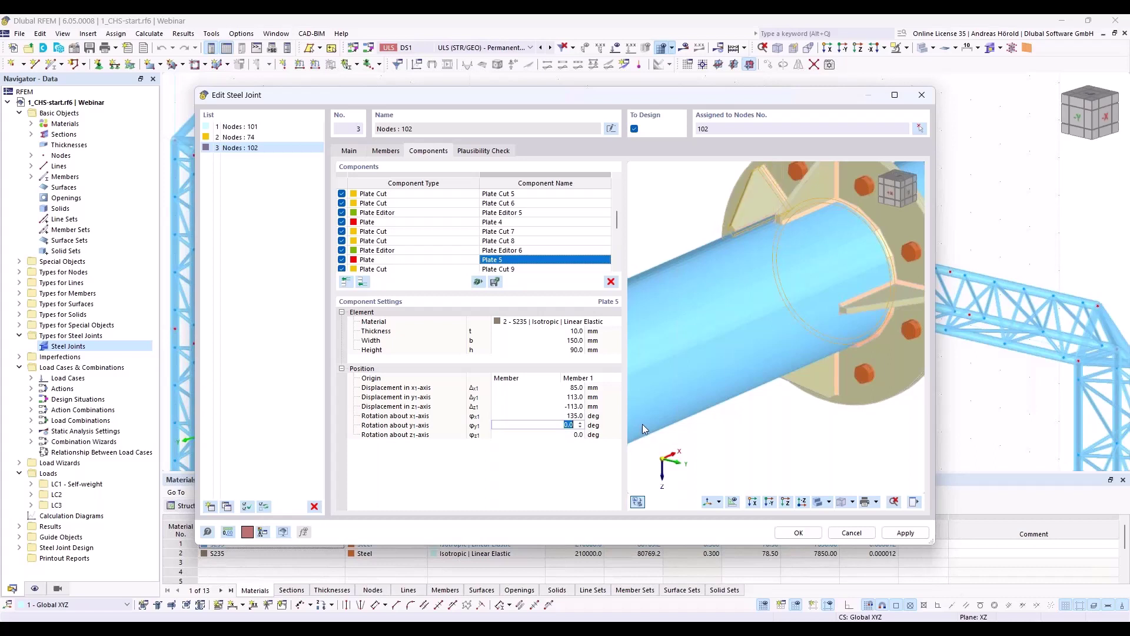
pyautogui.keyDown('ctrl'); pyautogui.moveTo(725, 281); pyautogui.dragTo(755, 246, button='middle'); pyautogui.keyUp('ctrl')
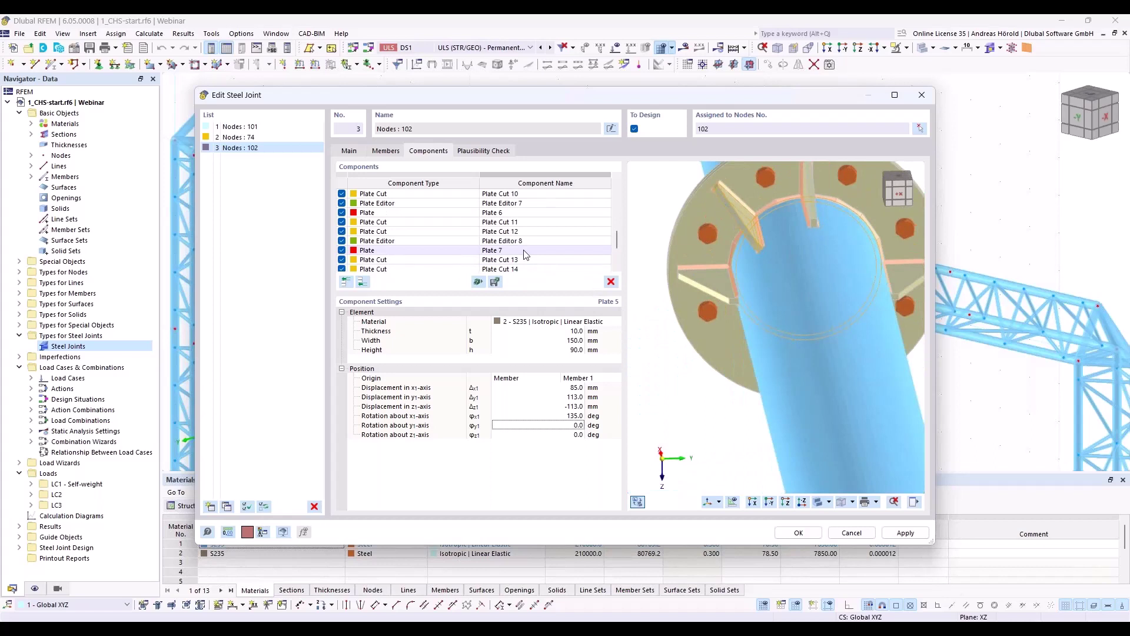
# - Set Plate 6's y-displacement to 113 mm, its z-displacement to 153 mm and its x-axis rotation to 235 degrees
pyautogui.scroll(1, 526, 253)
pyautogui.doubleClick(500, 240)
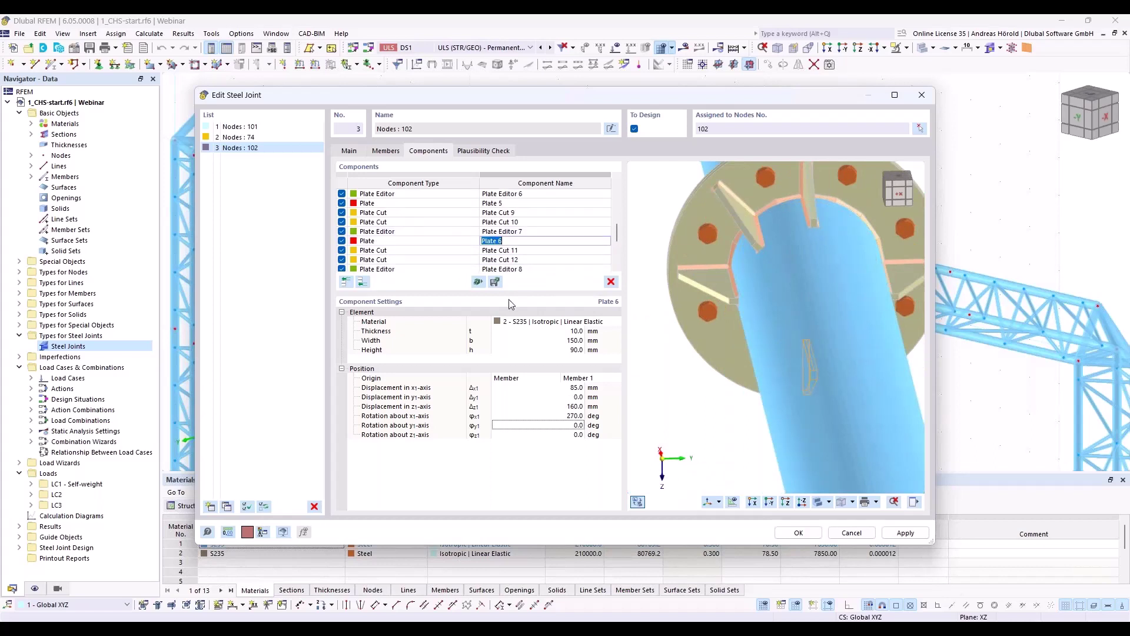
pyautogui.click(548, 396)
pyautogui.write('1')
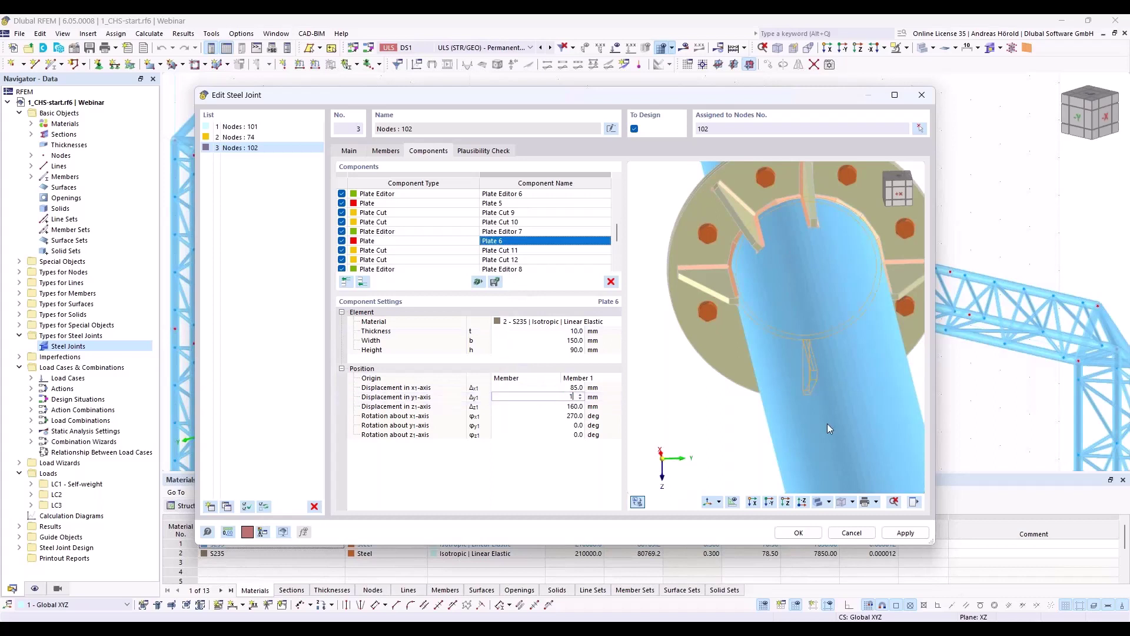
pyautogui.write('13')
pyautogui.click(578, 407)
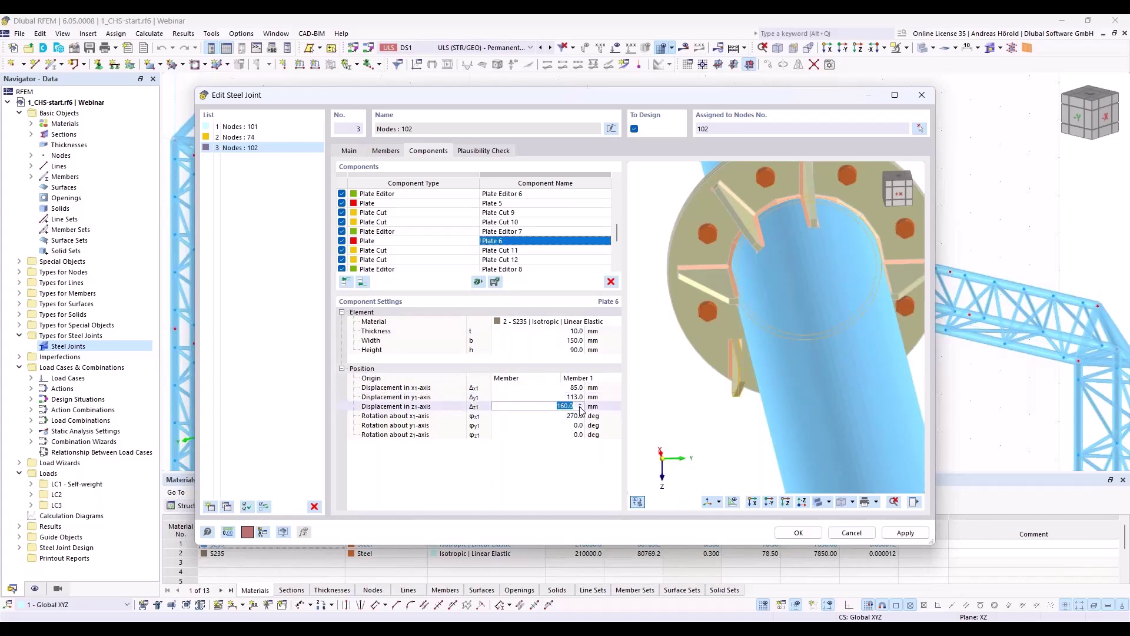
pyautogui.write('113')
pyautogui.press('BackSpace')
pyautogui.press('BackSpace')
pyautogui.write('53')
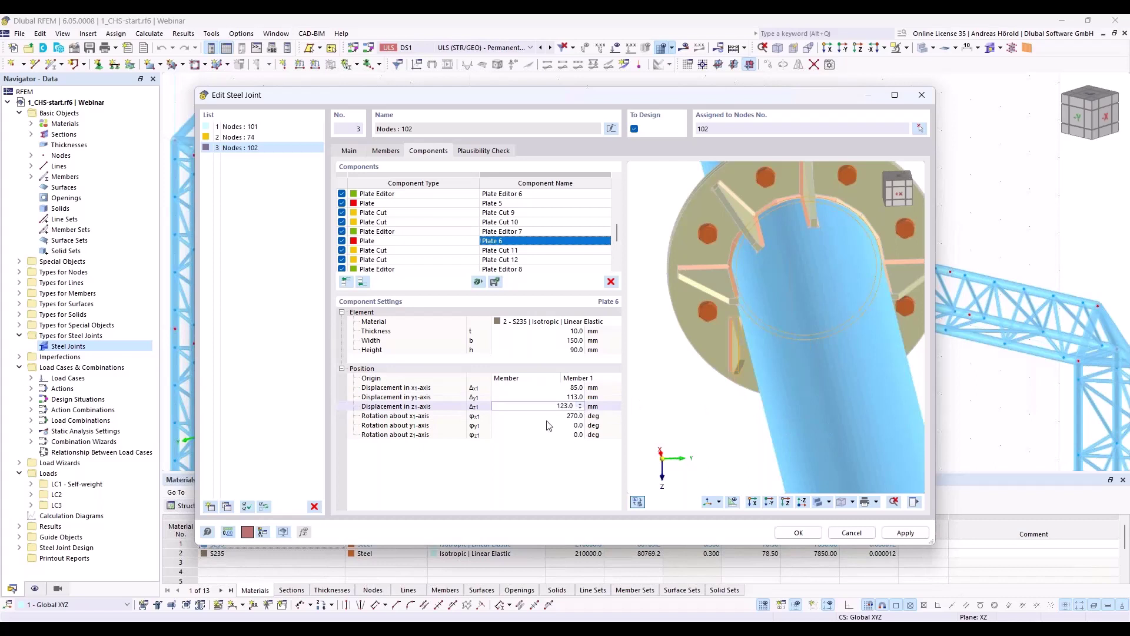
pyautogui.press('Return')
pyautogui.write('235')
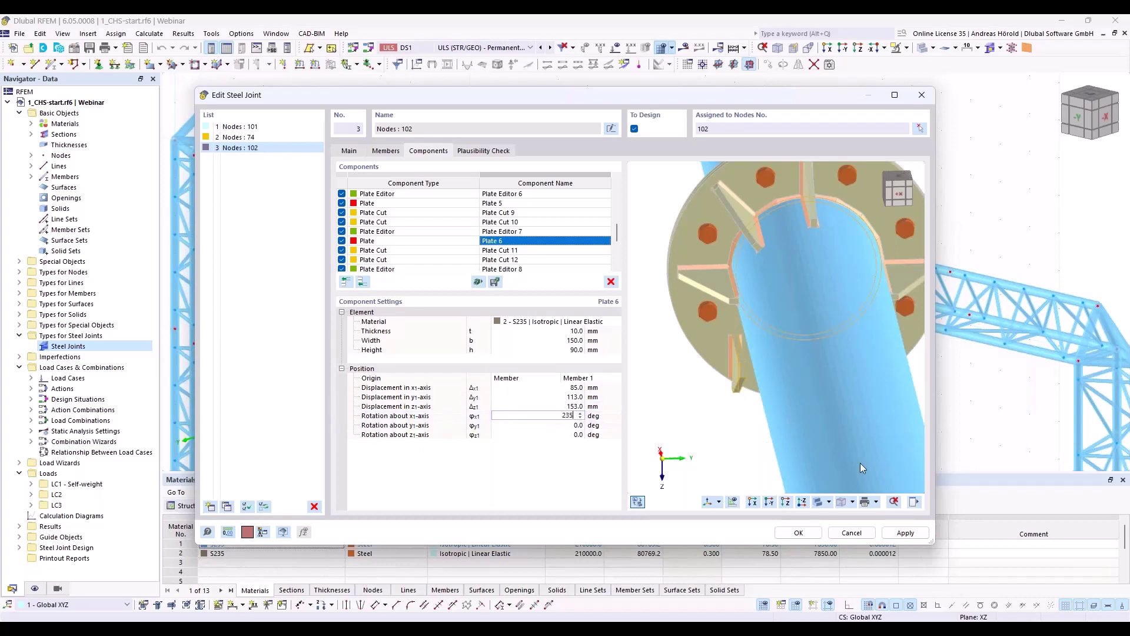
pyautogui.press('Return')
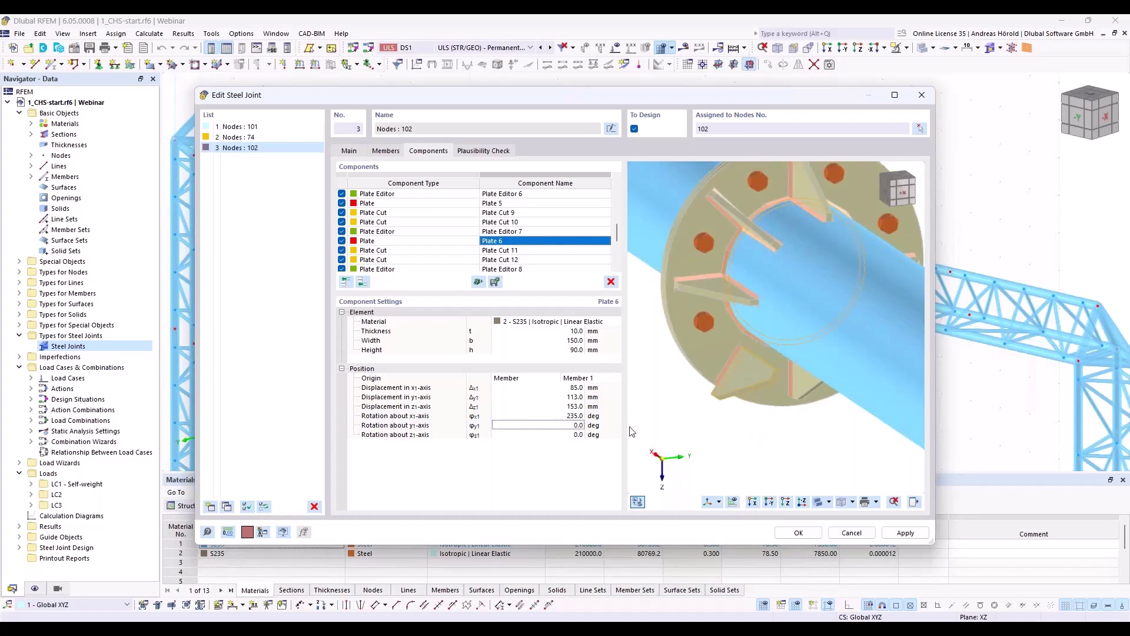
# - Correct Plate 6's displacement along the z-axis to 113 mm
pyautogui.click(572, 406)
pyautogui.write('113')
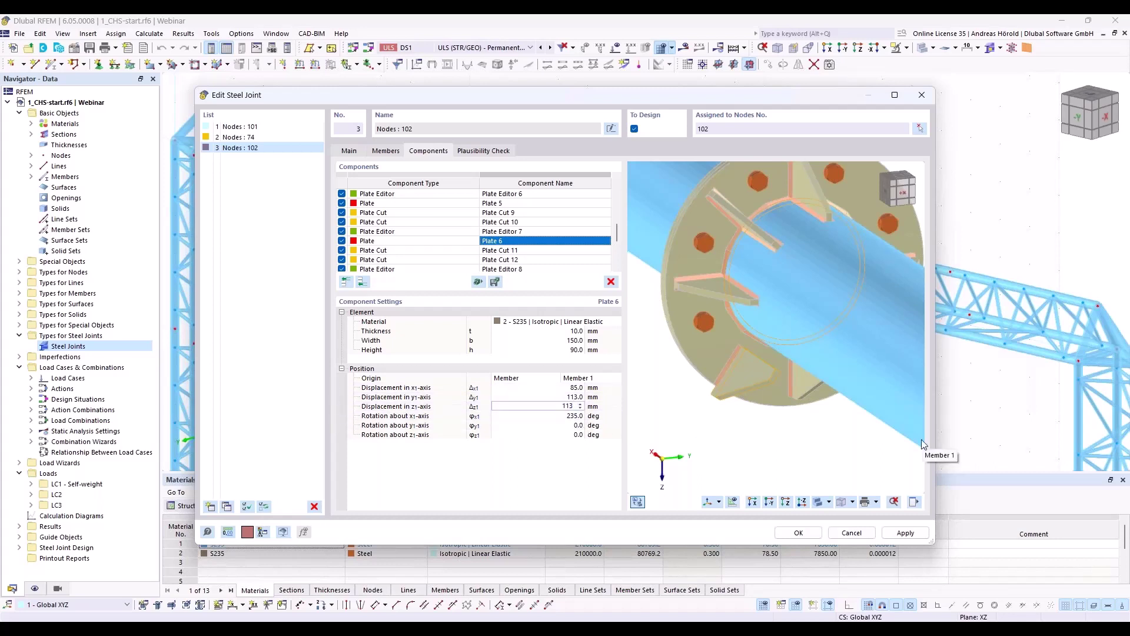
pyautogui.press('Tab')
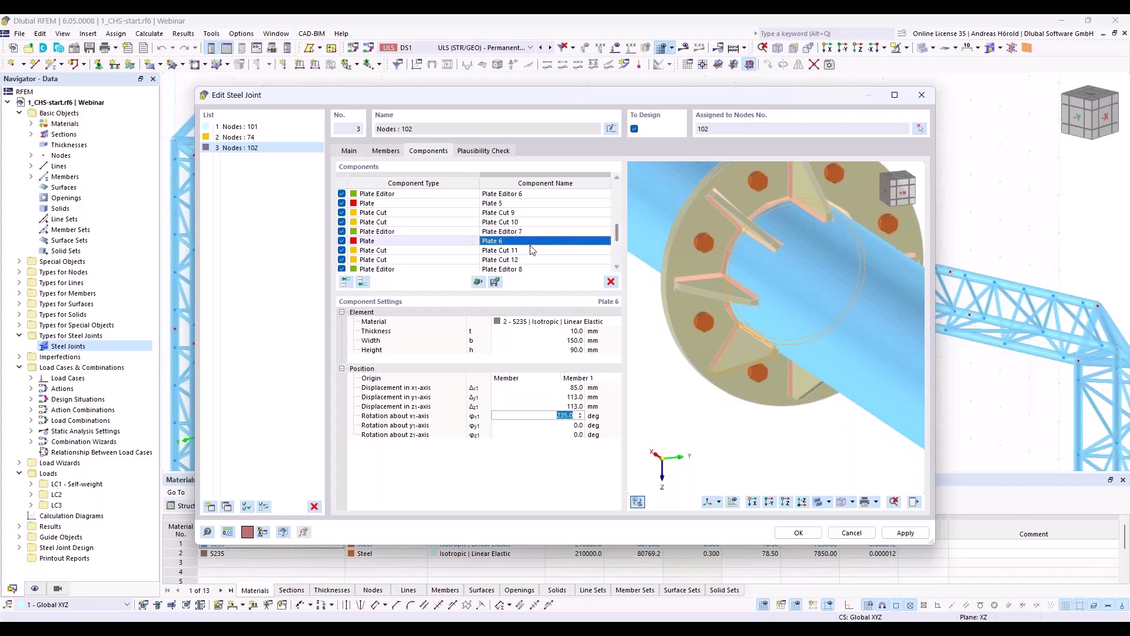
# - Position Plate 7 with a y-displacement of -113 mm, a z-displacement of -113 mm and an x-axis rotation of 45 degrees
pyautogui.scroll(-1, 532, 249)
pyautogui.scroll(-1, 532, 250)
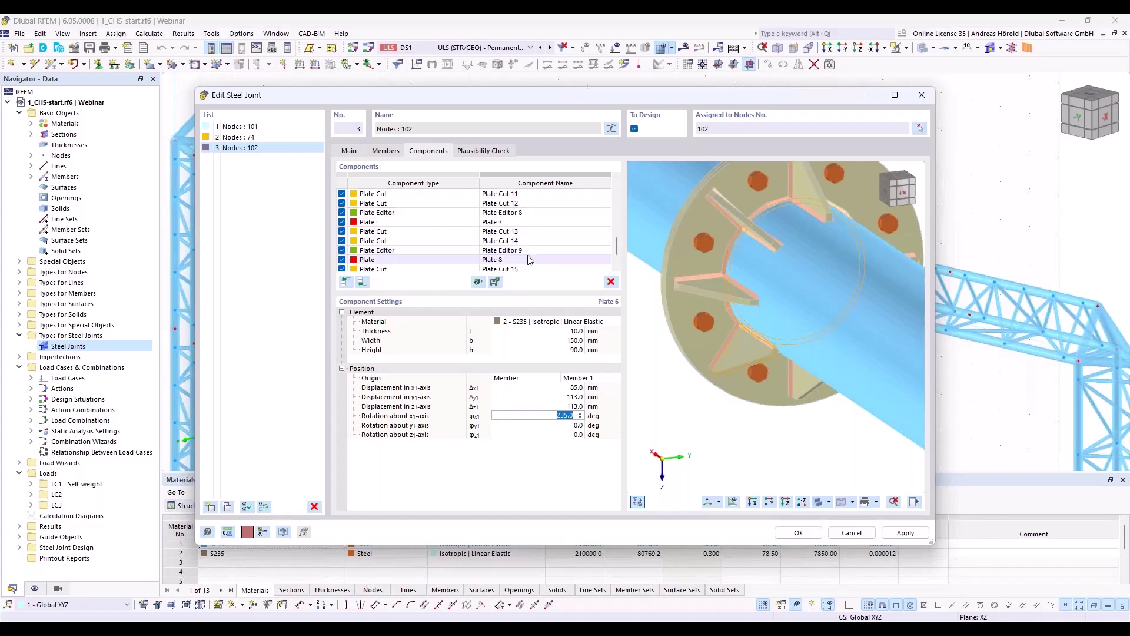
pyautogui.click(532, 224)
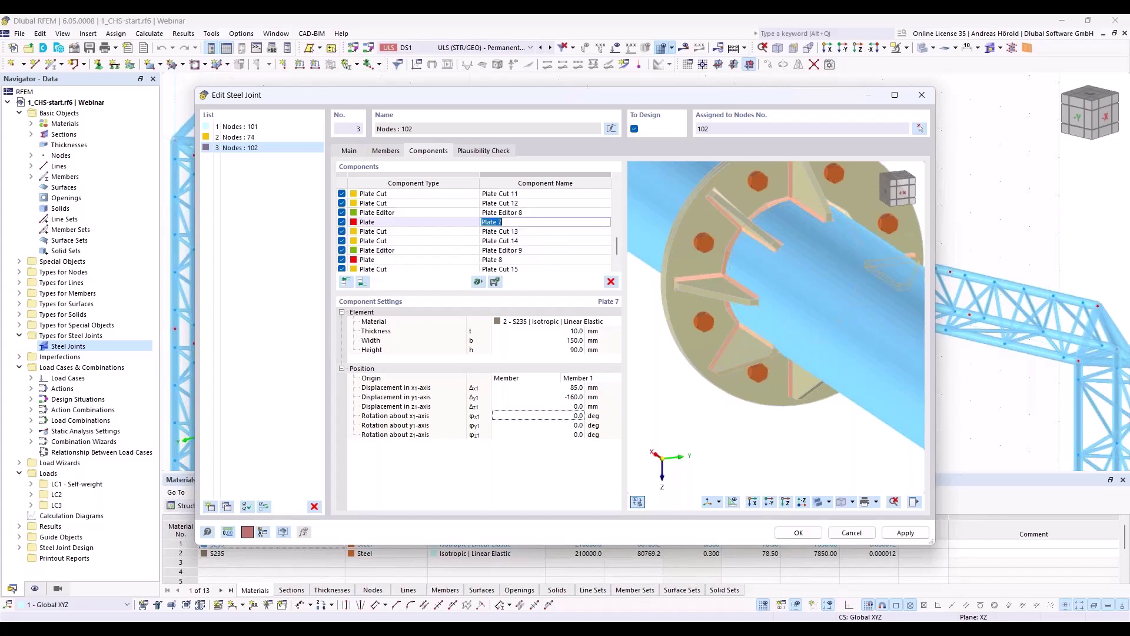
pyautogui.click(568, 397)
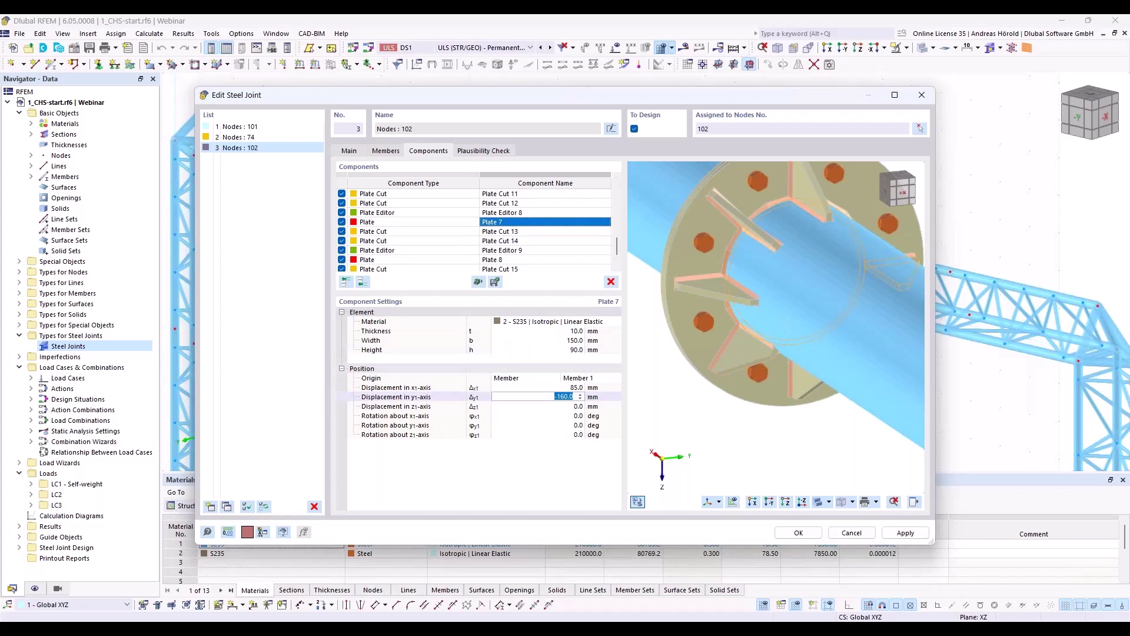
pyautogui.write('-113')
pyautogui.click(548, 406)
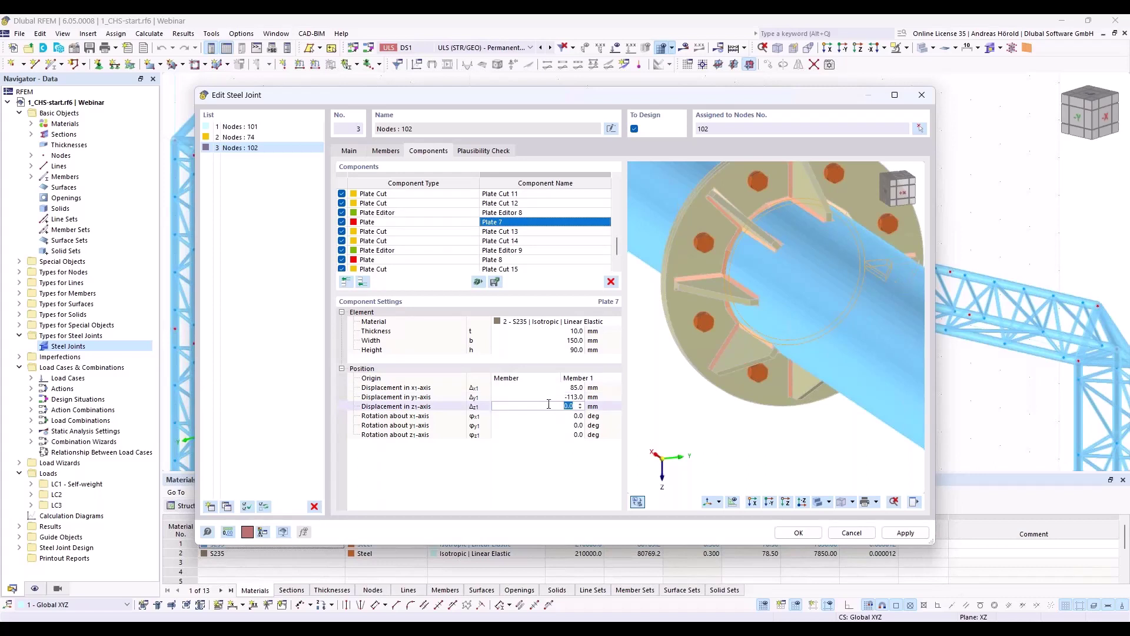
pyautogui.write('-113')
pyautogui.press('Tab')
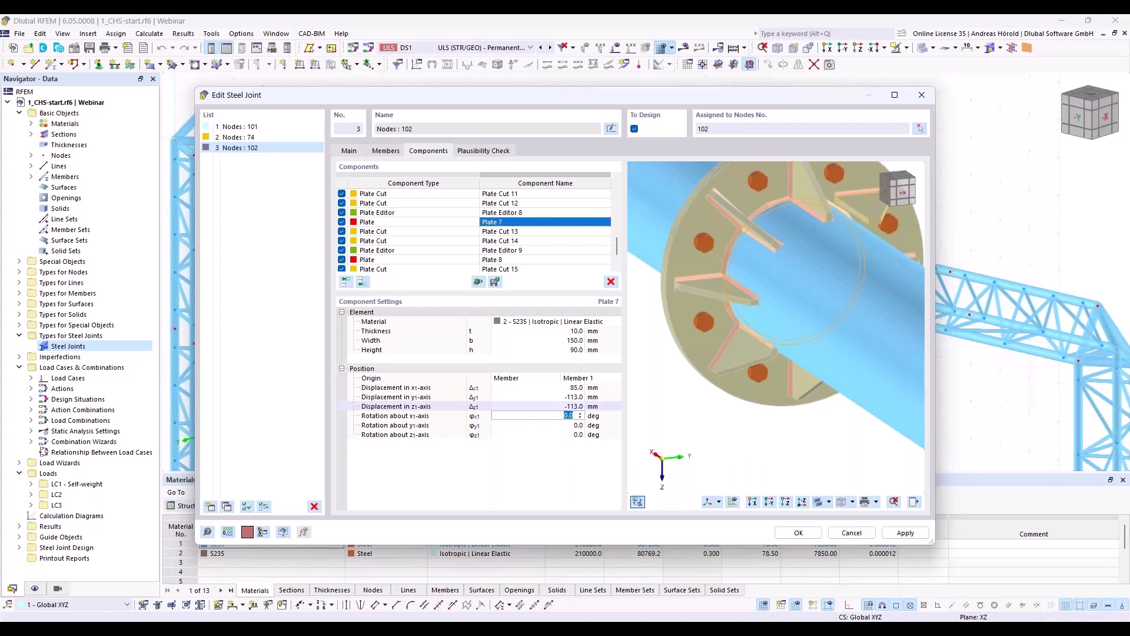
pyautogui.write('45')
pyautogui.press('Tab')
# - Position Plate 8 with a y-displacement of -113 mm, a z-displacement of 113 mm and an x-axis rotation of 315 degrees
pyautogui.keyDown('ctrl'); pyautogui.moveTo(844, 354); pyautogui.dragTo(795, 360, button='middle'); pyautogui.keyUp('ctrl')
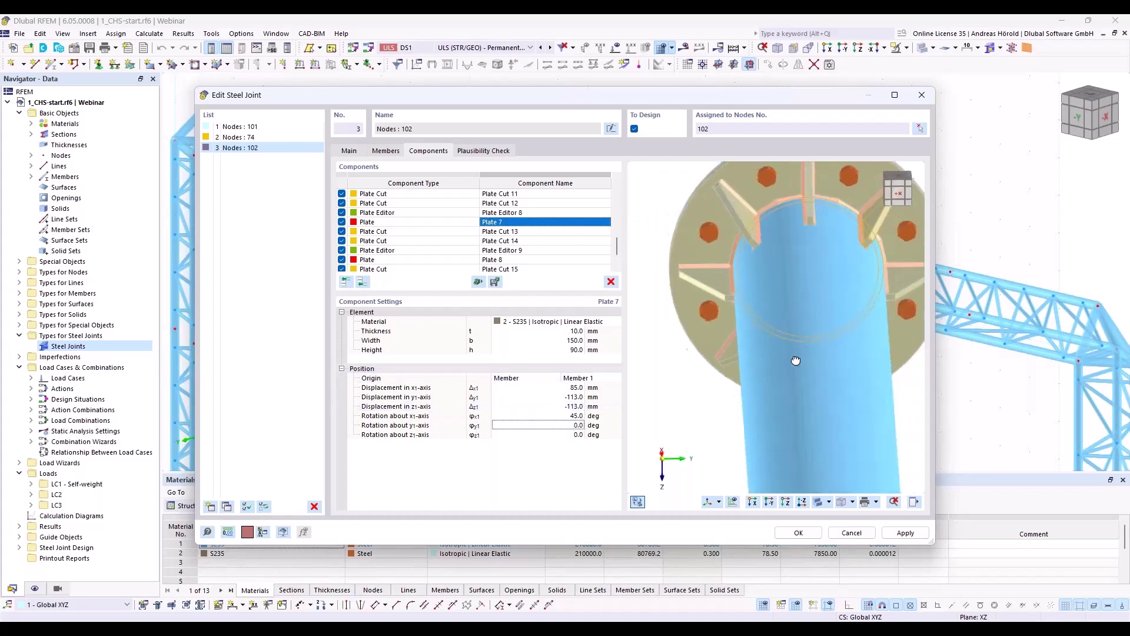
pyautogui.scroll(-3, 873, 224)
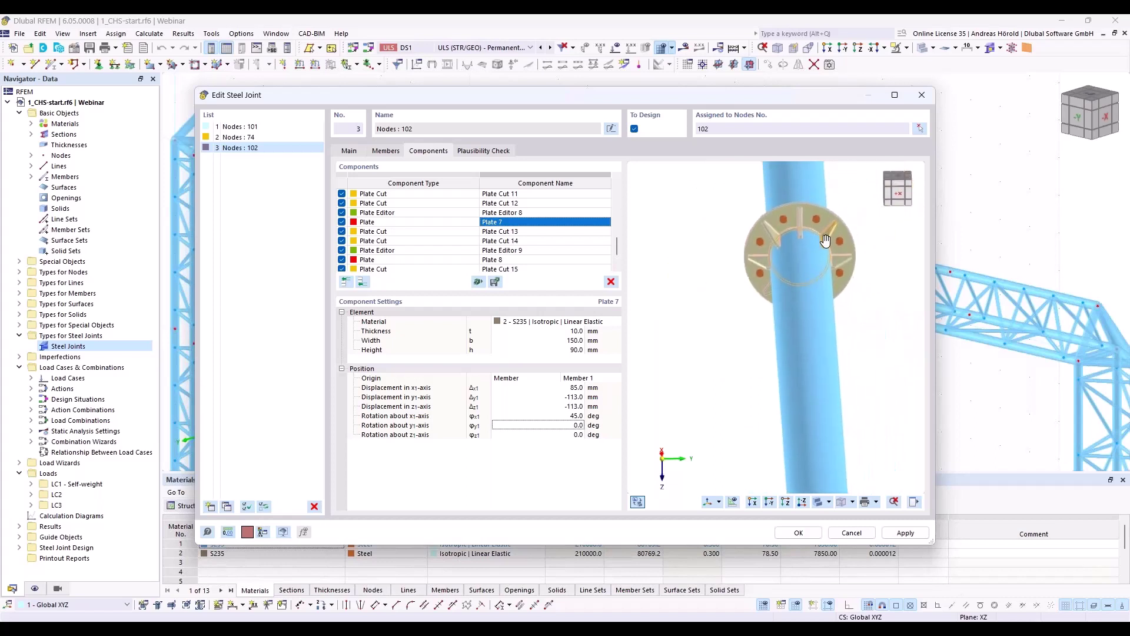
pyautogui.keyDown('ctrl'); pyautogui.moveTo(838, 322); pyautogui.dragTo(820, 360, button='middle'); pyautogui.keyUp('ctrl')
pyautogui.scroll(3, 805, 303)
pyautogui.click(517, 260)
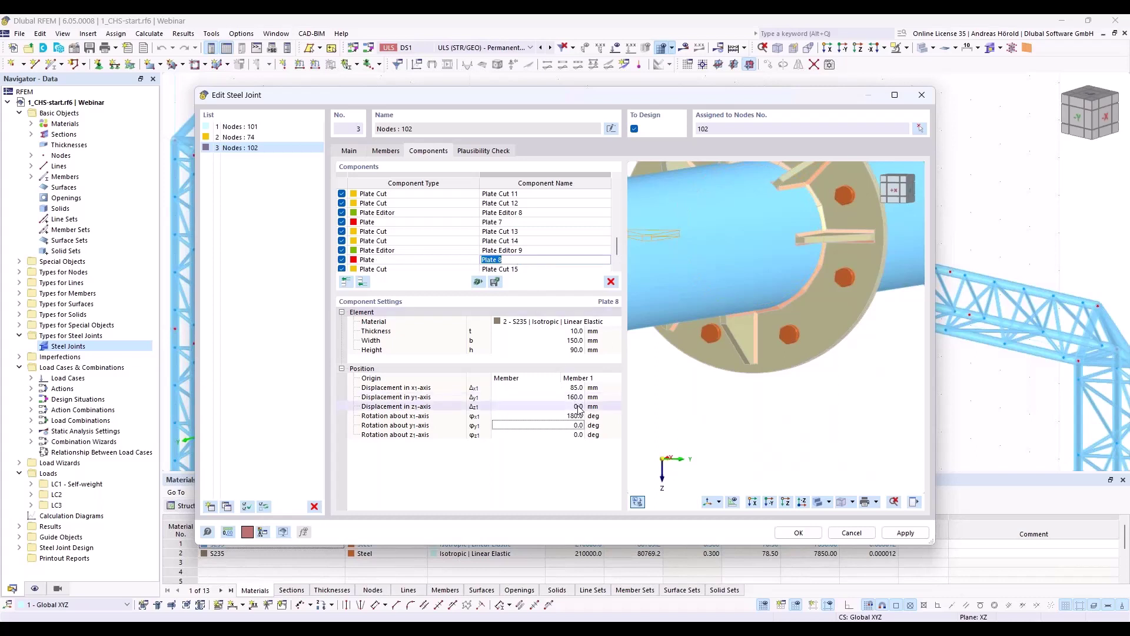
pyautogui.click(565, 397)
pyautogui.write('-113')
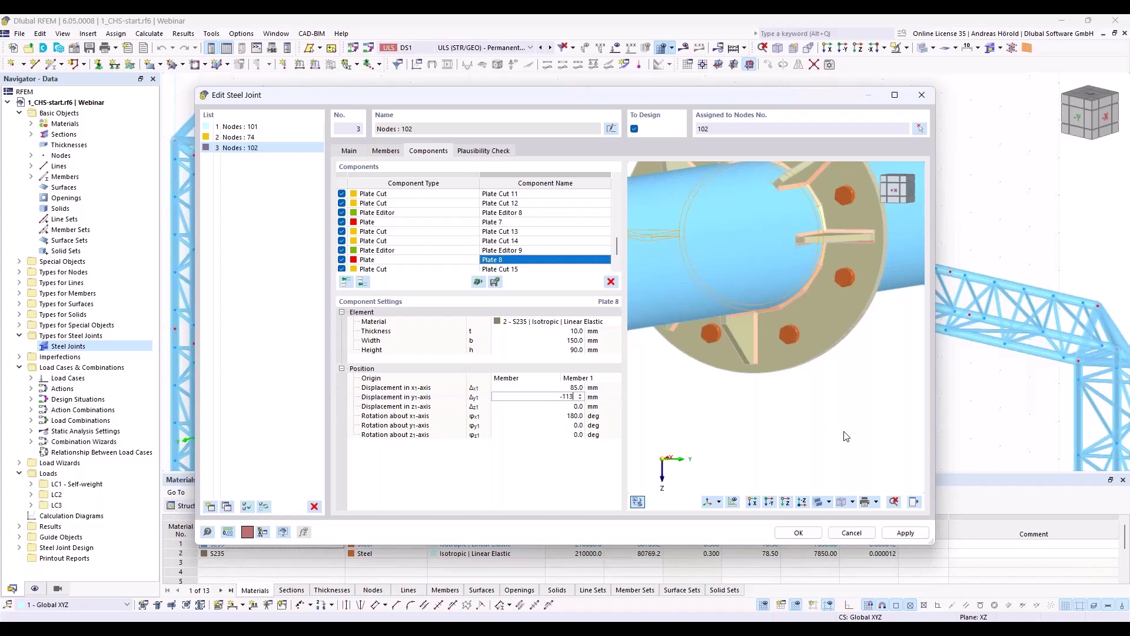
pyautogui.press('Tab')
pyautogui.write('11')
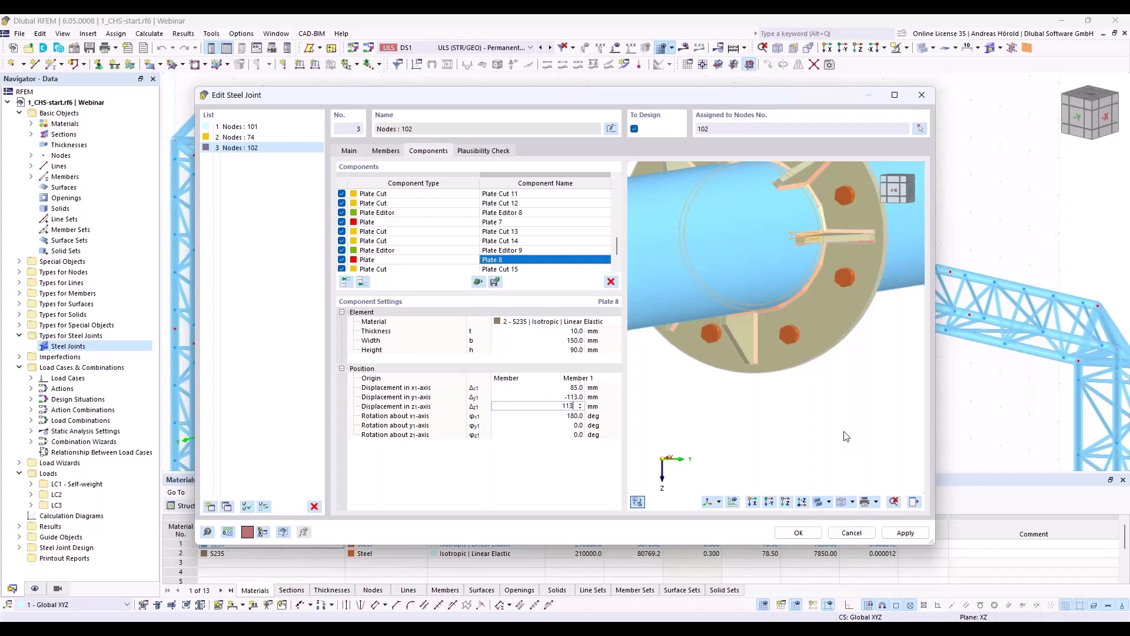
pyautogui.write('3')
pyautogui.press('Tab')
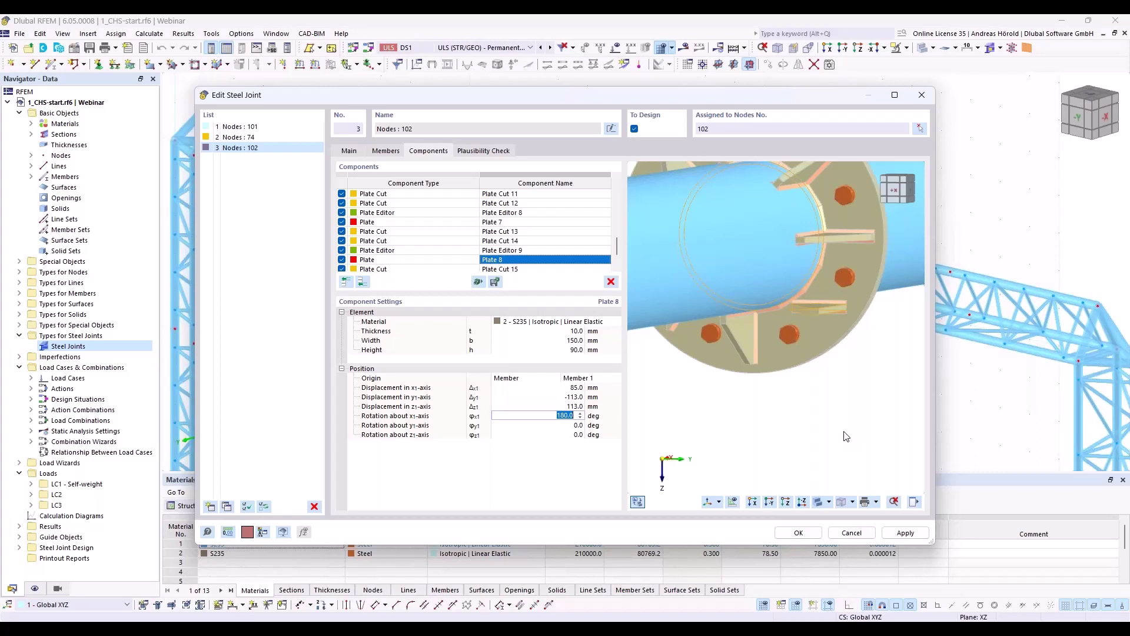
pyautogui.write('3154')
pyautogui.press('BackSpace')
pyautogui.press('Tab')
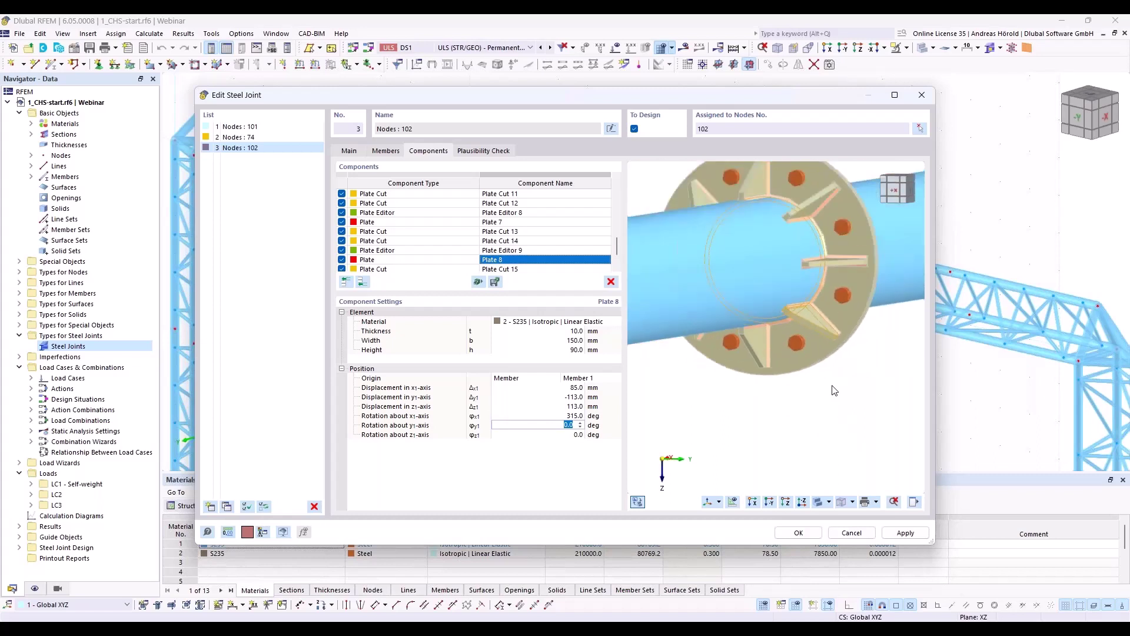
# - Examine the arrangement of stiffeners and bolts on both sides of the flange joint at node 102
pyautogui.keyDown('ctrl'); pyautogui.moveTo(850, 391); pyautogui.dragTo(700, 442, button='middle'); pyautogui.keyUp('ctrl')
pyautogui.keyDown('ctrl'); pyautogui.moveTo(812, 412); pyautogui.dragTo(812, 439, button='middle'); pyautogui.keyUp('ctrl')
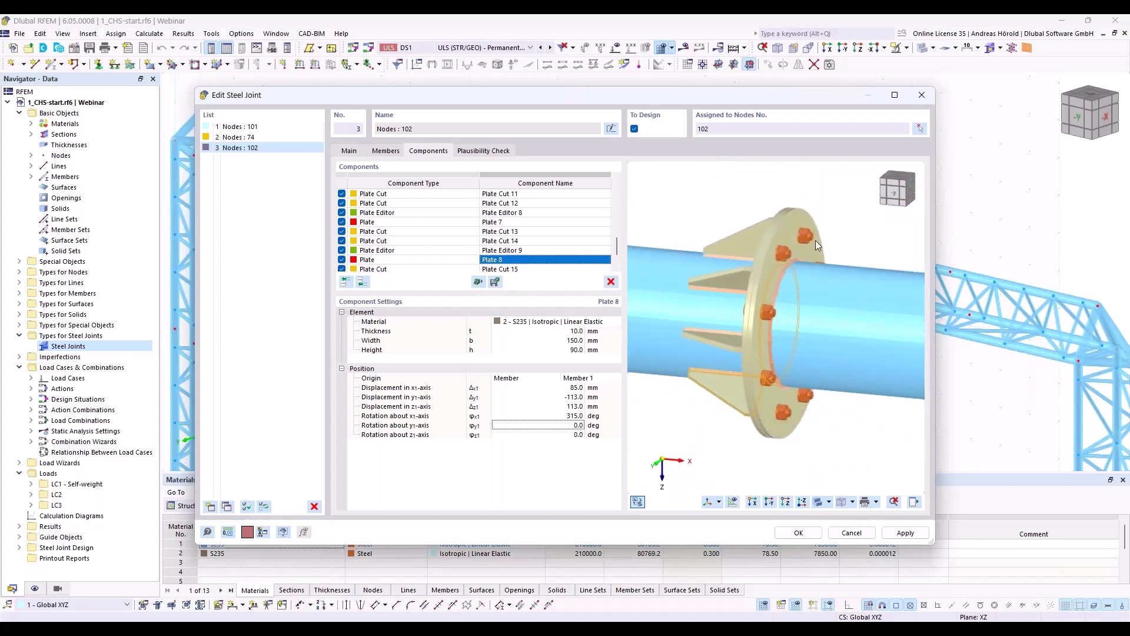
pyautogui.scroll(-1, 807, 238)
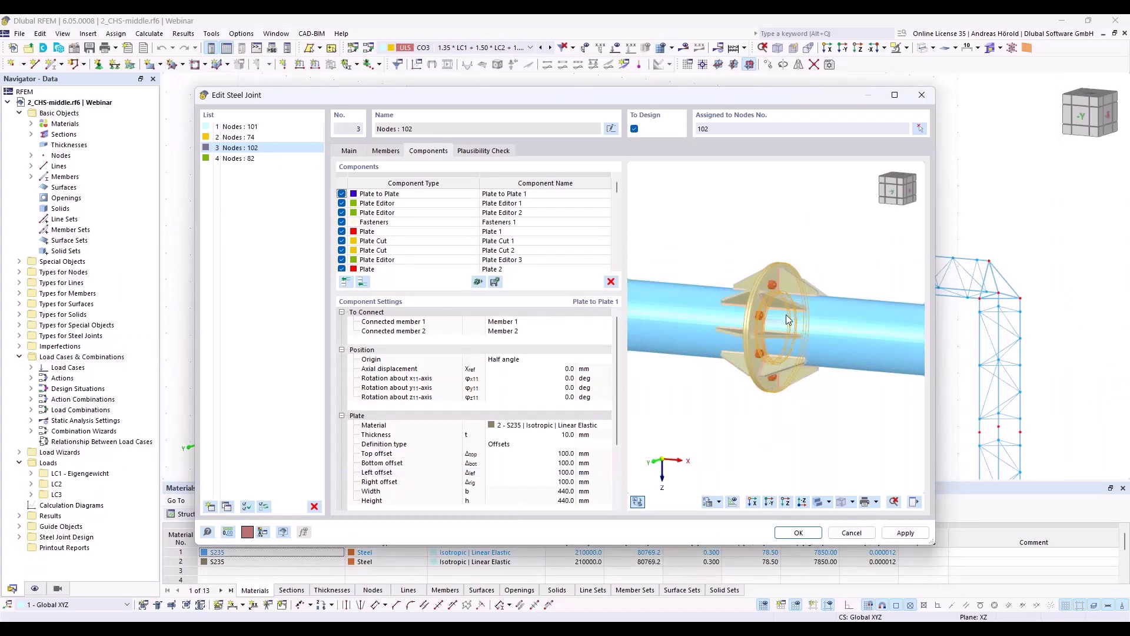
pyautogui.scroll(4, 786, 318)
pyautogui.scroll(-3, 786, 318)
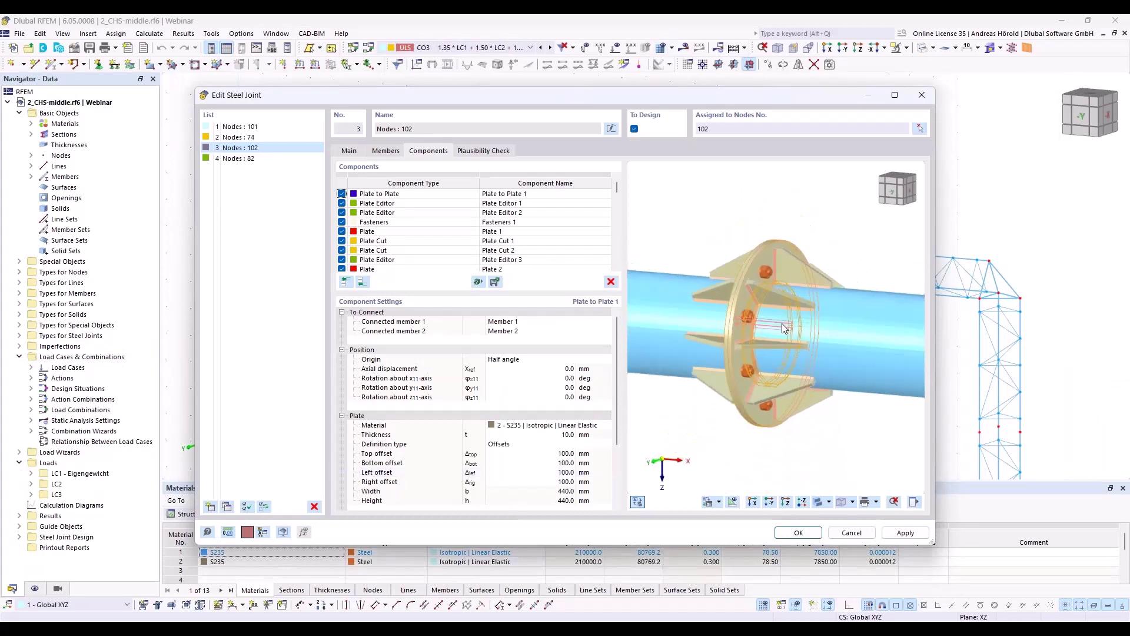
pyautogui.scroll(1, 782, 323)
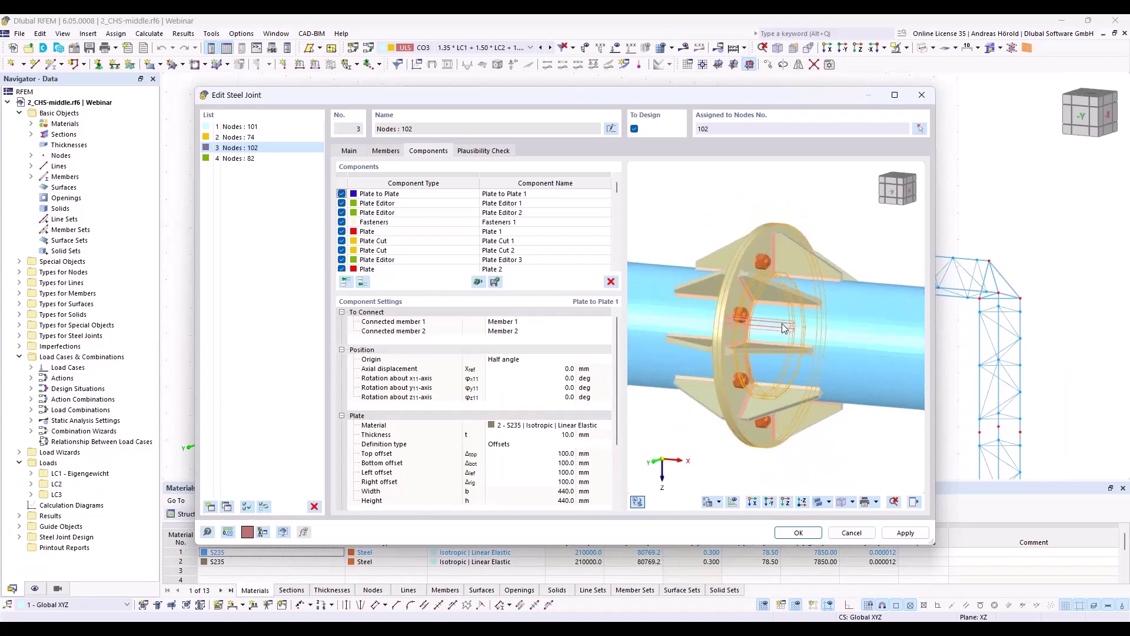
pyautogui.scroll(-1, 772, 337)
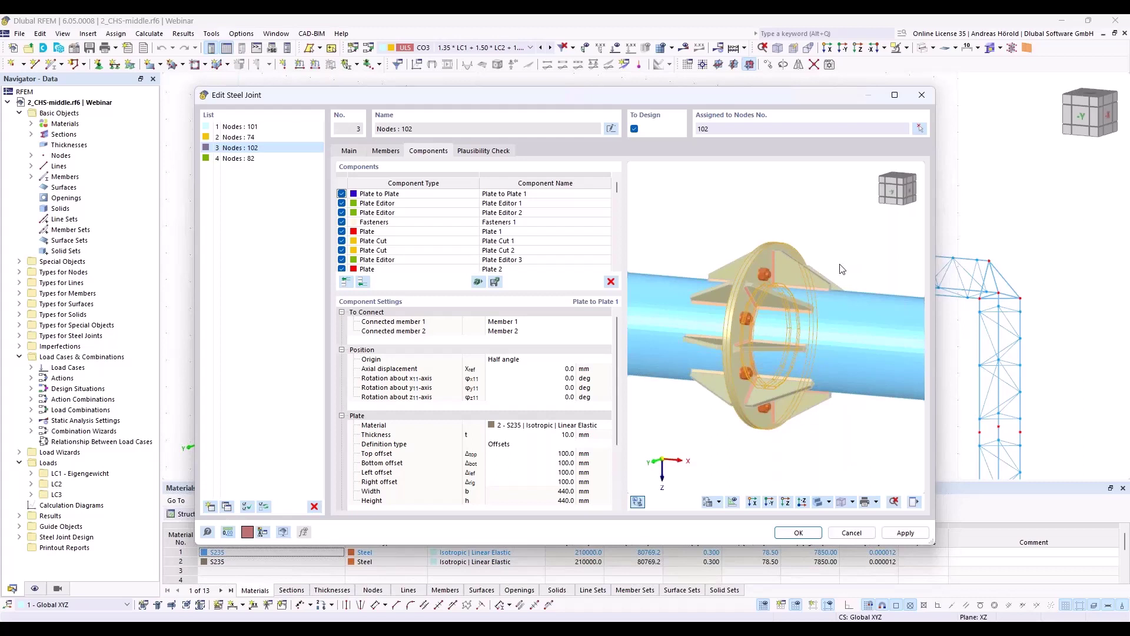
pyautogui.scroll(-2, 840, 269)
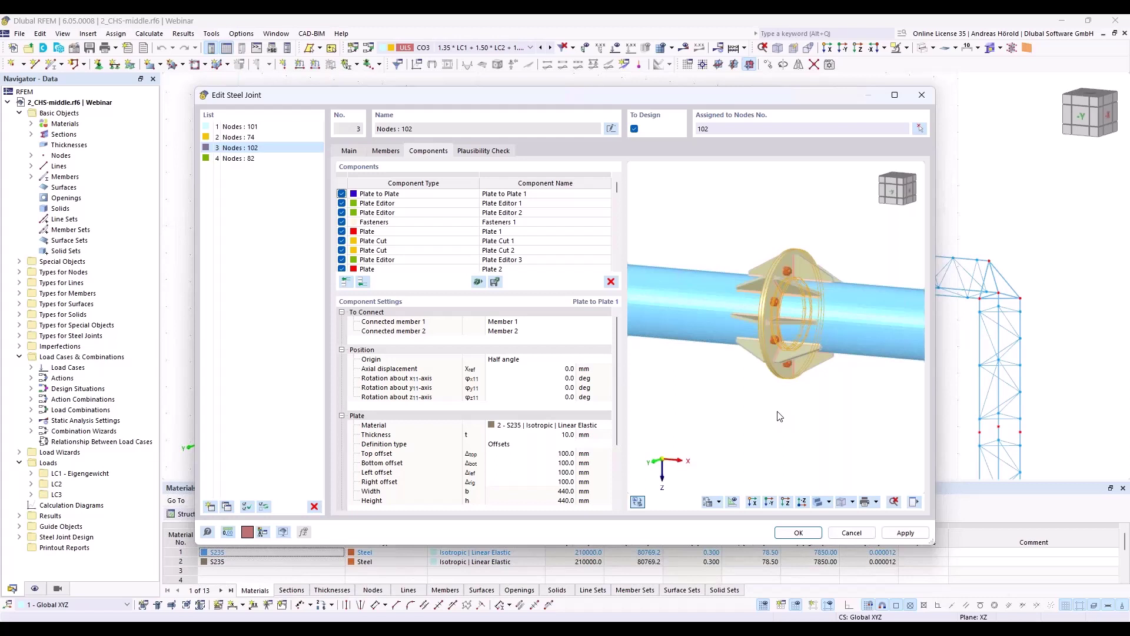
# - Switch to the steel joint at node 82 and hide Auxiliary Plane 1 and Auxiliary Plane 2 in its preview
pyautogui.click(252, 160)
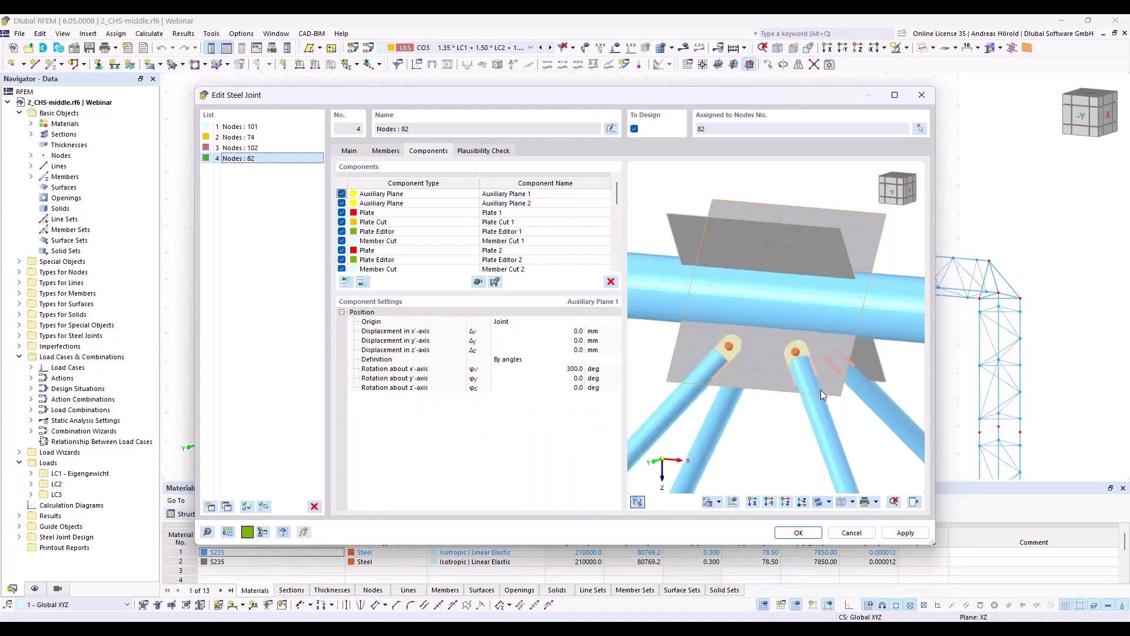
pyautogui.click(914, 501)
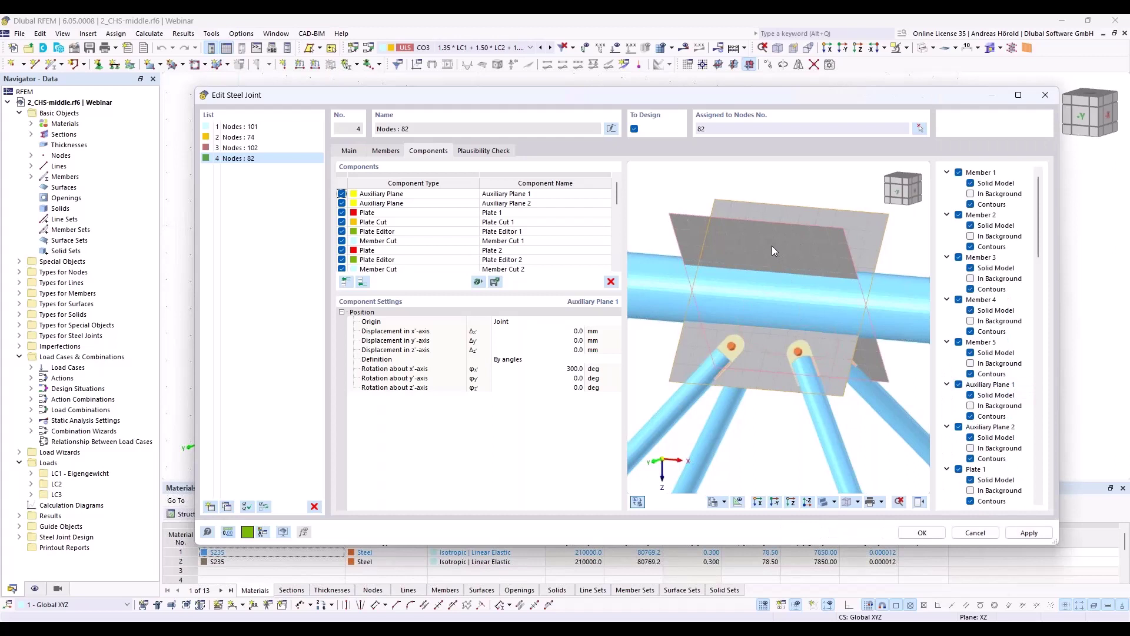
pyautogui.click(959, 428)
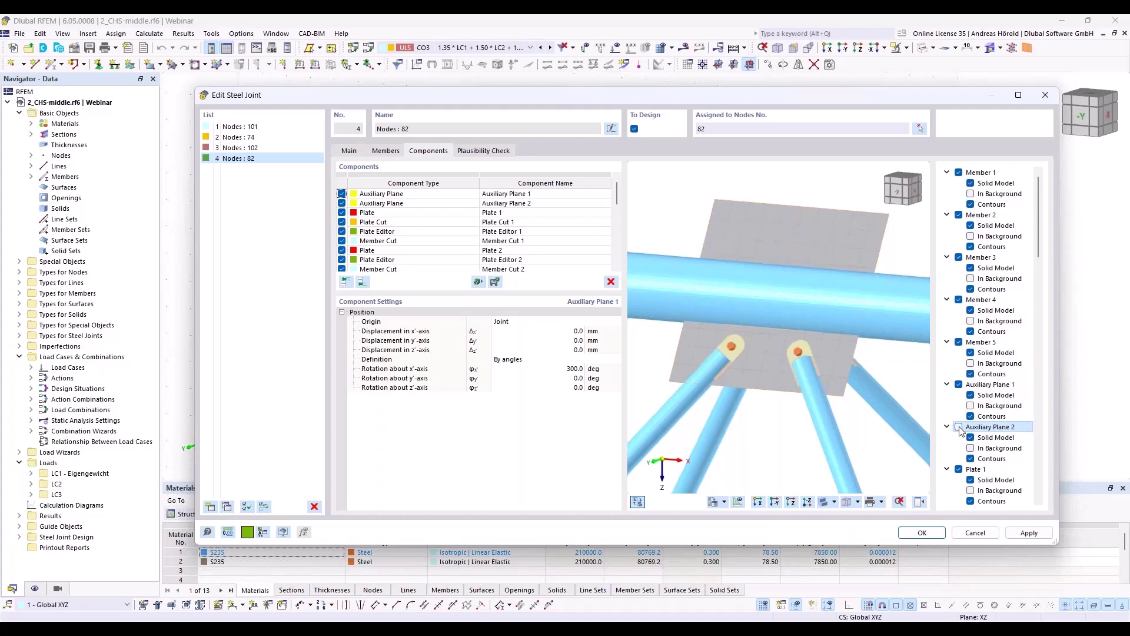
pyautogui.click(959, 385)
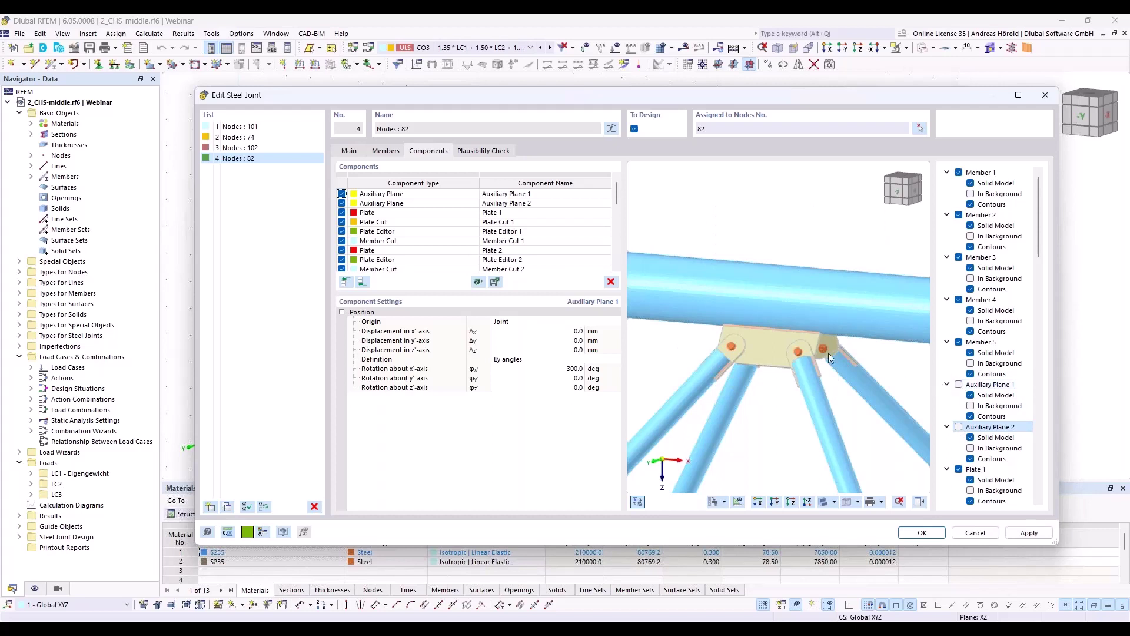
# - Add an auxiliary solid component to the joint at node 82 and set its shape to Section
pyautogui.scroll(2, 775, 341)
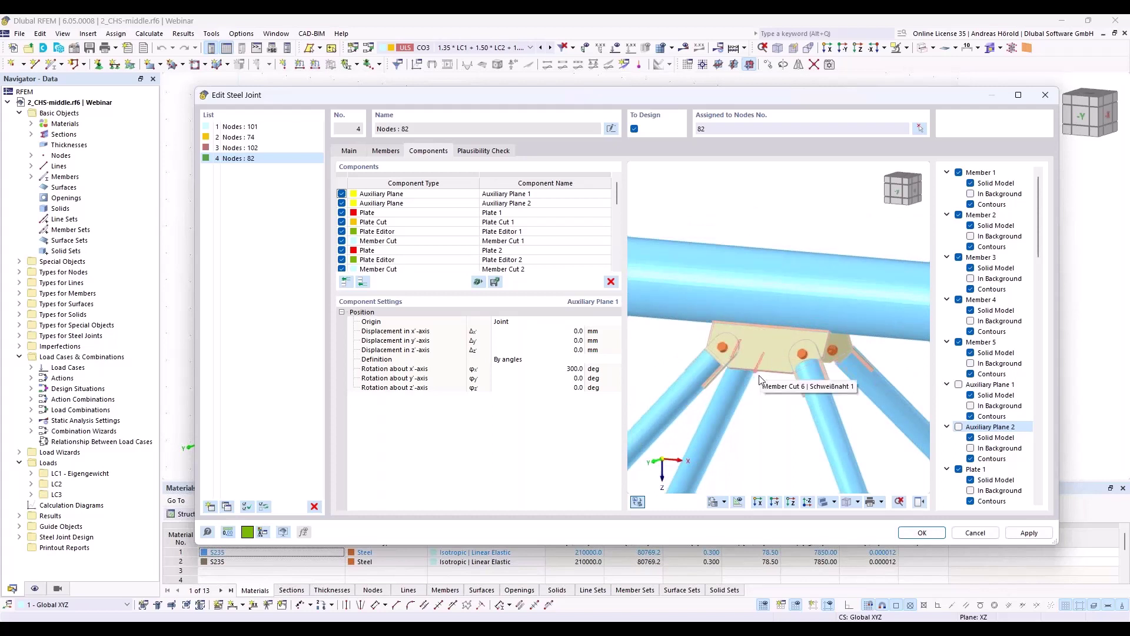
pyautogui.scroll(2, 779, 424)
pyautogui.scroll(2, 779, 423)
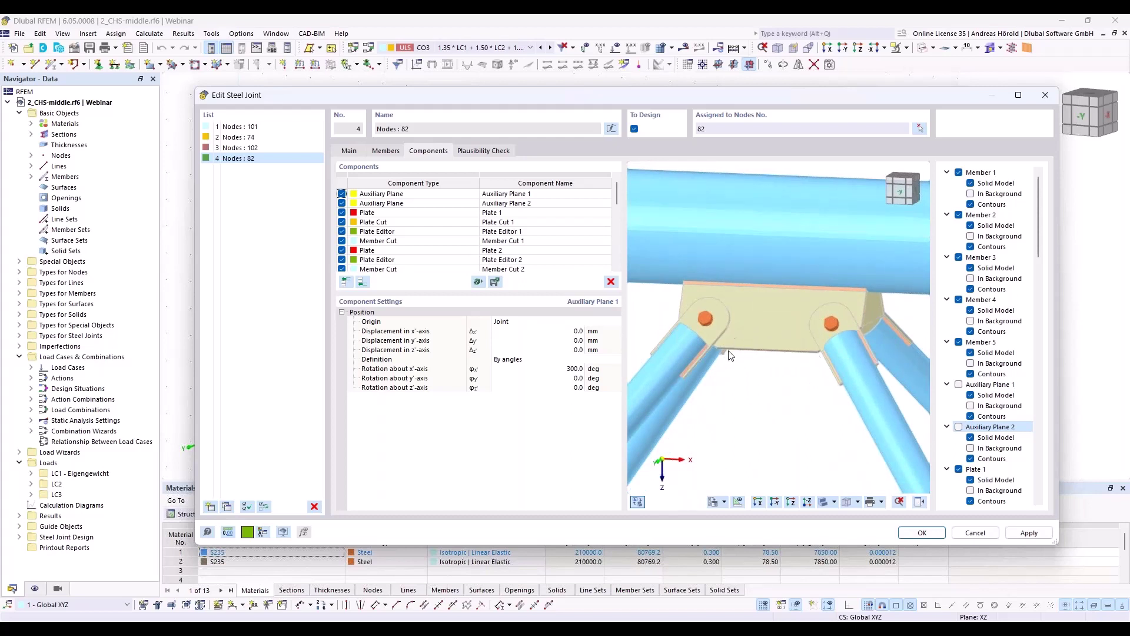
pyautogui.keyDown('ctrl'); pyautogui.moveTo(821, 406); pyautogui.dragTo(833, 369, button='middle'); pyautogui.keyUp('ctrl')
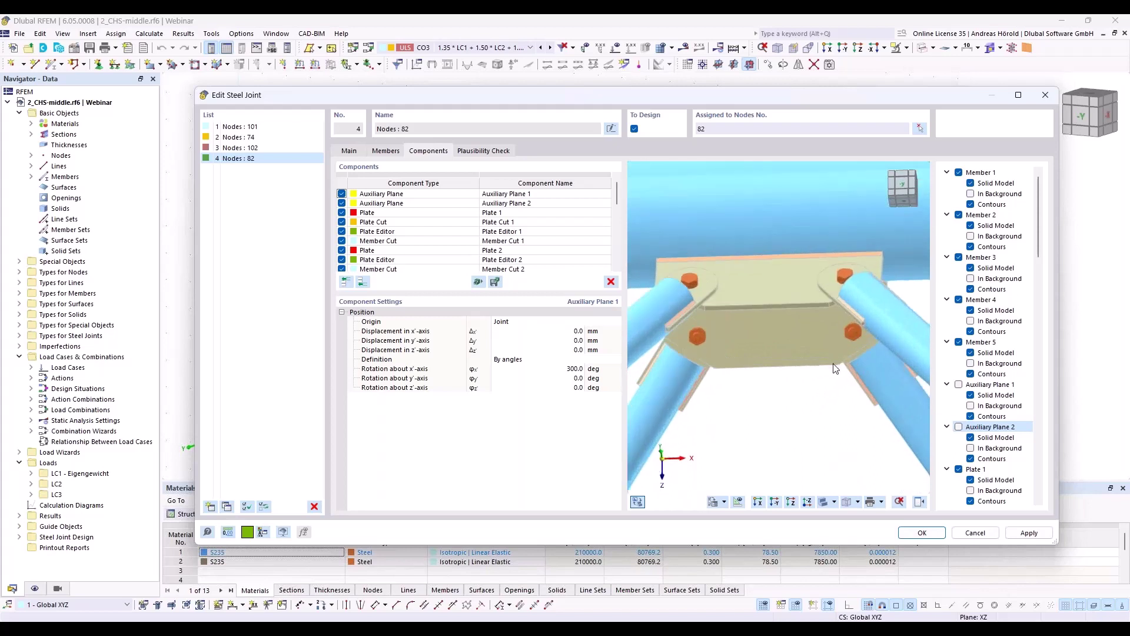
pyautogui.keyDown('ctrl'); pyautogui.moveTo(801, 416); pyautogui.dragTo(775, 449, button='middle'); pyautogui.keyUp('ctrl')
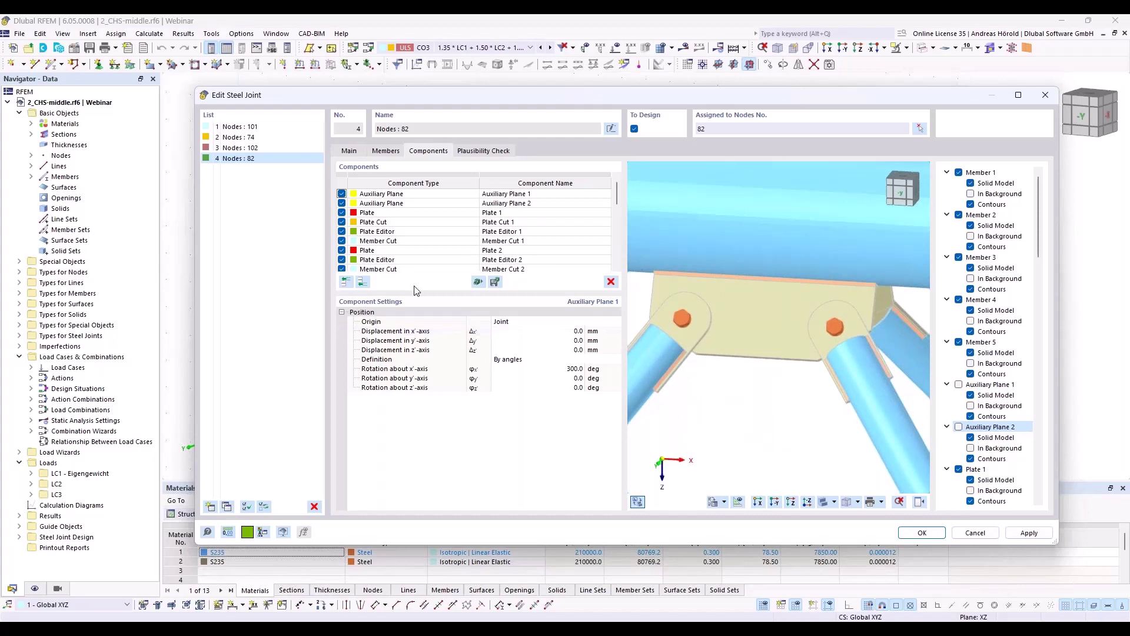
pyautogui.click(362, 282)
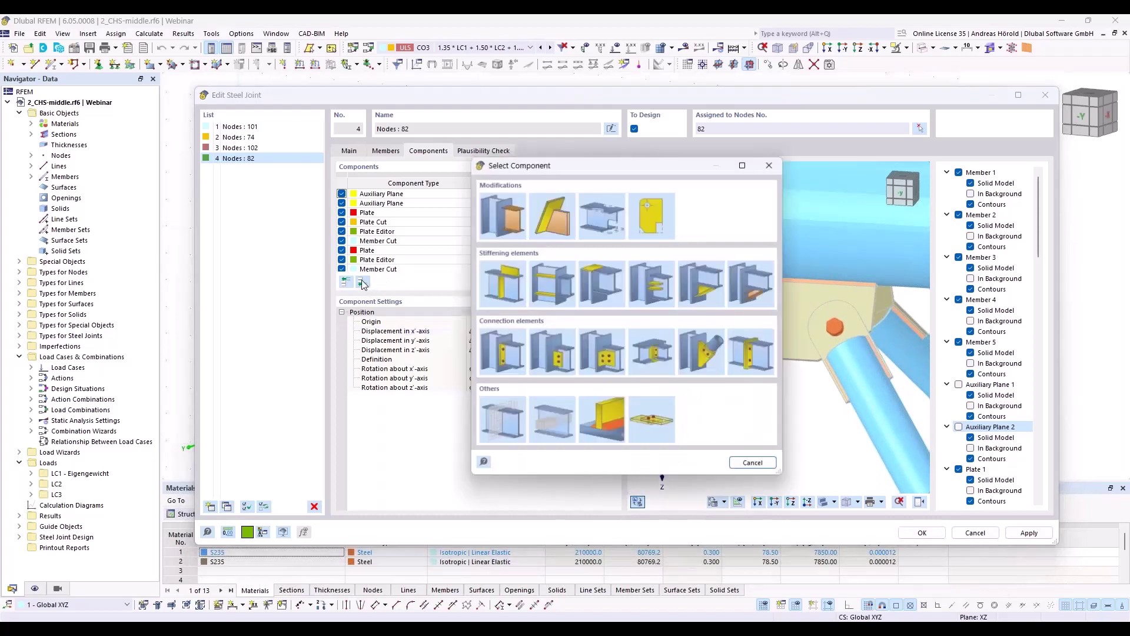
pyautogui.click(549, 427)
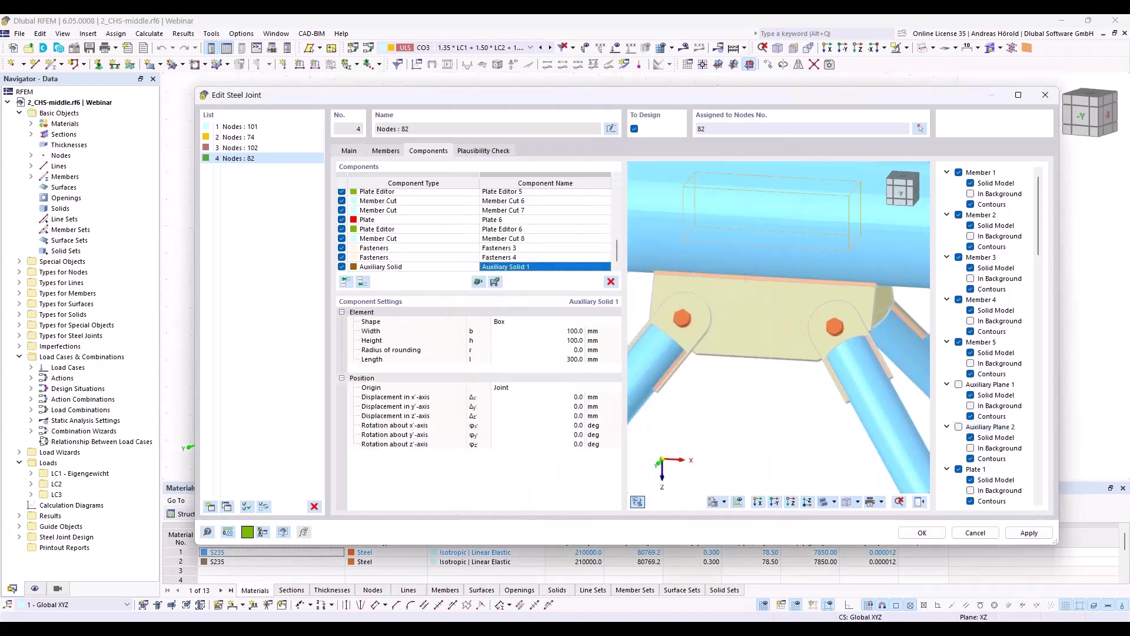
pyautogui.click(529, 323)
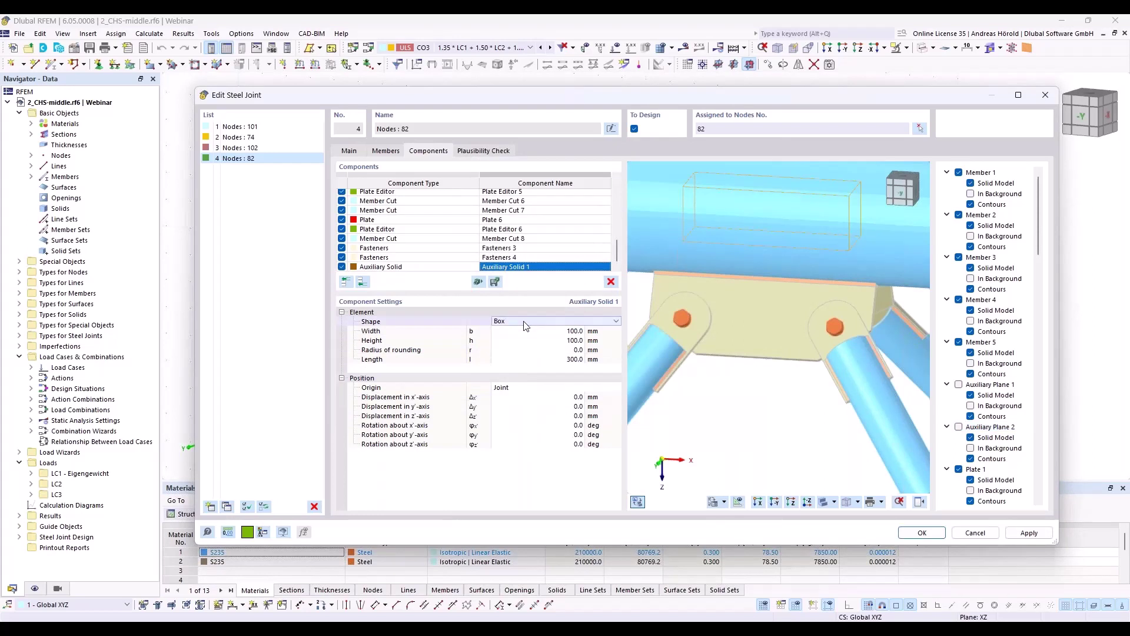
pyautogui.click(529, 321)
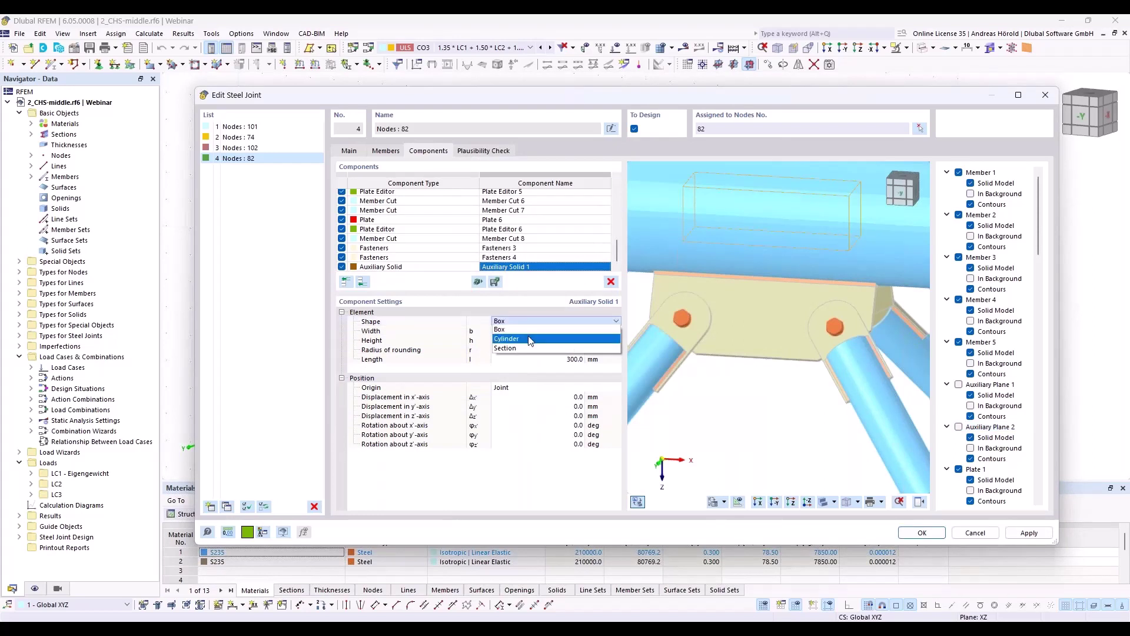
pyautogui.click(528, 346)
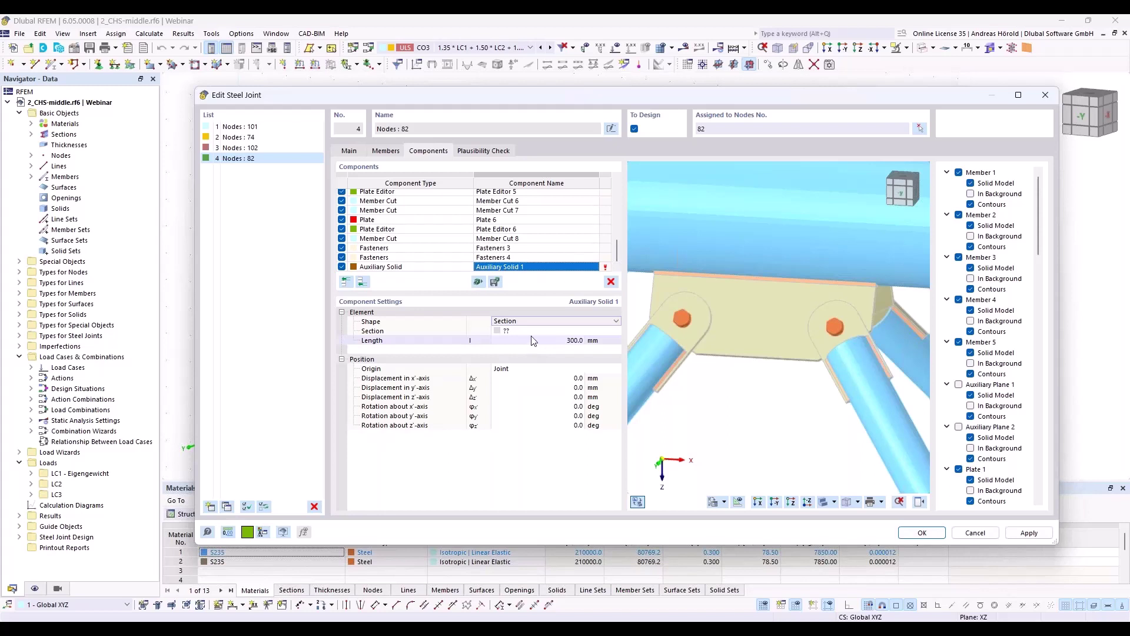
# - Assign the auxiliary solid a parametric Massive Half Oval section with h 75 mm and b 250 mm
pyautogui.click(547, 331)
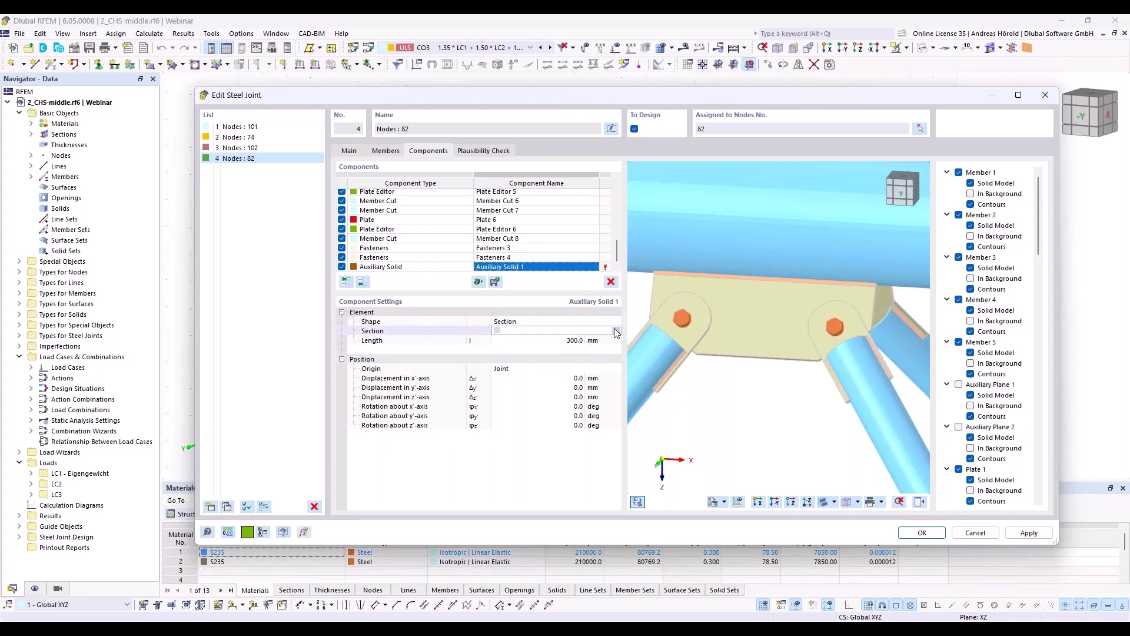
pyautogui.click(615, 332)
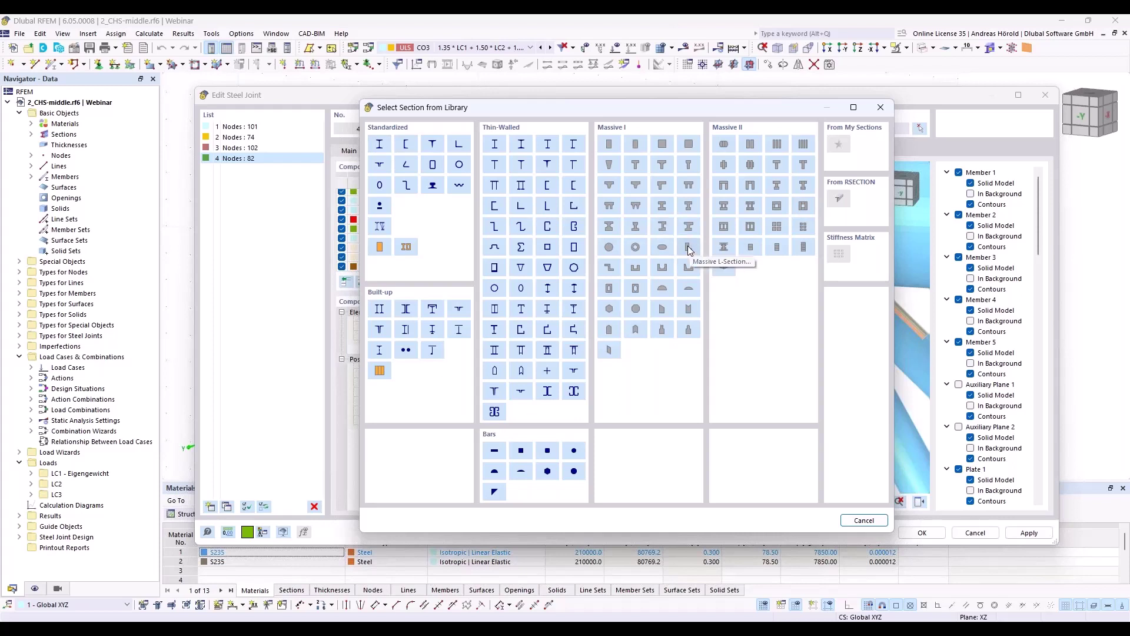
pyautogui.click(688, 291)
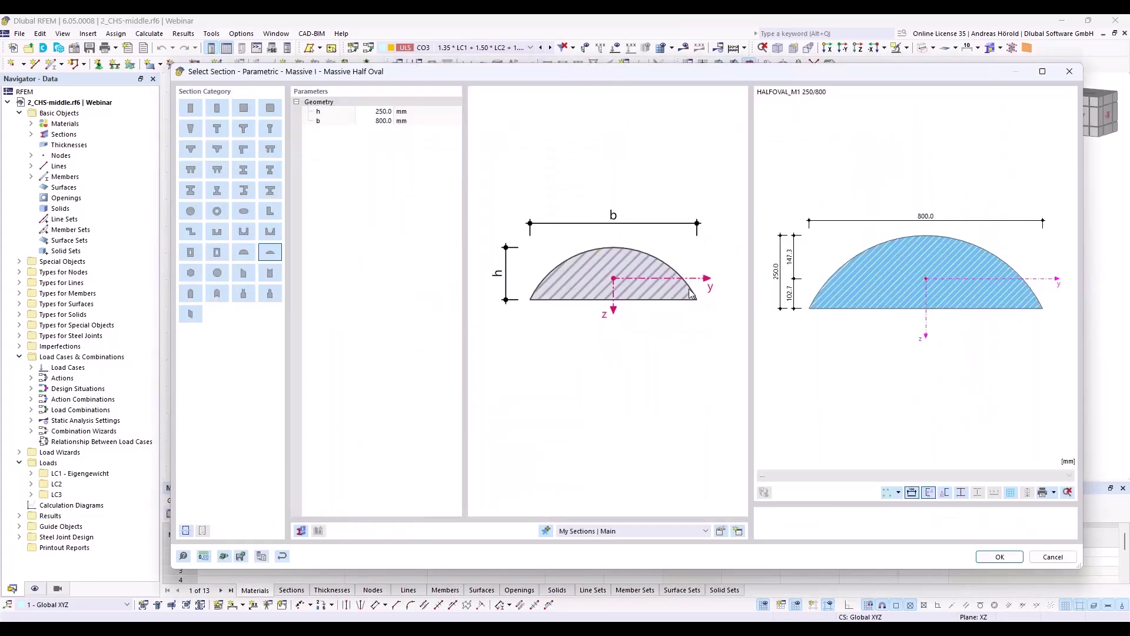
pyautogui.click(381, 112)
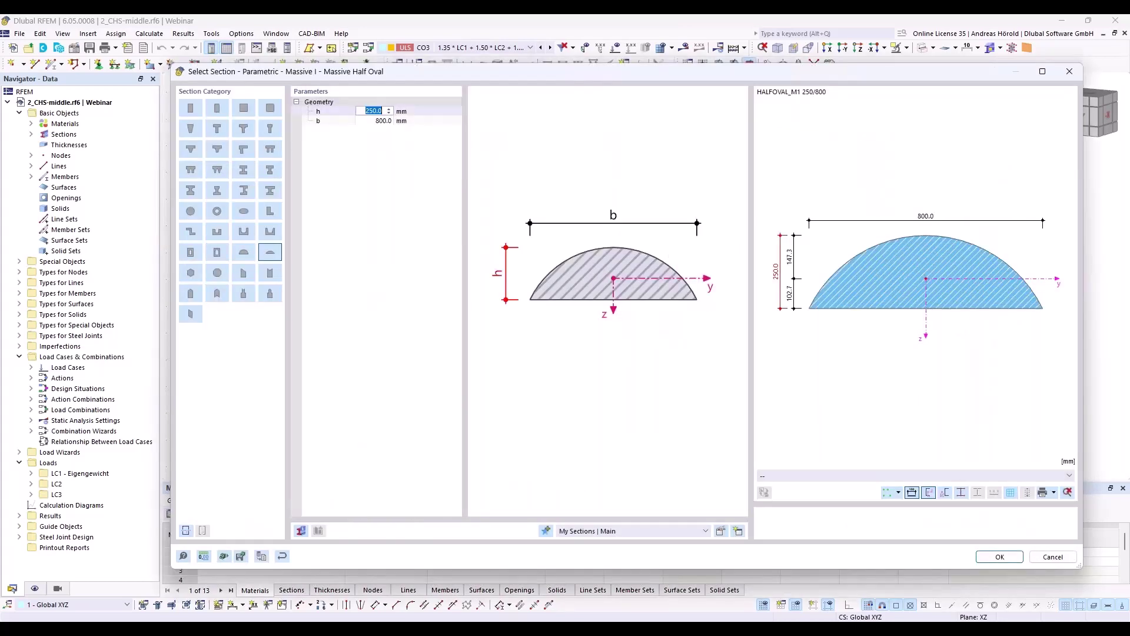
pyautogui.write('75')
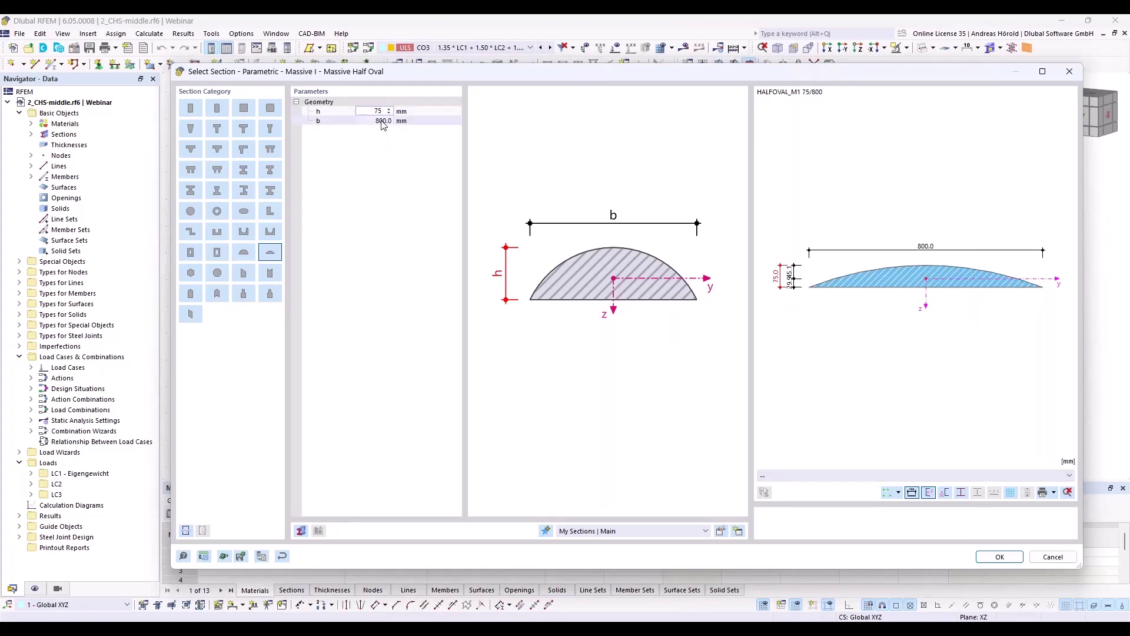
pyautogui.press('Tab')
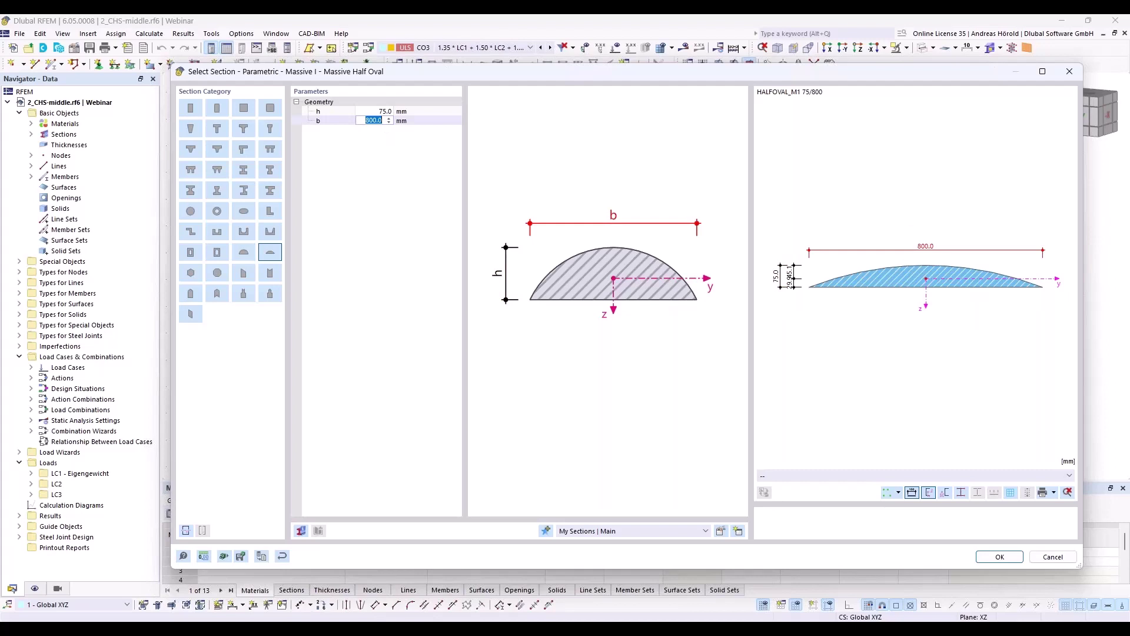
pyautogui.write('250')
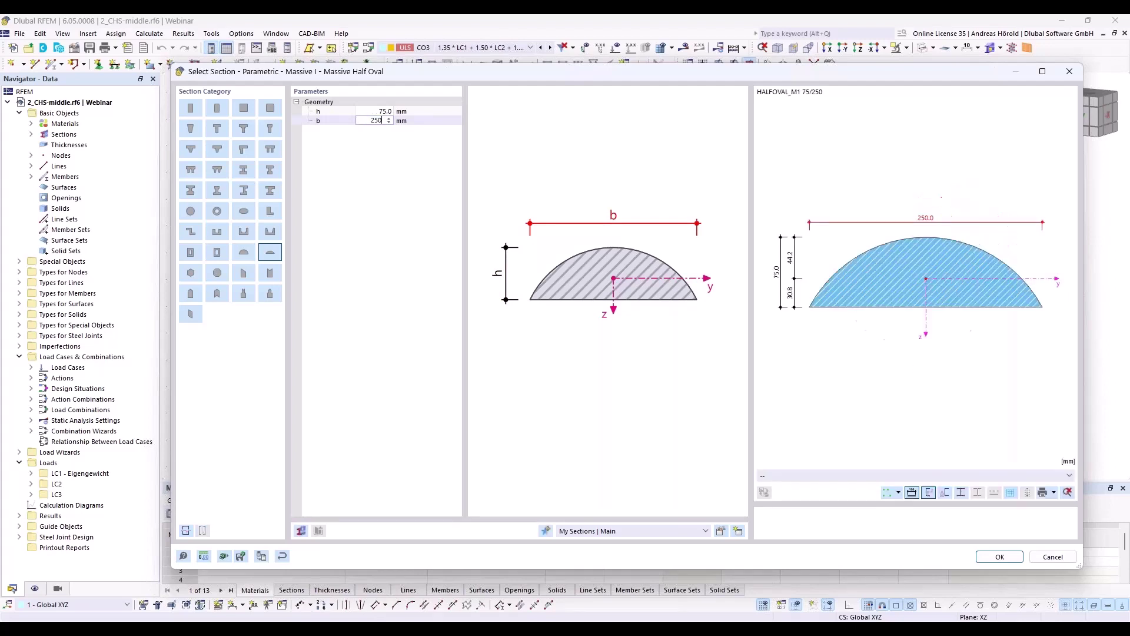
pyautogui.press('Return')
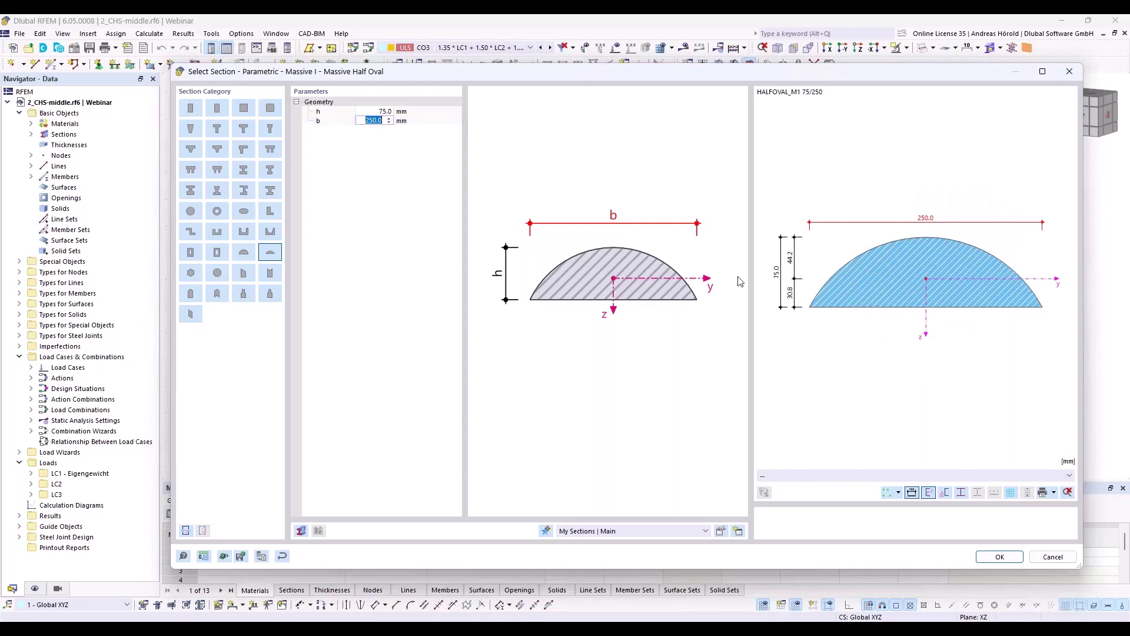
pyautogui.click(997, 558)
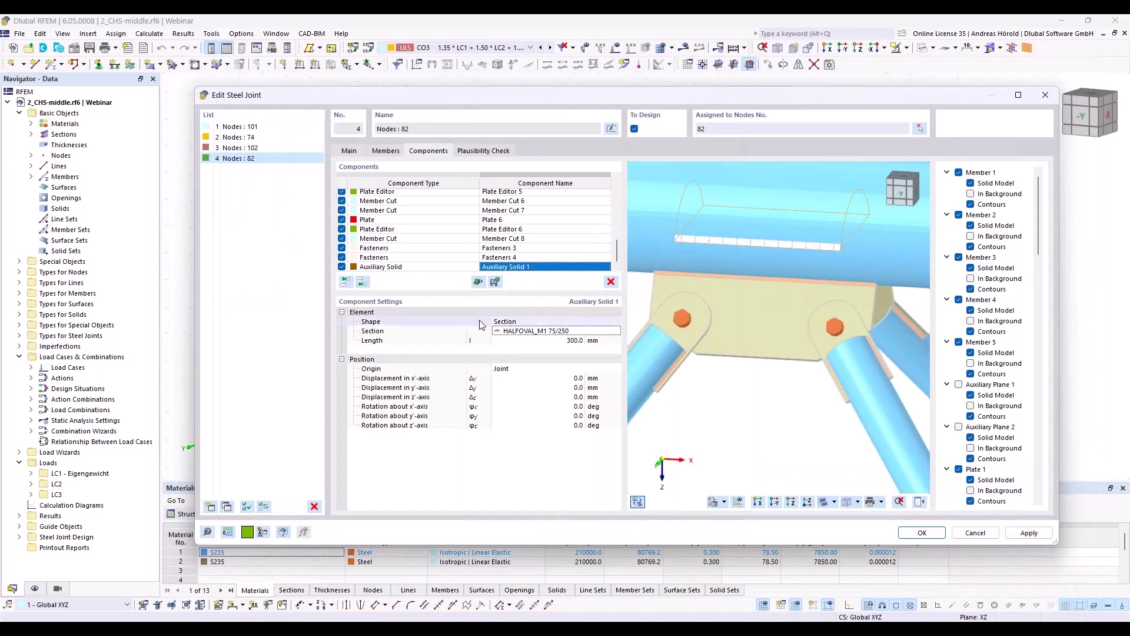
# - Set the auxiliary solid's position origin to Plate, referencing Plate 1
pyautogui.click(522, 369)
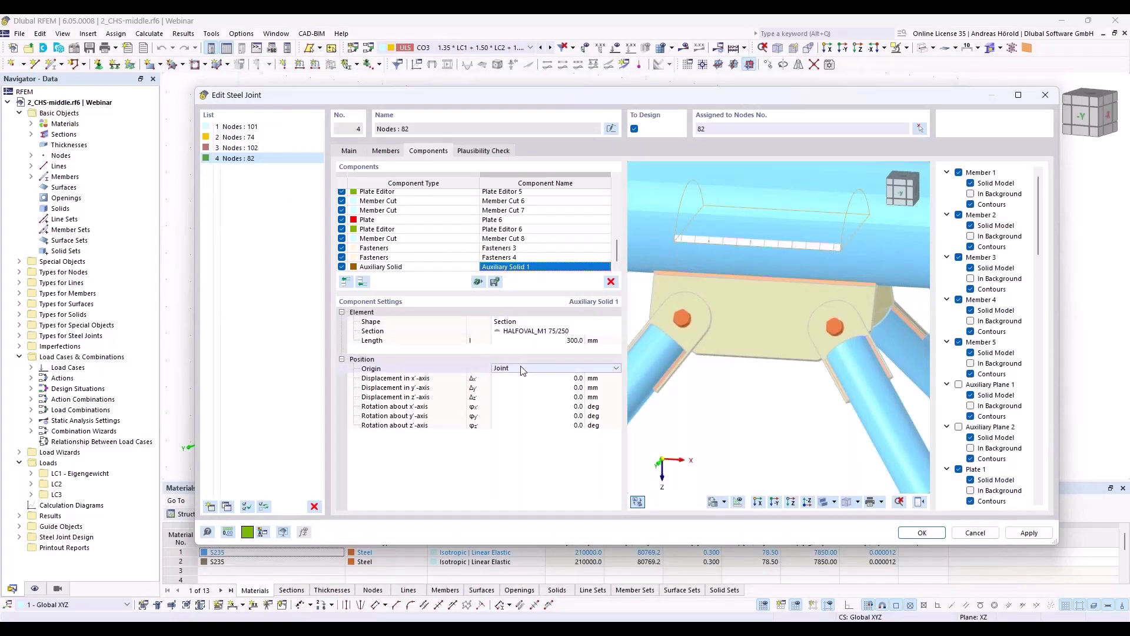
pyautogui.click(523, 369)
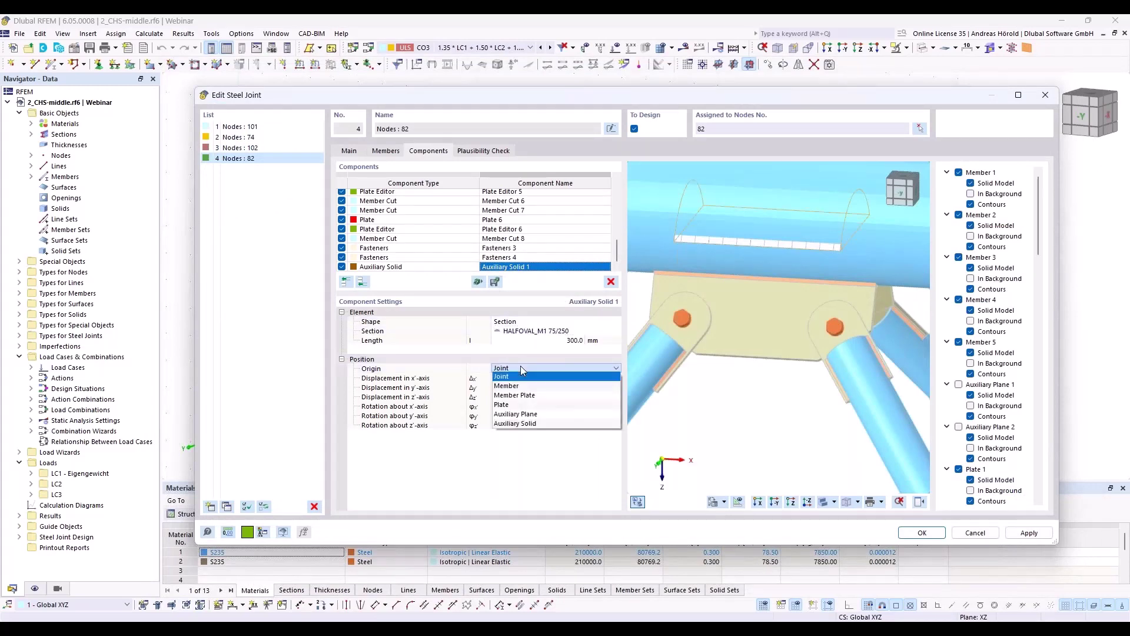
pyautogui.click(522, 403)
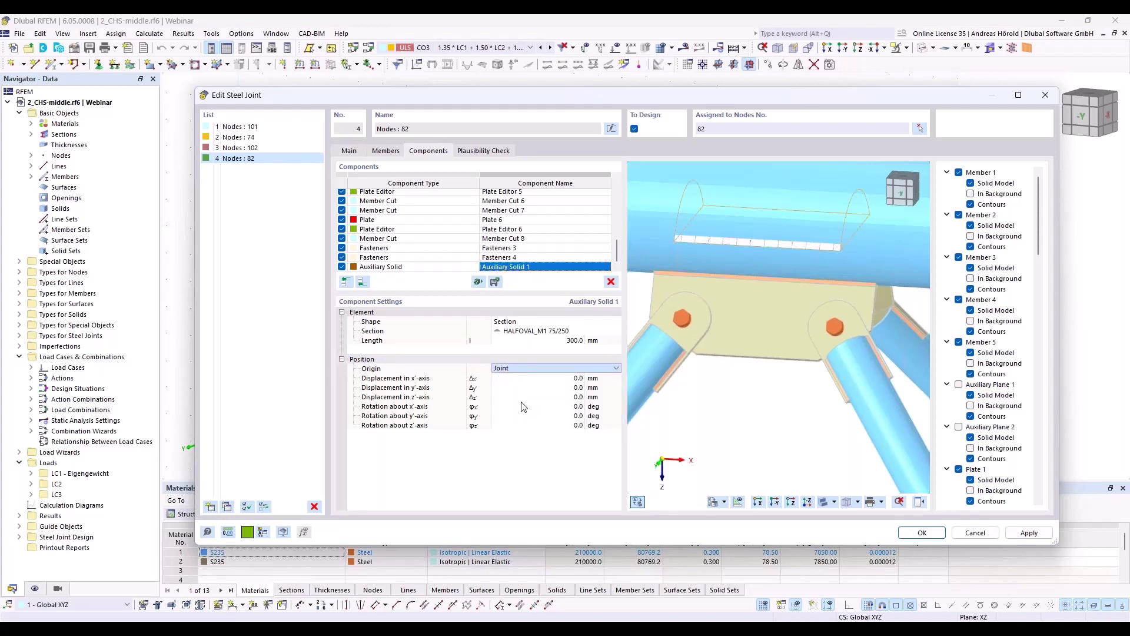
pyautogui.click(602, 368)
pyautogui.click(590, 393)
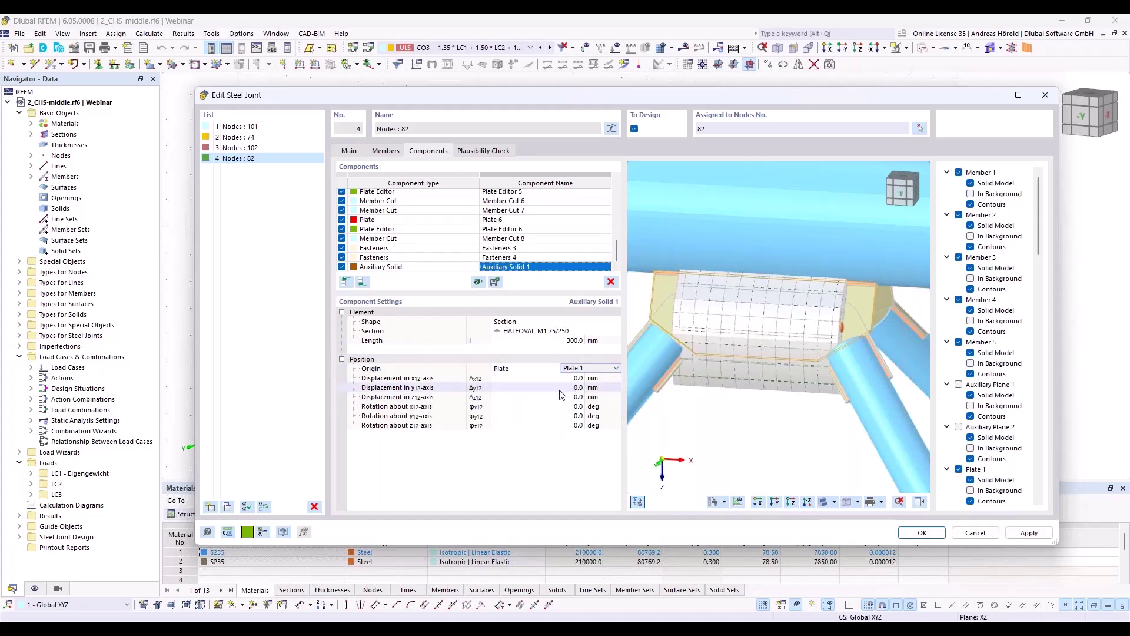
# - Show the coordinate systems and rotate the auxiliary solid 90 degrees about the plate's y-axis and 270 degrees about its z-axis
pyautogui.click(568, 415)
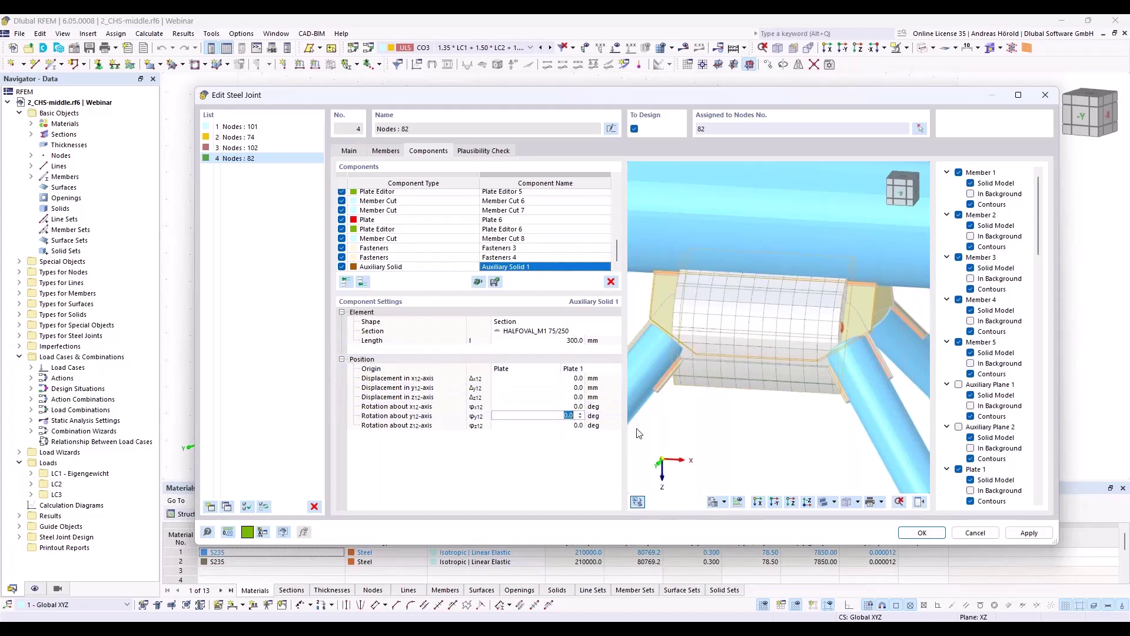
pyautogui.write('90')
pyautogui.press('Tab')
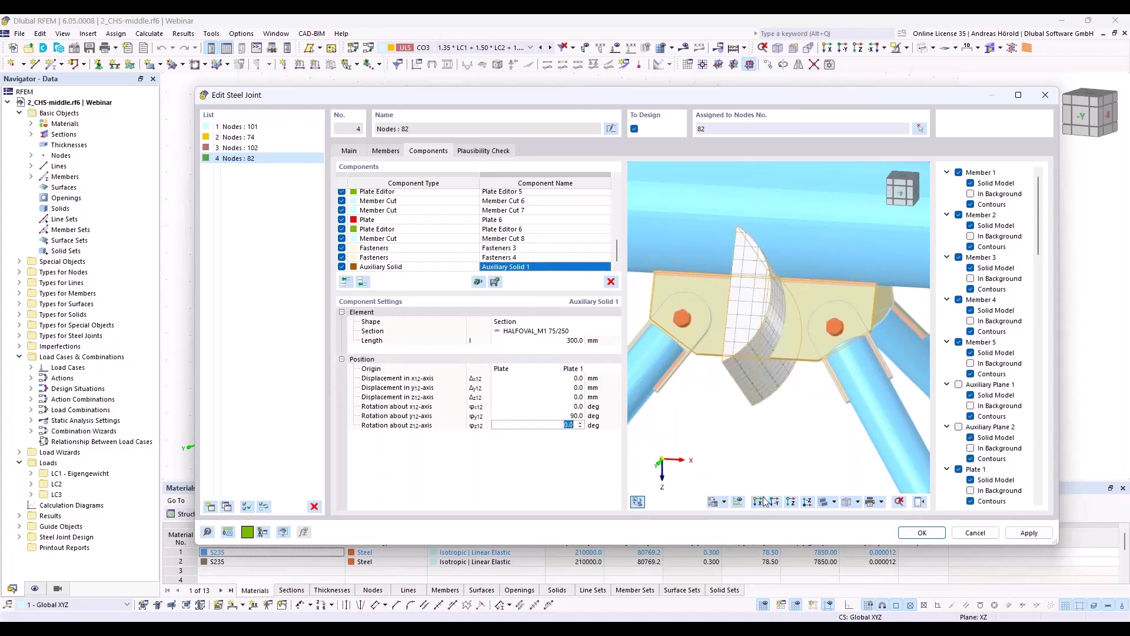
pyautogui.click(724, 501)
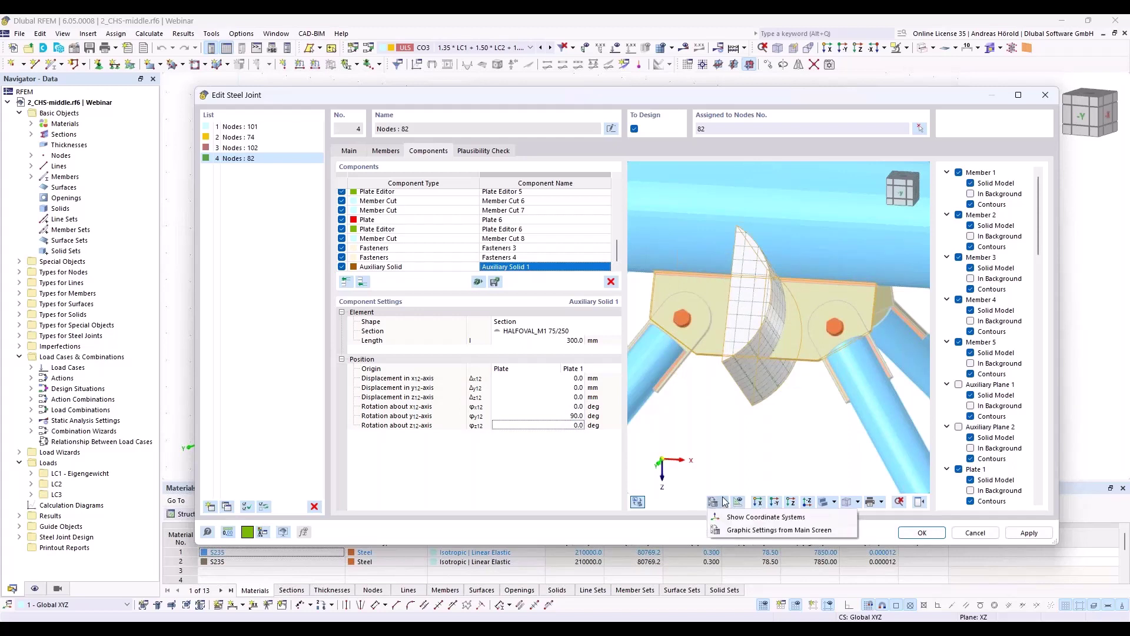
pyautogui.click(739, 517)
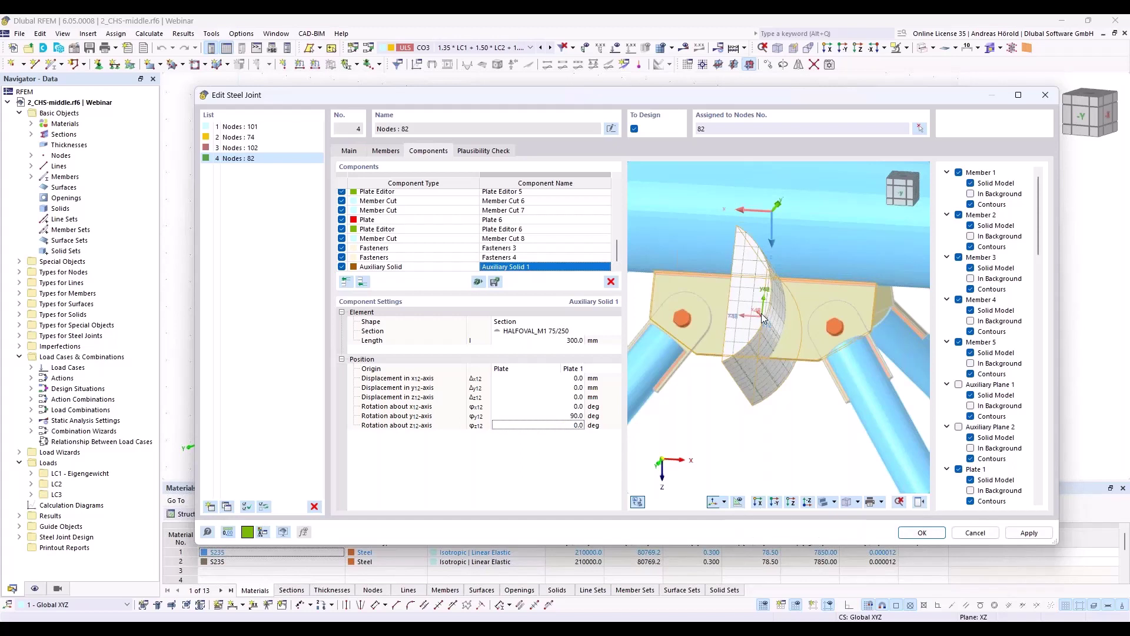
pyautogui.click(568, 425)
pyautogui.write('270')
pyautogui.press('Return')
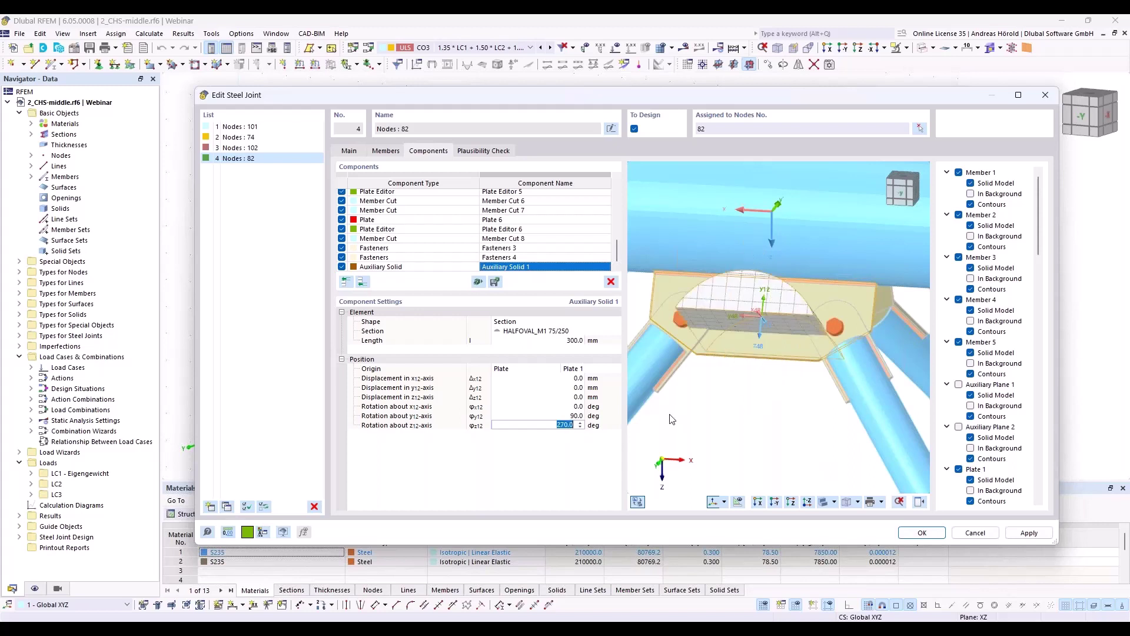
# - Displace the auxiliary solid by -66 mm along Plate 1's y-axis so it overlaps the gusset's lower edge
pyautogui.click(571, 387)
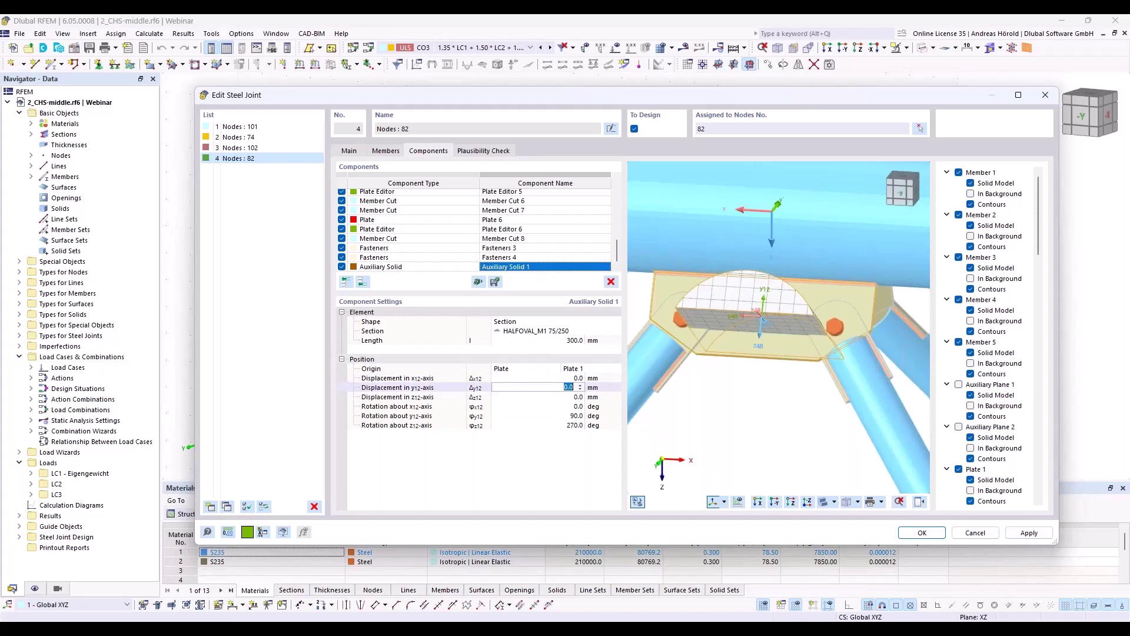
pyautogui.write('-66')
pyautogui.press('Tab')
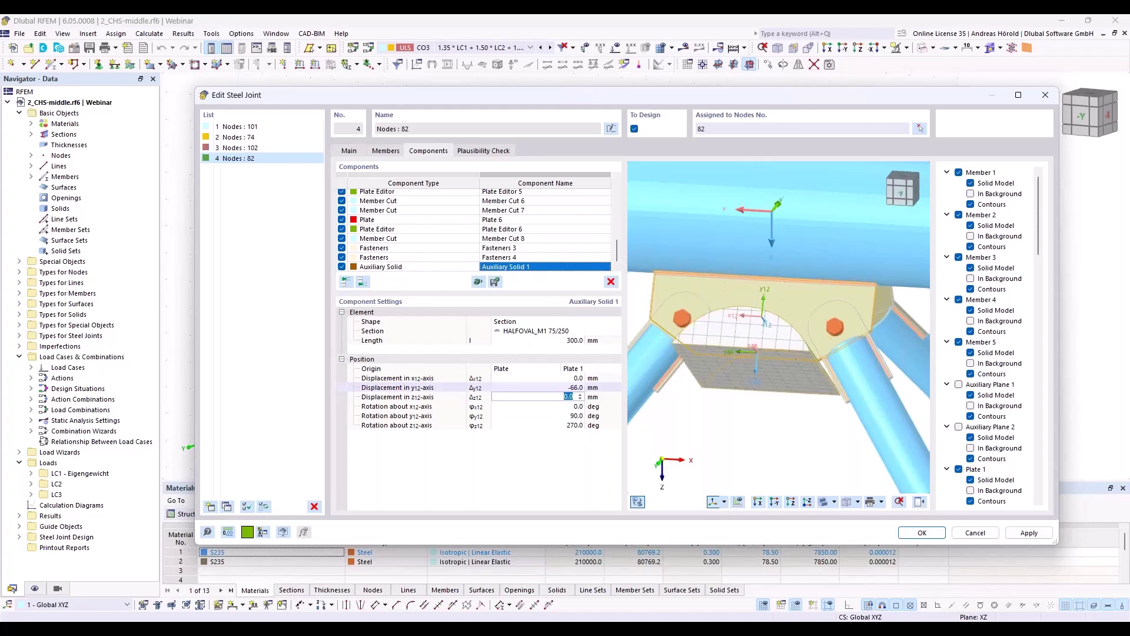
pyautogui.keyDown('ctrl'); pyautogui.moveTo(699, 402); pyautogui.dragTo(721, 445, button='middle'); pyautogui.keyUp('ctrl')
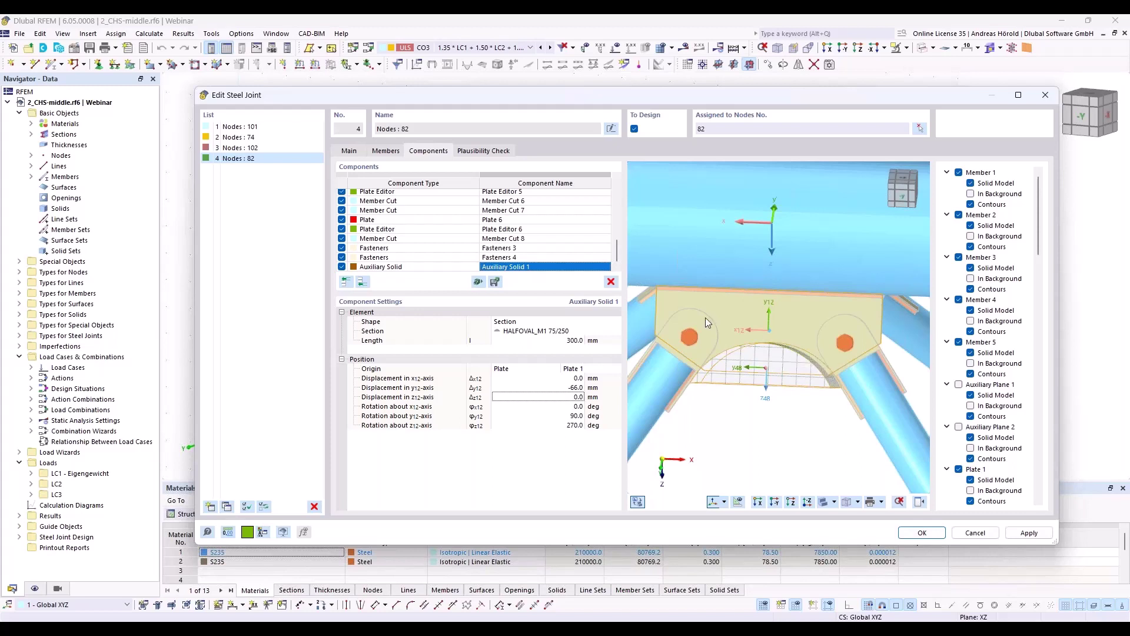
# - Add a Plate Cut component that cuts Plate 1 by auxiliary solid, using the half-oval Auxiliary Solid 1
pyautogui.click(362, 283)
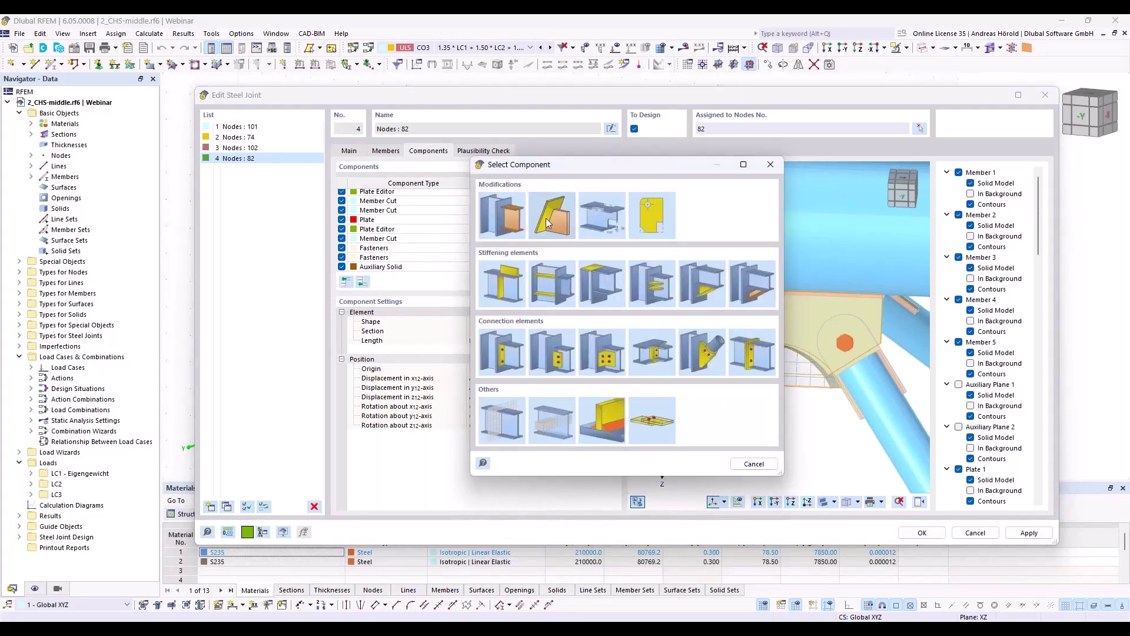
pyautogui.click(546, 220)
pyautogui.click(552, 322)
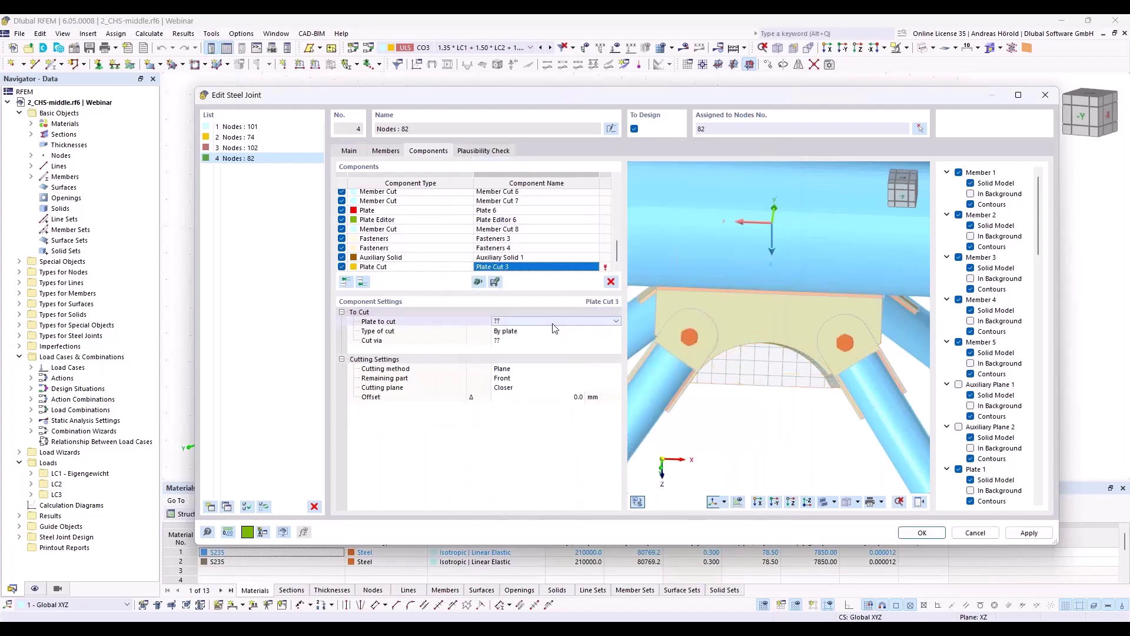
pyautogui.click(554, 322)
pyautogui.click(554, 339)
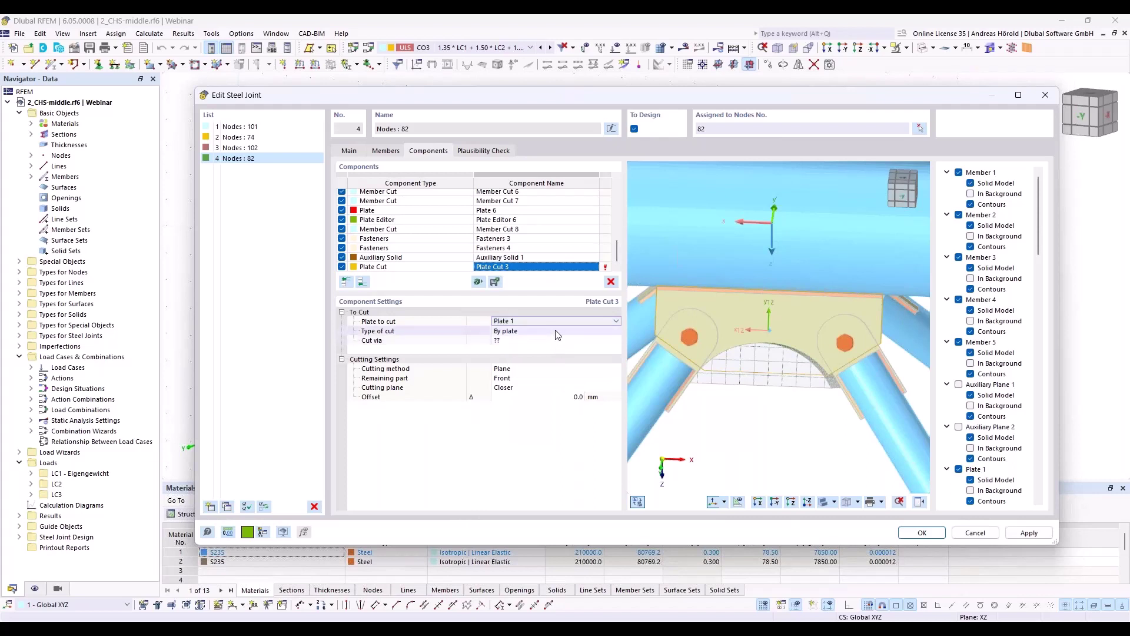
pyautogui.click(558, 331)
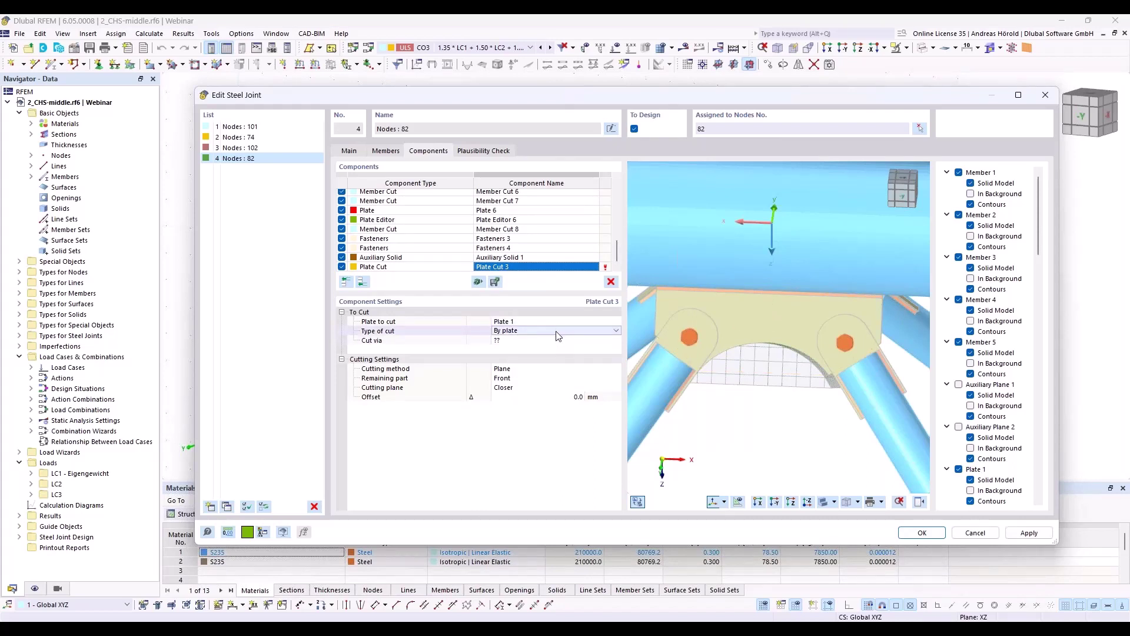
pyautogui.click(587, 332)
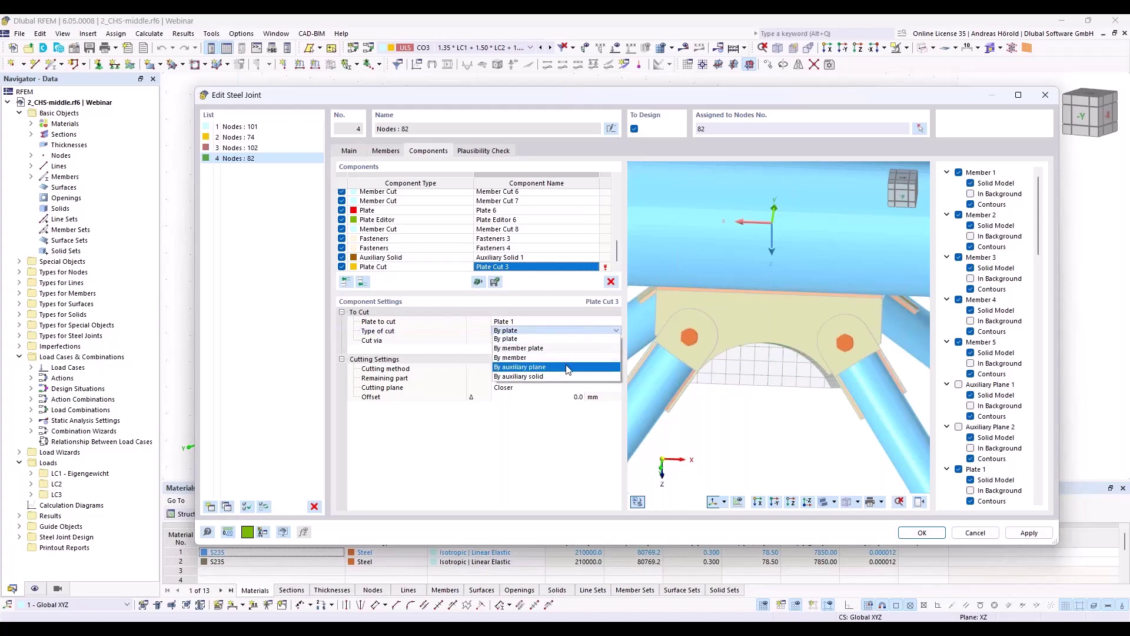
pyautogui.click(566, 377)
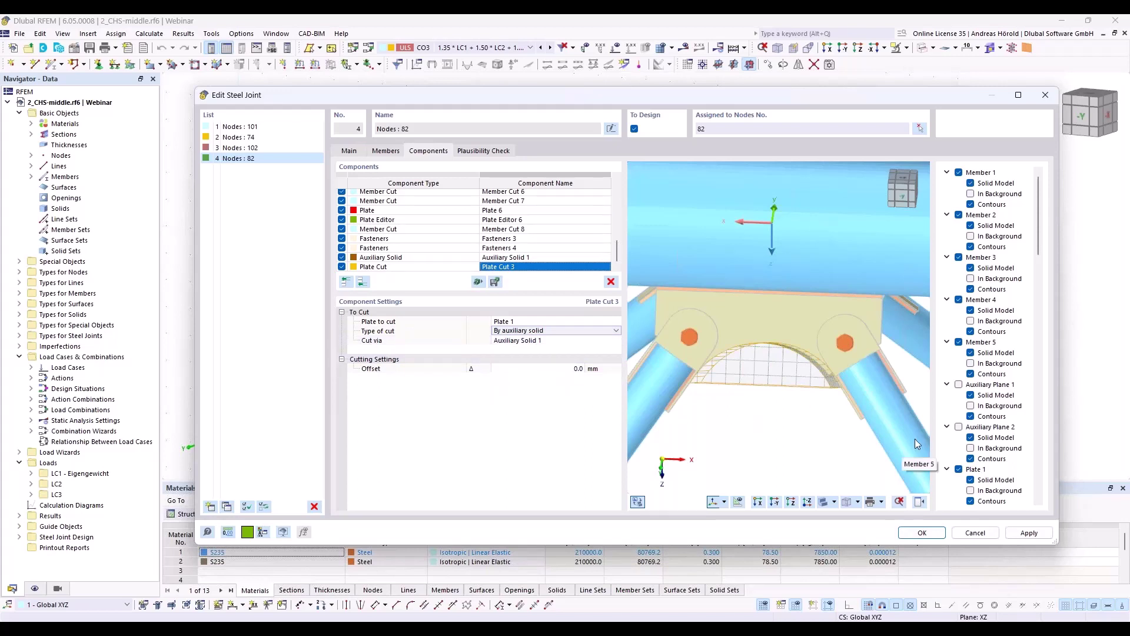
# - Hide Auxiliary Solid 1 in the joint preview and inspect the half-oval recess in the gusset plate up close
pyautogui.scroll(-5, 962, 423)
pyautogui.scroll(-10, 962, 424)
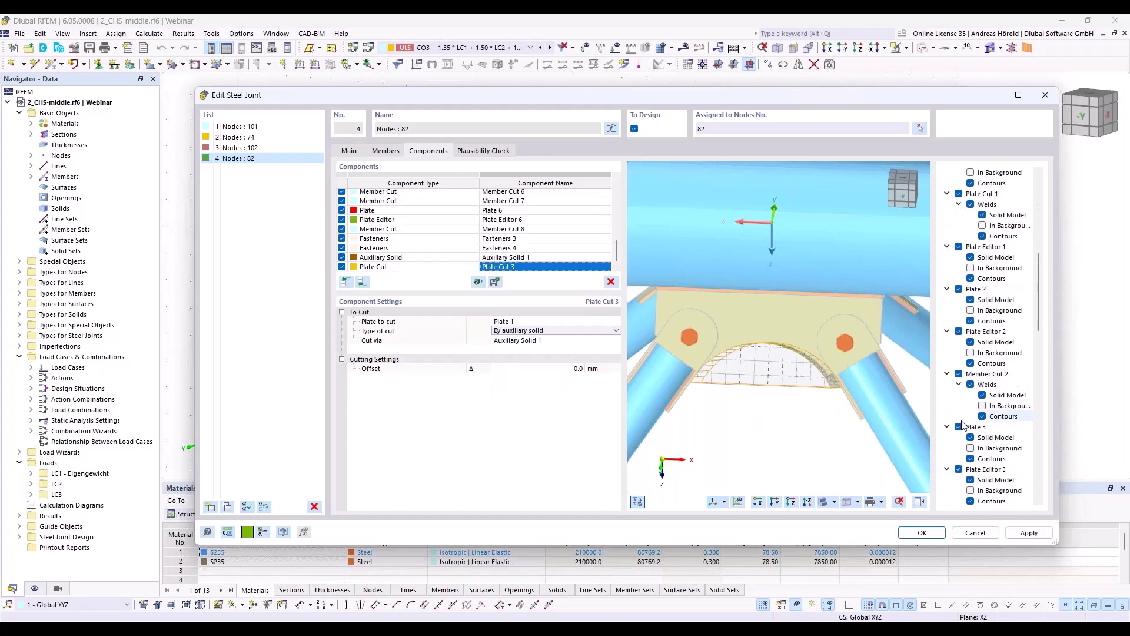
pyautogui.scroll(-7, 963, 425)
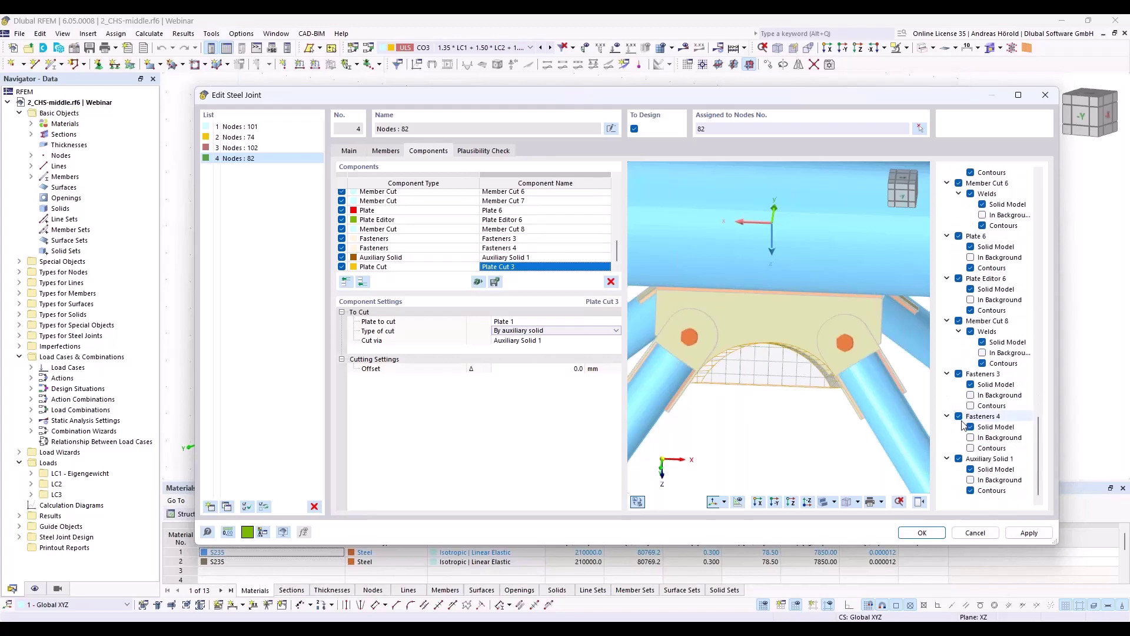
pyautogui.click(958, 459)
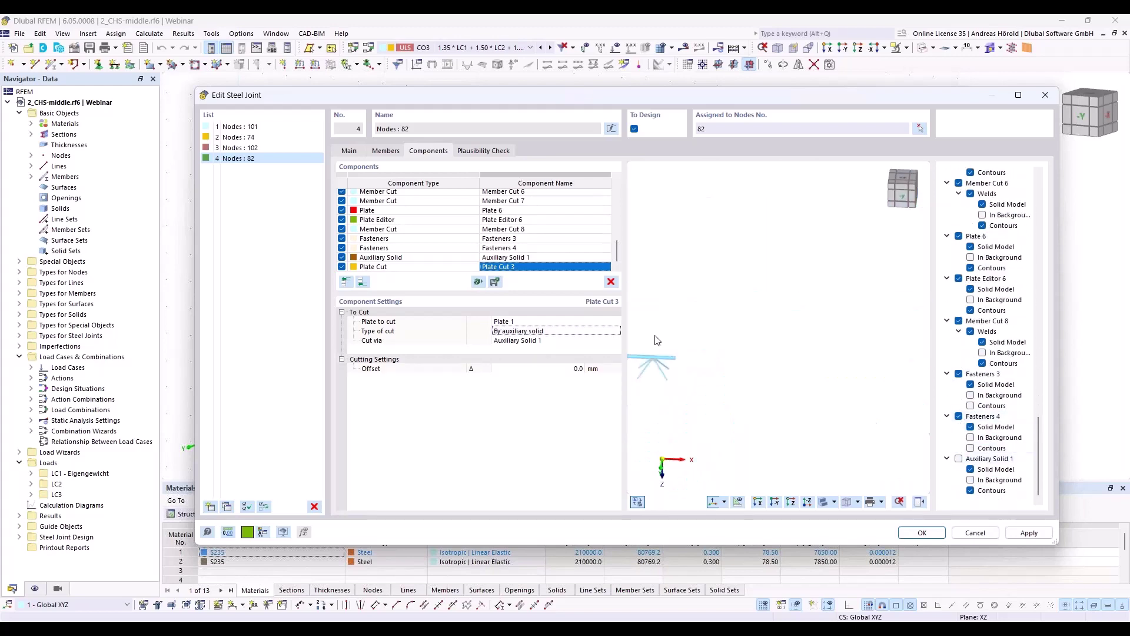
pyautogui.scroll(5, 678, 372)
pyautogui.moveTo(679, 372); pyautogui.dragTo(1036, 454, button='middle')
pyautogui.moveTo(639, 300); pyautogui.dragTo(871, 424, button='middle')
pyautogui.scroll(8, 849, 422)
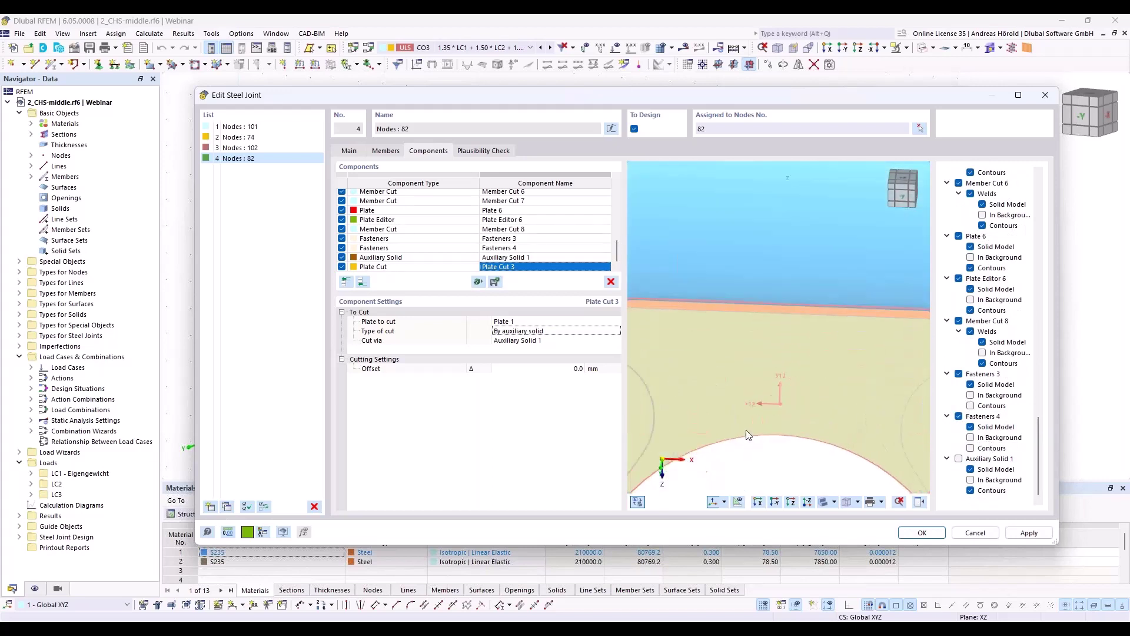
pyautogui.scroll(-4, 746, 429)
pyautogui.moveTo(749, 426); pyautogui.dragTo(778, 356, button='middle')
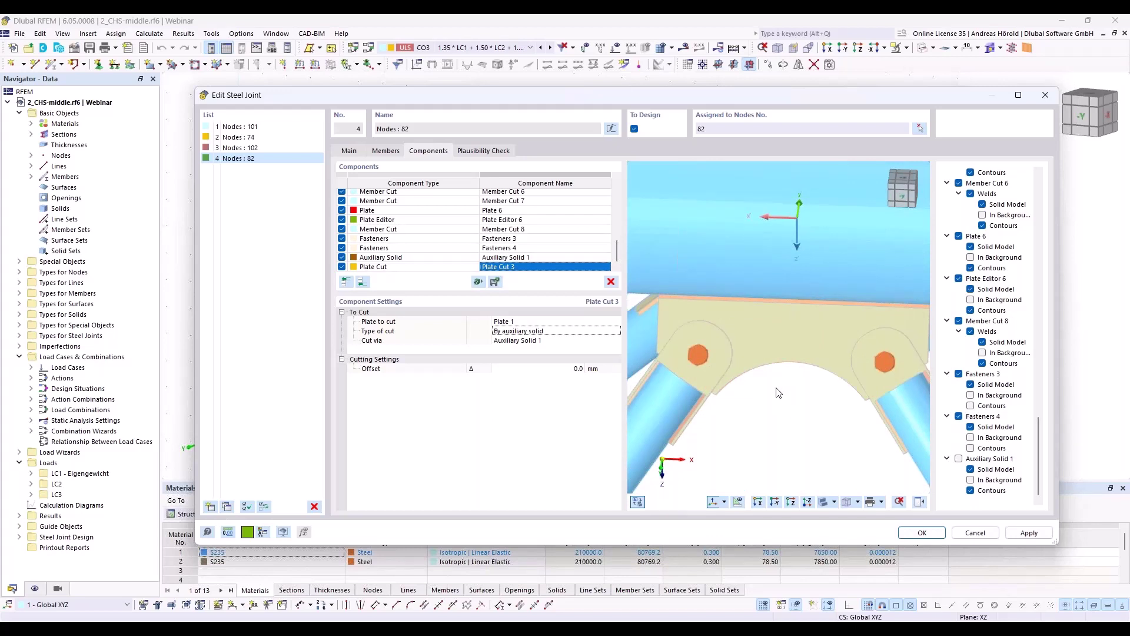
# - Copy the half-oval auxiliary solid and its plate cut together to the end of the component list
pyautogui.click(403, 259)
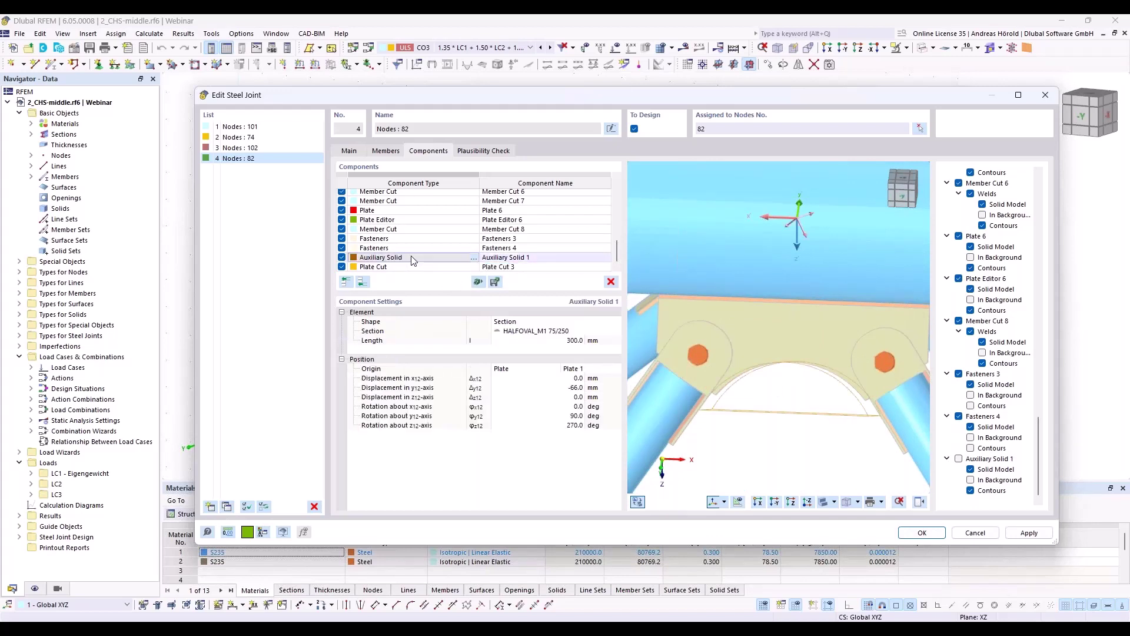
pyautogui.keyDown('shift'); pyautogui.click(419, 268); pyautogui.keyUp('shift')
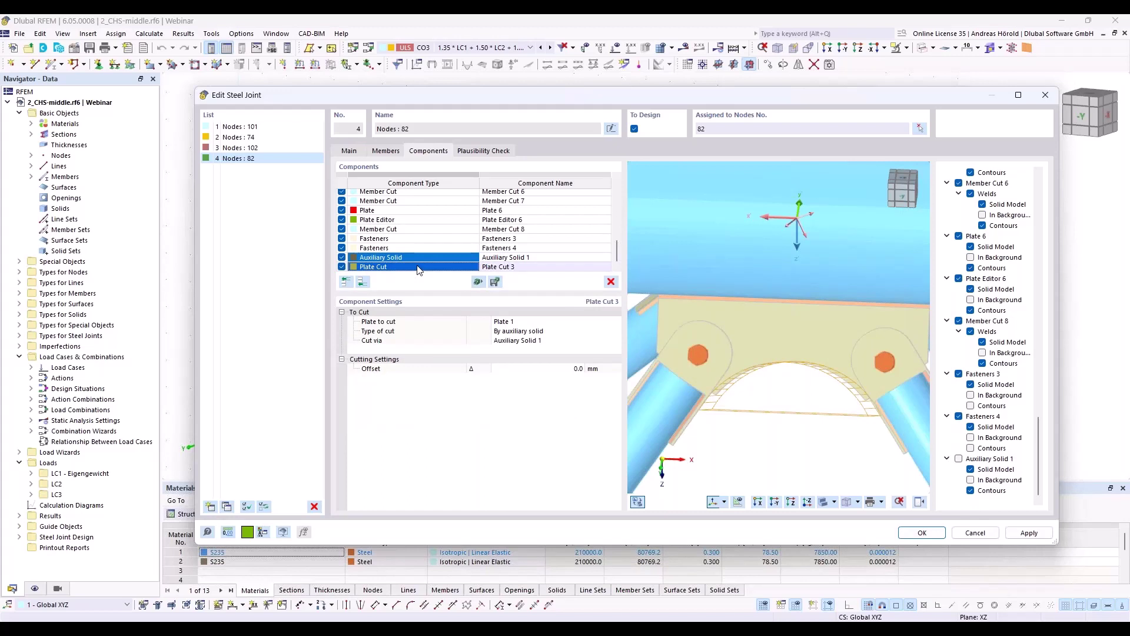
pyautogui.rightClick(418, 269)
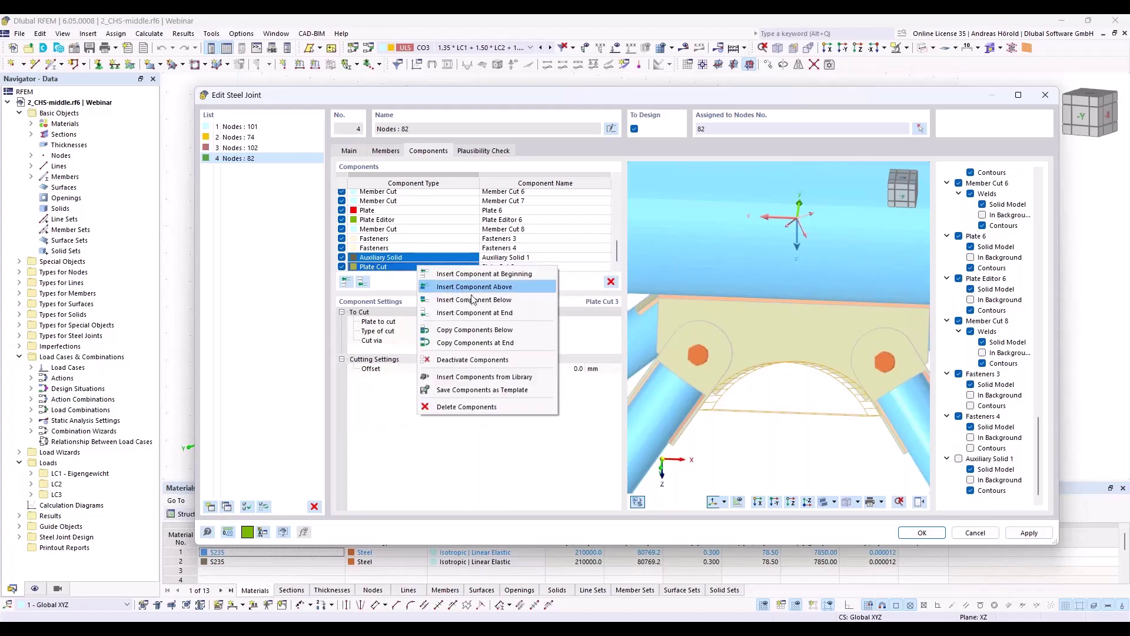
pyautogui.click(505, 343)
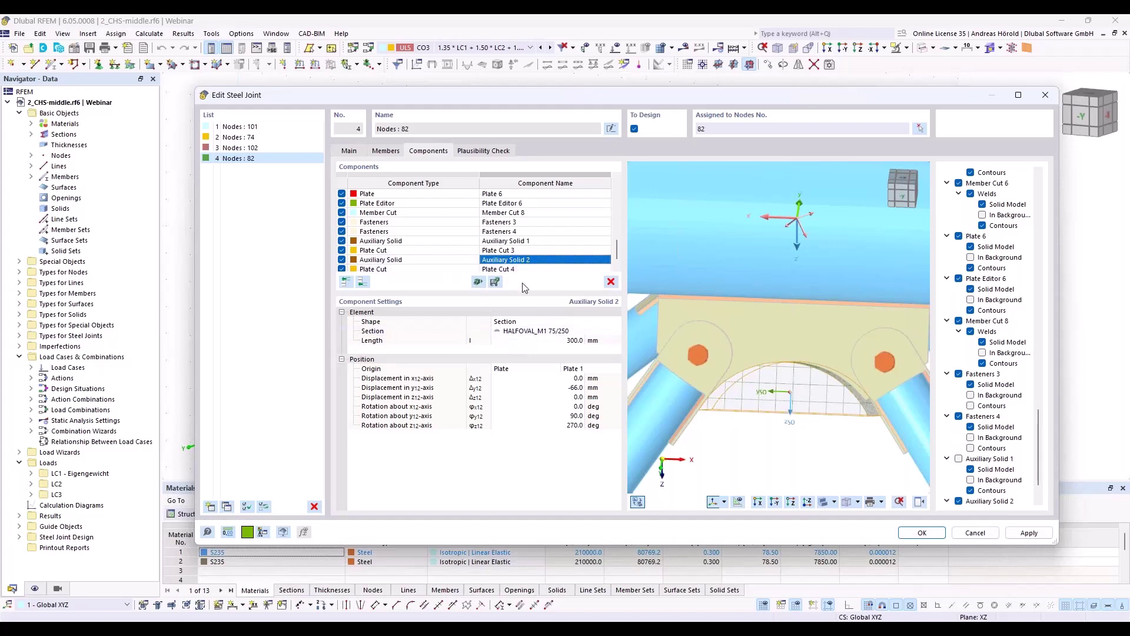
# - Change the reference plate of the copied auxiliary solid's origin to Plate 4 and check its position from the plate's other side
pyautogui.click(586, 369)
pyautogui.click(584, 369)
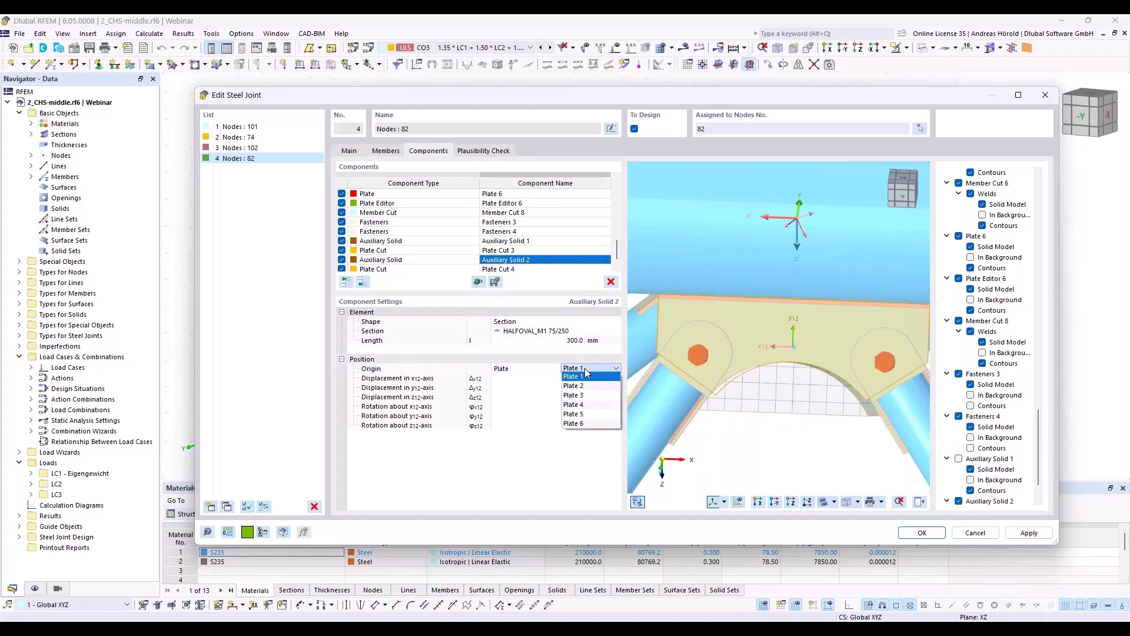
pyautogui.click(594, 407)
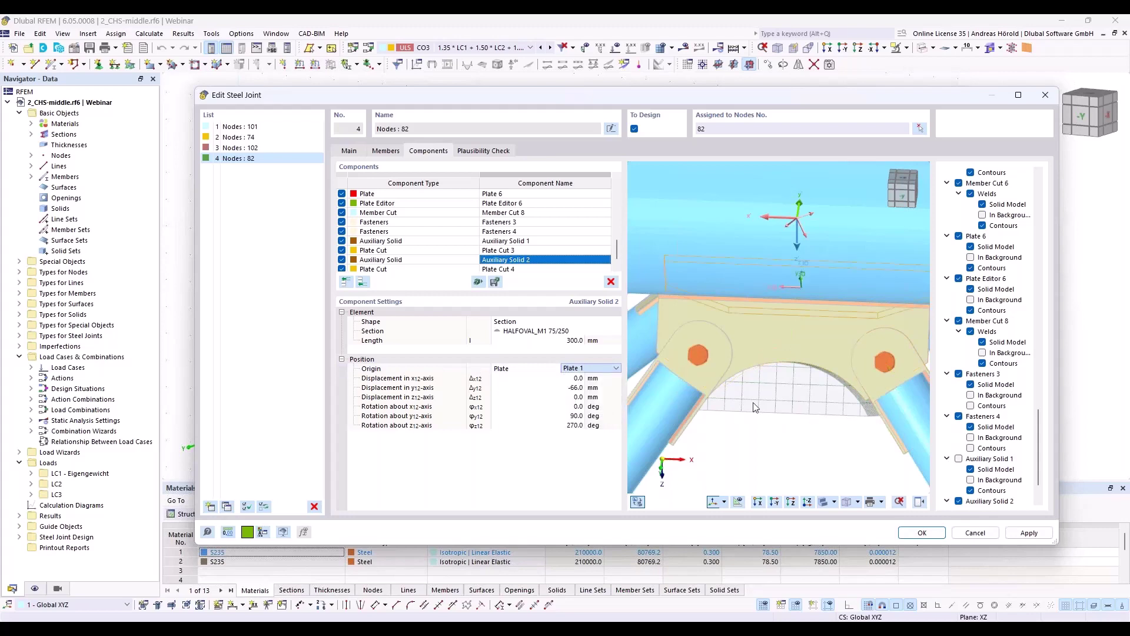
pyautogui.keyDown('ctrl'); pyautogui.moveTo(679, 389); pyautogui.dragTo(768, 385, button='middle'); pyautogui.keyUp('ctrl')
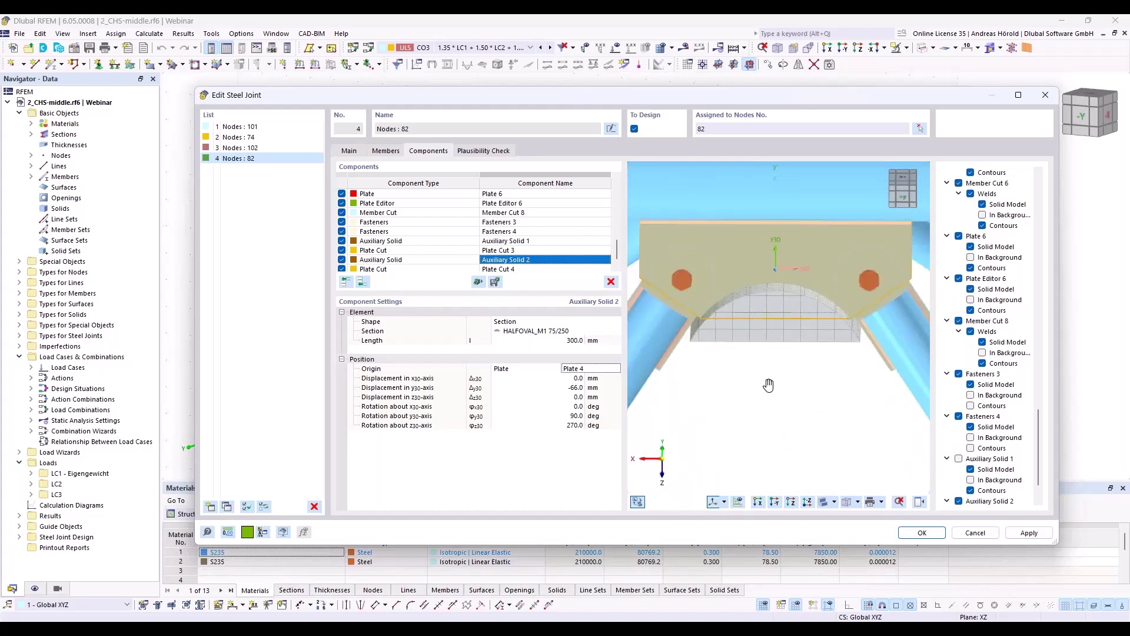
# - Set the copied plate cut to cut Plate 4 with the copied auxiliary solid
pyautogui.click(497, 269)
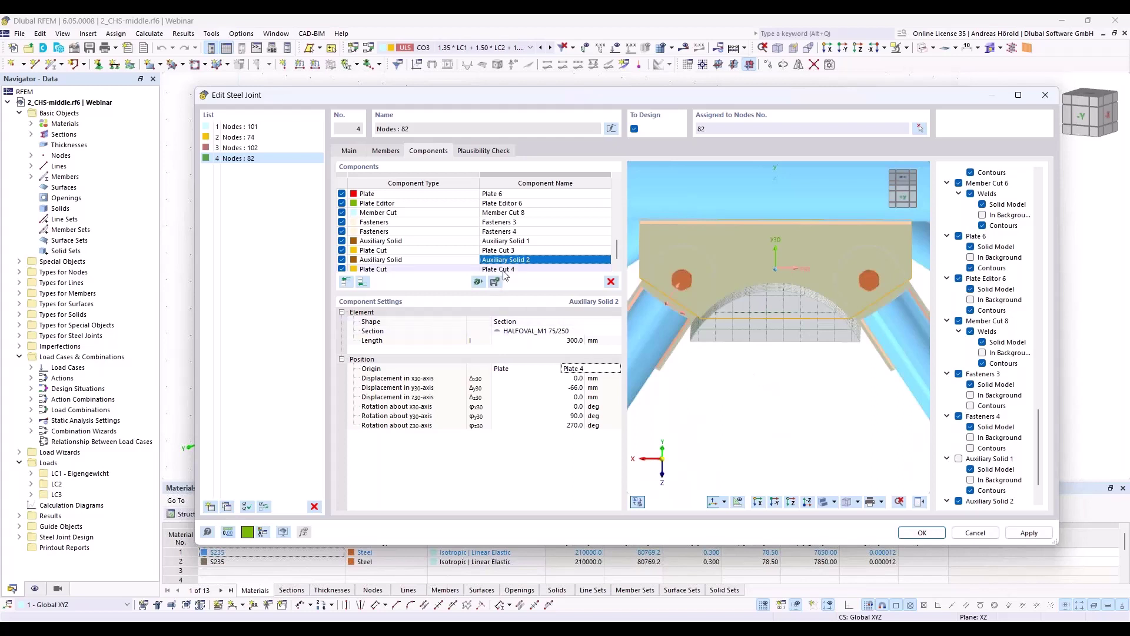
pyautogui.click(505, 268)
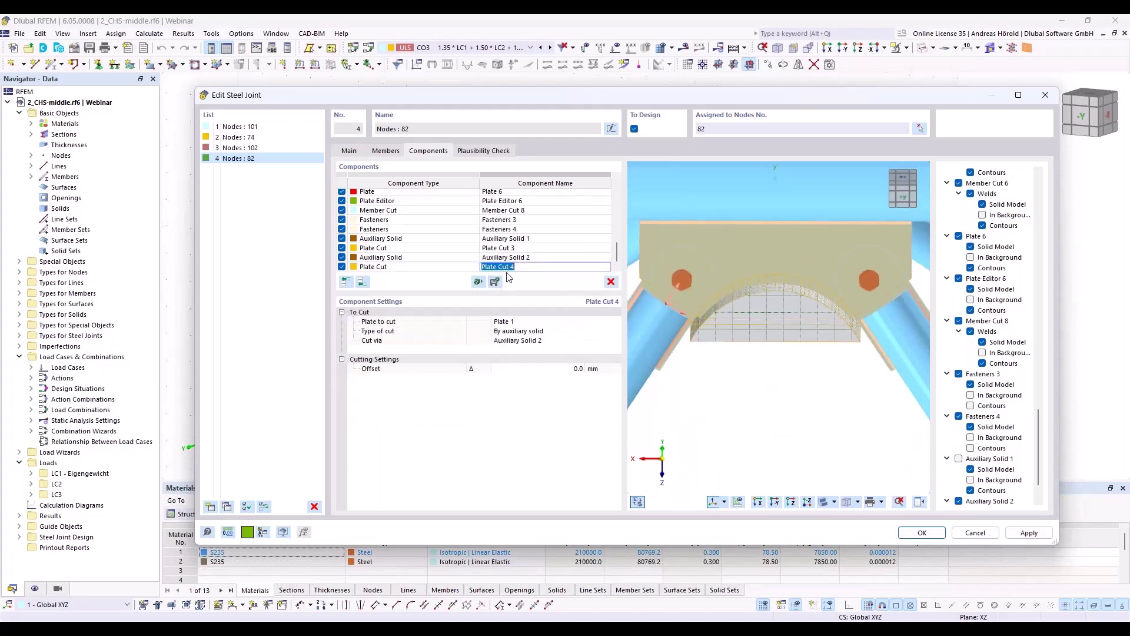
pyautogui.click(525, 323)
pyautogui.click(525, 325)
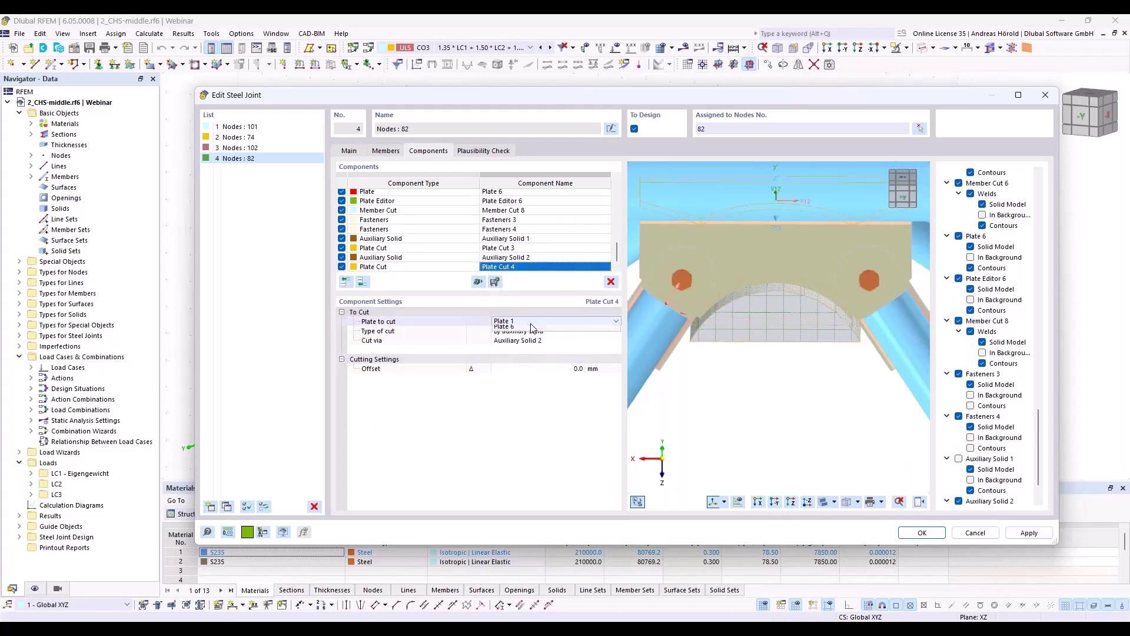
pyautogui.click(527, 358)
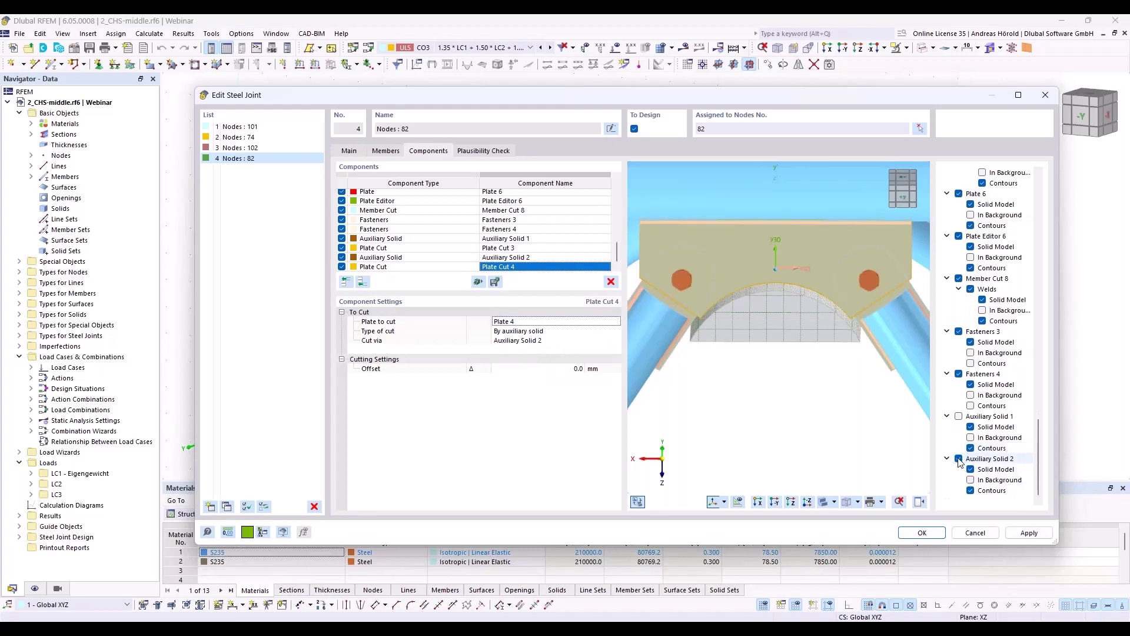
# - Hide Auxiliary Solid 2 in the preview and view the recessed gusset plates square-on in the XZ plane
pyautogui.click(959, 459)
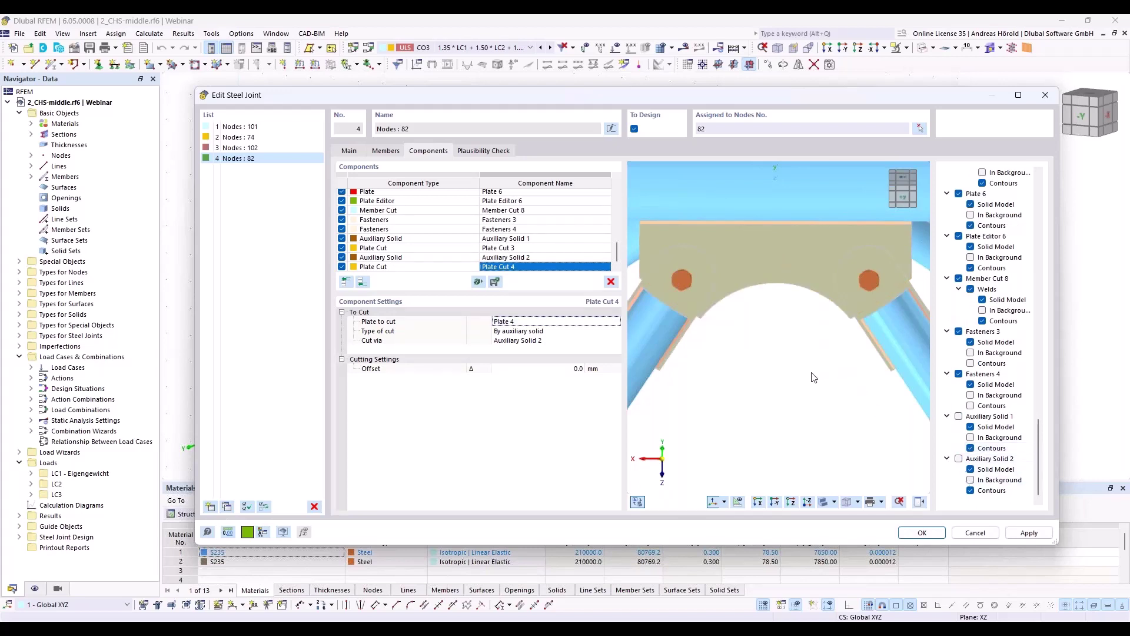
pyautogui.moveTo(755, 333)
pyautogui.keyDown('ctrl'); pyautogui.mouseDown(button='middle')
pyautogui.moveTo(827, 226)
pyautogui.moveTo(759, 320)
pyautogui.moveTo(721, 348)
pyautogui.moveTo(749, 379)
pyautogui.moveTo(791, 354)
pyautogui.moveTo(752, 271)
pyautogui.moveTo(748, 222)
pyautogui.moveTo(749, 322)
pyautogui.mouseUp(button='middle'); pyautogui.keyUp('ctrl')
pyautogui.scroll(-1, 747, 243)
pyautogui.scroll(-2, 746, 243)
pyautogui.click(775, 503)
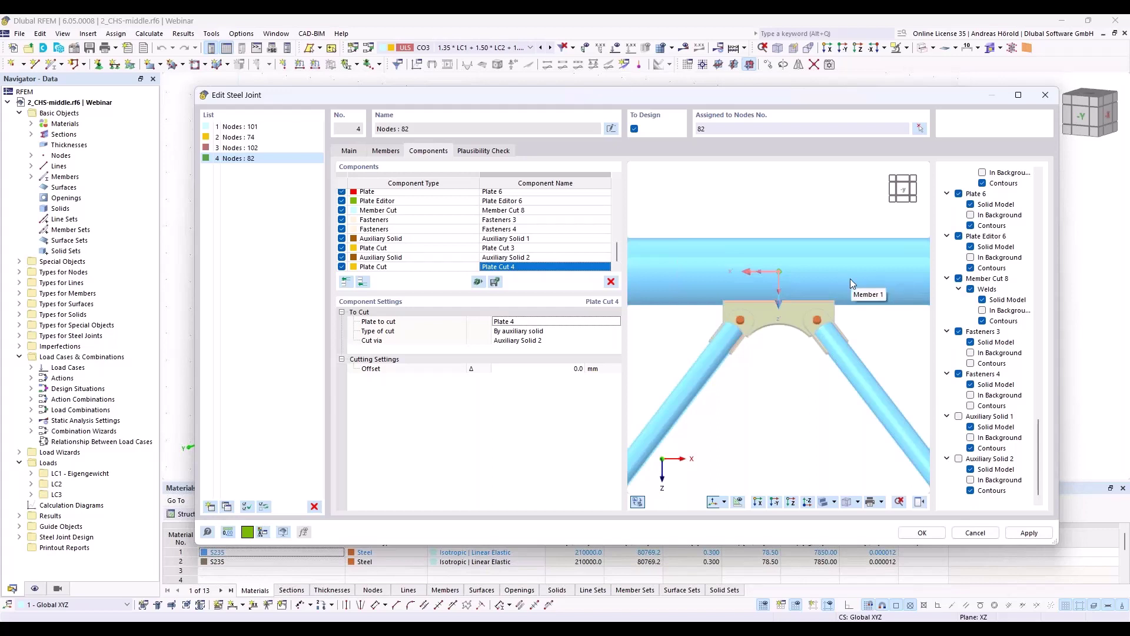
pyautogui.scroll(-2, 763, 235)
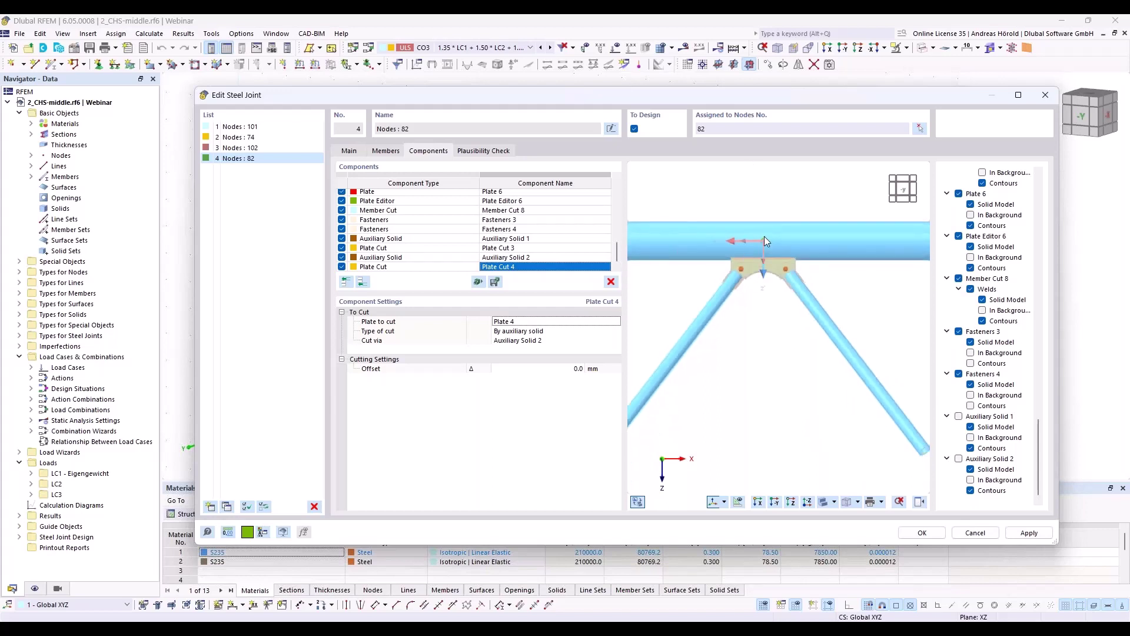
pyautogui.scroll(3, 764, 235)
pyautogui.moveTo(763, 235); pyautogui.dragTo(783, 351, button='middle')
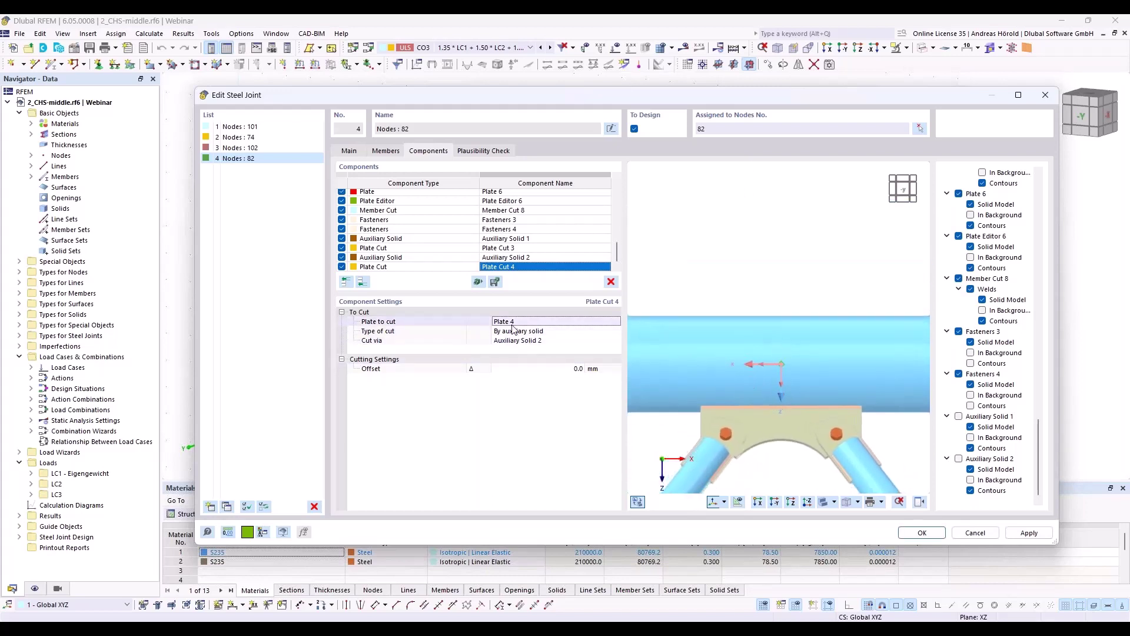
# - Add another auxiliary solid component with a cylinder shape and a diameter of 50 mm
pyautogui.click(364, 284)
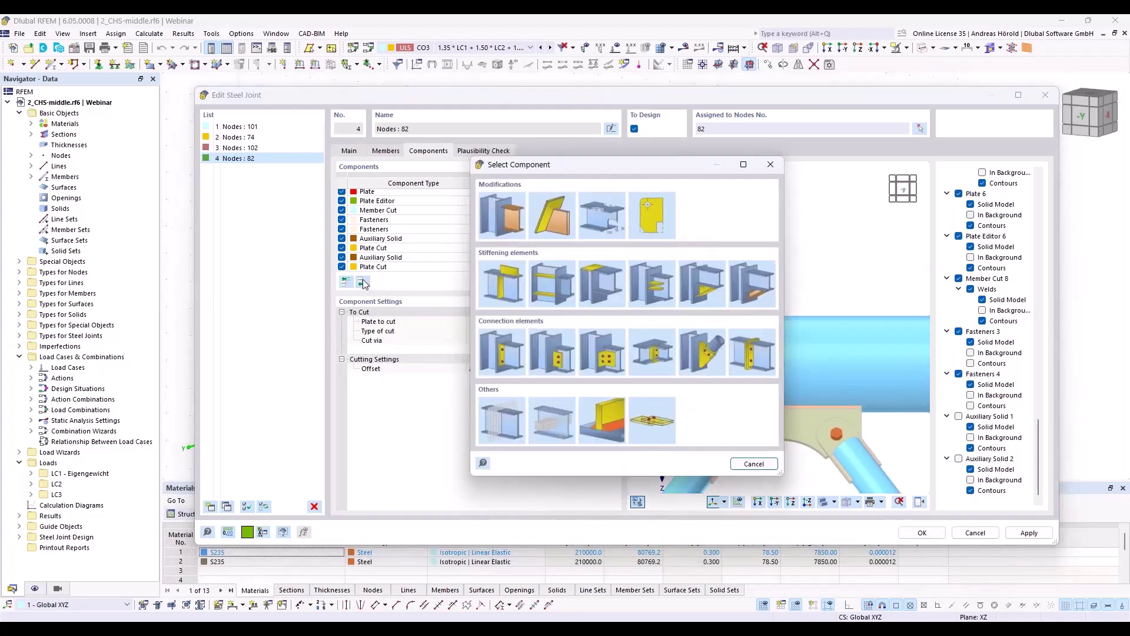
pyautogui.click(543, 416)
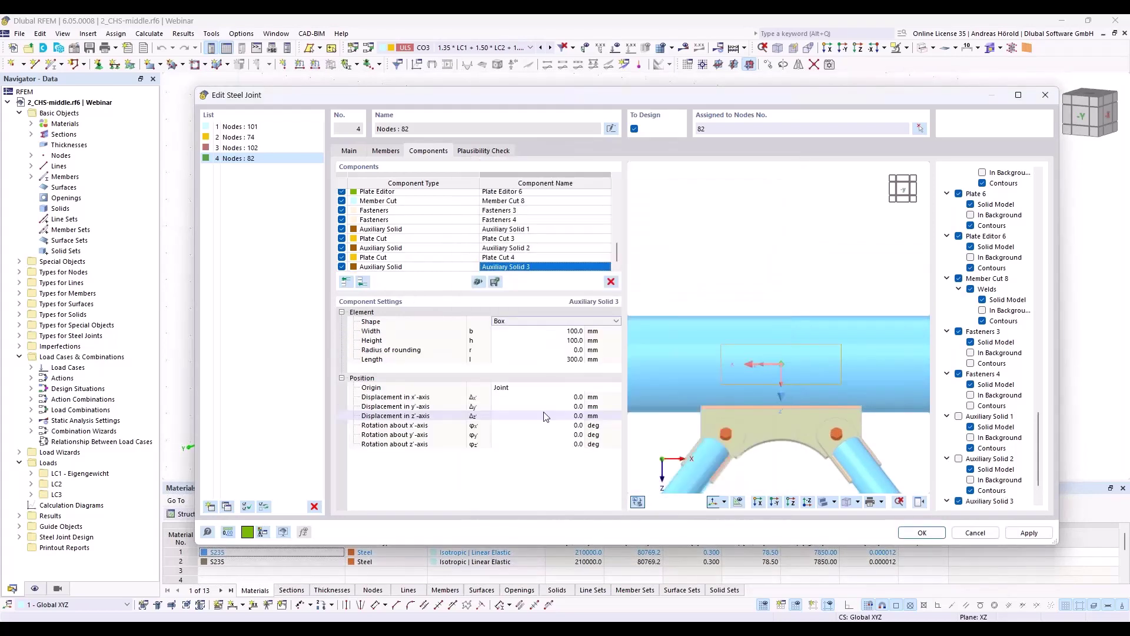
pyautogui.click(537, 321)
pyautogui.click(530, 341)
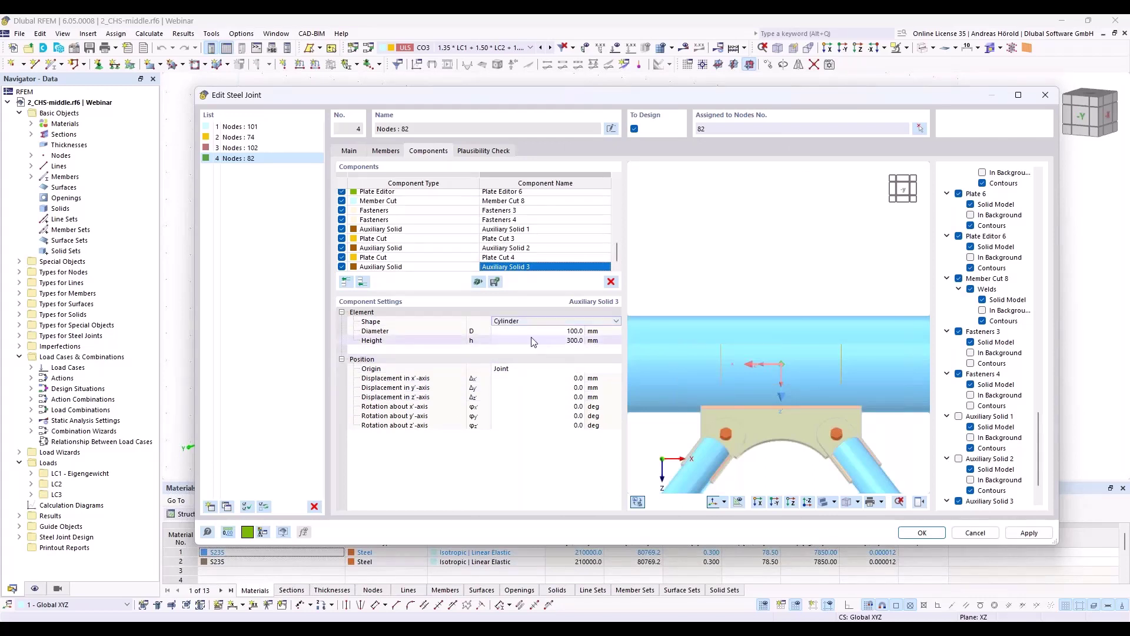
pyautogui.click(560, 330)
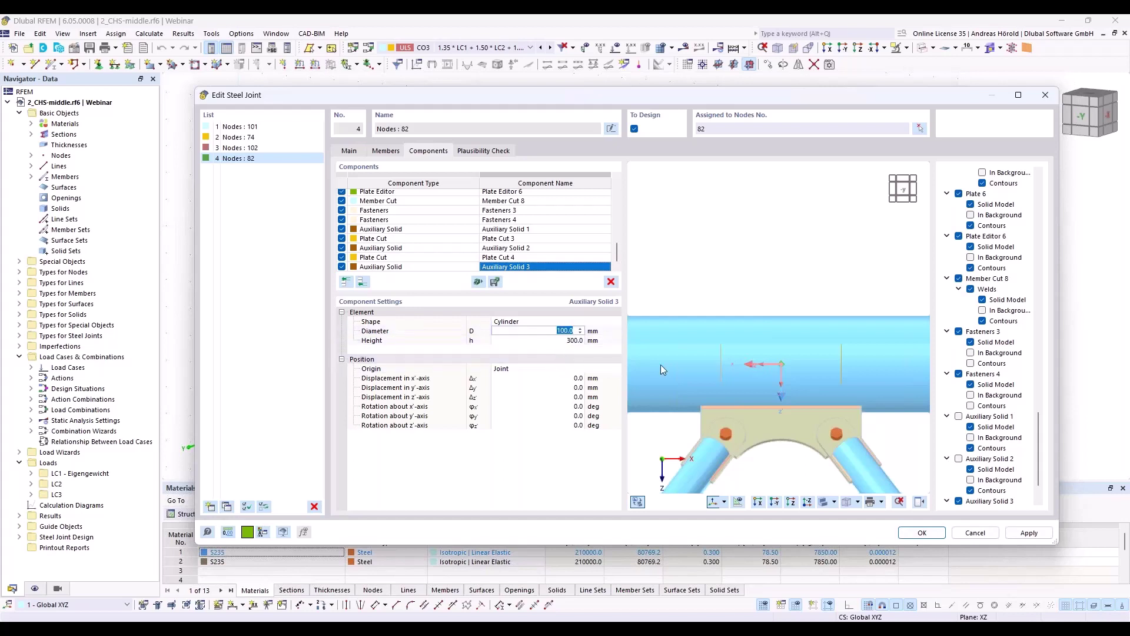
pyautogui.write('50')
pyautogui.press('Tab')
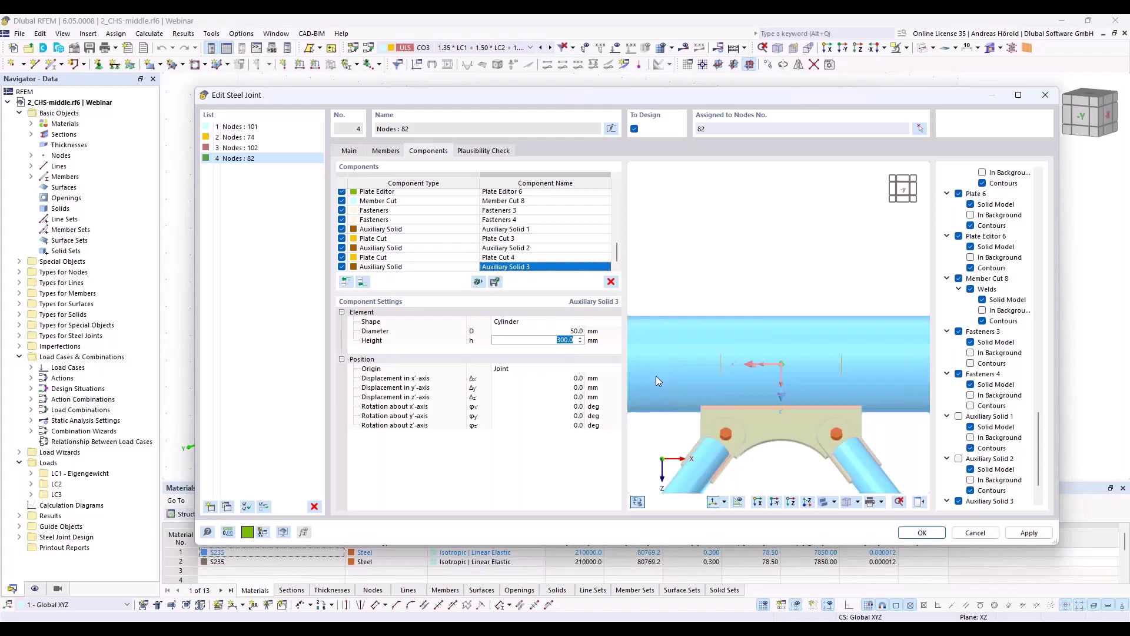
# - Rotate the cylindrical auxiliary solid 90 degrees about the joint's z-axis
pyautogui.click(570, 425)
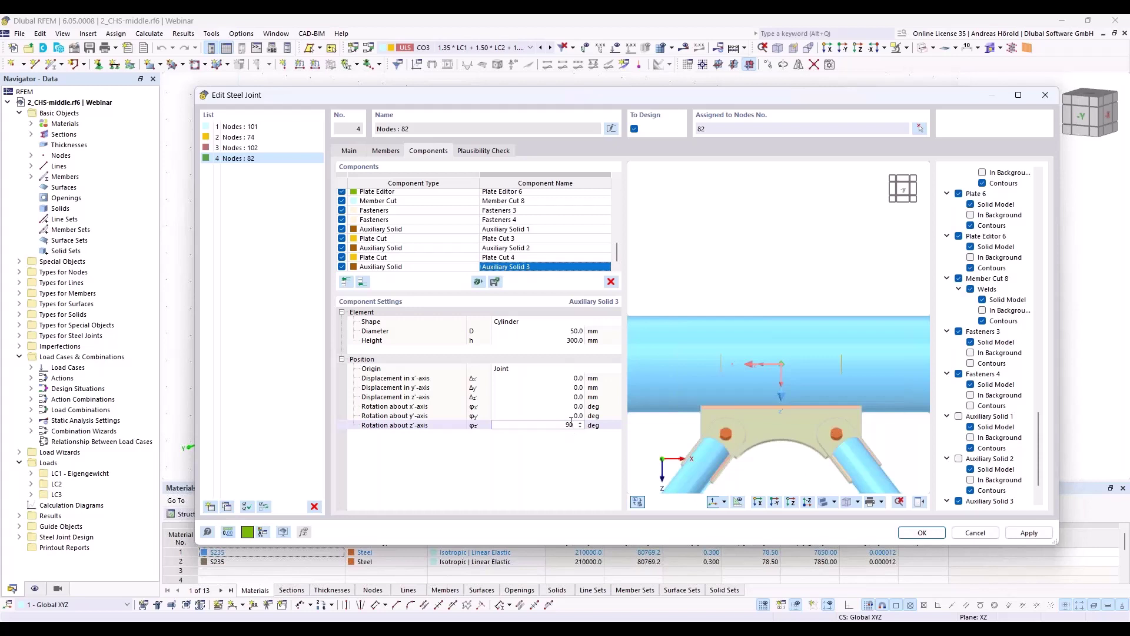
pyautogui.write('90')
pyautogui.press('Return')
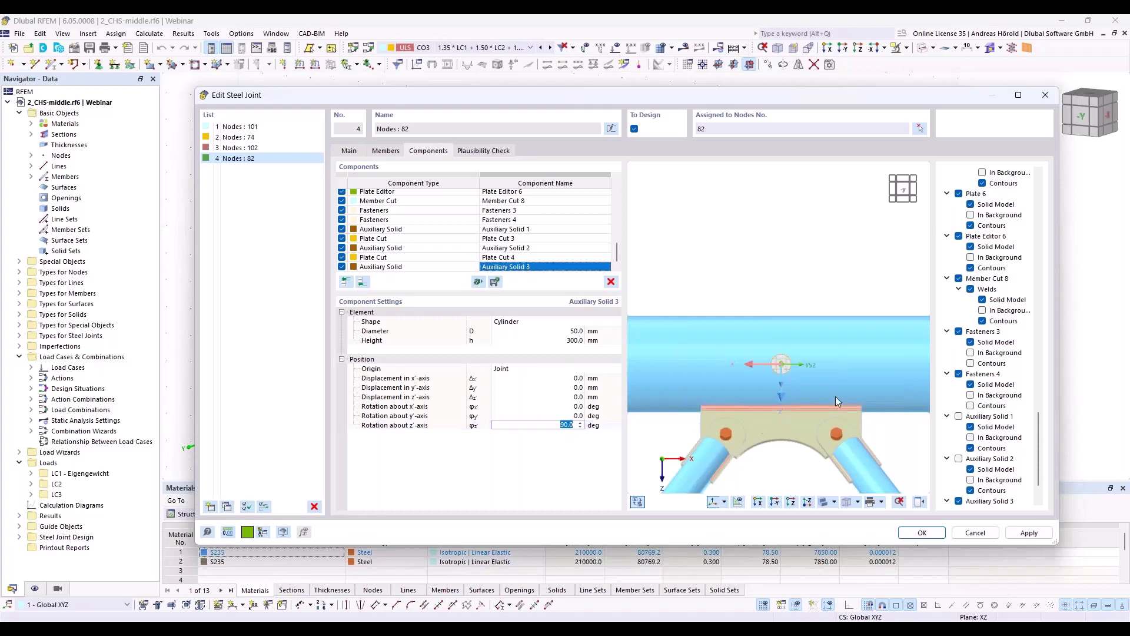
# - Displace the cylindrical auxiliary solid by -120 mm along the joint's x-axis and 40 mm along its z-axis
pyautogui.keyDown('ctrl'); pyautogui.moveTo(810, 277); pyautogui.dragTo(834, 235, button='middle'); pyautogui.keyUp('ctrl')
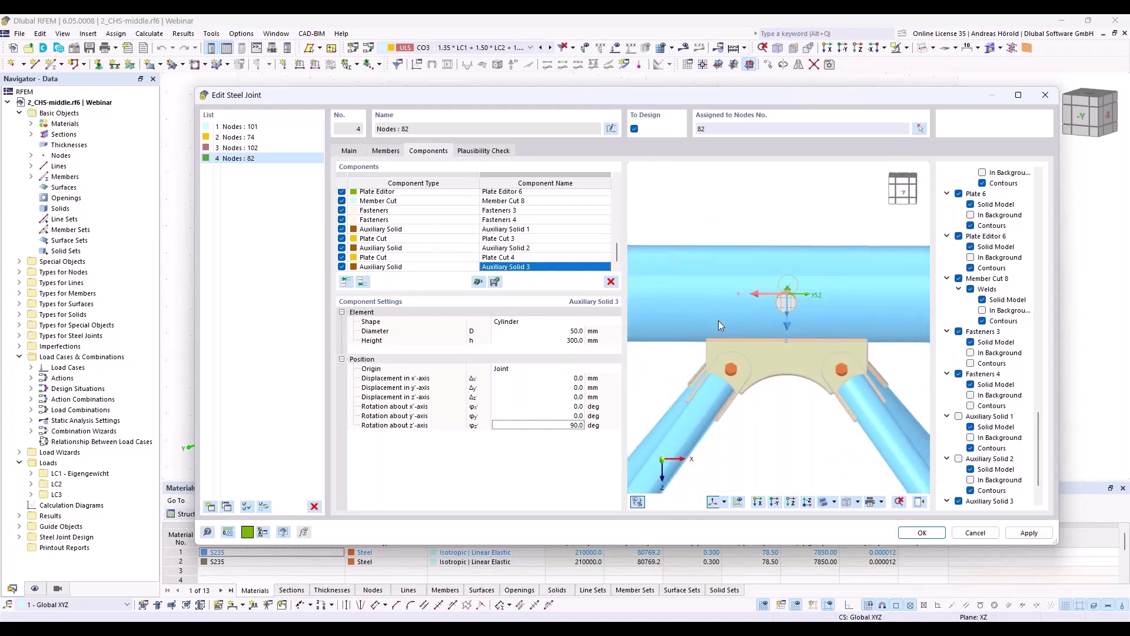
pyautogui.click(572, 378)
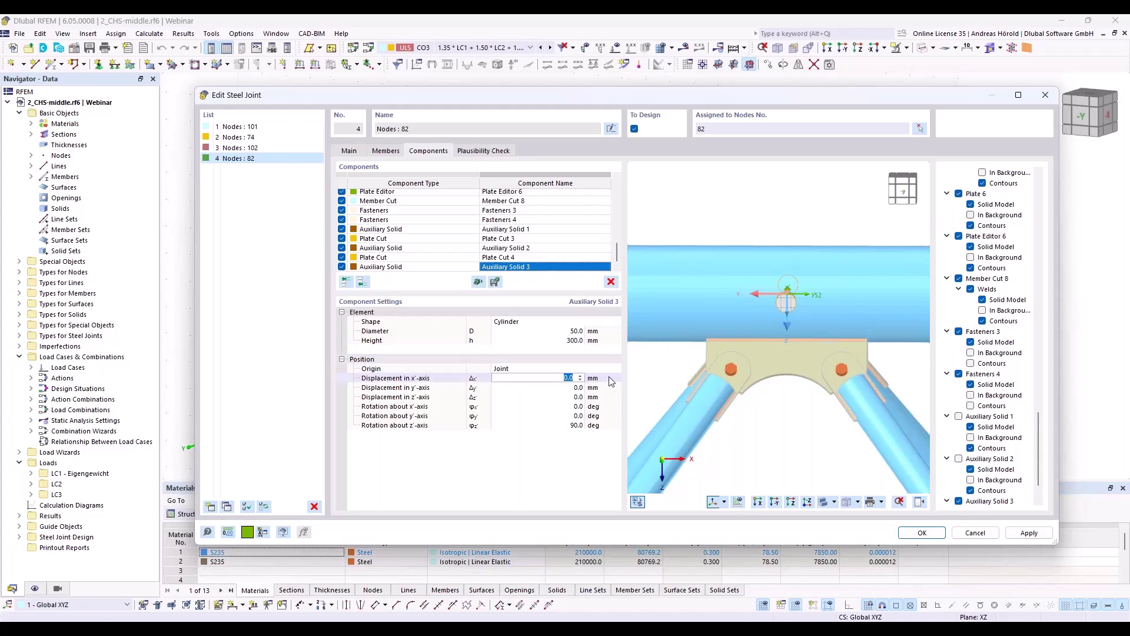
pyautogui.write('-120')
pyautogui.press('Tab')
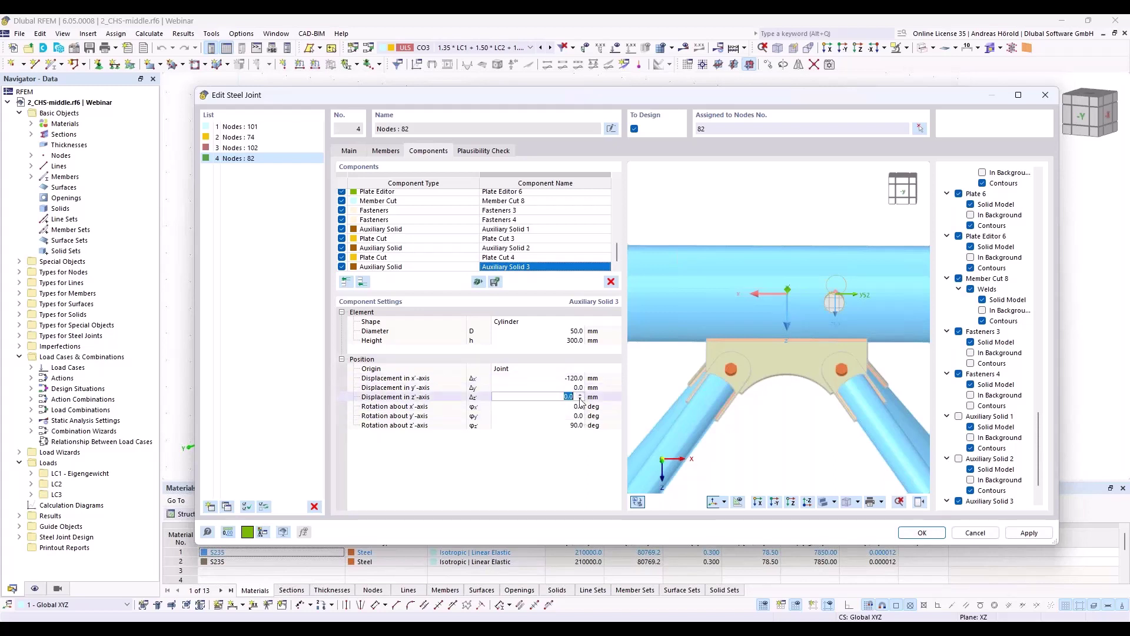
pyautogui.press('Tab')
pyautogui.write('40')
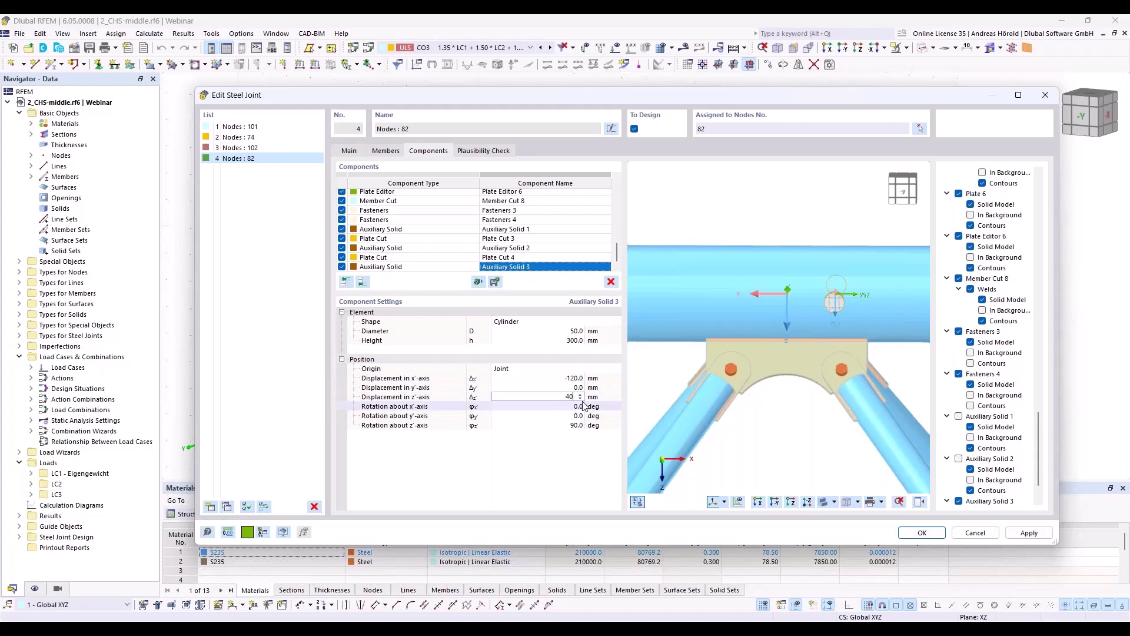
pyautogui.press('Tab')
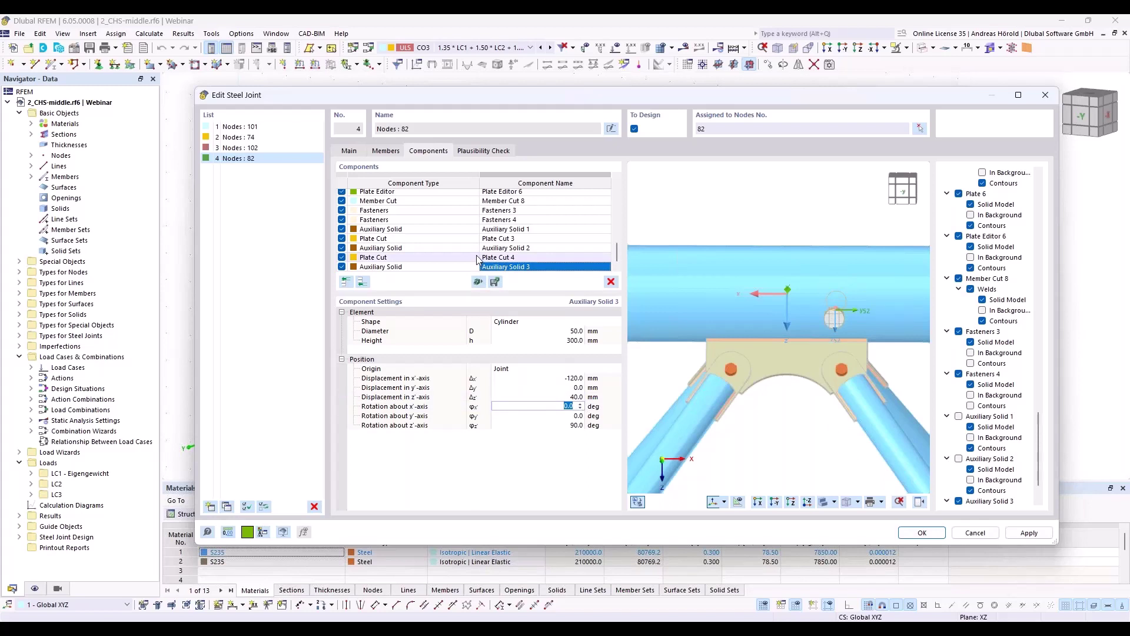
# - Add a member cut component after the cylindrical auxiliary solid and choose Member 1 as the member to cut
pyautogui.click(366, 283)
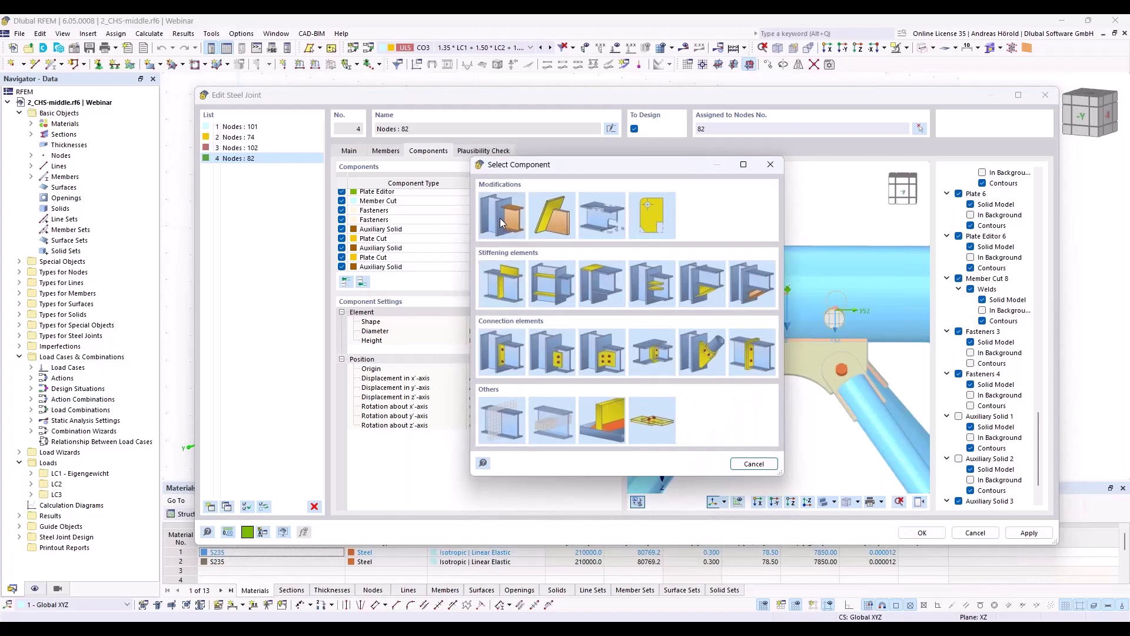
pyautogui.click(501, 221)
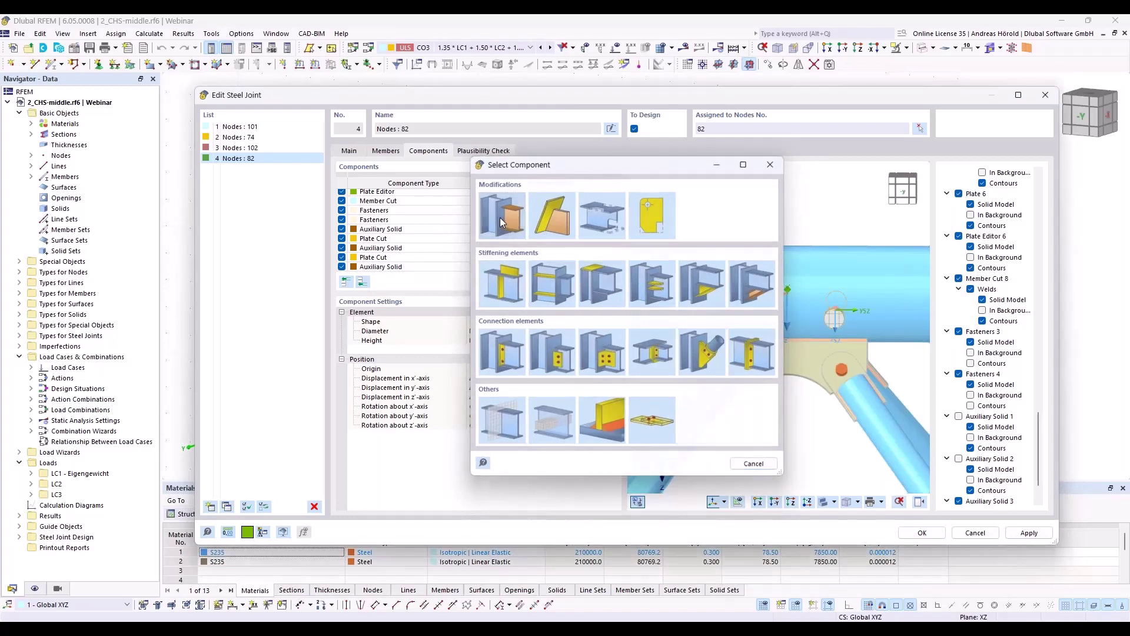
pyautogui.click(521, 321)
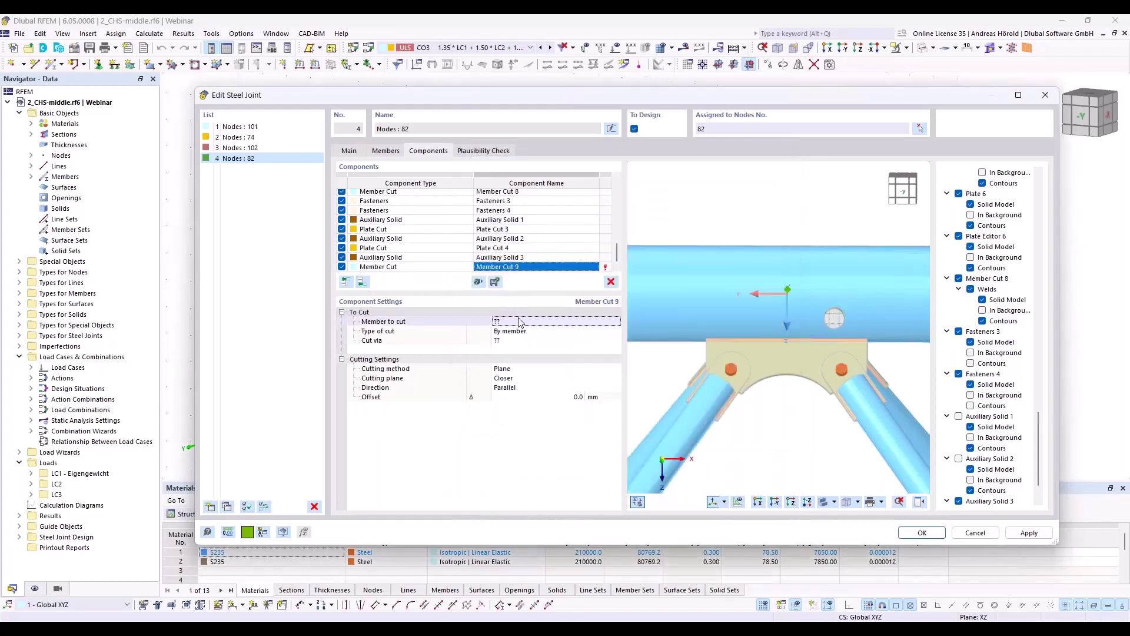
pyautogui.click(520, 321)
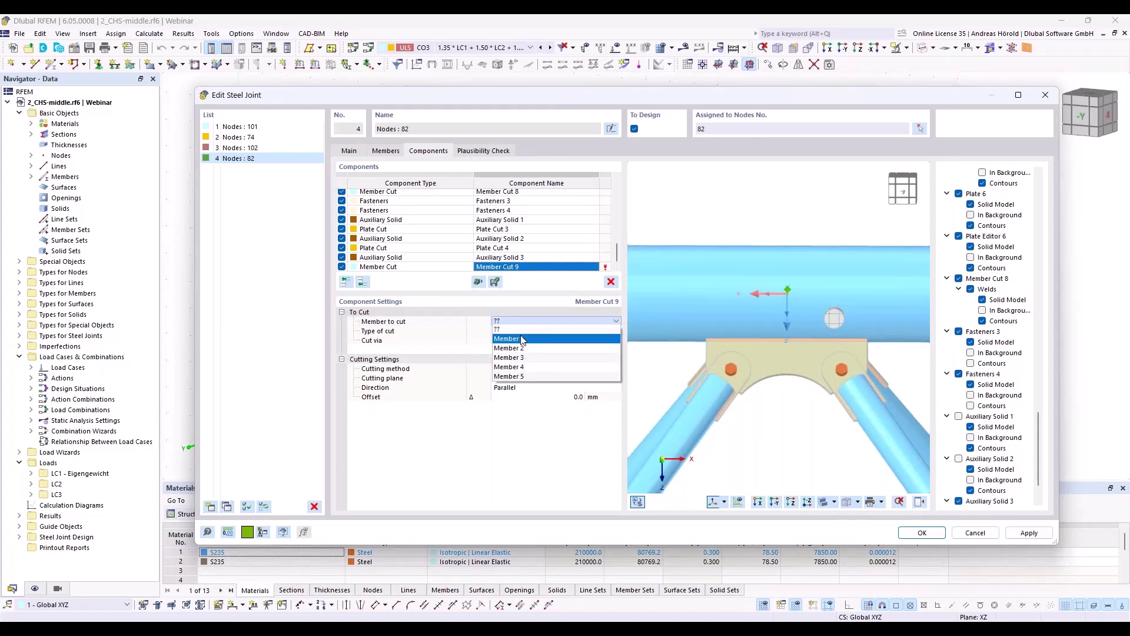
pyautogui.click(523, 340)
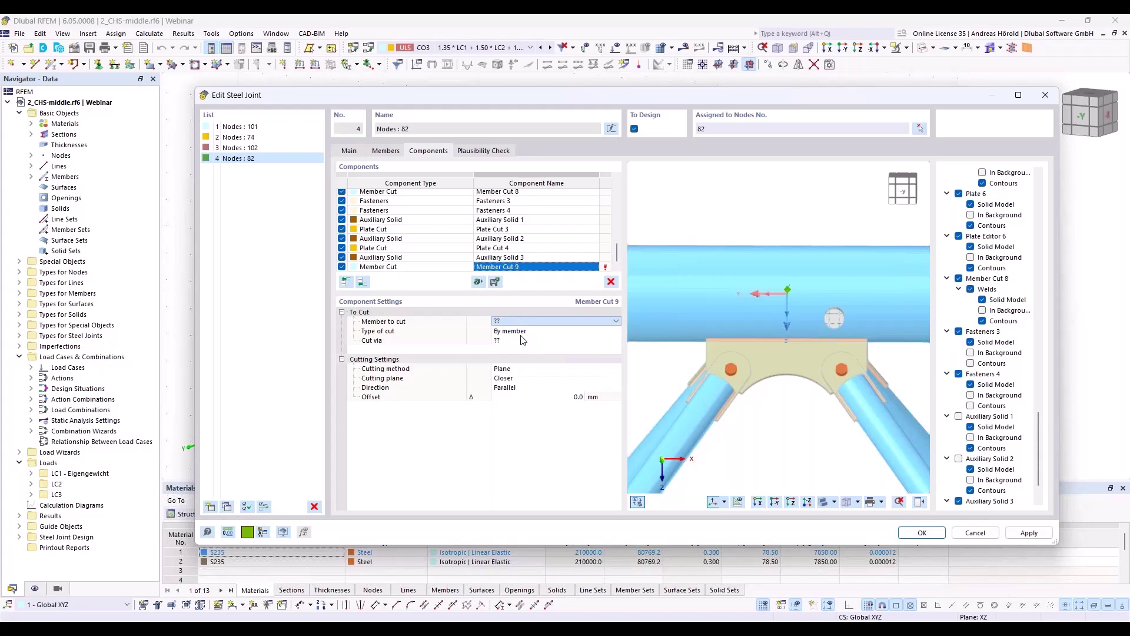
# - Set the new member cut's type to By auxiliary solid and cut via Auxiliary Solid 3
pyautogui.click(533, 332)
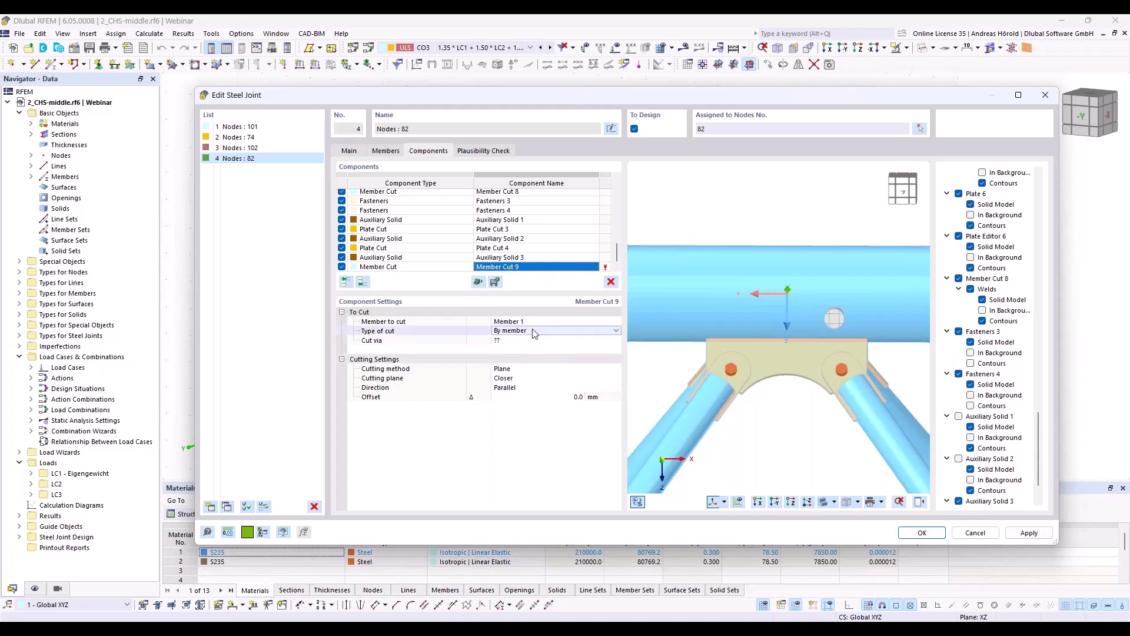
pyautogui.click(532, 330)
pyautogui.click(536, 358)
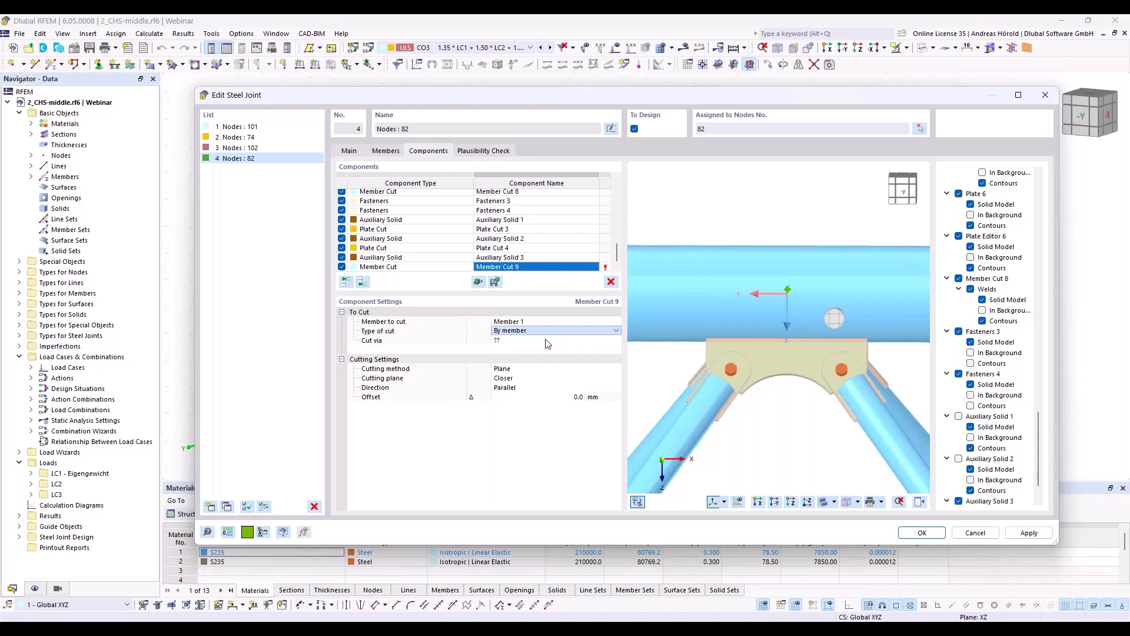
pyautogui.click(545, 341)
pyautogui.click(545, 341)
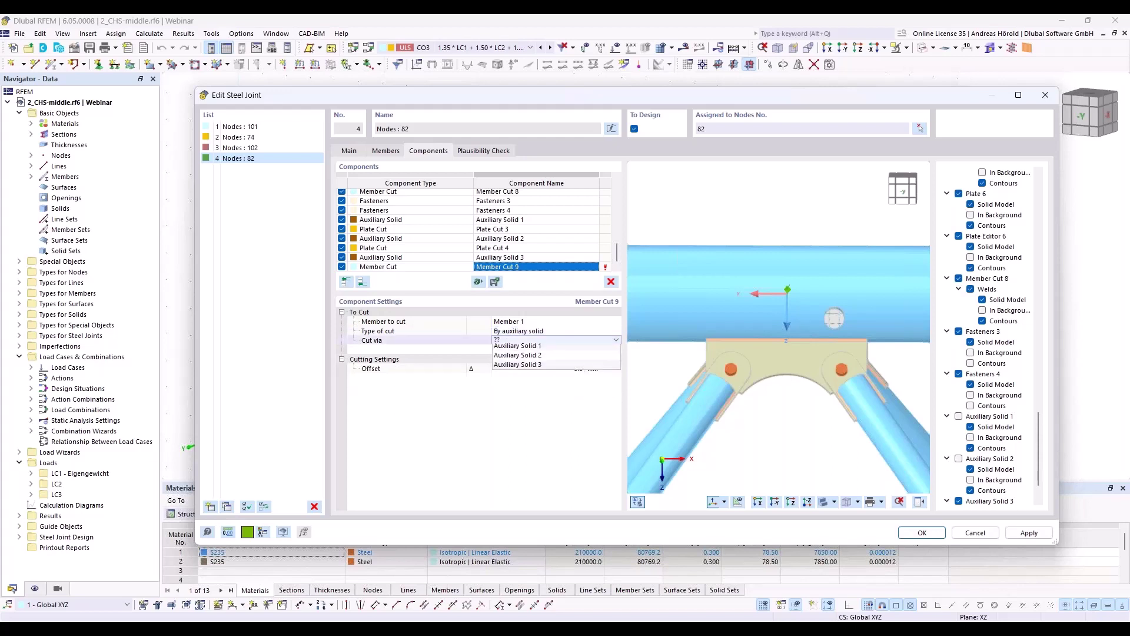
pyautogui.click(545, 376)
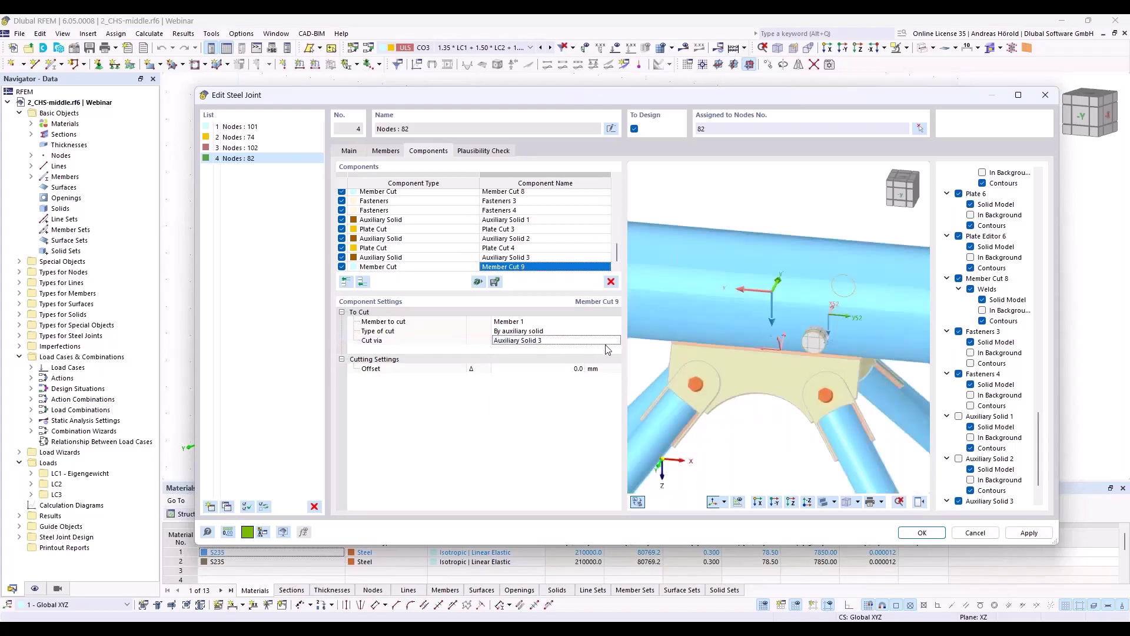
# - Hide Auxiliary Solid 3 in the preview and inspect the round hole through the chord tube
pyautogui.moveTo(730, 353); pyautogui.dragTo(832, 324, button='middle')
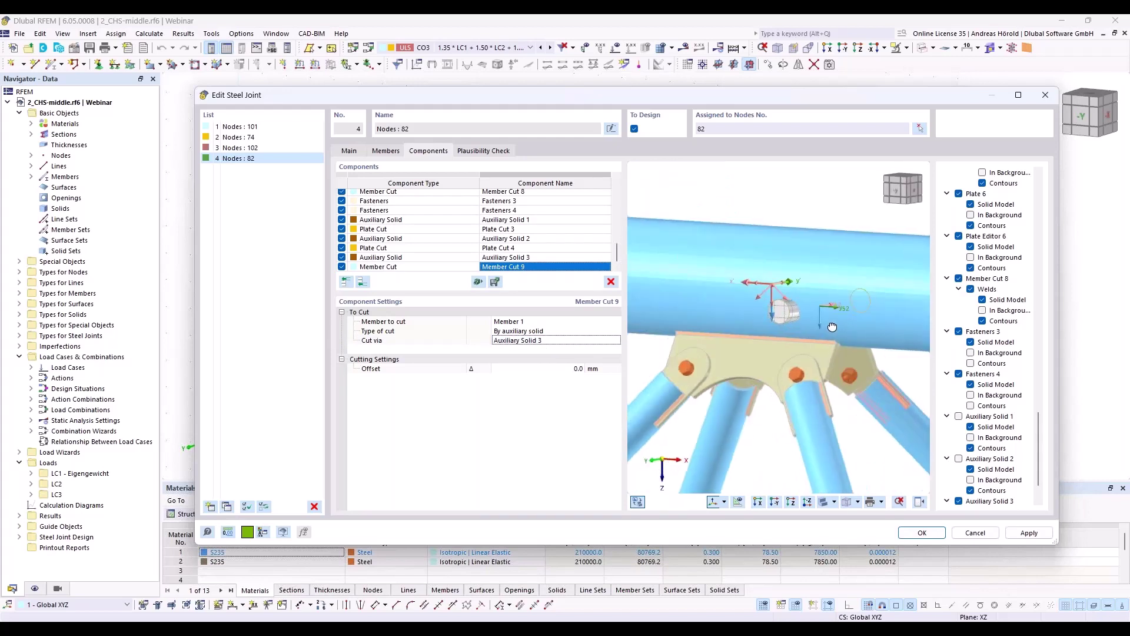
pyautogui.rightClick(831, 324)
pyautogui.click(939, 476)
pyautogui.scroll(-1, 942, 478)
pyautogui.click(958, 459)
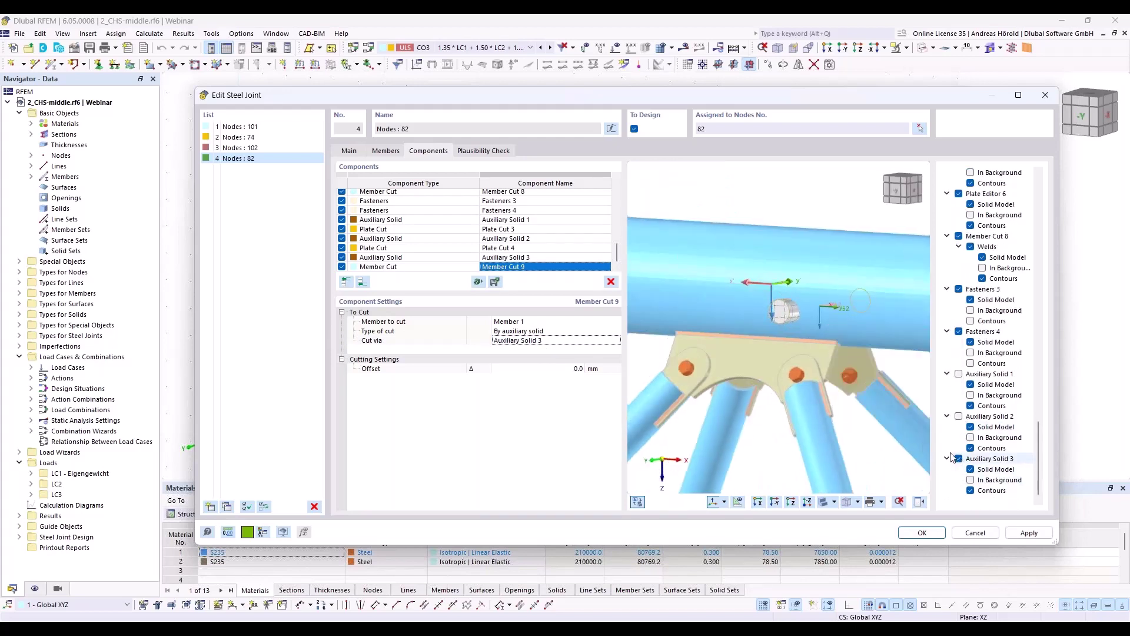
pyautogui.moveTo(832, 415); pyautogui.dragTo(895, 409, button='middle')
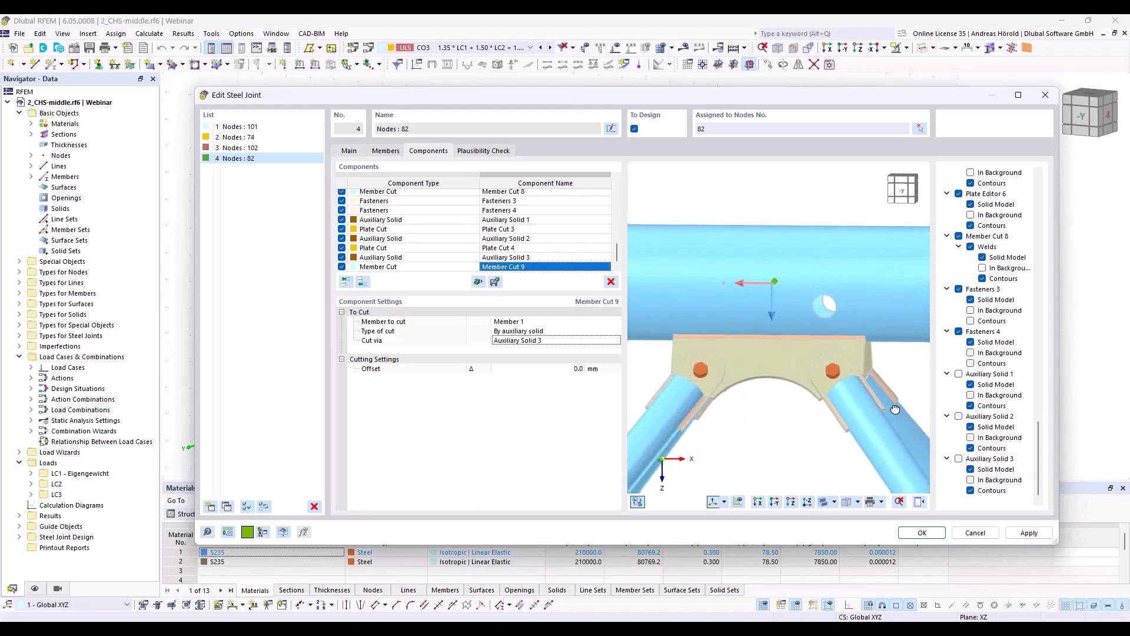
# - Show Auxiliary Solid 3 in the preview again and set the cylinder's height to 100 mm
pyautogui.click(958, 458)
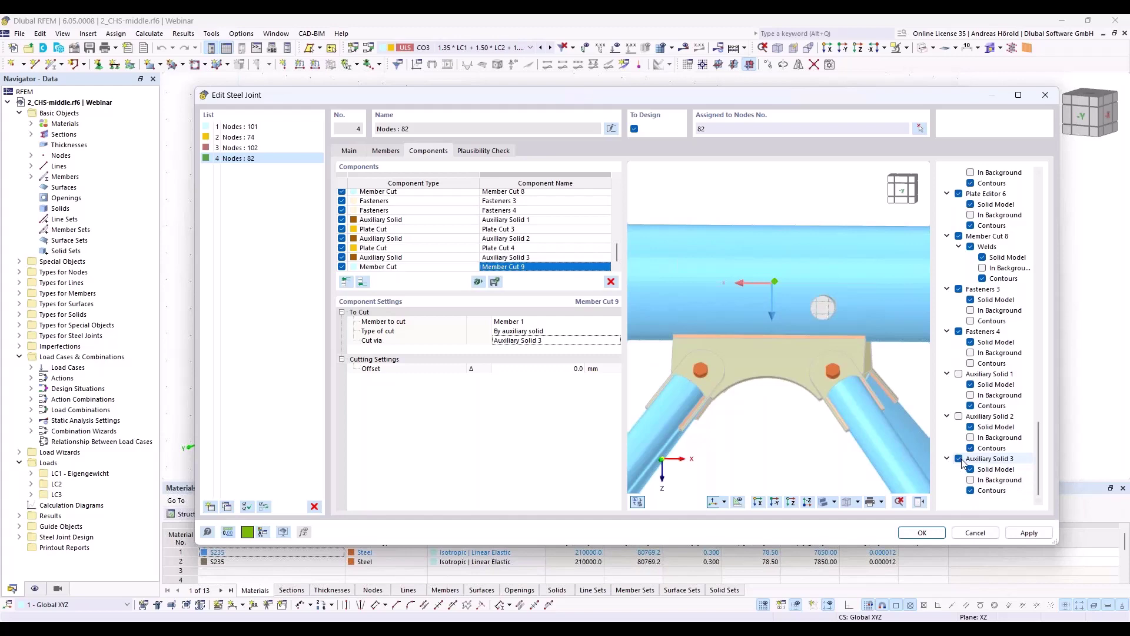
pyautogui.doubleClick(529, 258)
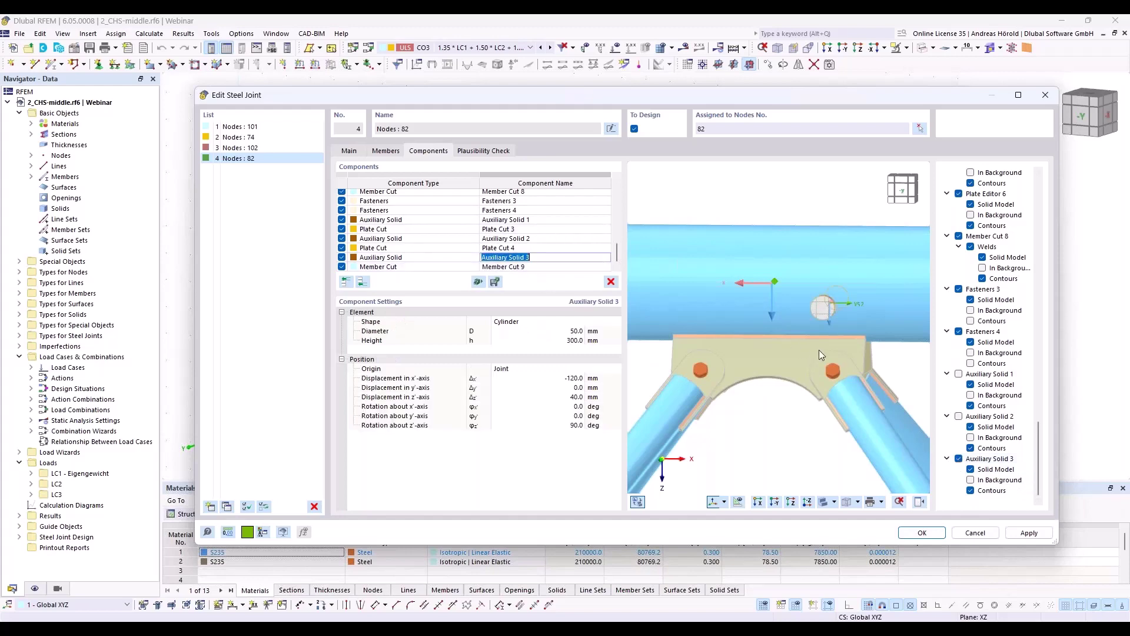
pyautogui.keyDown('ctrl'); pyautogui.moveTo(850, 365); pyautogui.dragTo(684, 412, button='middle'); pyautogui.keyUp('ctrl')
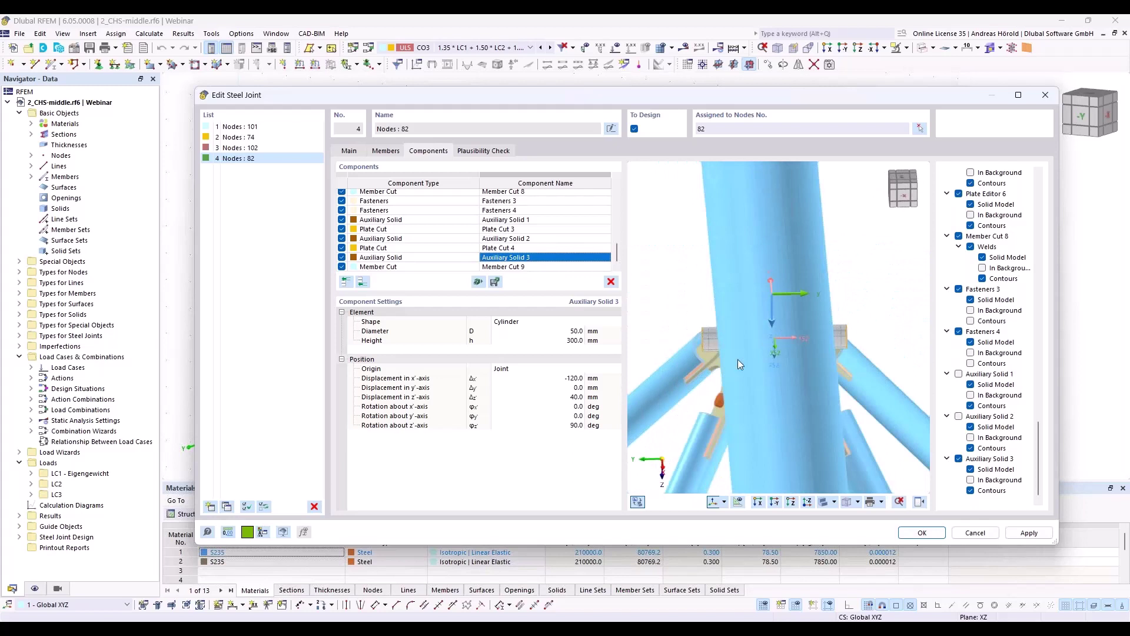
pyautogui.keyDown('ctrl'); pyautogui.moveTo(738, 364); pyautogui.dragTo(846, 380, button='middle'); pyautogui.keyUp('ctrl')
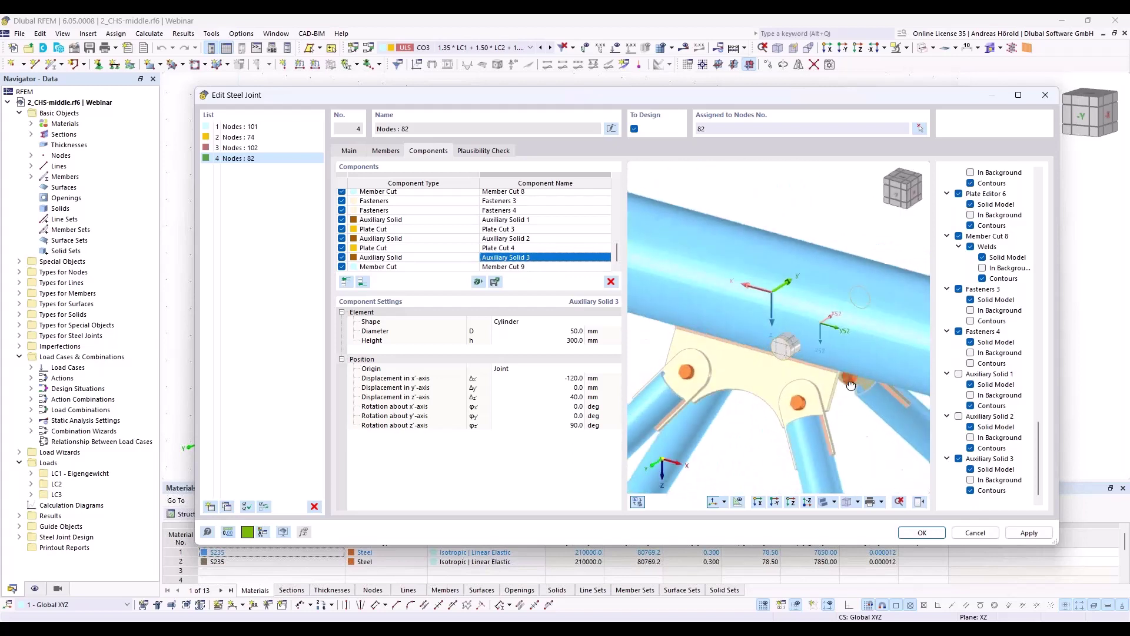
pyautogui.click(568, 341)
pyautogui.write('100')
pyautogui.press('Return')
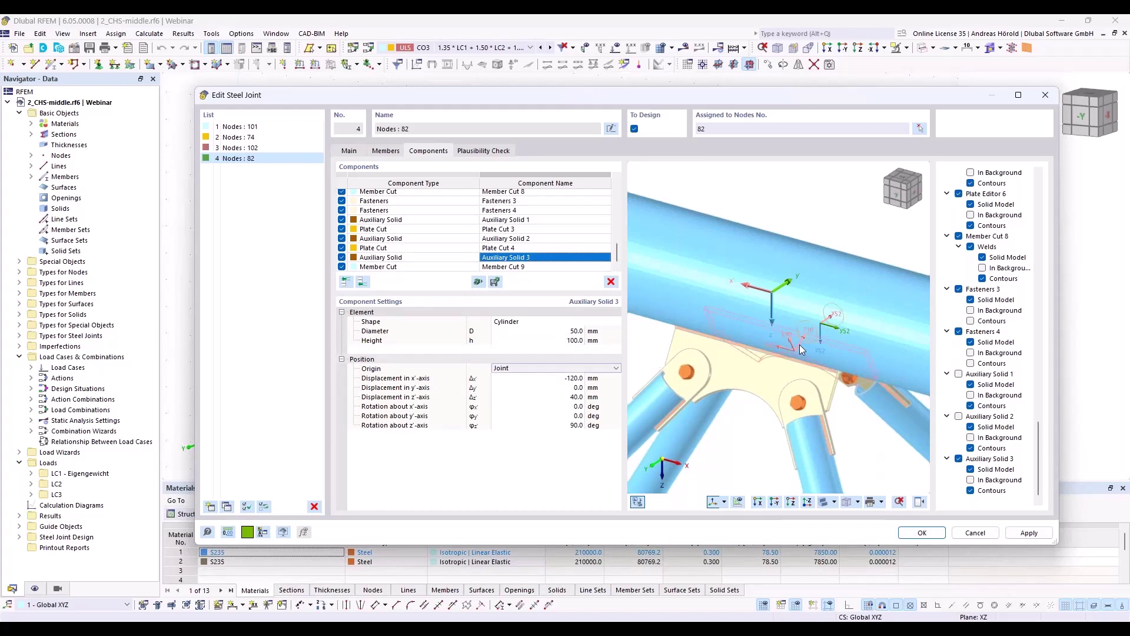
# - Set the cylinder's height to 300 mm and hide Auxiliary Solid 3 in the preview to view the chord hole
pyautogui.keyDown('ctrl'); pyautogui.moveTo(858, 445); pyautogui.dragTo(876, 411, button='middle'); pyautogui.keyUp('ctrl')
pyautogui.click(583, 341)
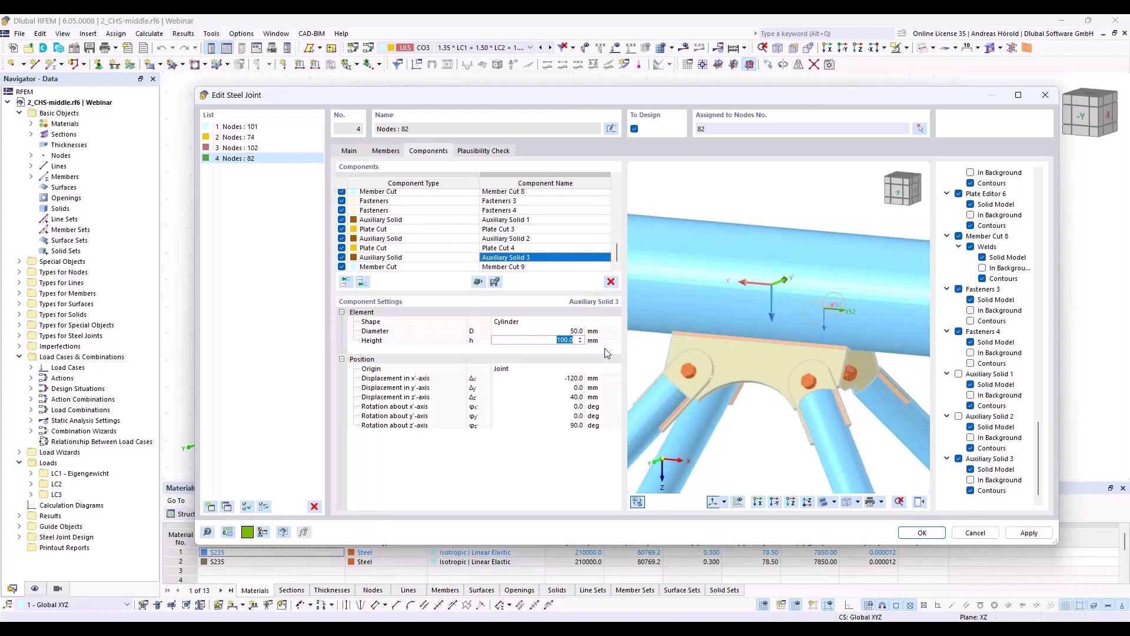
pyautogui.write('300')
pyautogui.press('Tab')
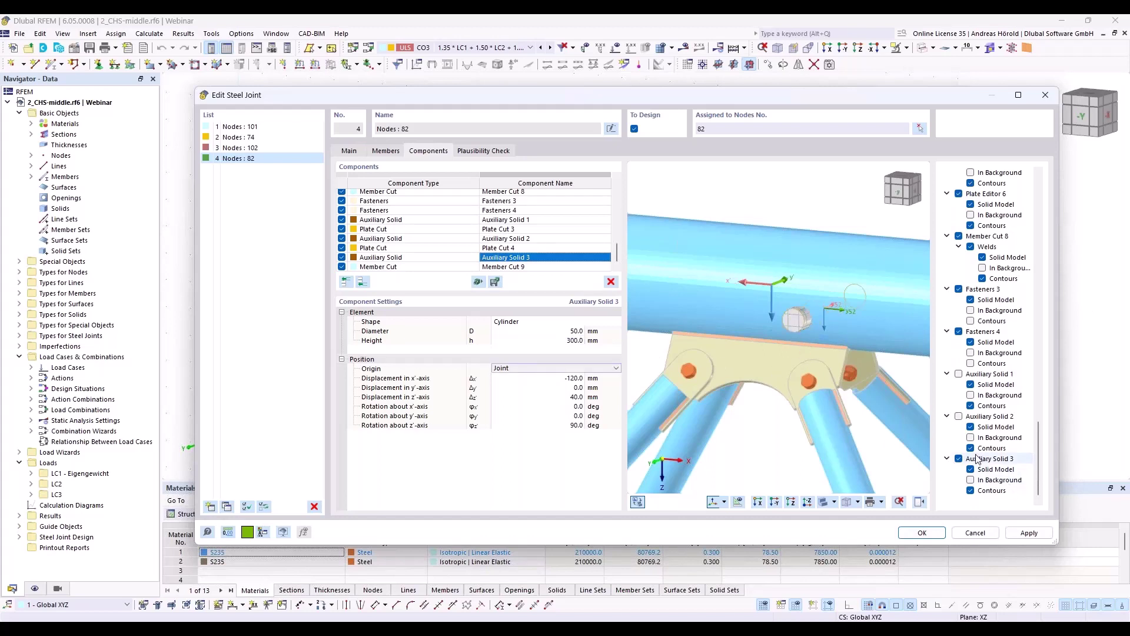
pyautogui.click(959, 459)
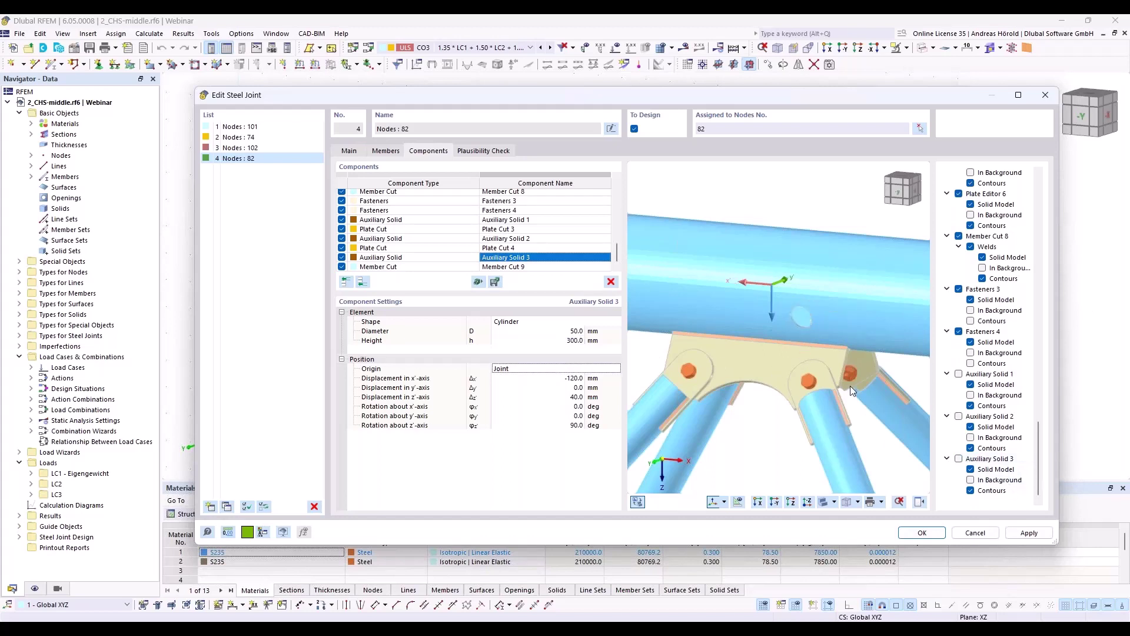
pyautogui.keyDown('ctrl'); pyautogui.moveTo(850, 386); pyautogui.dragTo(903, 361, button='middle'); pyautogui.keyUp('ctrl')
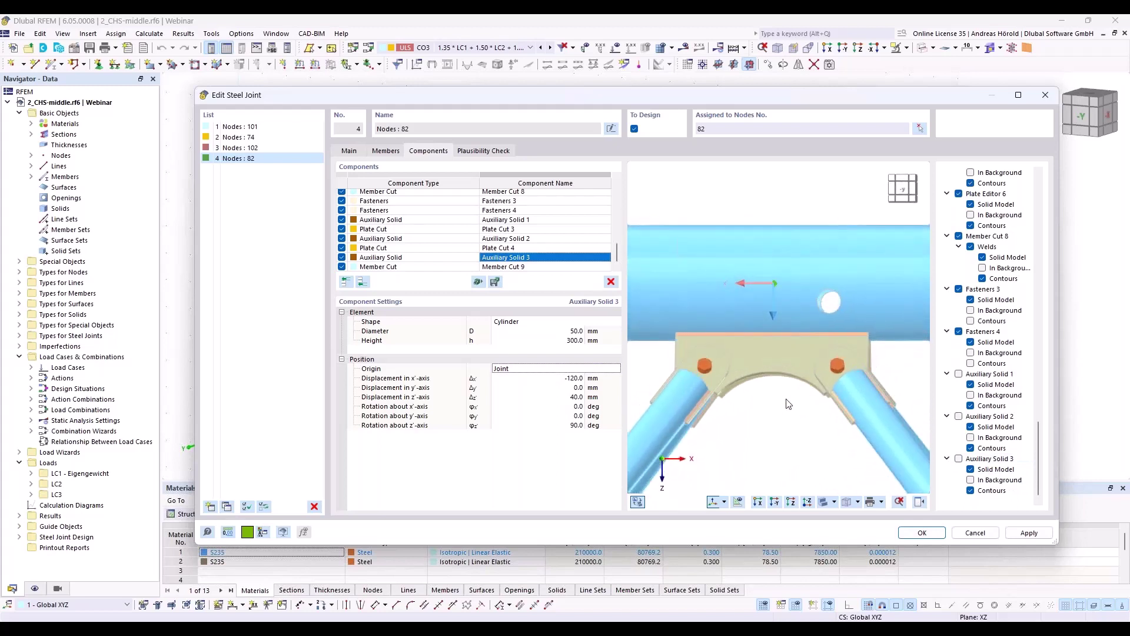
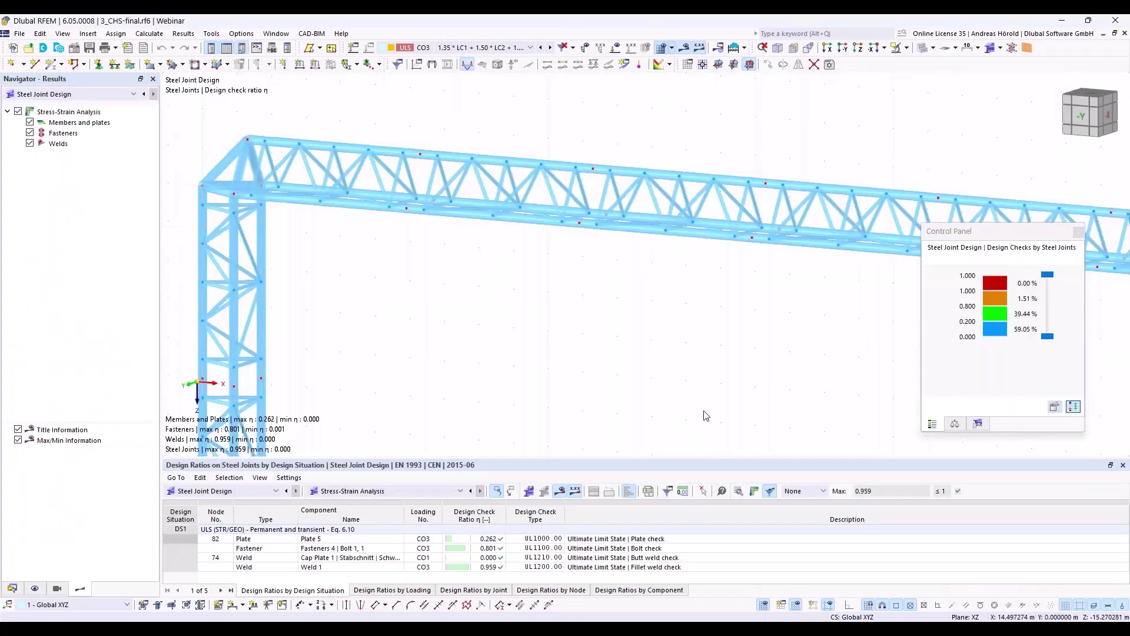
# - Display the steel joints in the truss as simplified joint models and examine the upper chord joint up close
pyautogui.scroll(-2, 706, 419)
pyautogui.moveTo(691, 404); pyautogui.dragTo(648, 398, button='middle')
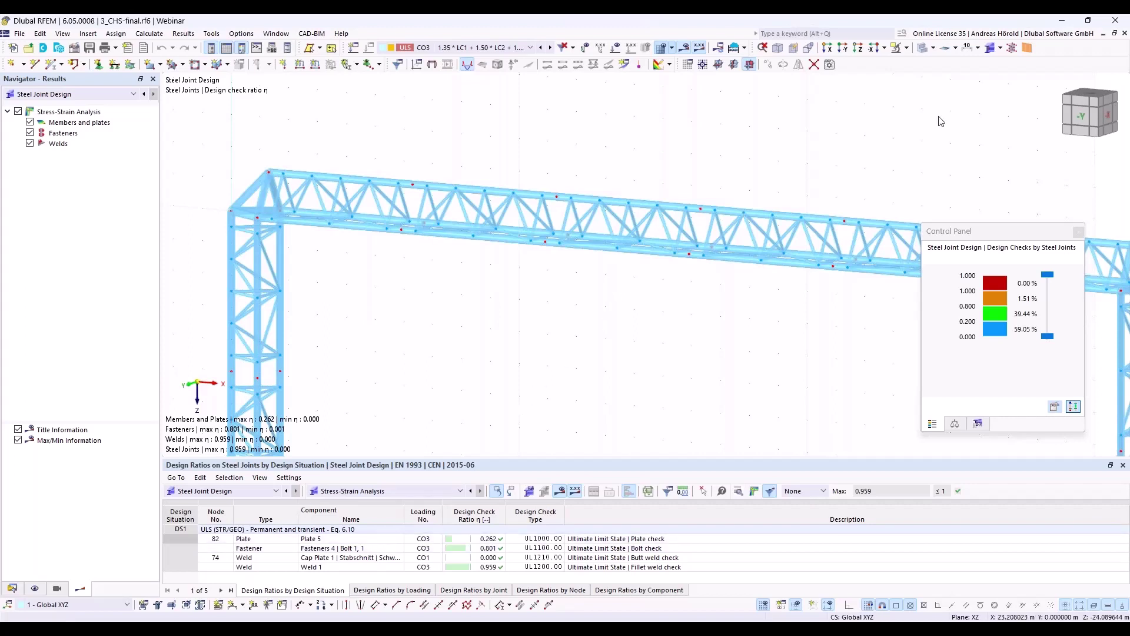
pyautogui.click(1000, 47)
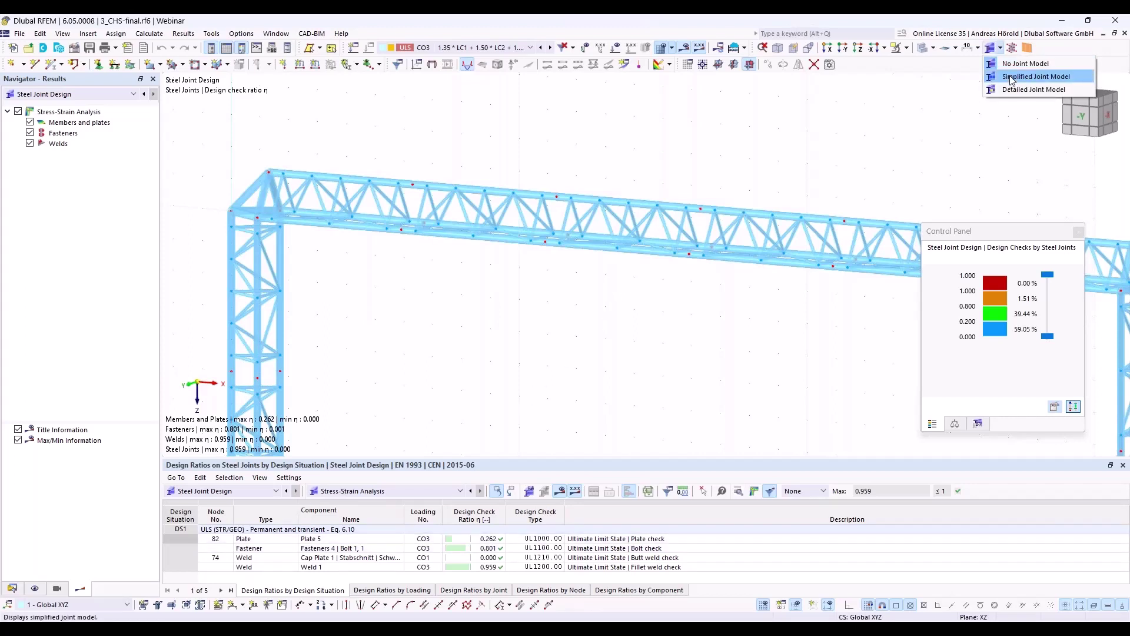
pyautogui.click(1012, 78)
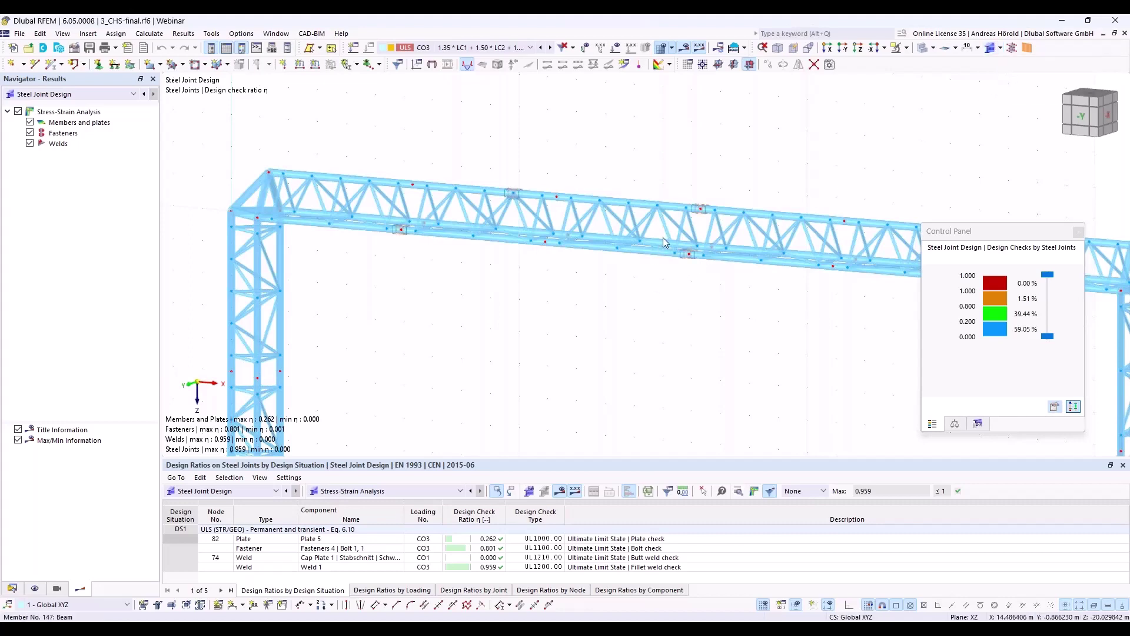
pyautogui.scroll(6, 665, 238)
pyautogui.scroll(5, 682, 239)
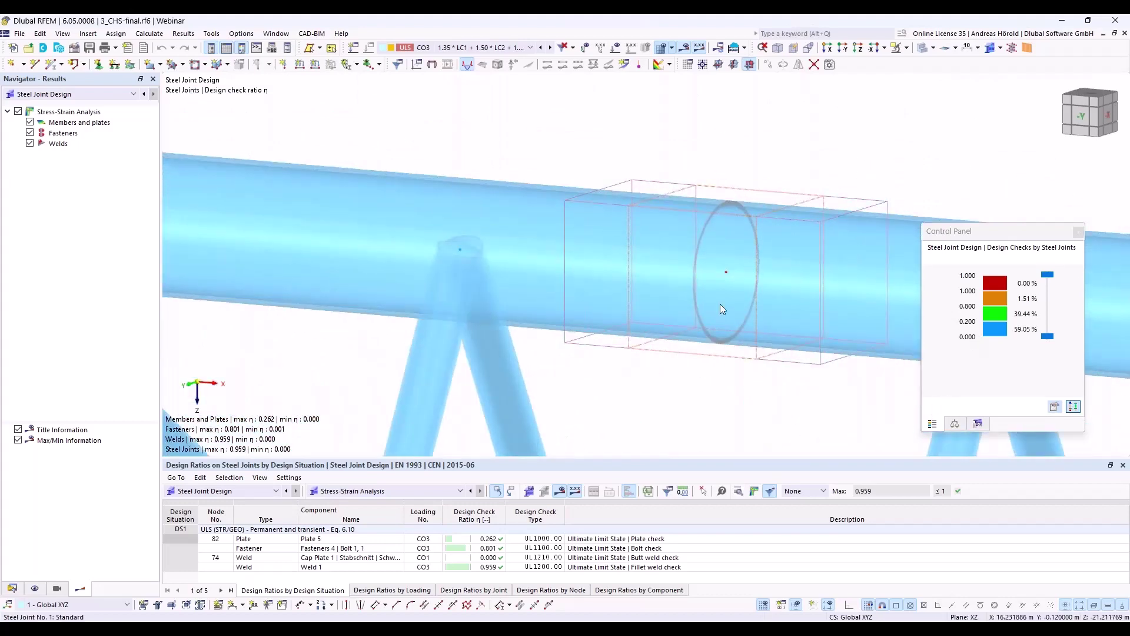
pyautogui.scroll(-4, 724, 306)
pyautogui.scroll(3, 788, 312)
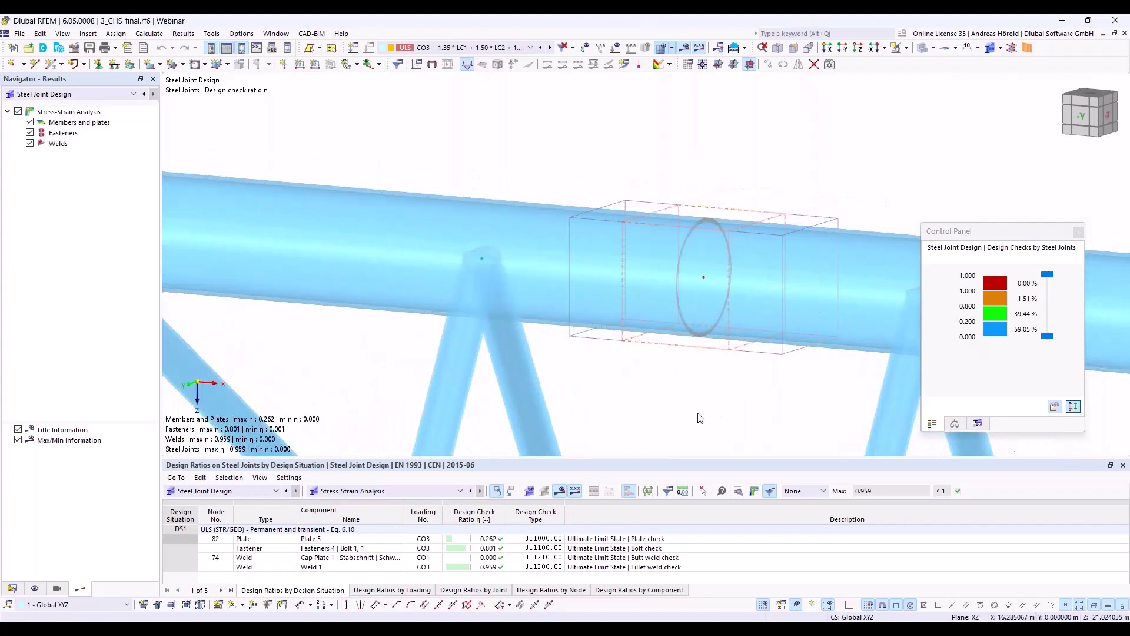
# - Switch the steel joint display in the truss to the detailed joint model
pyautogui.scroll(-5, 812, 306)
pyautogui.scroll(-5, 723, 281)
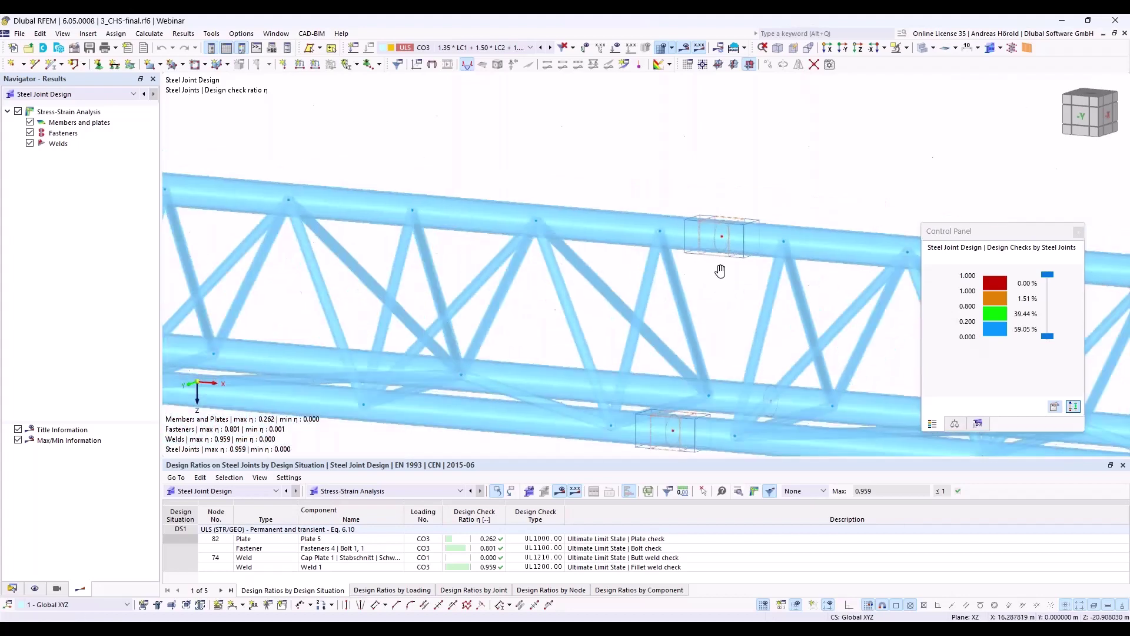
pyautogui.click(1011, 50)
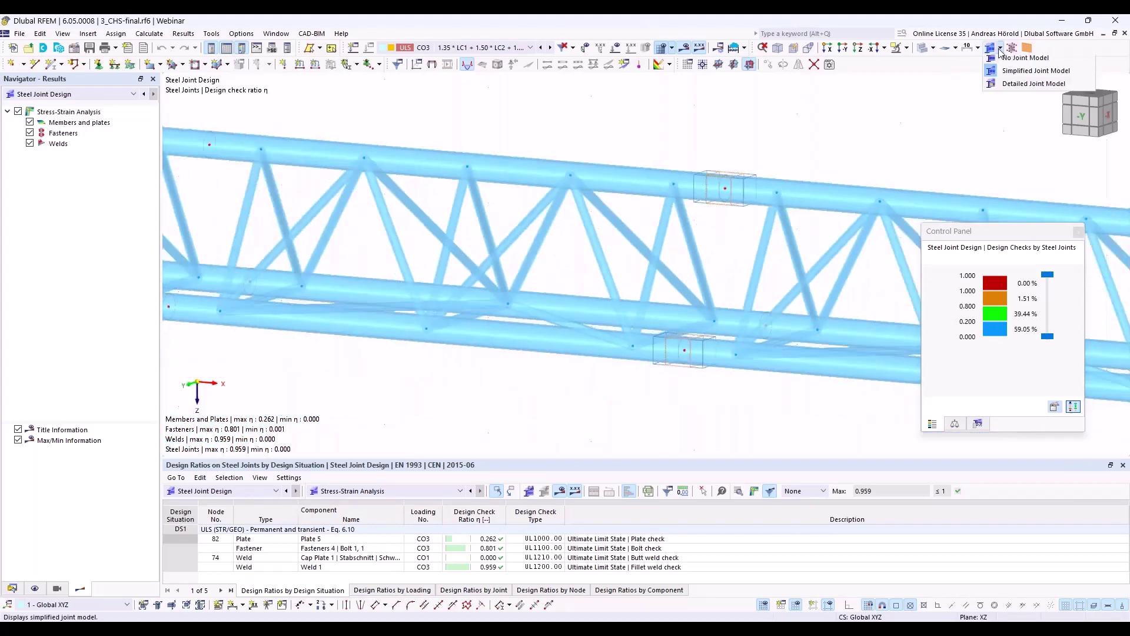
pyautogui.click(1013, 91)
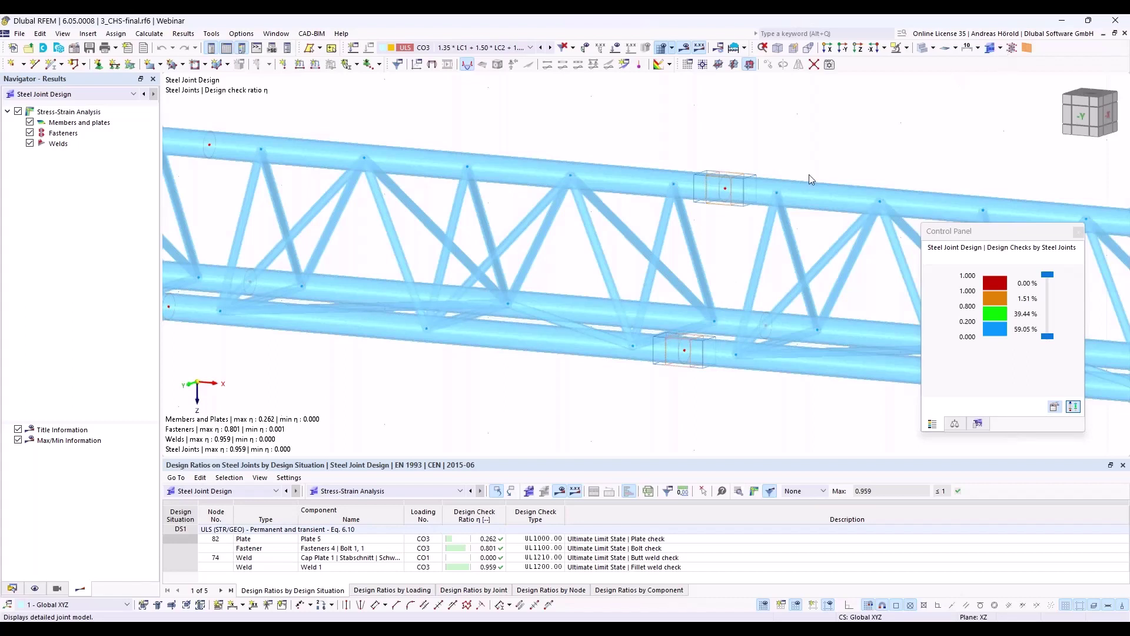
# - Examine the lower chord flange joint at node 102 in the detailed joint model, including its stiffeners, bolts and welds
pyautogui.click(1000, 48)
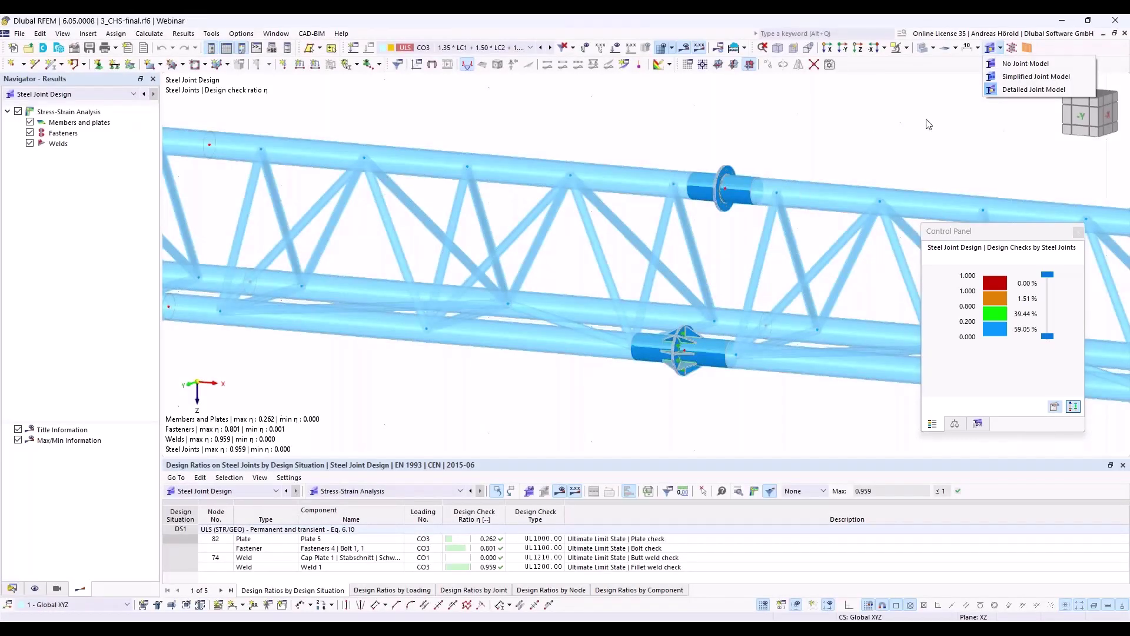
pyautogui.click(898, 129)
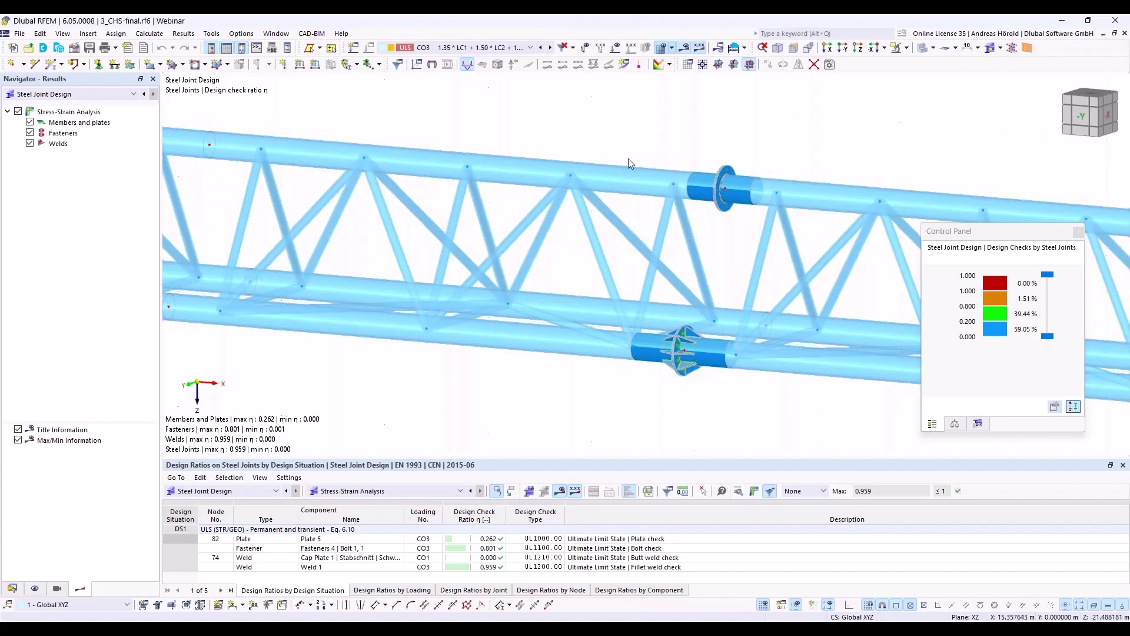
pyautogui.scroll(2, 686, 337)
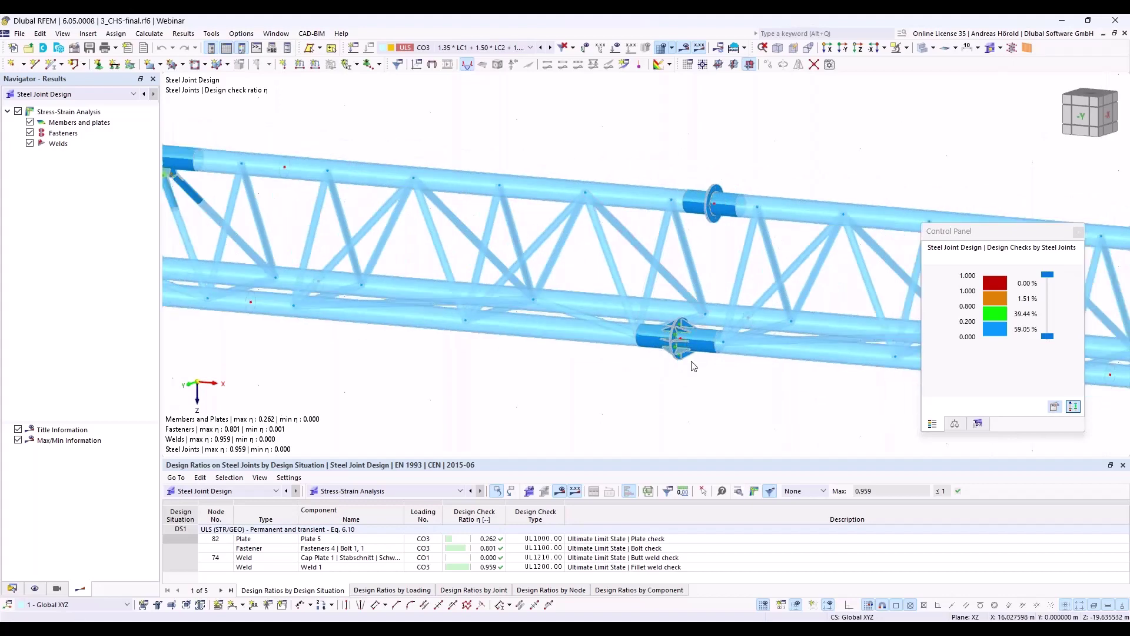
pyautogui.scroll(5, 672, 324)
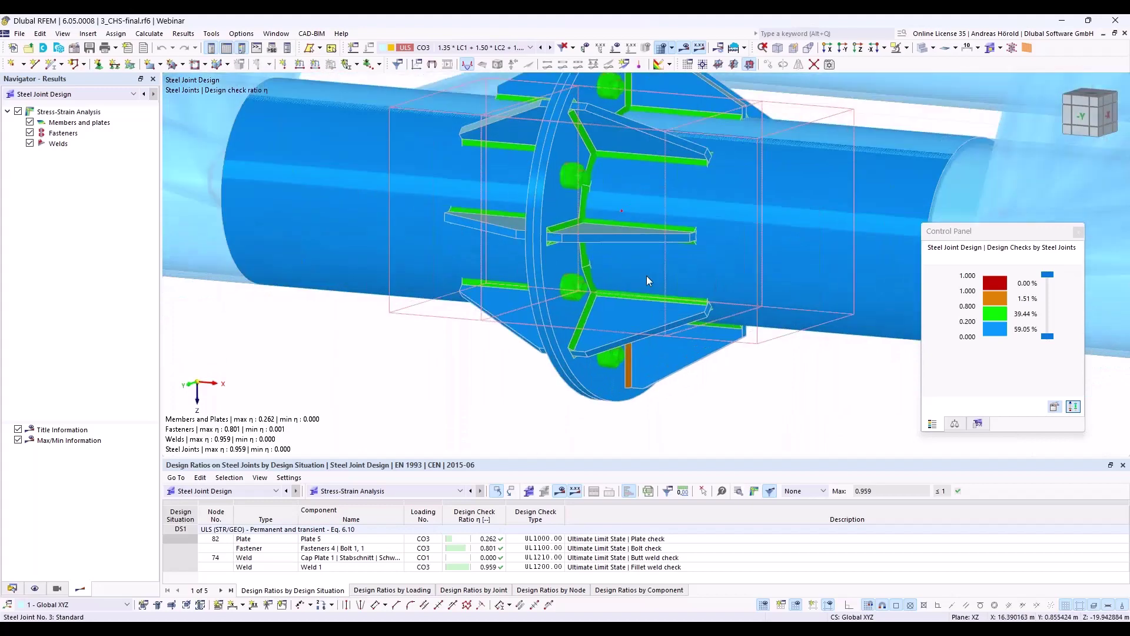
pyautogui.moveTo(679, 369); pyautogui.dragTo(658, 281, button='middle')
pyautogui.moveTo(631, 148); pyautogui.dragTo(662, 233, button='middle')
pyautogui.scroll(-2, 662, 233)
pyautogui.scroll(-2, 657, 197)
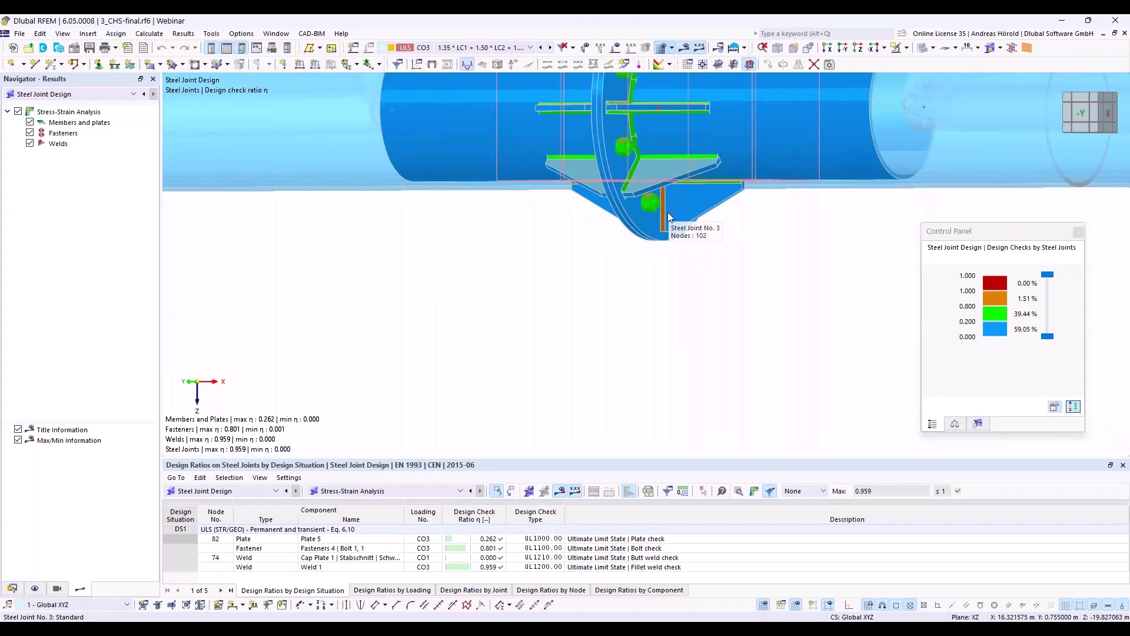
pyautogui.scroll(4, 662, 214)
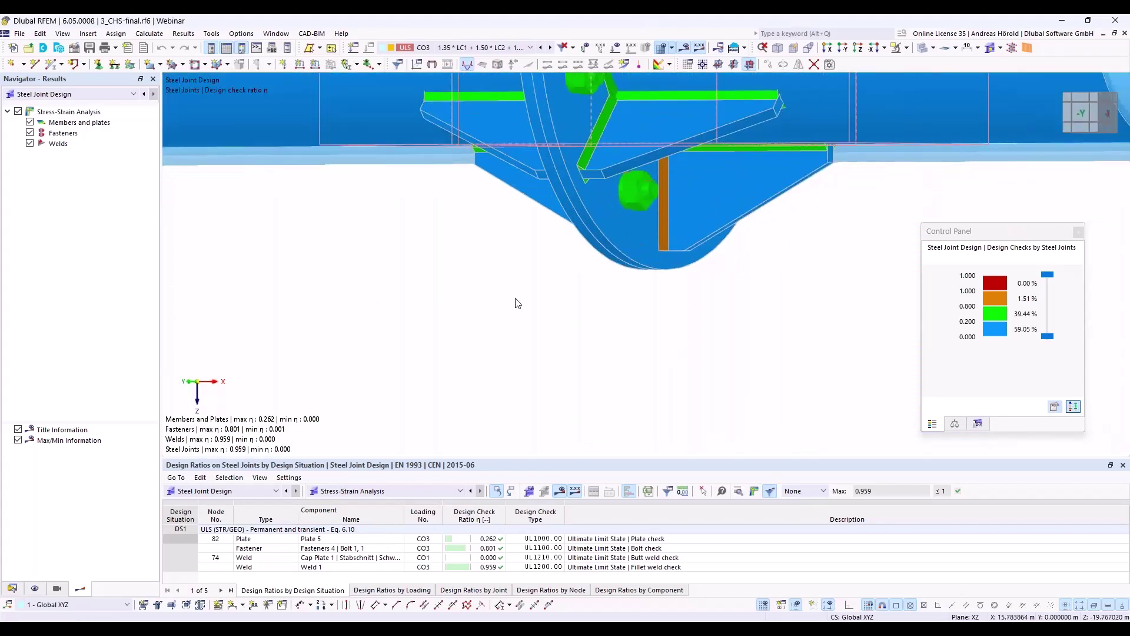
pyautogui.scroll(2, 516, 301)
pyautogui.scroll(-6, 489, 292)
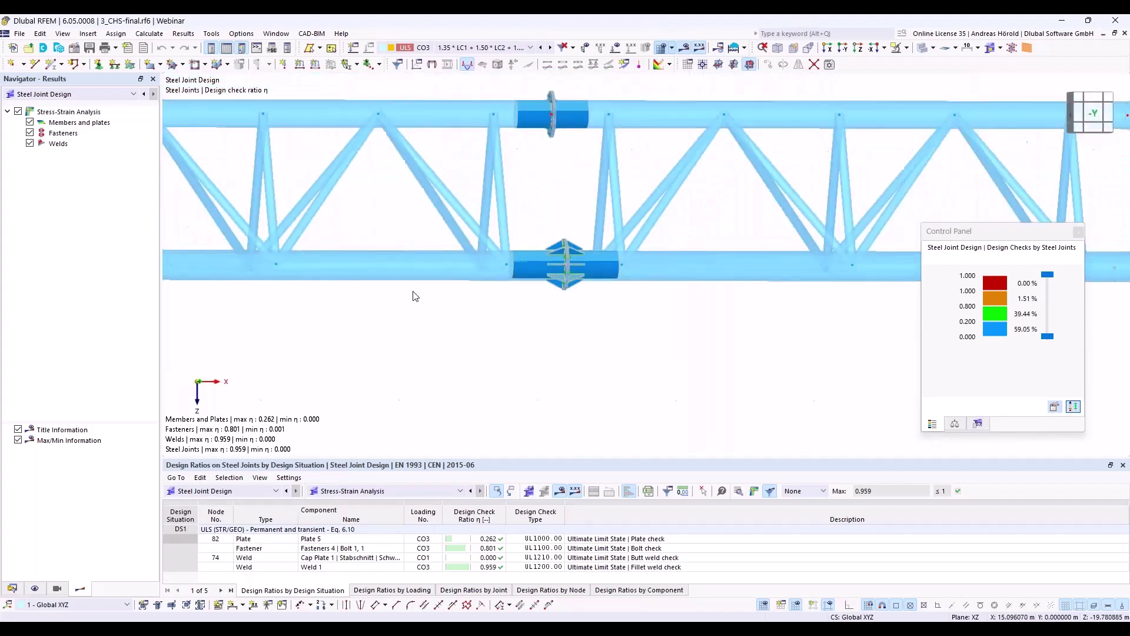
# - Examine the upper chord end-plate joint with its bolts and circumferential weld from the opposite side of the truss
pyautogui.moveTo(413, 293); pyautogui.dragTo(505, 292, button='middle')
pyautogui.keyDown('ctrl'); pyautogui.moveTo(528, 241); pyautogui.dragTo(628, 241, button='middle'); pyautogui.keyUp('ctrl')
pyautogui.scroll(6, 627, 241)
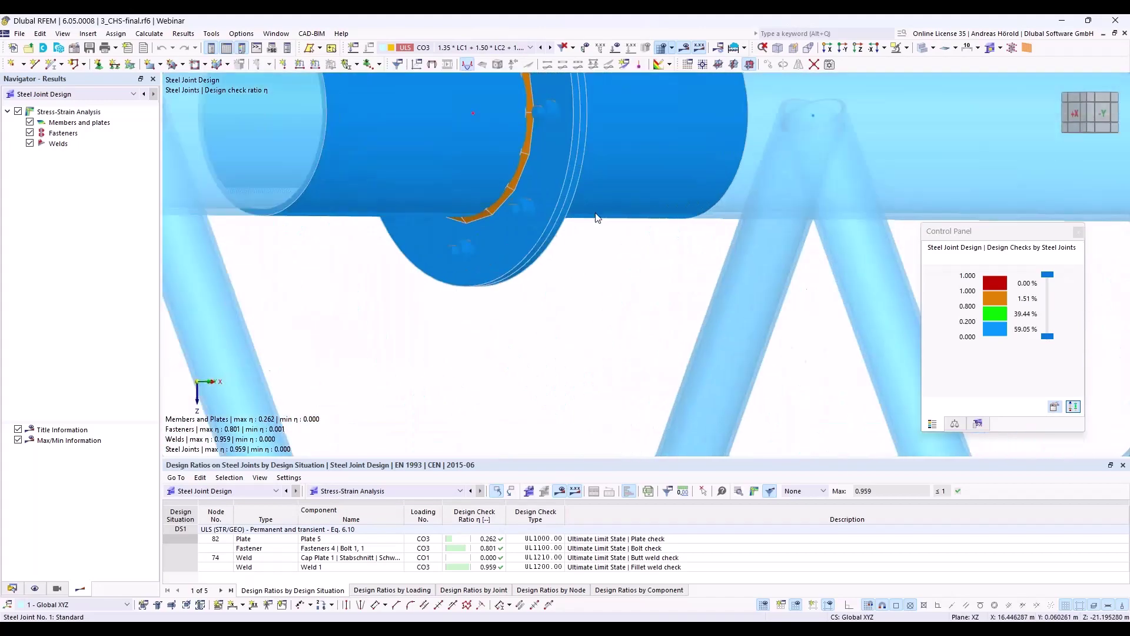
pyautogui.scroll(-5, 596, 305)
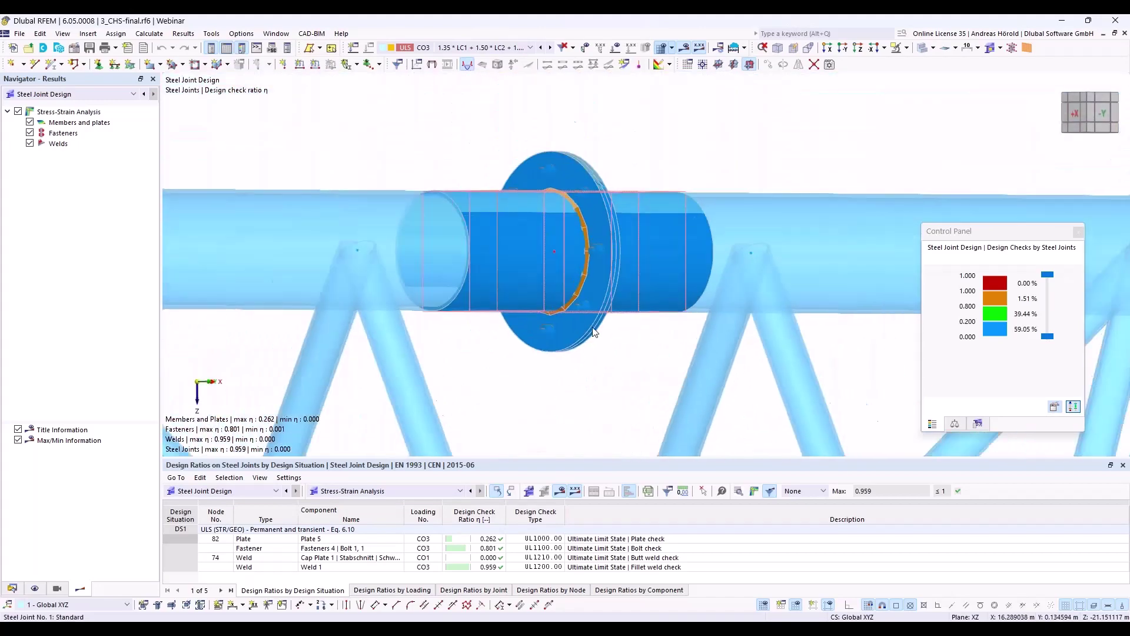
pyautogui.scroll(-5, 594, 331)
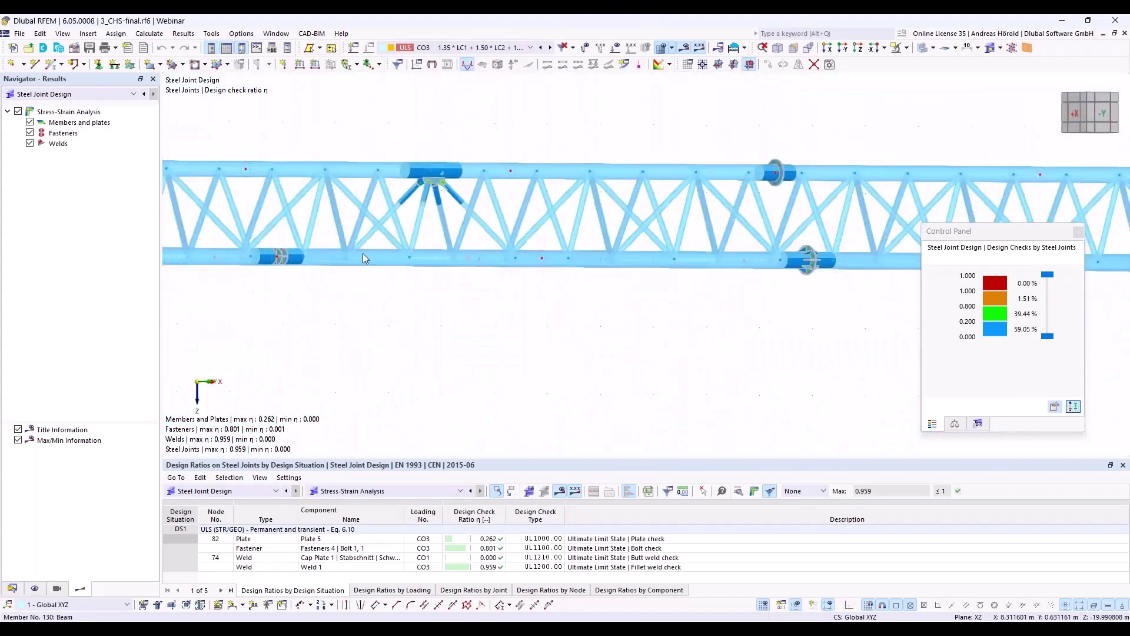
# - Examine the gusset plate joint with its diagonals on the upper chord and the bolted lower chord joint at node 74
pyautogui.scroll(7, 430, 186)
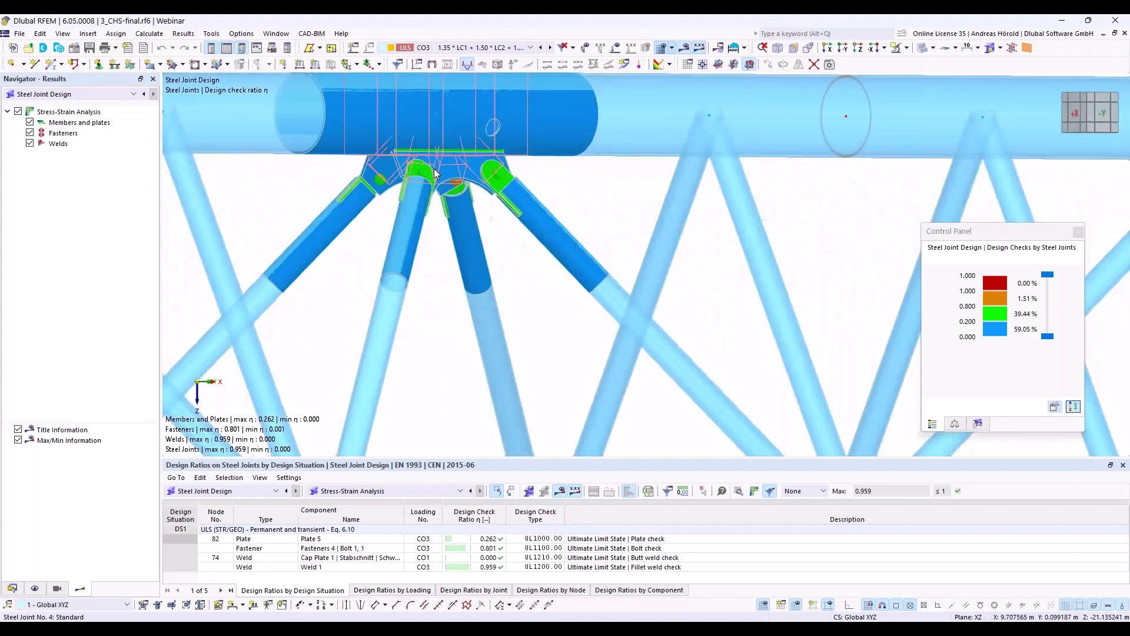
pyautogui.scroll(3, 435, 171)
pyautogui.keyDown('ctrl'); pyautogui.moveTo(668, 341); pyautogui.dragTo(613, 341, button='middle'); pyautogui.keyUp('ctrl')
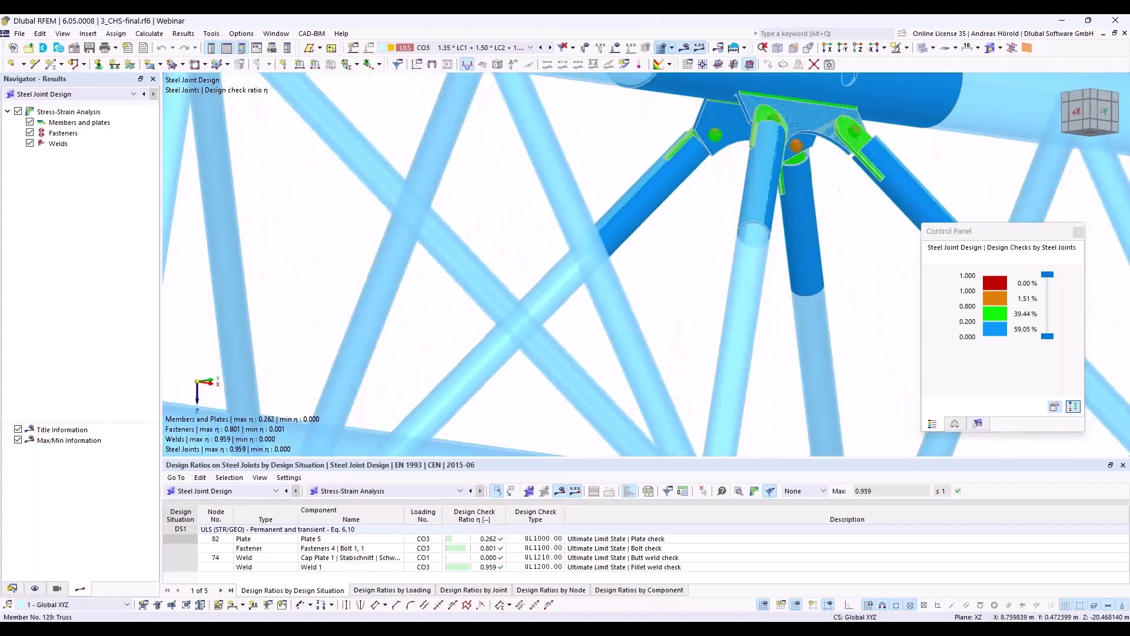
pyautogui.scroll(-2, 614, 342)
pyautogui.scroll(-2, 614, 343)
pyautogui.scroll(3, 398, 368)
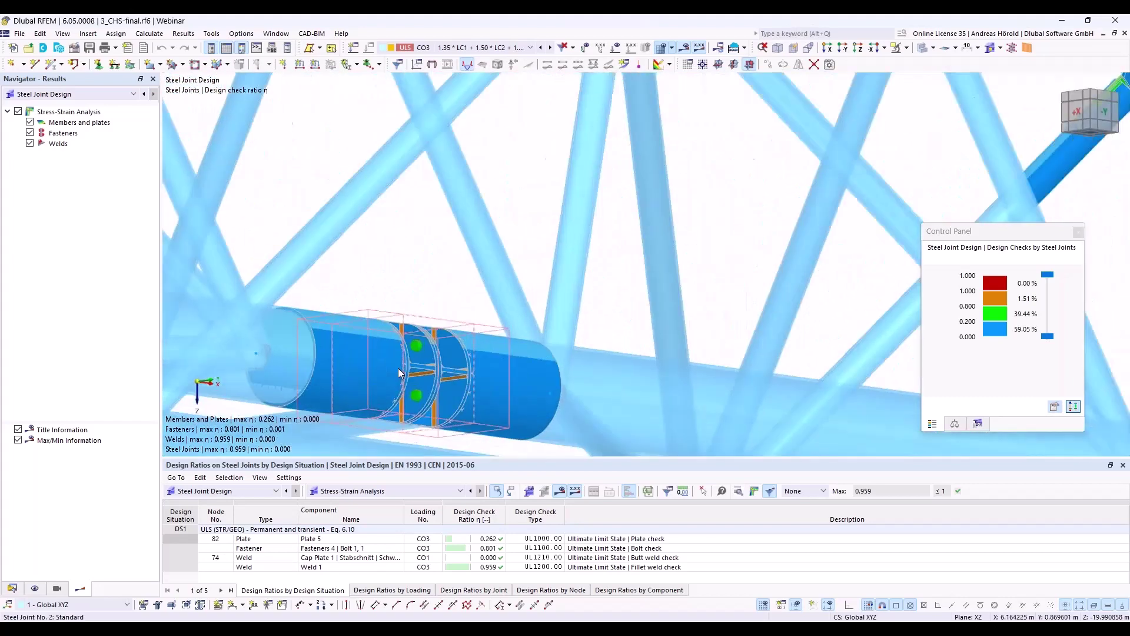
pyautogui.scroll(-2, 398, 369)
pyautogui.scroll(-1, 398, 368)
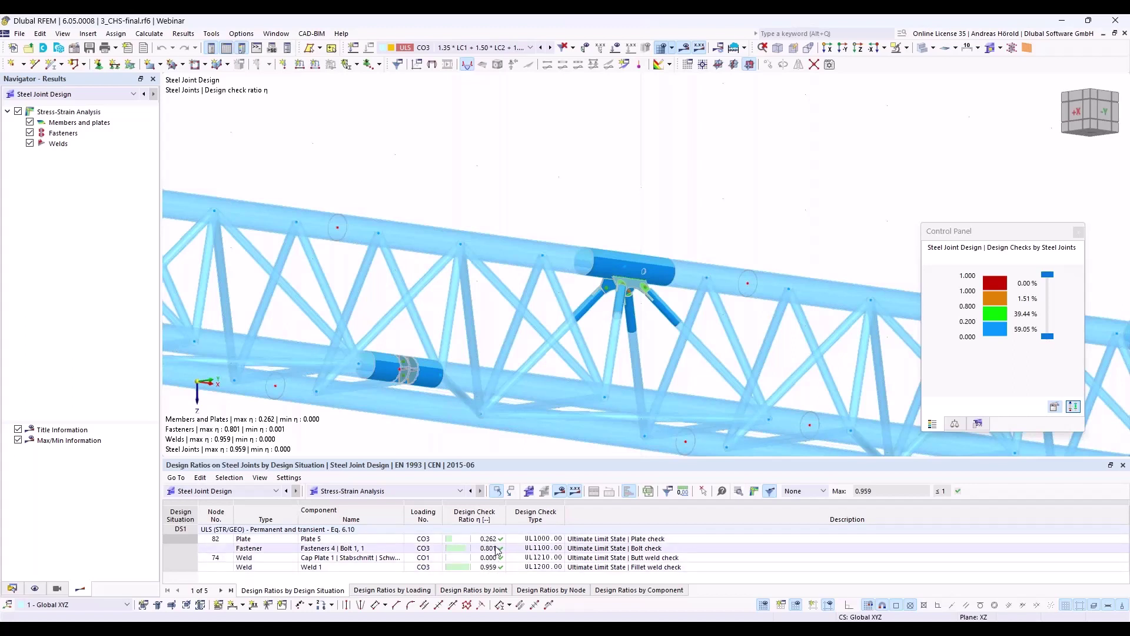
# - List the steel joint design ratios by loading, enlarge the results table and review load combinations CO1 to CO4
pyautogui.click(394, 589)
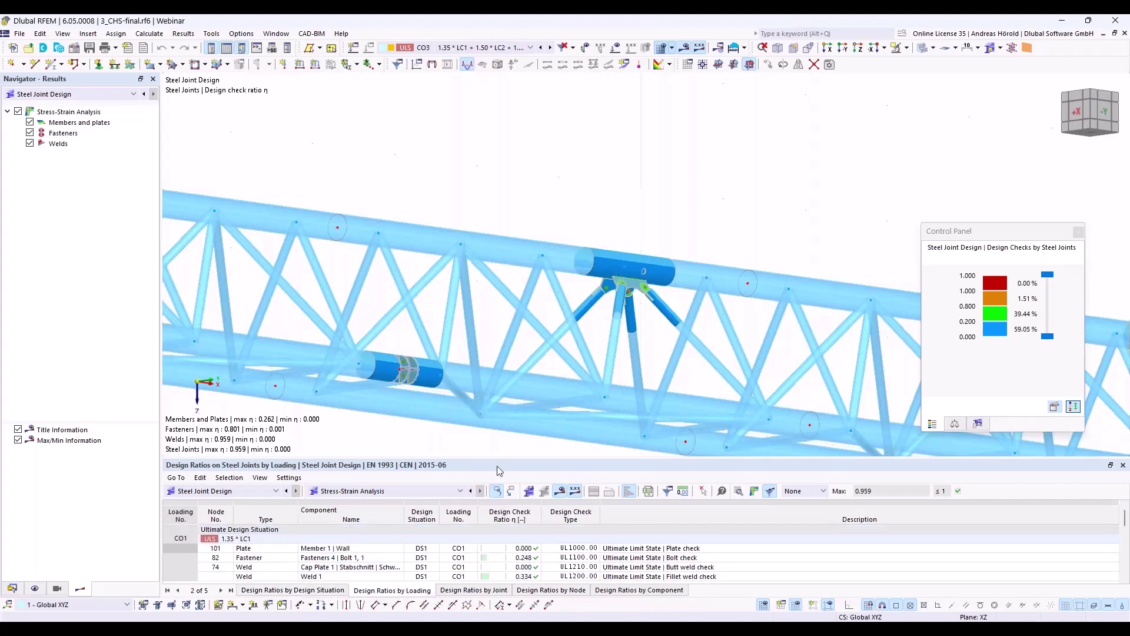
pyautogui.moveTo(499, 458); pyautogui.dragTo(502, 386)
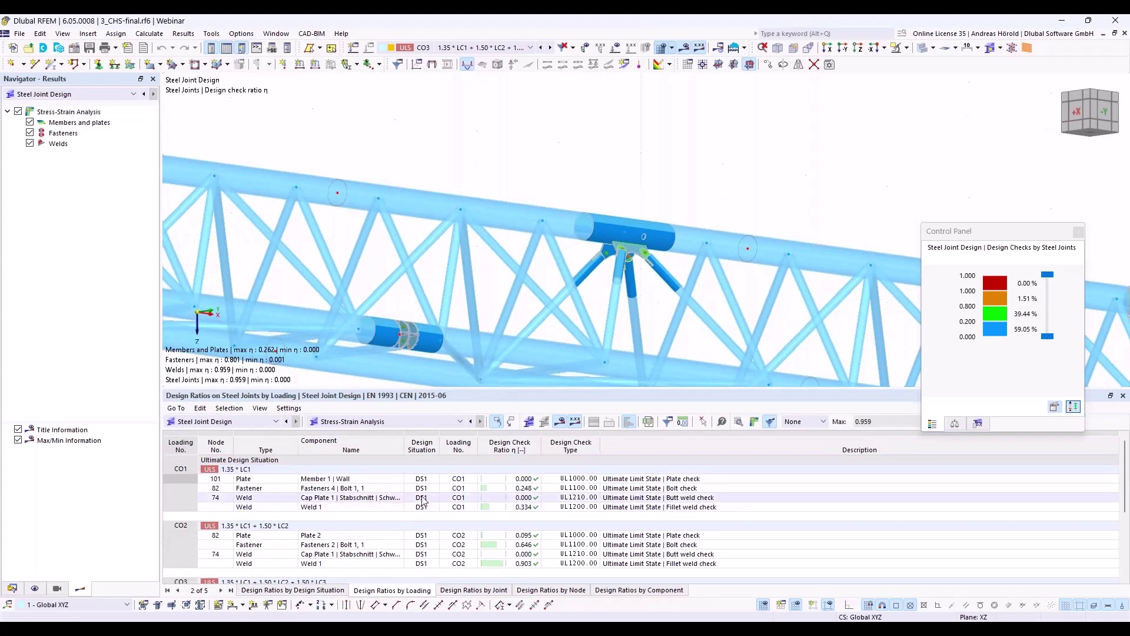
pyautogui.scroll(-3, 423, 500)
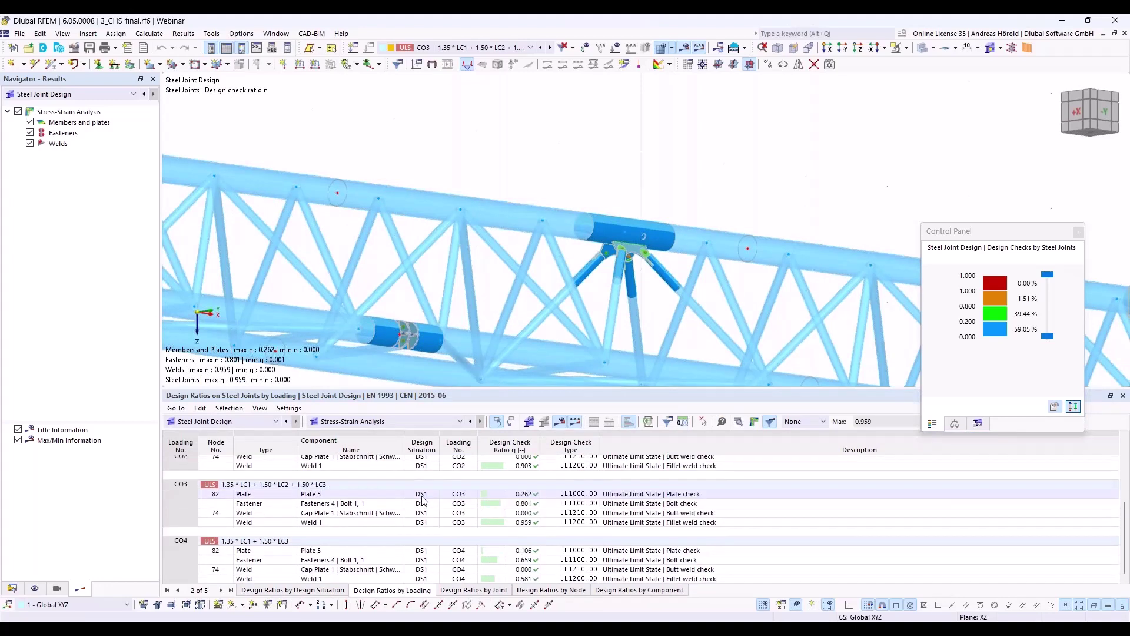
pyautogui.scroll(3, 406, 504)
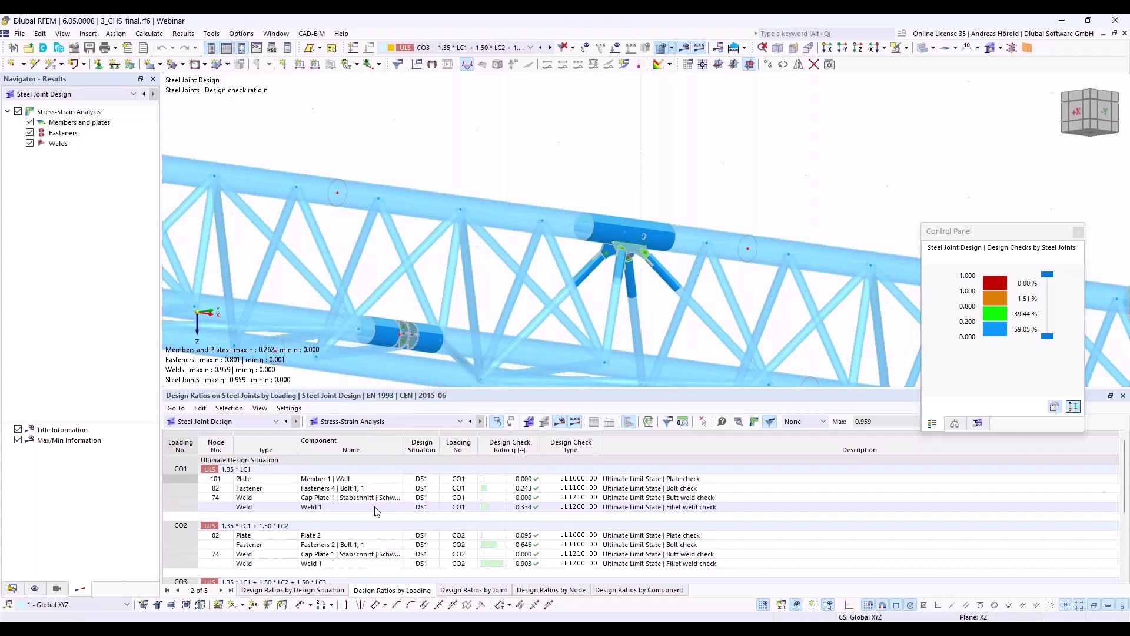
# - List the design ratios by joint and review the plate, fastener and weld checks of the individual joints
pyautogui.click(463, 590)
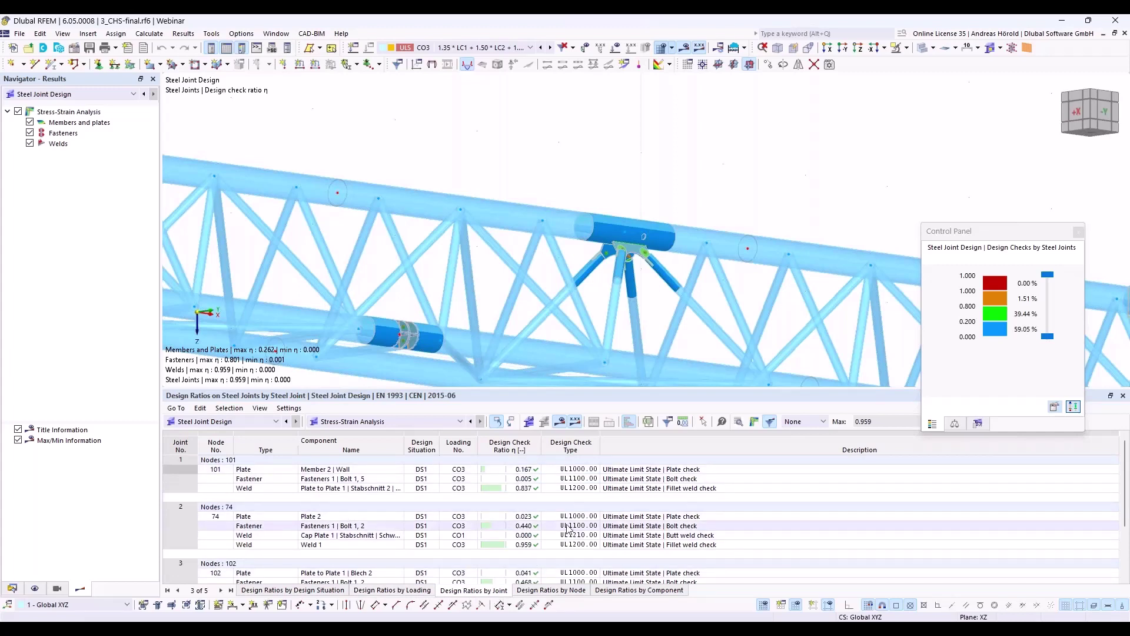
pyautogui.click(522, 489)
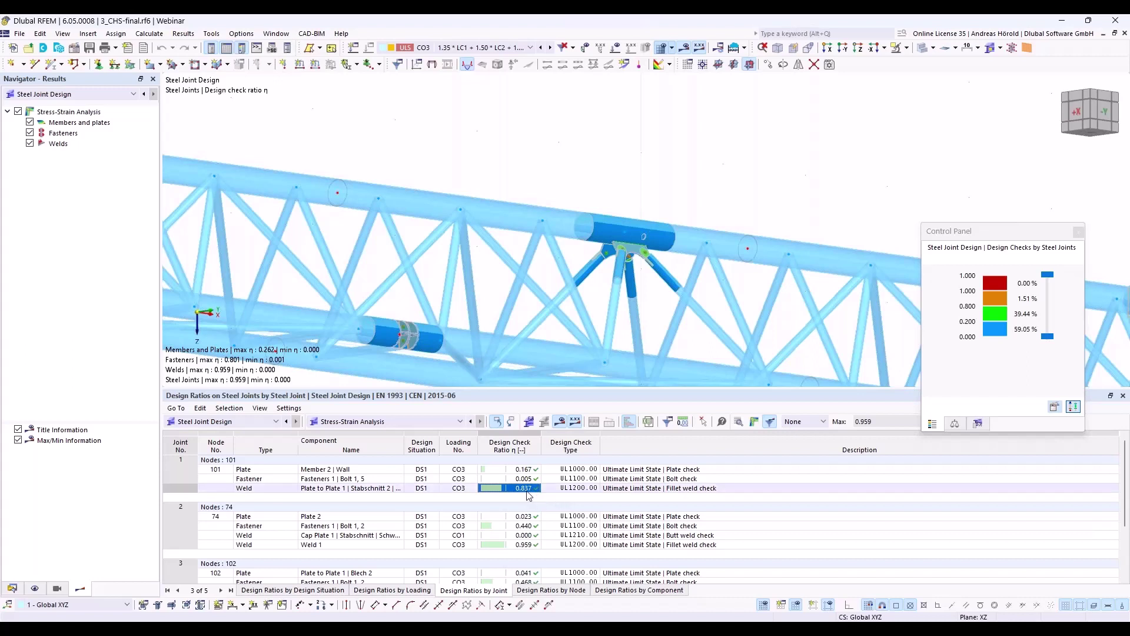
pyautogui.scroll(-1, 548, 528)
pyautogui.scroll(-1, 548, 528)
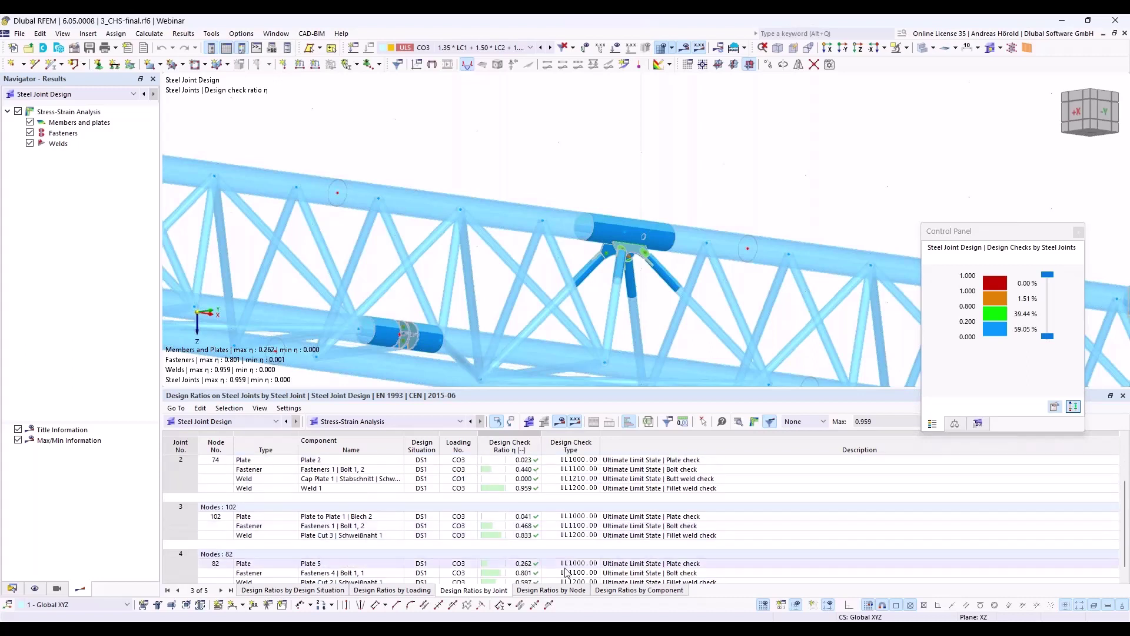
# - Review the design check details of Fasteners 1 | Bolt 1, 2 at node 102, covering shear, bearing, tension and punching resistance
pyautogui.click(519, 526)
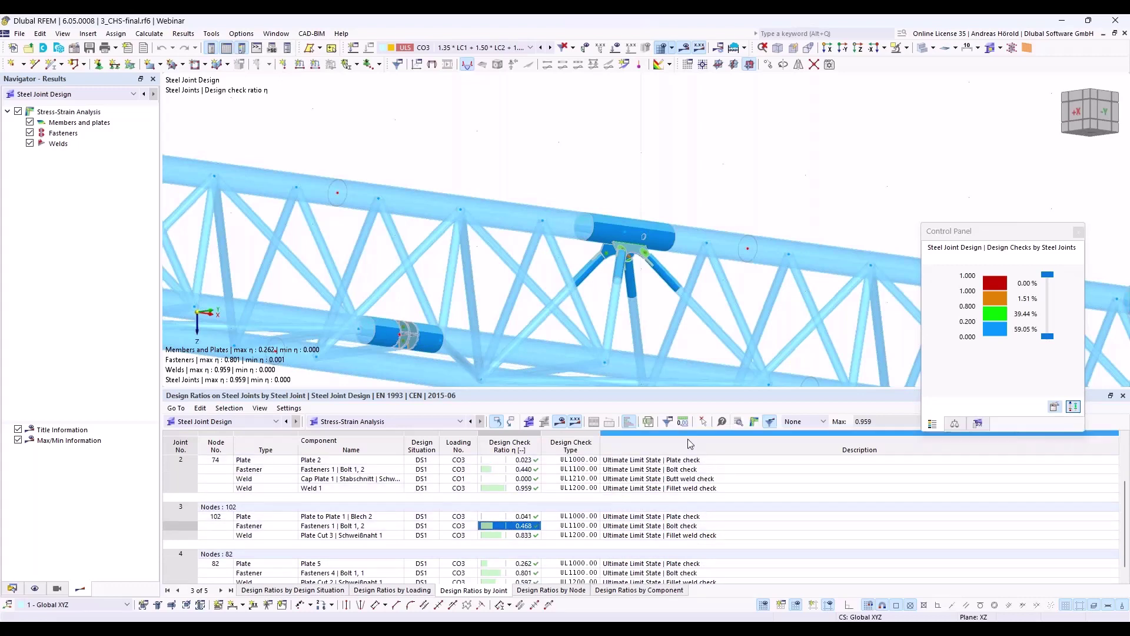
pyautogui.click(739, 424)
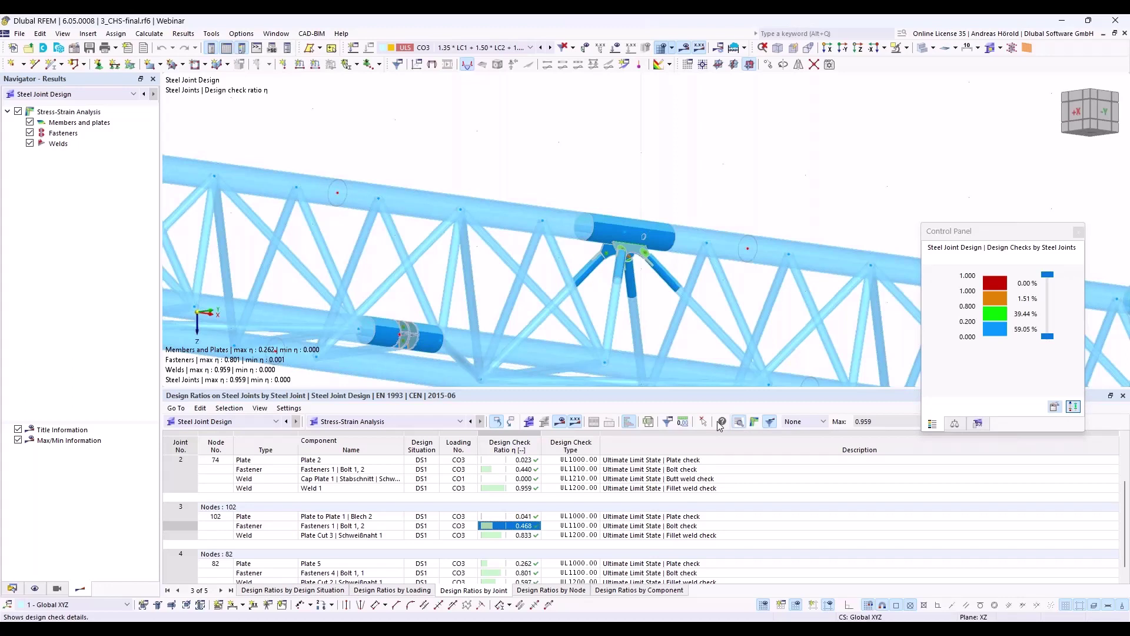
pyautogui.click(721, 422)
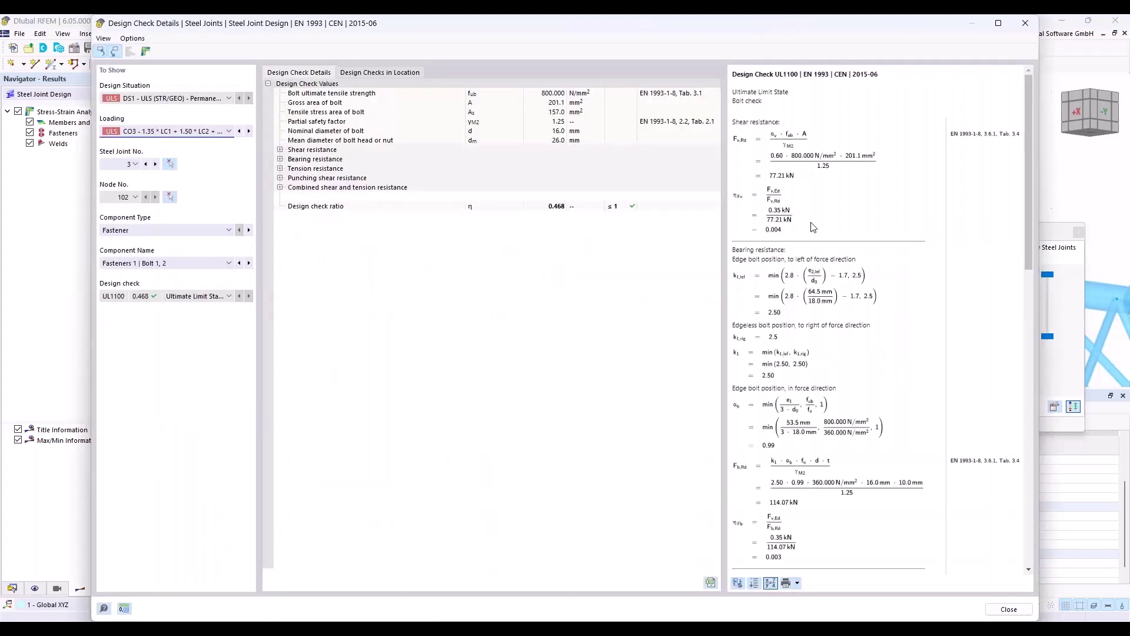
pyautogui.scroll(-3, 827, 361)
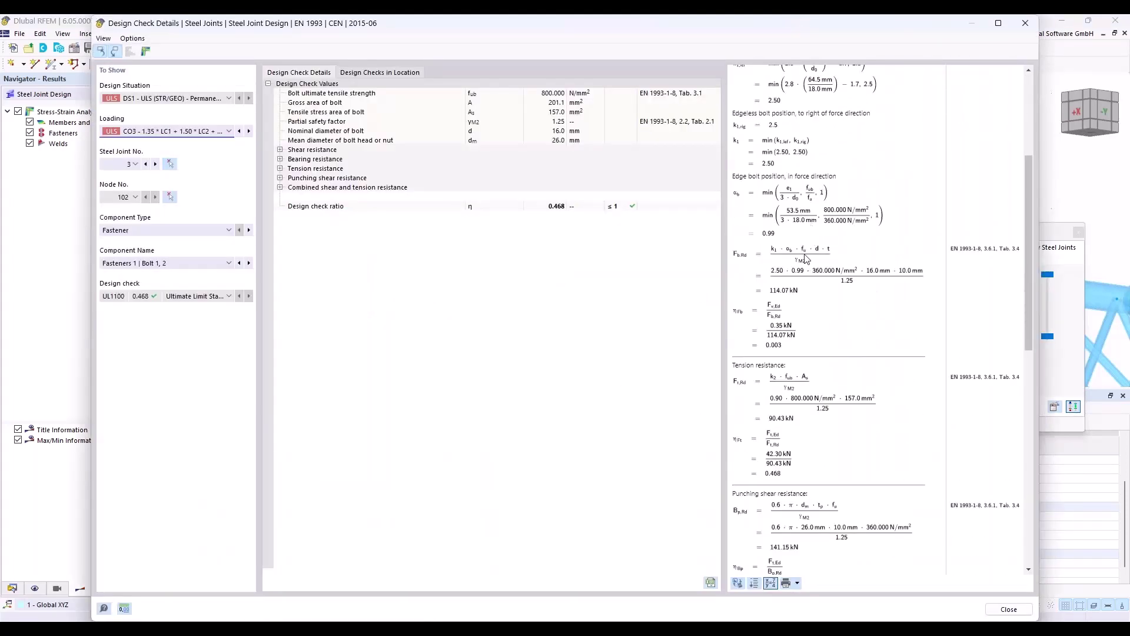
pyautogui.scroll(-2, 806, 259)
pyautogui.scroll(3, 824, 268)
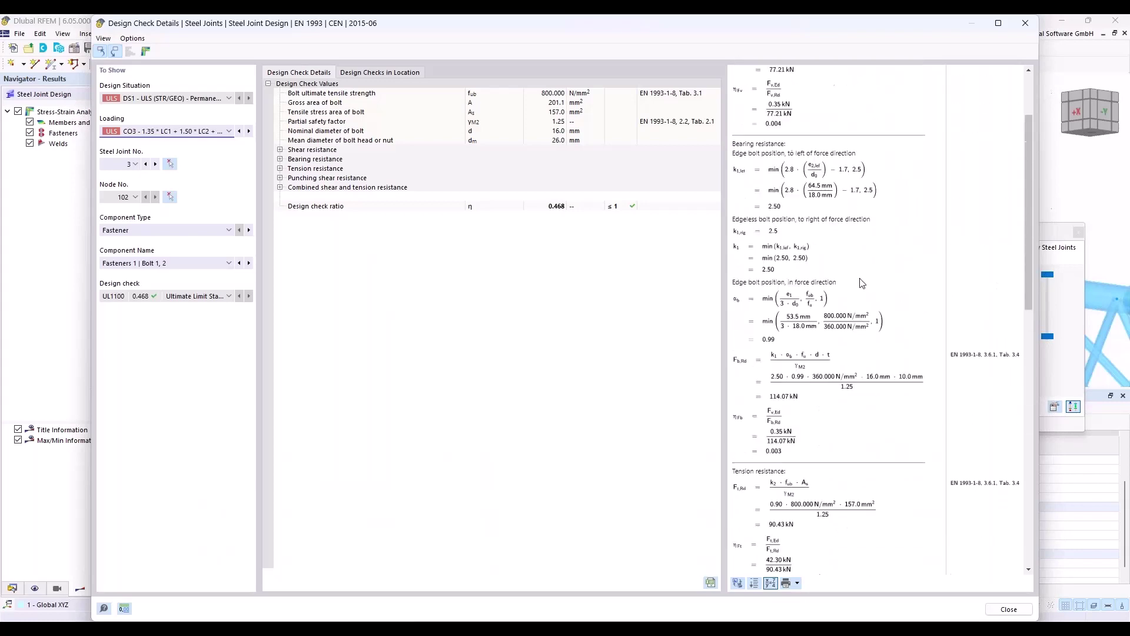
pyautogui.scroll(-5, 948, 420)
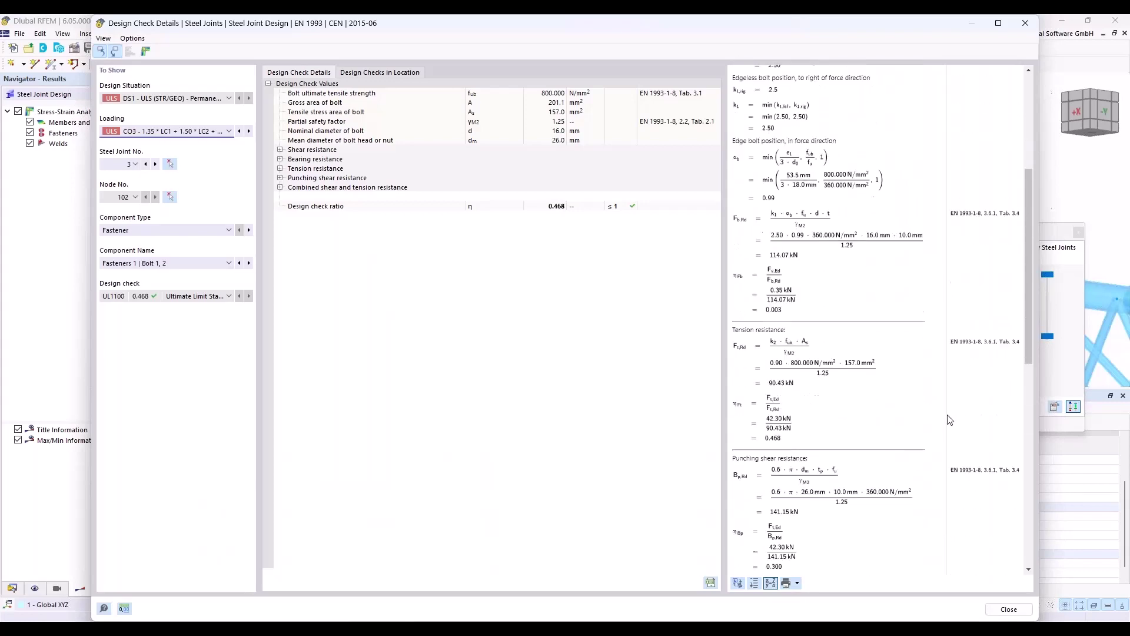
pyautogui.scroll(3, 947, 420)
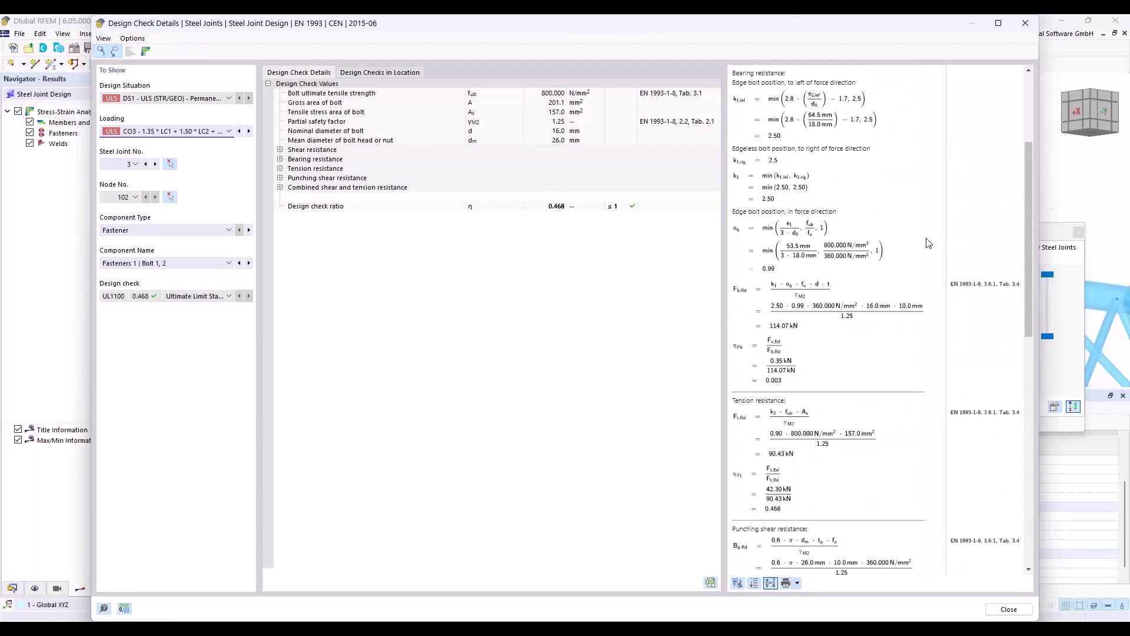
pyautogui.click(1026, 23)
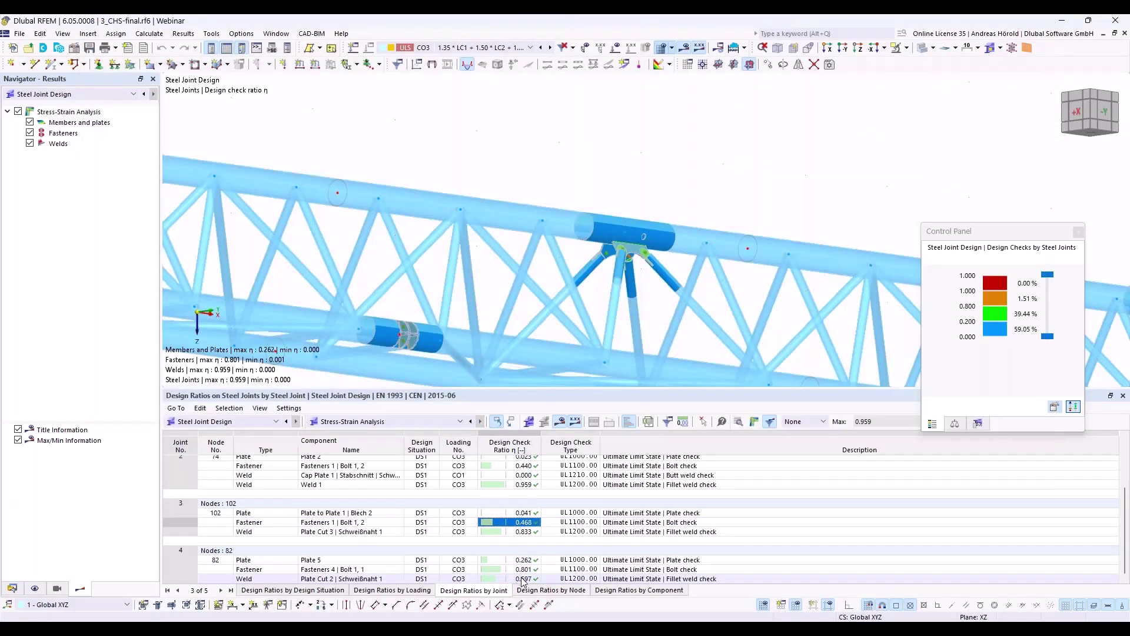
# - Review the fillet weld design check details of Plate Cut 2 | Schweißnaht 1 at node 82
pyautogui.click(522, 579)
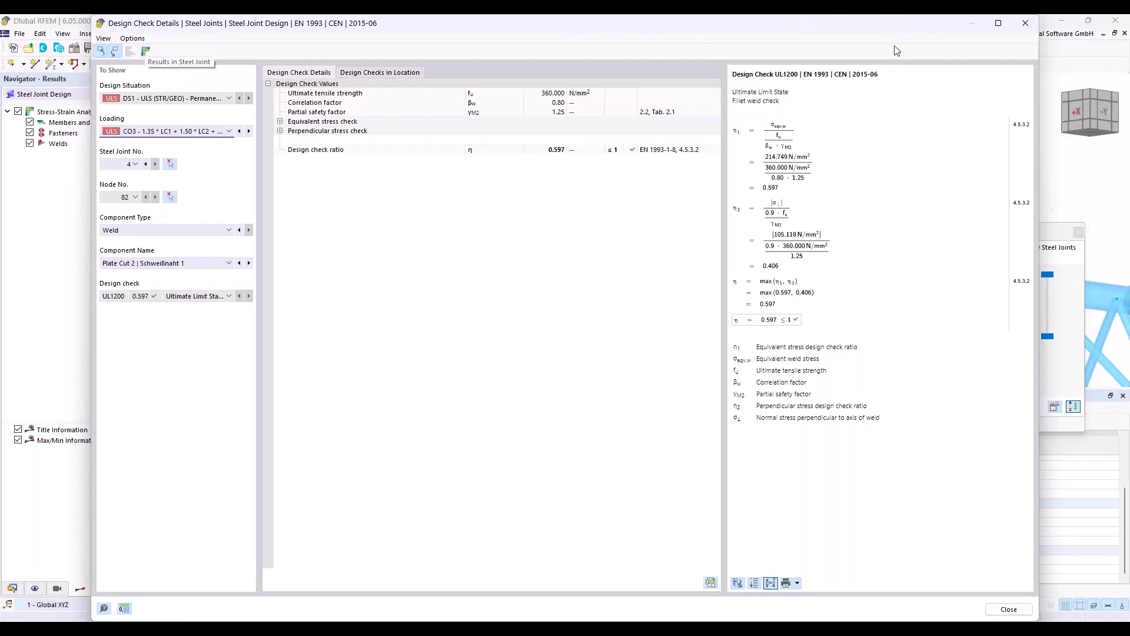
pyautogui.click(1024, 24)
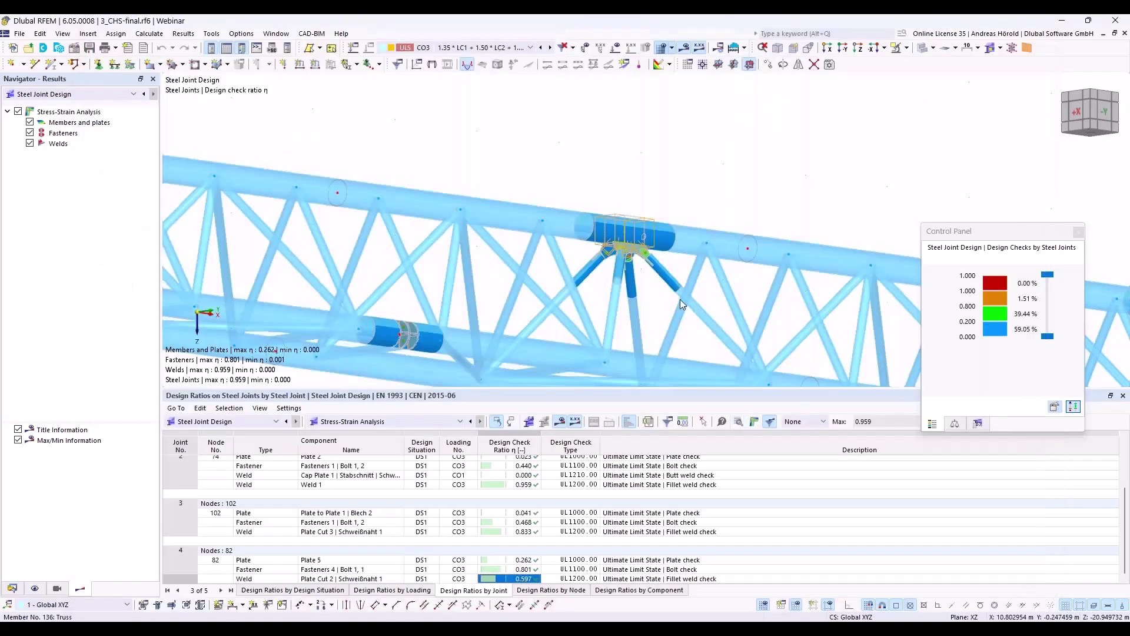
# - Open the results in steel joint for node 82 and isolate the Plate Cut 2 weld, followed by Fasteners 4 | Bolt 1, 1
pyautogui.click(755, 422)
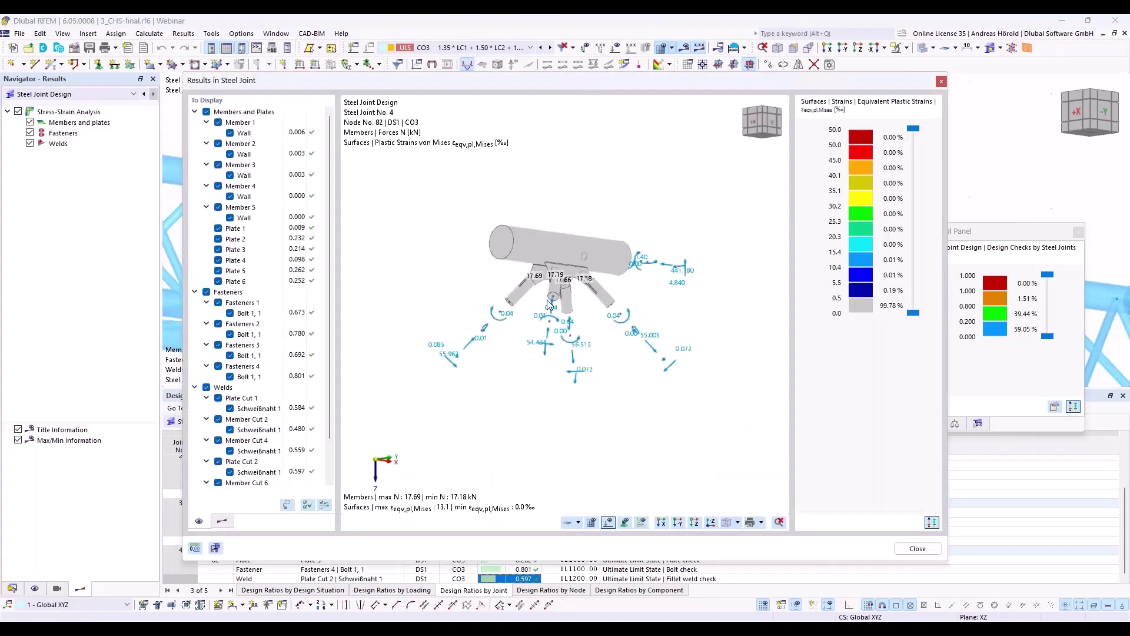
pyautogui.moveTo(529, 89); pyautogui.dragTo(505, 57)
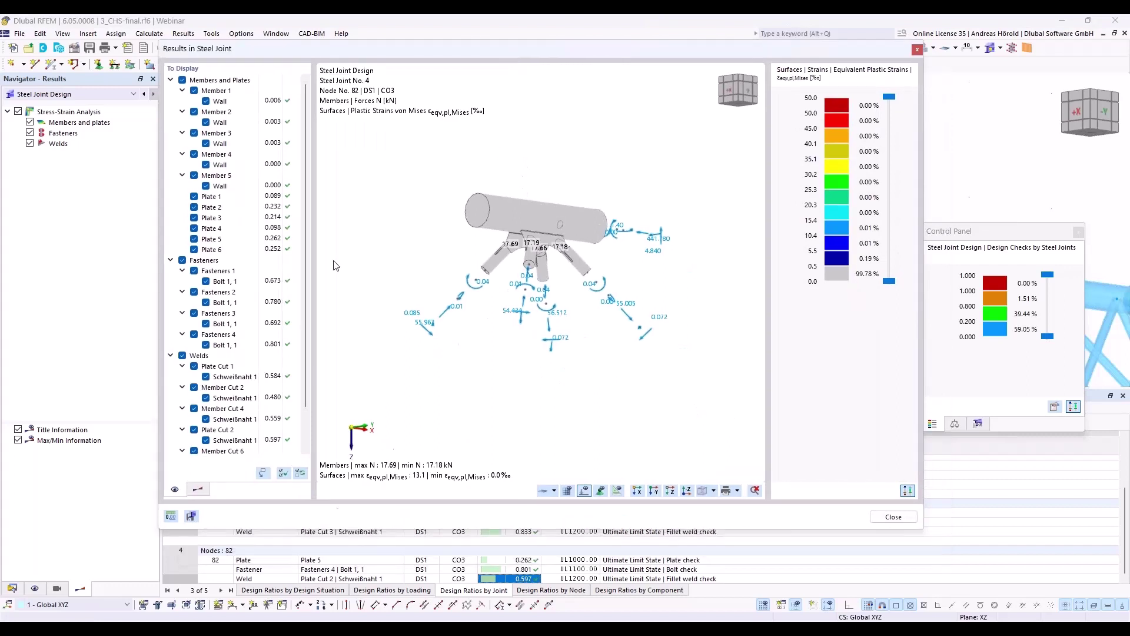
pyautogui.click(263, 473)
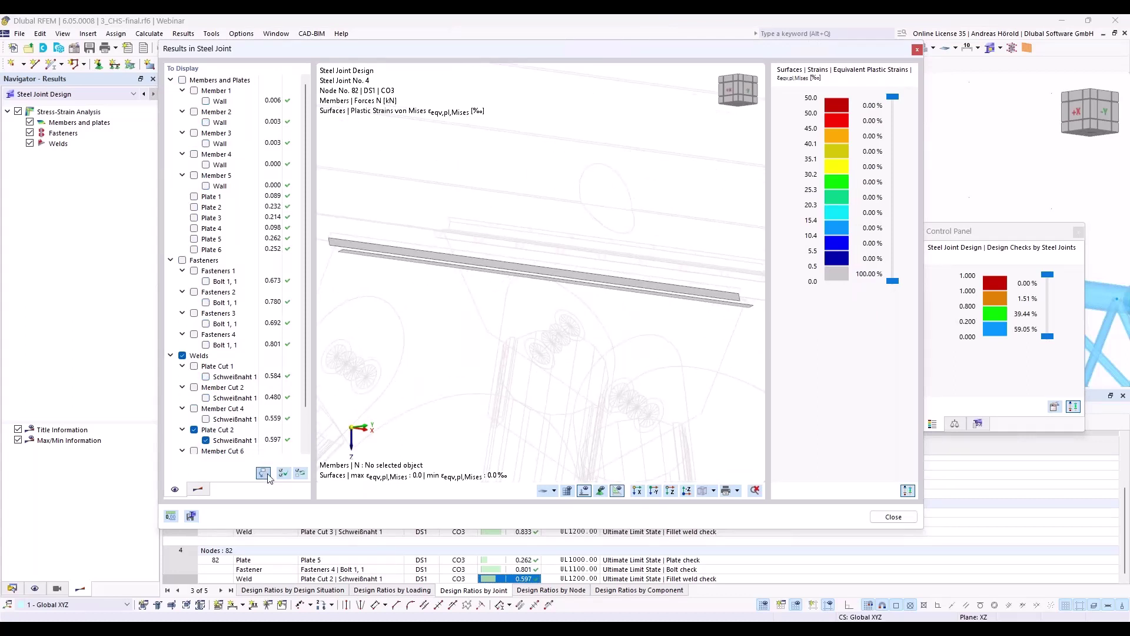
pyautogui.click(519, 569)
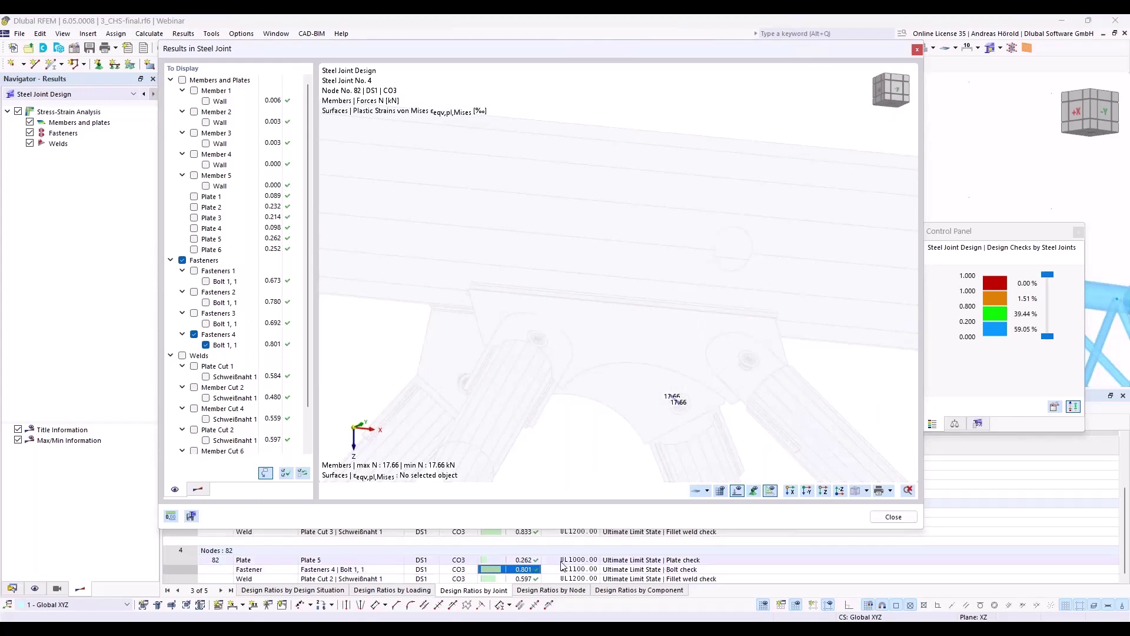
# - Isolate Plate 5 at node 82 in the steel joint results, followed by the Plate Cut 3 weld at node 102
pyautogui.click(529, 559)
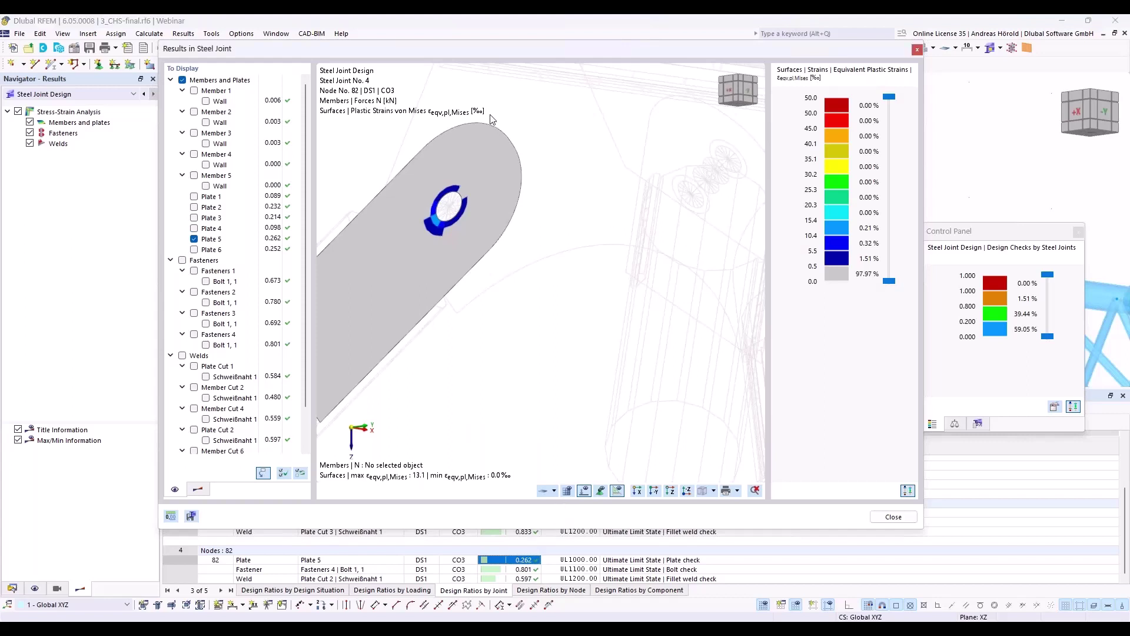
pyautogui.moveTo(479, 48); pyautogui.dragTo(389, 27)
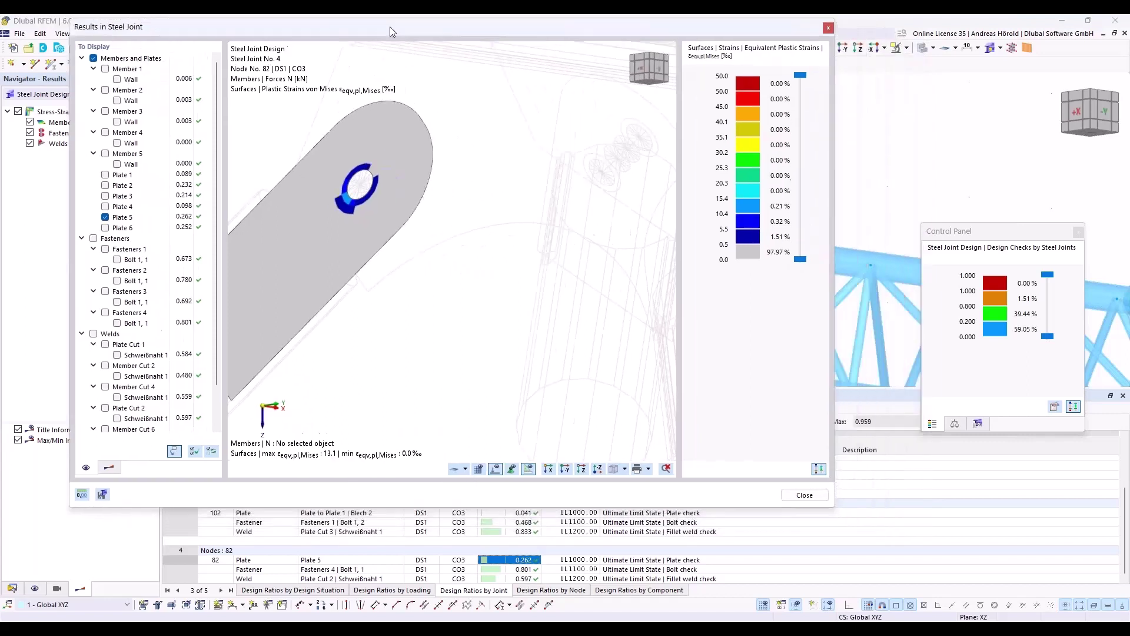
pyautogui.click(514, 534)
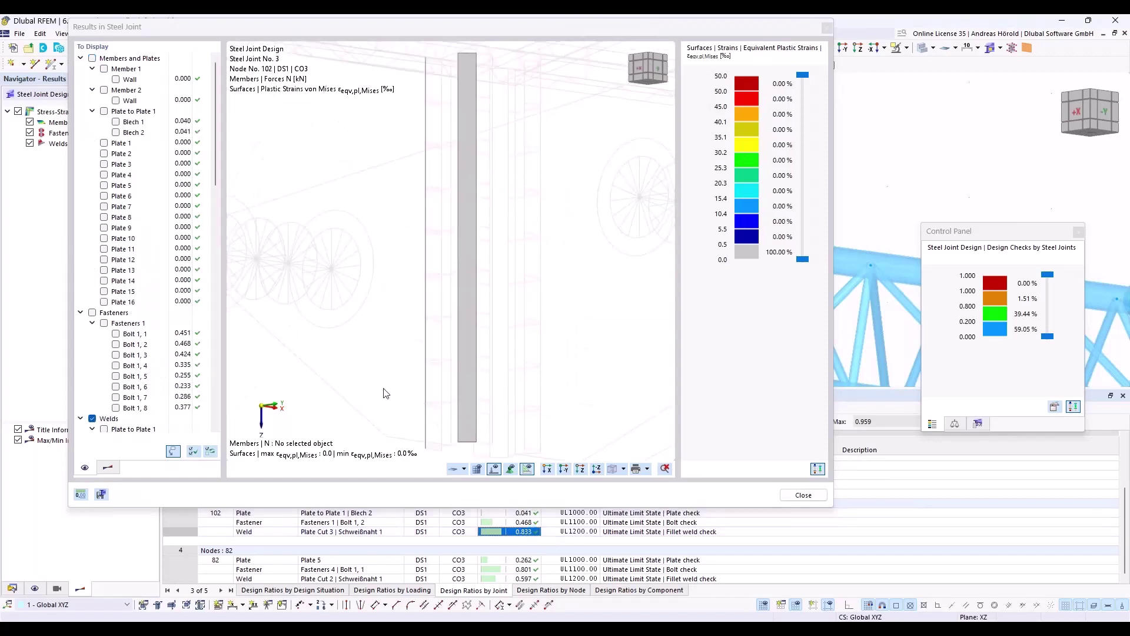
# - Display the surface results as equivalent stress with result smoothing continuous within surfaces for the node 102 weld
pyautogui.click(107, 467)
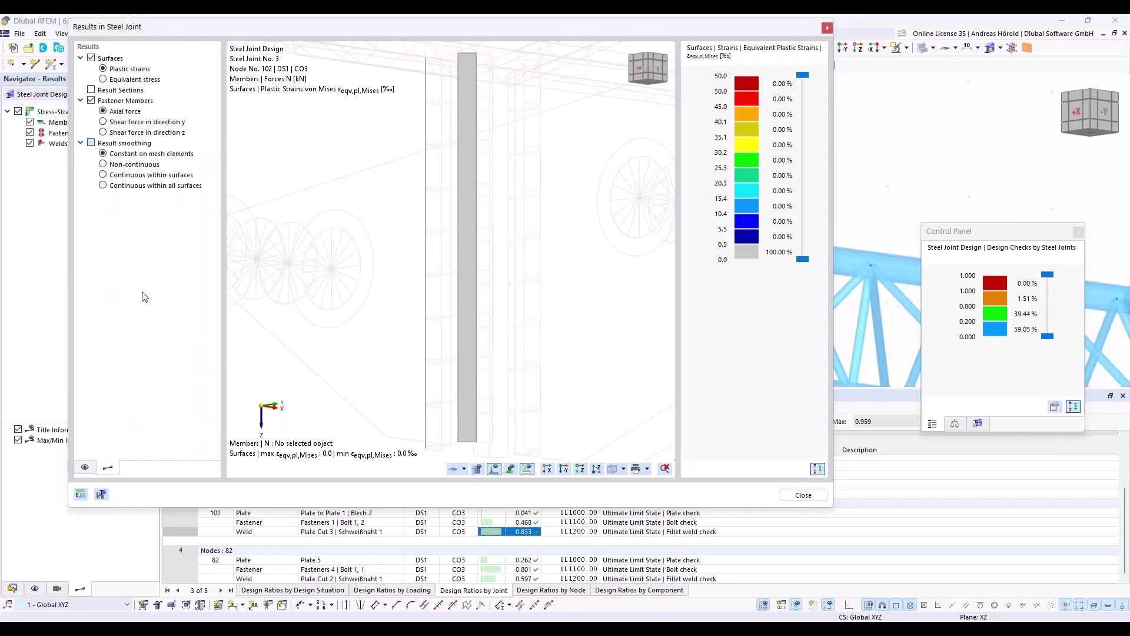
pyautogui.click(118, 174)
pyautogui.click(134, 79)
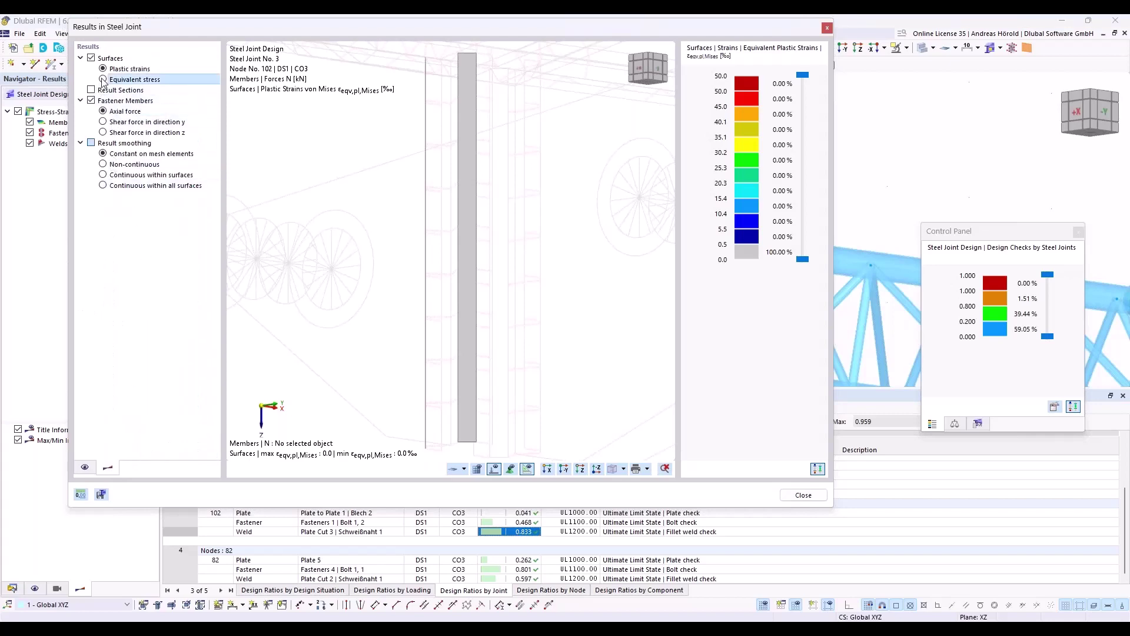
pyautogui.scroll(-4, 494, 245)
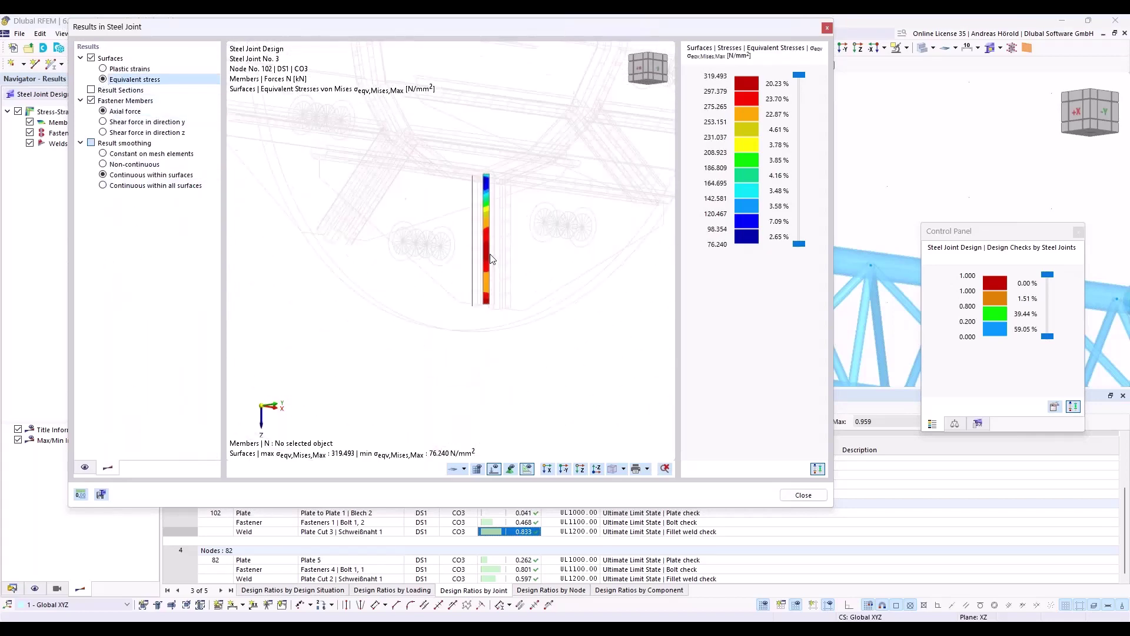
pyautogui.click(647, 469)
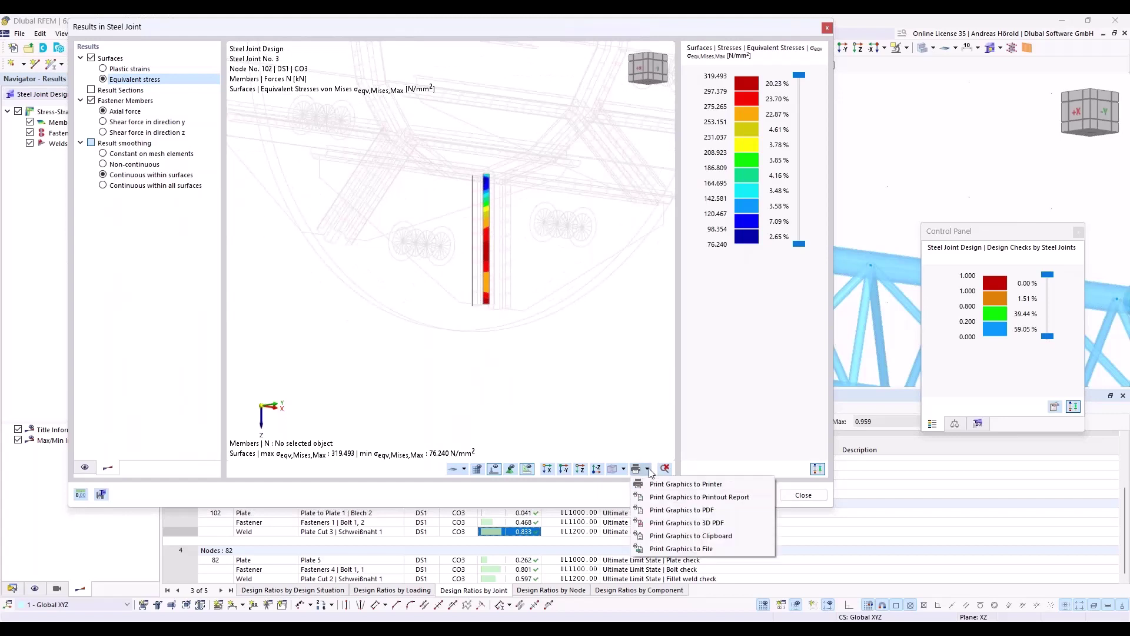
pyautogui.click(648, 470)
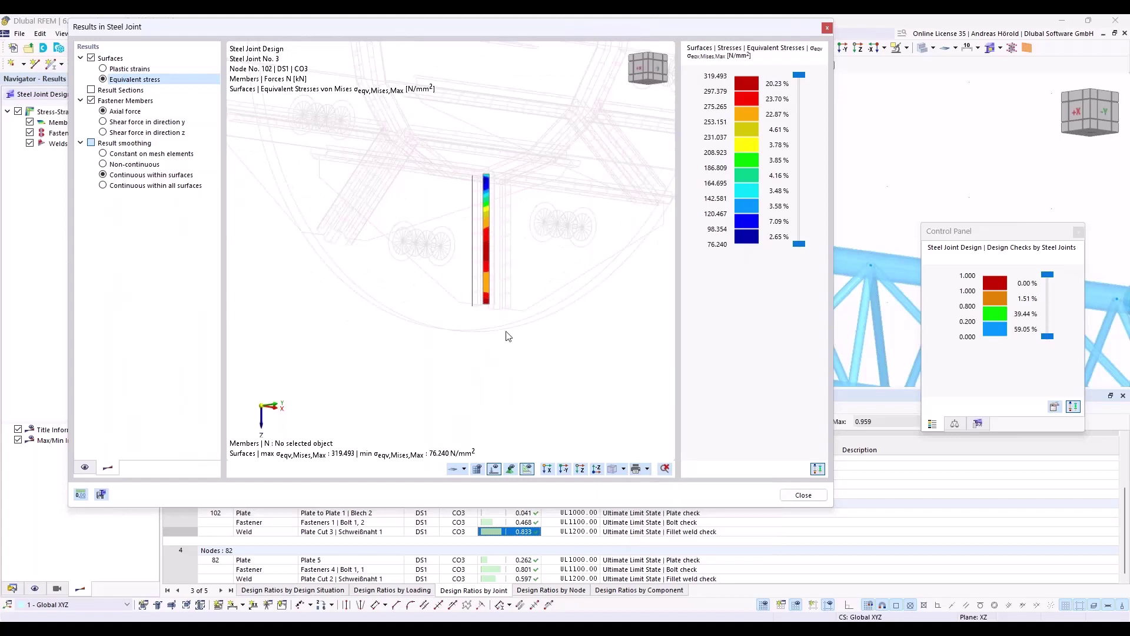
# - View the results of Fasteners 1 | Bolt 1, 2 and Plate to Plate 1 | Blech 2 at node 102, and close the joint results
pyautogui.click(524, 522)
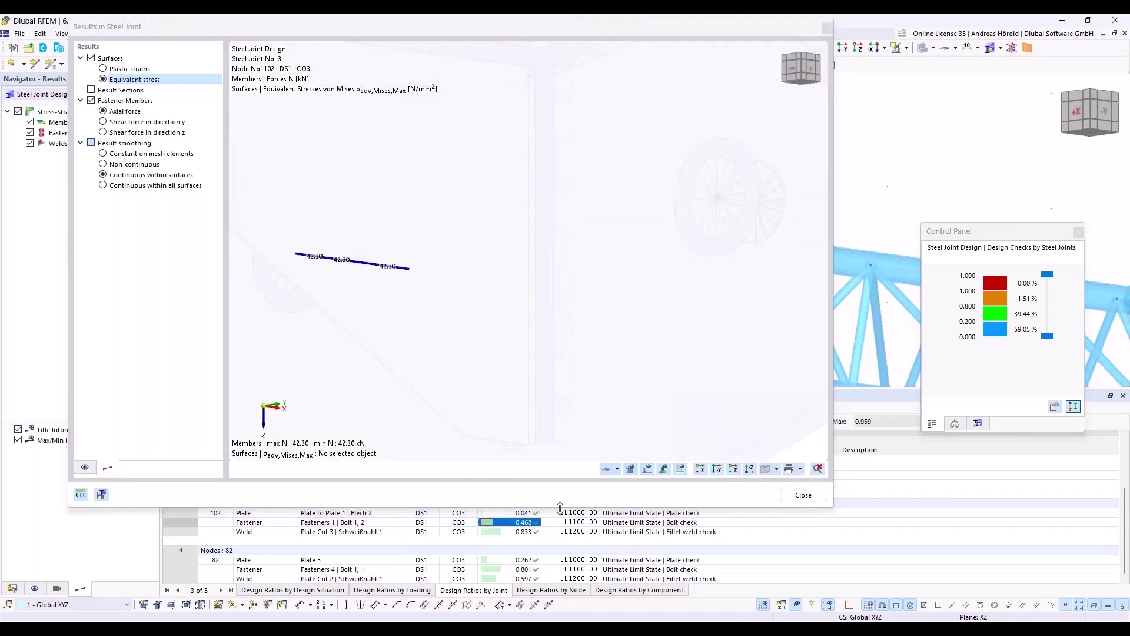
pyautogui.click(532, 512)
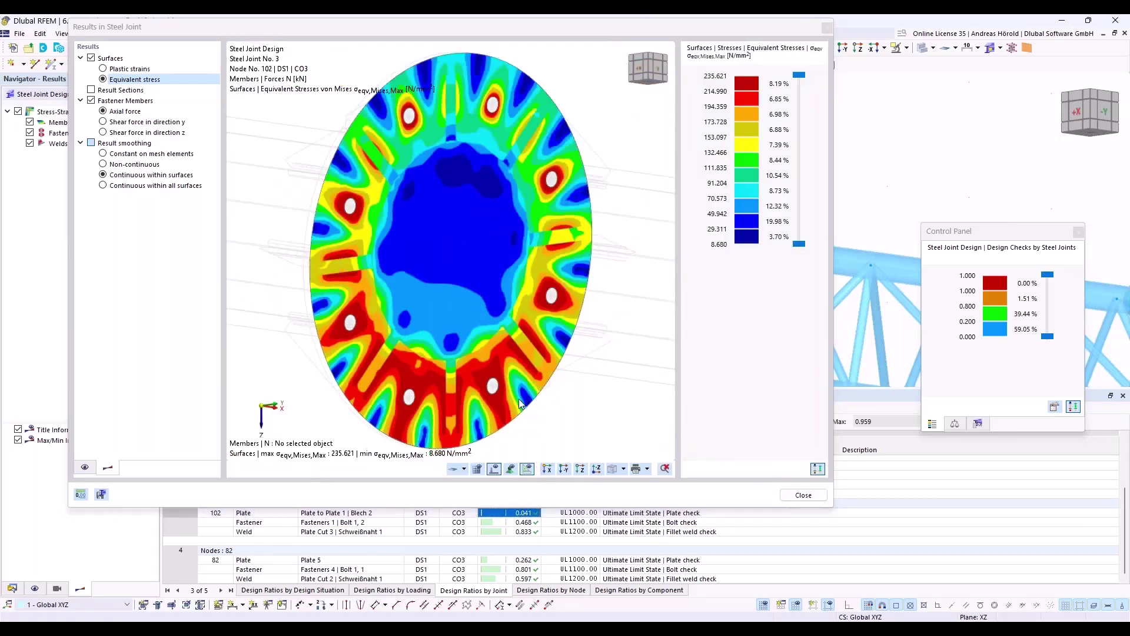
pyautogui.click(84, 468)
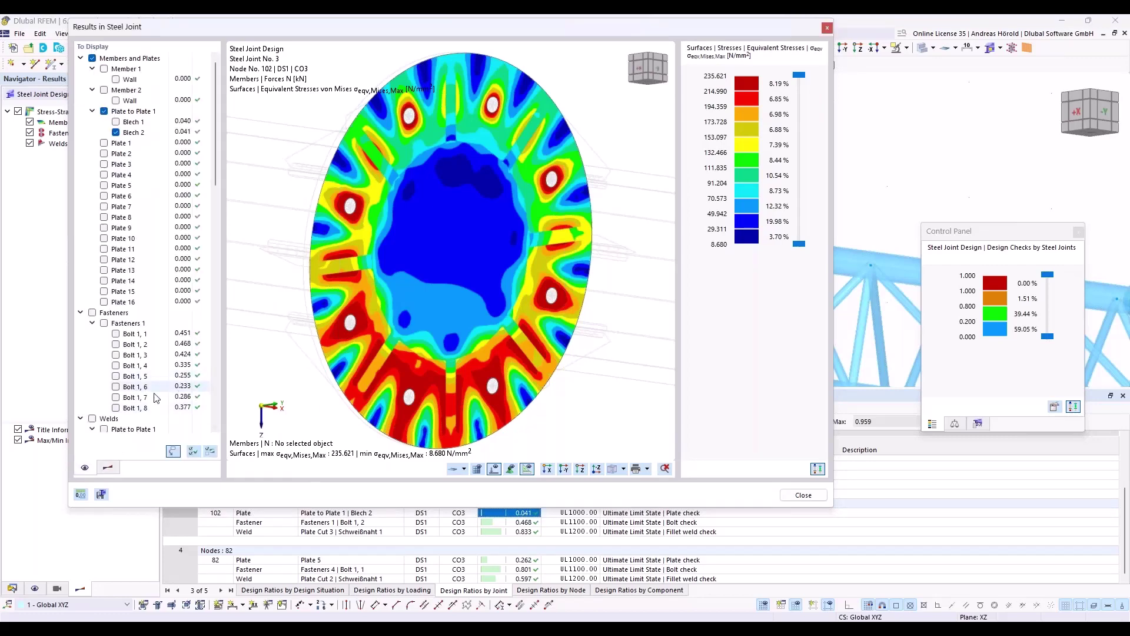
pyautogui.click(111, 468)
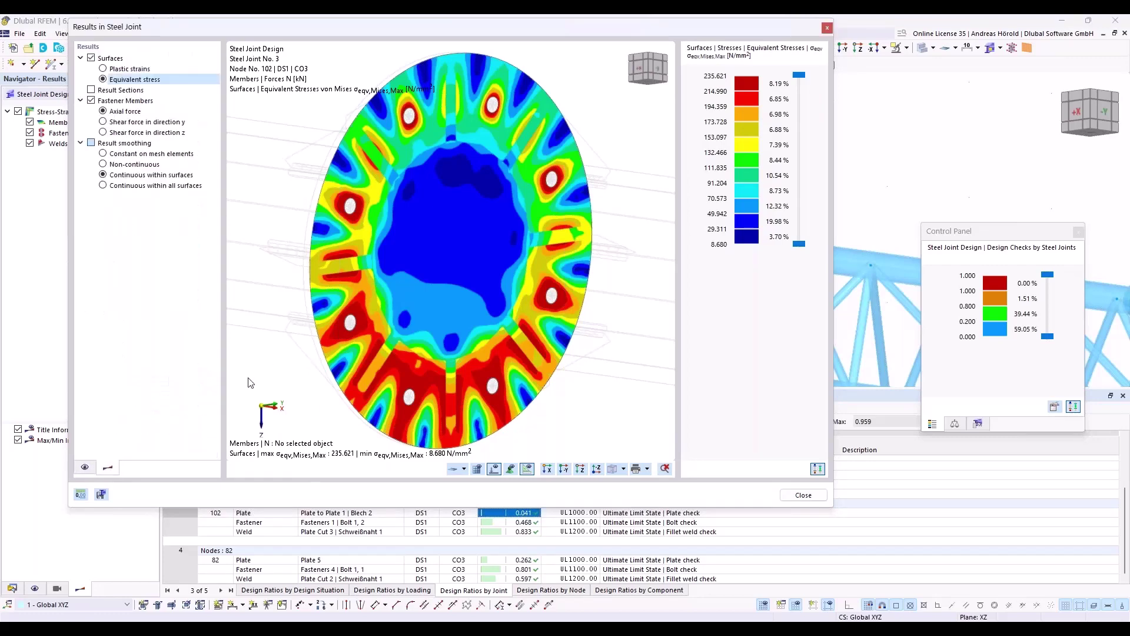
pyautogui.click(827, 28)
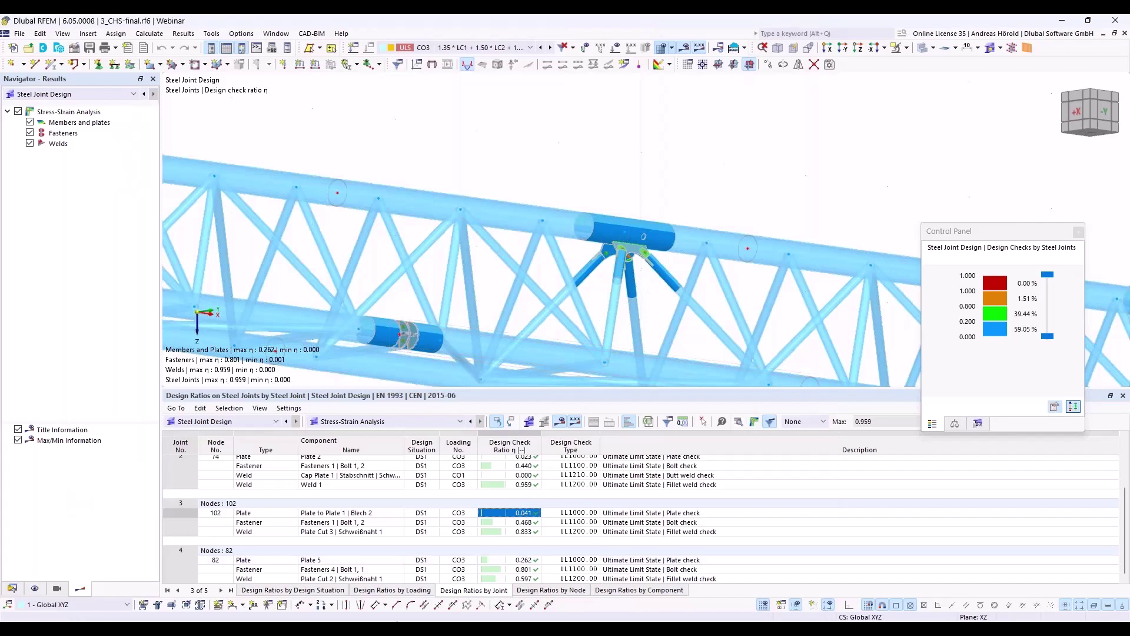
# - Switch to the PowerPoint slide show and advance to the slide comparing load capacity and axial stiffness of the three connections
pyautogui.moveTo(406, 628)
pyautogui.click(408, 598)
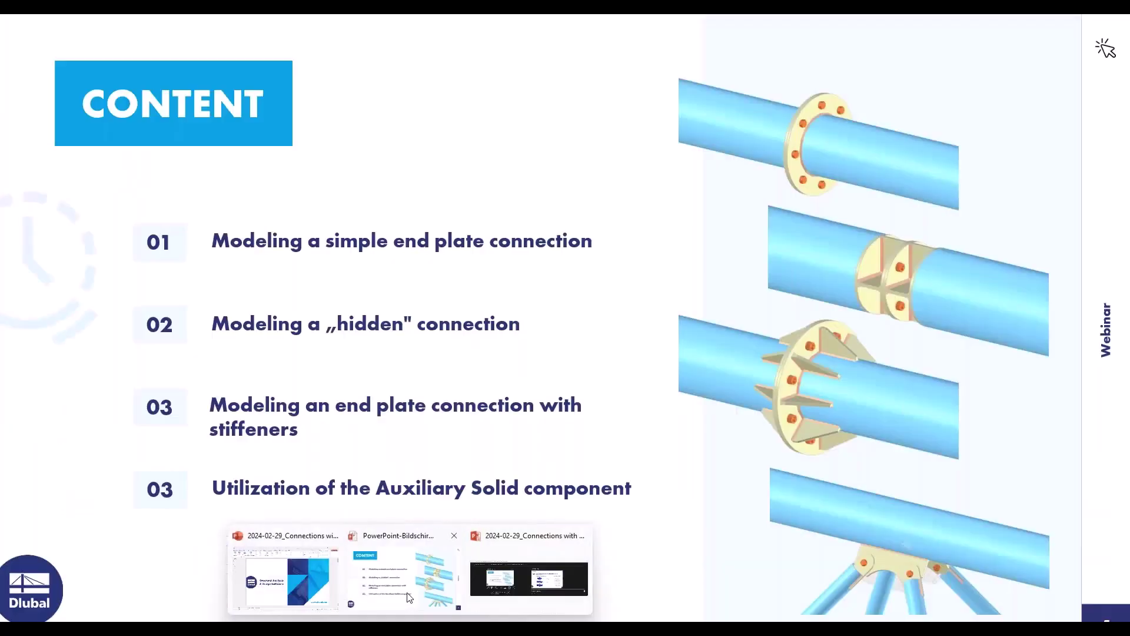
pyautogui.click(1011, 455)
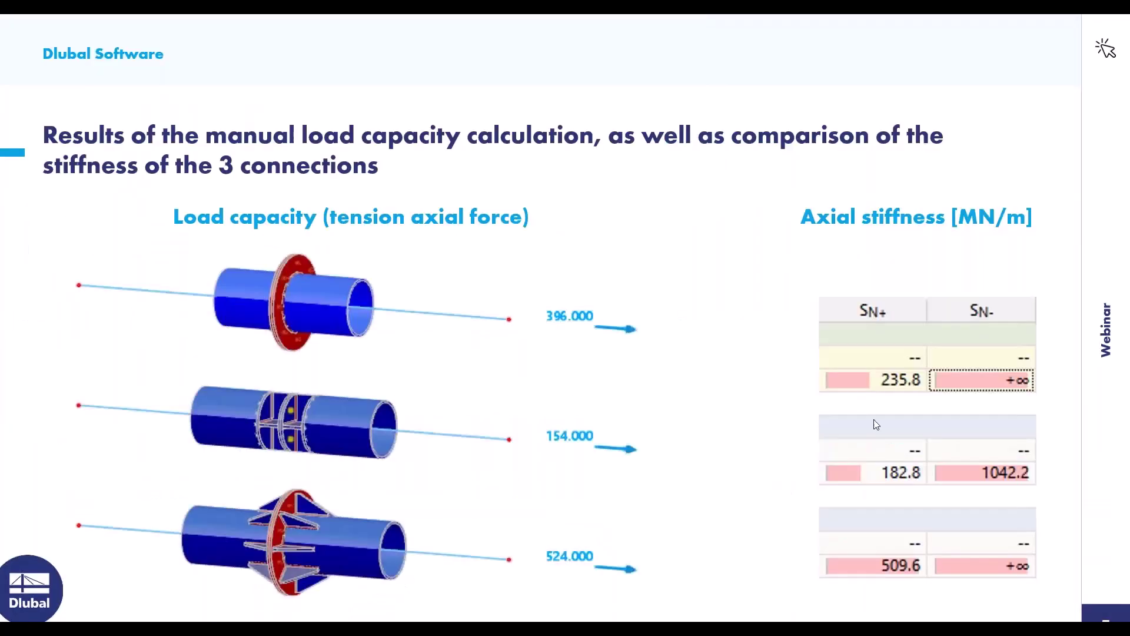